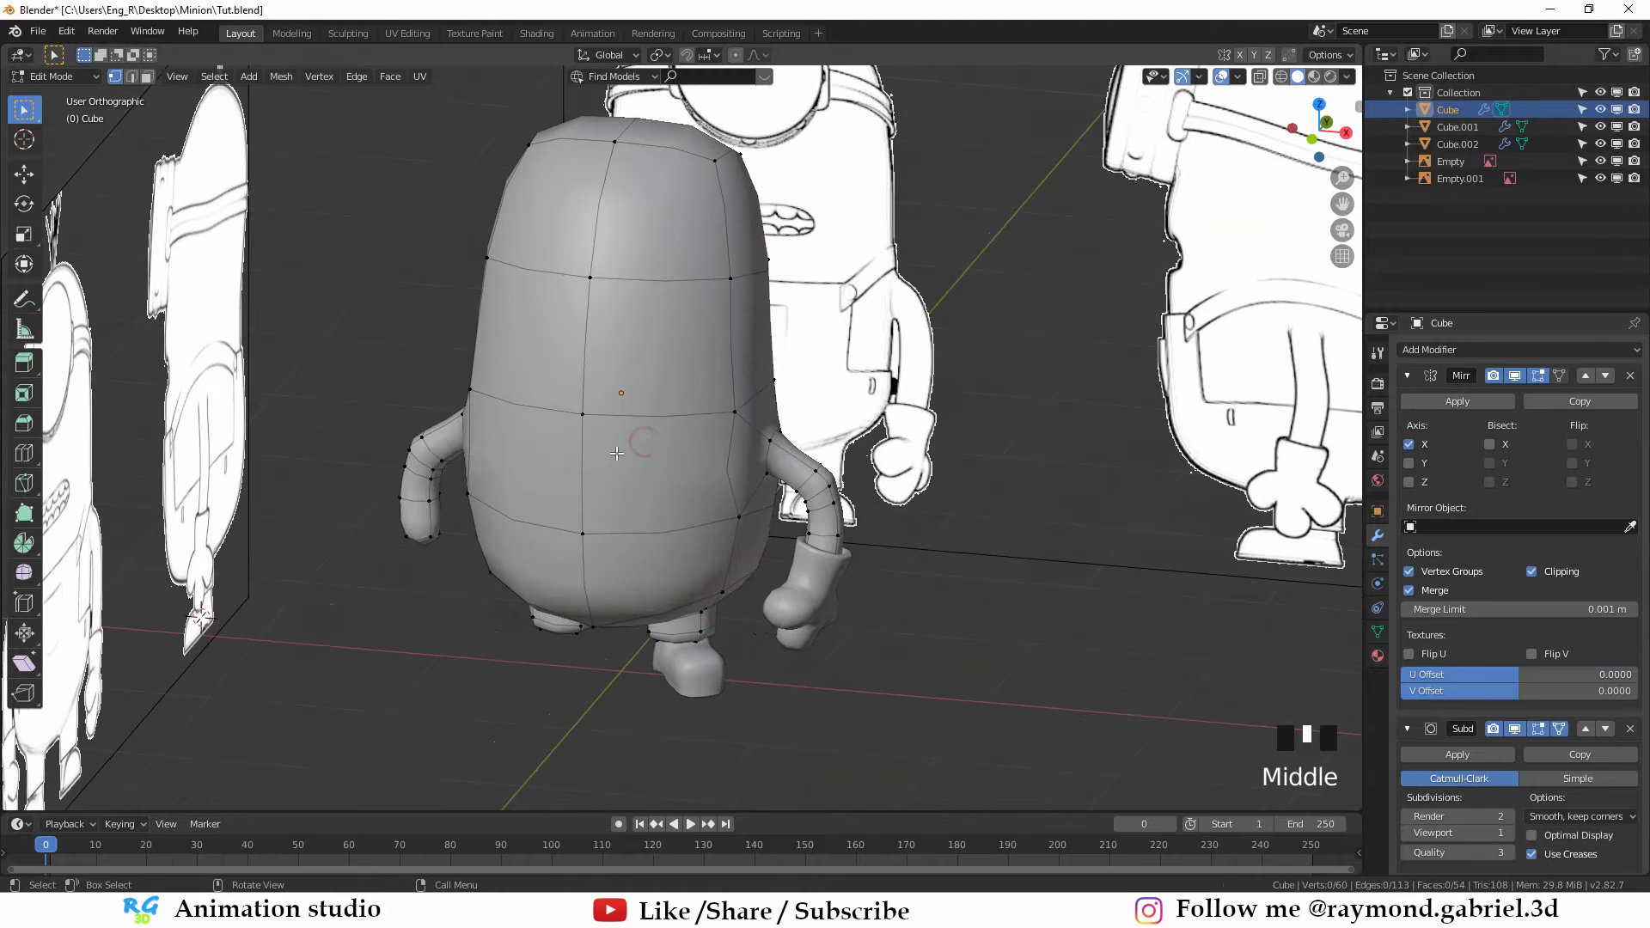
Apply the body's Mirror and Subdivision Surface modifiers
{"action": "scroll", "coordinate": [685, 350], "scroll_direction": "up", "scroll_amount": 2}
{"action": "mouse_move", "coordinate": [685, 450]}
{"action": "middle_mouse_down"}
{"action": "mouse_move", "coordinate": [641, 441]}
{"action": "mouse_move", "coordinate": [687, 425]}
{"action": "mouse_move", "coordinate": [694, 439]}
{"action": "middle_mouse_up"}
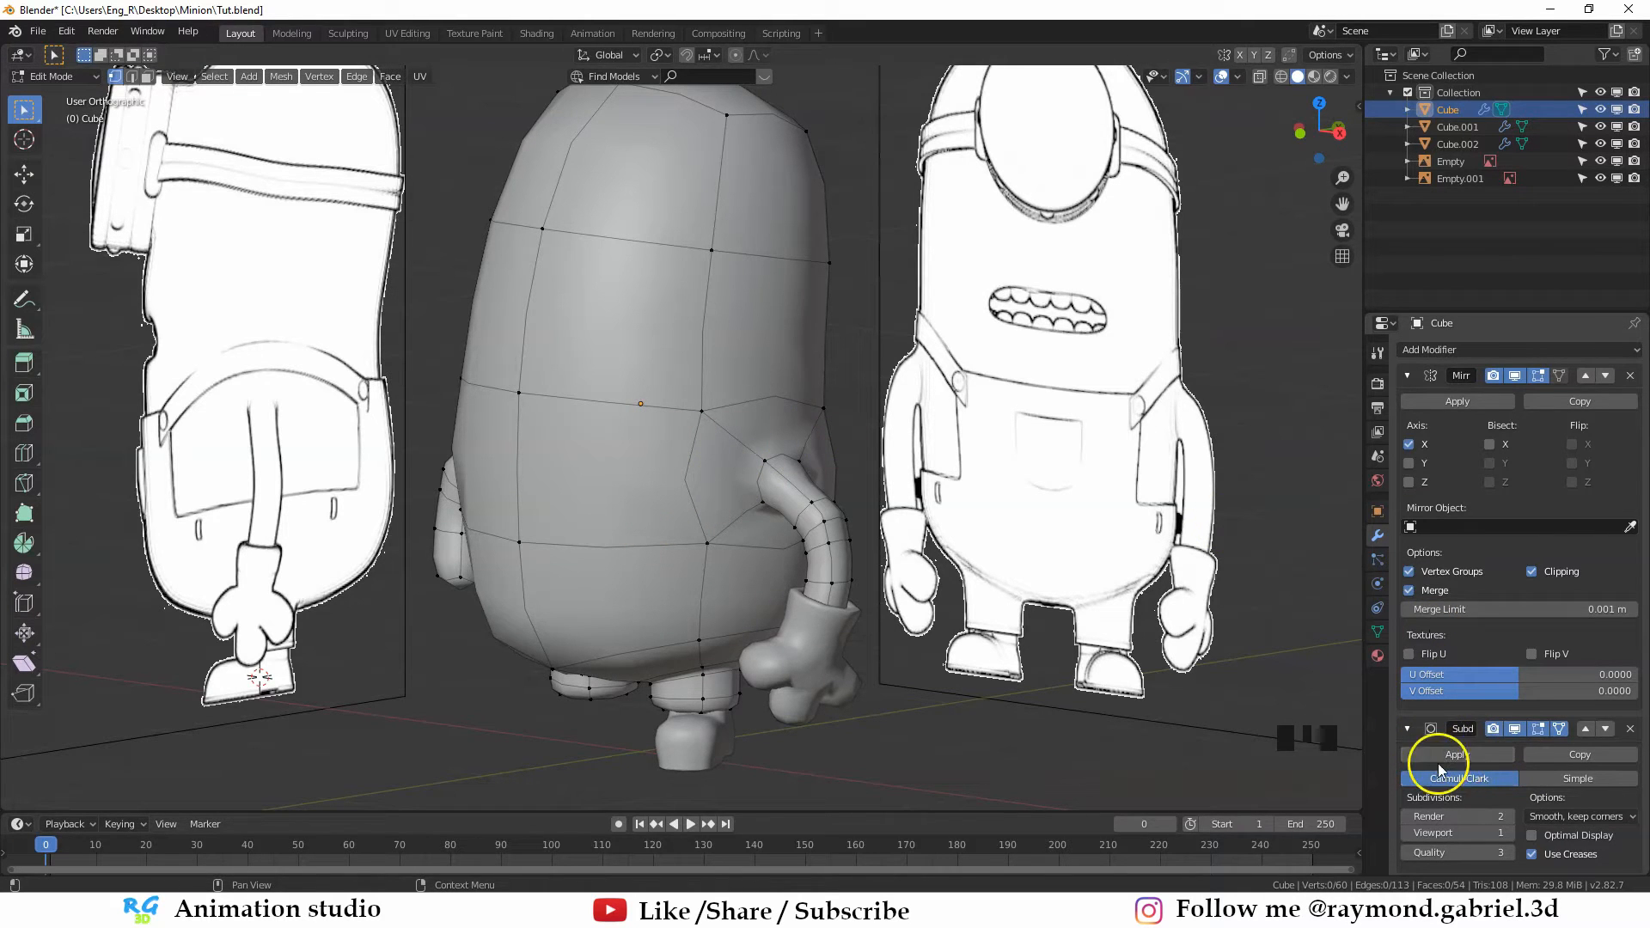
{"action": "scroll", "coordinate": [1469, 763], "scroll_direction": "down", "scroll_amount": 4}
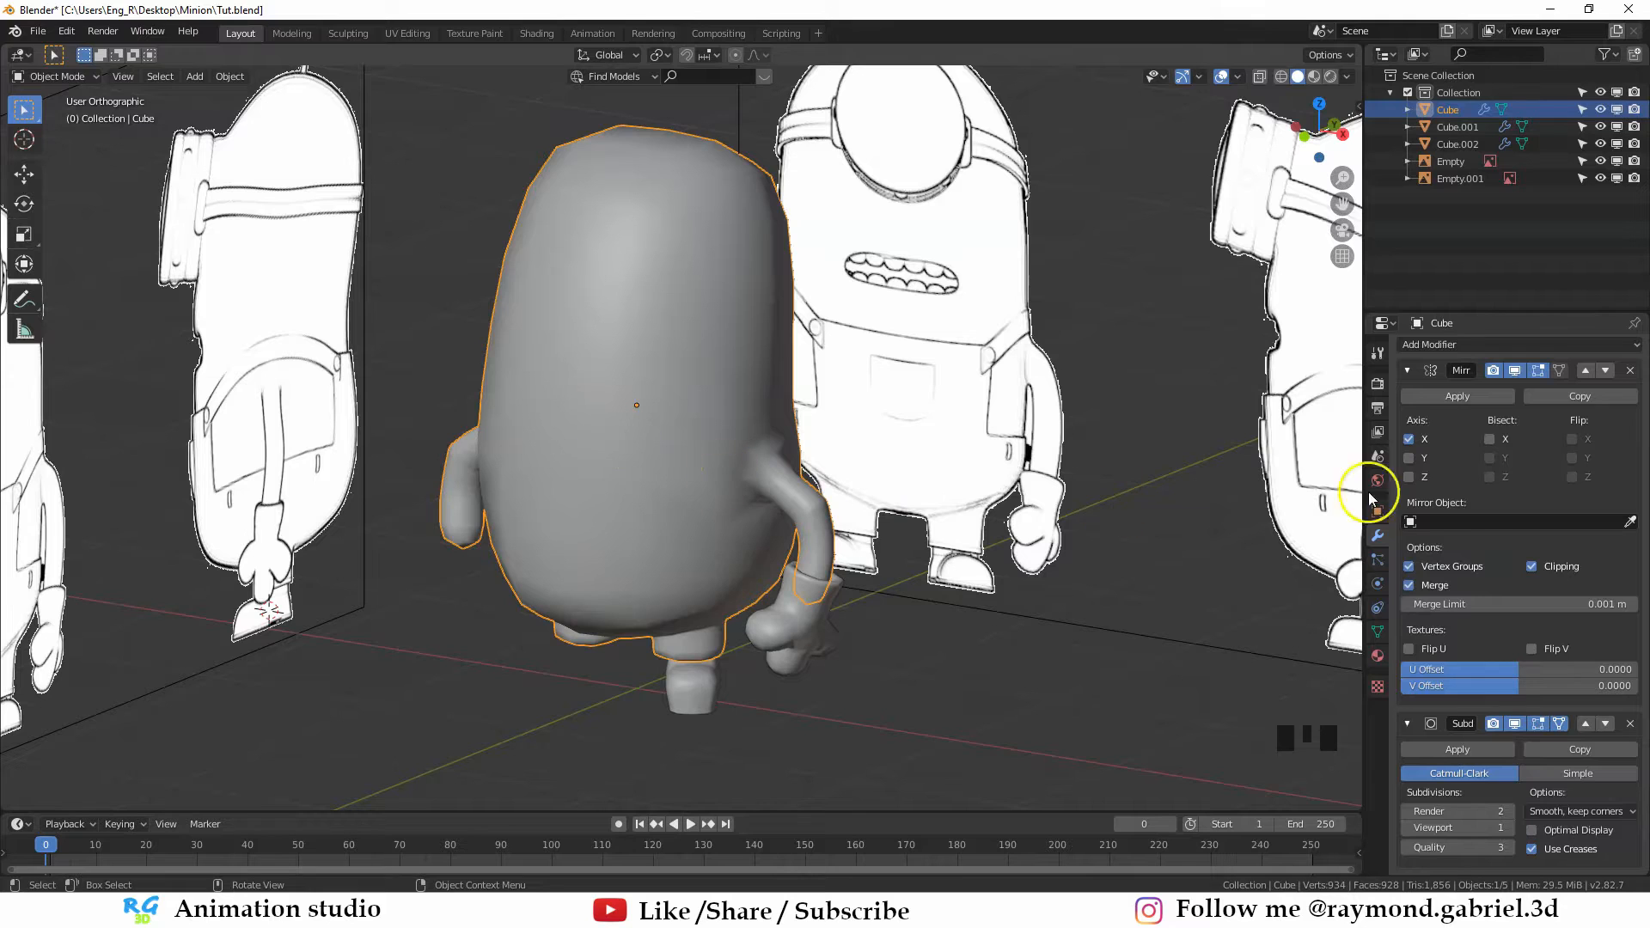
{"action": "scroll", "coordinate": [1462, 436], "scroll_direction": "down", "scroll_amount": 4}
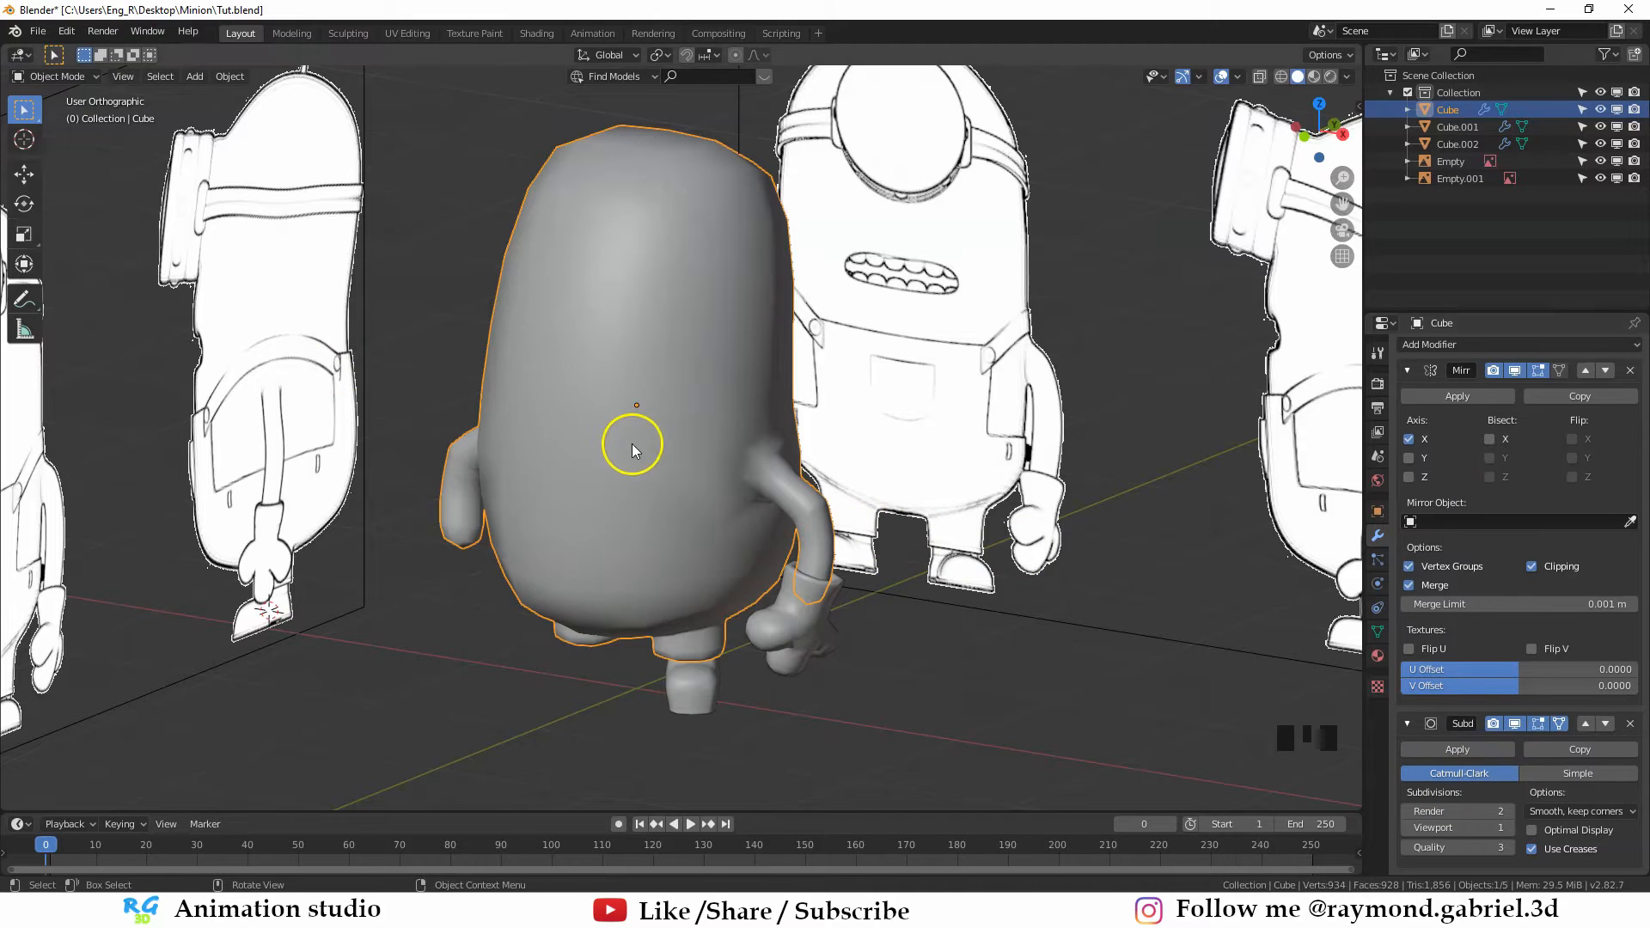
{"action": "left_click", "coordinate": [1456, 400]}
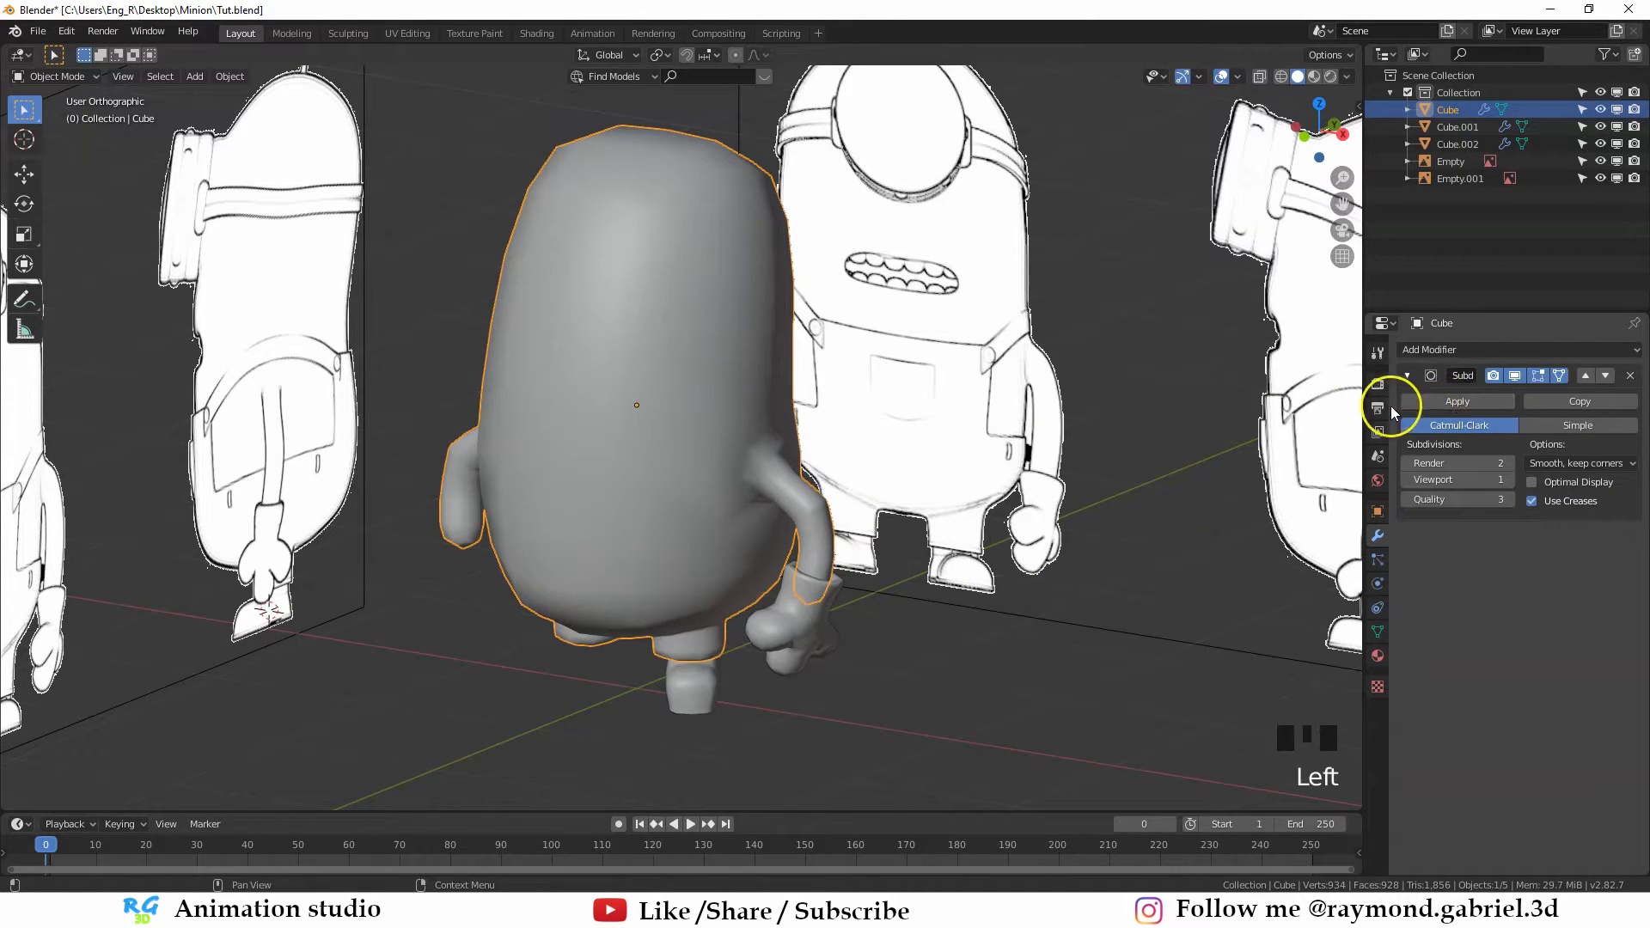
{"action": "left_click", "coordinate": [1461, 401]}
Delete all vertices of the body mesh on the negative X side, keeping the centre line
{"action": "middle_click_drag", "start_coordinate": [773, 446], "coordinate": [700, 435]}
{"action": "key", "text": "Tab"}
{"action": "scroll", "coordinate": [737, 504], "scroll_direction": "up", "scroll_amount": 3}
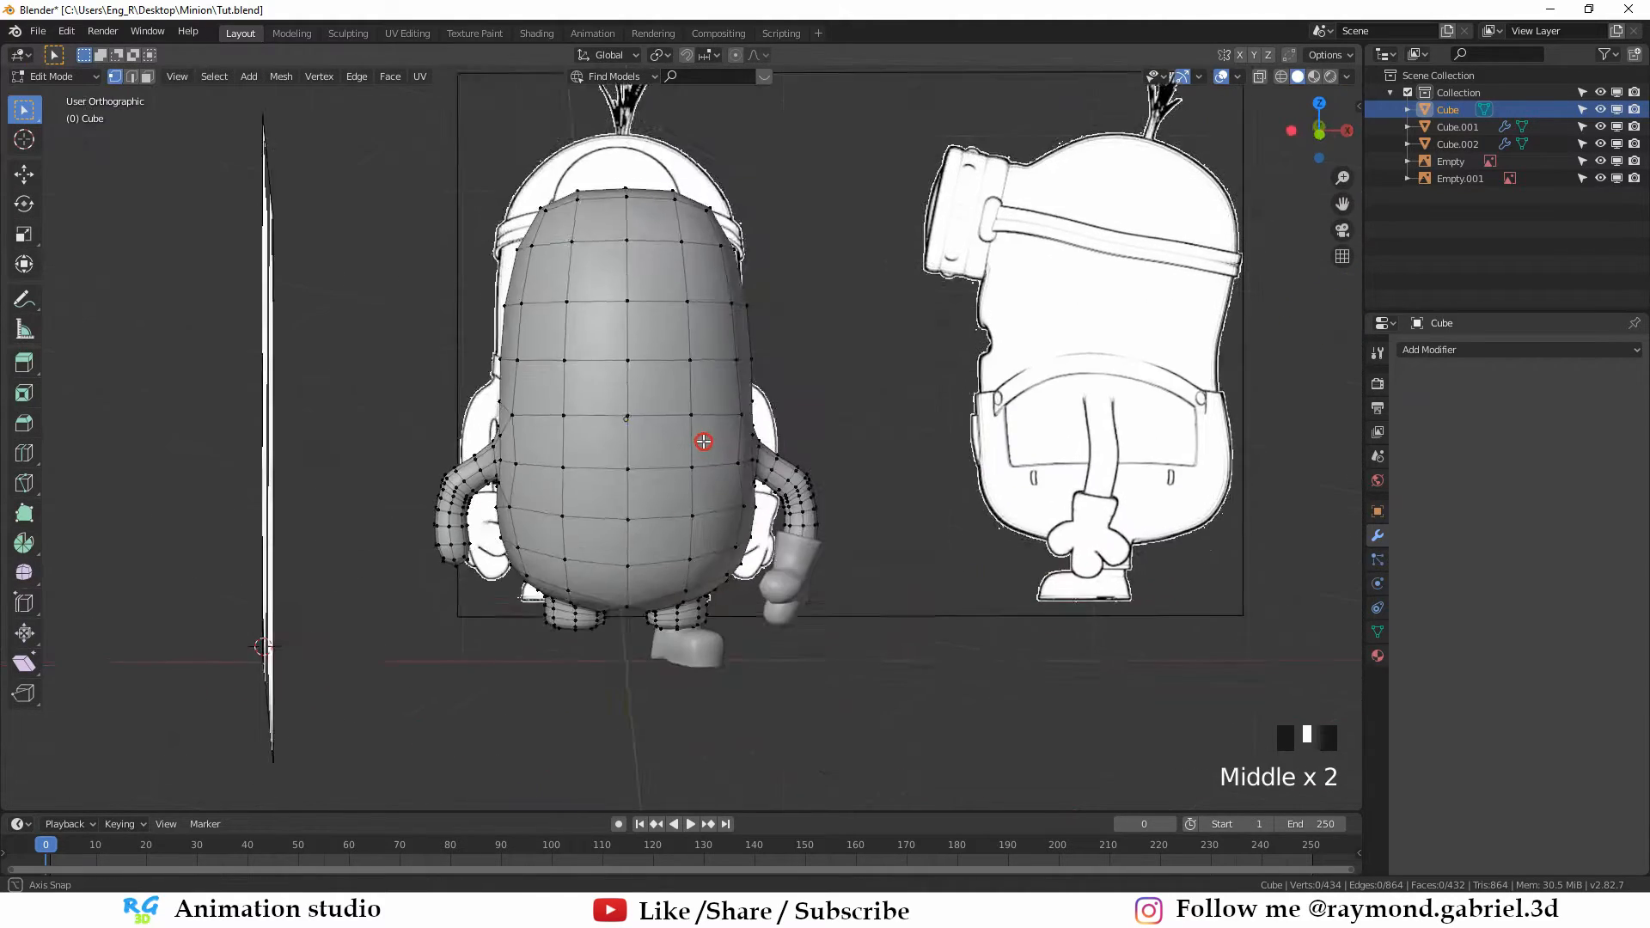
{"action": "scroll", "coordinate": [935, 479], "scroll_direction": "up", "scroll_amount": 2}
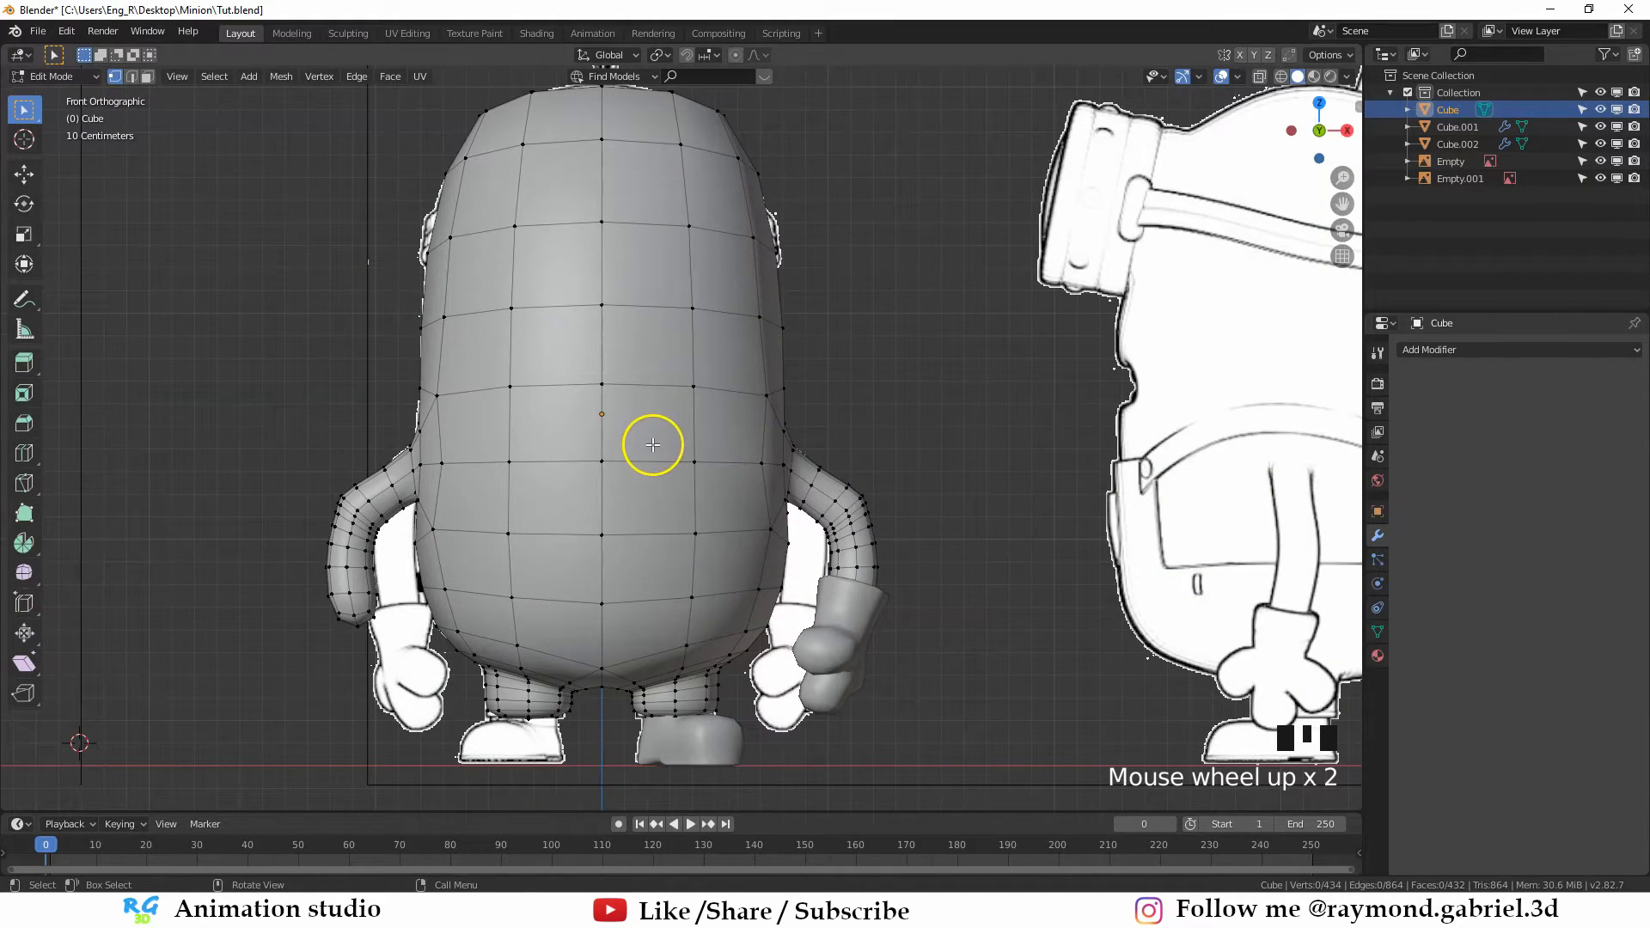
{"action": "scroll", "coordinate": [654, 444], "scroll_direction": "down", "scroll_amount": 1}
{"action": "key", "text": "z"}
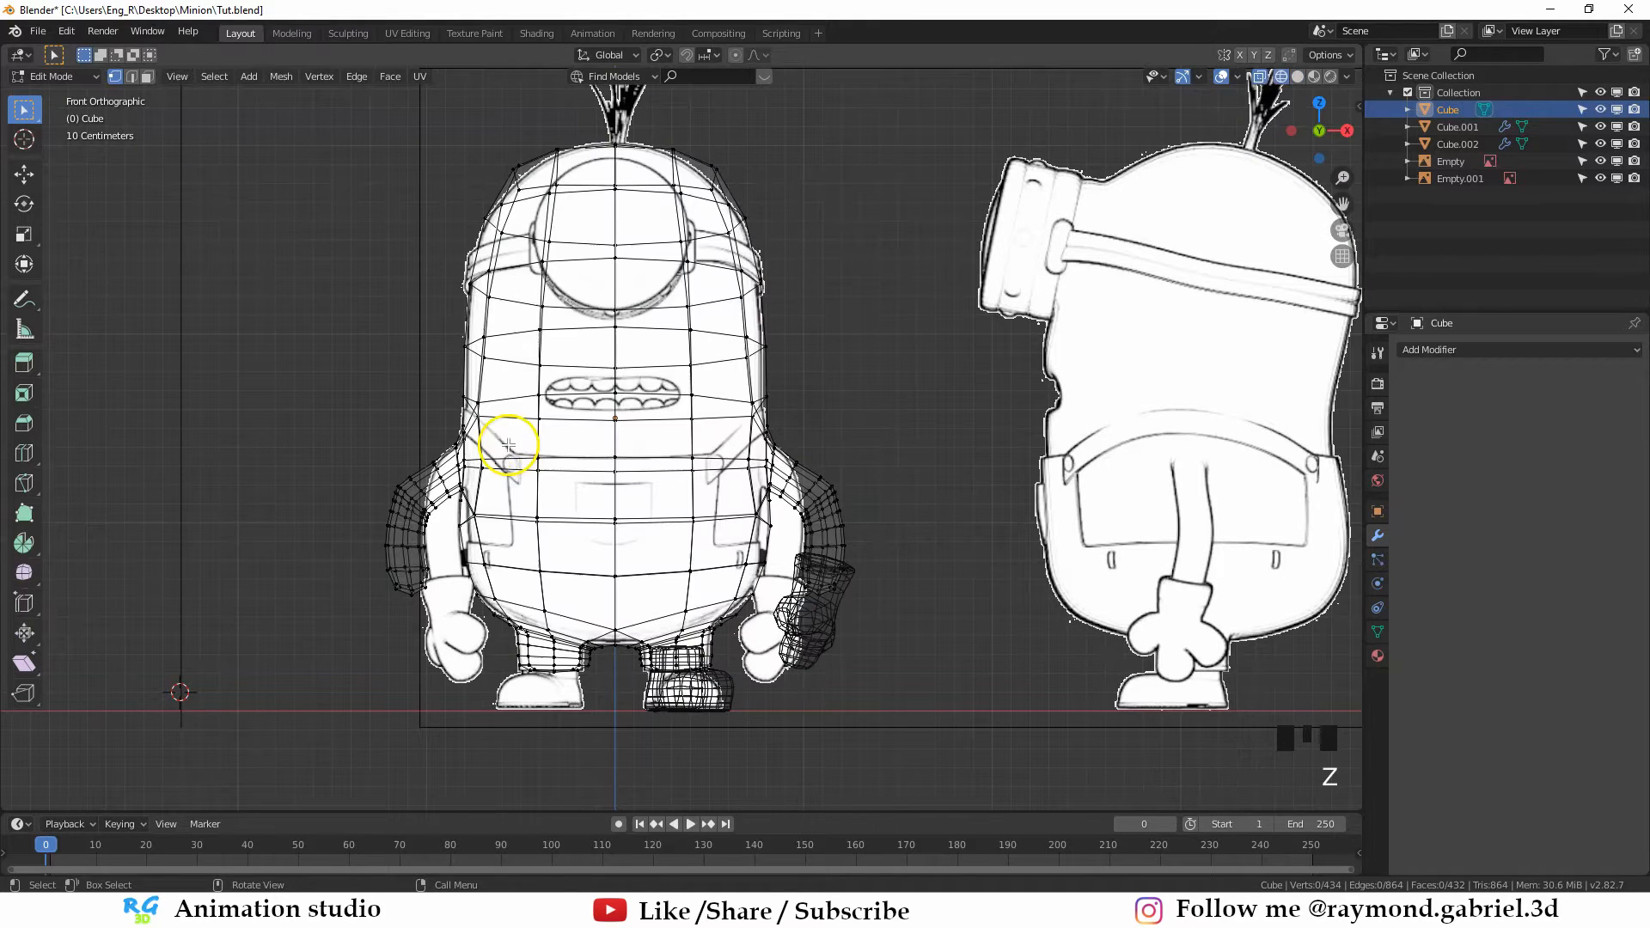
{"action": "scroll", "coordinate": [572, 232], "scroll_direction": "down", "scroll_amount": 1}
{"action": "key", "text": "b"}
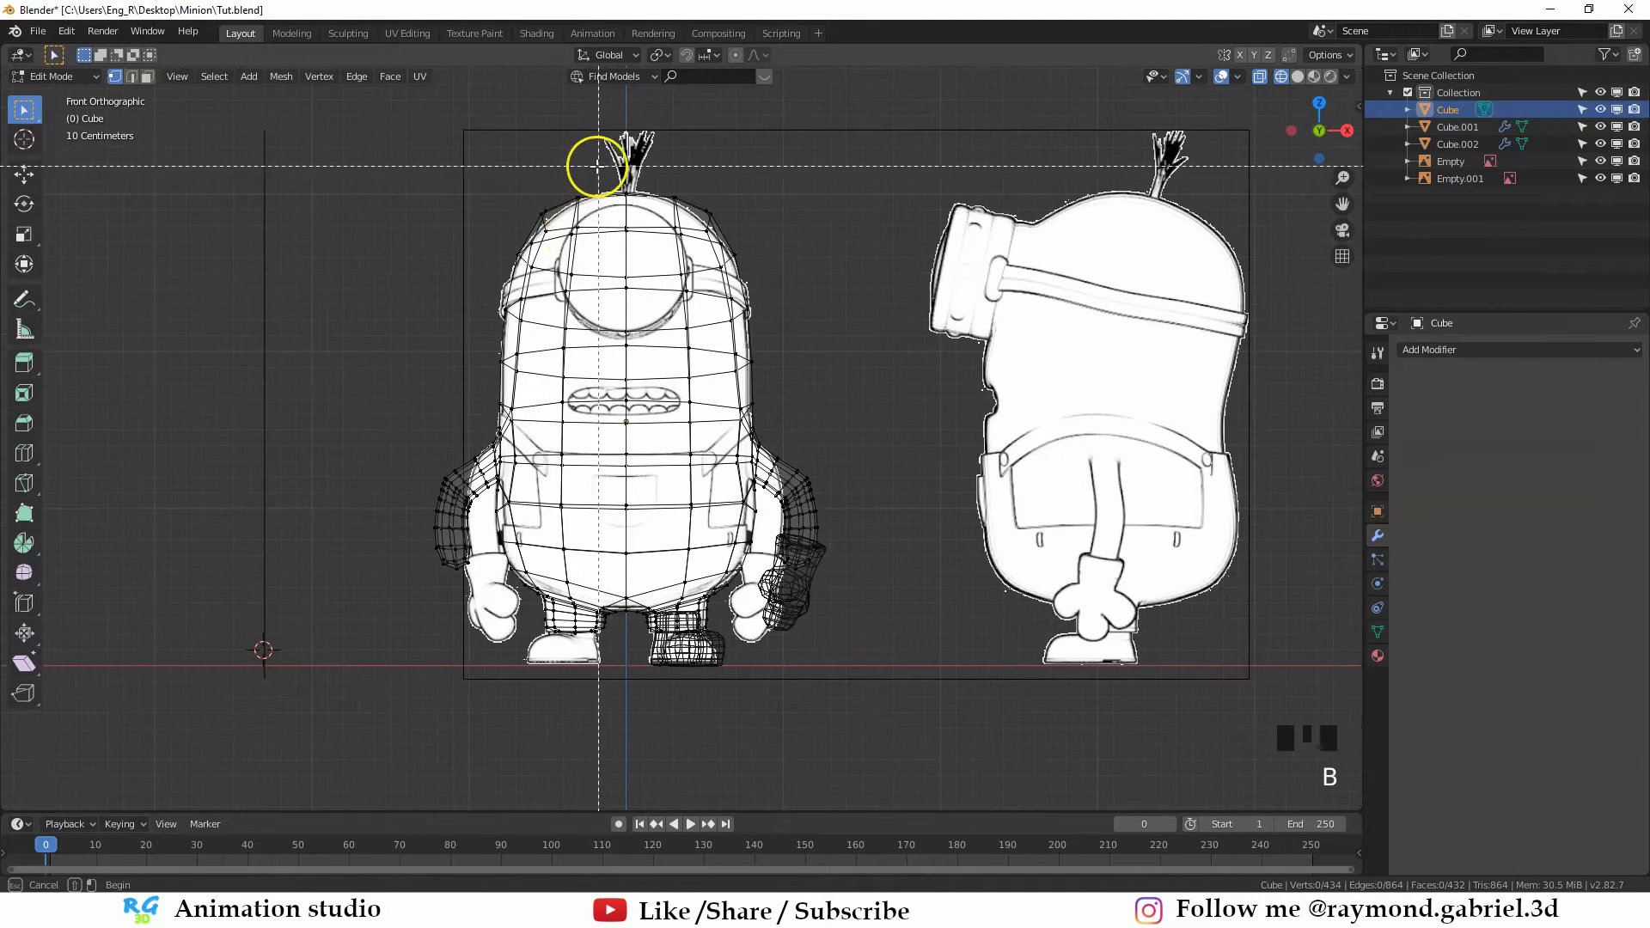
{"action": "left_click_drag", "start_coordinate": [614, 159], "coordinate": [380, 744]}
{"action": "scroll", "coordinate": [670, 327], "scroll_direction": "up", "scroll_amount": 1}
{"action": "key", "text": "shift+z"}
{"action": "middle_click_drag", "start_coordinate": [681, 333], "coordinate": [678, 402]}
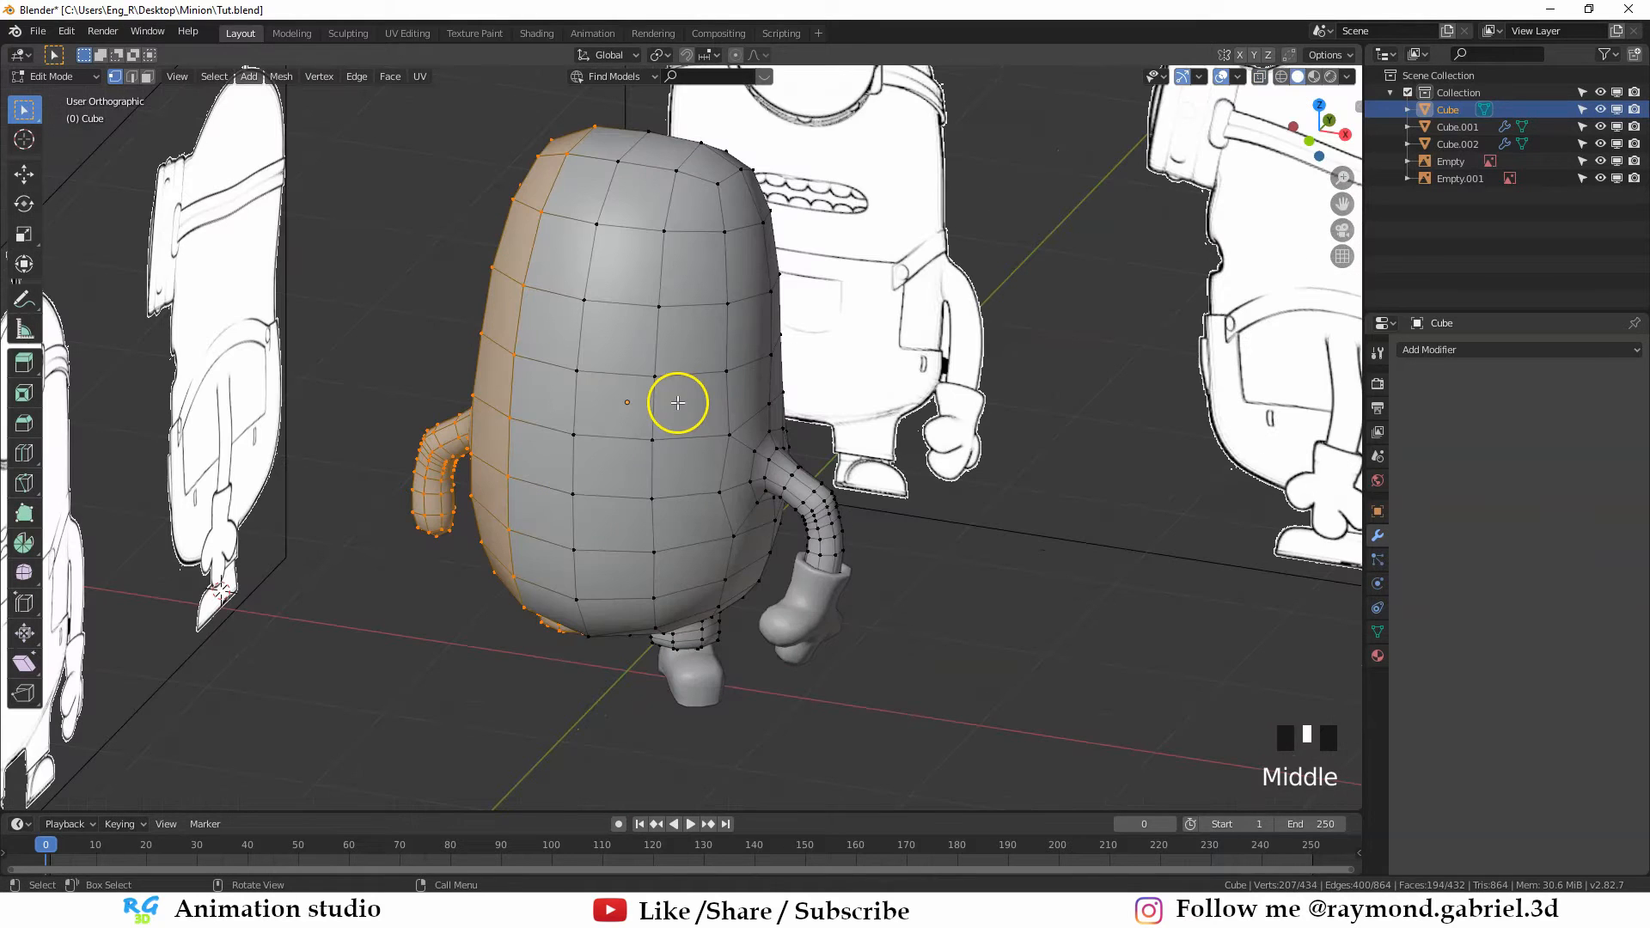
{"action": "key", "text": "x"}
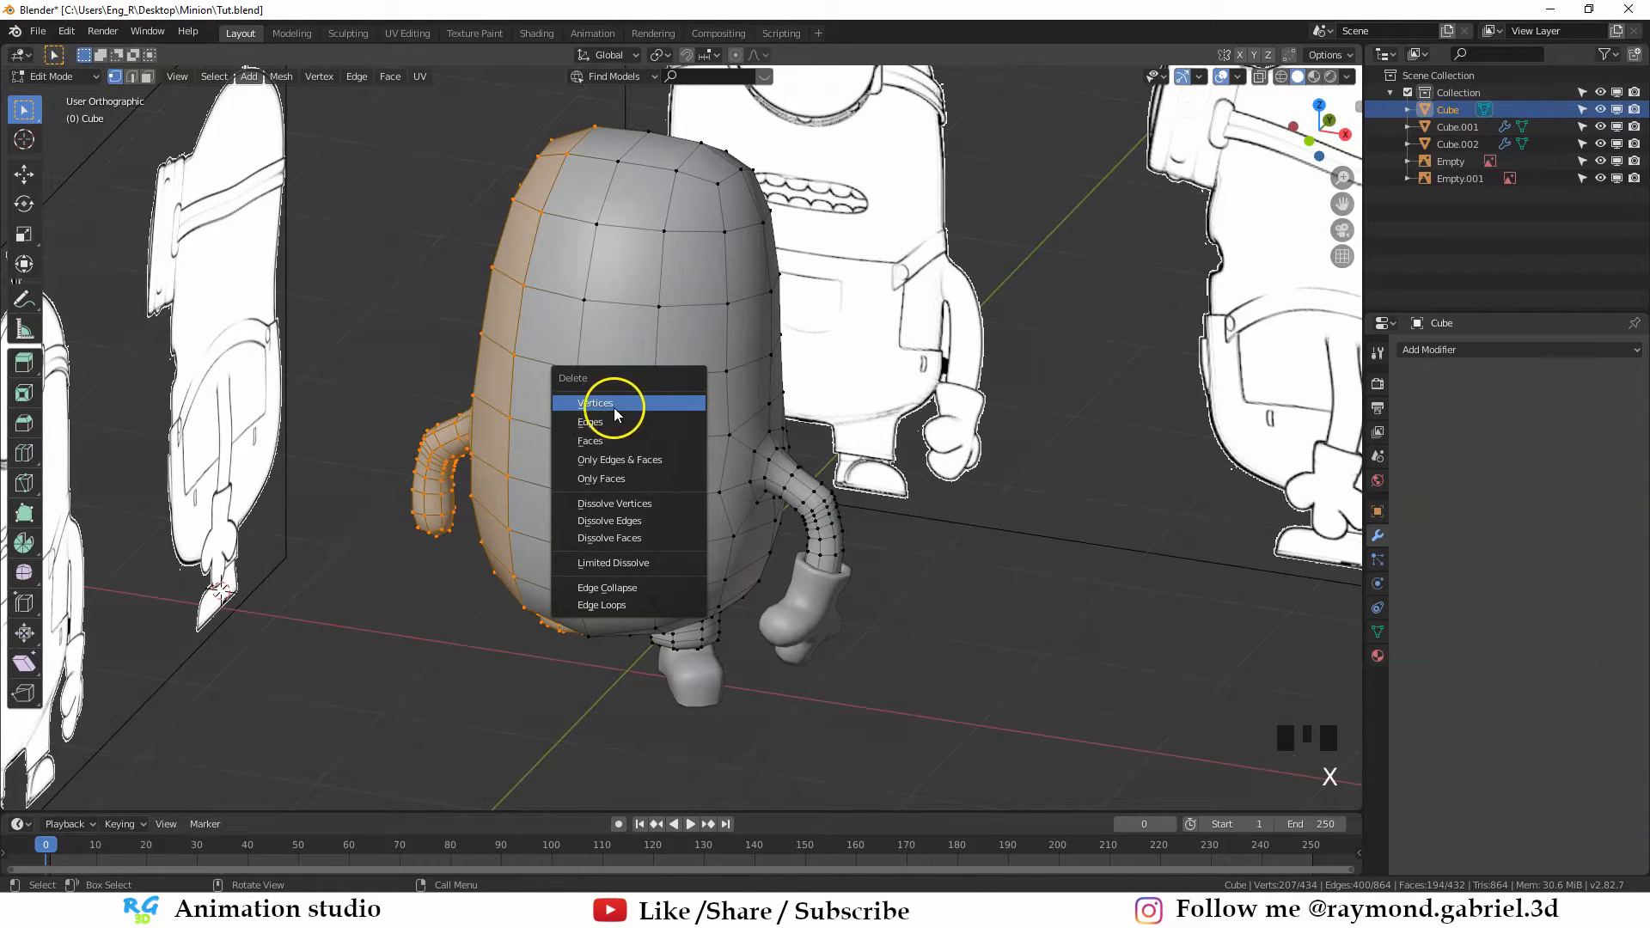
{"action": "left_click", "coordinate": [614, 408]}
Add a new Mirror modifier to the remaining half of the body
{"action": "middle_click_drag", "start_coordinate": [607, 404], "coordinate": [645, 419]}
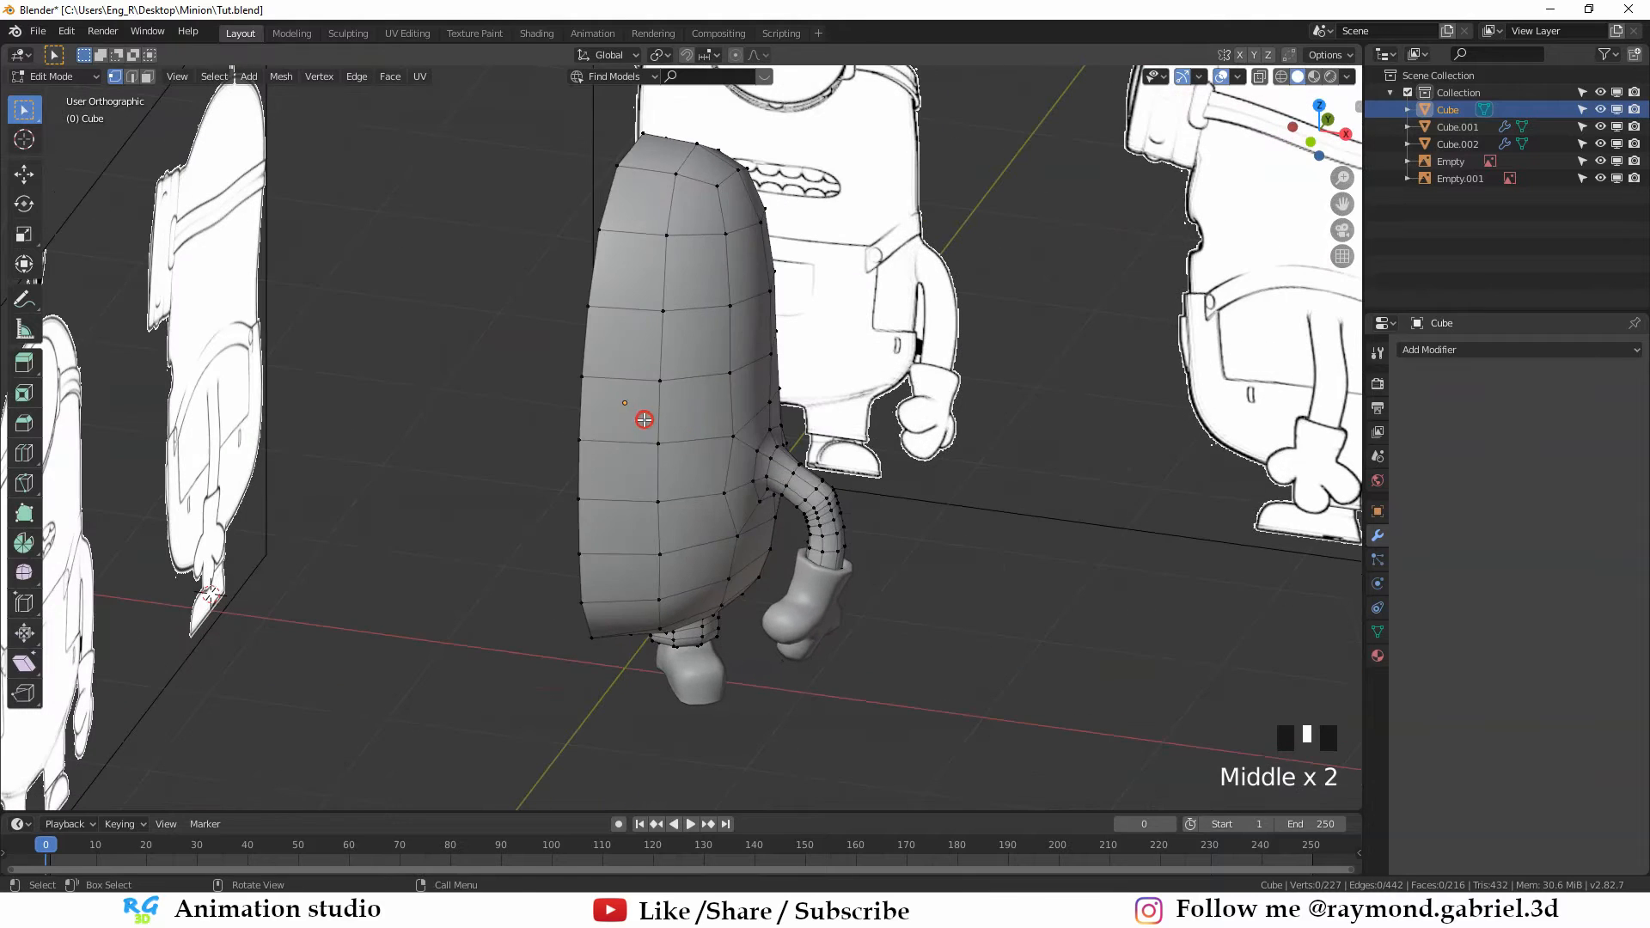
{"action": "key", "text": "Tab"}
{"action": "left_click", "coordinate": [1487, 347]}
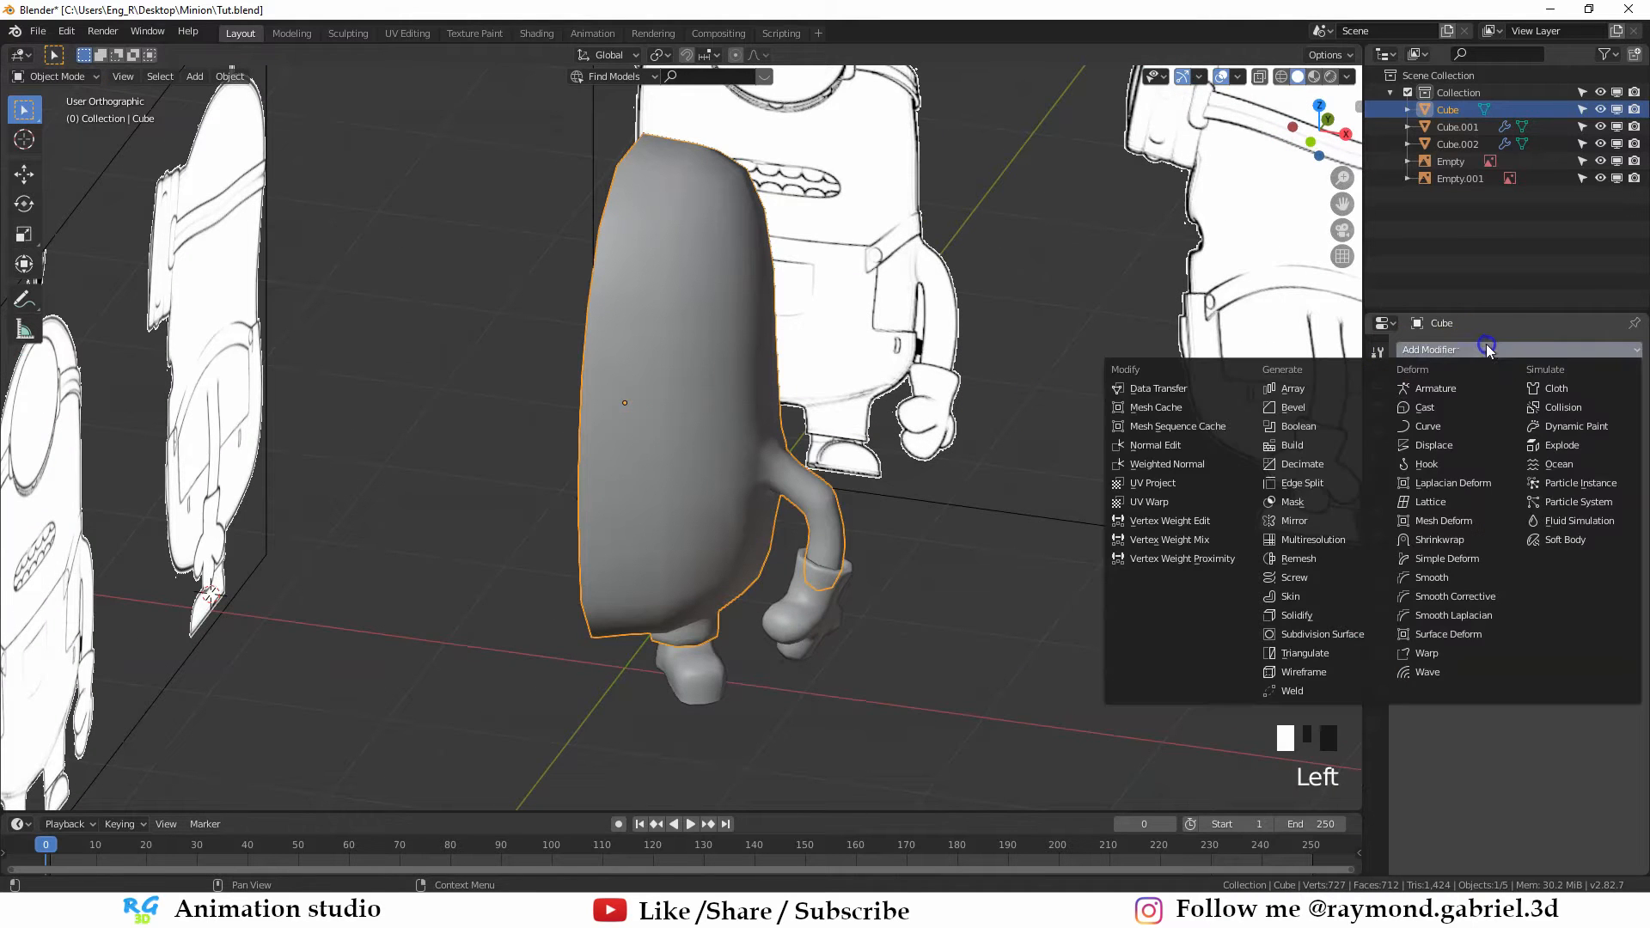
{"action": "left_click", "coordinate": [1297, 521]}
Dissolve three edge loops on the arm, one above the elbow and two below it
{"action": "scroll", "coordinate": [869, 520], "scroll_direction": "up", "scroll_amount": 4}
{"action": "key", "text": "Tab"}
{"action": "middle_click_drag", "start_coordinate": [718, 560], "coordinate": [662, 498], "text": "shift"}
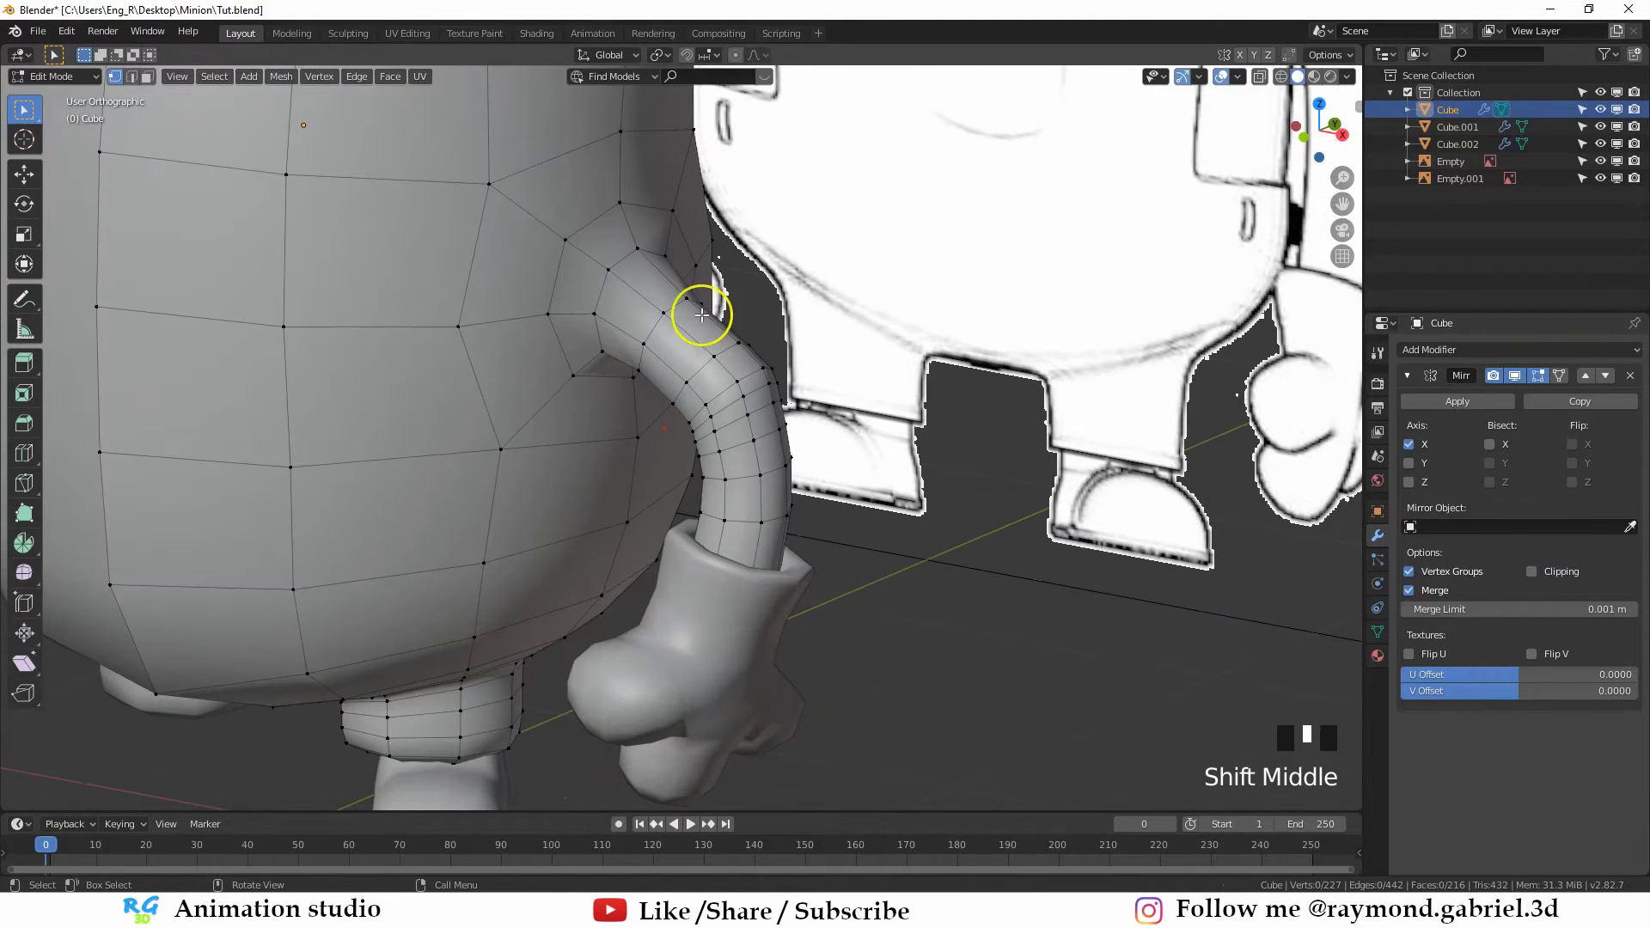
{"action": "middle_click_drag", "start_coordinate": [685, 371], "coordinate": [707, 435]}
{"action": "scroll", "coordinate": [788, 438], "scroll_direction": "up", "scroll_amount": 1}
{"action": "key", "text": "2"}
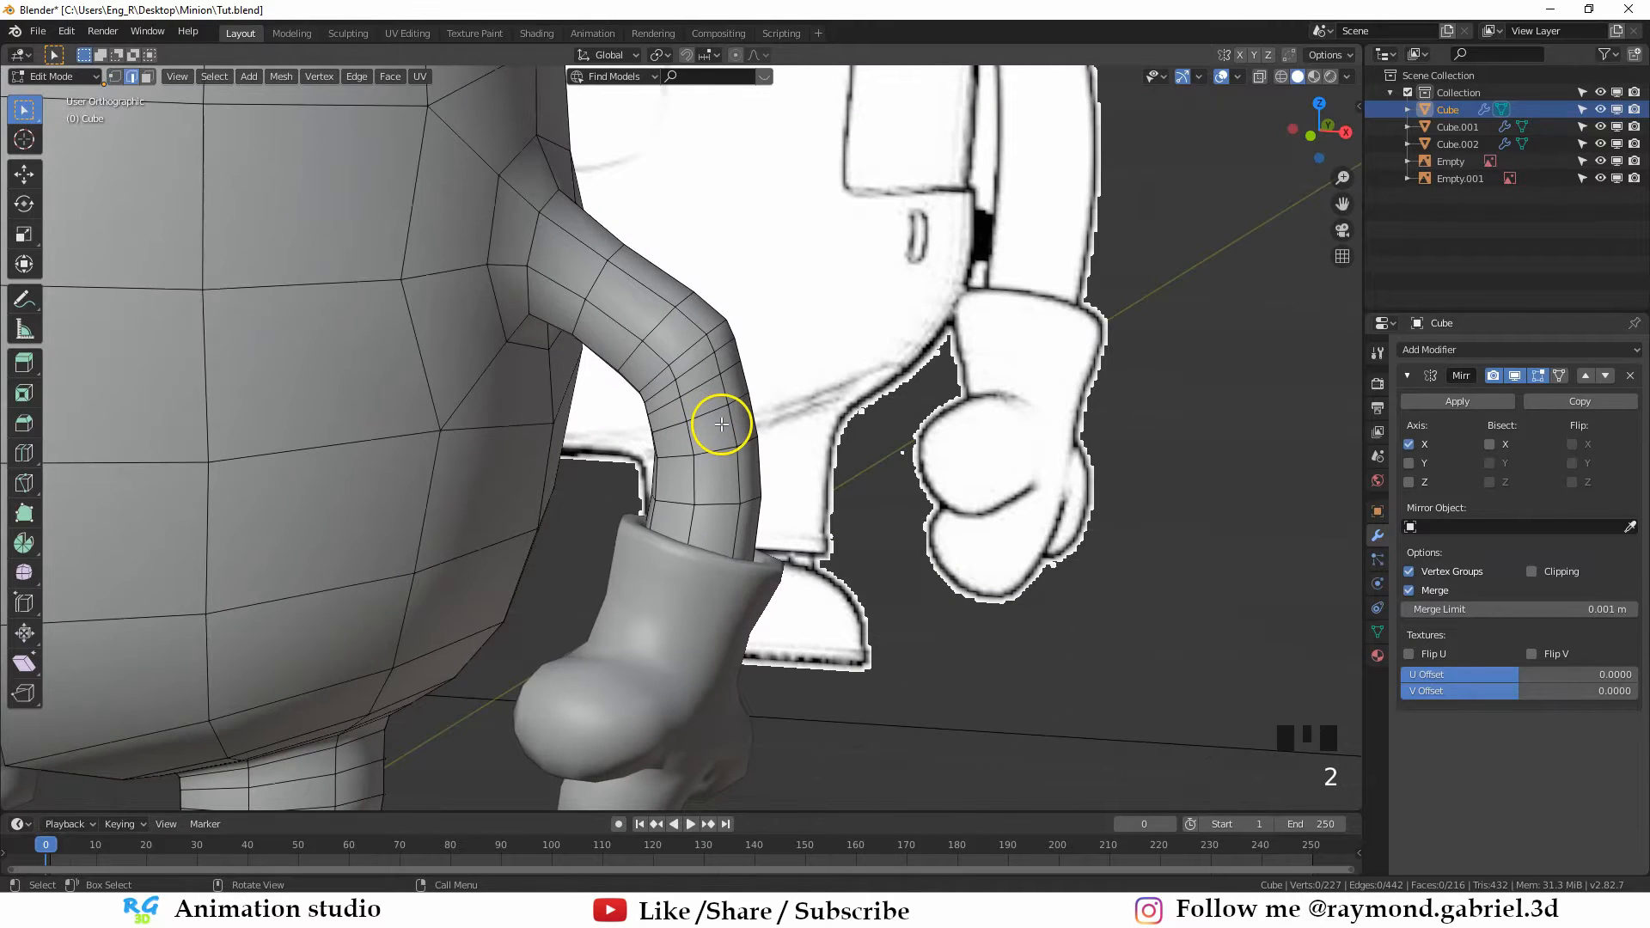
{"action": "left_click", "coordinate": [129, 77]}
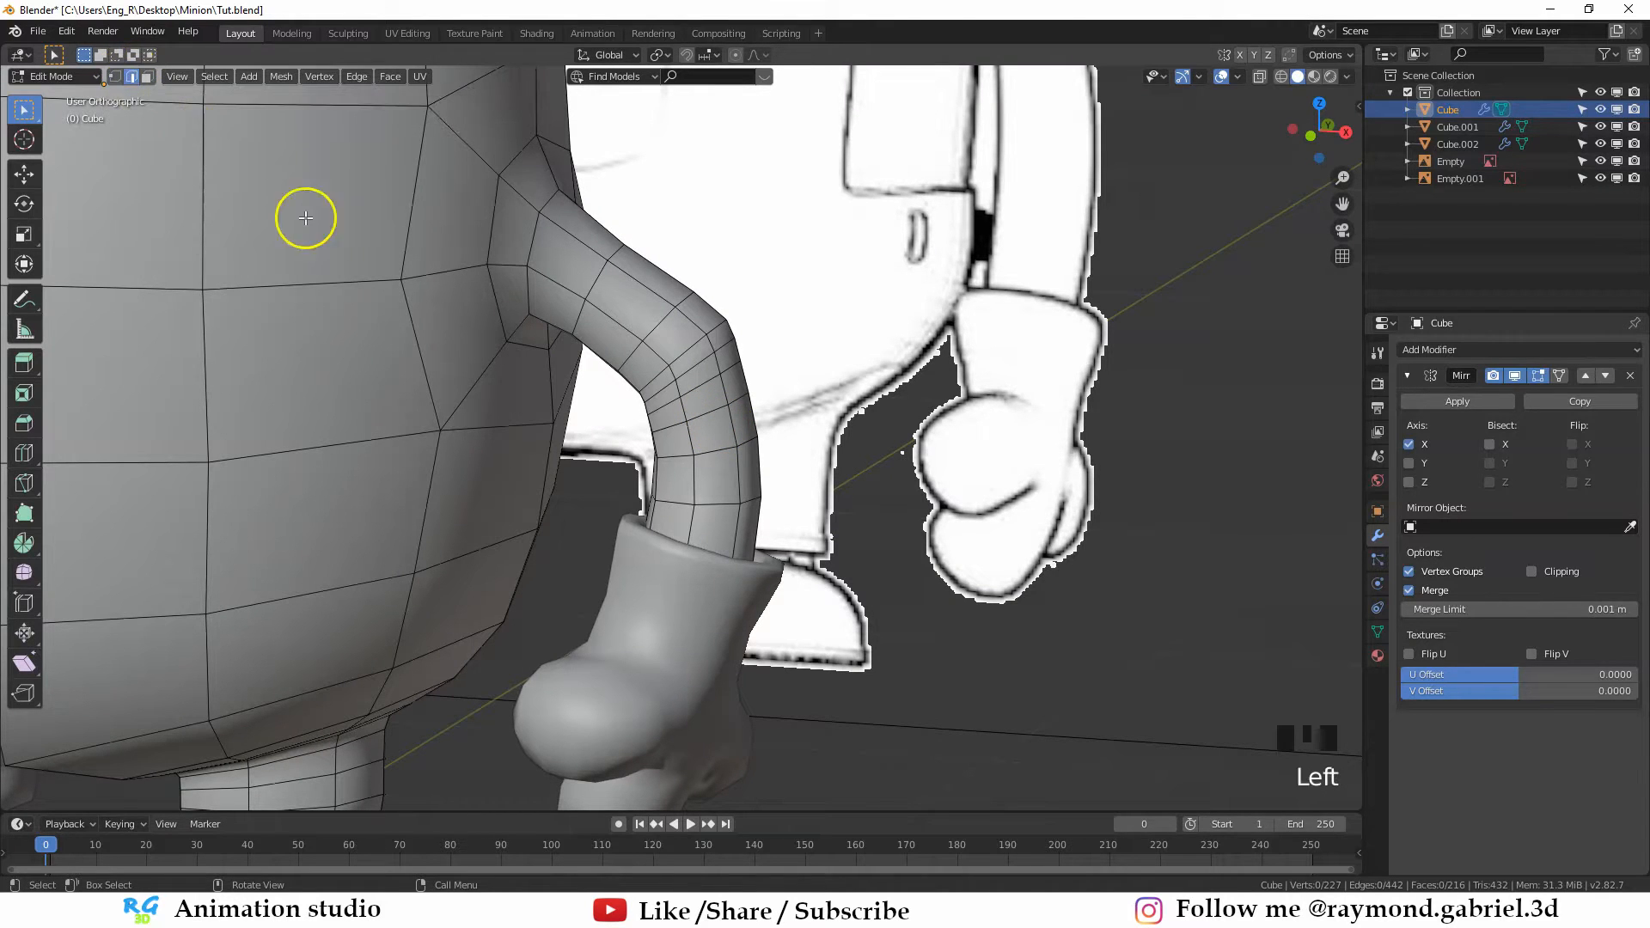
{"action": "left_click", "coordinate": [655, 329], "text": "alt"}
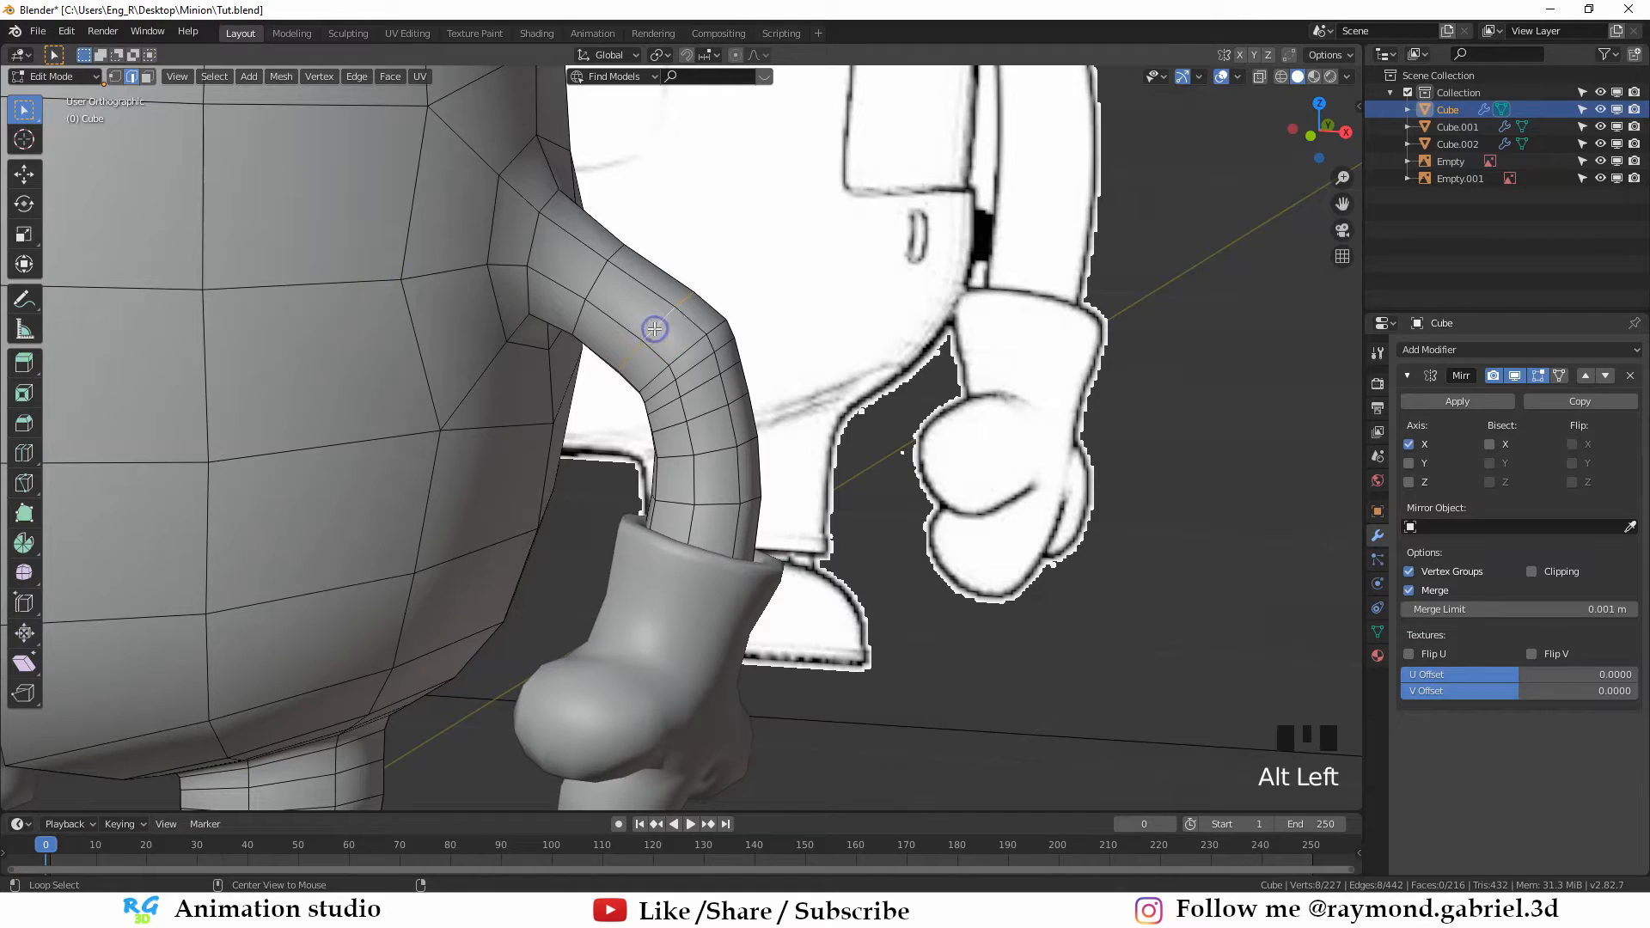
{"action": "left_click", "coordinate": [706, 413], "text": "alt+shift"}
{"action": "left_click", "coordinate": [712, 455], "text": "alt+shift"}
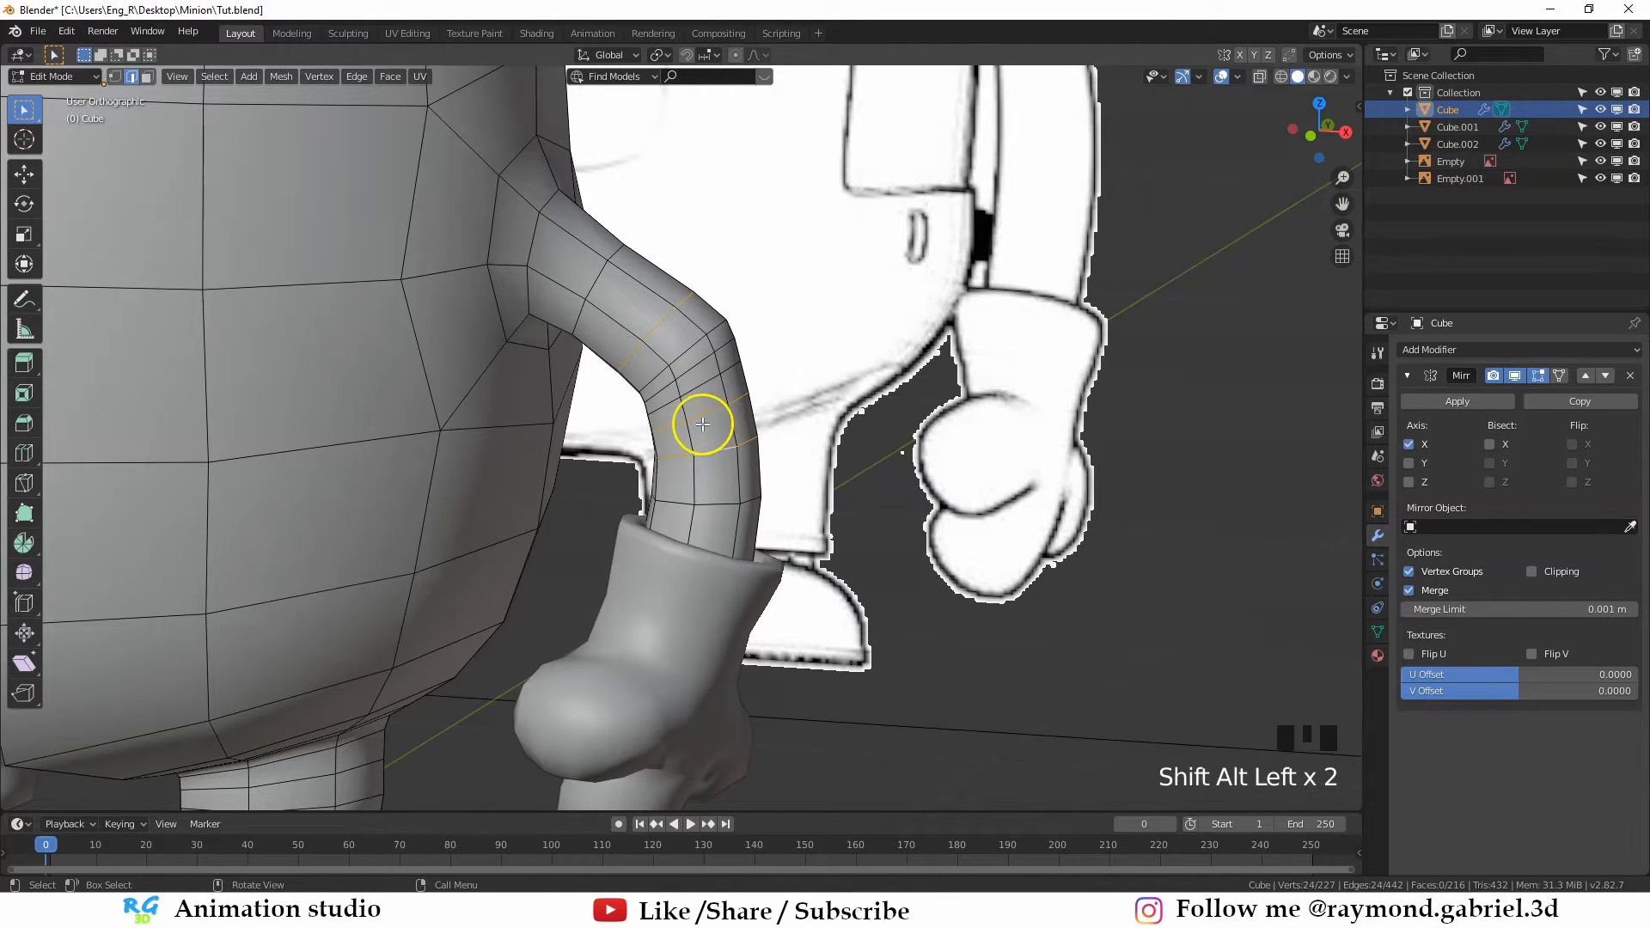
{"action": "key", "text": "x"}
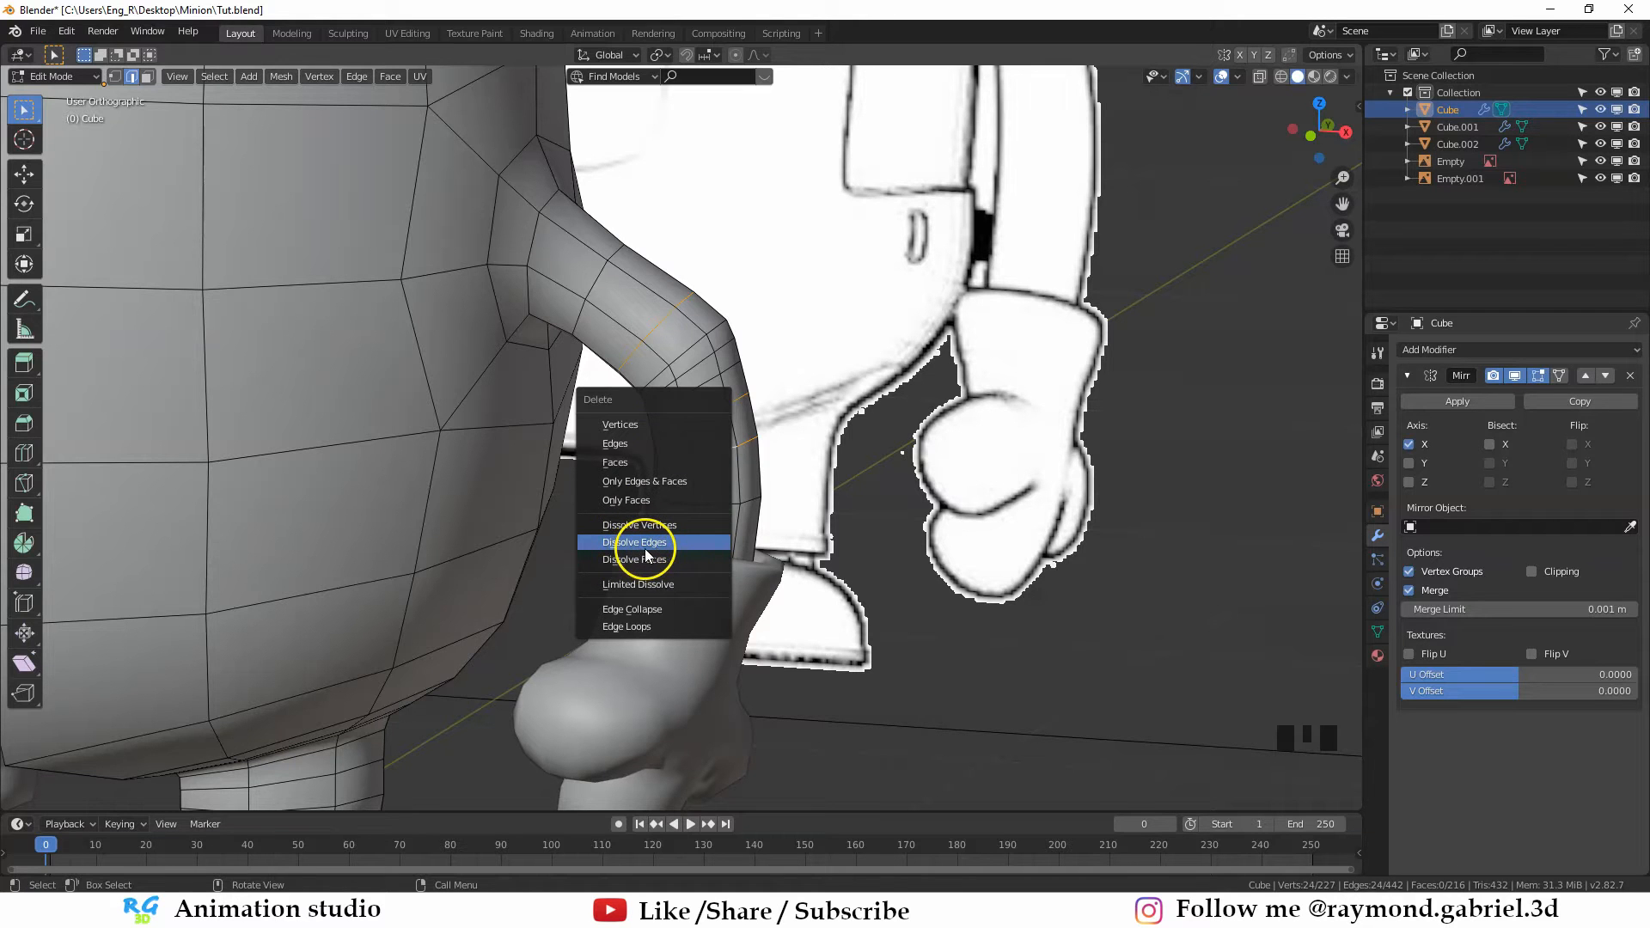
{"action": "left_click", "coordinate": [646, 550]}
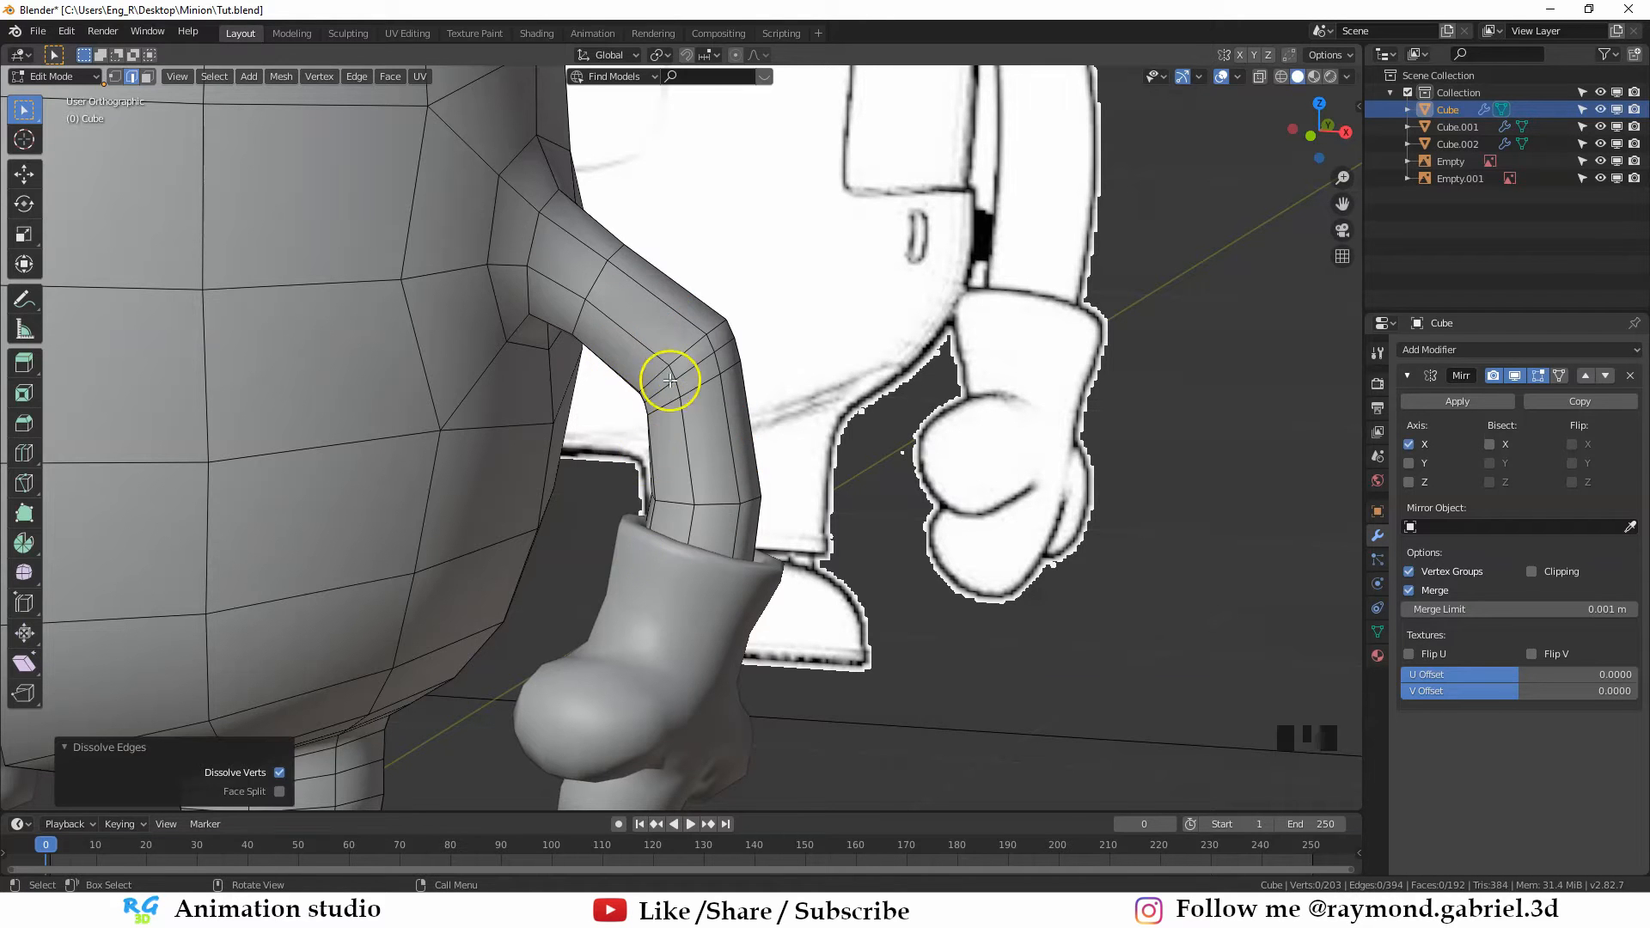
Show the body in wireframe from the right side, framed on the head and the goggle strap reference
{"action": "scroll", "coordinate": [670, 379], "scroll_direction": "down", "scroll_amount": 2}
{"action": "mouse_move", "coordinate": [644, 404]}
{"action": "middle_mouse_down"}
{"action": "mouse_move", "coordinate": [590, 338]}
{"action": "mouse_move", "coordinate": [535, 332]}
{"action": "mouse_move", "coordinate": [656, 386]}
{"action": "mouse_move", "coordinate": [618, 418]}
{"action": "middle_mouse_up"}
{"action": "scroll", "coordinate": [655, 386], "scroll_direction": "up", "scroll_amount": 2}
{"action": "key", "text": "alt+z"}
{"action": "scroll", "coordinate": [617, 418], "scroll_direction": "up", "scroll_amount": 2}
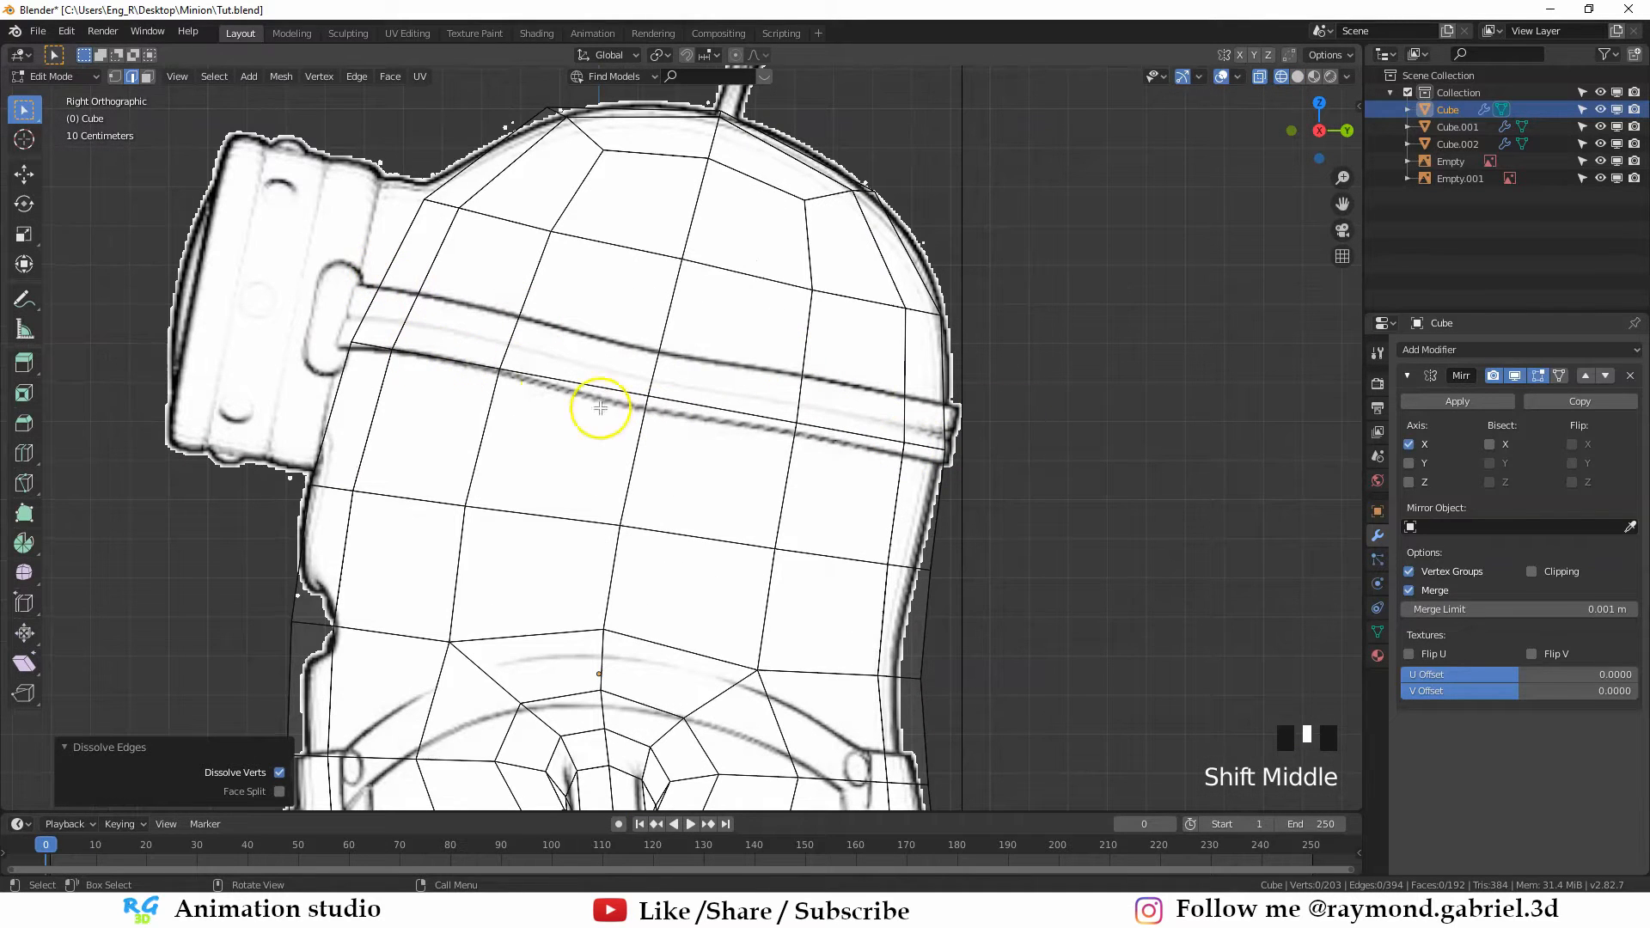
{"action": "key", "text": "1"}
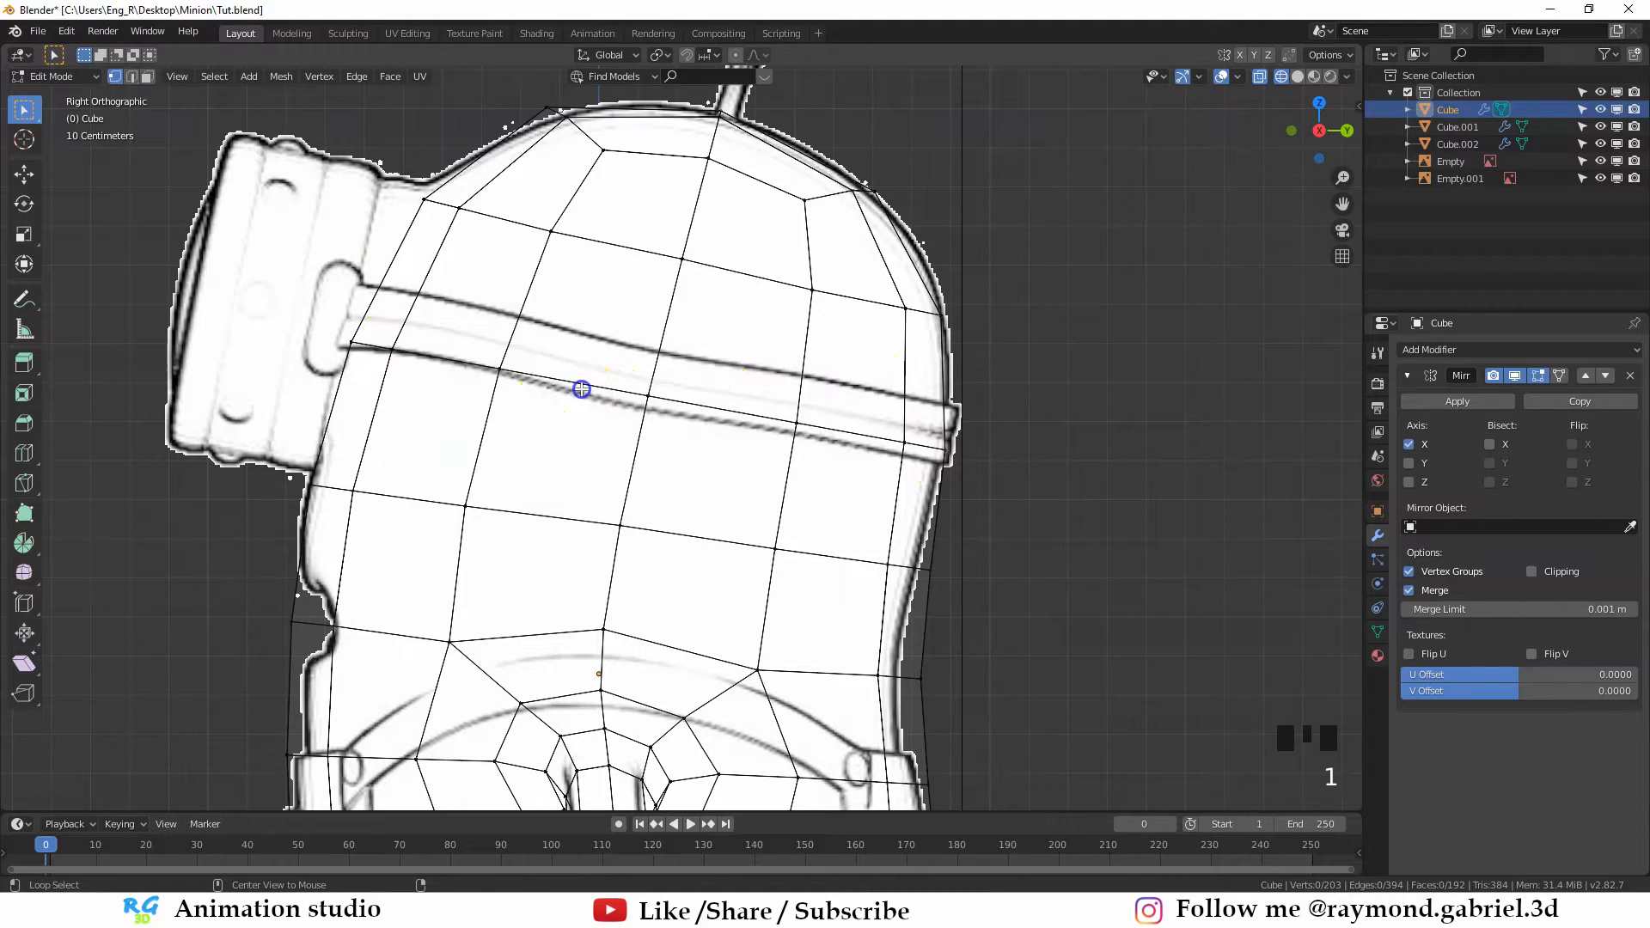
{"action": "left_click", "coordinate": [560, 404], "text": "alt"}
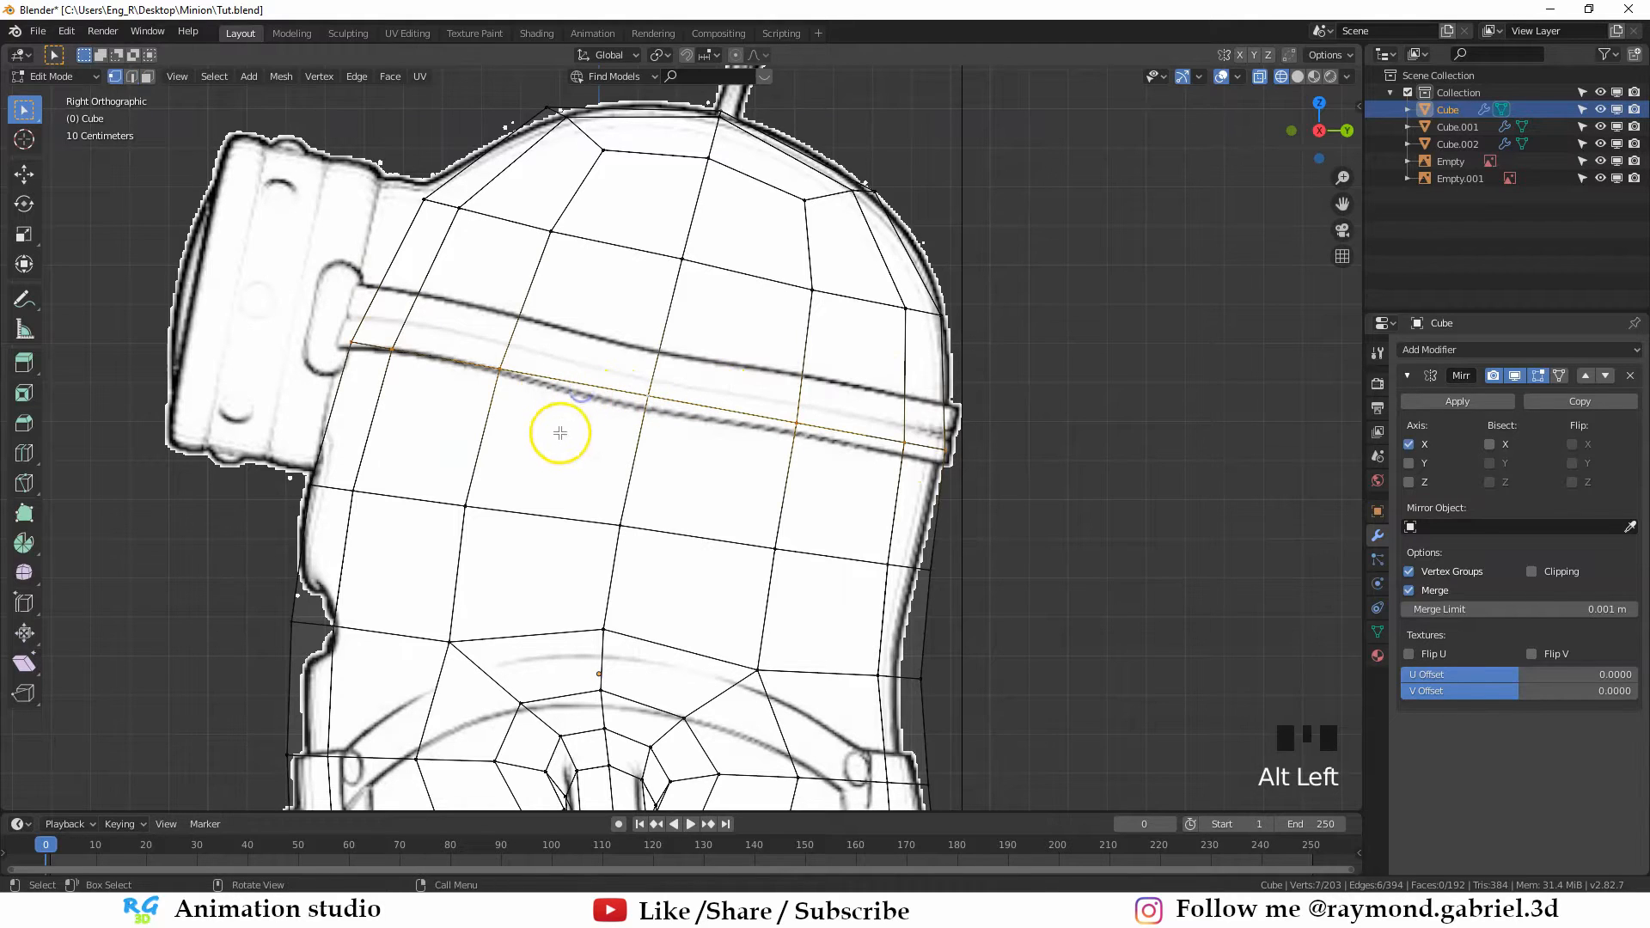
{"action": "key", "text": "g"}
{"action": "right_click", "coordinate": [528, 347]}
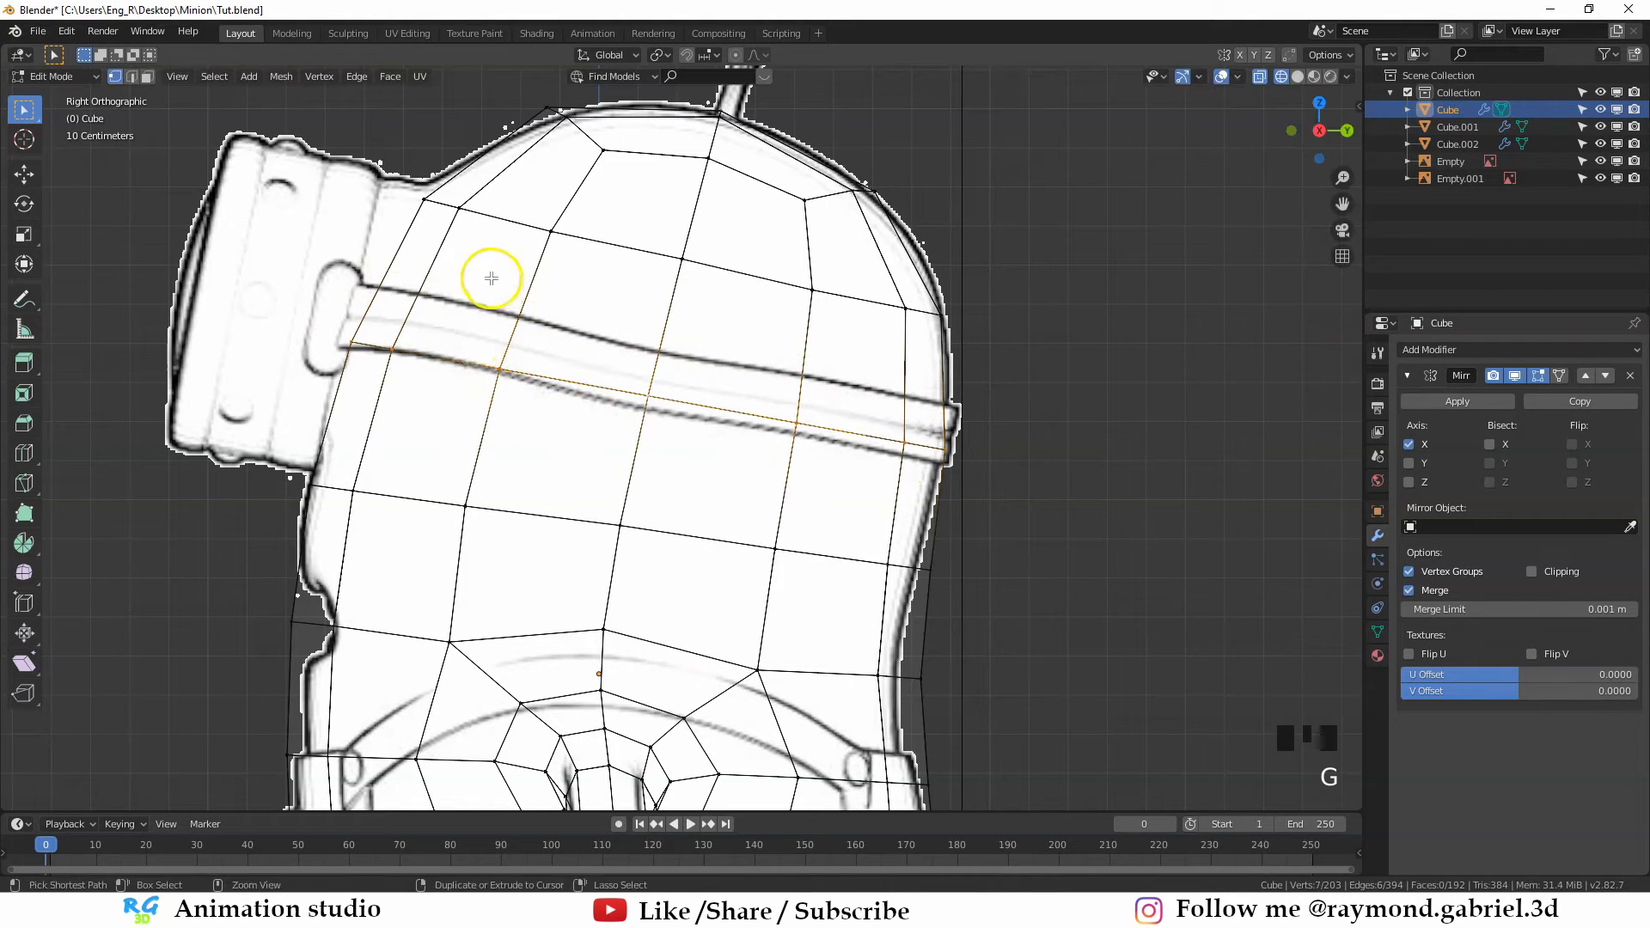
Add an edge loop around the head along the upper edge of the goggle strap in the reference
{"action": "key", "text": "ctrl+r"}
{"action": "left_click", "coordinate": [444, 267]}
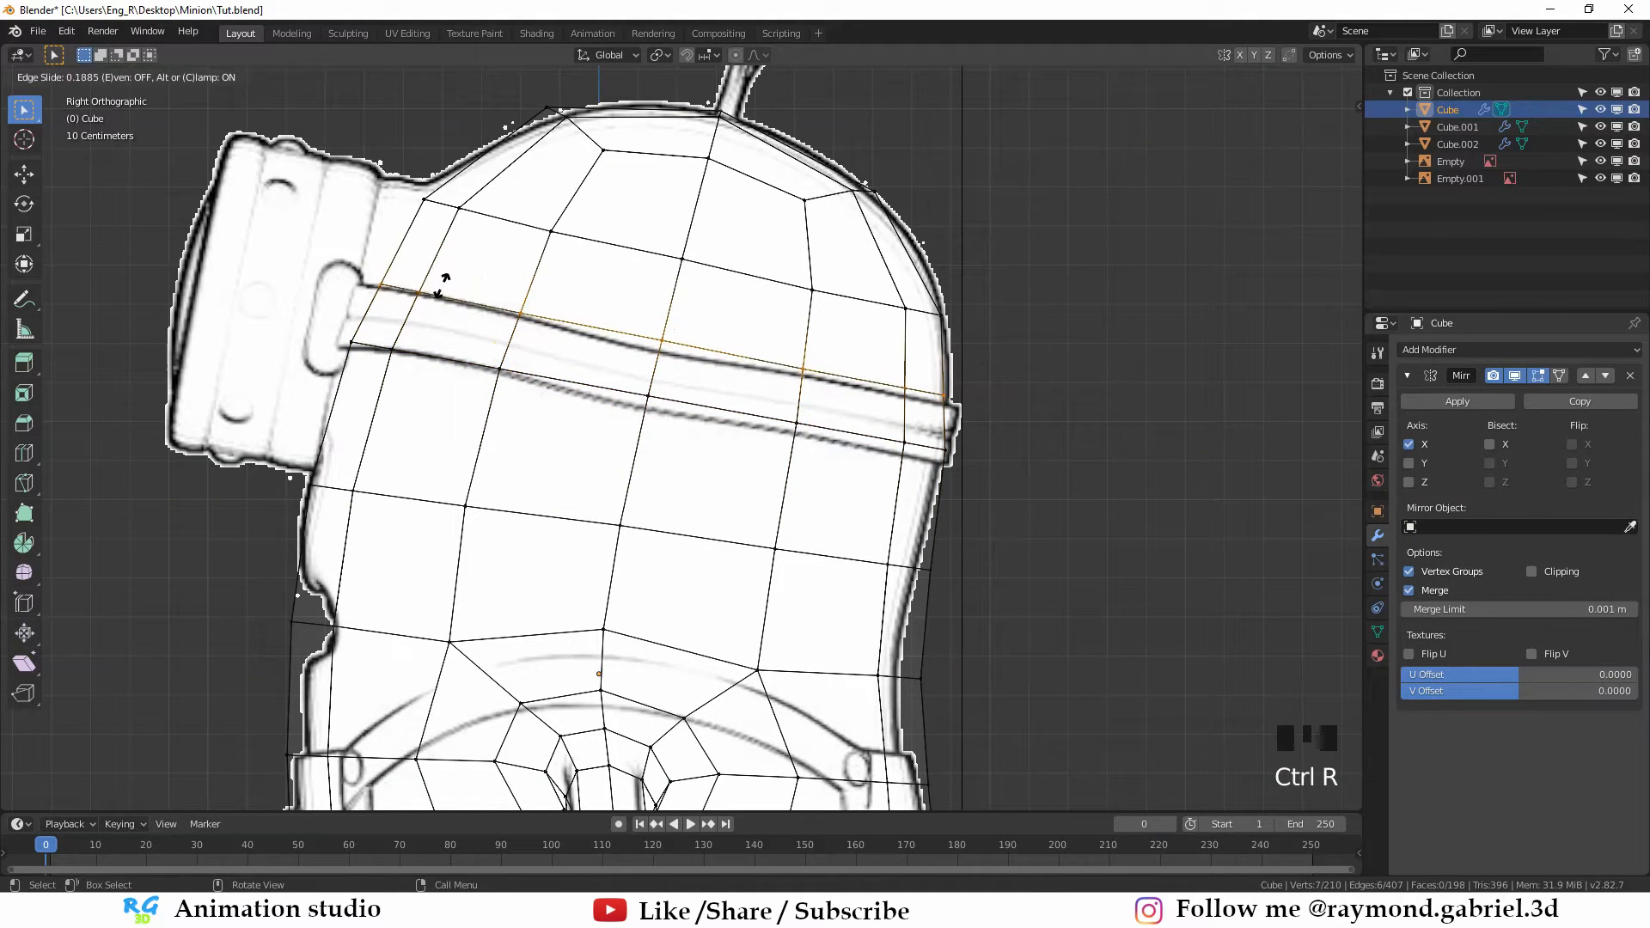
{"action": "left_click", "coordinate": [442, 277]}
Duplicate the ring of faces along the goggle strap in place and separate the copy into its own object
{"action": "key", "text": "3"}
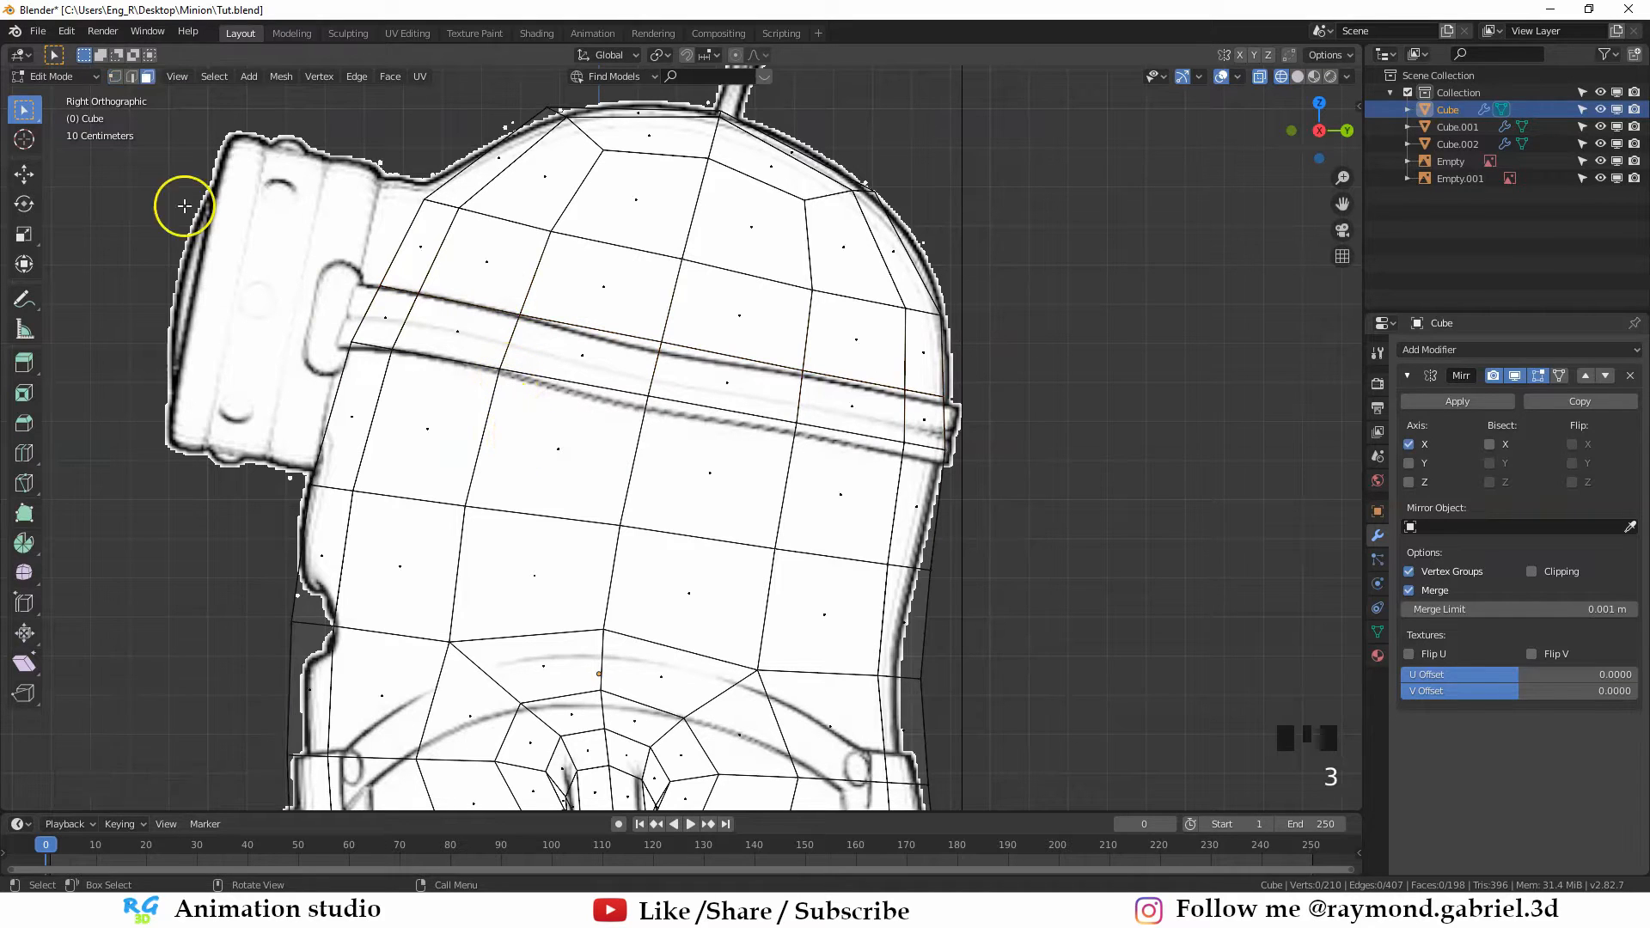
{"action": "left_click", "coordinate": [508, 342], "text": "alt"}
{"action": "middle_click_drag", "start_coordinate": [919, 407], "coordinate": [625, 458]}
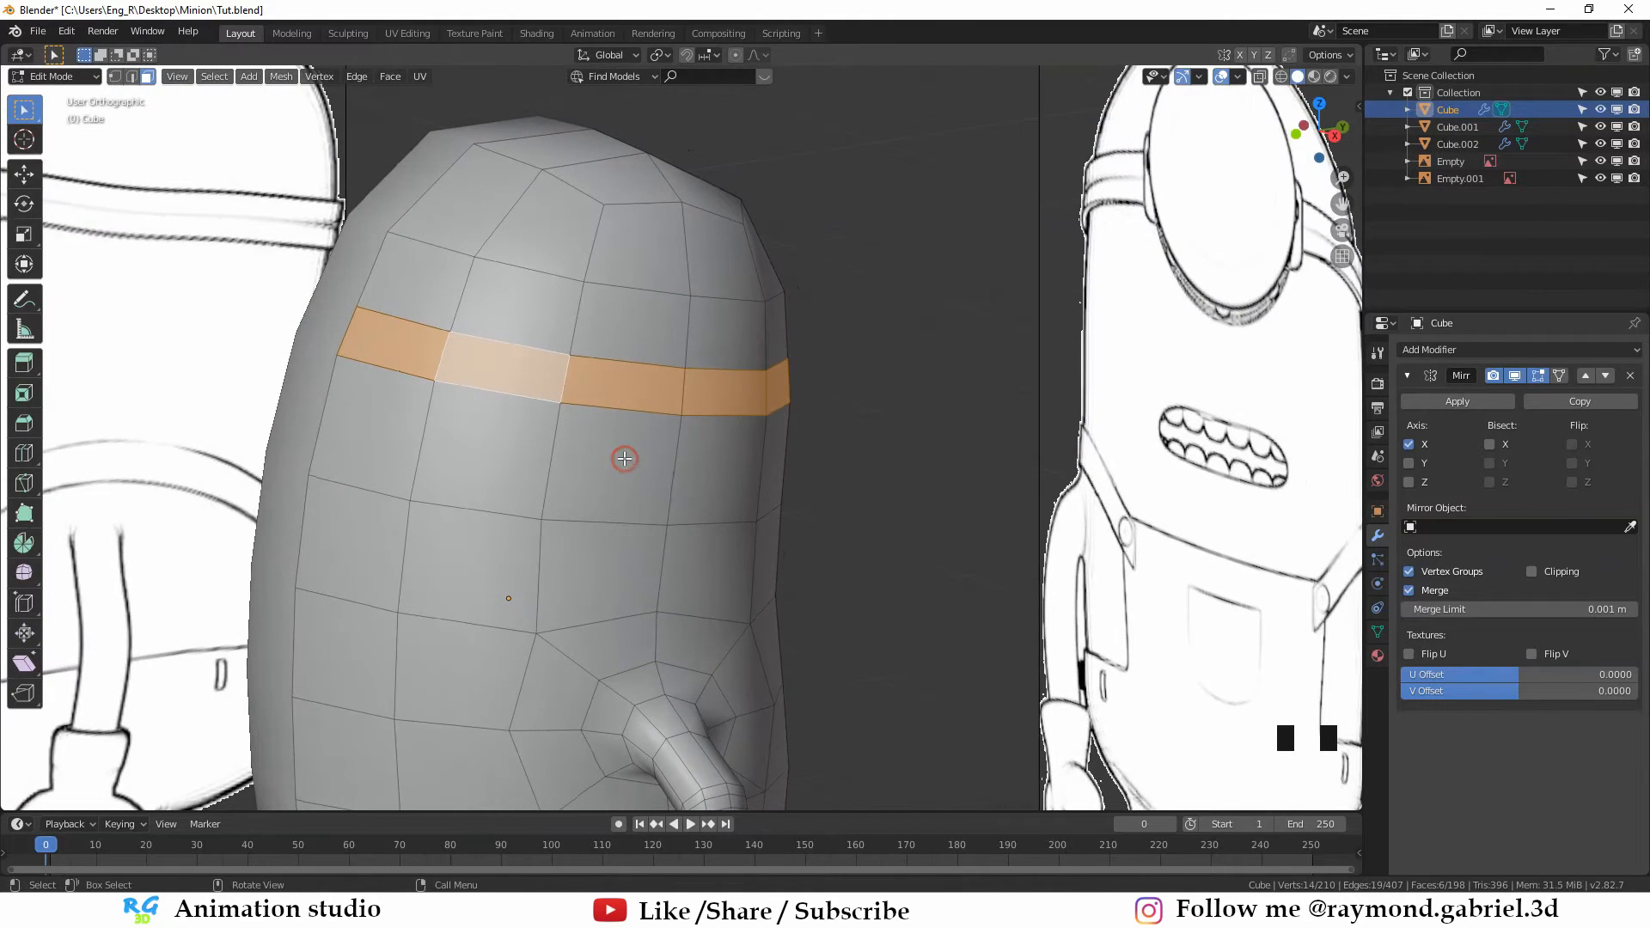
{"action": "key", "text": "shift+d"}
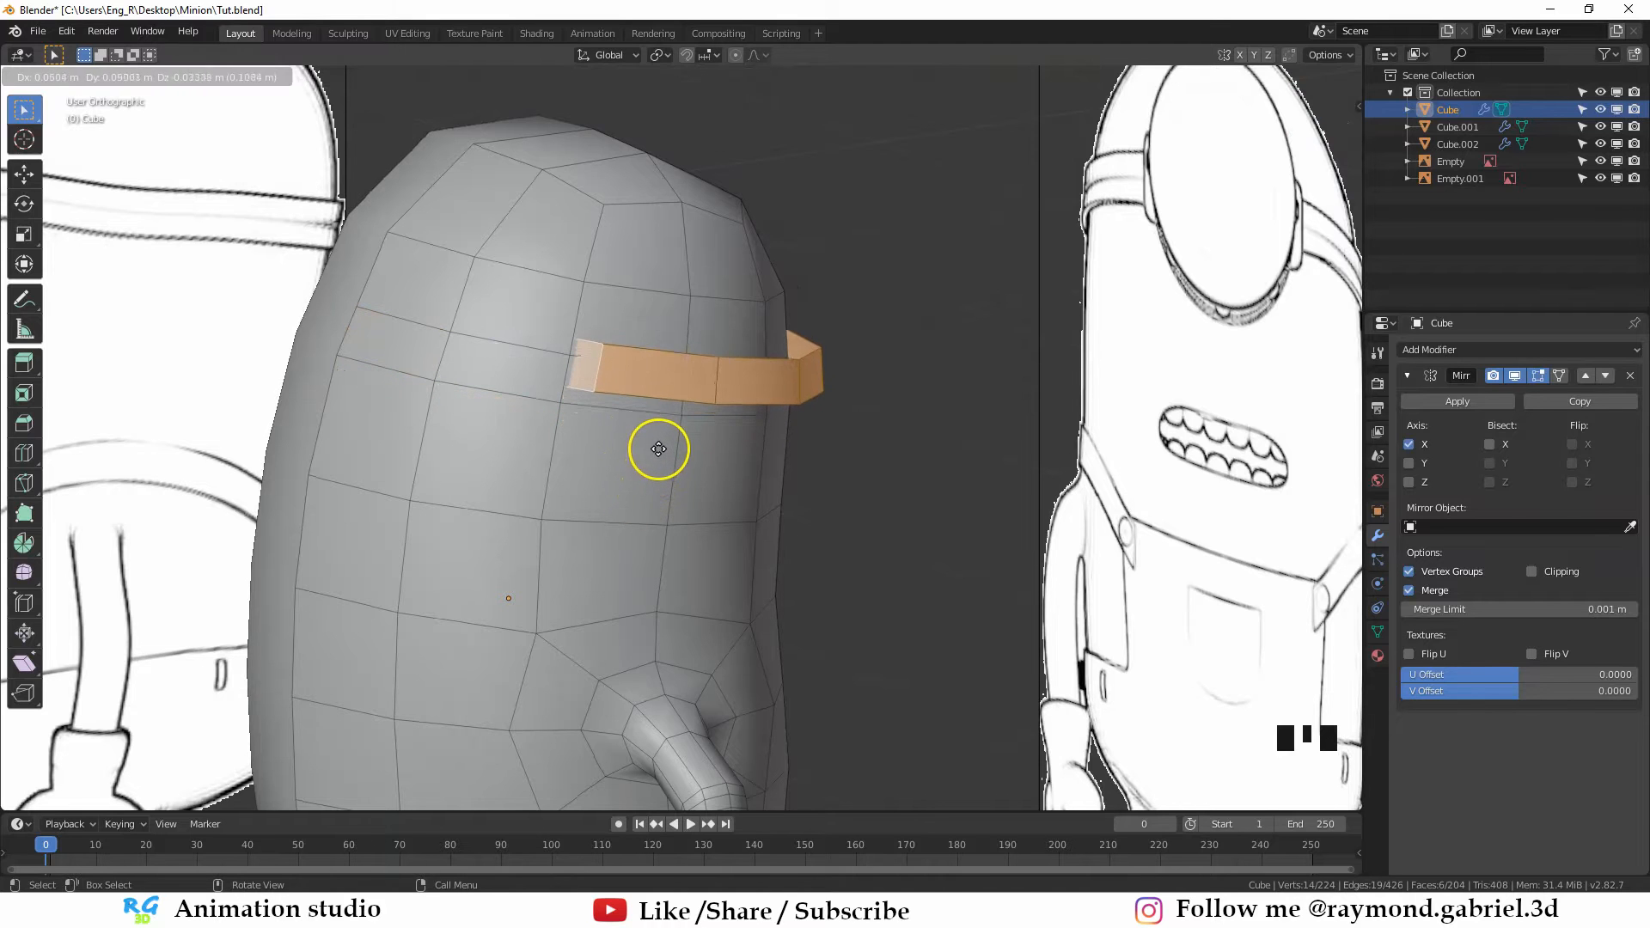
{"action": "right_click", "coordinate": [649, 452]}
{"action": "scroll", "coordinate": [646, 463], "scroll_direction": "down", "scroll_amount": 1}
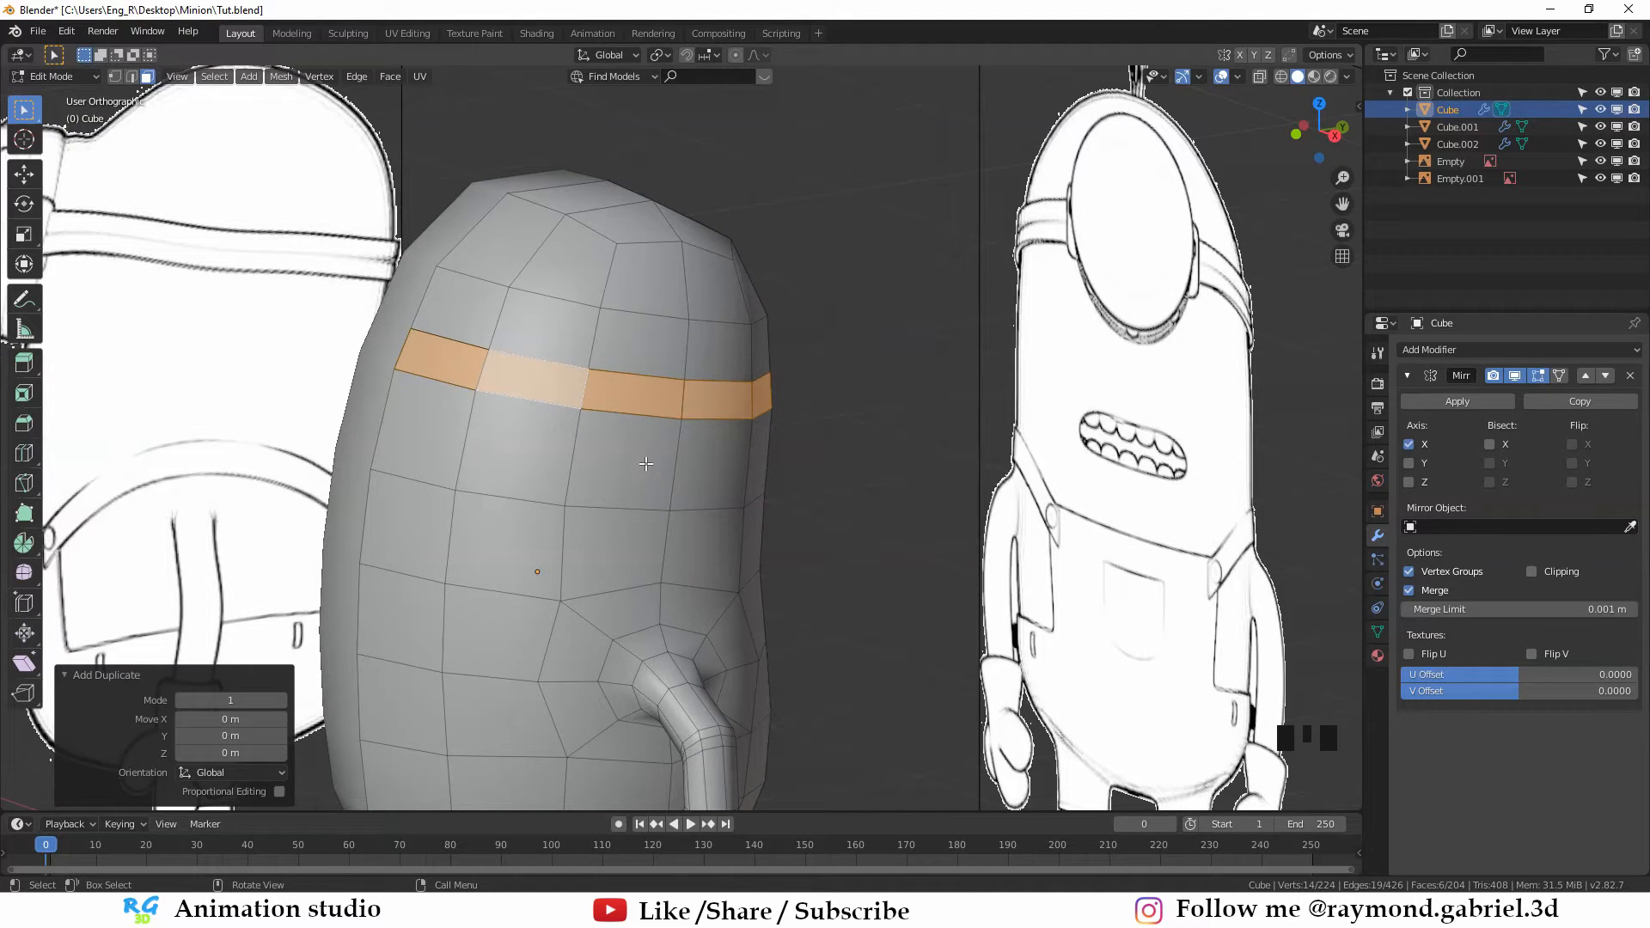
{"action": "key", "text": "p"}
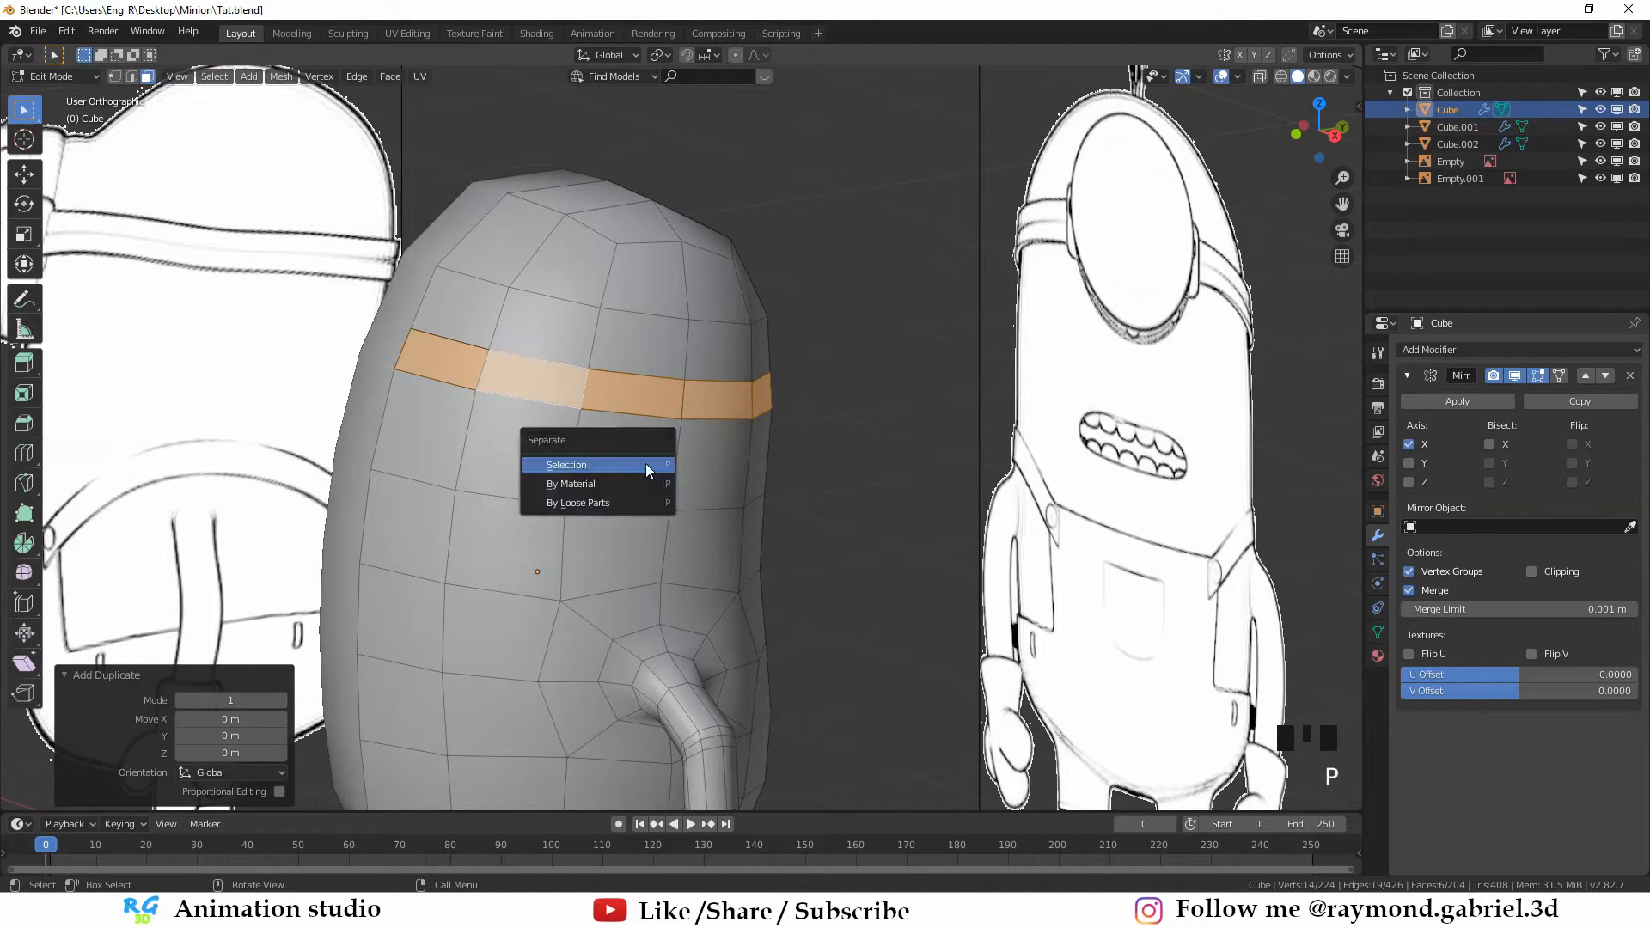
{"action": "left_click", "coordinate": [601, 461]}
{"action": "key", "text": "Tab"}
{"action": "left_click", "coordinate": [631, 399]}
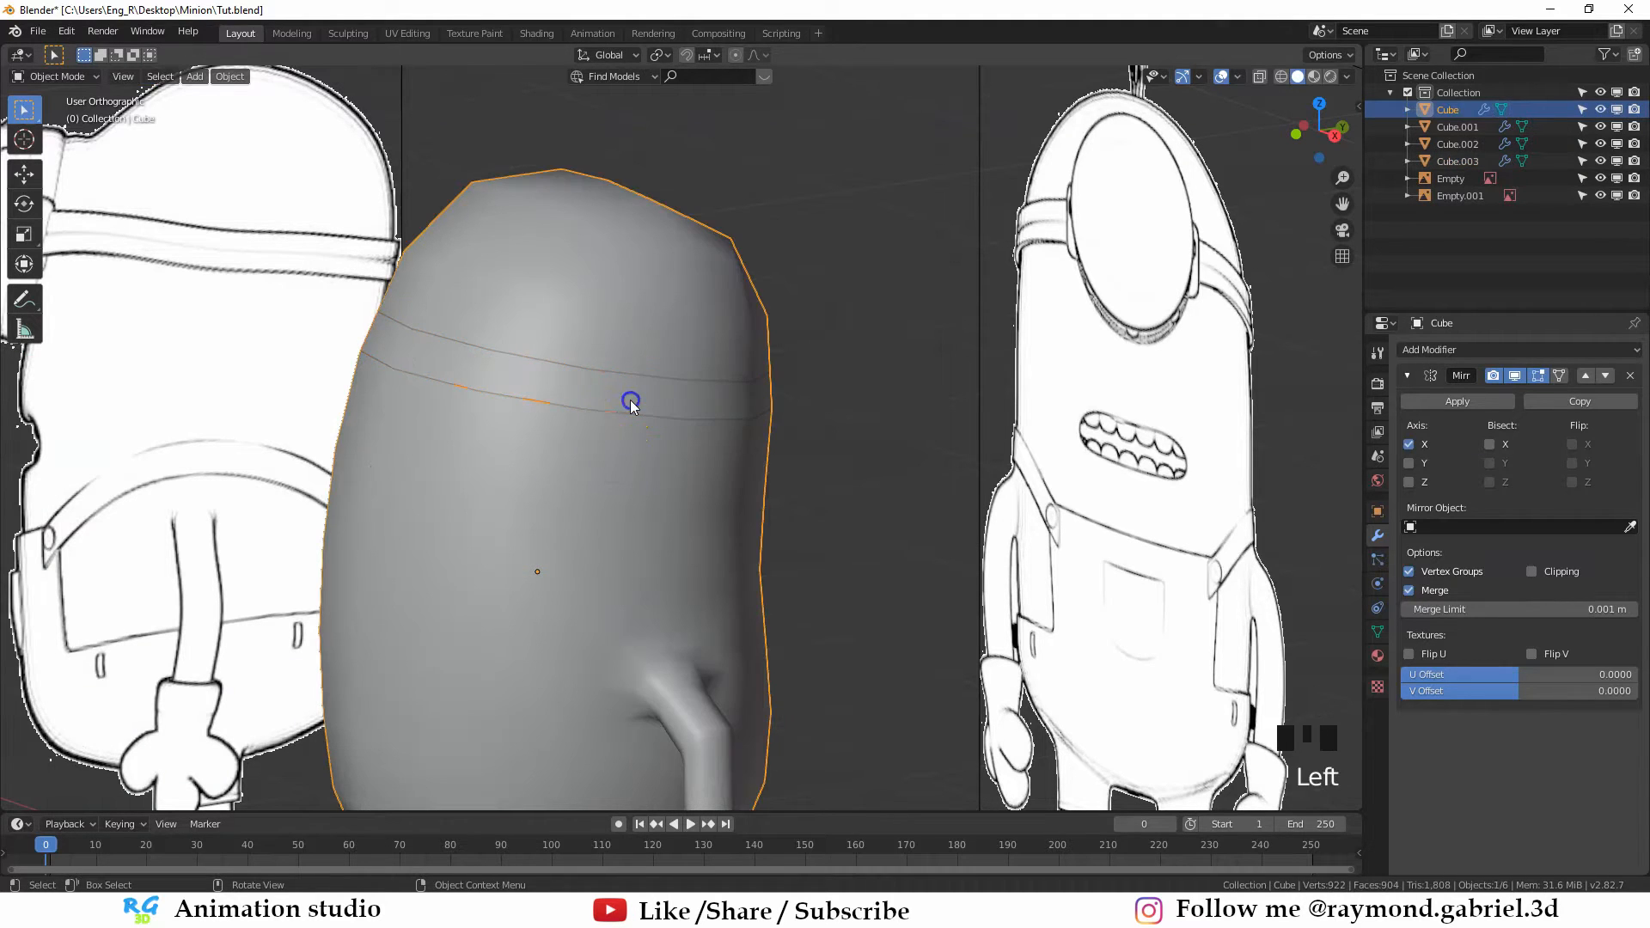
{"action": "left_click", "coordinate": [631, 400]}
{"action": "key", "text": "g"}
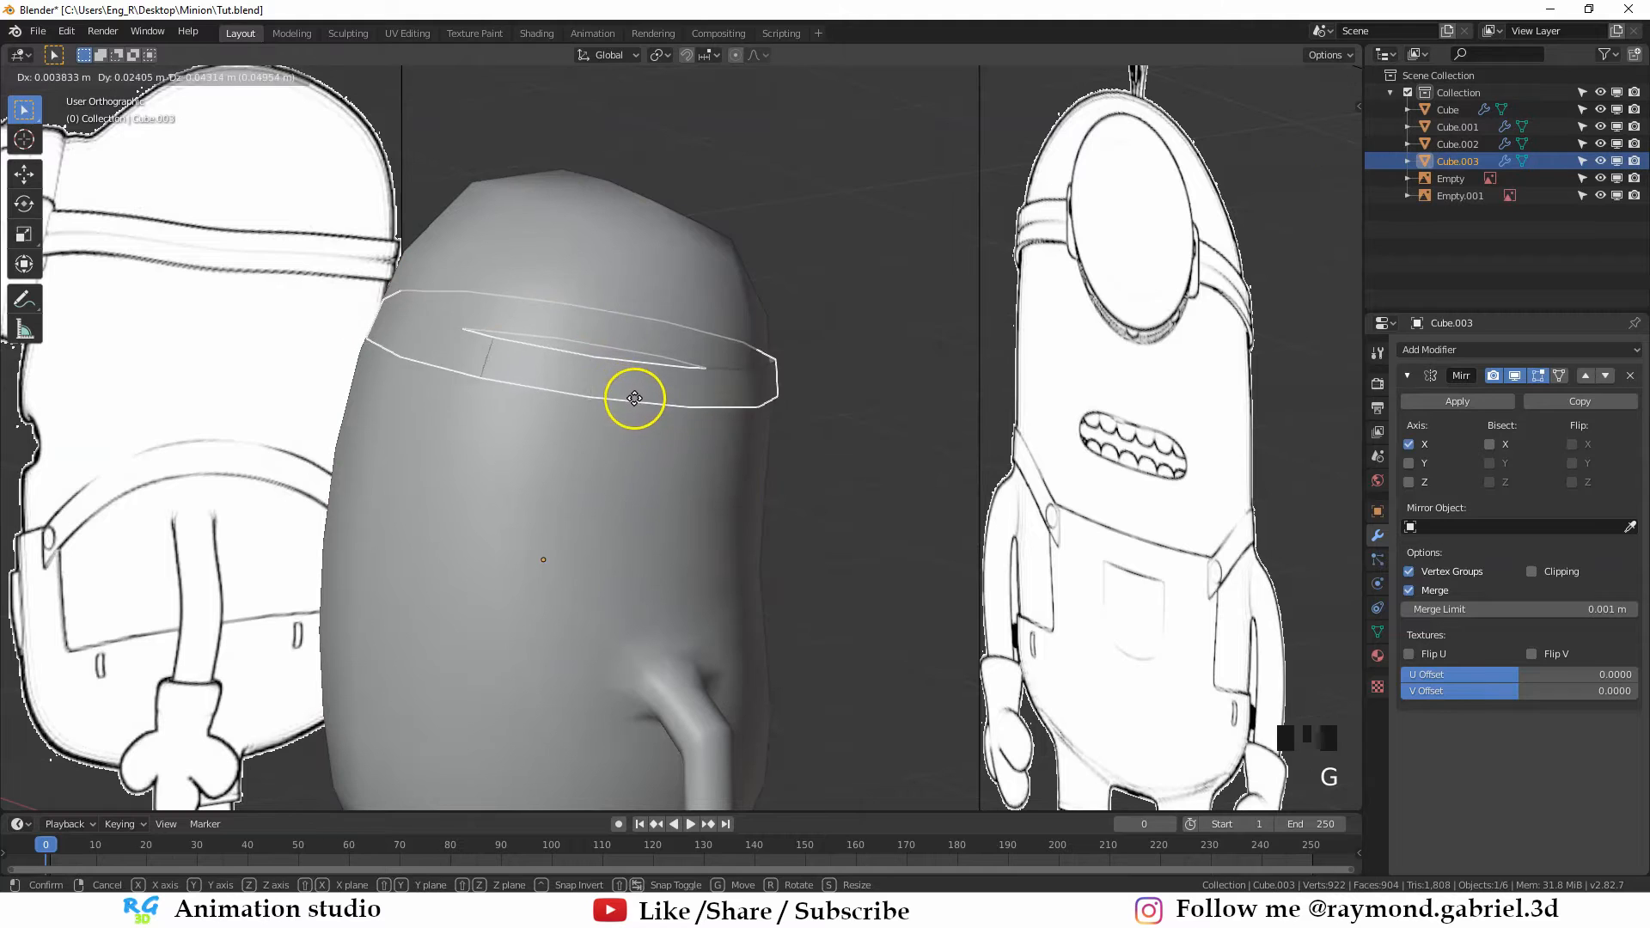
{"action": "left_click", "coordinate": [631, 414]}
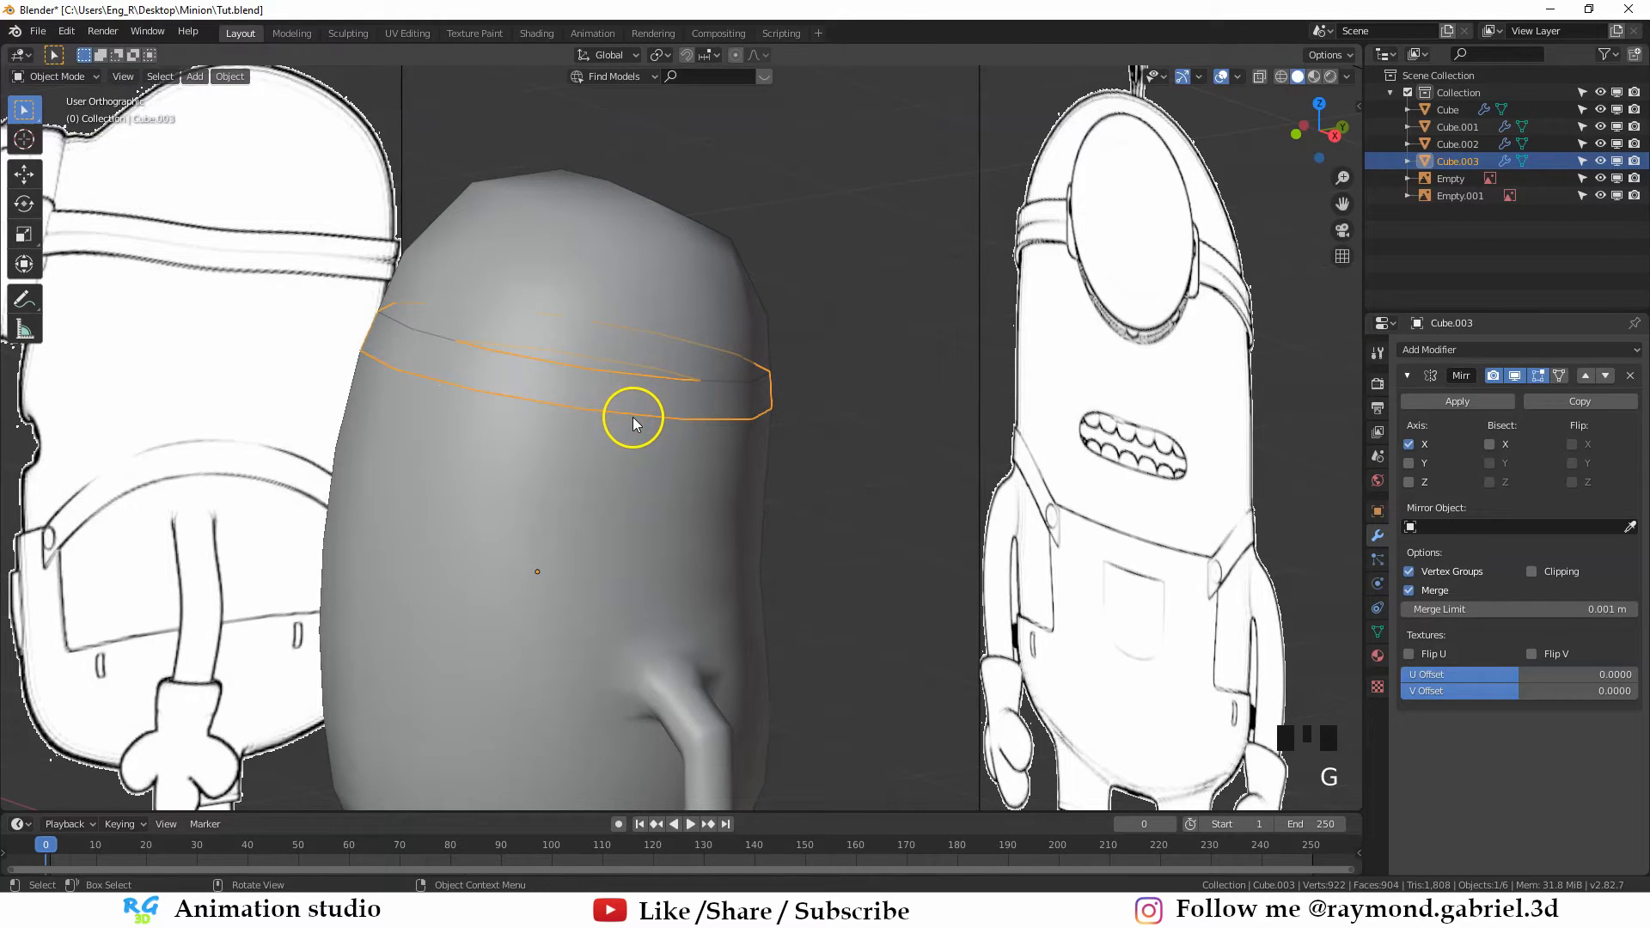
Delete the frontmost vertical edge of the goggle strap to open a gap in the strap at the front of the head
{"action": "left_click", "coordinate": [585, 408]}
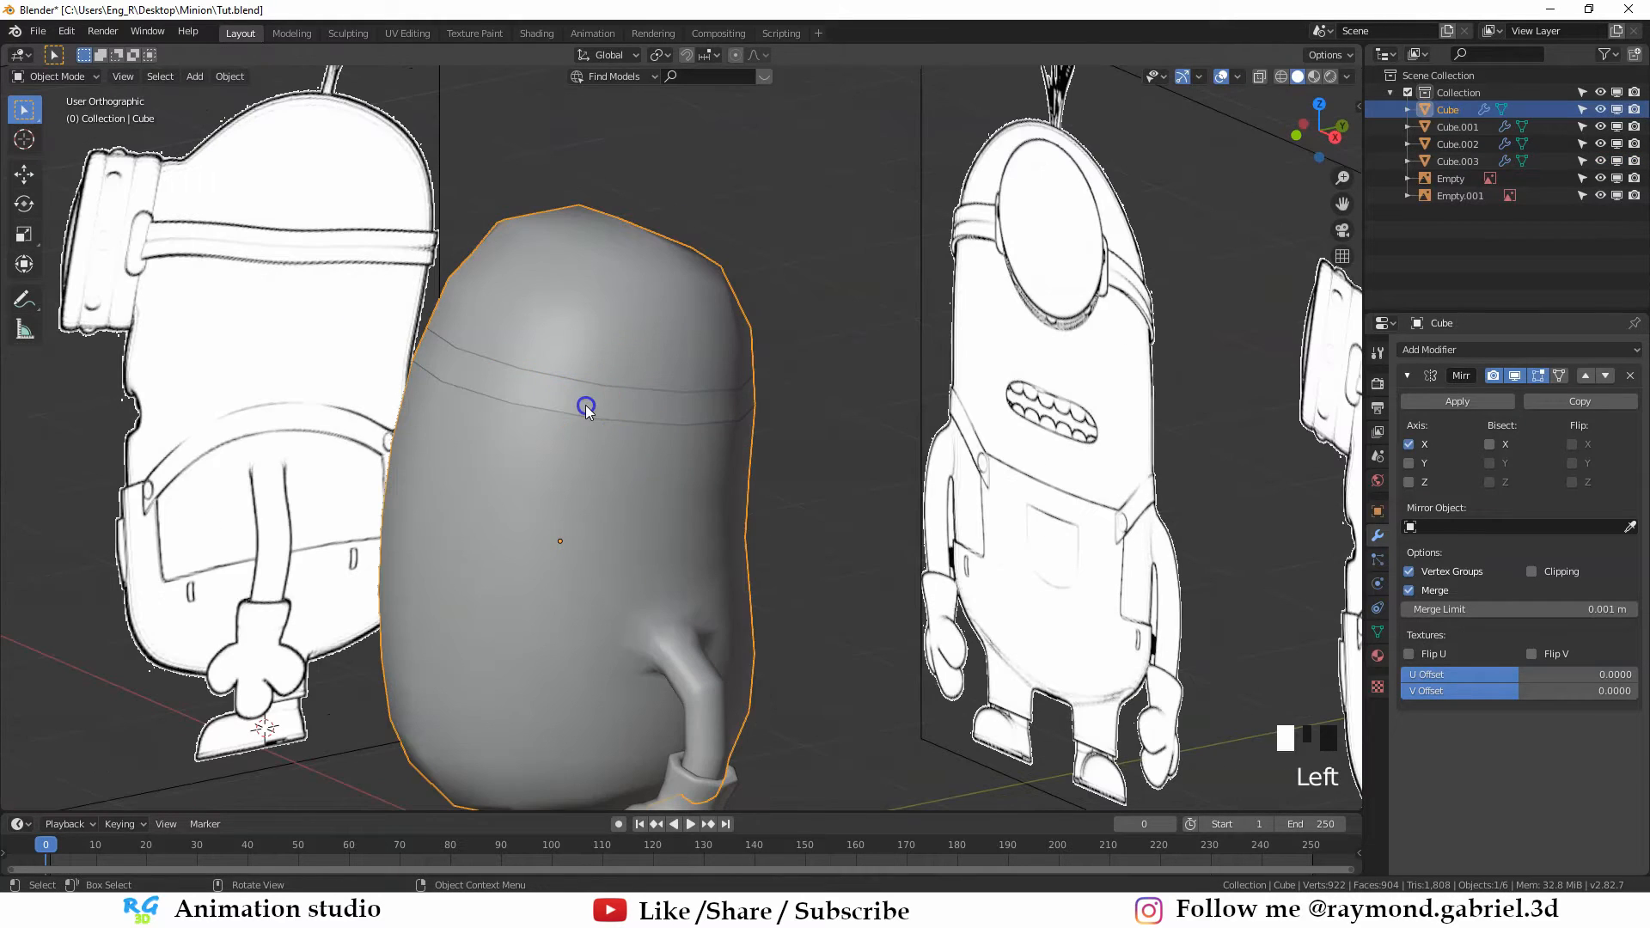
{"action": "left_click", "coordinate": [580, 409]}
{"action": "left_click", "coordinate": [580, 410]}
{"action": "left_click", "coordinate": [580, 410]}
{"action": "middle_click_drag", "start_coordinate": [583, 421], "coordinate": [475, 516], "text": "shift"}
{"action": "key", "text": "Tab"}
{"action": "key", "text": "b"}
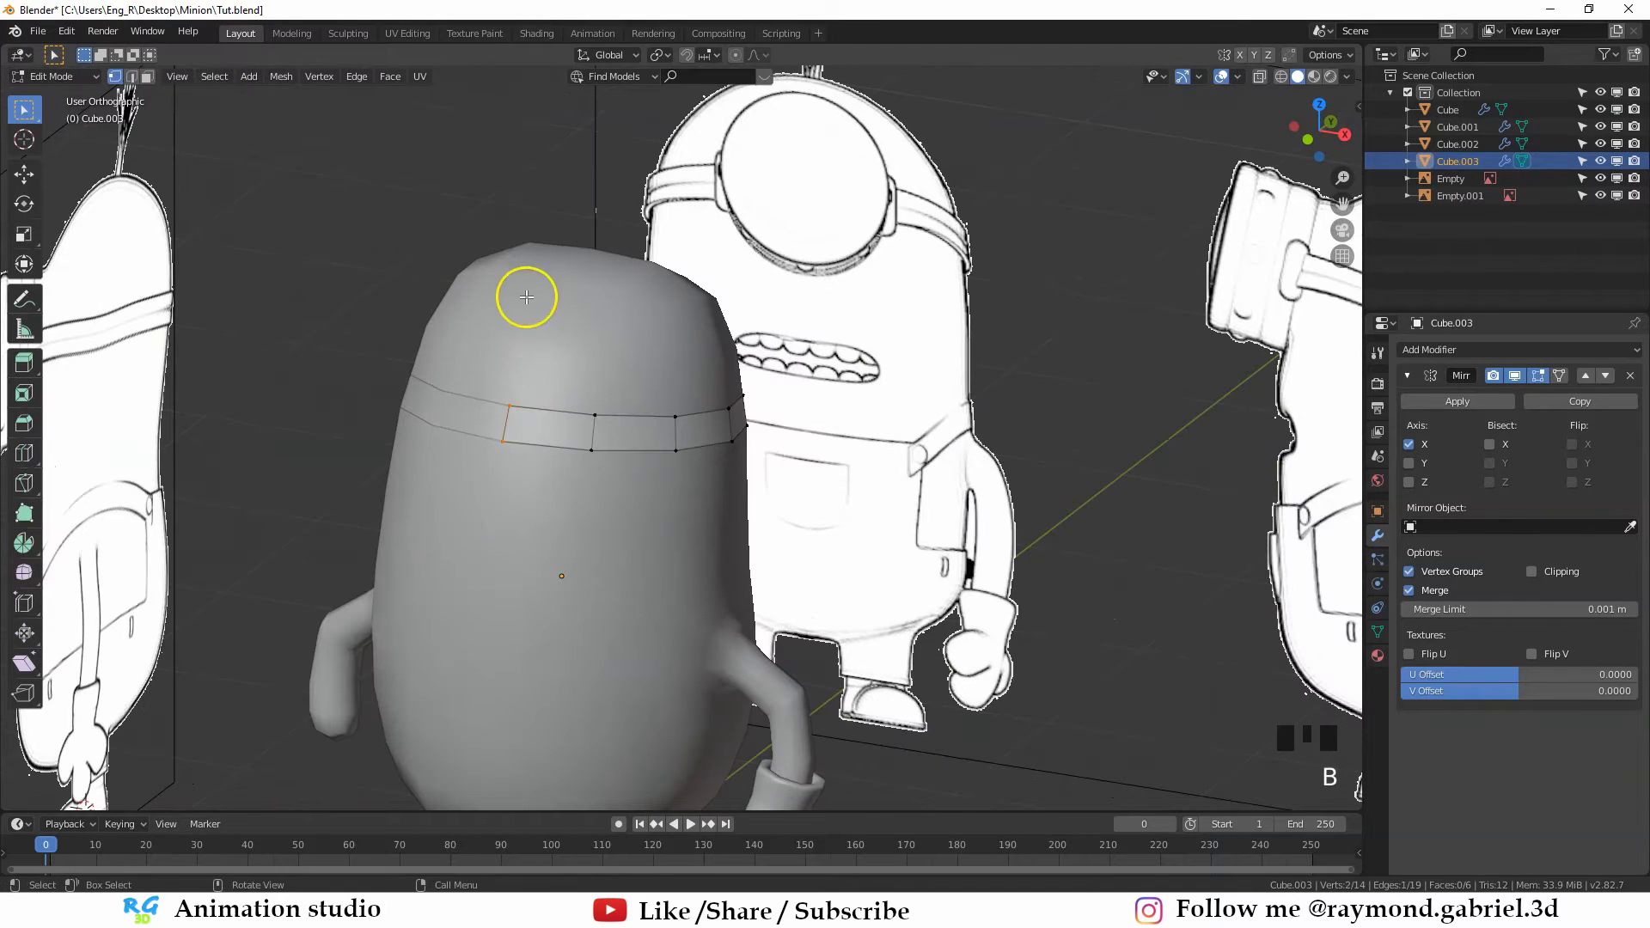
{"action": "key", "text": "x"}
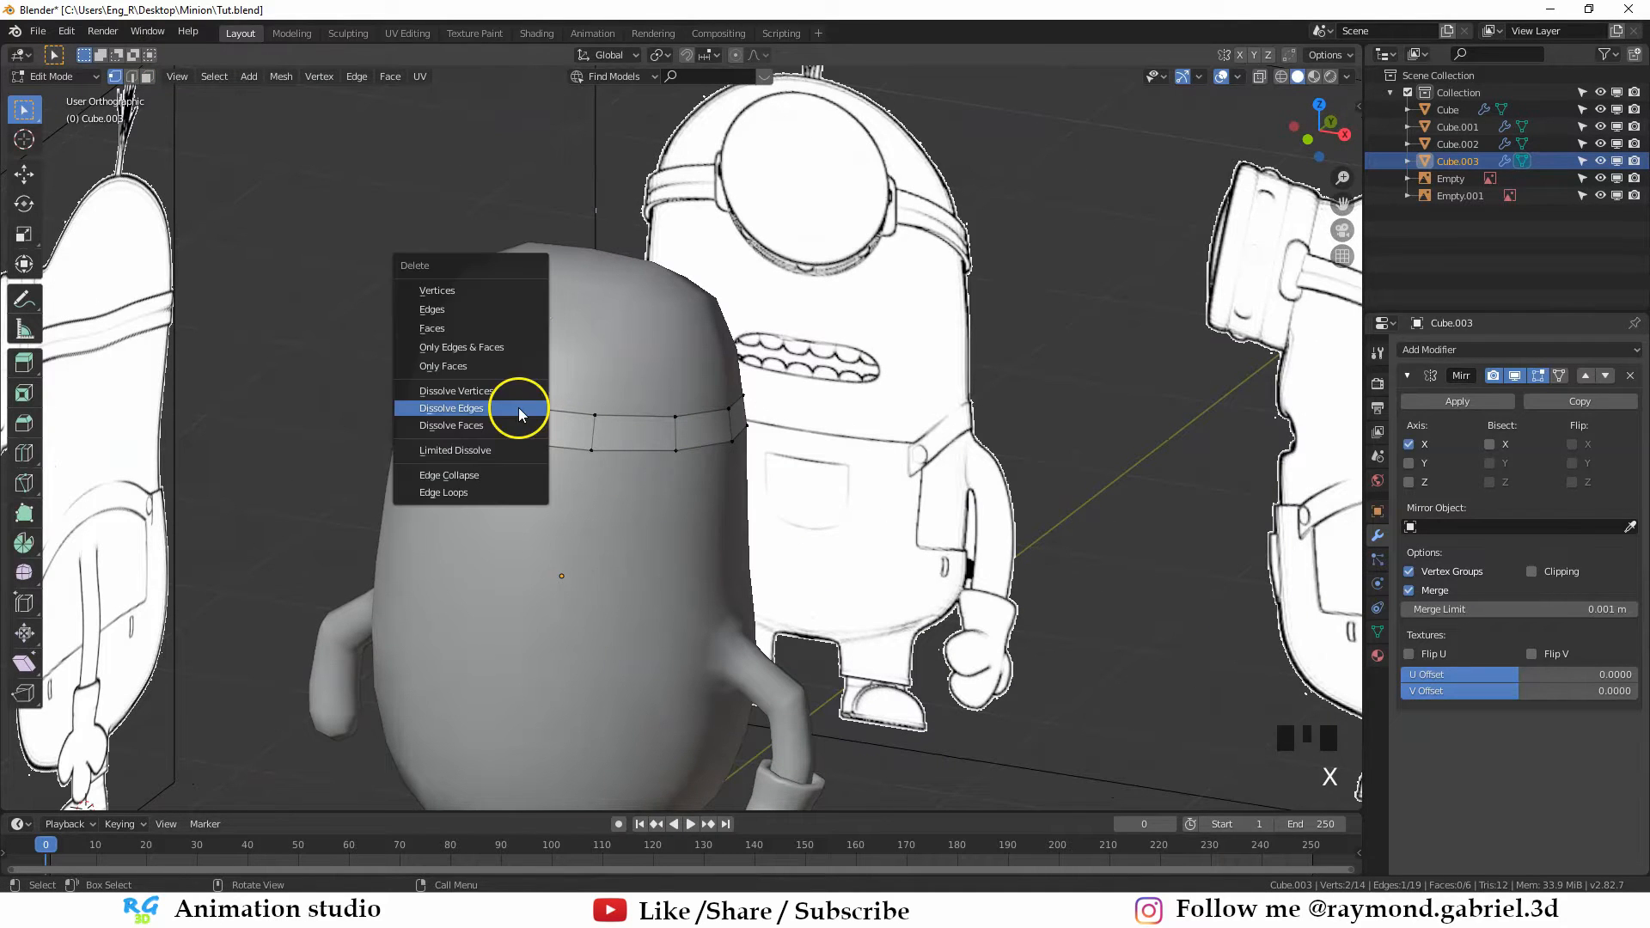
{"action": "left_click", "coordinate": [481, 311]}
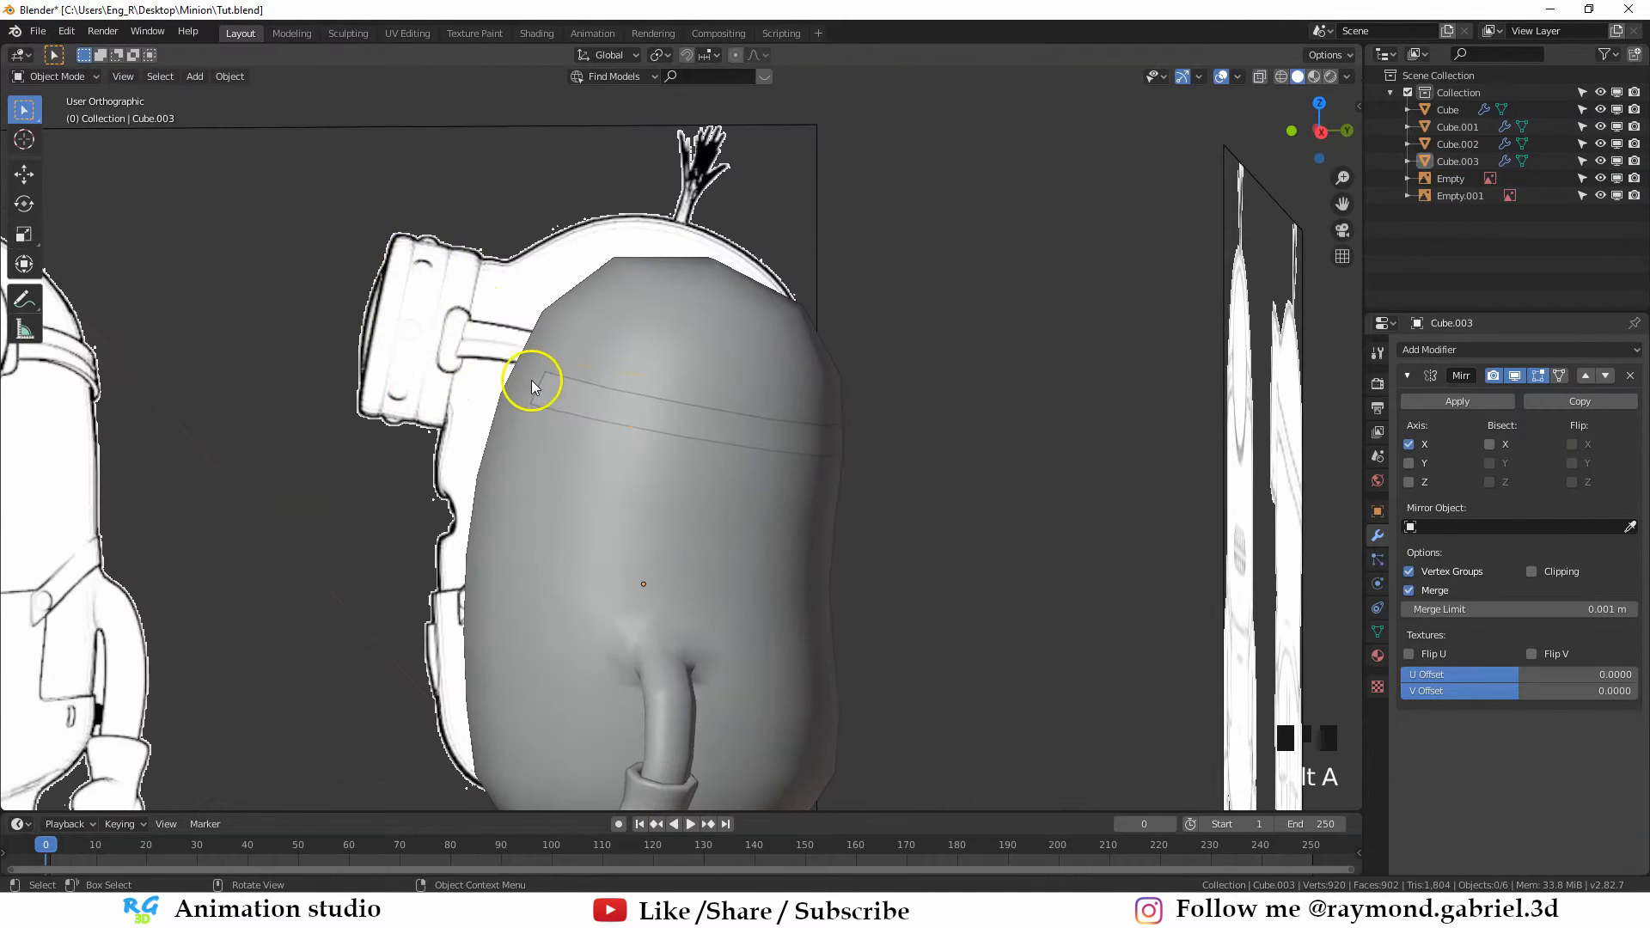
Place the 3D cursor on the front of the face and add a mesh circle with 18 vertices there
{"action": "middle_click_drag", "start_coordinate": [535, 372], "coordinate": [540, 461], "text": "alt"}
{"action": "right_click", "coordinate": [523, 387], "text": "shift"}
{"action": "key", "text": "shift+a"}
{"action": "mouse_move", "coordinate": [536, 456]}
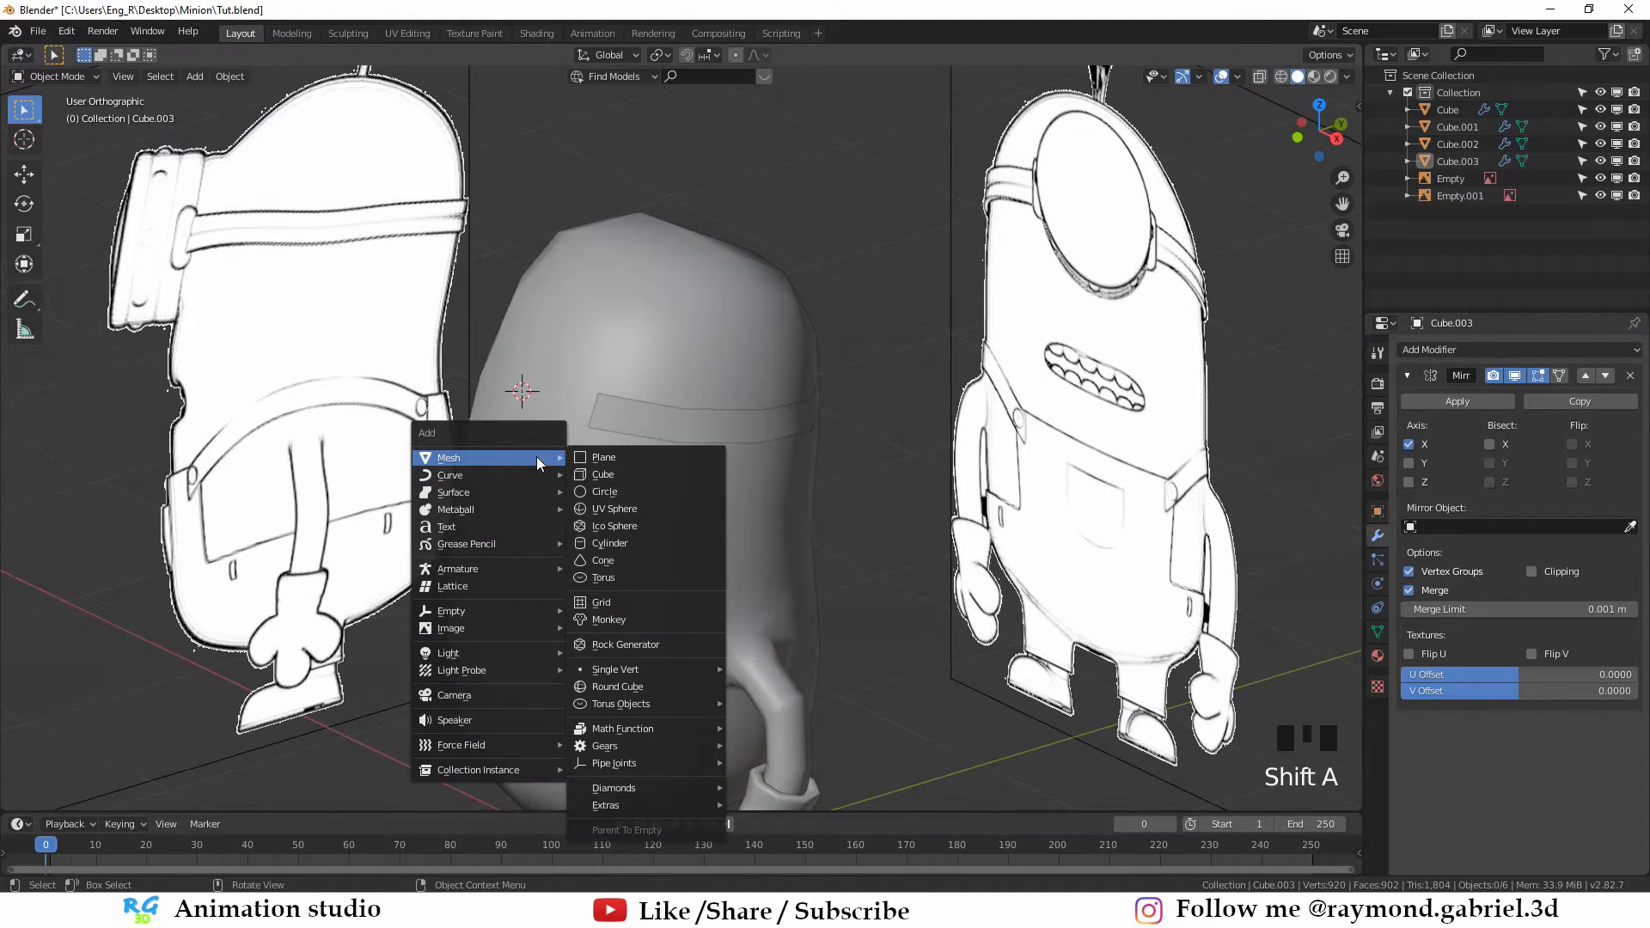
{"action": "left_click", "coordinate": [638, 491]}
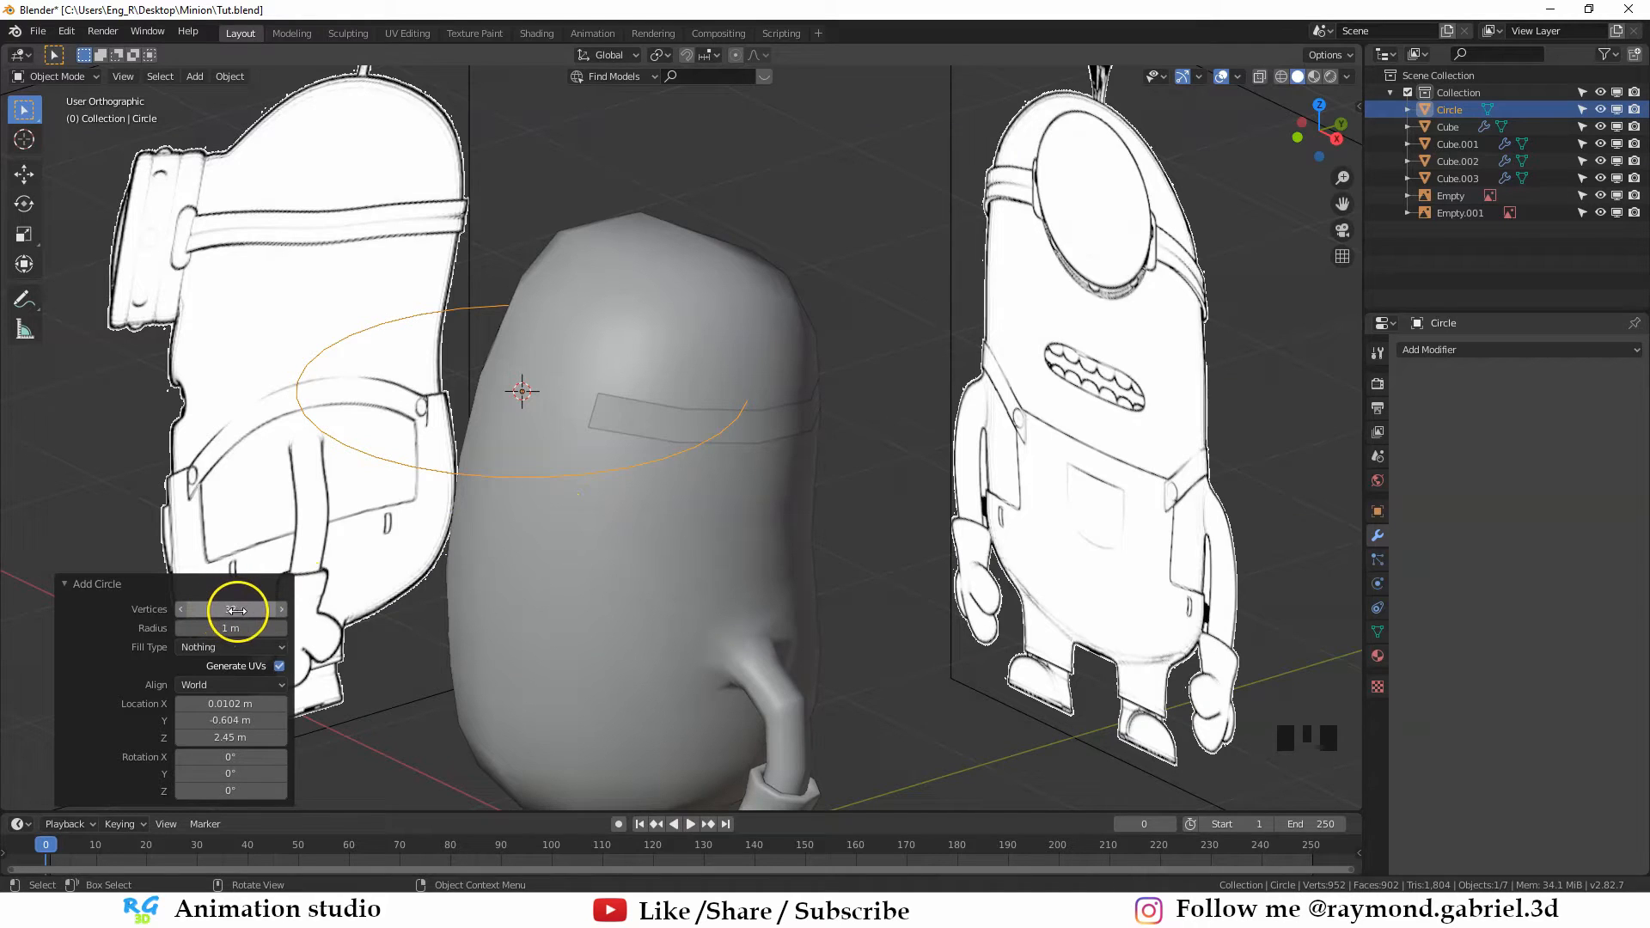
{"action": "left_click_drag", "start_coordinate": [233, 611], "coordinate": [233, 609]}
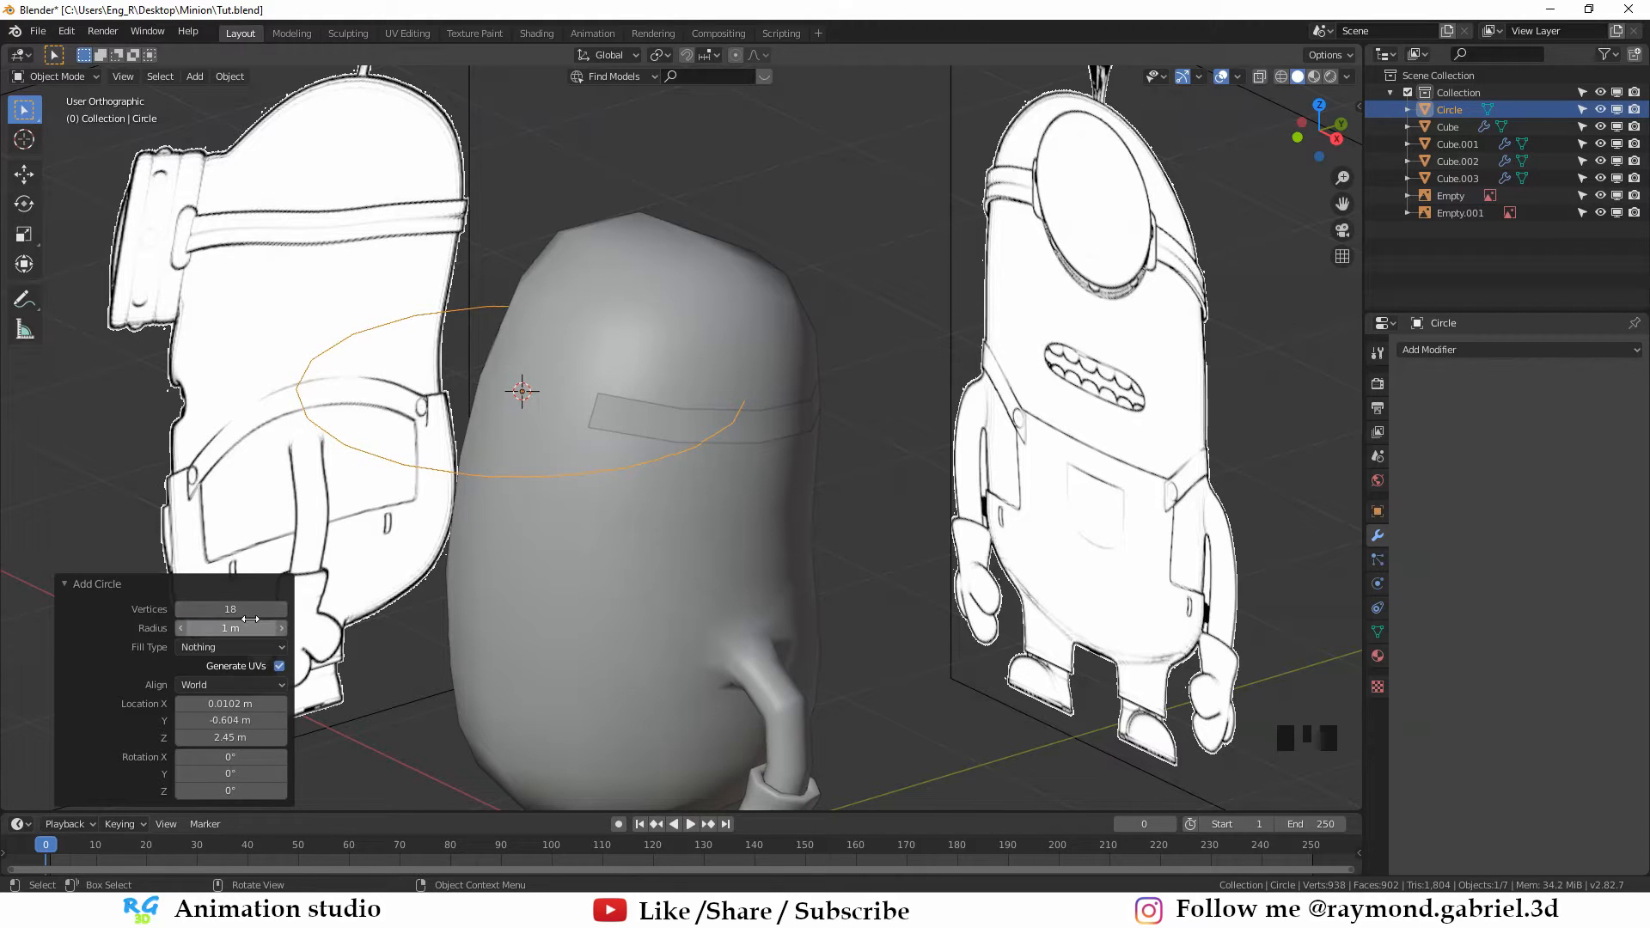
Rotate the circle 90° about the X axis
{"action": "middle_click_drag", "start_coordinate": [550, 601], "coordinate": [590, 601]}
{"action": "scroll", "coordinate": [594, 602], "scroll_direction": "down", "scroll_amount": 2}
{"action": "key", "text": "r"}
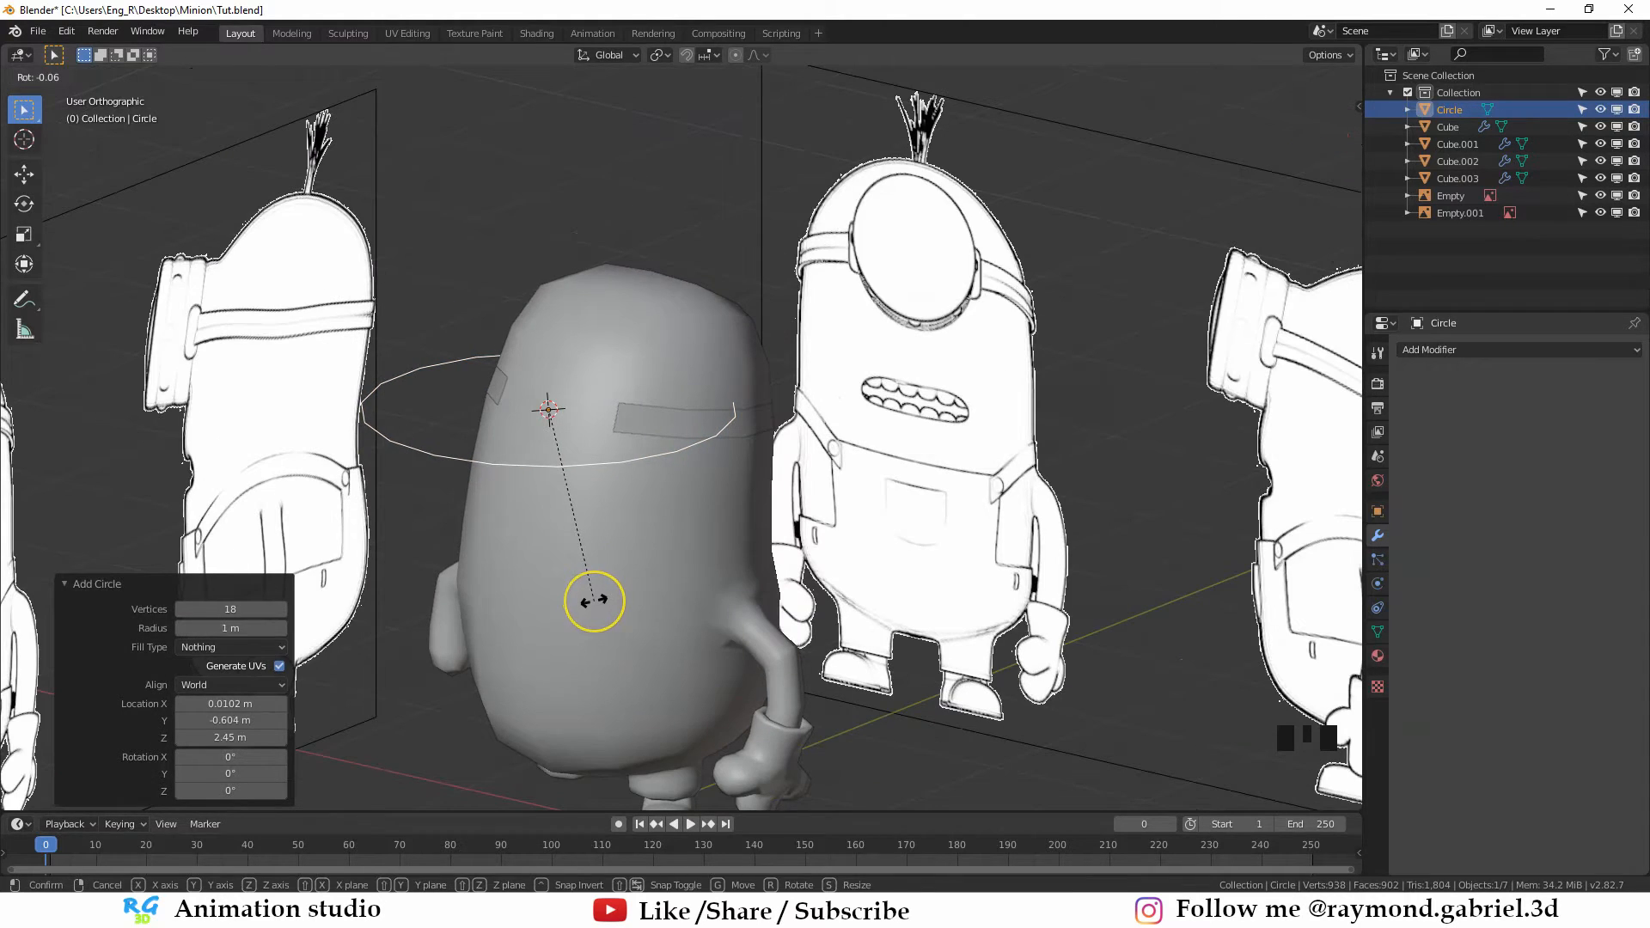
{"action": "key", "text": "x"}
{"action": "key", "text": "9"}
{"action": "key", "text": "0"}
{"action": "key", "text": "Return"}
In the right side view, tilt the circle about 12.3° and move it onto the back edge of the goggle in the reference
{"action": "middle_click_drag", "start_coordinate": [594, 601], "coordinate": [698, 484]}
{"action": "scroll", "coordinate": [714, 480], "scroll_direction": "up", "scroll_amount": 3}
{"action": "scroll", "coordinate": [436, 394], "scroll_direction": "down", "scroll_amount": 4}
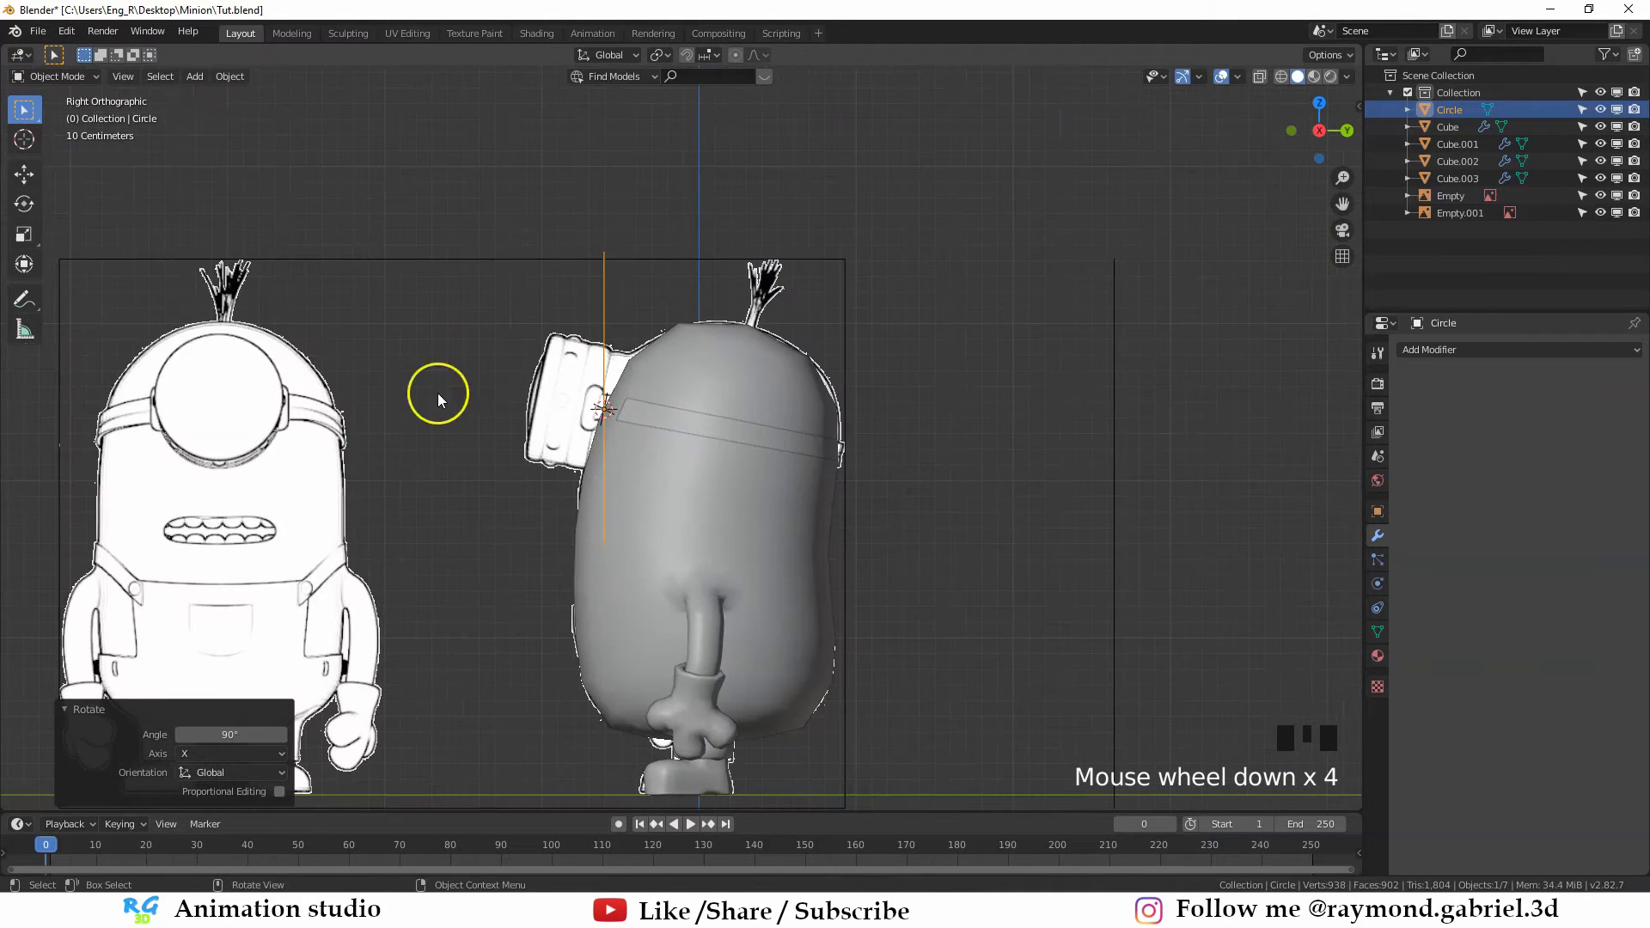
{"action": "scroll", "coordinate": [743, 447], "scroll_direction": "up", "scroll_amount": 4}
{"action": "middle_click_drag", "start_coordinate": [744, 446], "coordinate": [941, 383], "text": "shift"}
{"action": "key", "text": "r"}
{"action": "left_click", "coordinate": [925, 483]}
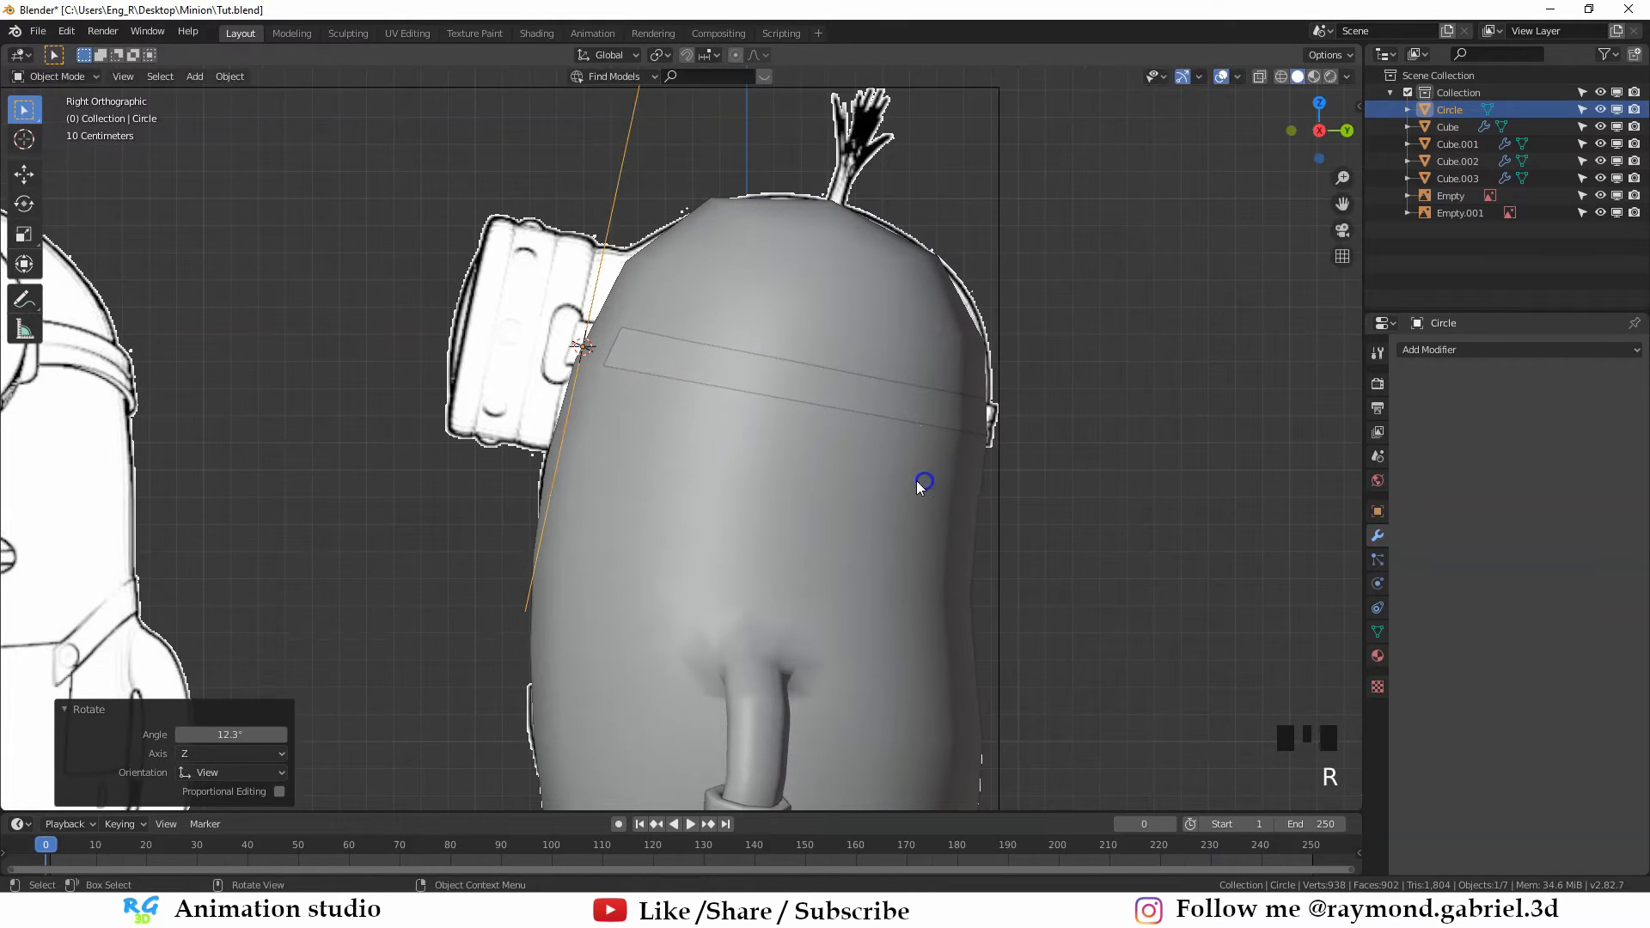
{"action": "key", "text": "g"}
{"action": "left_click", "coordinate": [903, 490]}
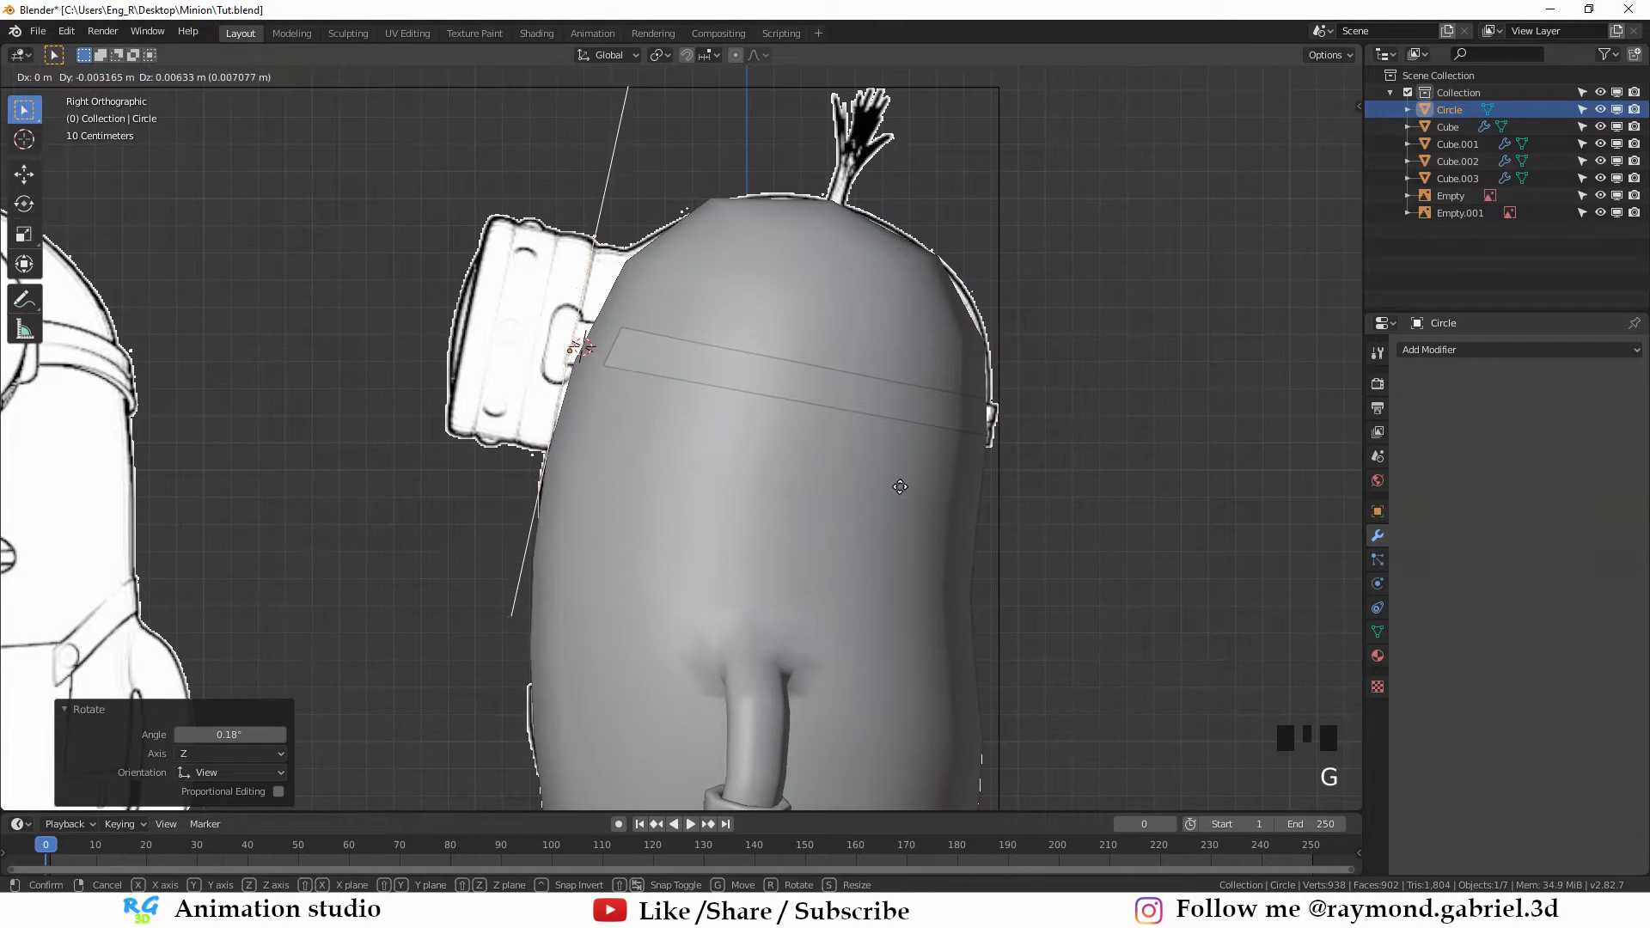
{"action": "key", "text": "r"}
{"action": "left_click", "coordinate": [899, 491]}
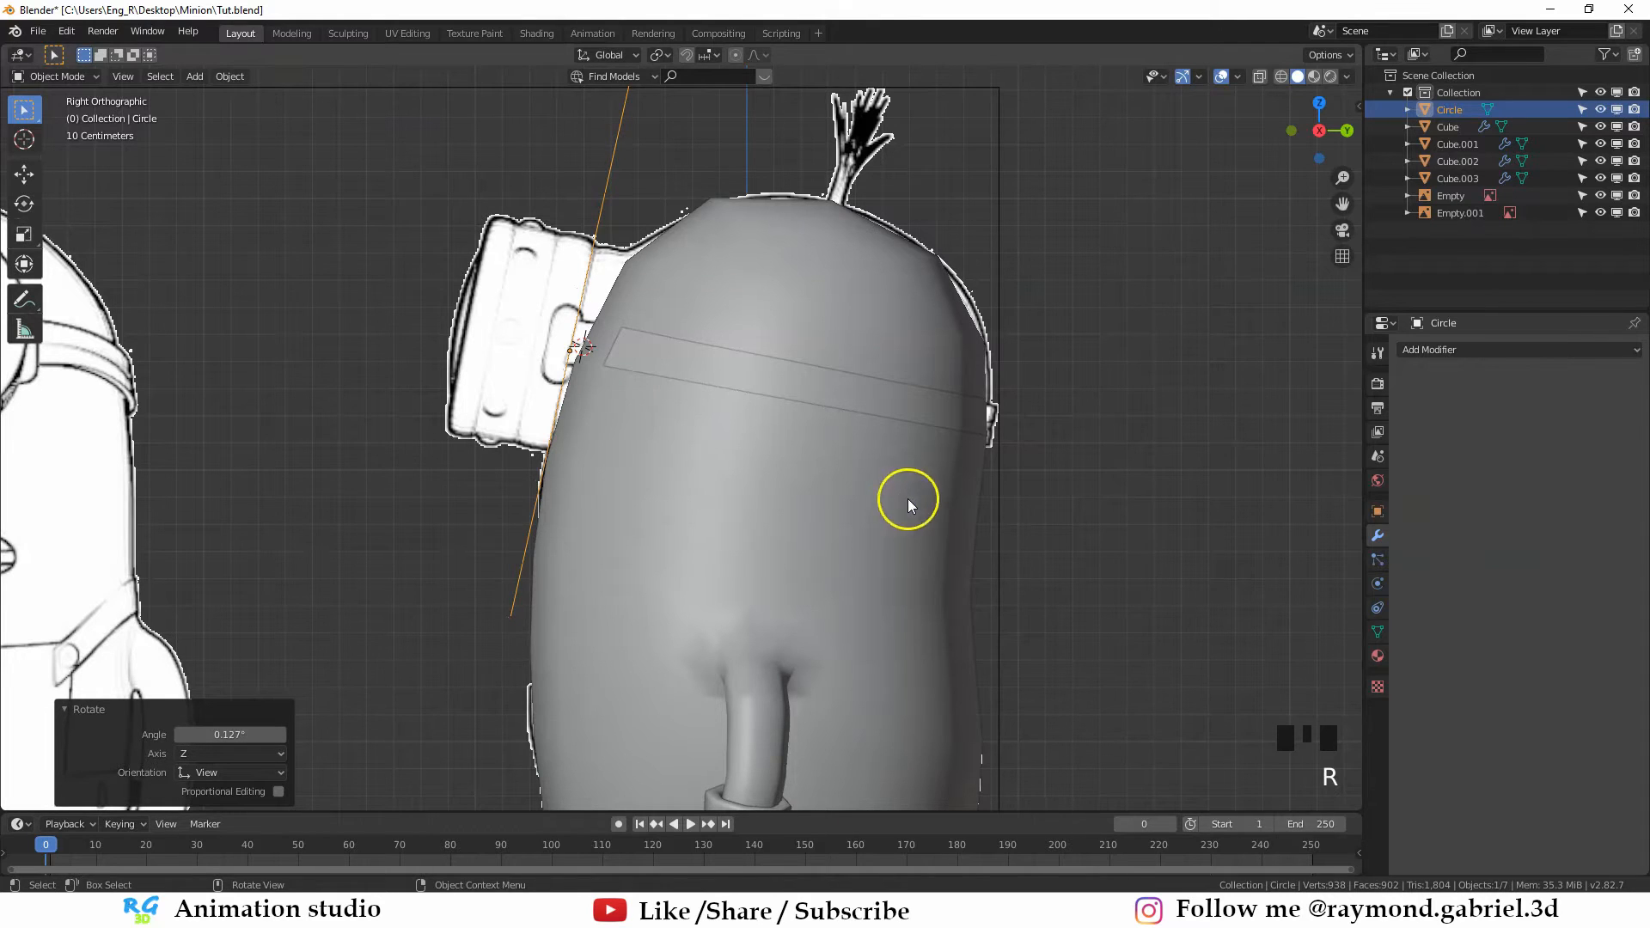
Scale the circle down to about 0.4 to match the goggle's height and fine-tune its position and tilt
{"action": "key", "text": "s"}
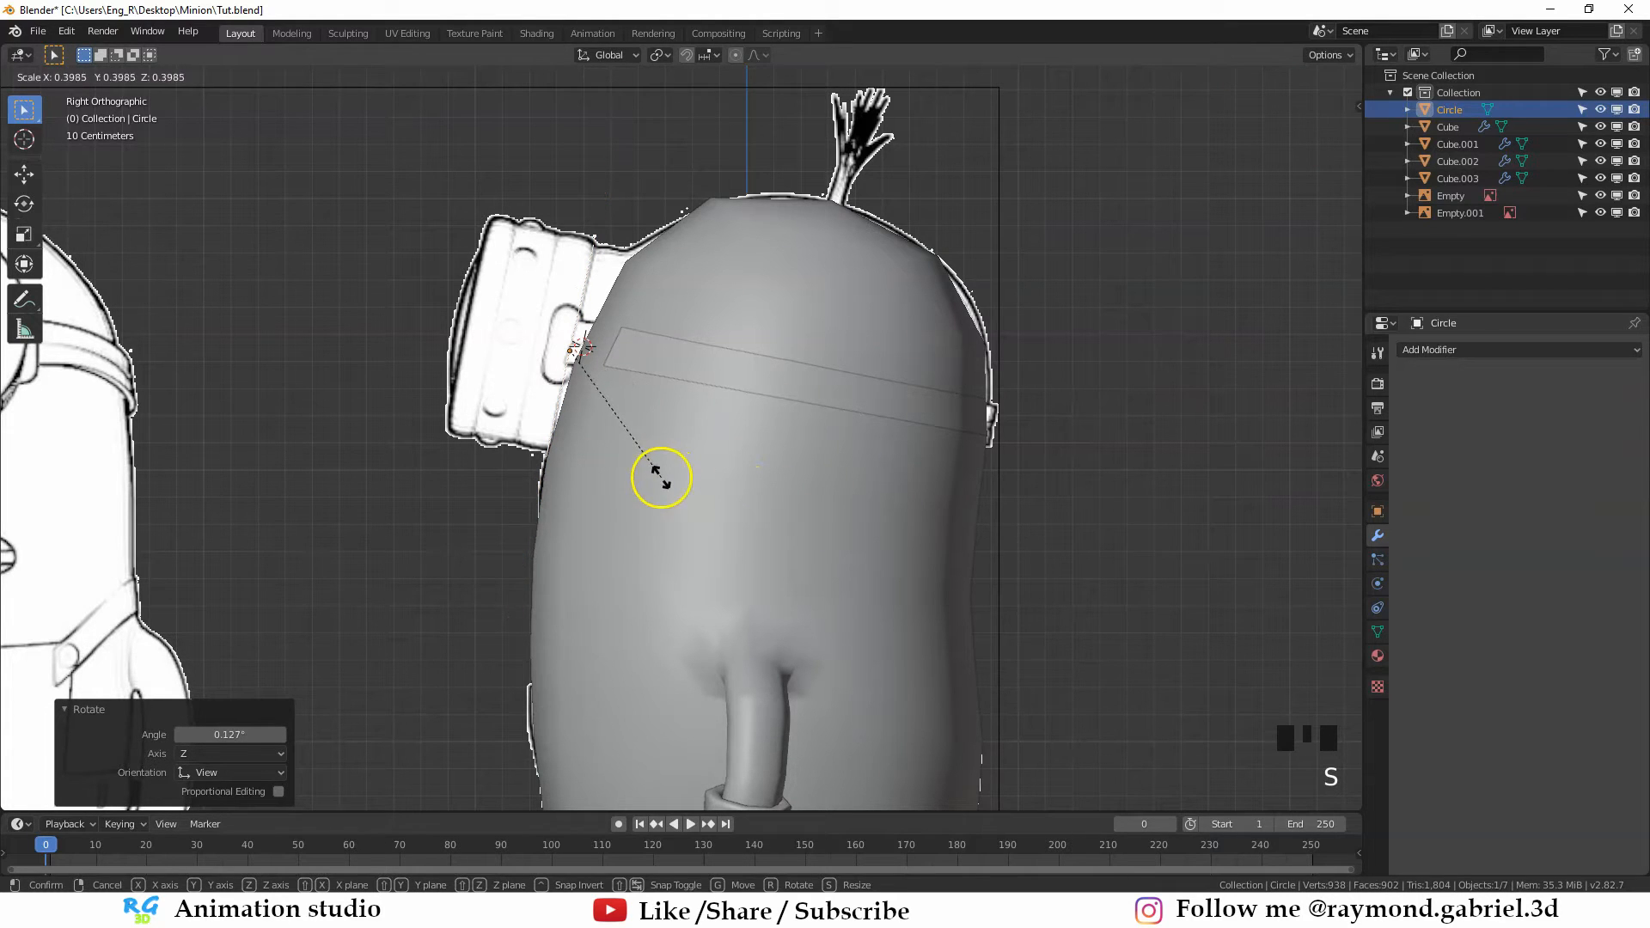
{"action": "left_click", "coordinate": [661, 476]}
{"action": "key", "text": "g"}
{"action": "left_click", "coordinate": [660, 474]}
{"action": "key", "text": "r"}
{"action": "left_click", "coordinate": [663, 480]}
{"action": "key", "text": "g"}
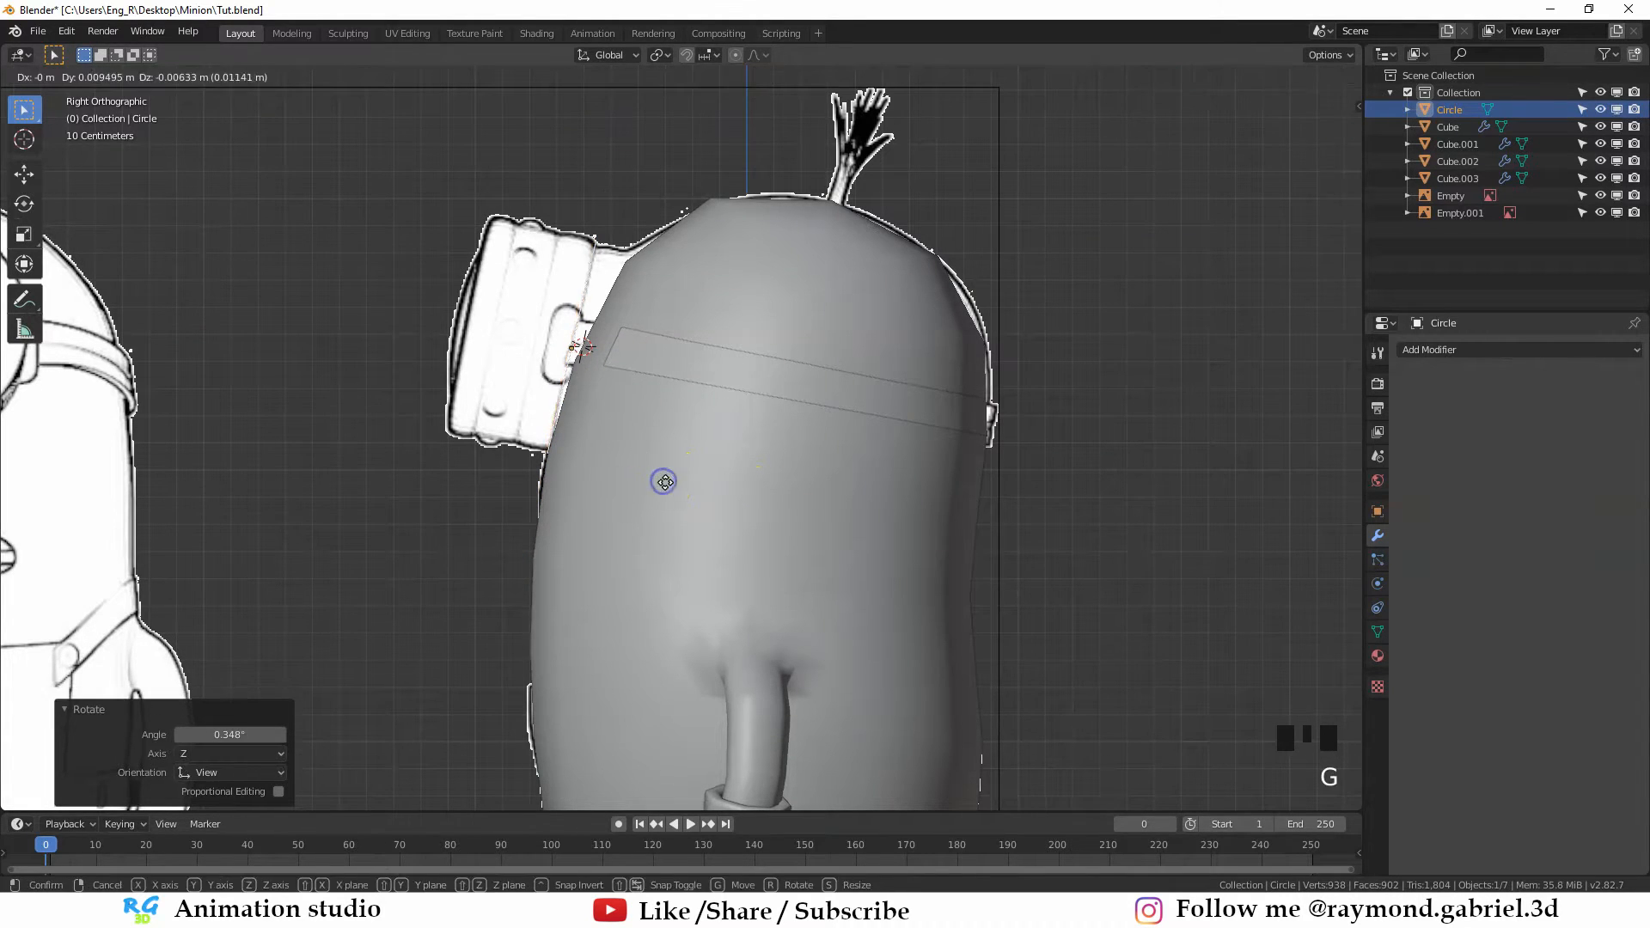
{"action": "right_click", "coordinate": [664, 481]}
Extrude the whole circle forward 0.125 m along its local Z axis to start the goggle tube
{"action": "scroll", "coordinate": [663, 497], "scroll_direction": "up", "scroll_amount": 1}
{"action": "key", "text": "Tab"}
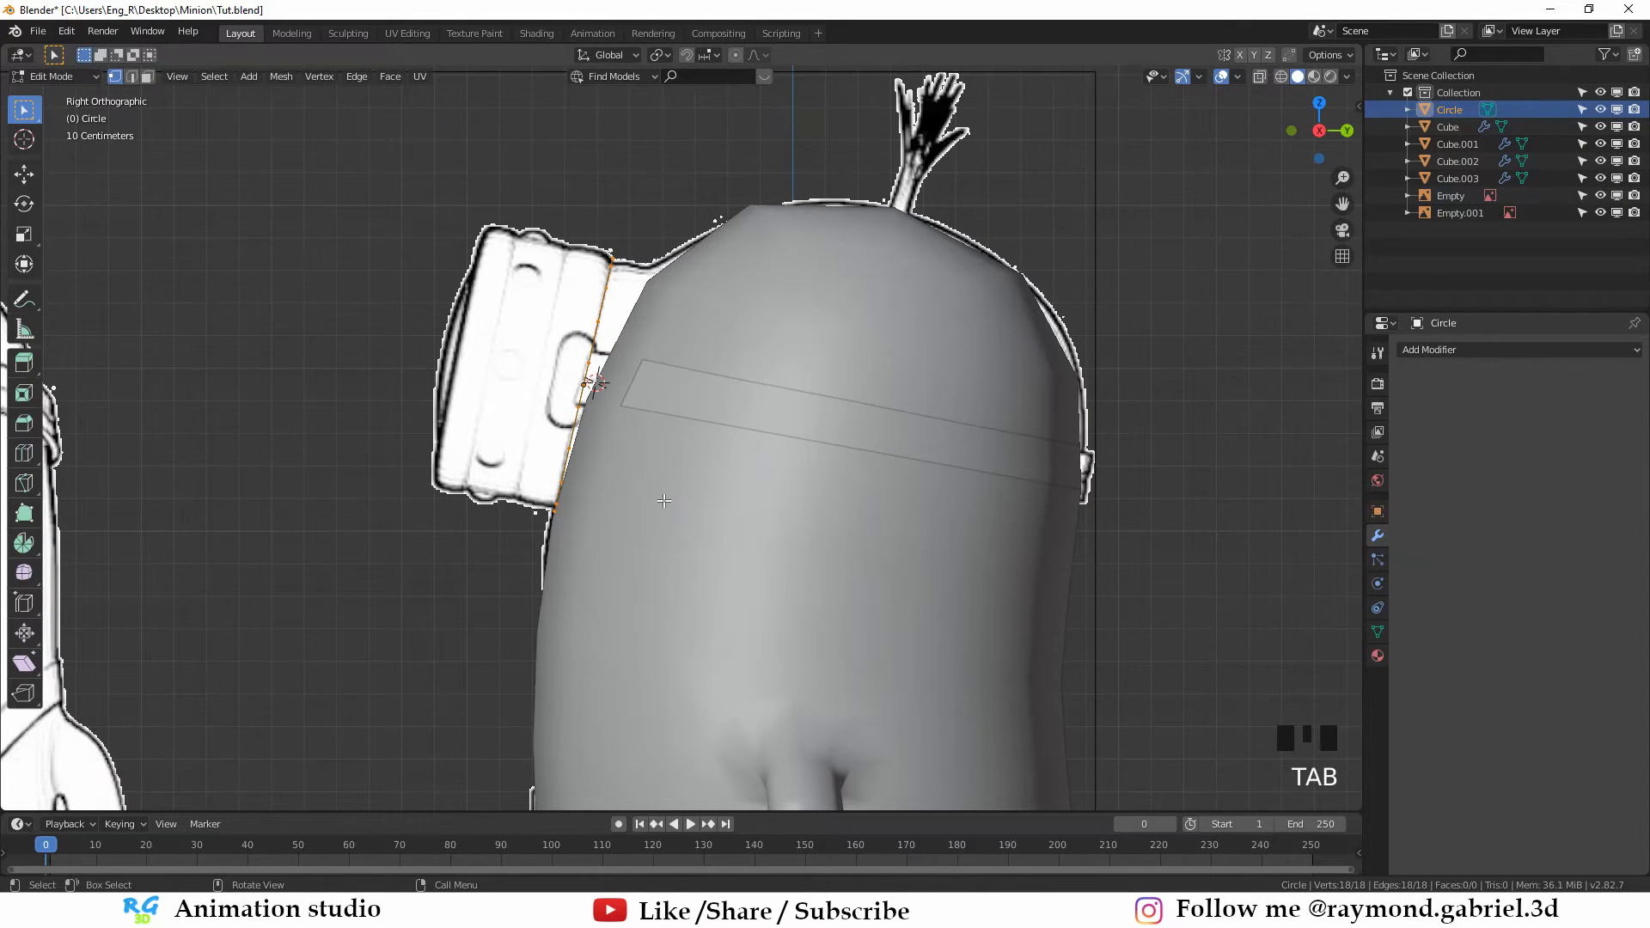
{"action": "key", "text": "e"}
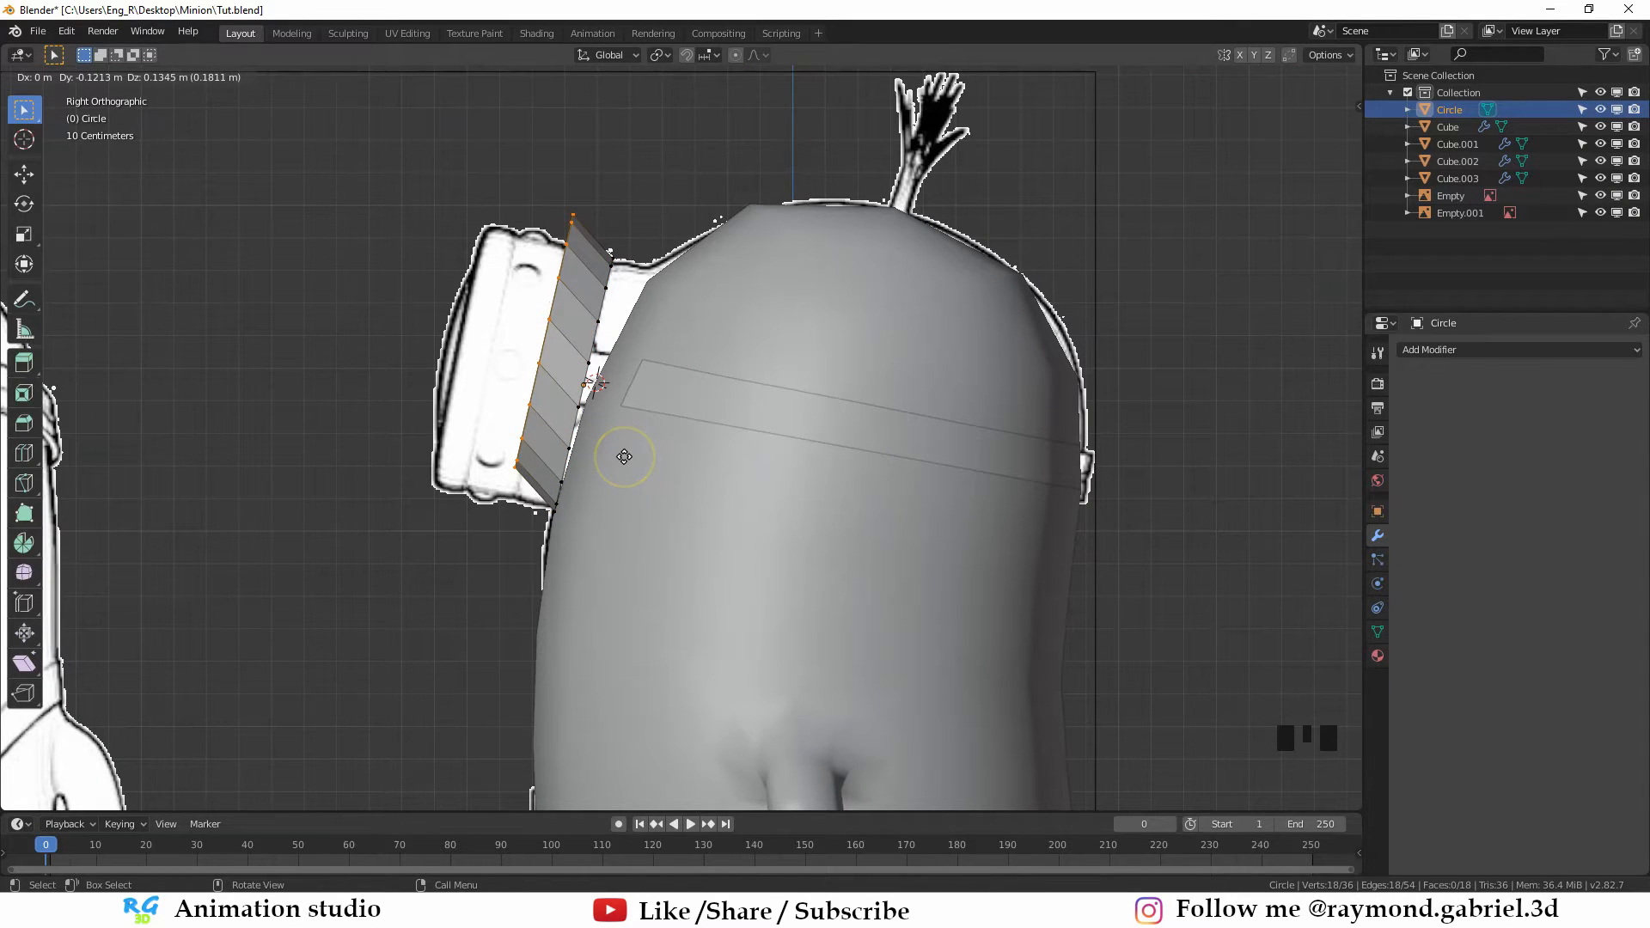
{"action": "key", "text": "z"}
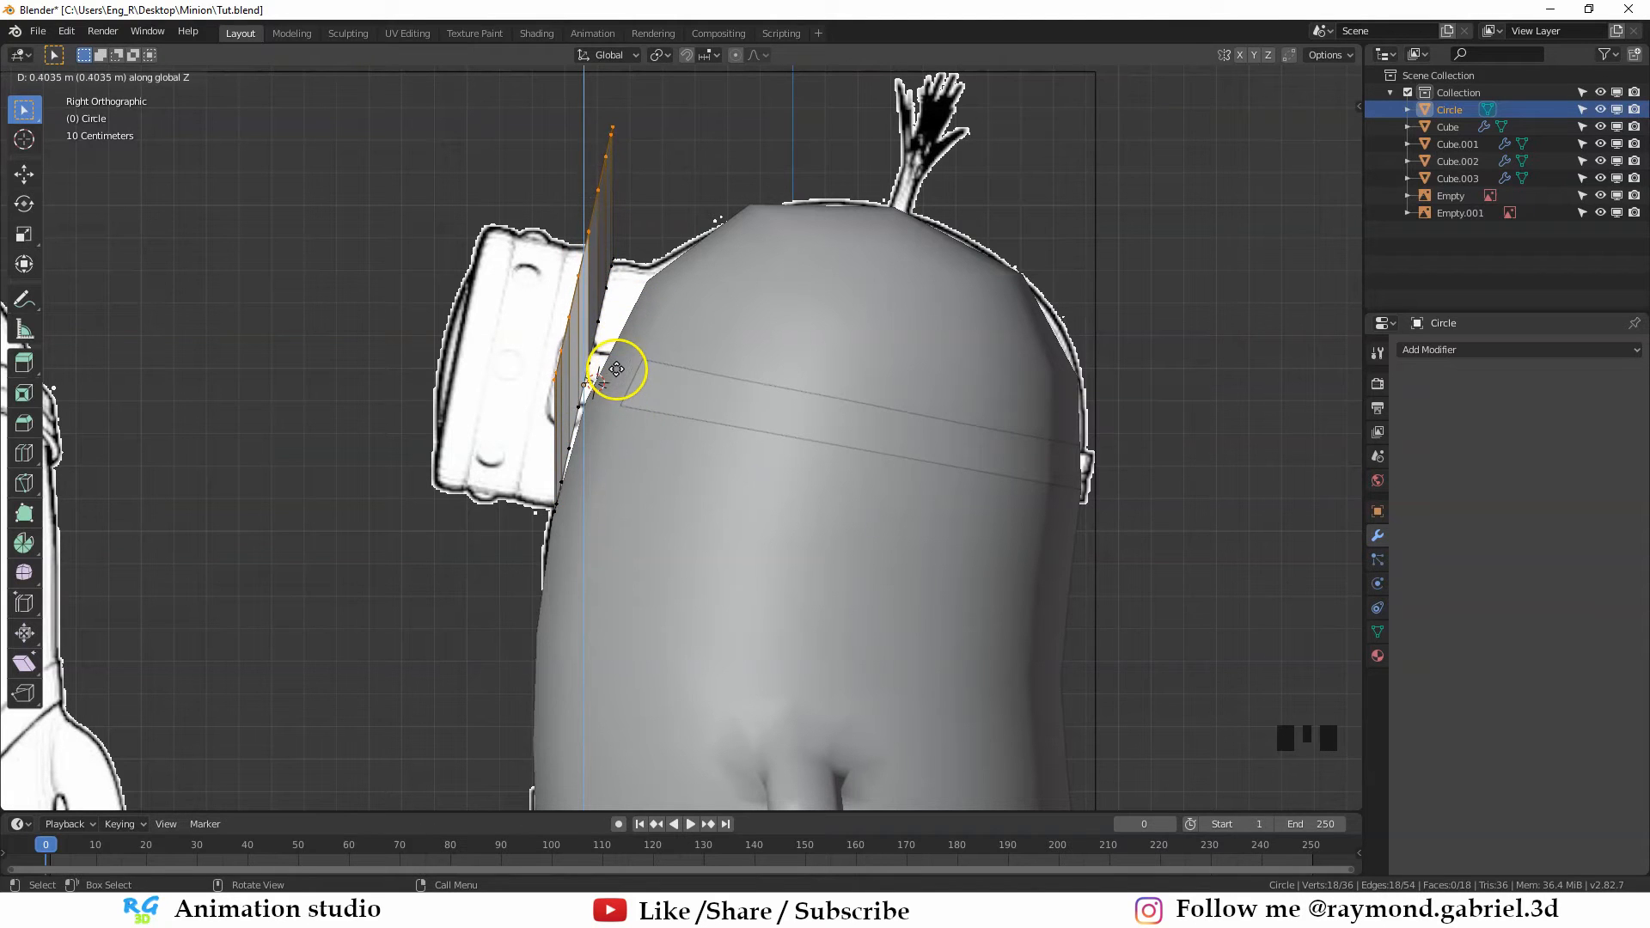
{"action": "key", "text": "z"}
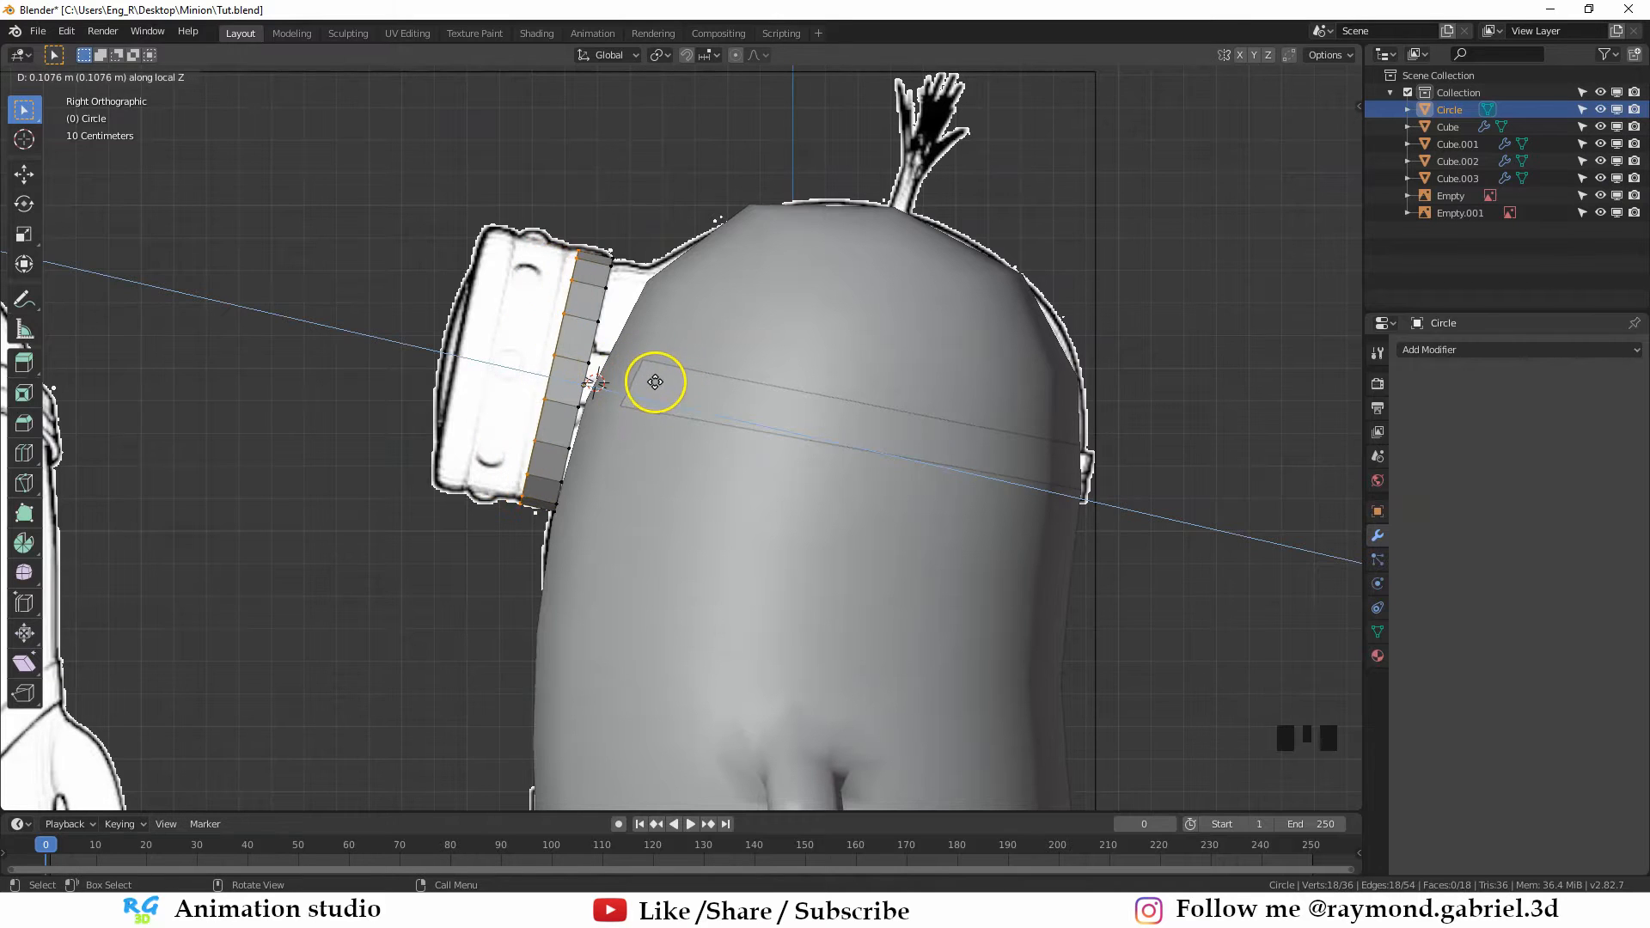
{"action": "left_click", "coordinate": [647, 389]}
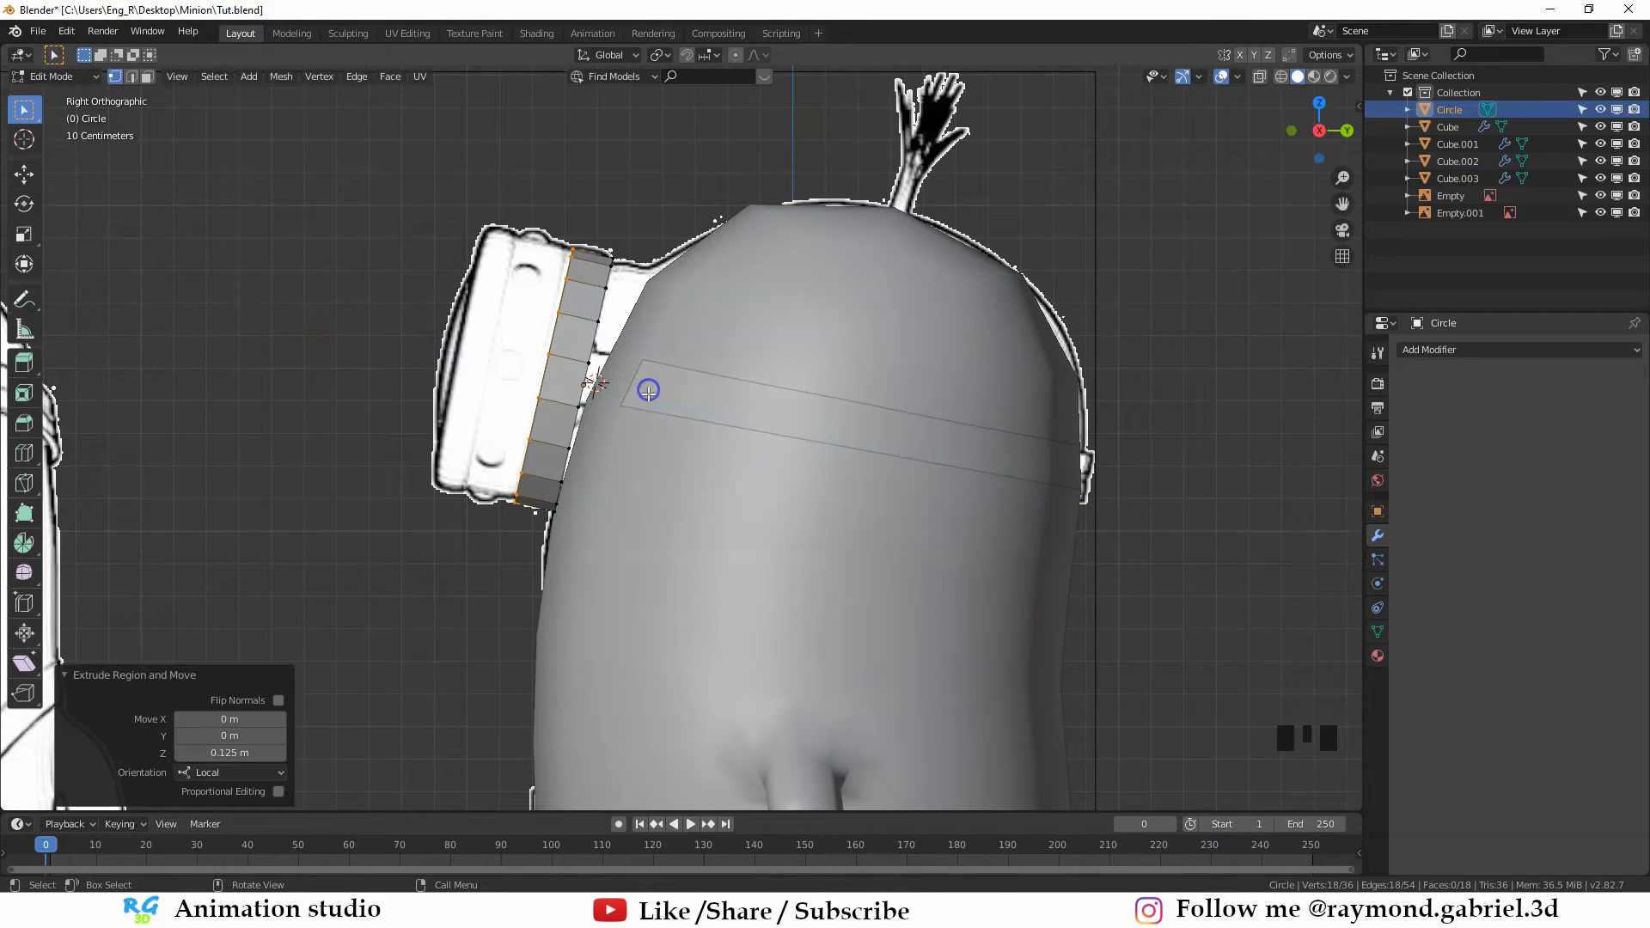
Extend the goggle tube forward along local Z in alternating narrow and wide bands, including extrusions of 0.0112 m, 0.0168 m and a final 0.0997 m
{"action": "key", "text": "e"}
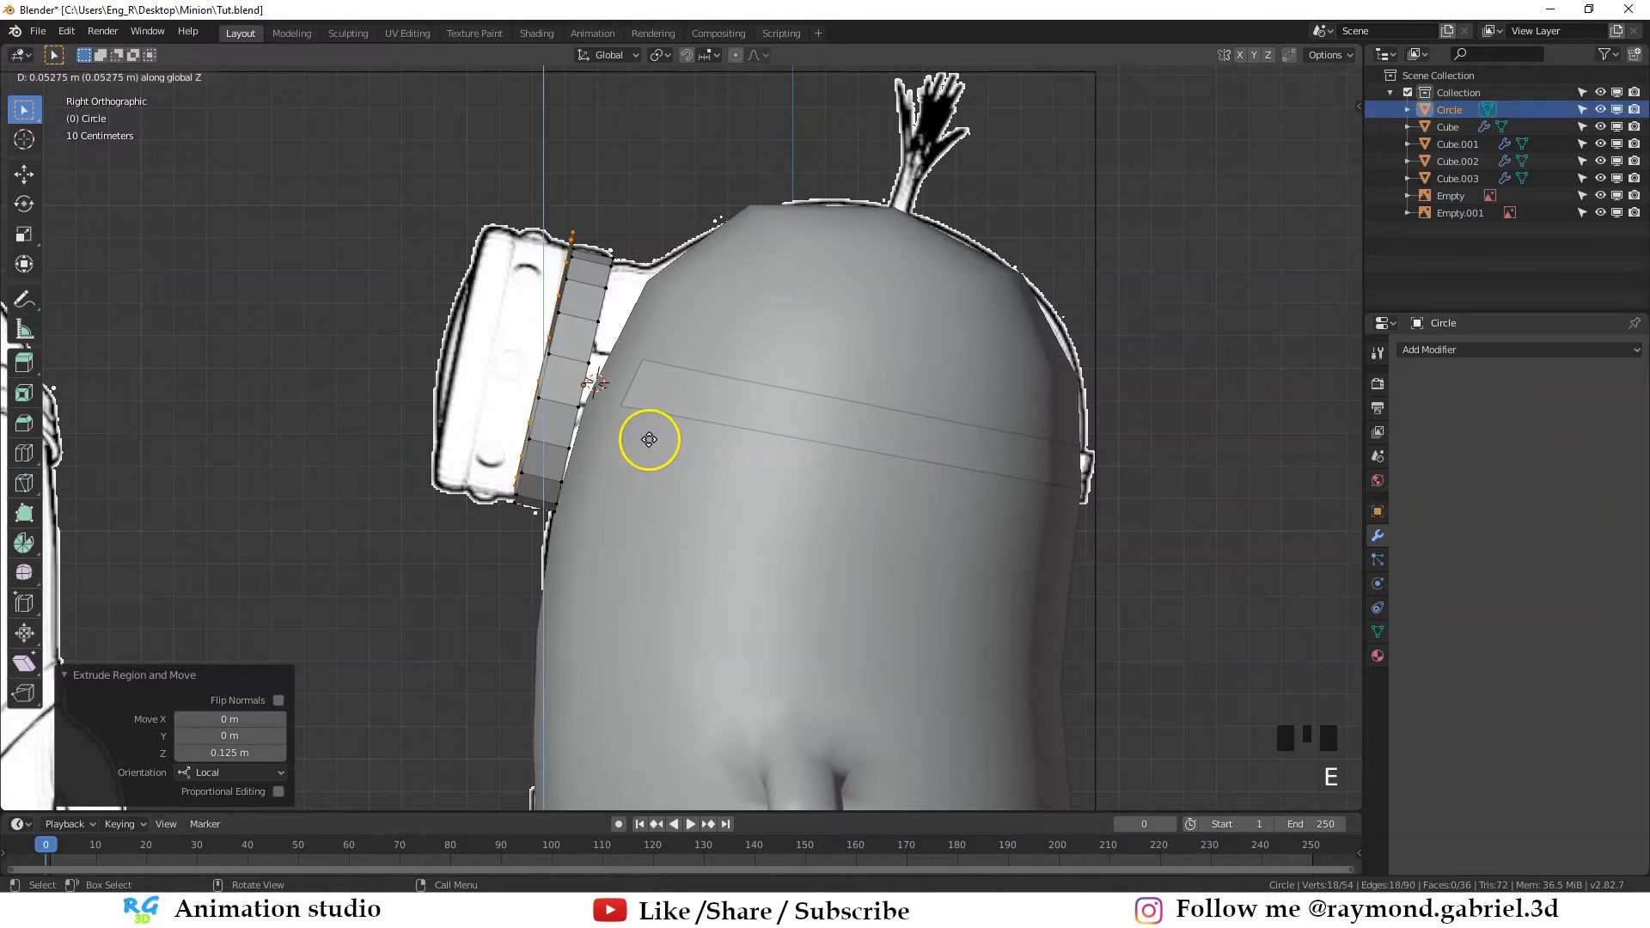
{"action": "key", "text": "z"}
{"action": "left_click", "coordinate": [660, 440]}
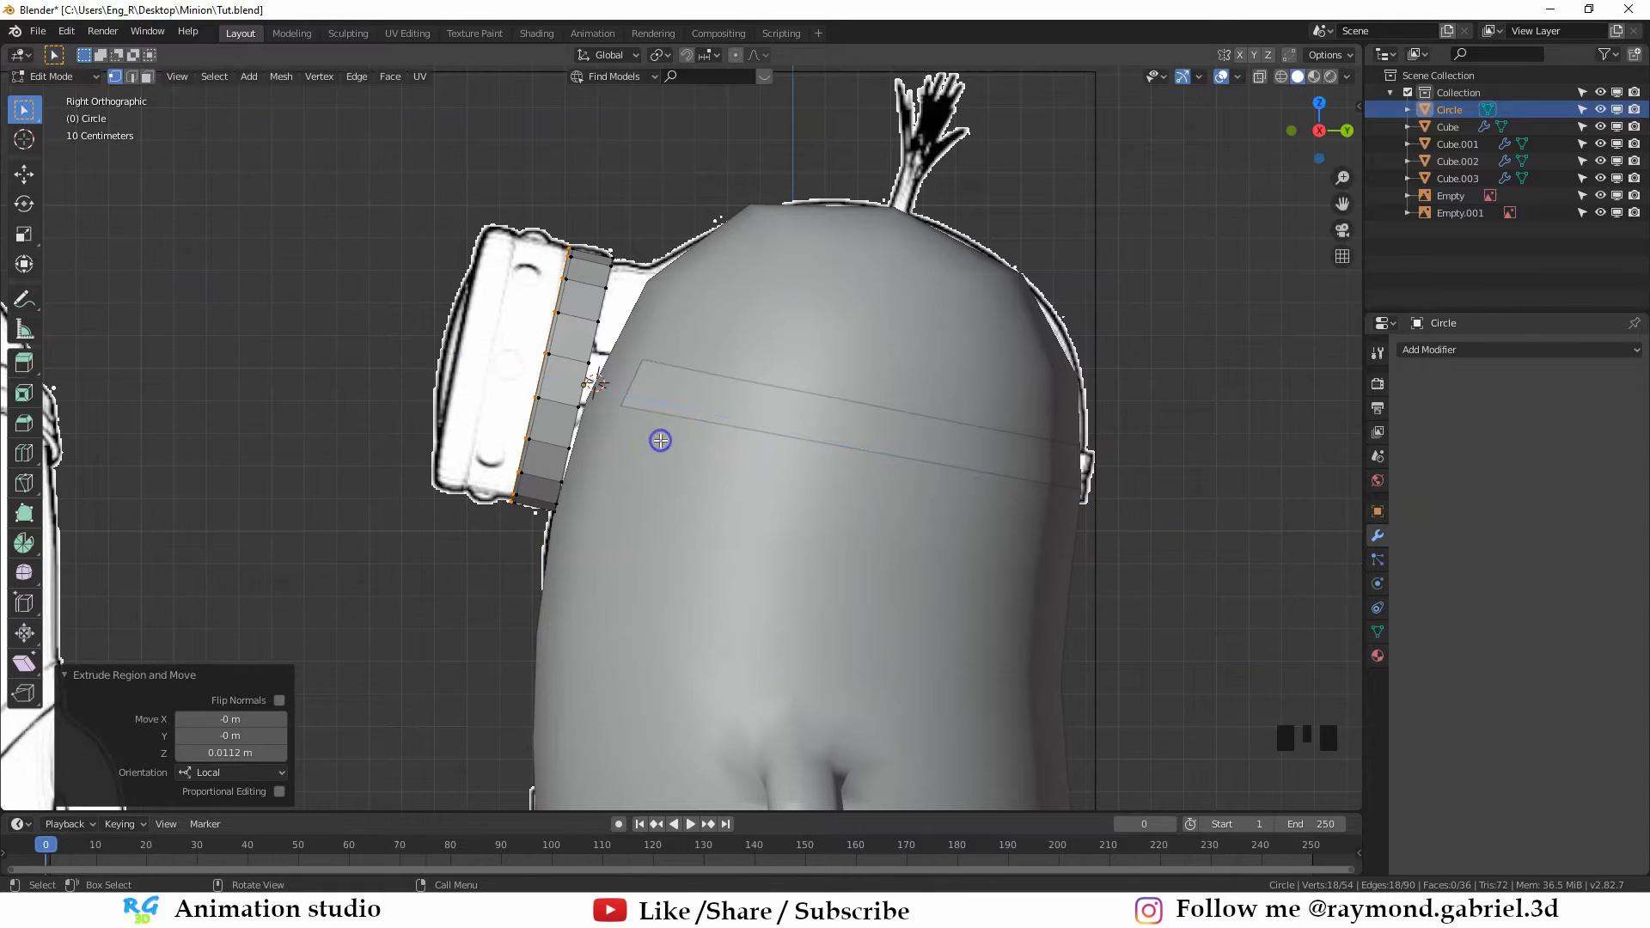
{"action": "key", "text": "e"}
{"action": "key", "text": "e"}
{"action": "key", "text": "e"}
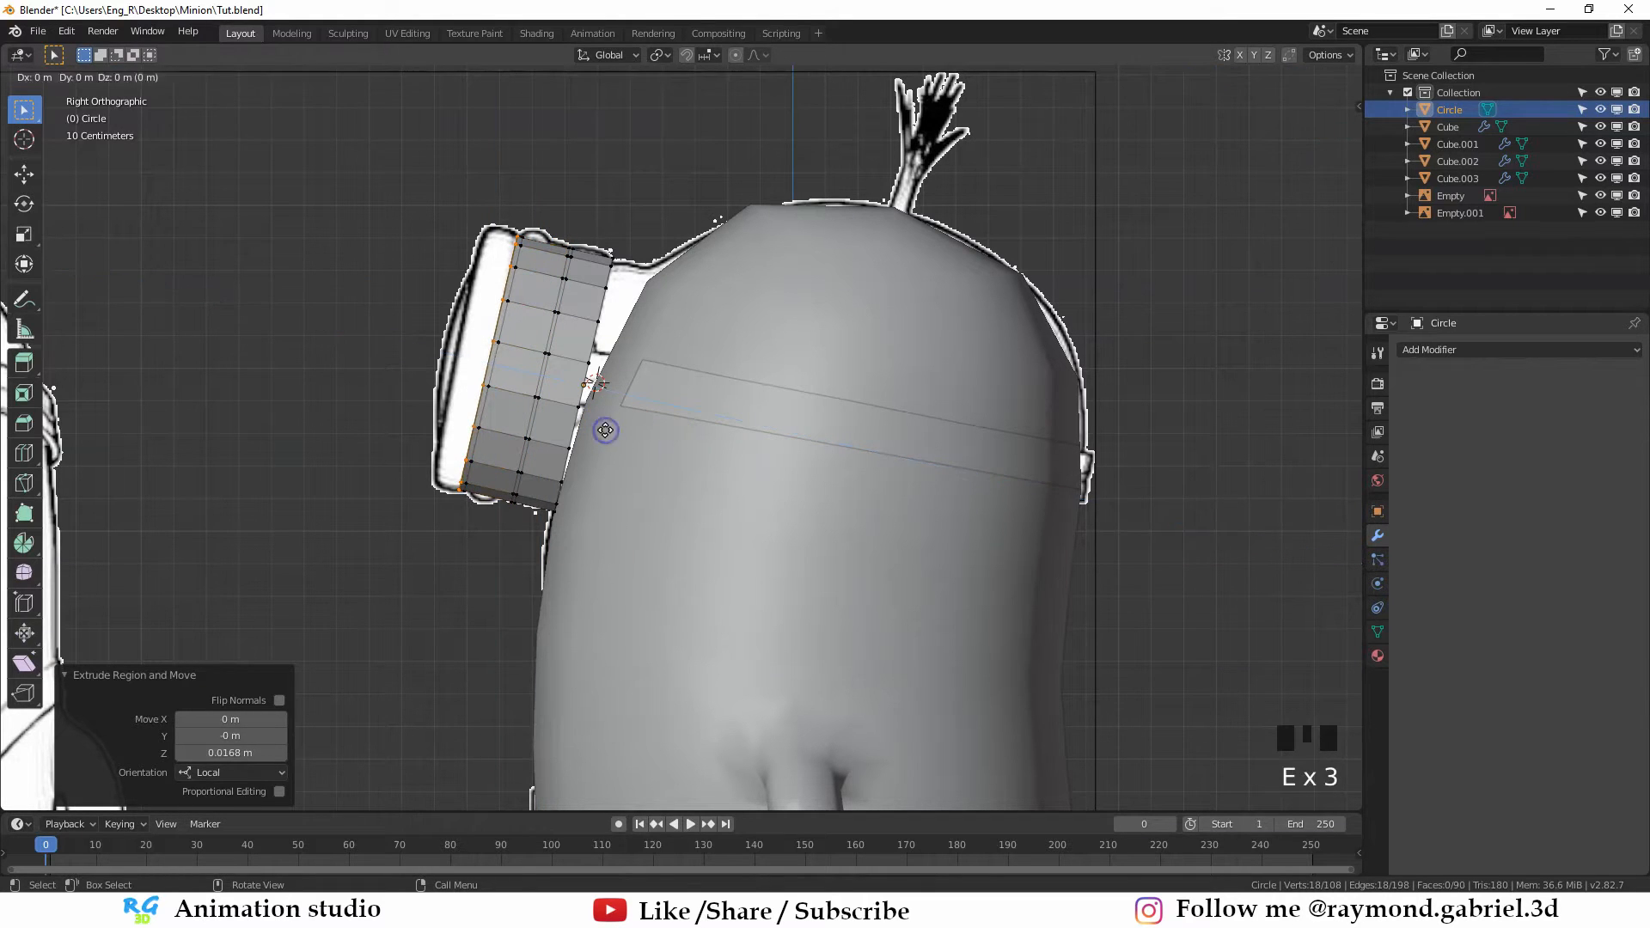
{"action": "left_click", "coordinate": [572, 431]}
Extrude the goggle's front rim in place and scale it inward to 0.813 with the Median Point pivot
{"action": "middle_click_drag", "start_coordinate": [498, 449], "coordinate": [623, 501]}
{"action": "key", "text": "g"}
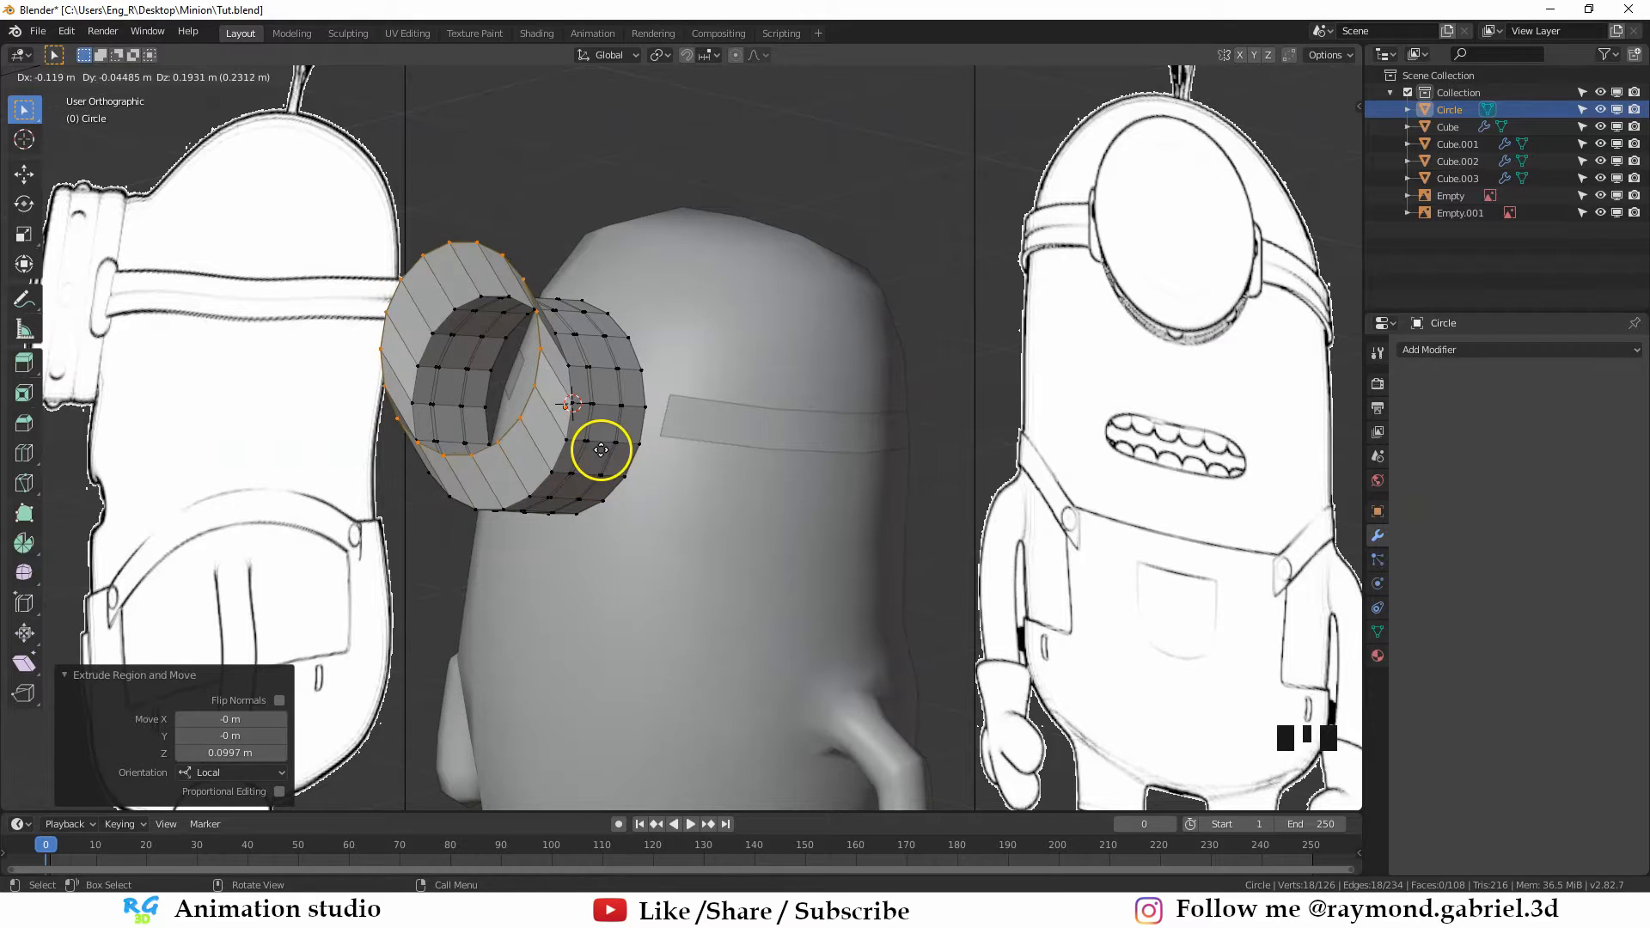
{"action": "key", "text": "Escape"}
{"action": "middle_click_drag", "start_coordinate": [558, 480], "coordinate": [548, 411]}
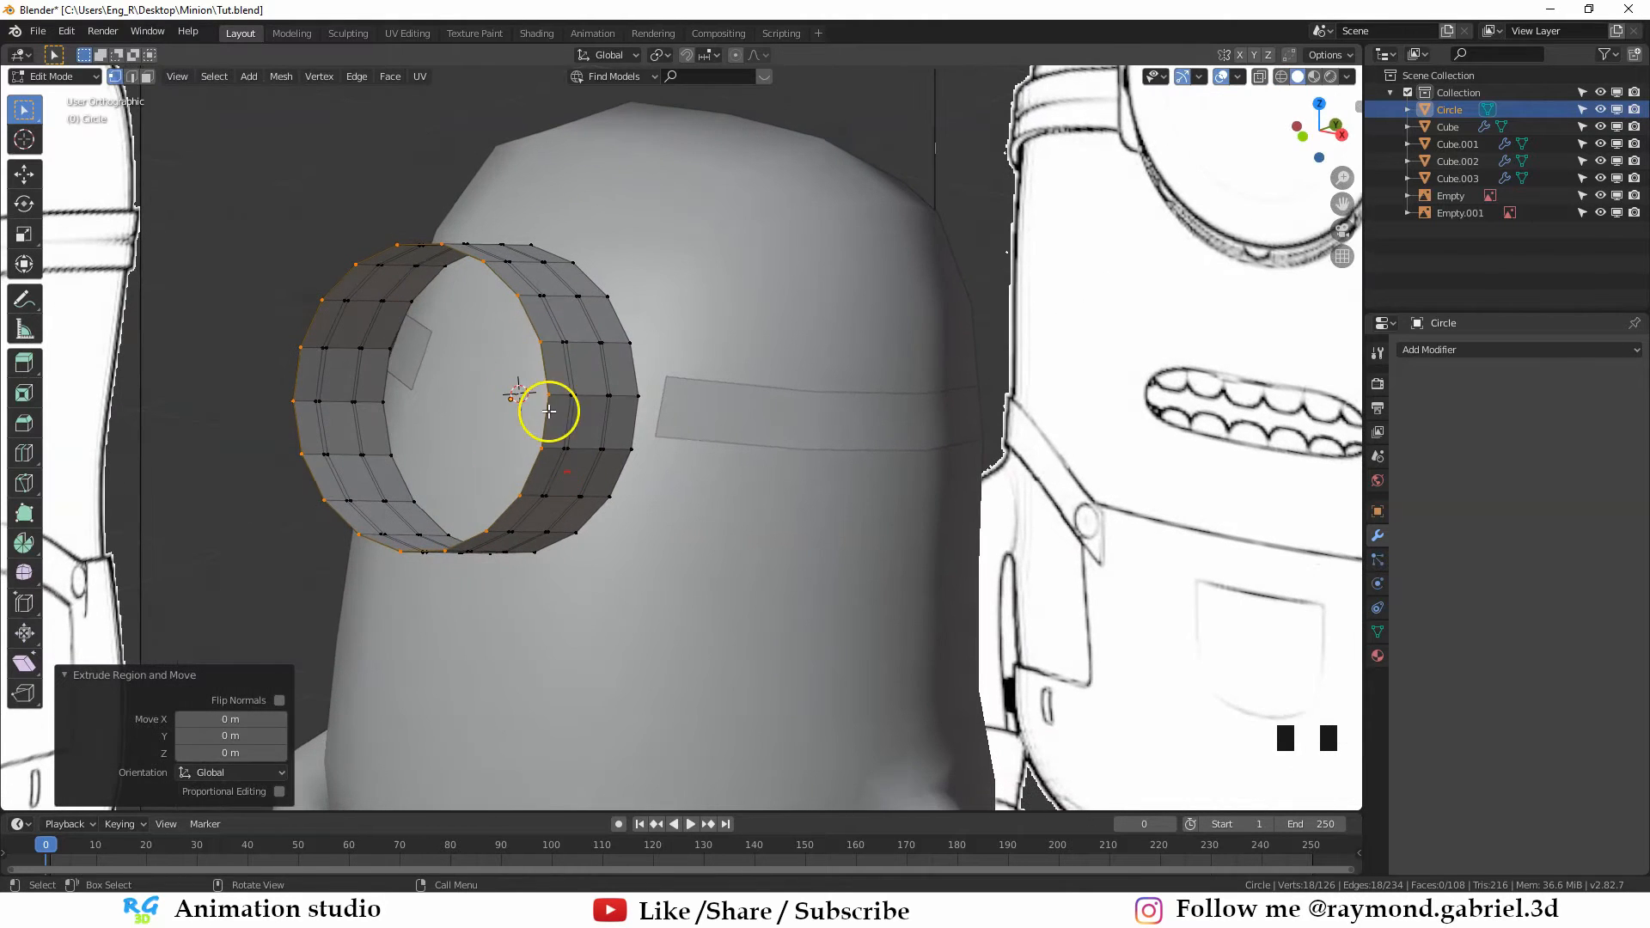
{"action": "middle_click_drag", "start_coordinate": [680, 429], "coordinate": [644, 72]}
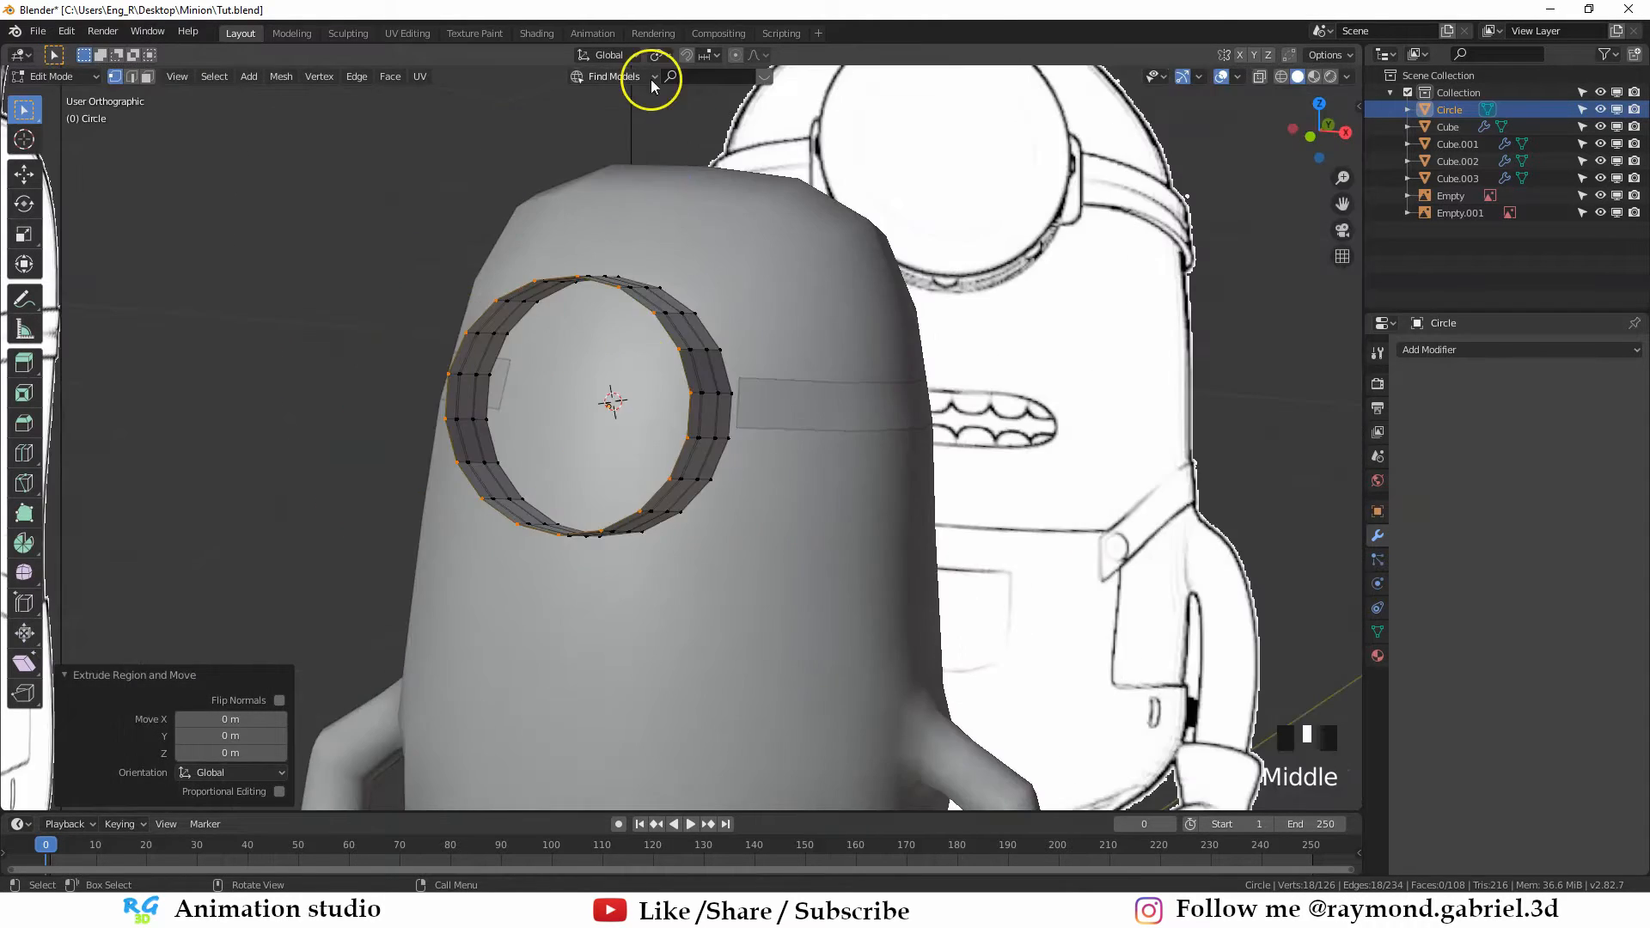
{"action": "left_click", "coordinate": [654, 55]}
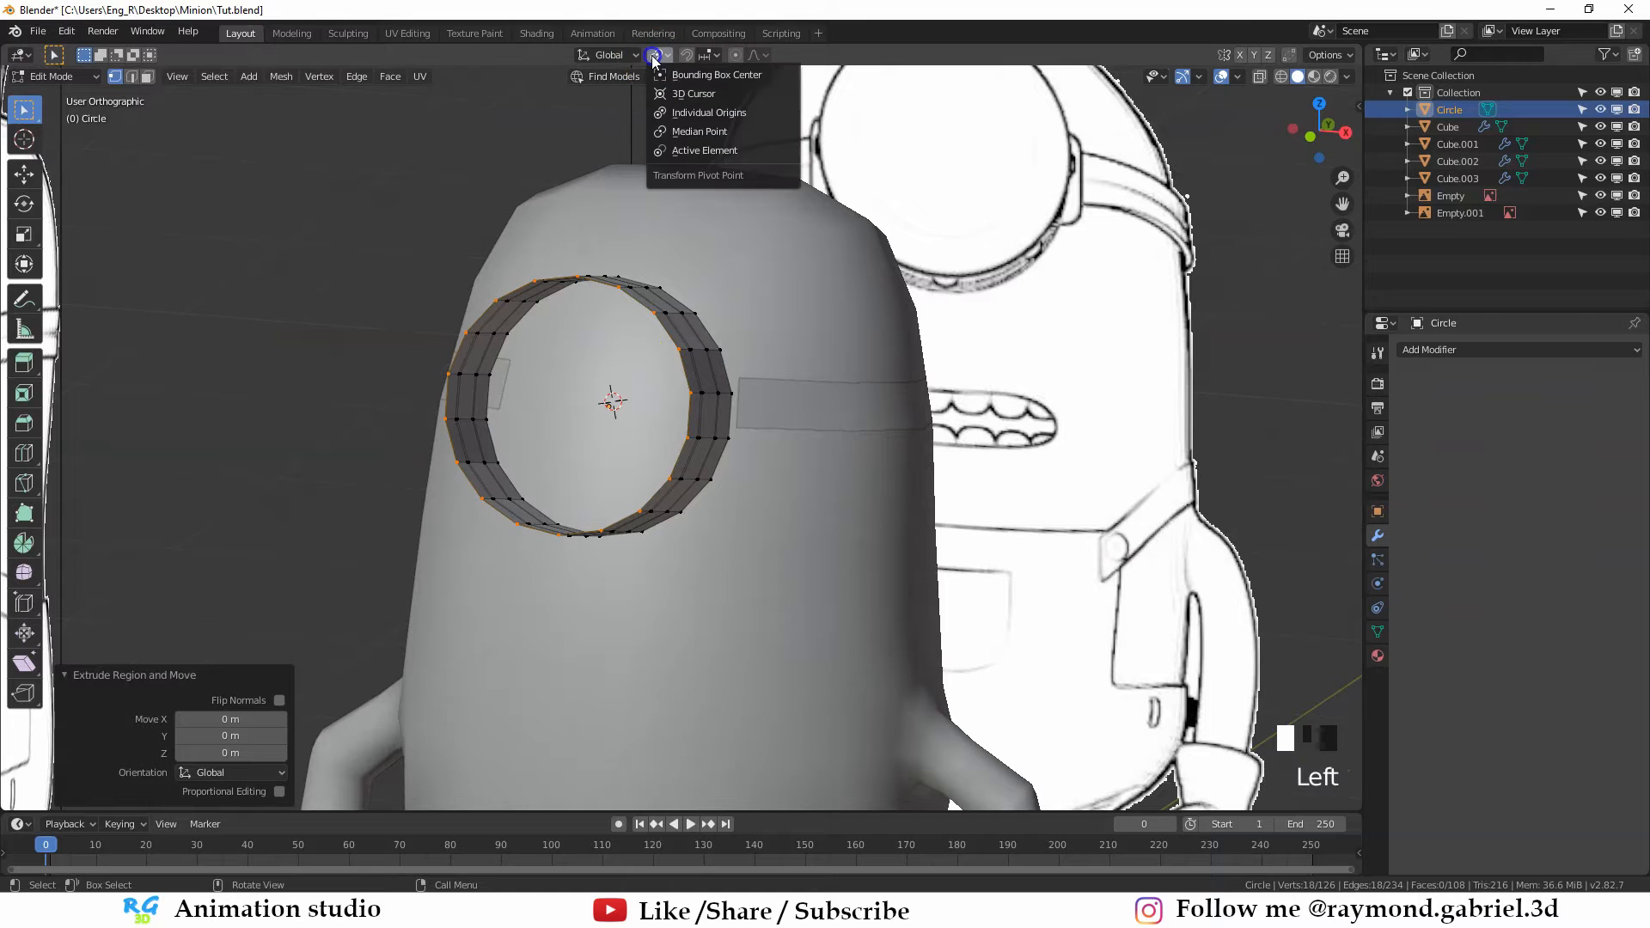
{"action": "left_click", "coordinate": [699, 131]}
{"action": "key", "text": "s"}
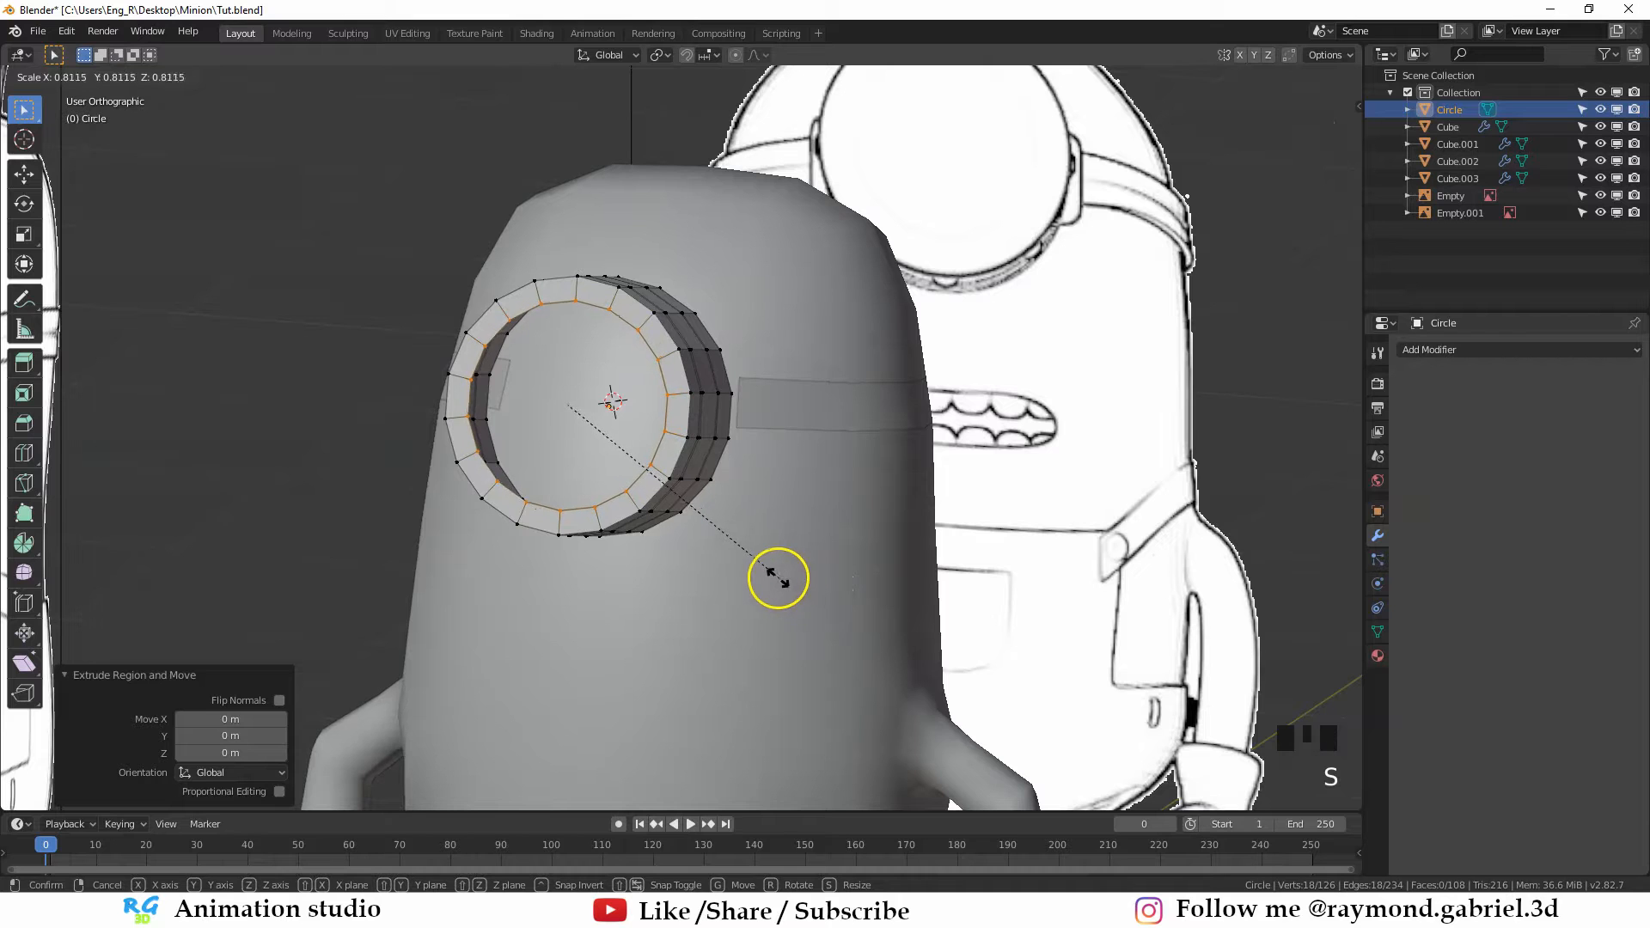
{"action": "left_click", "coordinate": [776, 578]}
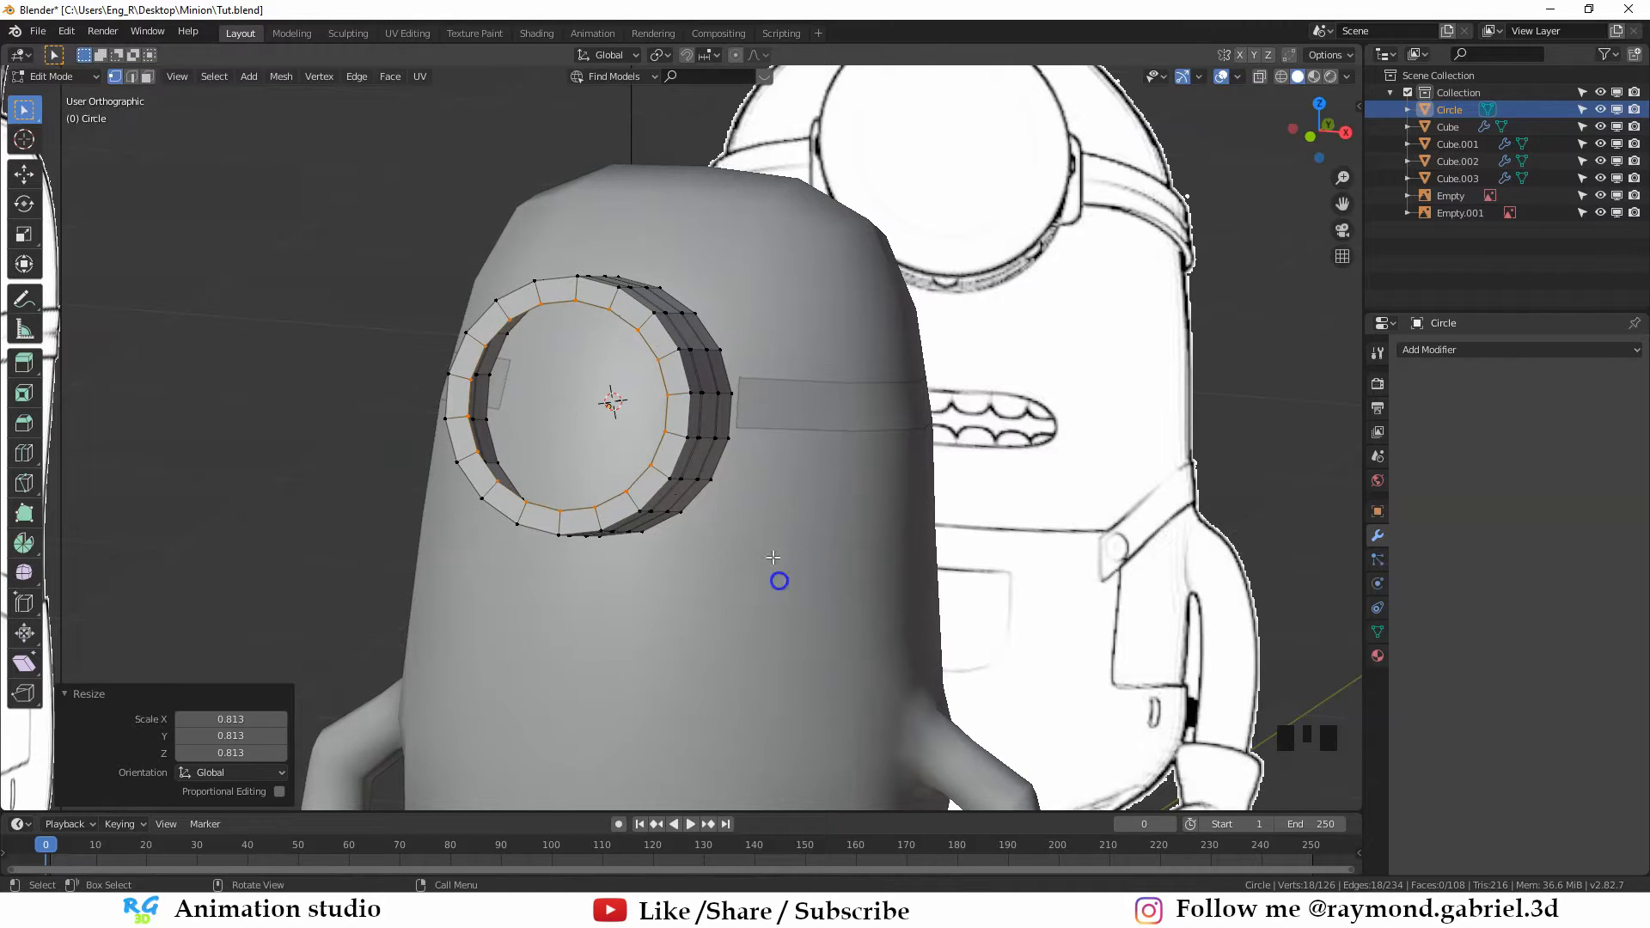
Extrude the inner front rim backward along local Z into the goggle tube to form its inner wall
{"action": "middle_click_drag", "start_coordinate": [776, 579], "coordinate": [710, 482]}
{"action": "scroll", "coordinate": [695, 503], "scroll_direction": "up", "scroll_amount": 2}
{"action": "key", "text": "e"}
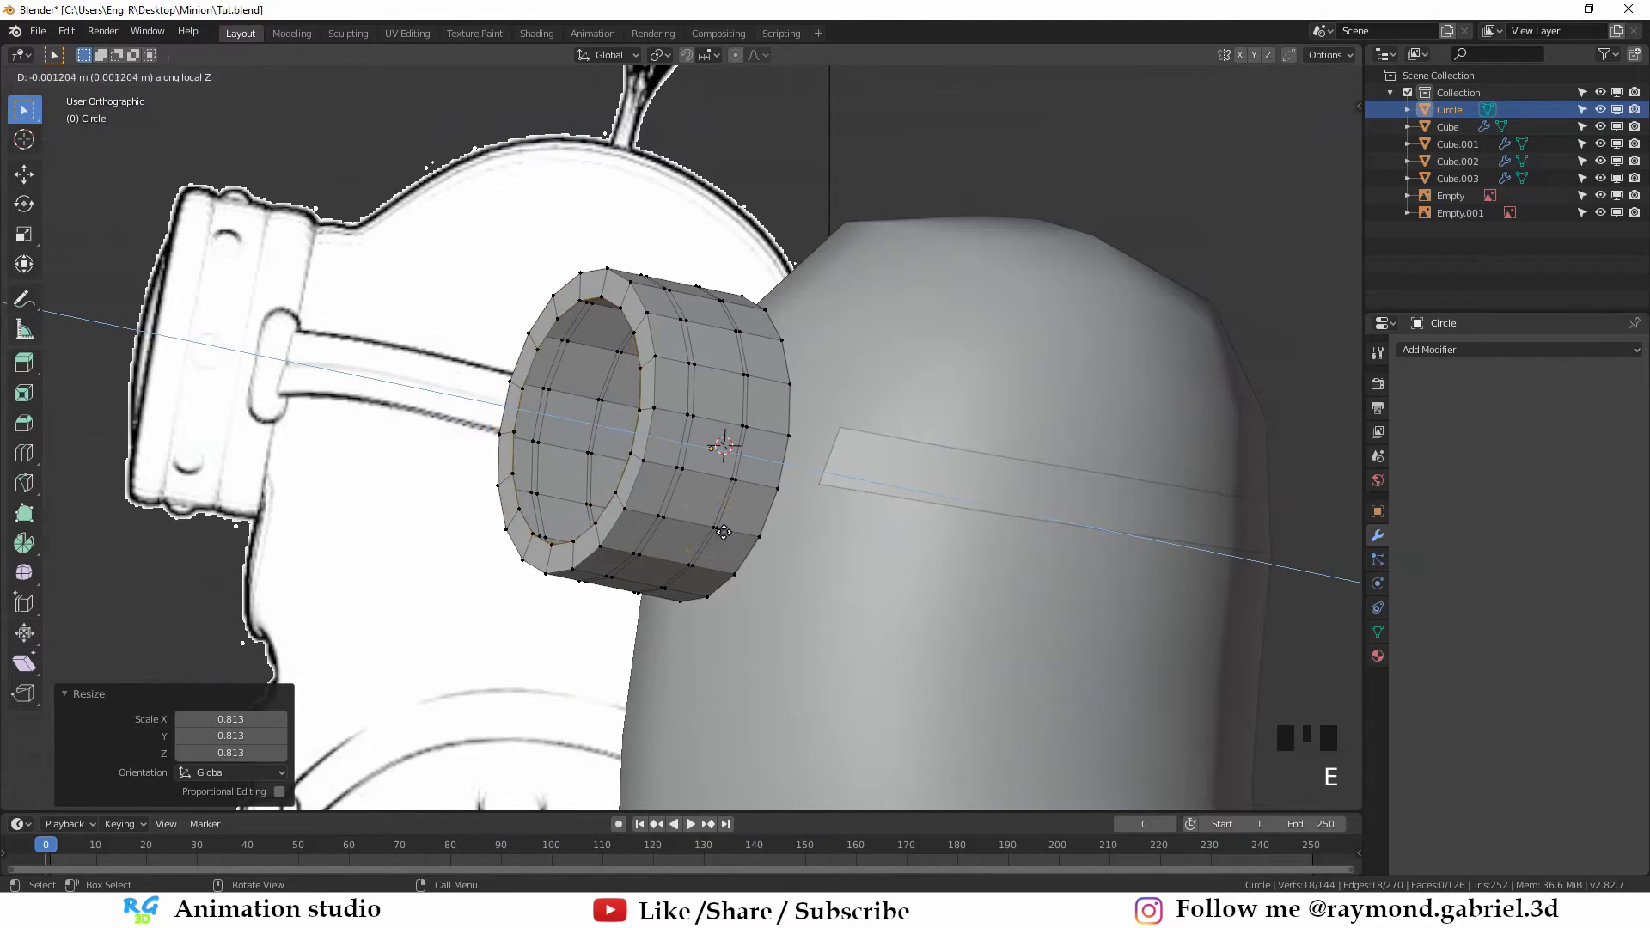
{"action": "left_click", "coordinate": [737, 543]}
Extrude the goggle's outer back rim and scale the new ring inward to 0.801
{"action": "middle_click_drag", "start_coordinate": [737, 543], "coordinate": [625, 471]}
{"action": "key", "text": "Tab"}
{"action": "key", "text": "Tab"}
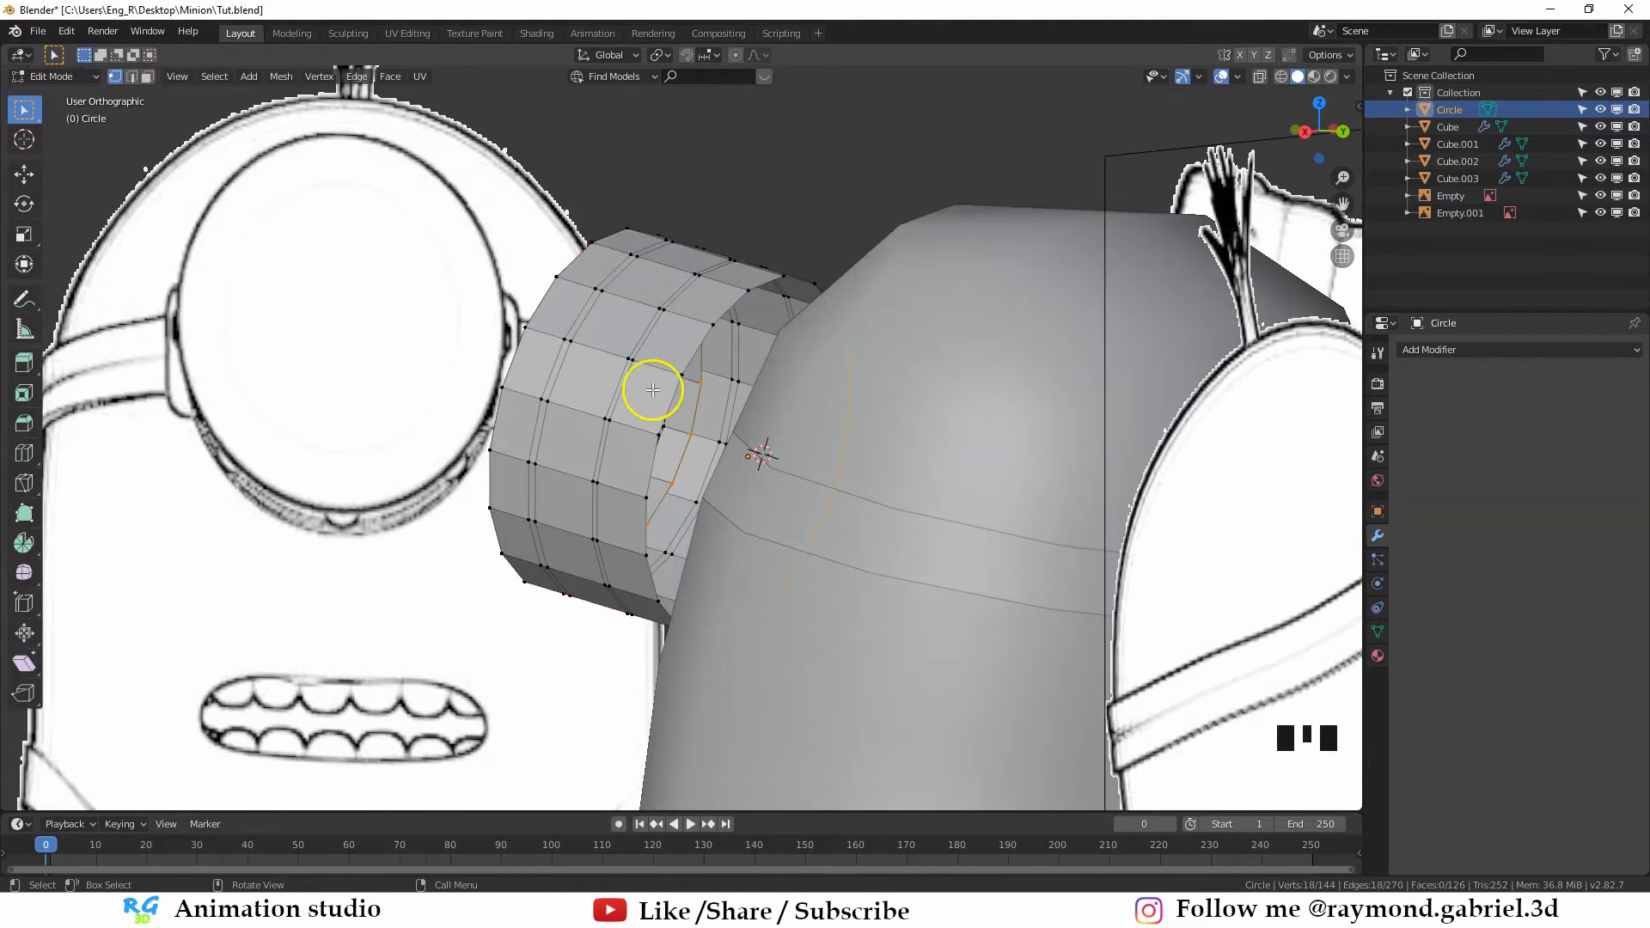
{"action": "left_click", "coordinate": [666, 401], "text": "alt"}
{"action": "middle_click_drag", "start_coordinate": [666, 401], "coordinate": [671, 466]}
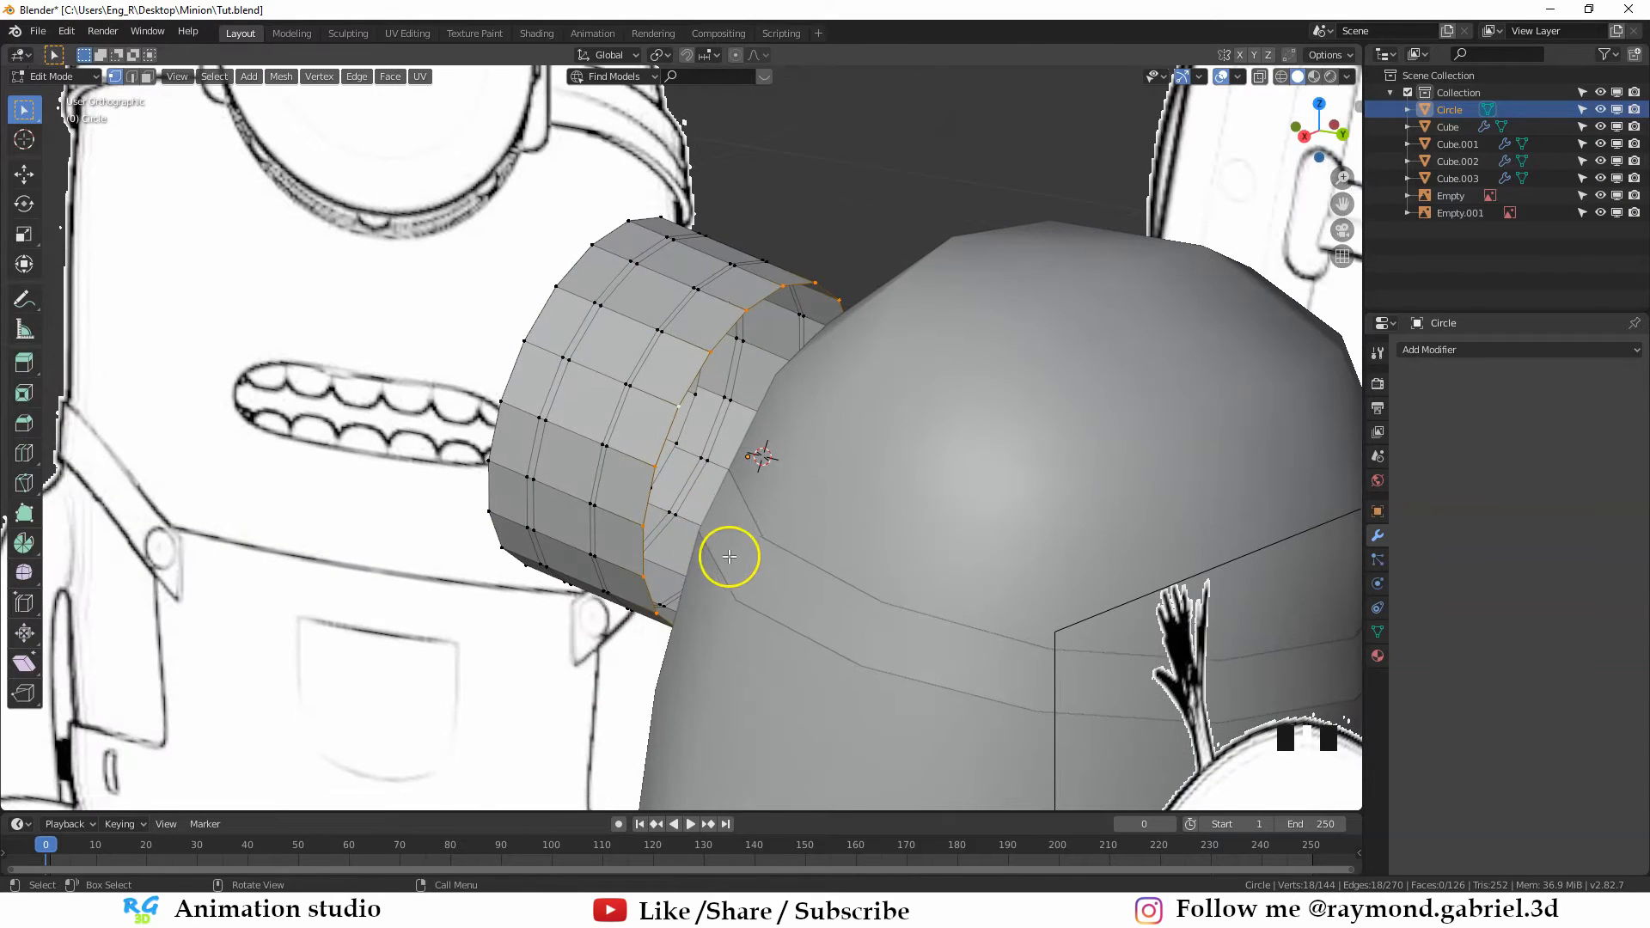
{"action": "key", "text": "e"}
{"action": "key", "text": "s"}
{"action": "left_click", "coordinate": [932, 571]}
Slide an edge loop bordering the narrow rear band of the goggle tube slightly along the tube, first by a factor of -0.027
{"action": "middle_click_drag", "start_coordinate": [894, 571], "coordinate": [836, 543]}
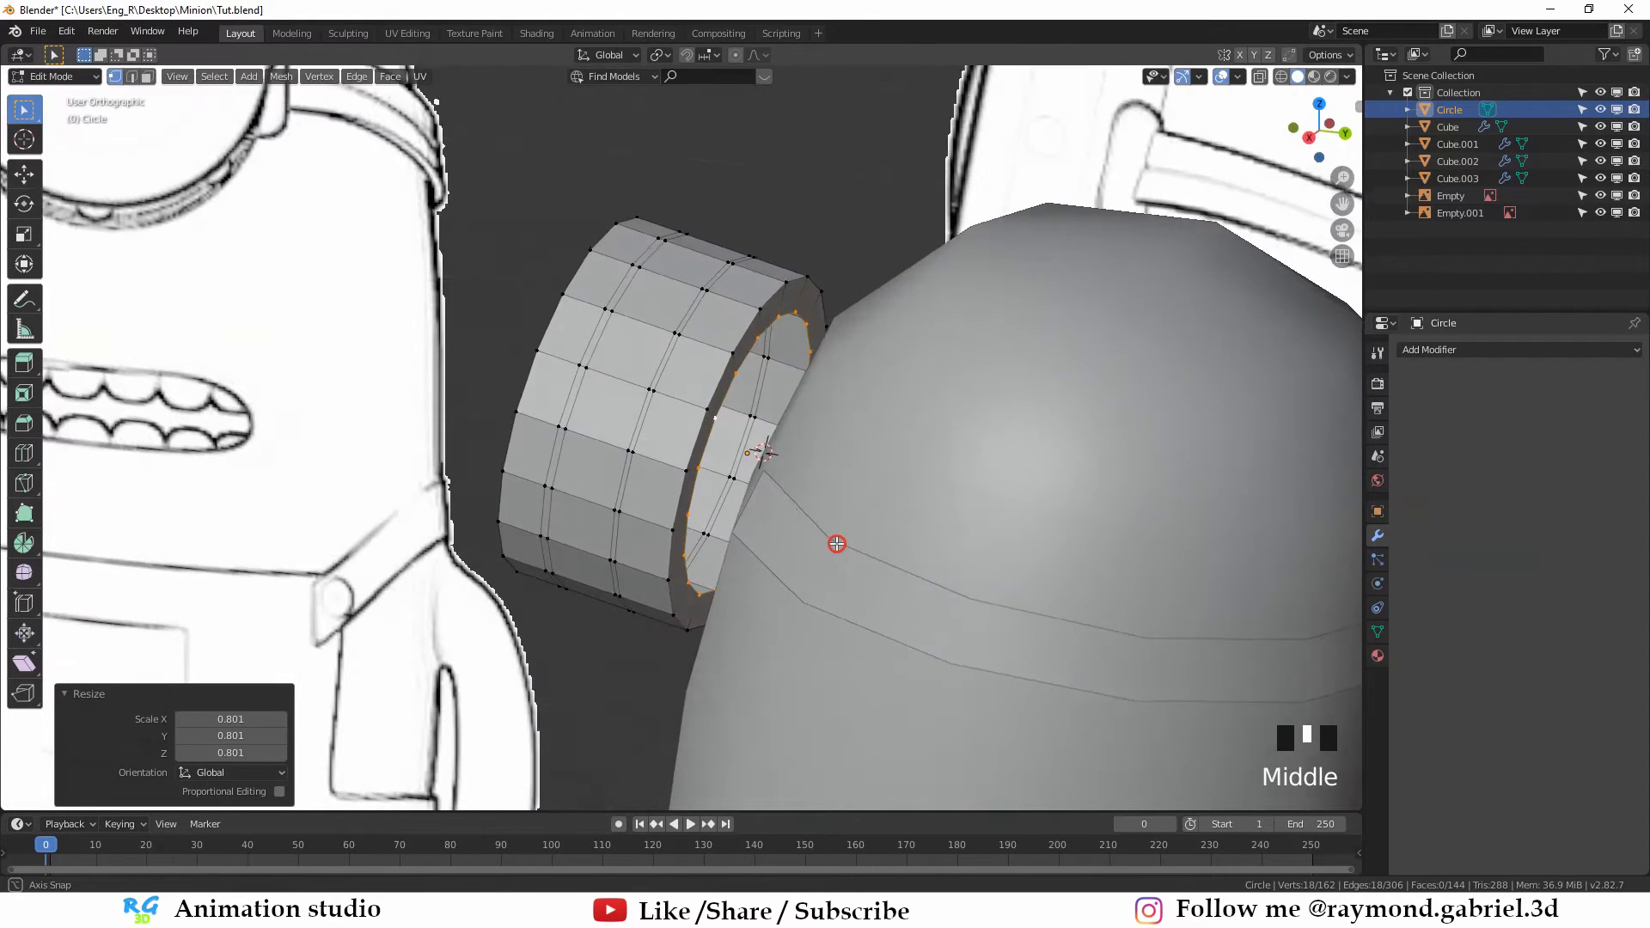
{"action": "key", "text": "KP_5"}
{"action": "middle_click_drag", "start_coordinate": [949, 567], "coordinate": [644, 369]}
{"action": "key", "text": "Tab"}
{"action": "scroll", "coordinate": [707, 490], "scroll_direction": "down", "scroll_amount": 2}
{"action": "key", "text": "Tab"}
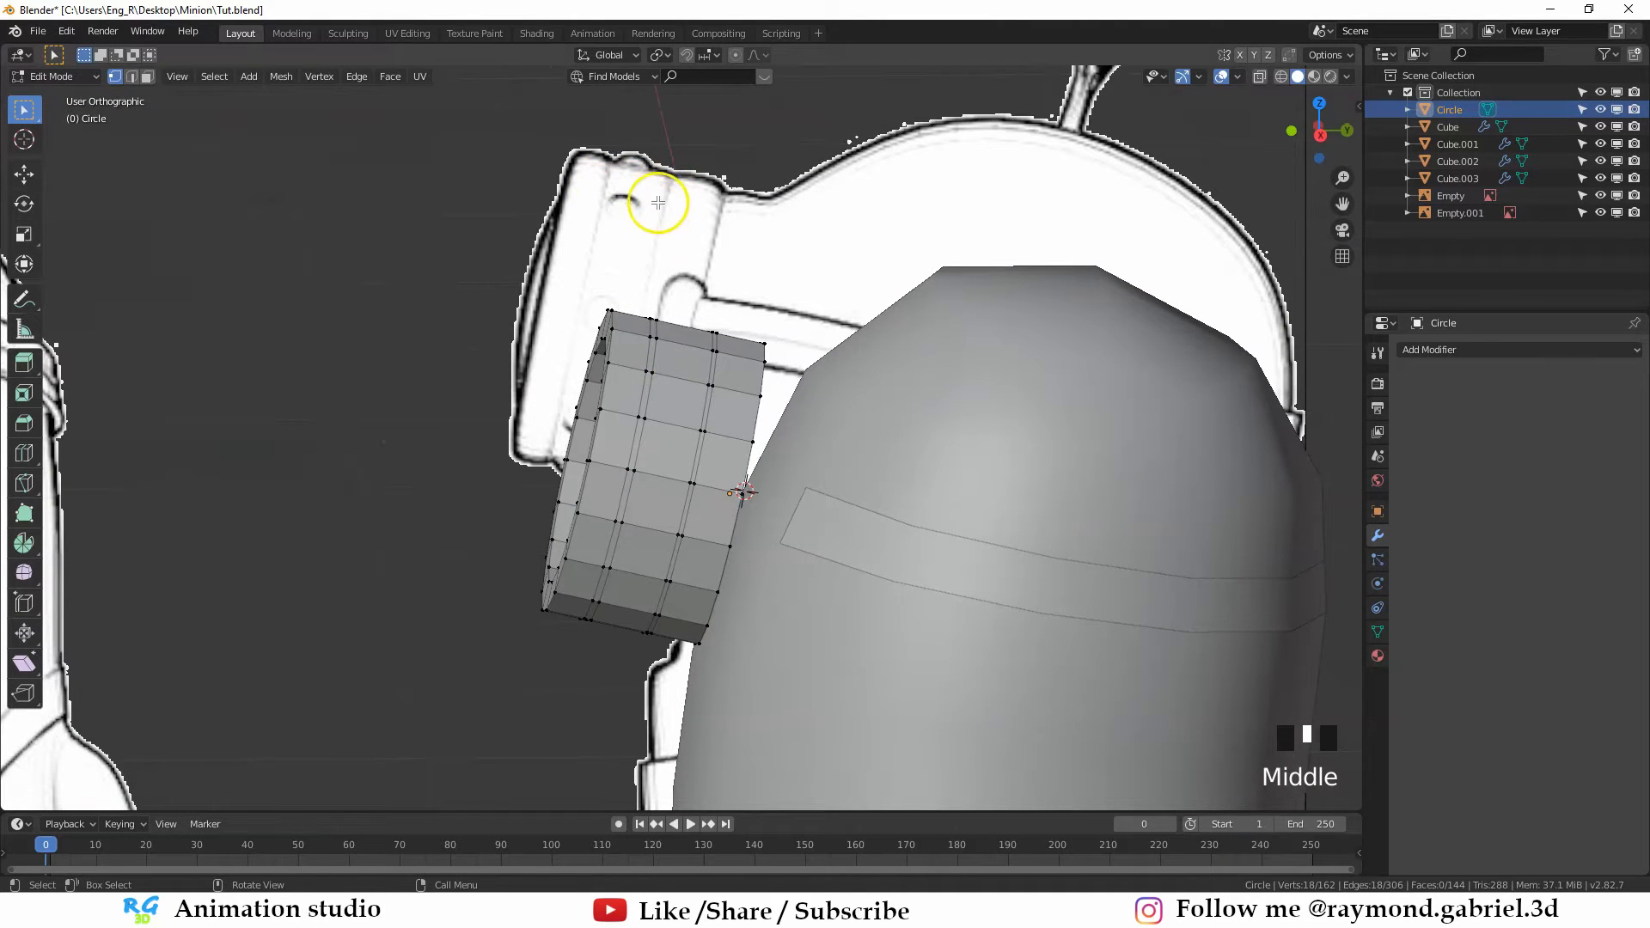
{"action": "scroll", "coordinate": [659, 203], "scroll_direction": "up", "scroll_amount": 1}
{"action": "scroll", "coordinate": [711, 413], "scroll_direction": "up", "scroll_amount": 2}
{"action": "left_click", "coordinate": [740, 439], "text": "alt"}
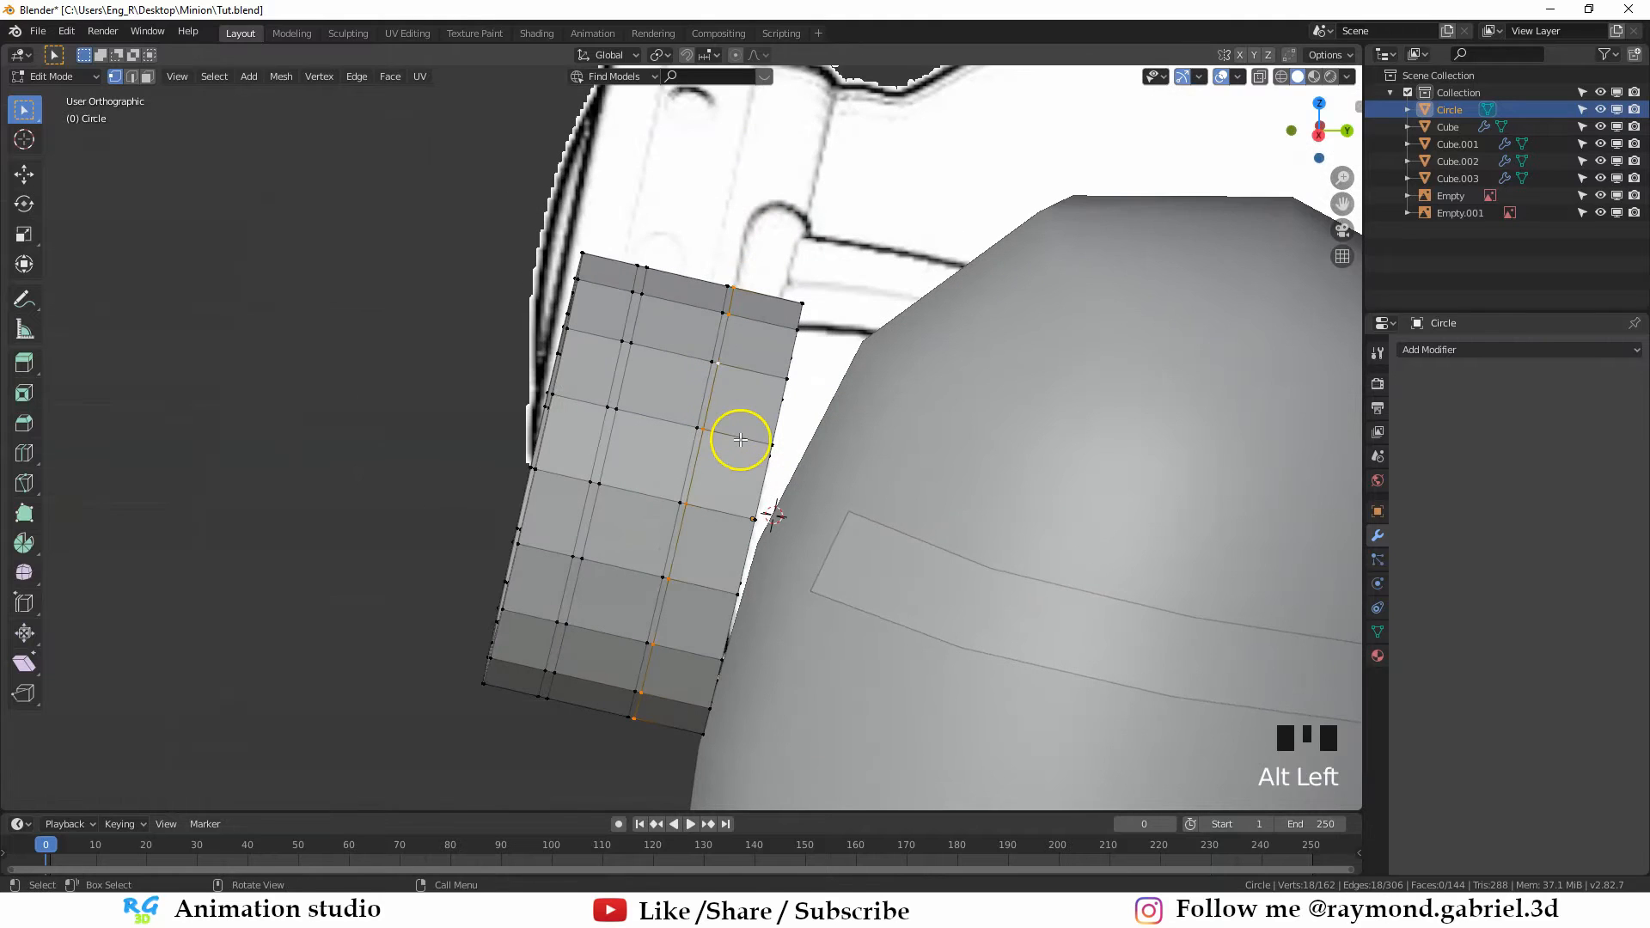
{"action": "key", "text": "g"}
{"action": "key", "text": "g"}
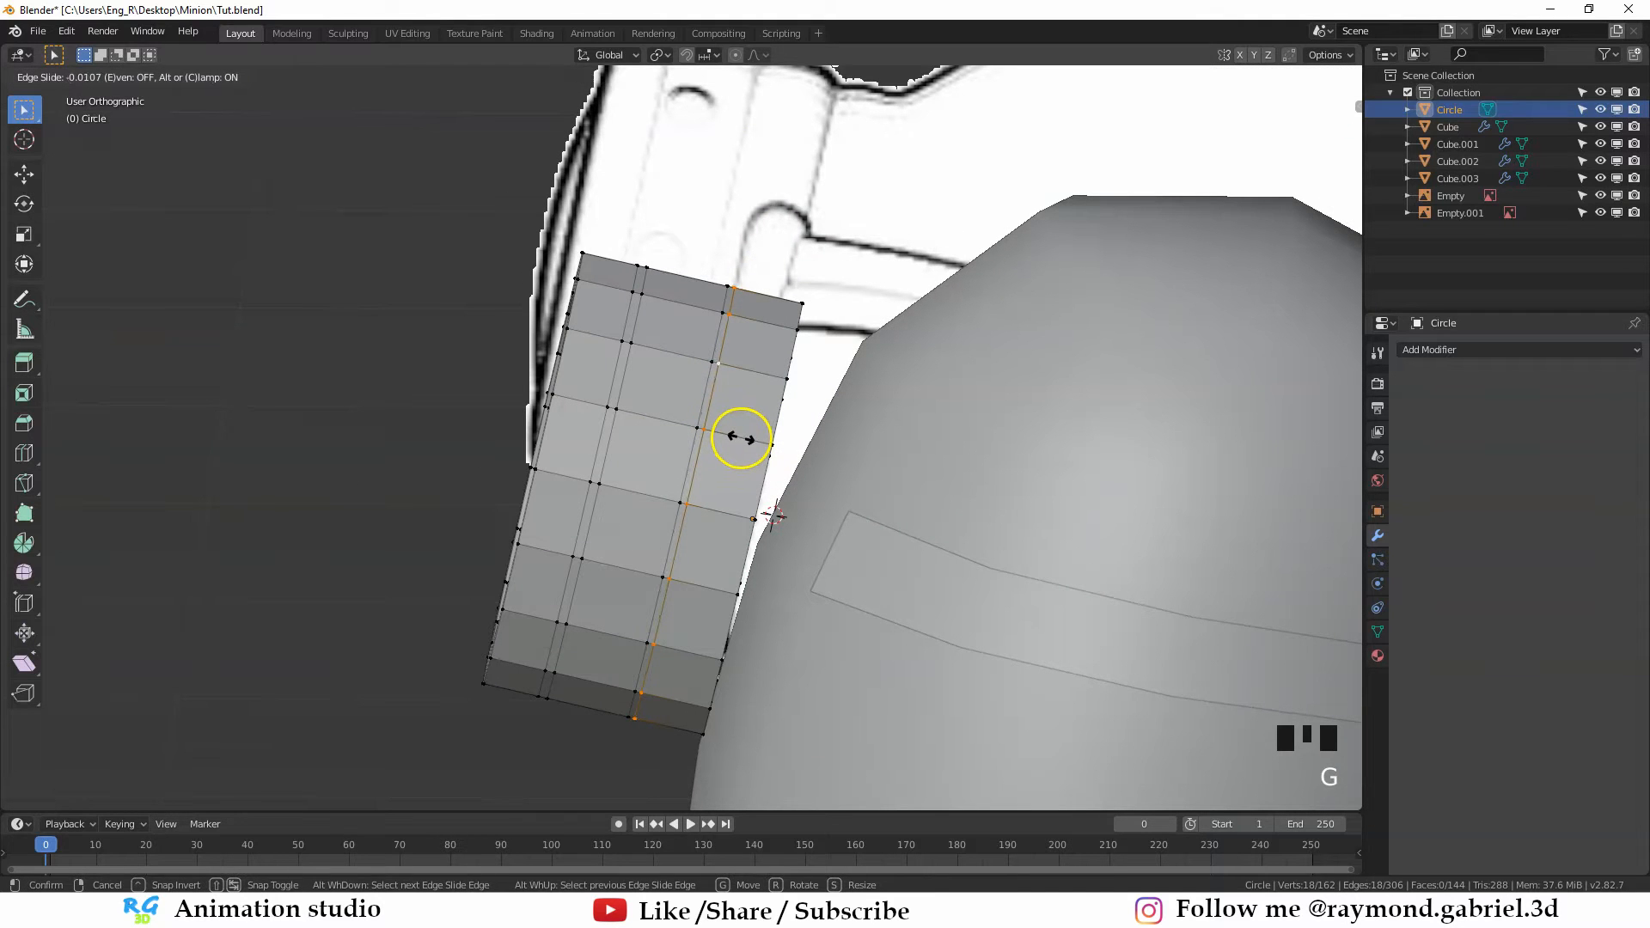
{"action": "left_click", "coordinate": [742, 438]}
{"action": "key", "text": "g"}
{"action": "key", "text": "g"}
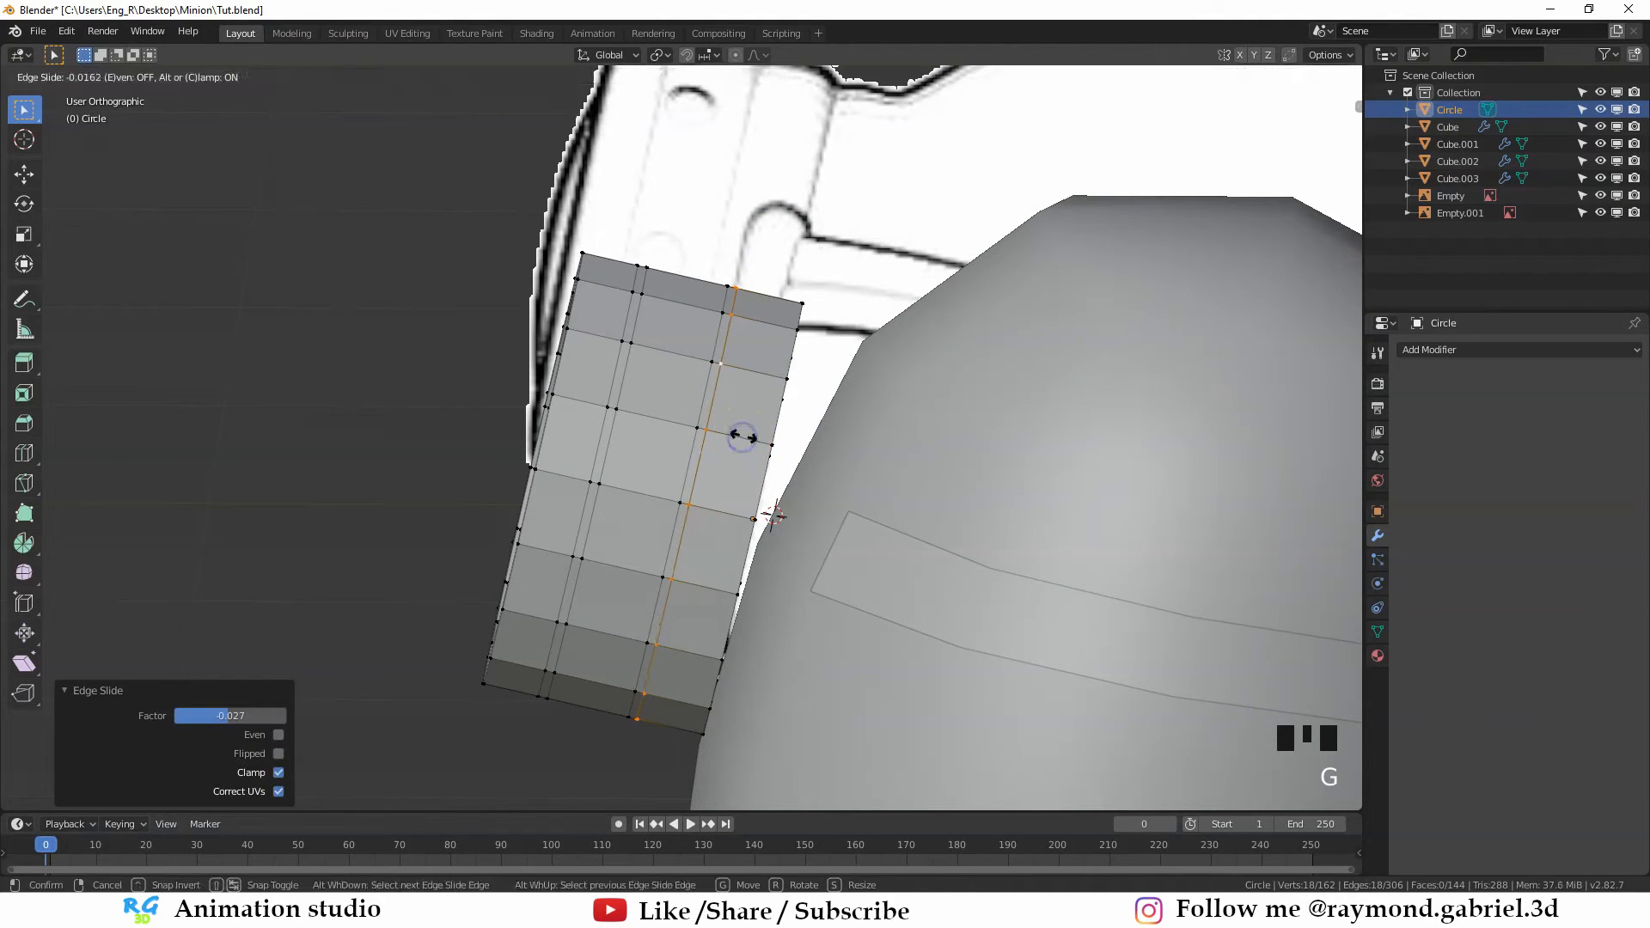
{"action": "left_click", "coordinate": [742, 437]}
Select the face loops of both narrow bands around the goggle tube
{"action": "key", "text": "3"}
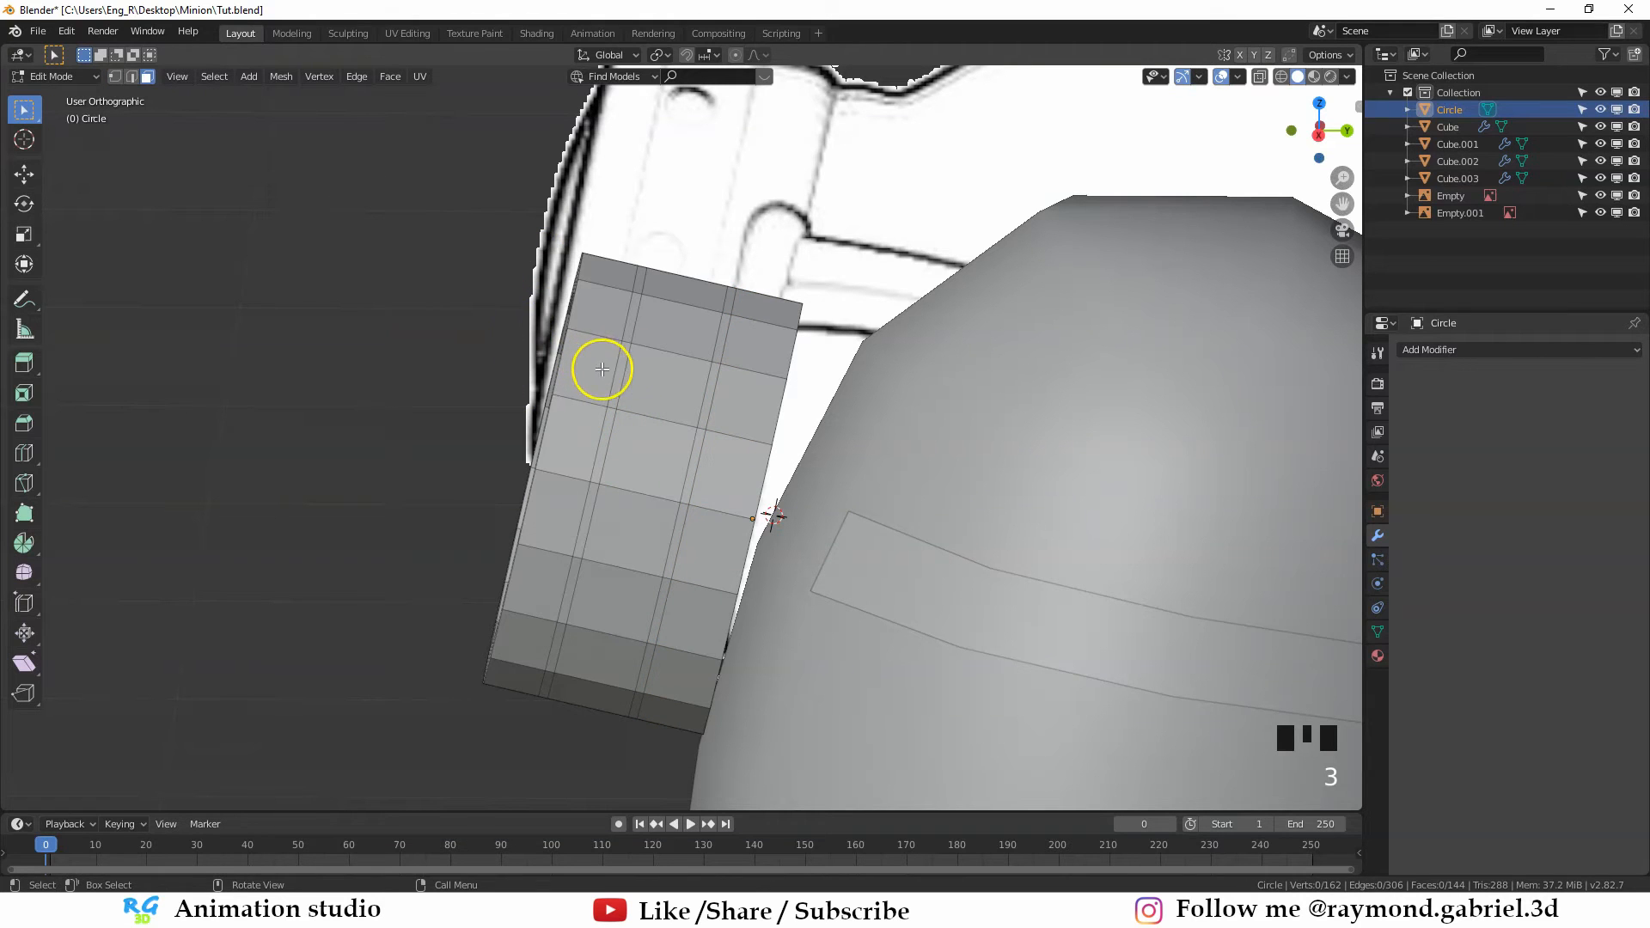
{"action": "left_click", "coordinate": [612, 409], "text": "alt"}
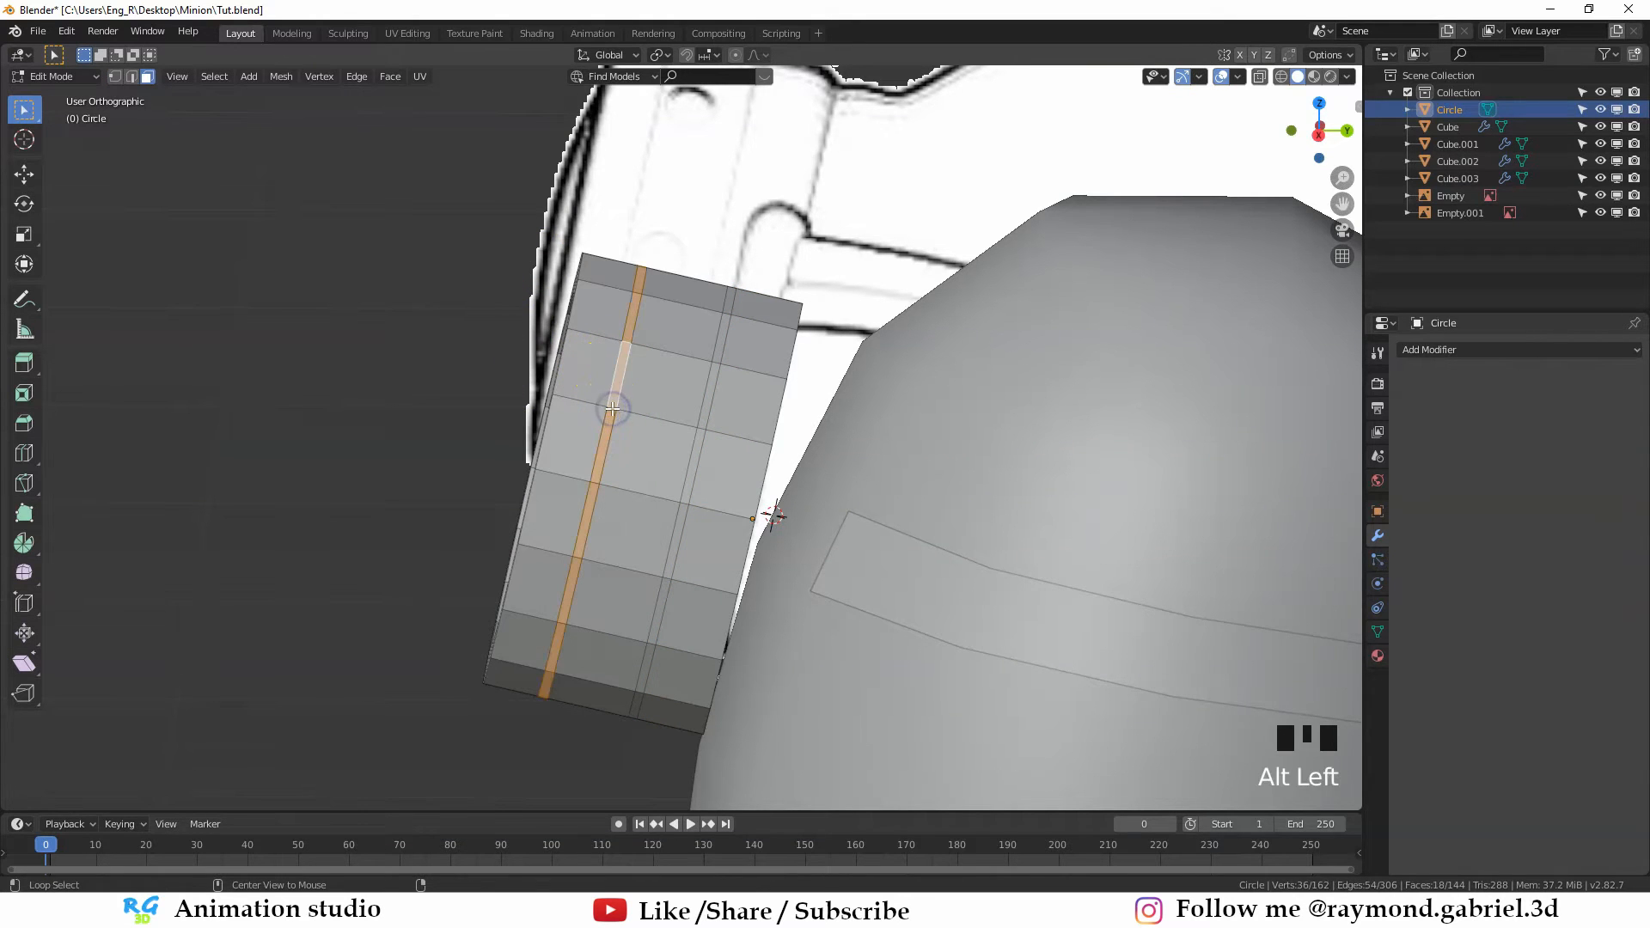
{"action": "left_click", "coordinate": [703, 427], "text": "alt+shift"}
{"action": "middle_click", "coordinate": [730, 435]}
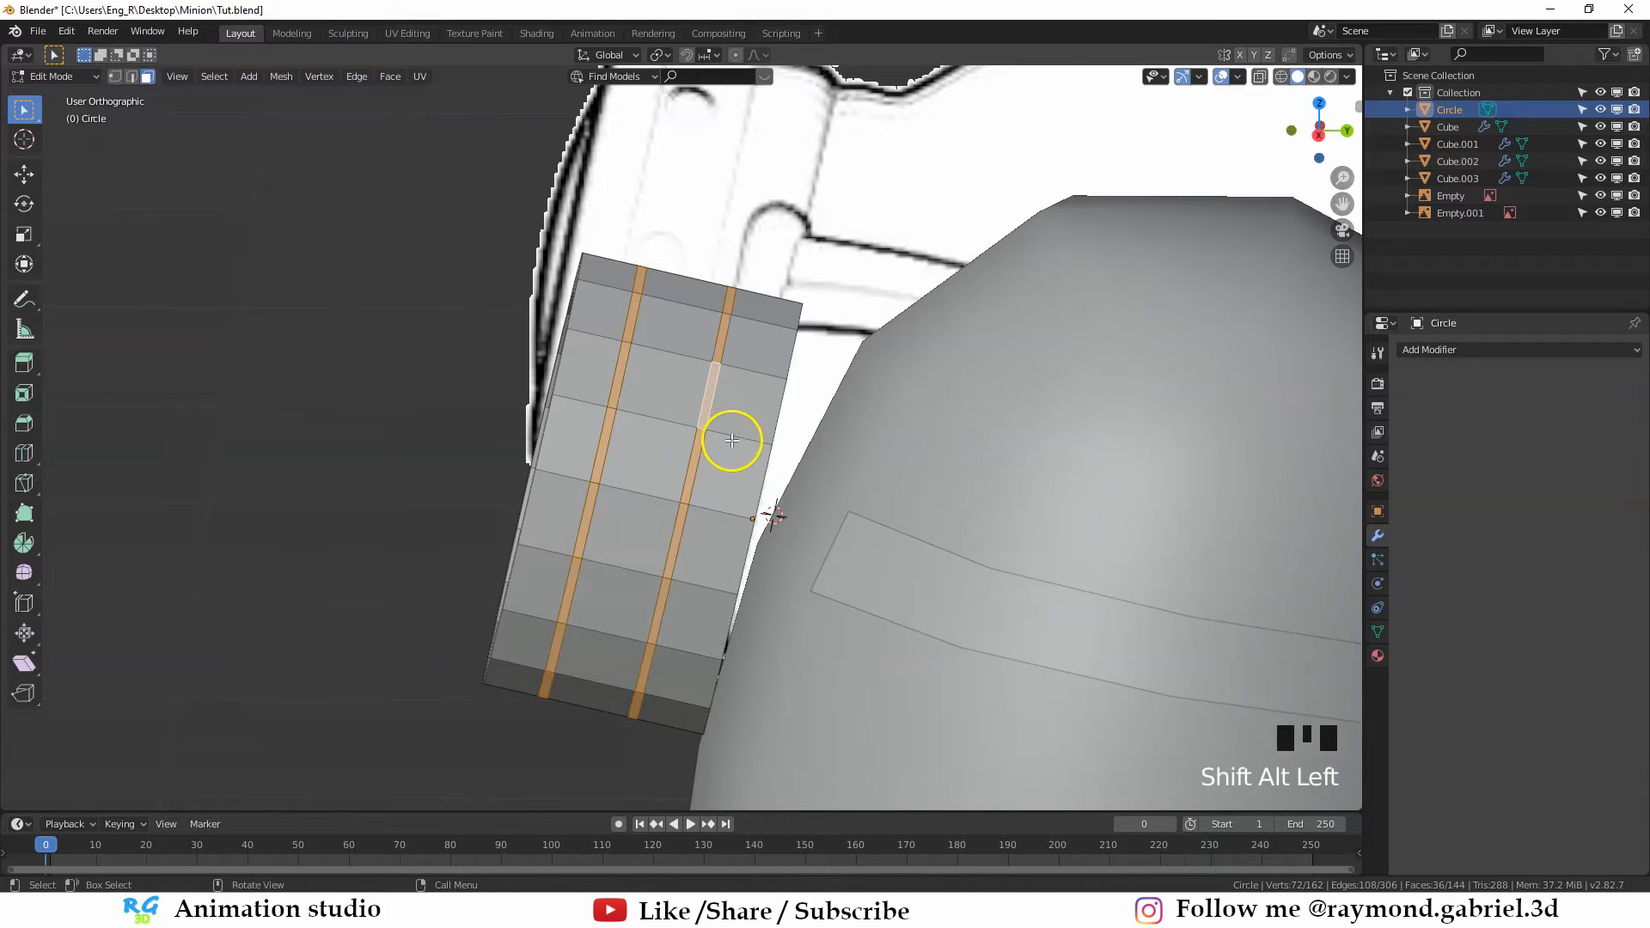
{"action": "middle_click_drag", "start_coordinate": [729, 435], "coordinate": [742, 451]}
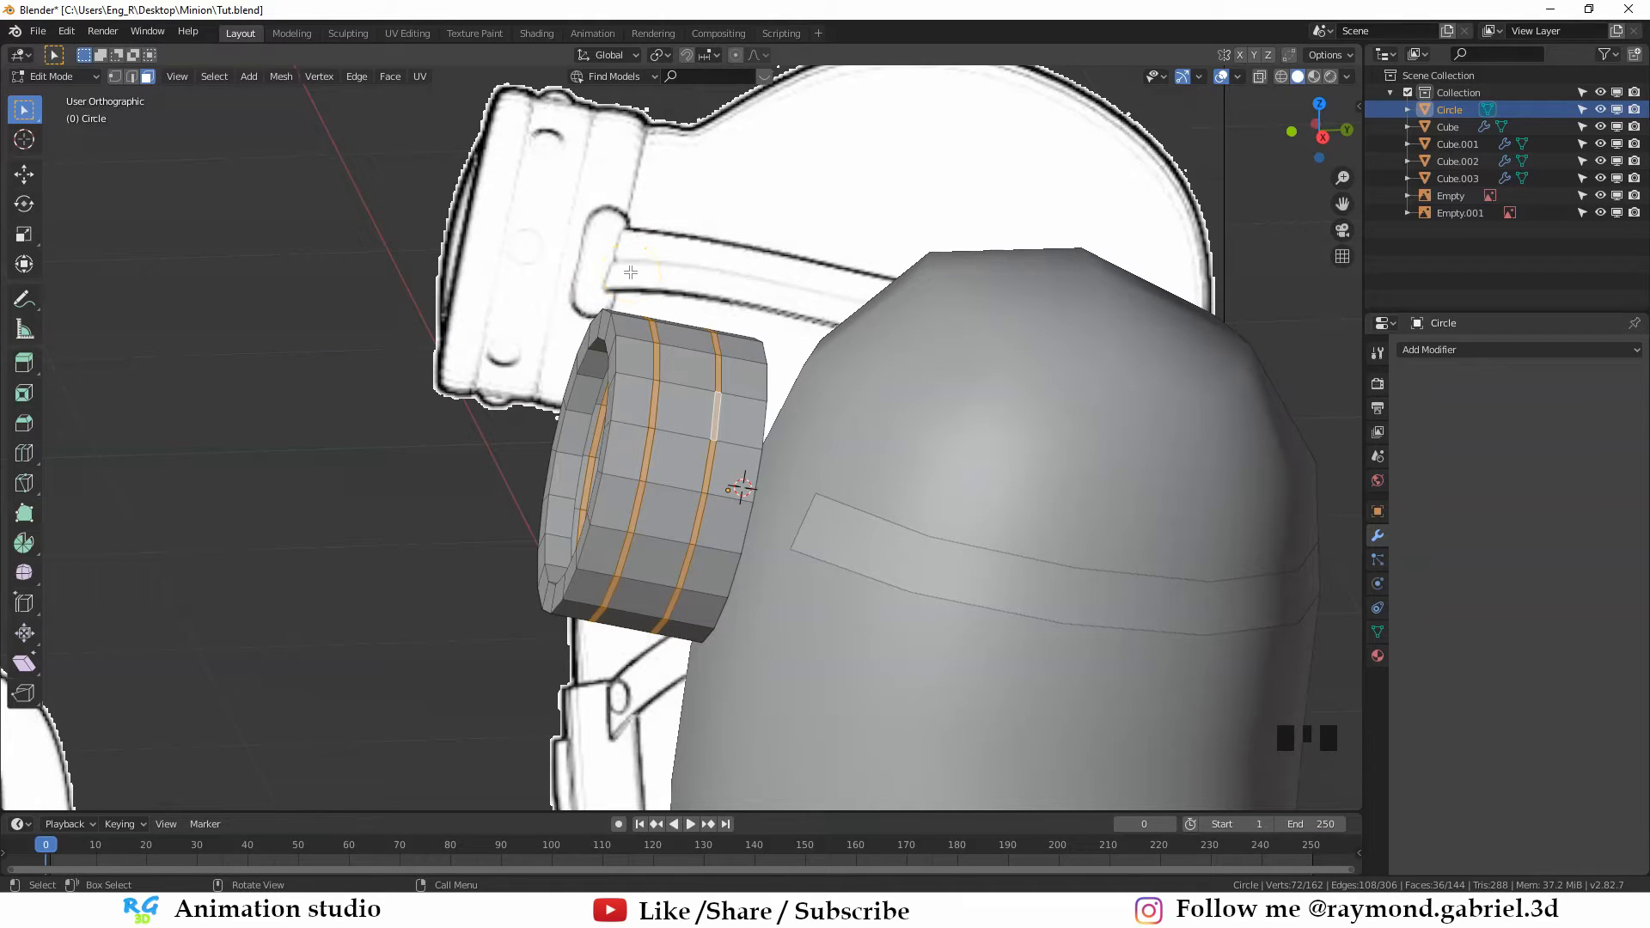
{"action": "key", "text": "e"}
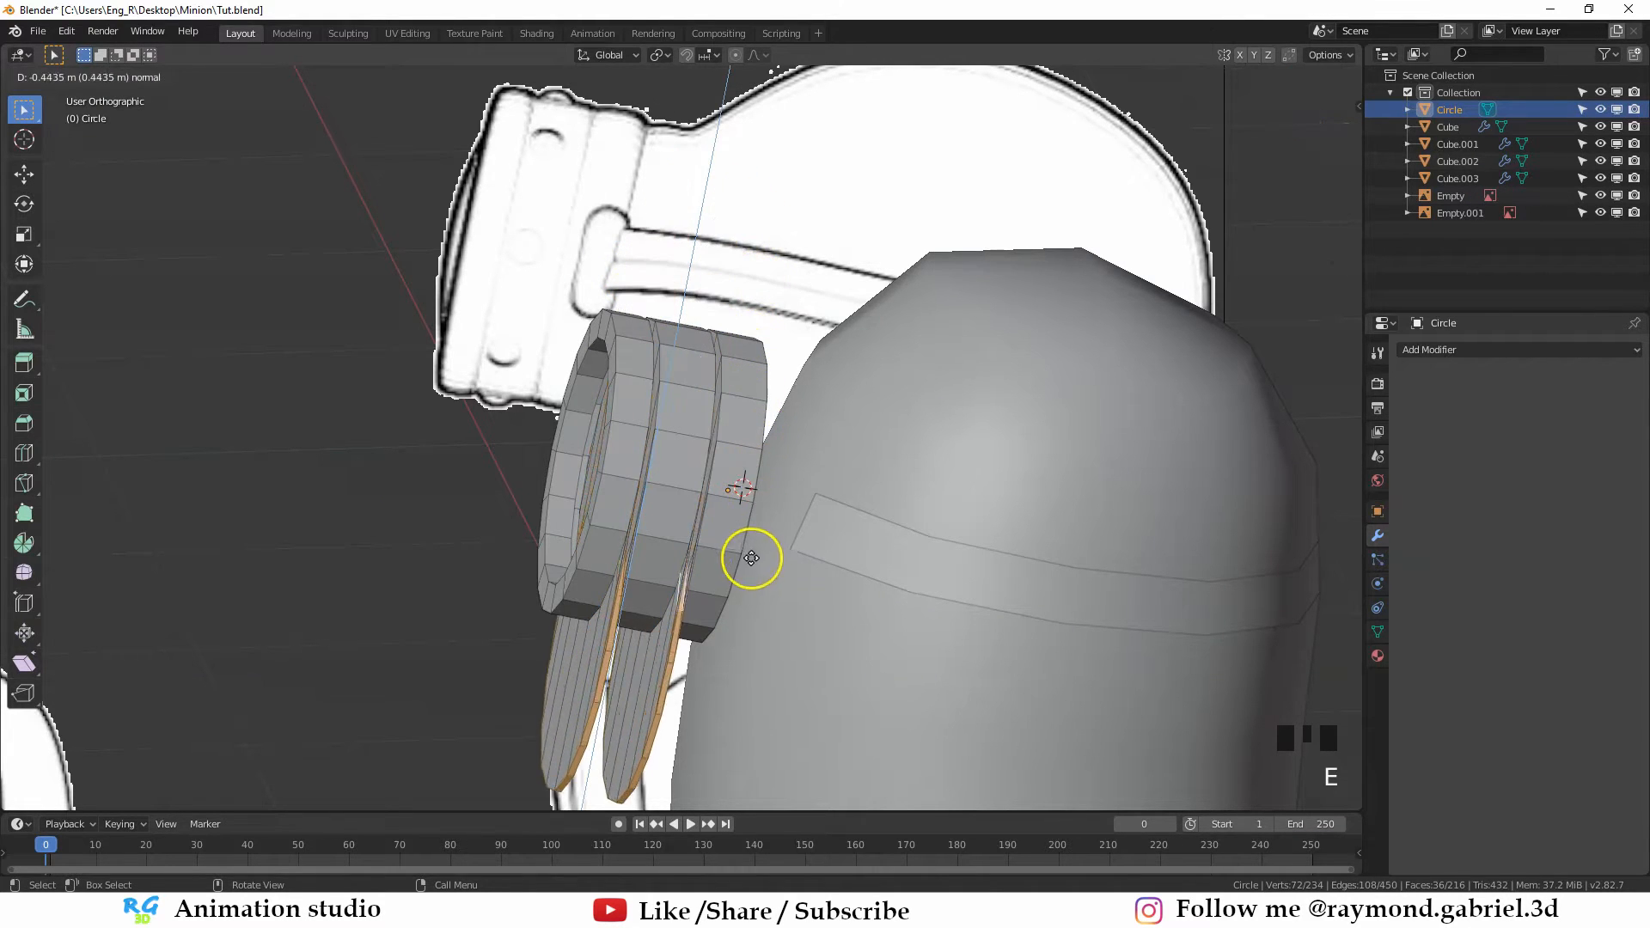
{"action": "right_click", "coordinate": [773, 475]}
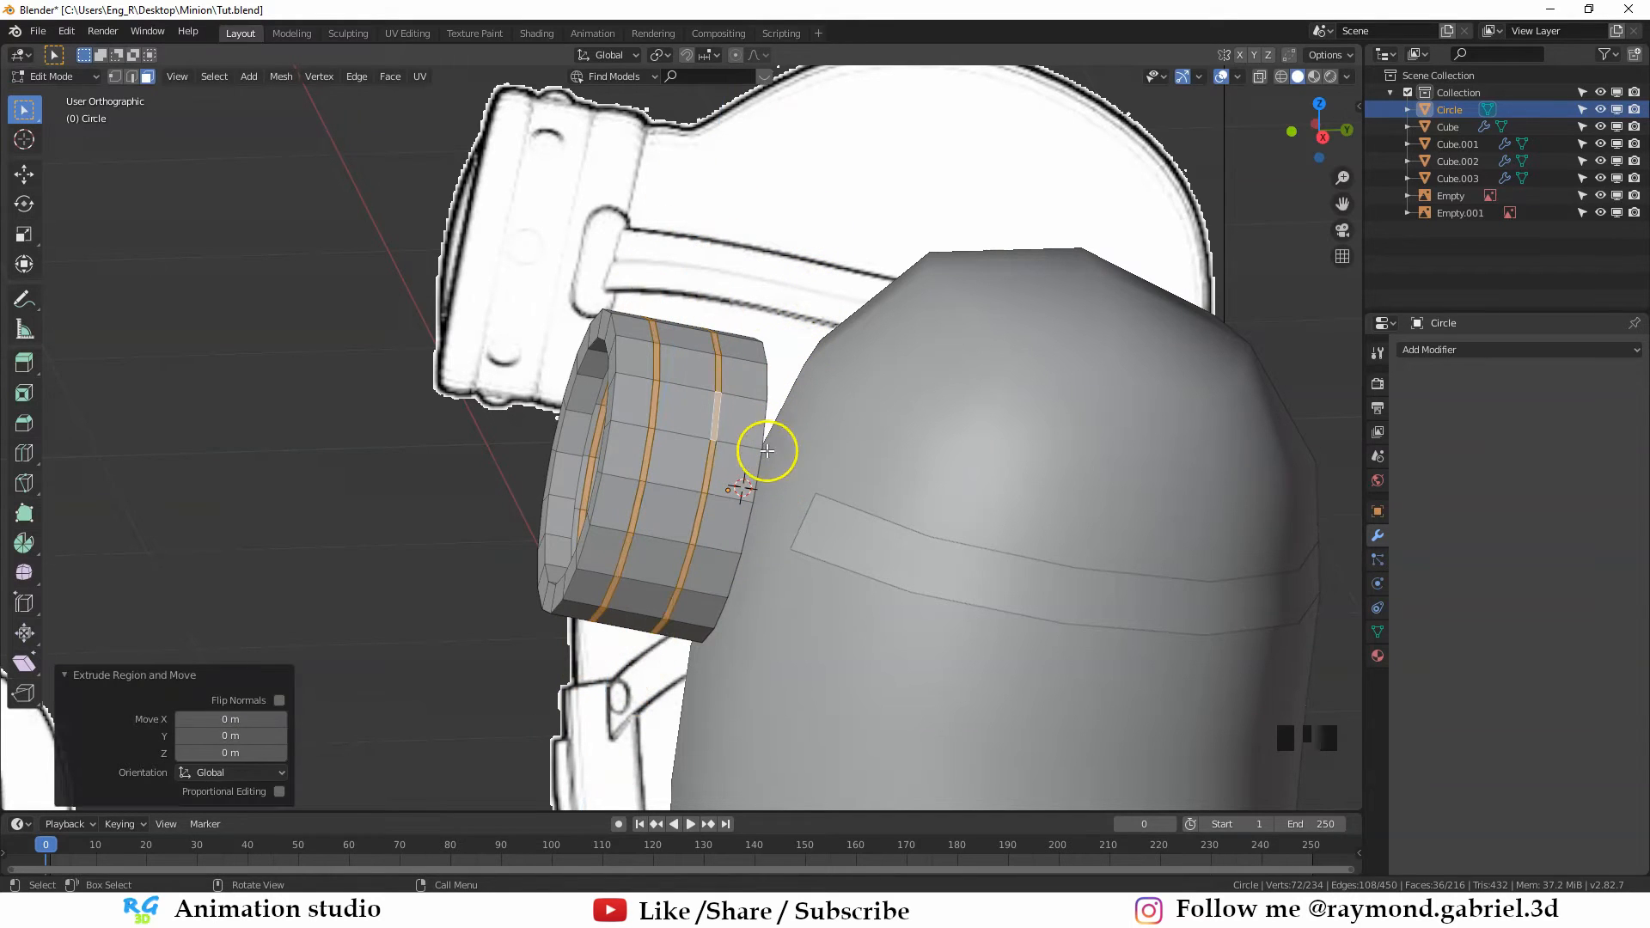
{"action": "key", "text": "ctrl+z"}
Extrude the two narrow bands along their normals by about 0.04 to form grooves, and return to Object Mode
{"action": "scroll", "coordinate": [647, 392], "scroll_direction": "up", "scroll_amount": 2}
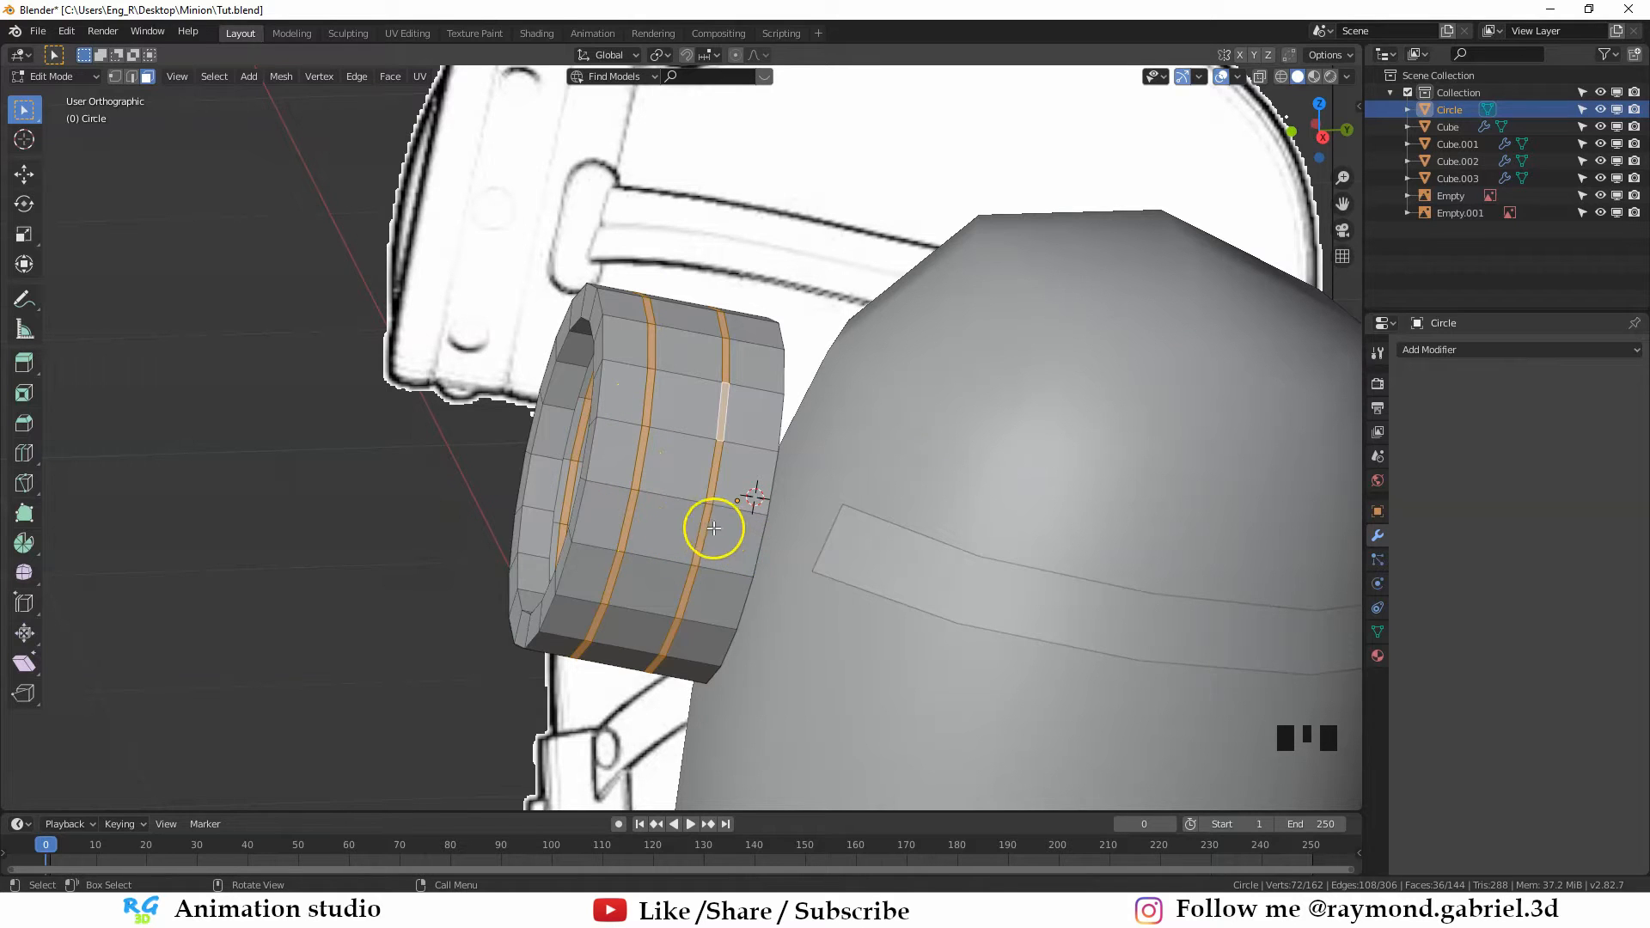
{"action": "key", "text": "alt+e"}
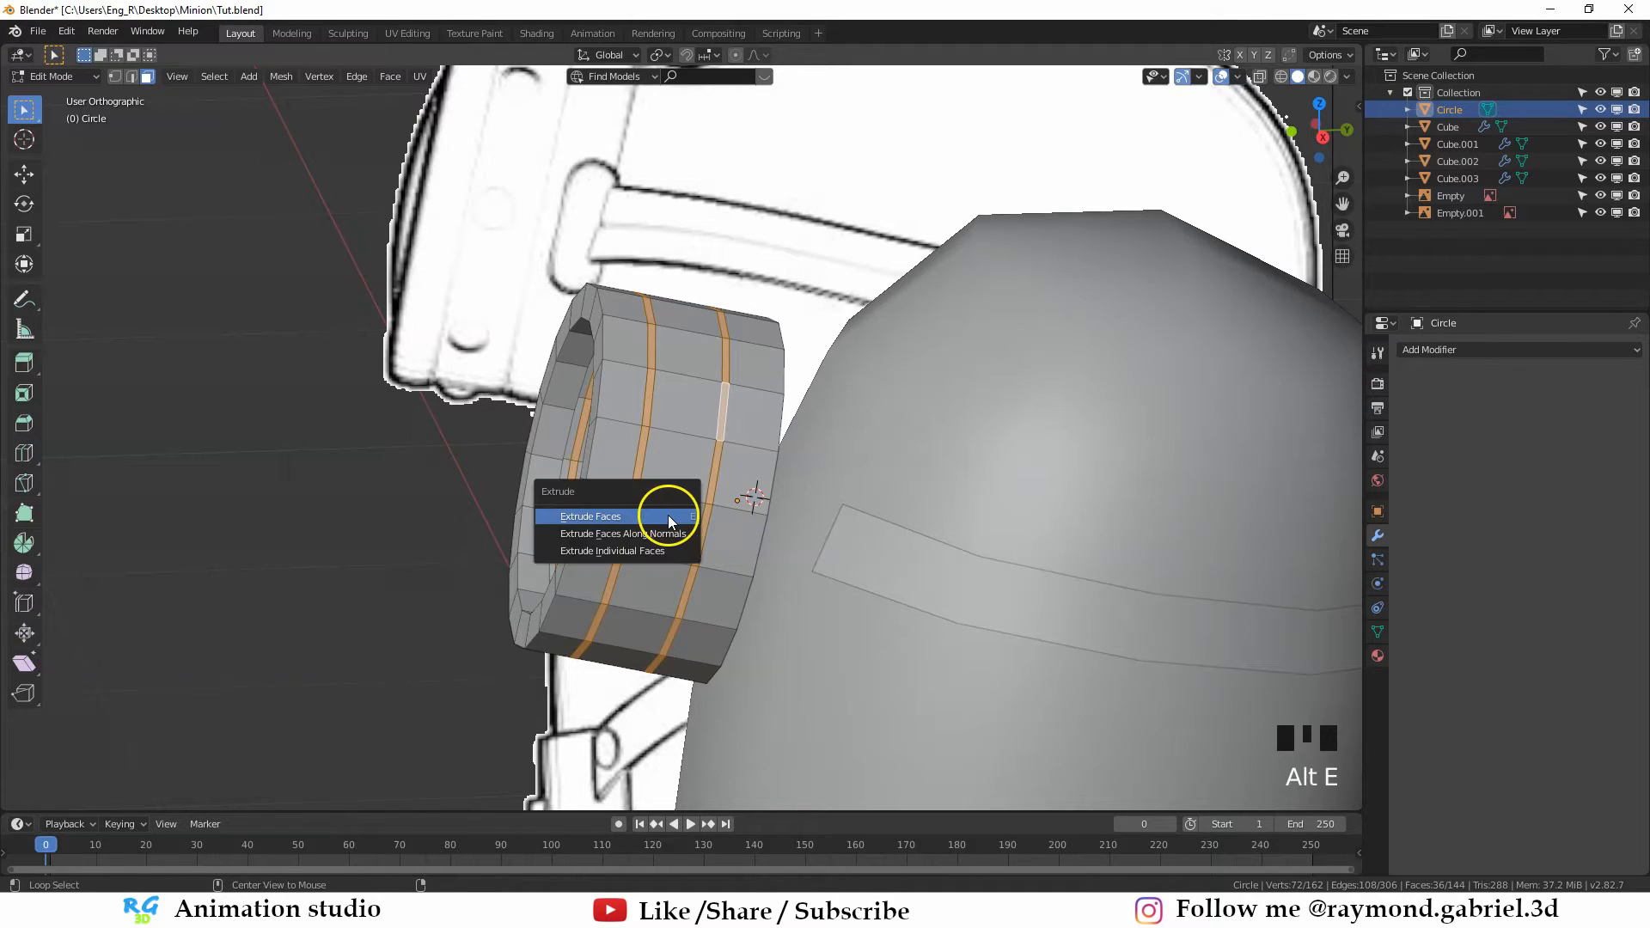
{"action": "left_click", "coordinate": [615, 534]}
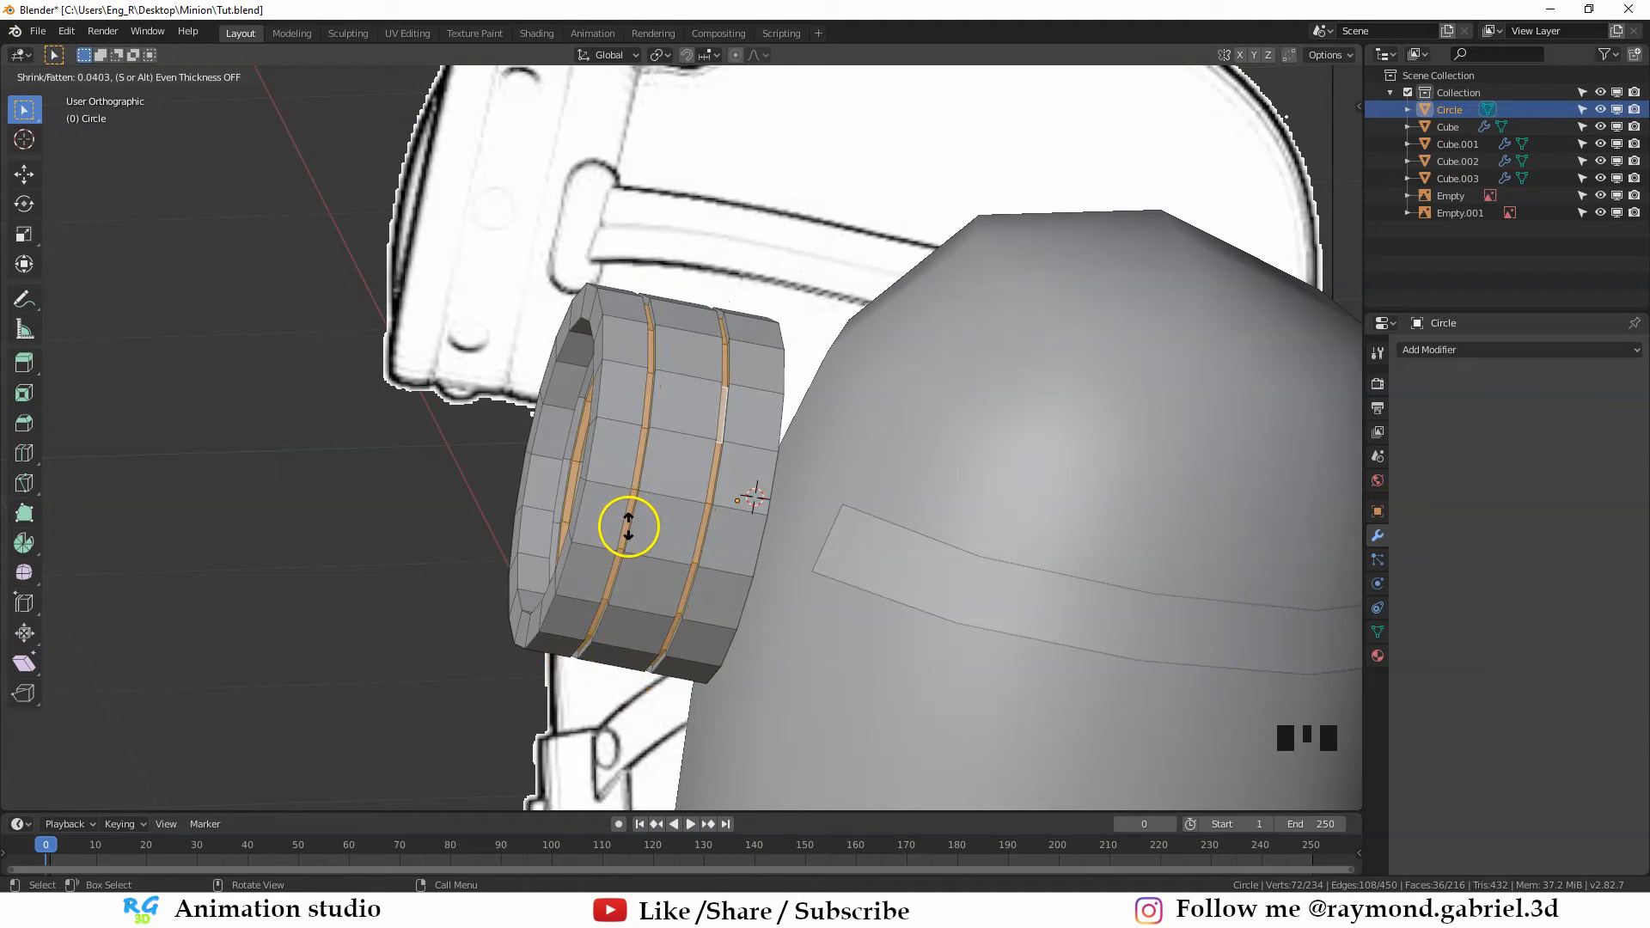
{"action": "left_click", "coordinate": [628, 526]}
{"action": "key", "text": "Tab"}
Add a Subdivision Surface modifier to the goggle and shade it smooth
{"action": "middle_click_drag", "start_coordinate": [628, 526], "coordinate": [666, 491]}
{"action": "scroll", "coordinate": [672, 481], "scroll_direction": "down", "scroll_amount": 1}
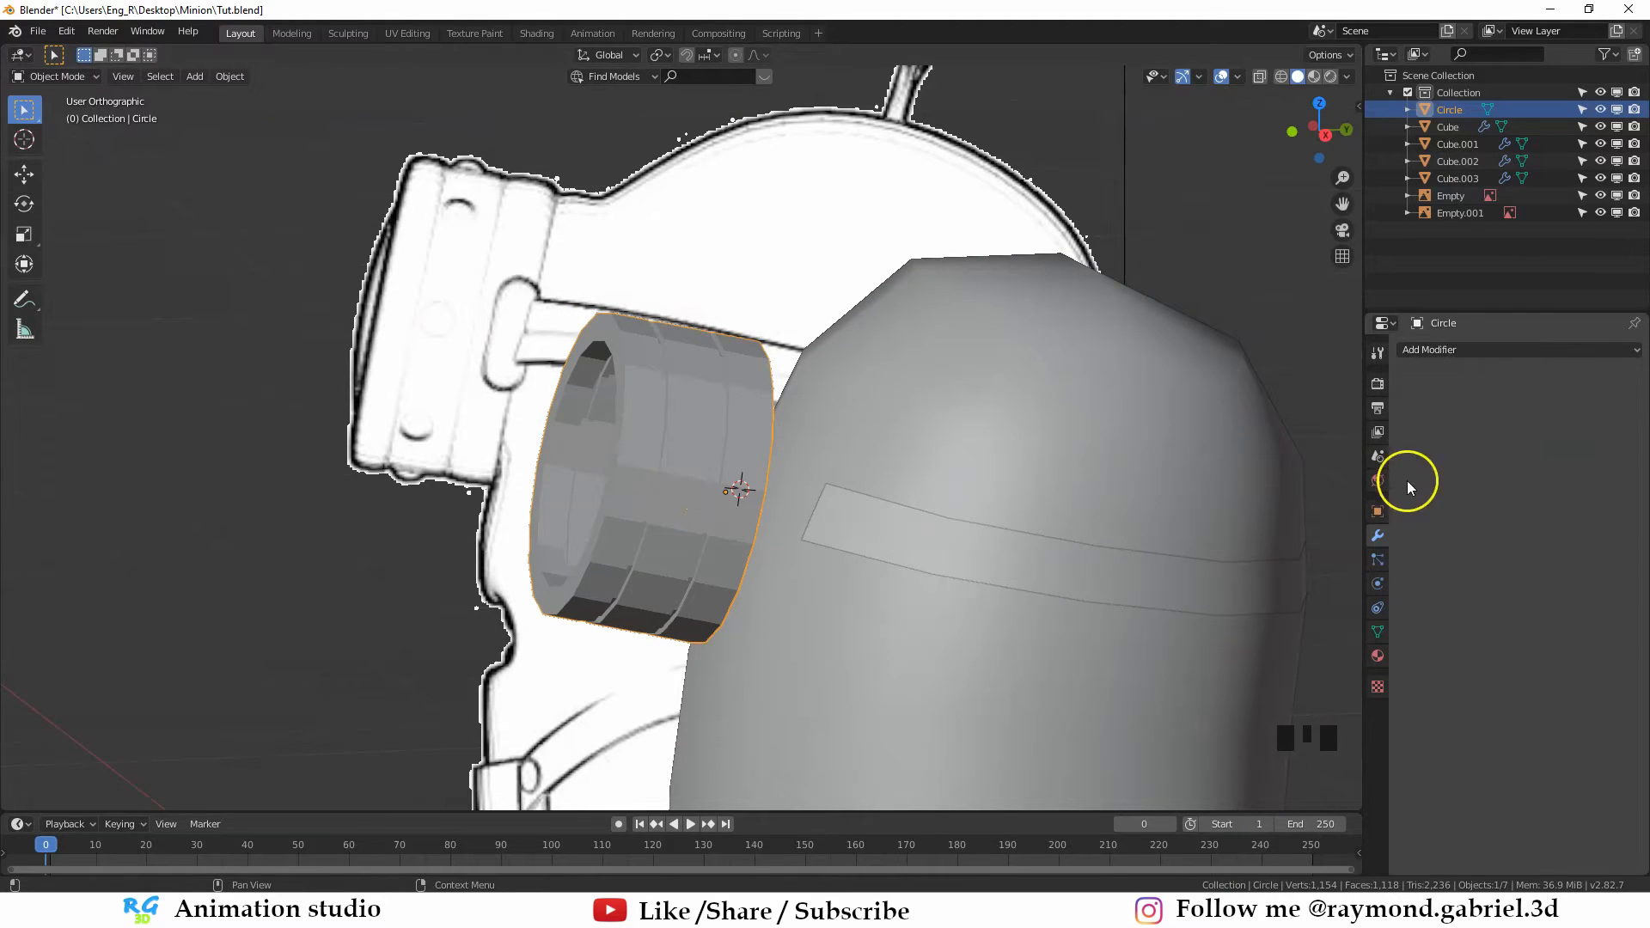
{"action": "left_click", "coordinate": [1504, 354]}
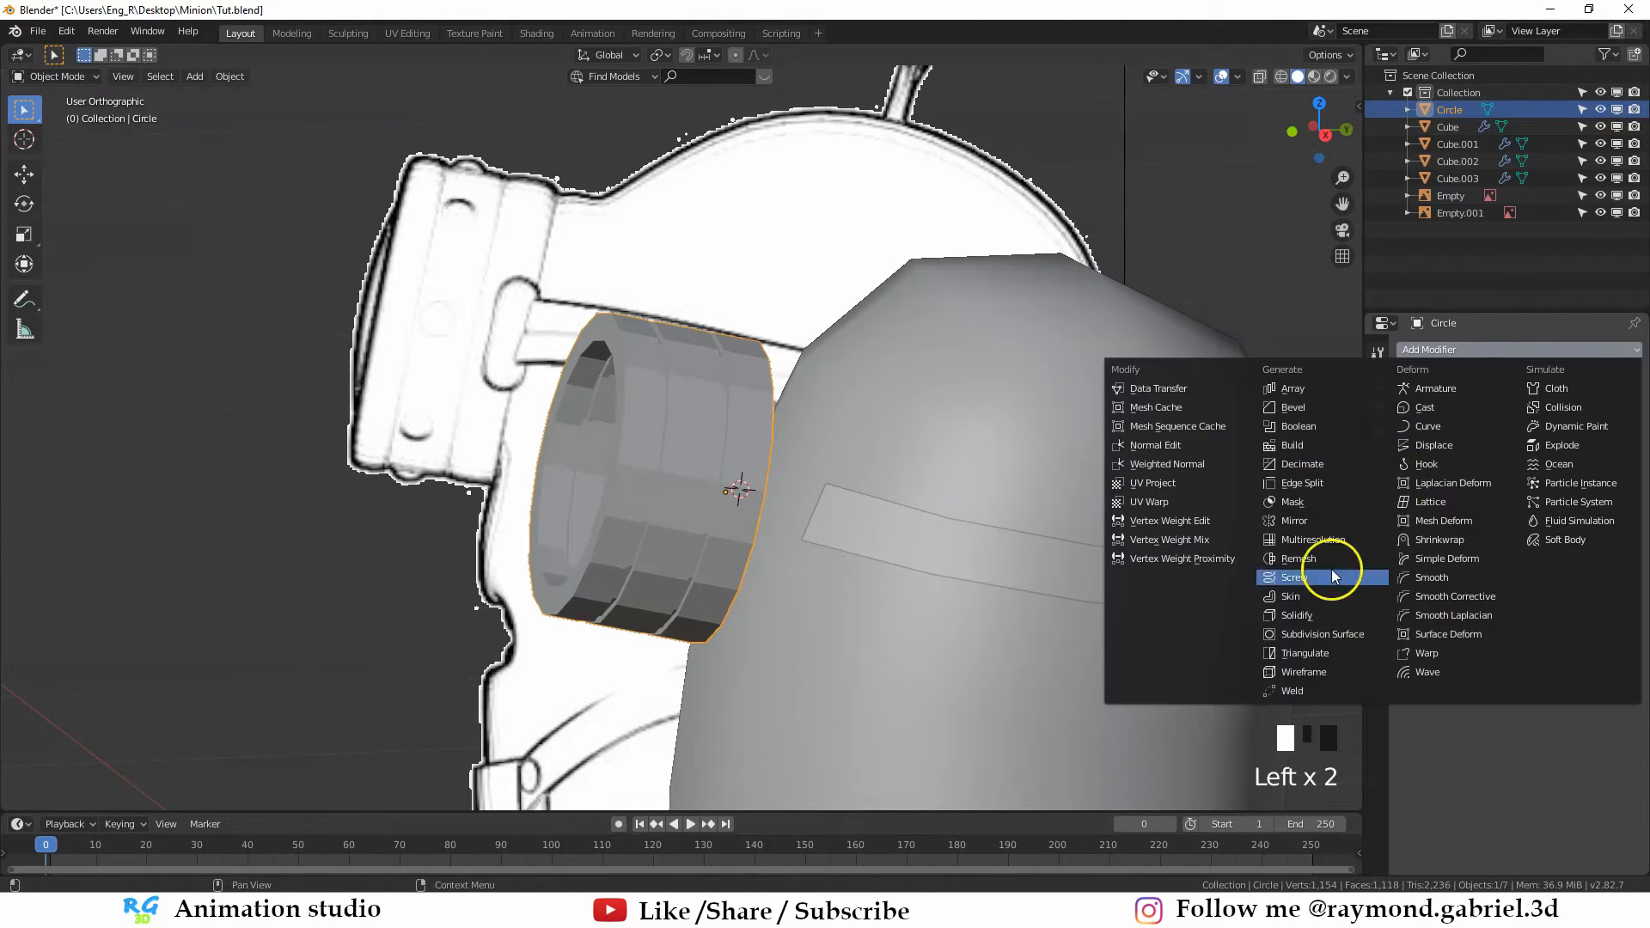
{"action": "left_click", "coordinate": [1326, 633]}
{"action": "middle_click_drag", "start_coordinate": [917, 508], "coordinate": [761, 434]}
{"action": "right_click", "coordinate": [761, 434]}
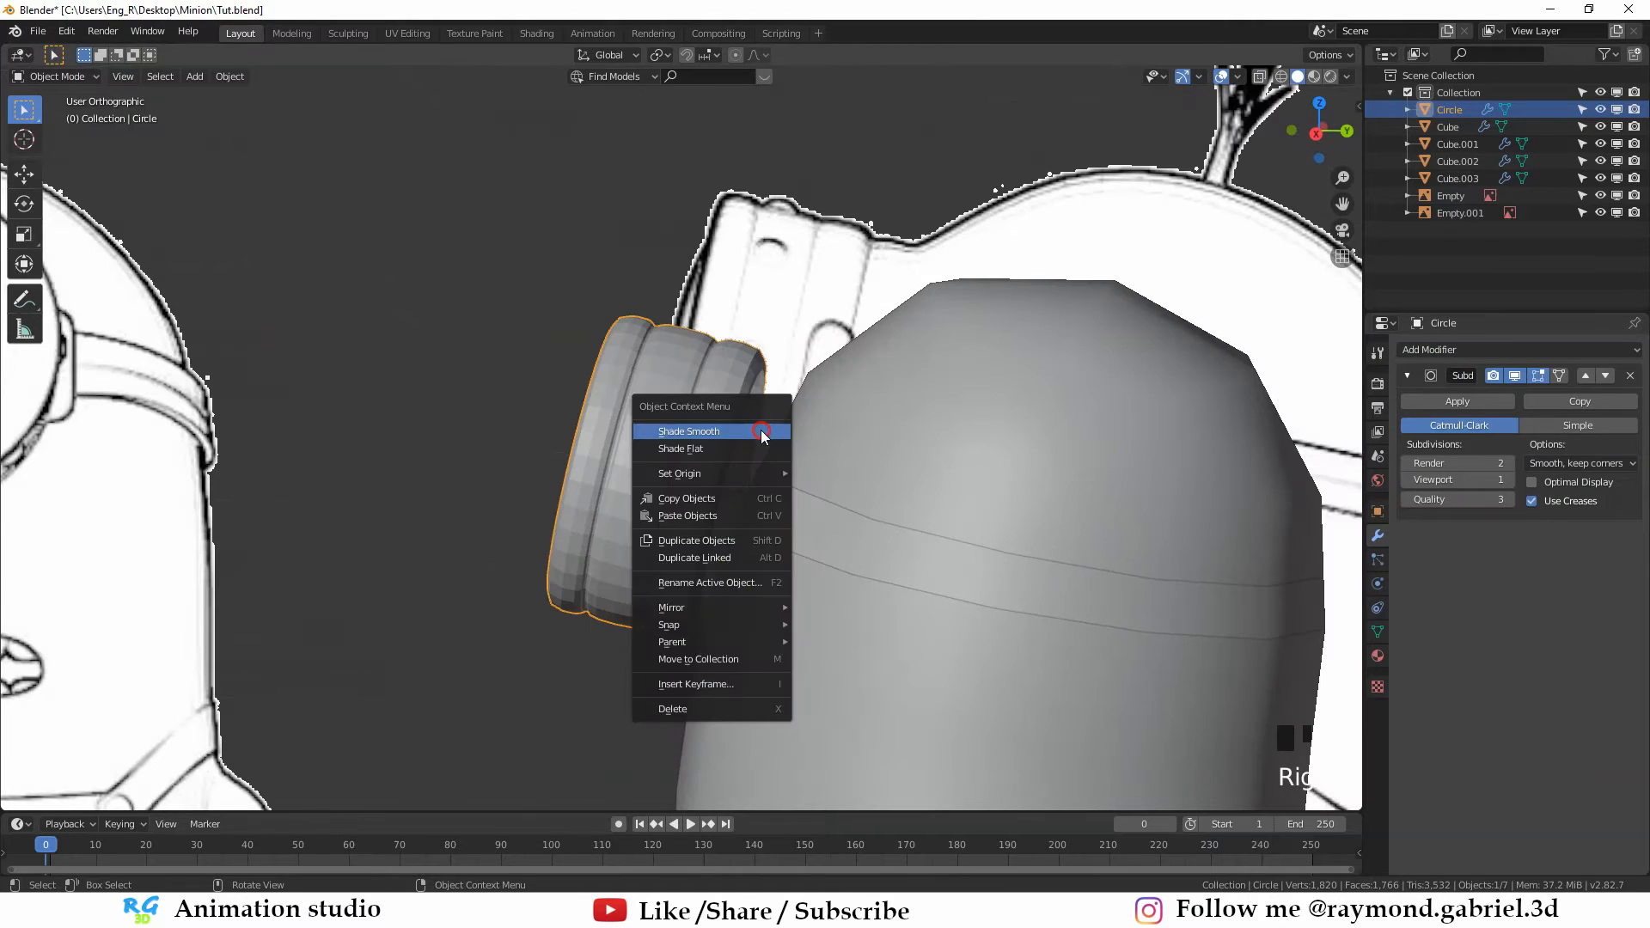
{"action": "left_click", "coordinate": [687, 431]}
Scale the goggle up to about 1.035 and move it to match the reference drawing in the right side view
{"action": "key", "text": "KP_3"}
{"action": "key", "text": "s"}
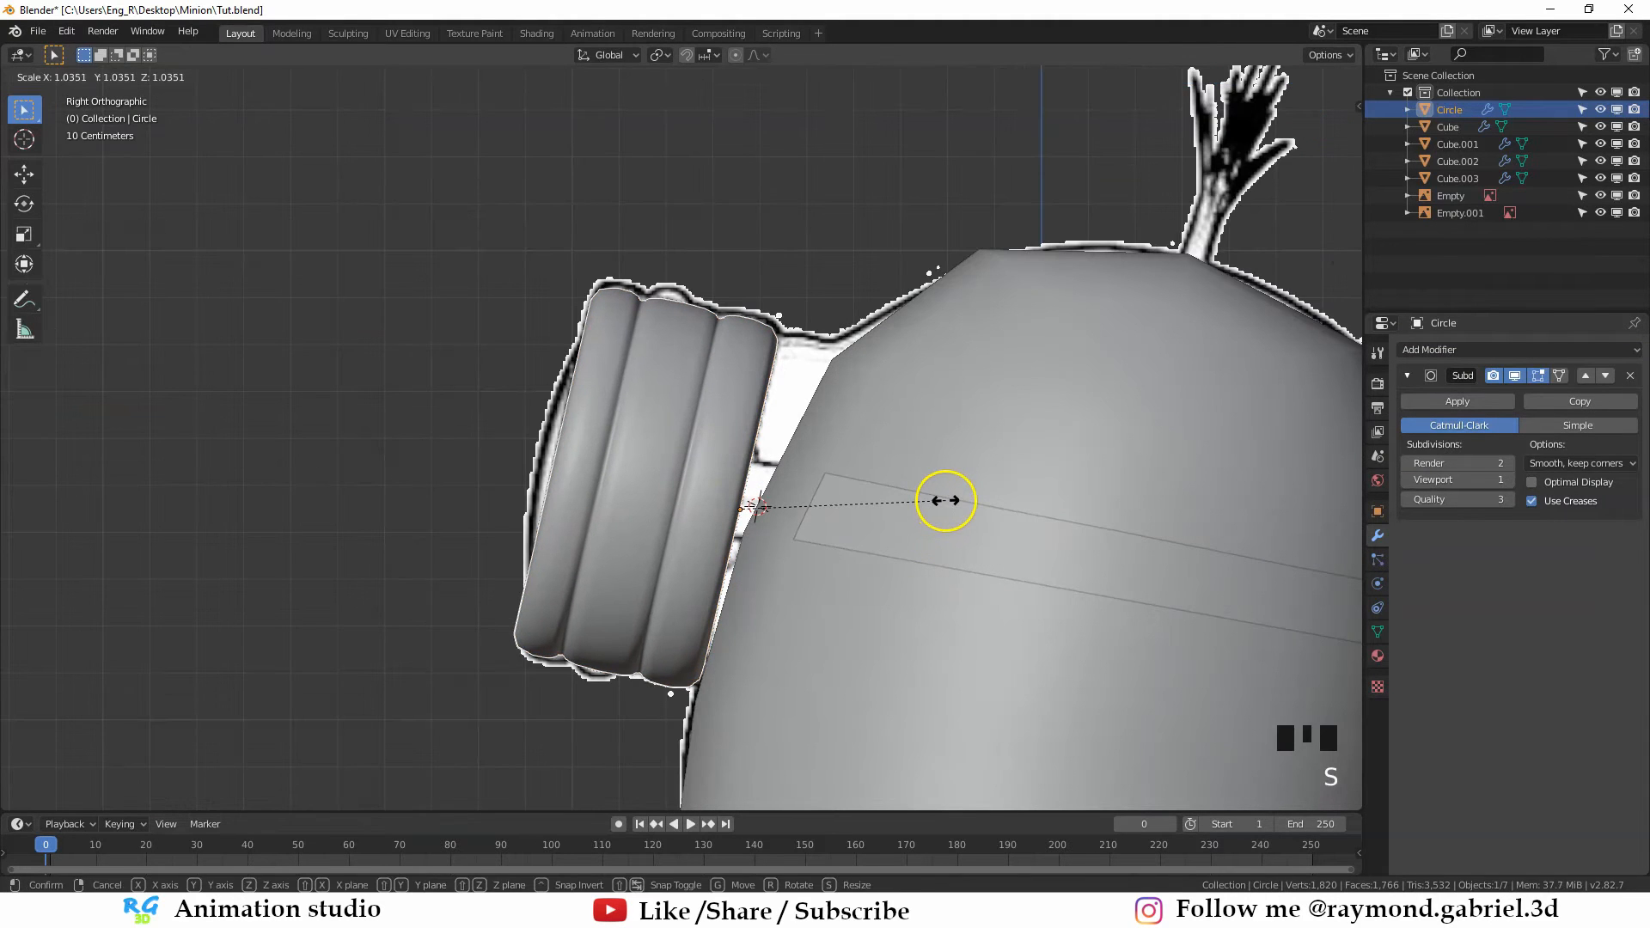
{"action": "left_click", "coordinate": [947, 499]}
{"action": "key", "text": "g"}
{"action": "left_click", "coordinate": [952, 496]}
{"action": "middle_click_drag", "start_coordinate": [952, 495], "coordinate": [481, 270]}
Select every other face of the goggle's wide middle band using a face loop selection and Checker Deselect
{"action": "key", "text": "Tab"}
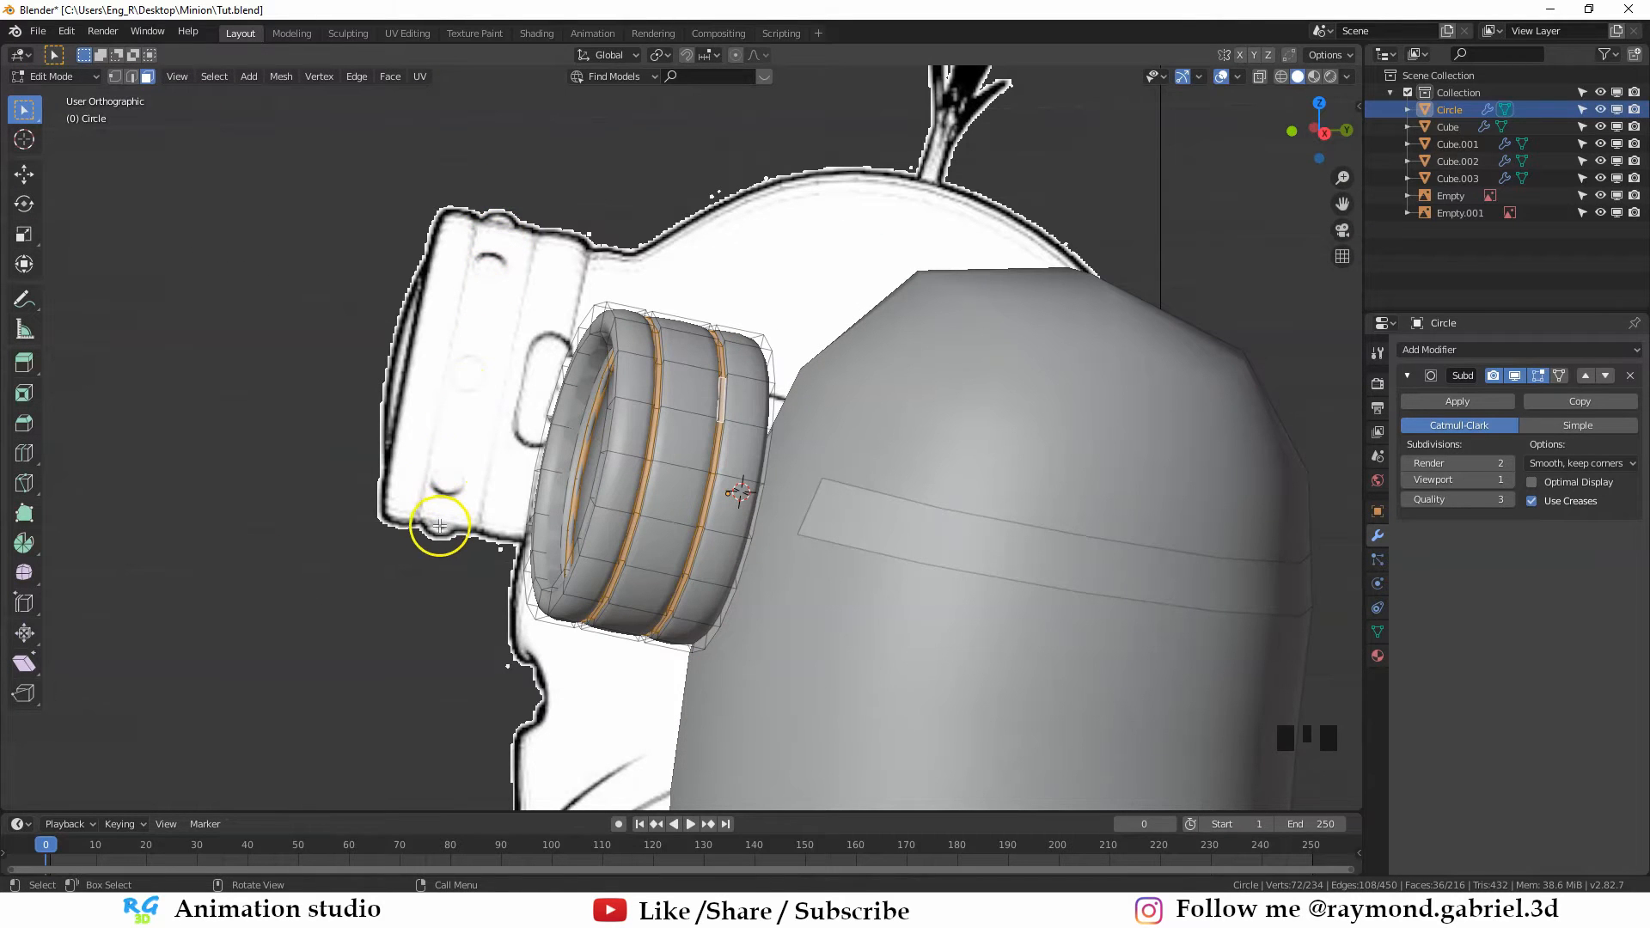
{"action": "key", "text": "3"}
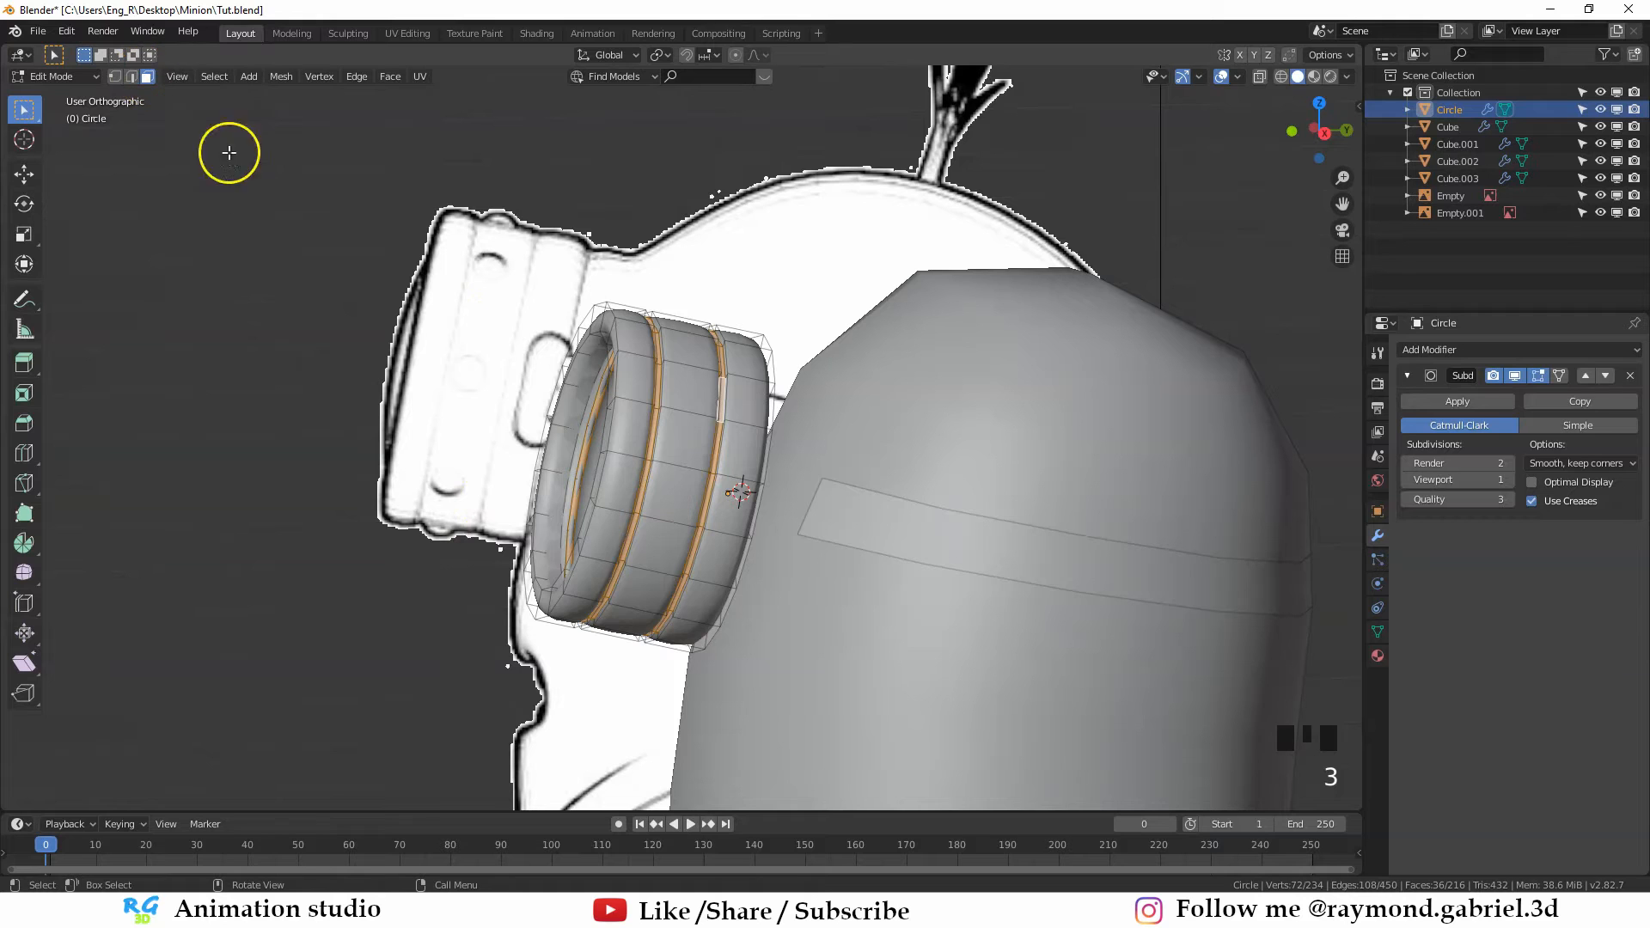
{"action": "key", "text": "alt+a"}
{"action": "middle_click_drag", "start_coordinate": [700, 426], "coordinate": [683, 414]}
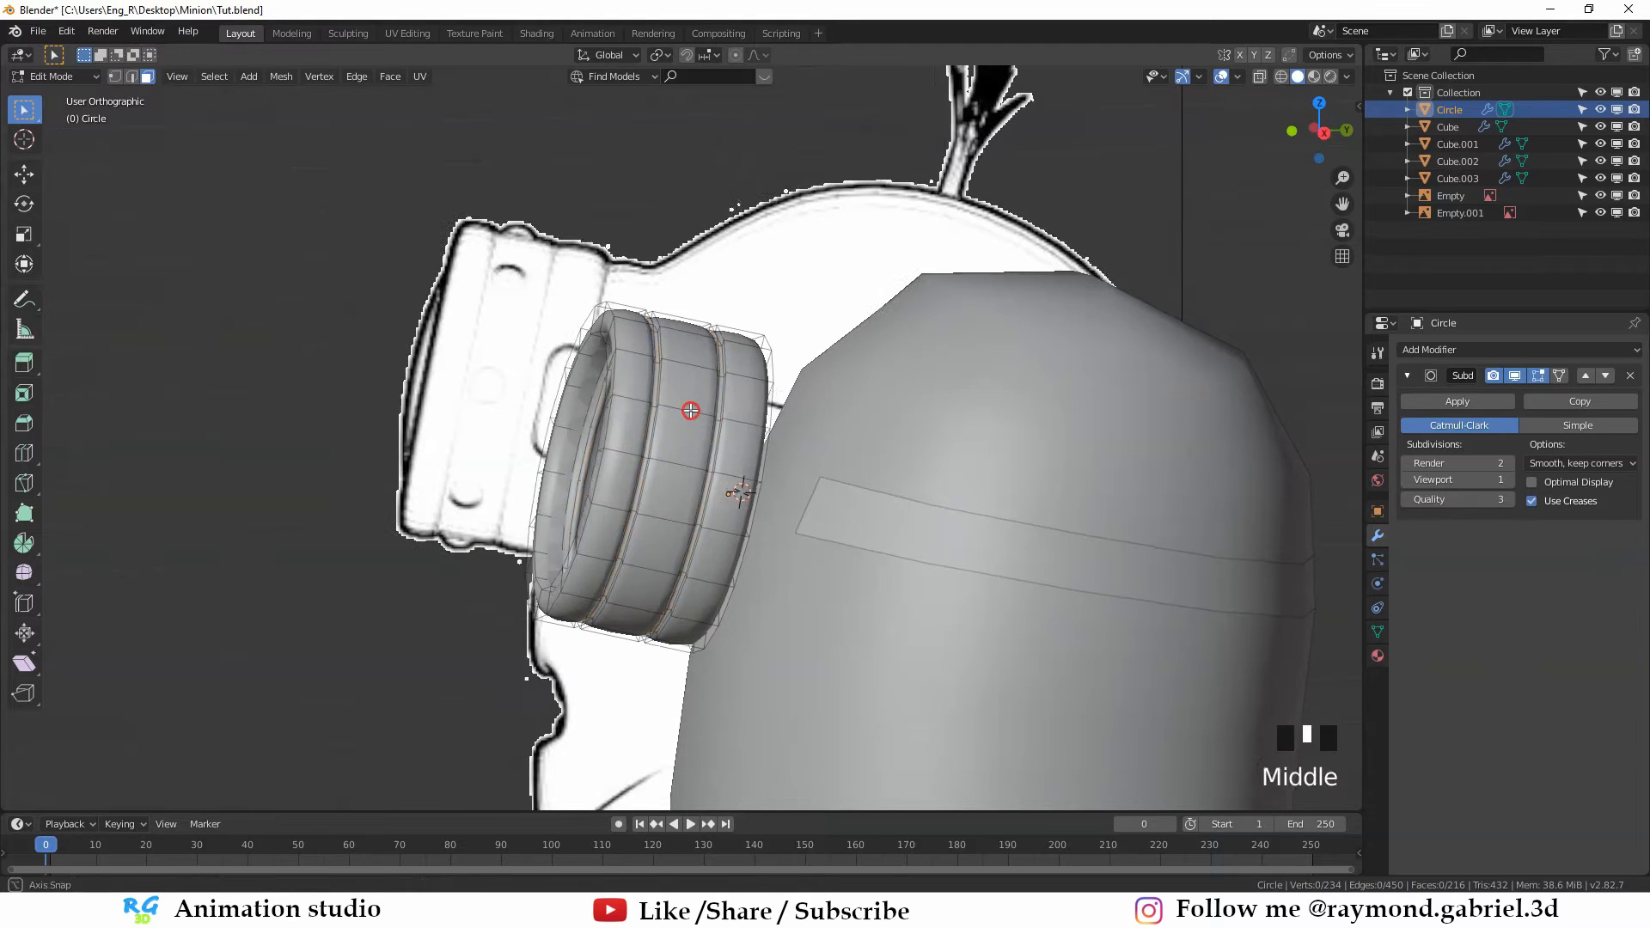
{"action": "scroll", "coordinate": [679, 410], "scroll_direction": "up", "scroll_amount": 2}
{"action": "left_click", "coordinate": [673, 398], "text": "alt"}
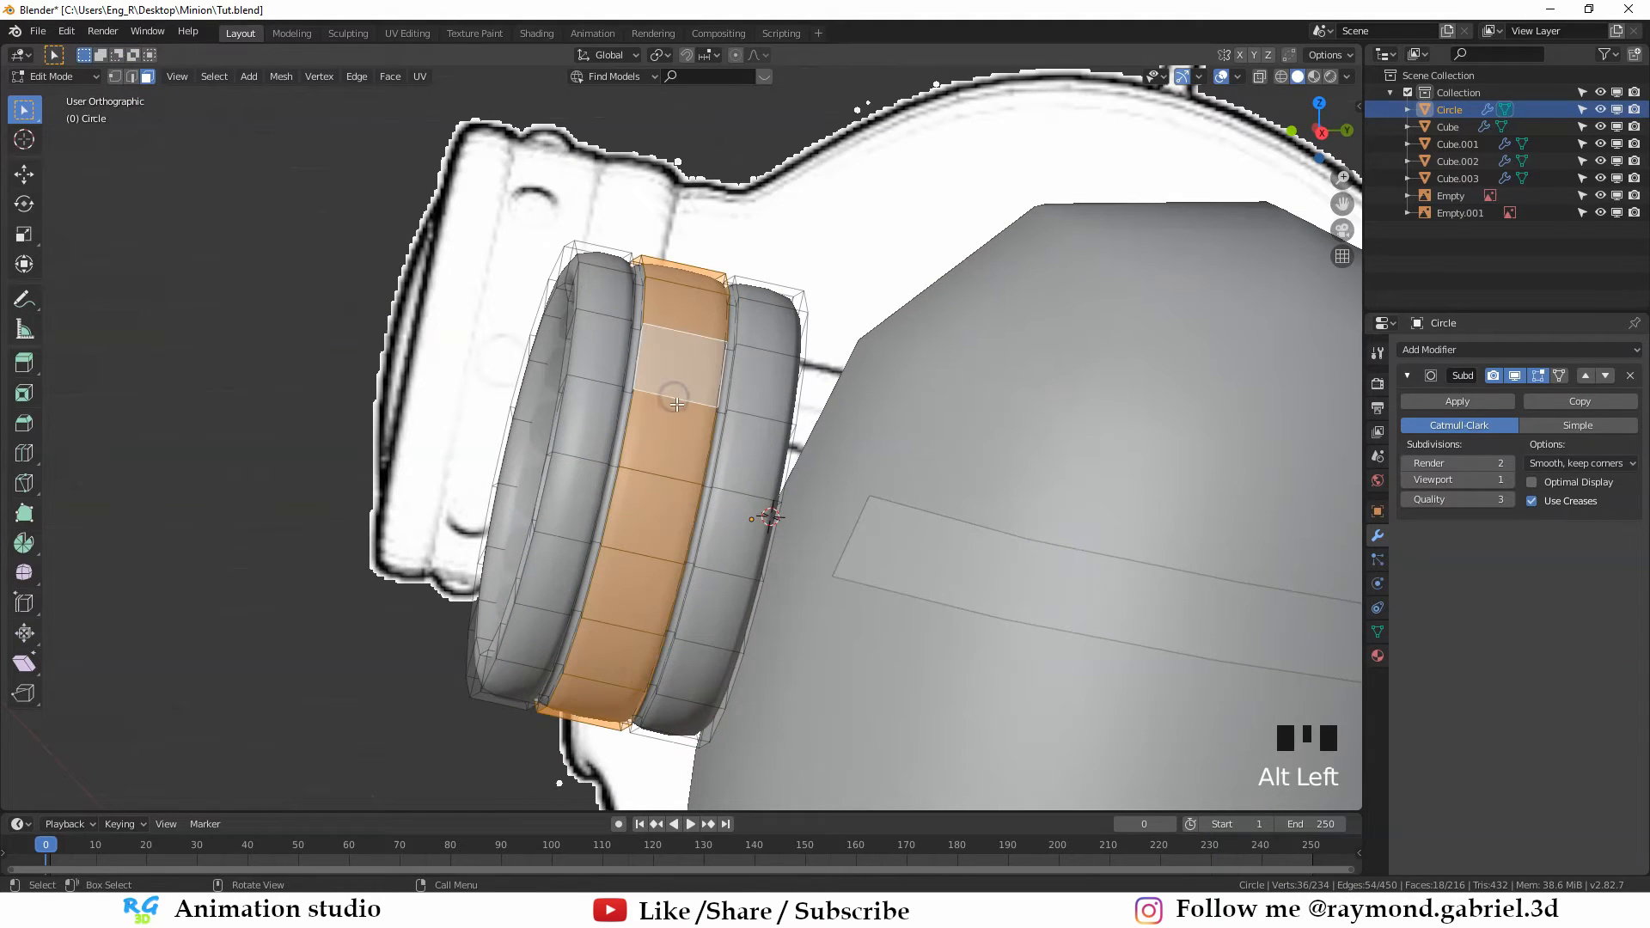
{"action": "scroll", "coordinate": [702, 420], "scroll_direction": "down", "scroll_amount": 1}
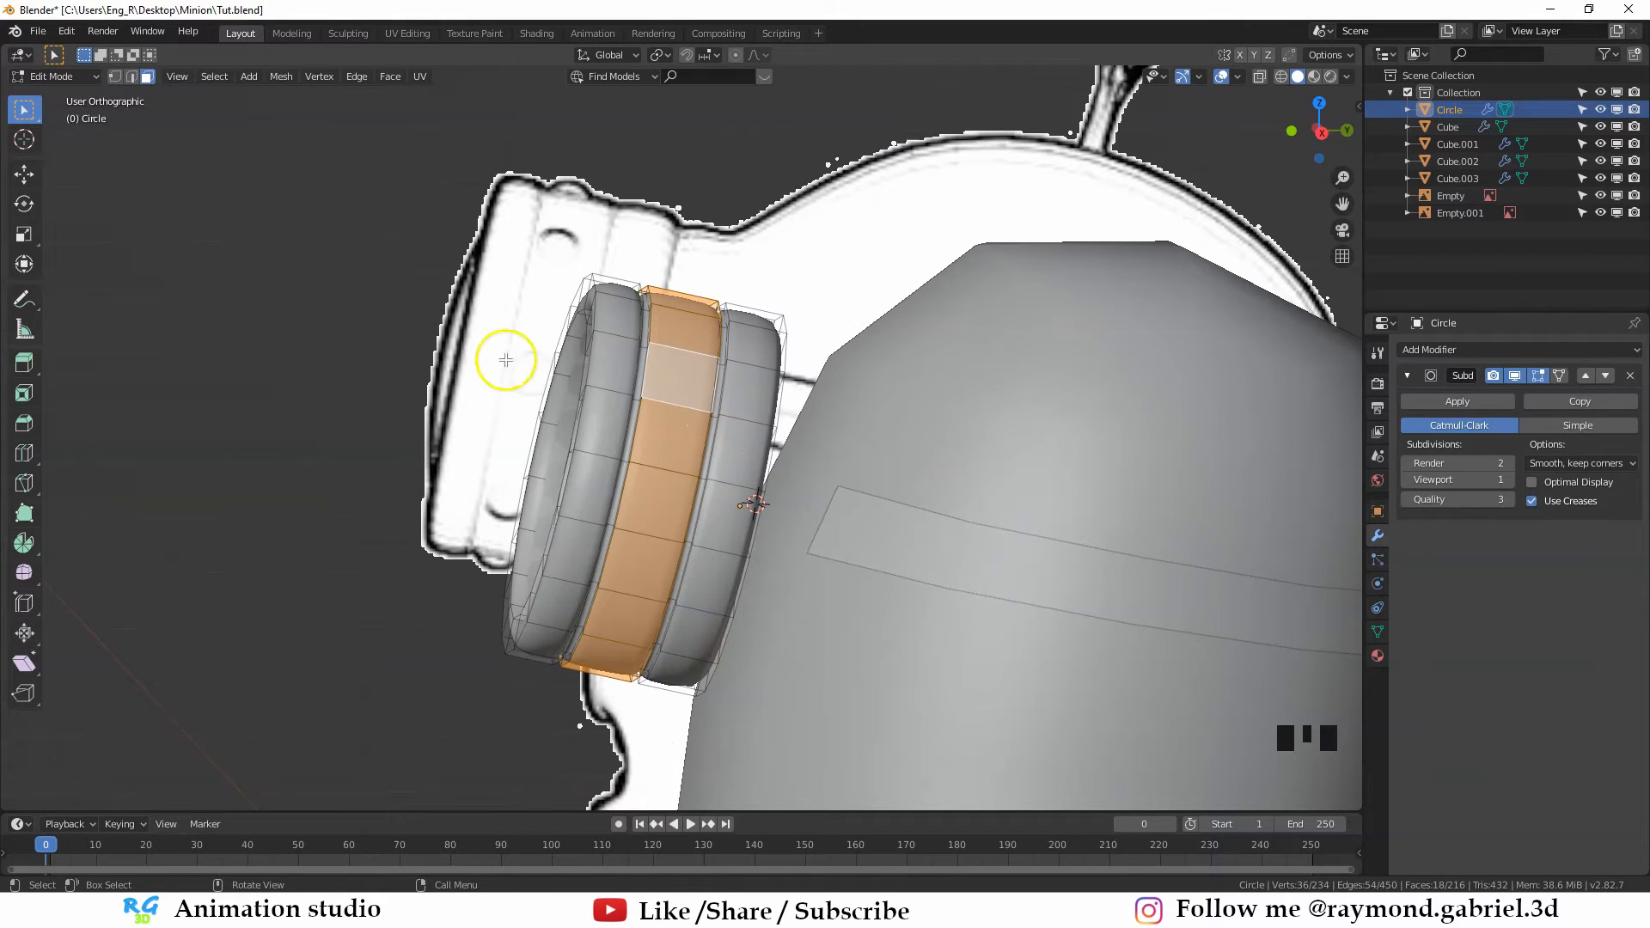
{"action": "left_click", "coordinate": [215, 77]}
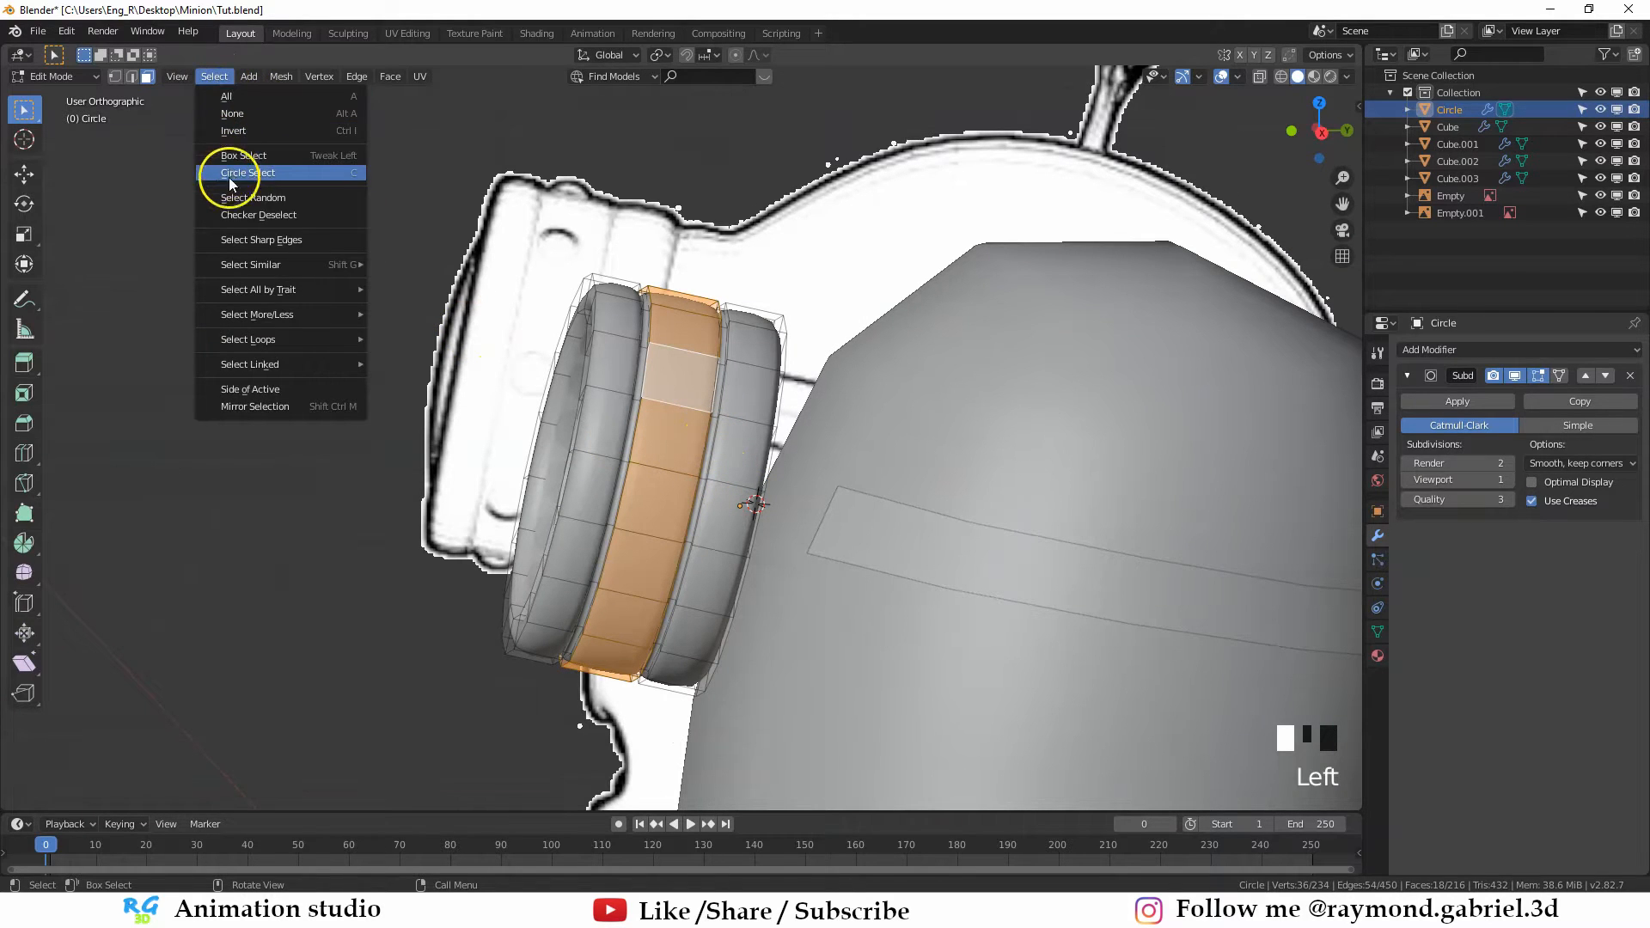
{"action": "left_click", "coordinate": [275, 217]}
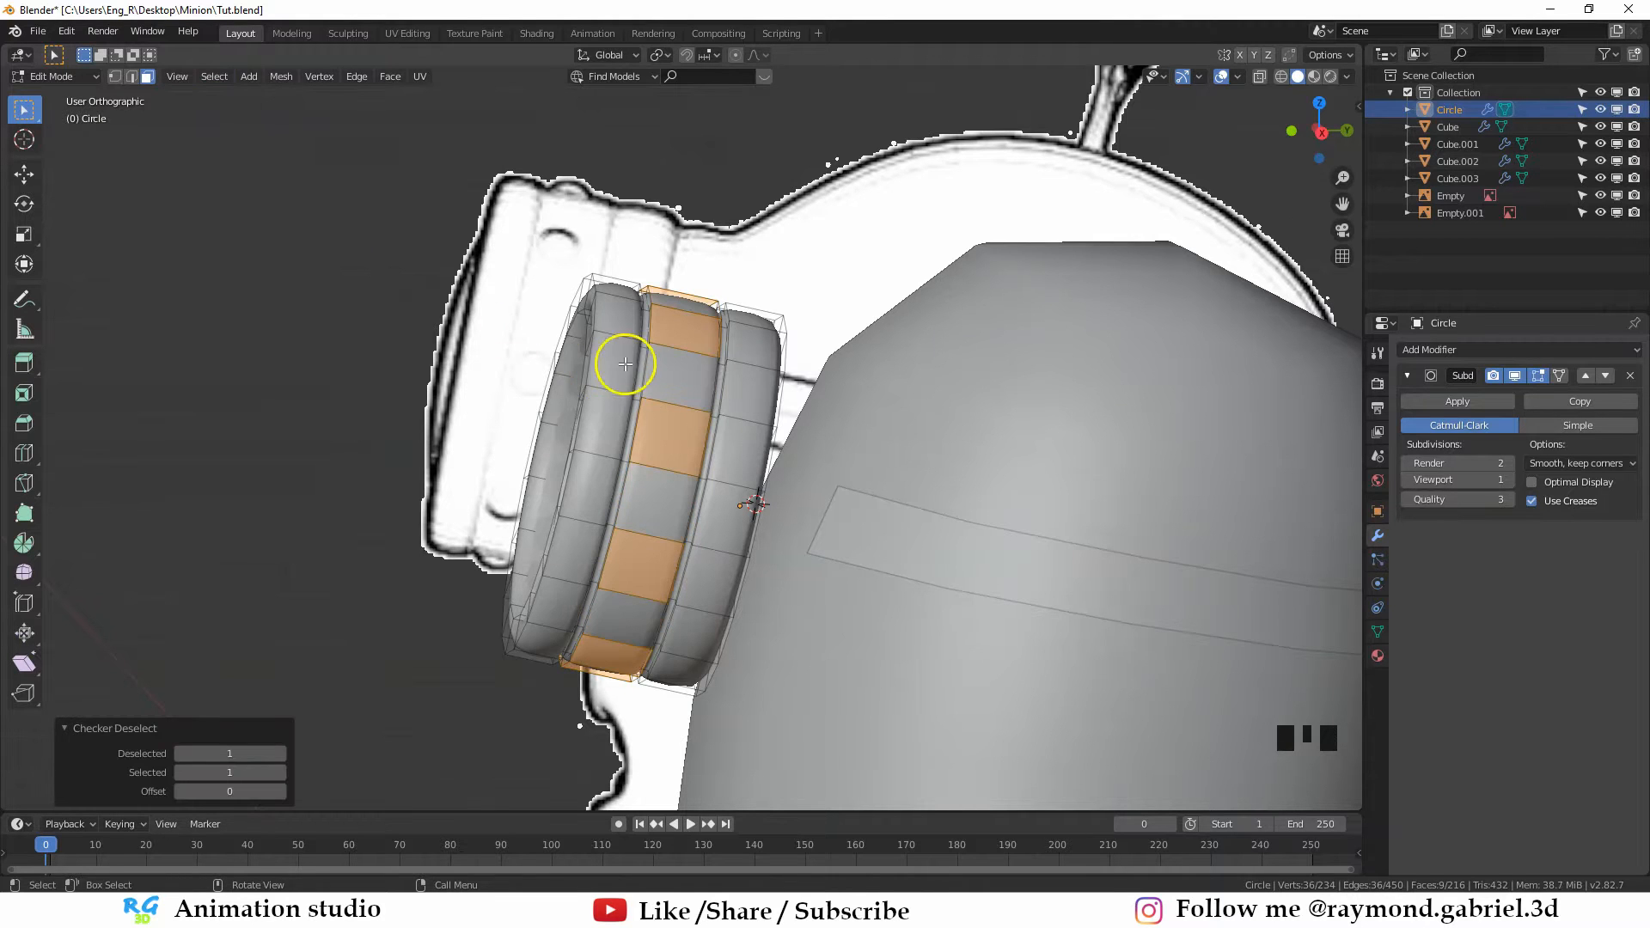
Inset the alternating middle-band faces with a thickness of 0.07631 m
{"action": "mouse_move", "coordinate": [626, 349]}
{"action": "middle_mouse_down"}
{"action": "mouse_move", "coordinate": [702, 413]}
{"action": "mouse_move", "coordinate": [763, 410]}
{"action": "mouse_move", "coordinate": [642, 417]}
{"action": "mouse_move", "coordinate": [673, 412]}
{"action": "middle_mouse_up"}
{"action": "scroll", "coordinate": [962, 595], "scroll_direction": "up", "scroll_amount": 2}
{"action": "key", "text": "i"}
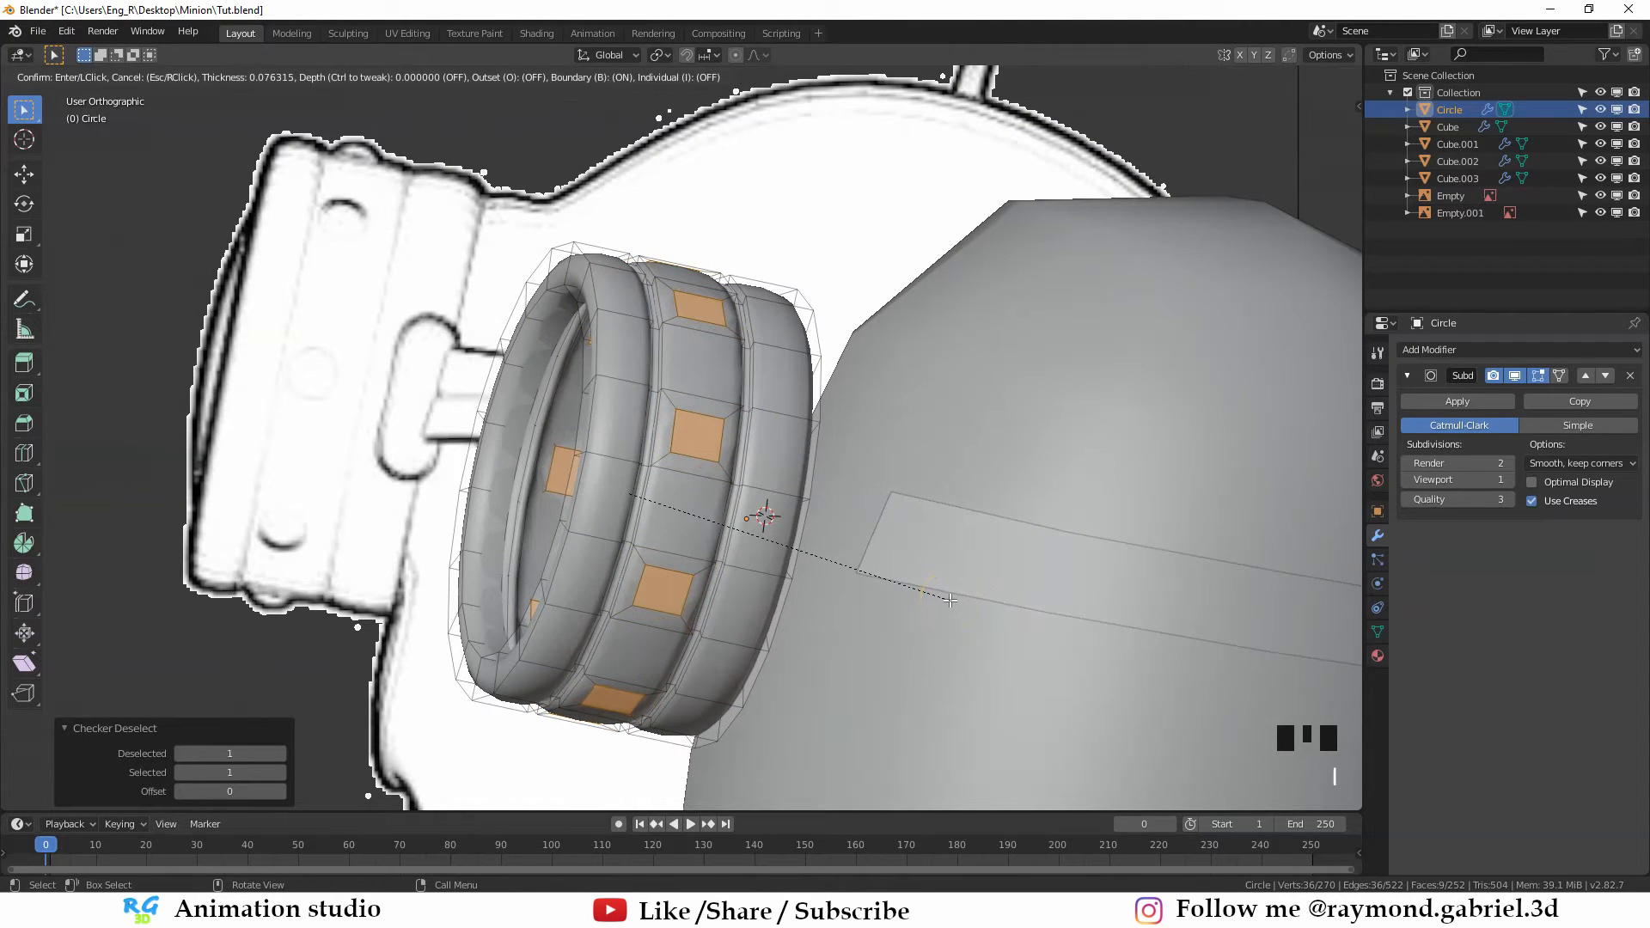
{"action": "left_click", "coordinate": [949, 600]}
Extrude the inset faces along their normals by about 0.04 to form raised studs, and clear the selection
{"action": "middle_click_drag", "start_coordinate": [945, 597], "coordinate": [818, 520]}
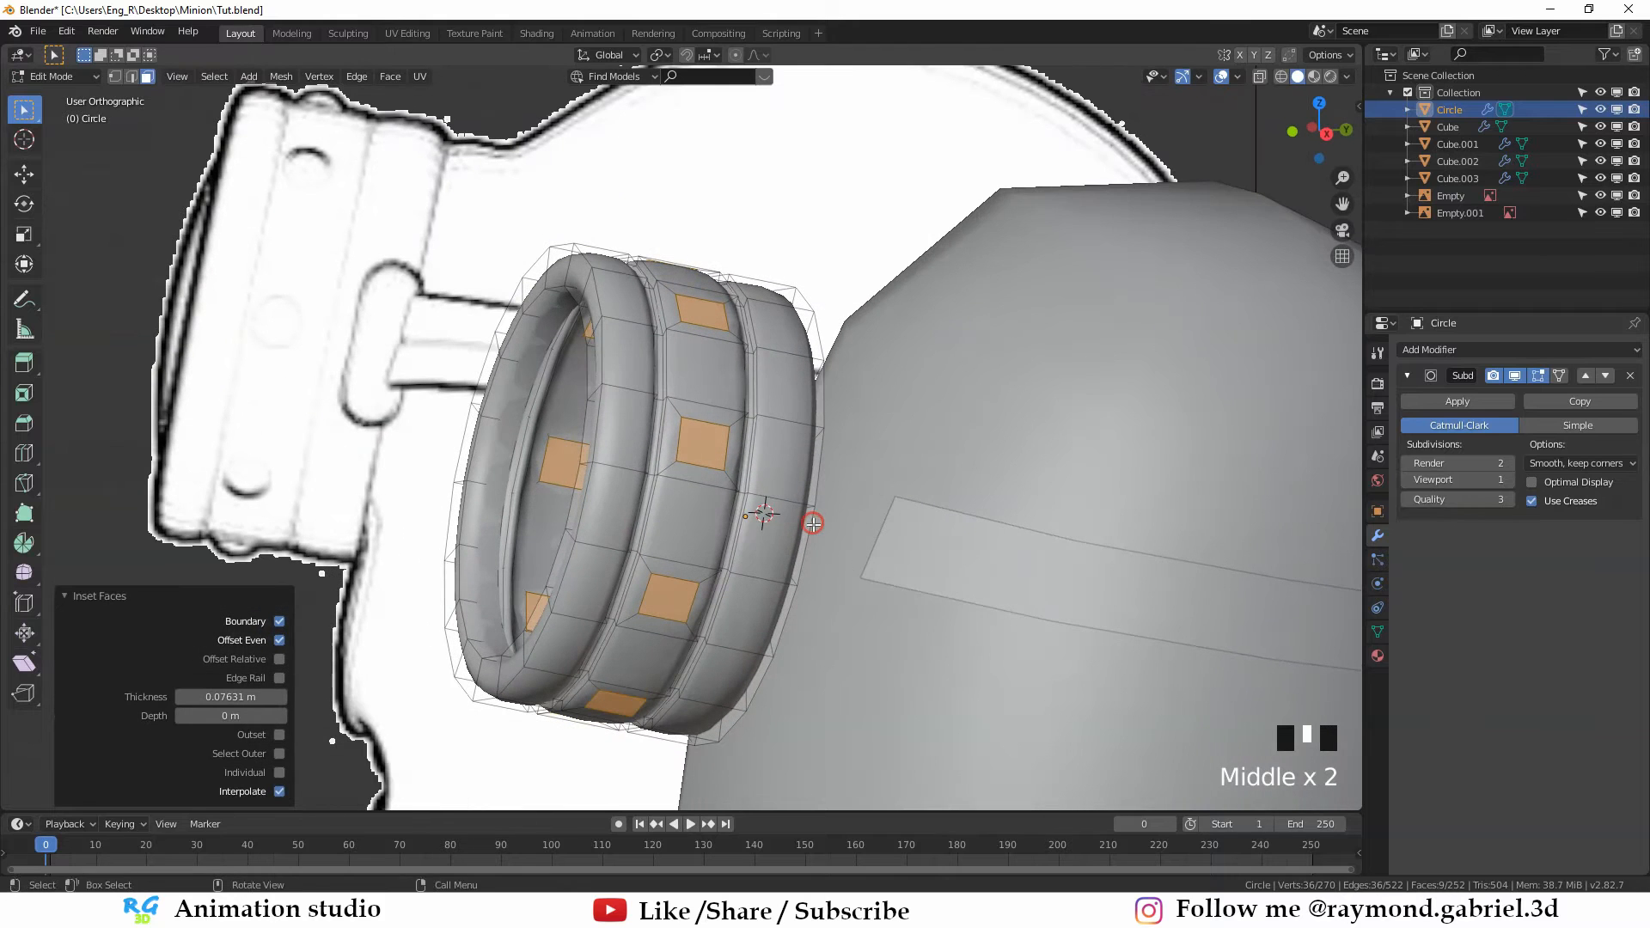
{"action": "key", "text": "alt+e"}
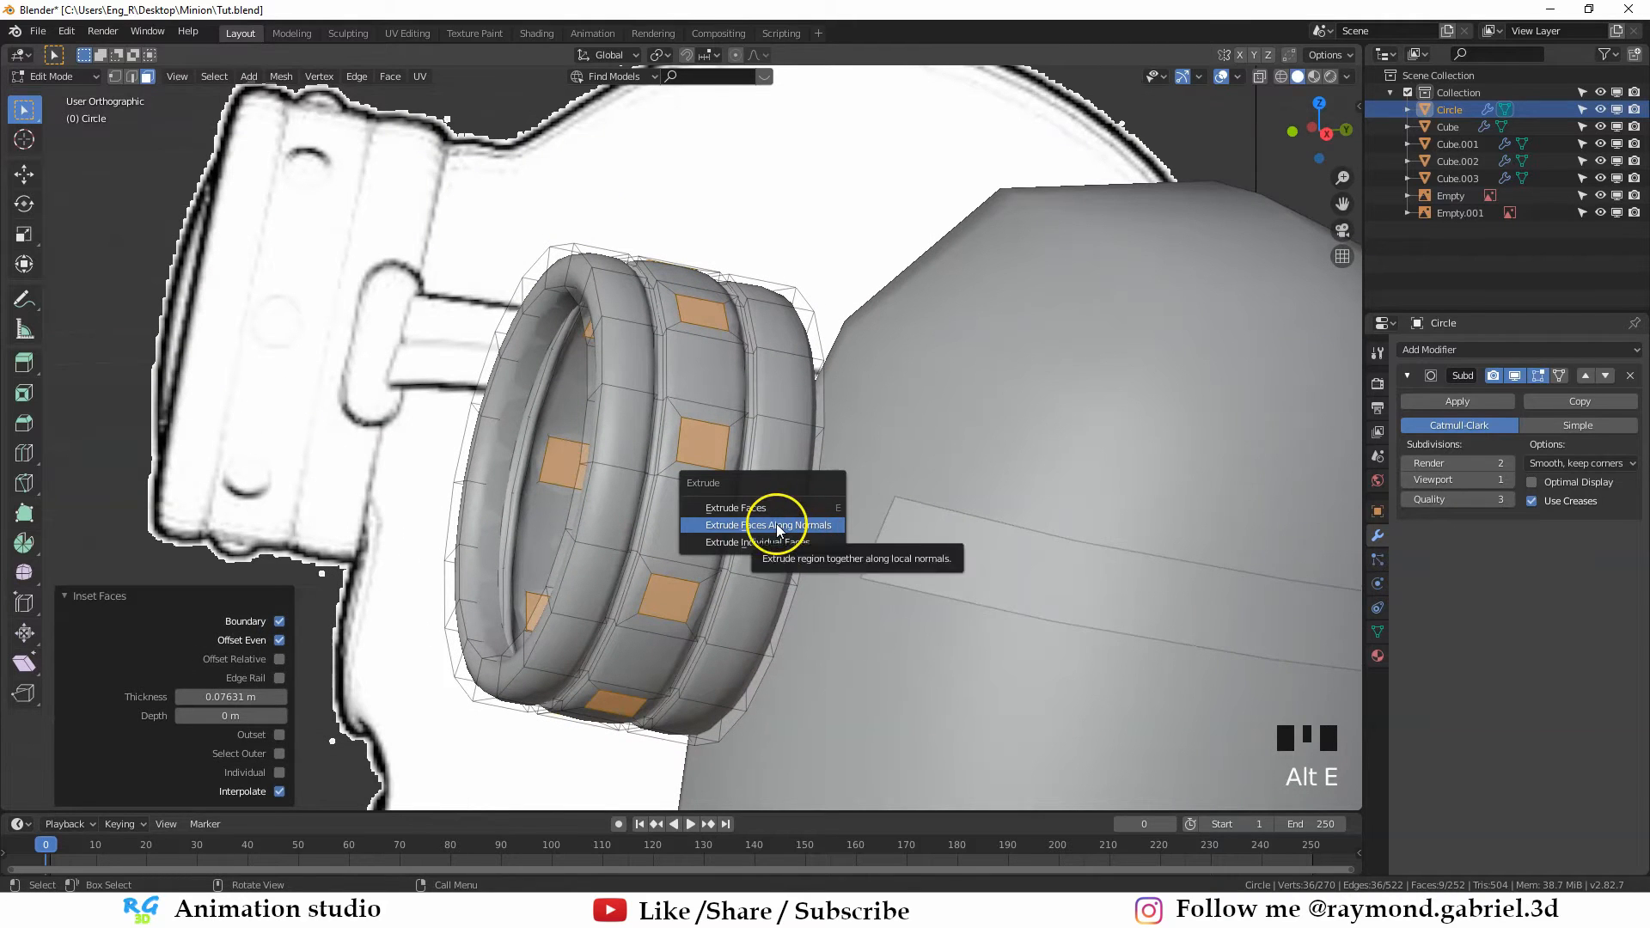
{"action": "left_click", "coordinate": [773, 524]}
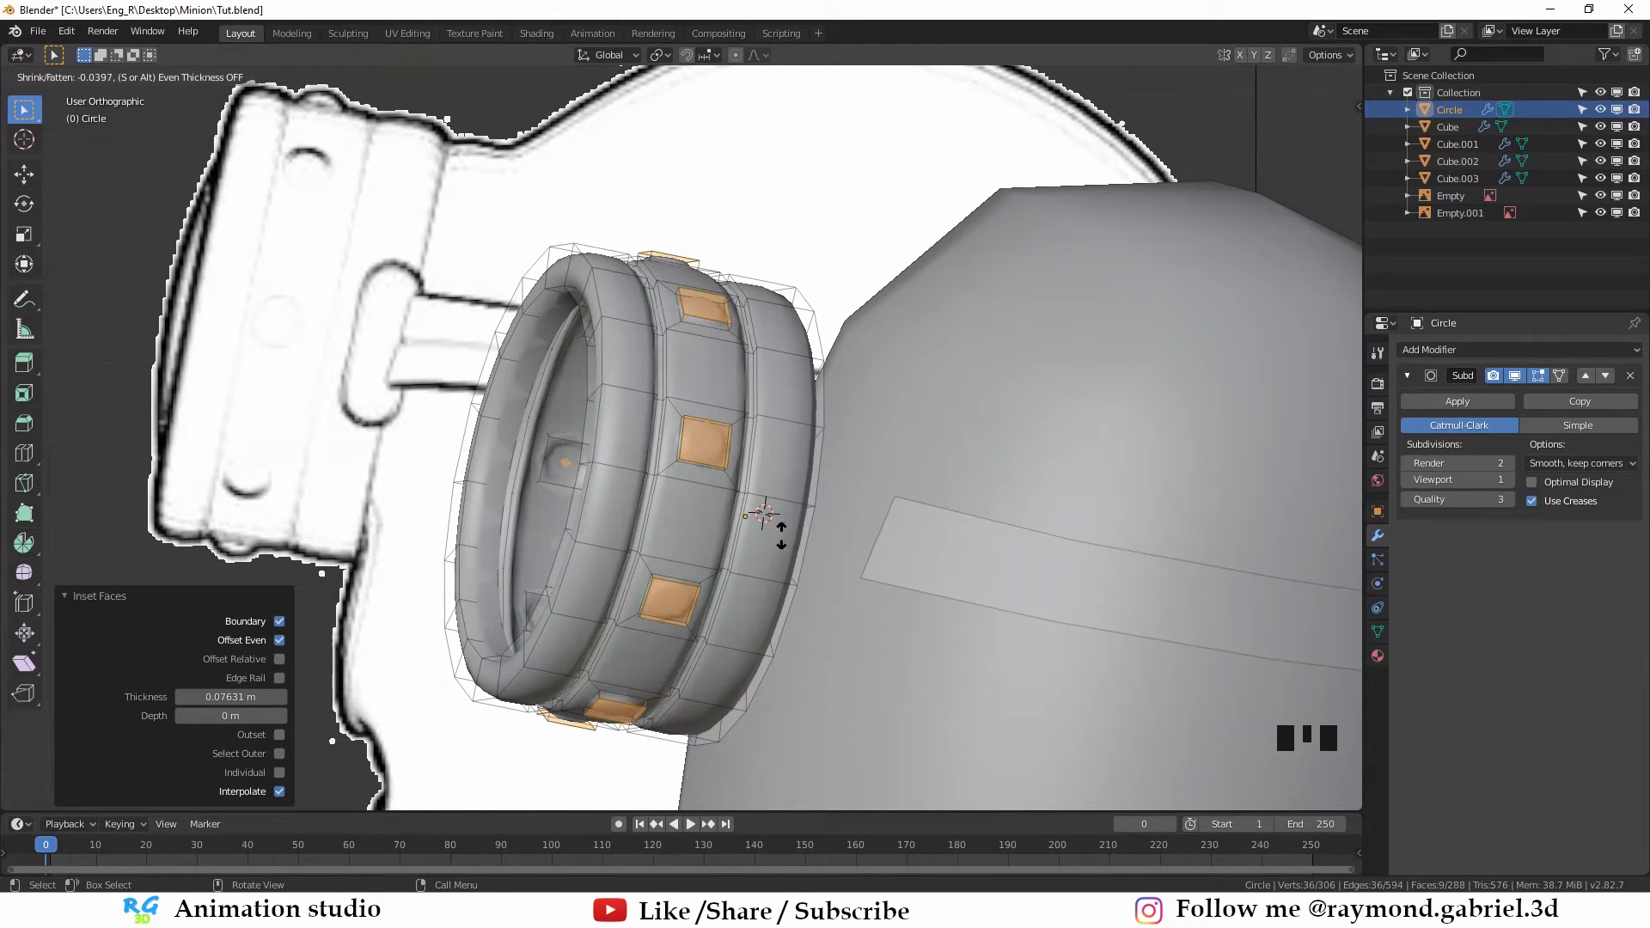
{"action": "left_click", "coordinate": [781, 540]}
{"action": "middle_click_drag", "start_coordinate": [781, 540], "coordinate": [807, 423]}
{"action": "left_click", "coordinate": [928, 574]}
Add two loop cuts on the goggle's front rim, one near its inner edge and one near its outer edge, to sharpen it
{"action": "scroll", "coordinate": [807, 424], "scroll_direction": "up", "scroll_amount": 2}
{"action": "scroll", "coordinate": [809, 423], "scroll_direction": "down", "scroll_amount": 1}
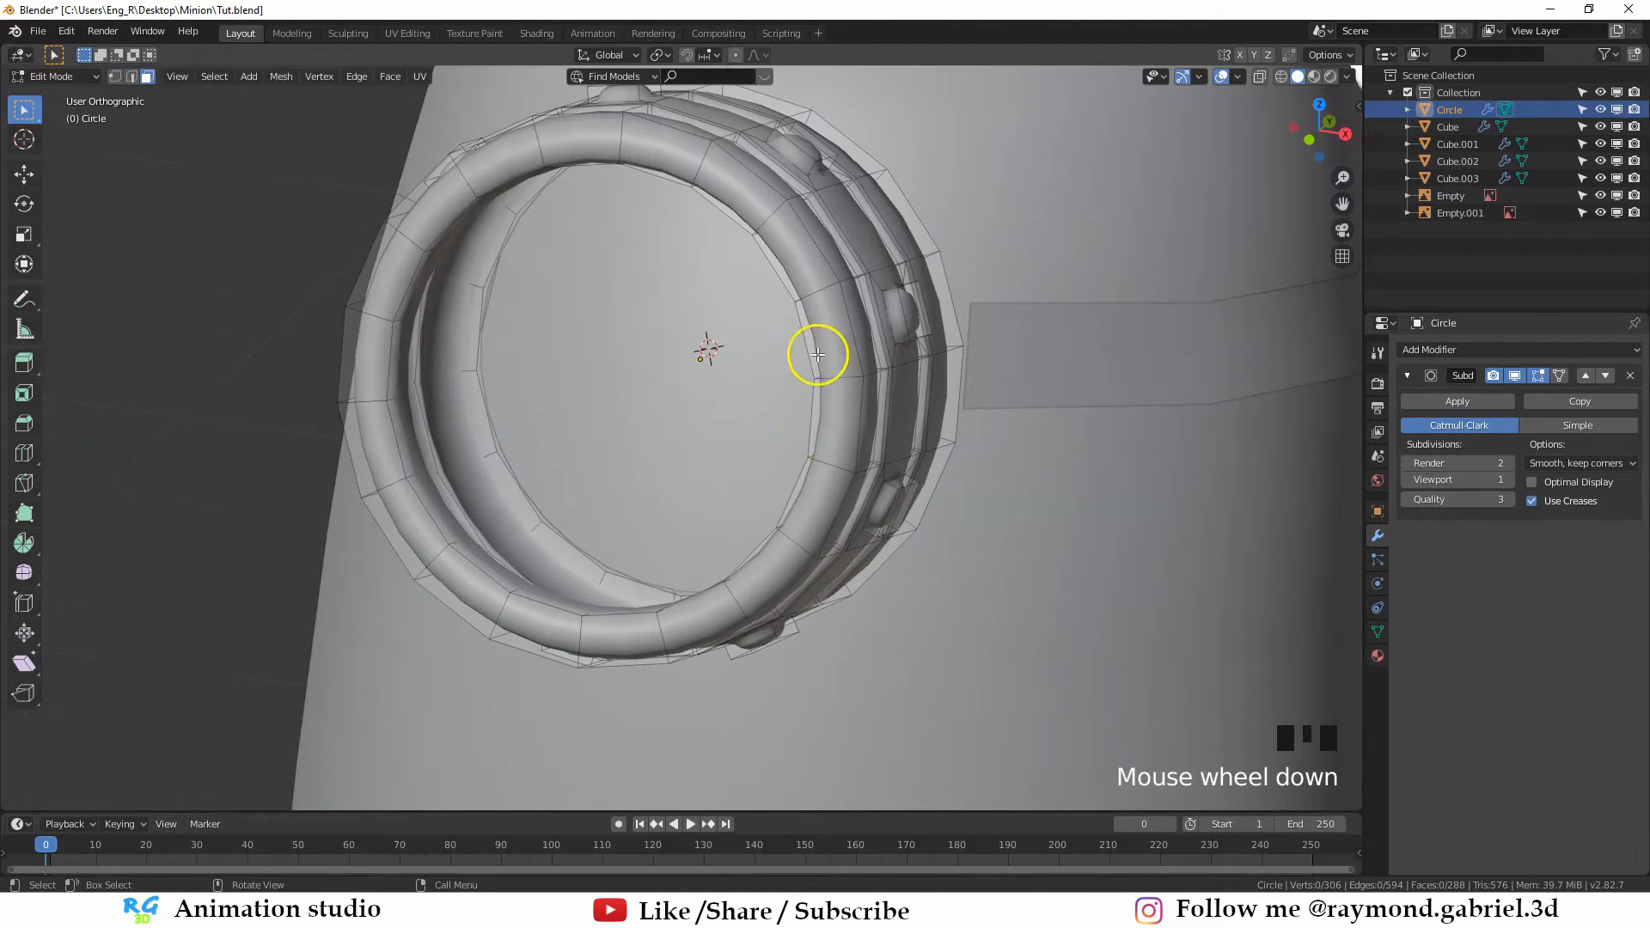
{"action": "key", "text": "ctrl+r"}
{"action": "left_click", "coordinate": [831, 381]}
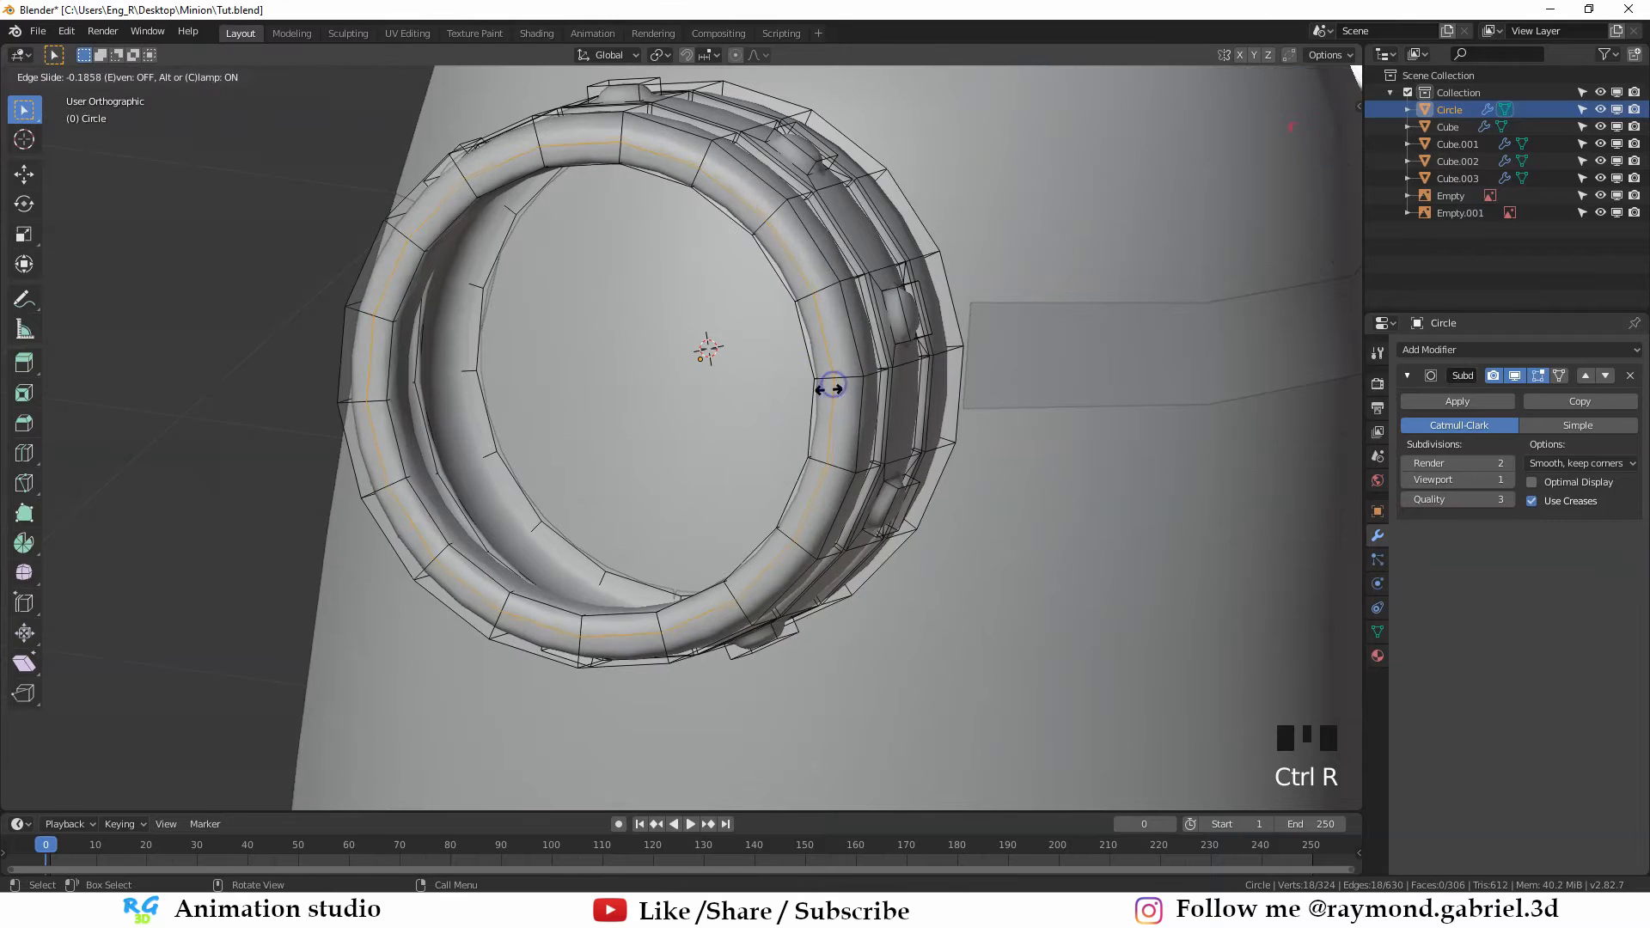
{"action": "left_click", "coordinate": [814, 392]}
{"action": "middle_click_drag", "start_coordinate": [814, 392], "coordinate": [616, 406]}
{"action": "key", "text": "ctrl+r"}
{"action": "left_click", "coordinate": [831, 377]}
{"action": "left_click", "coordinate": [840, 375]}
{"action": "scroll", "coordinate": [868, 371], "scroll_direction": "down", "scroll_amount": 1}
{"action": "key", "text": "Tab"}
{"action": "scroll", "coordinate": [498, 369], "scroll_direction": "up", "scroll_amount": 2}
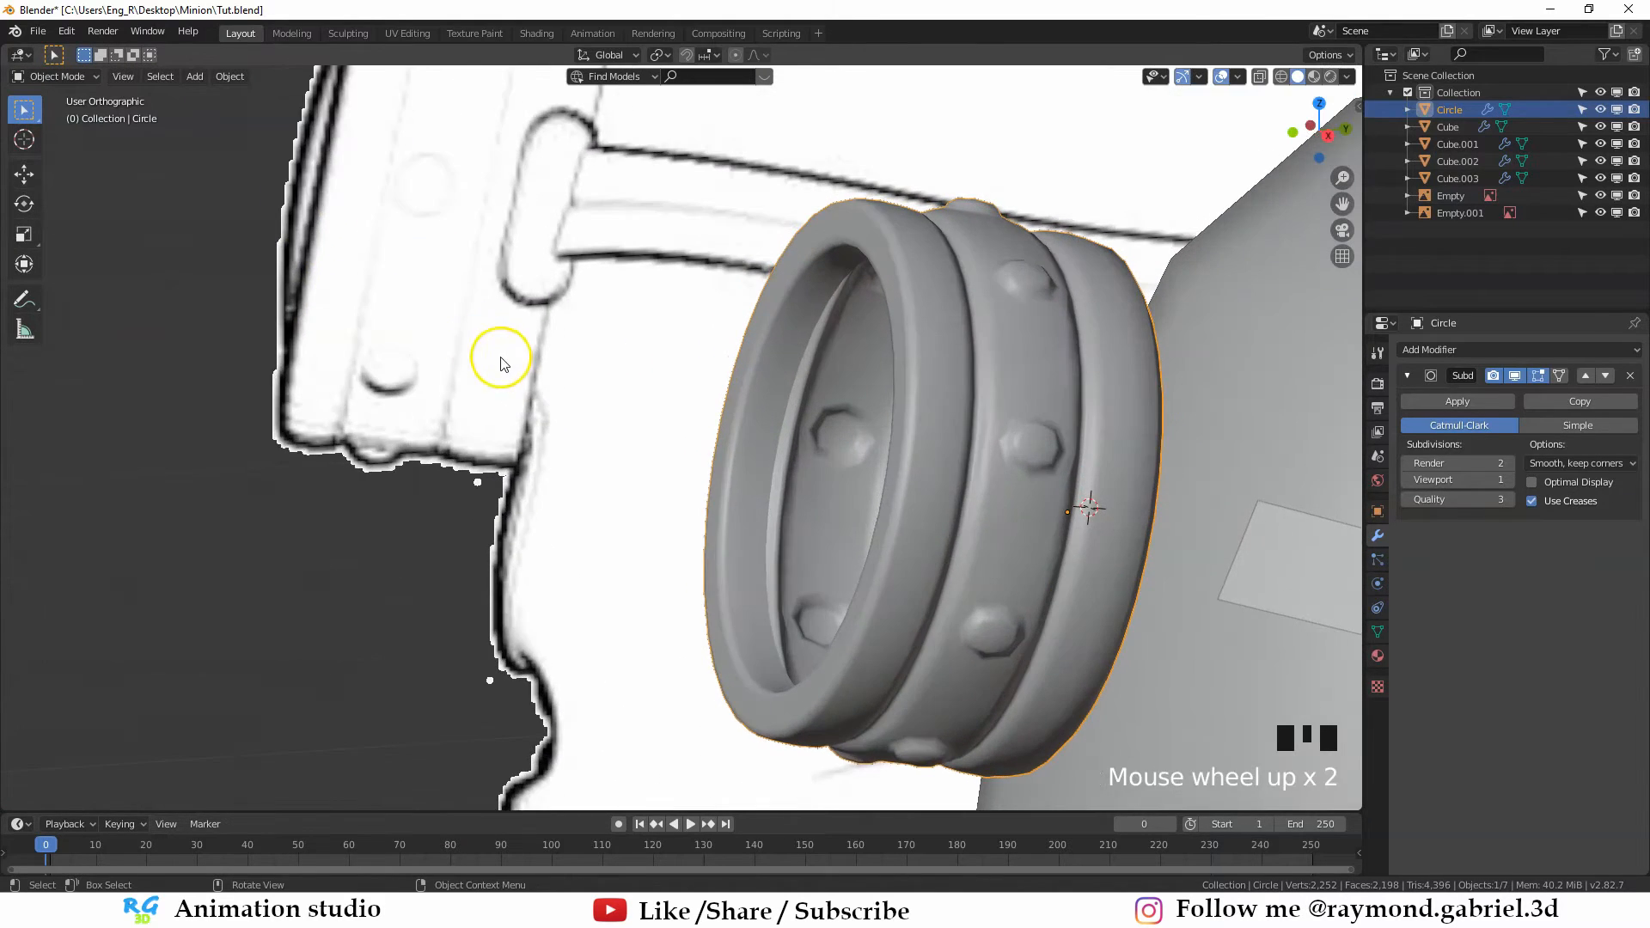
Select the inner edge loop of the goggle's front rim in Edit Mode and enable the Subdivision modifier's on-cage display
{"action": "middle_click_drag", "start_coordinate": [498, 369], "coordinate": [854, 442]}
{"action": "key", "text": "Tab"}
{"action": "middle_click_drag", "start_coordinate": [706, 464], "coordinate": [559, 450], "text": "shift"}
{"action": "key", "text": "1"}
{"action": "scroll", "coordinate": [634, 482], "scroll_direction": "up", "scroll_amount": 1}
{"action": "left_click", "coordinate": [559, 452], "text": "alt"}
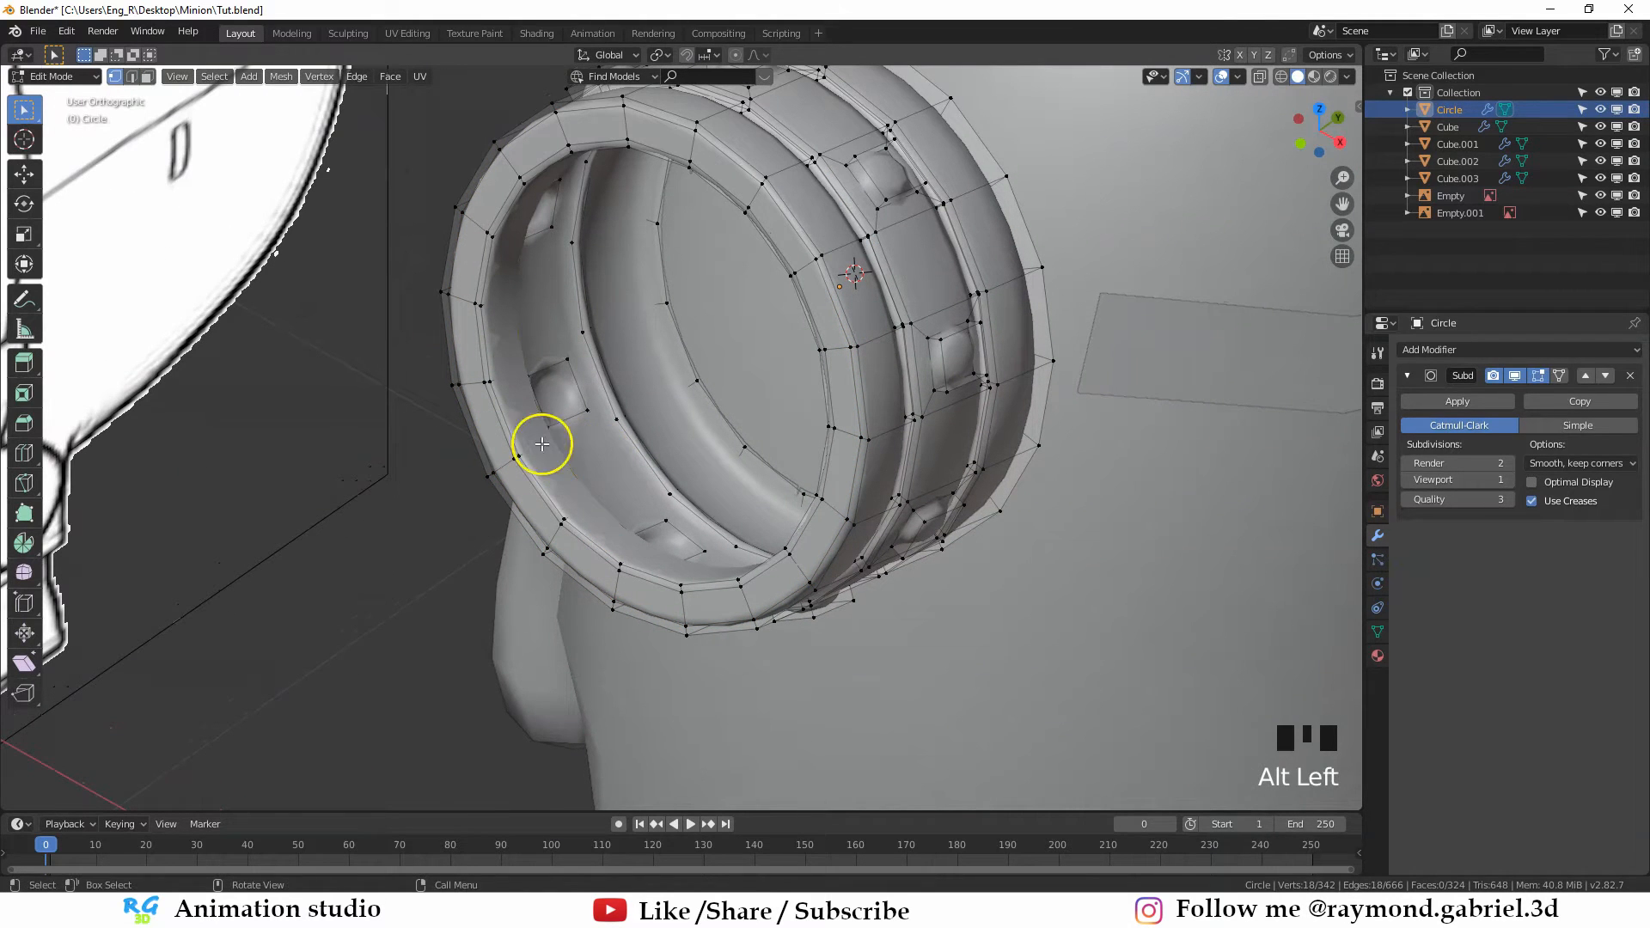
{"action": "scroll", "coordinate": [549, 452], "scroll_direction": "down", "scroll_amount": 2}
{"action": "scroll", "coordinate": [565, 441], "scroll_direction": "down", "scroll_amount": 1}
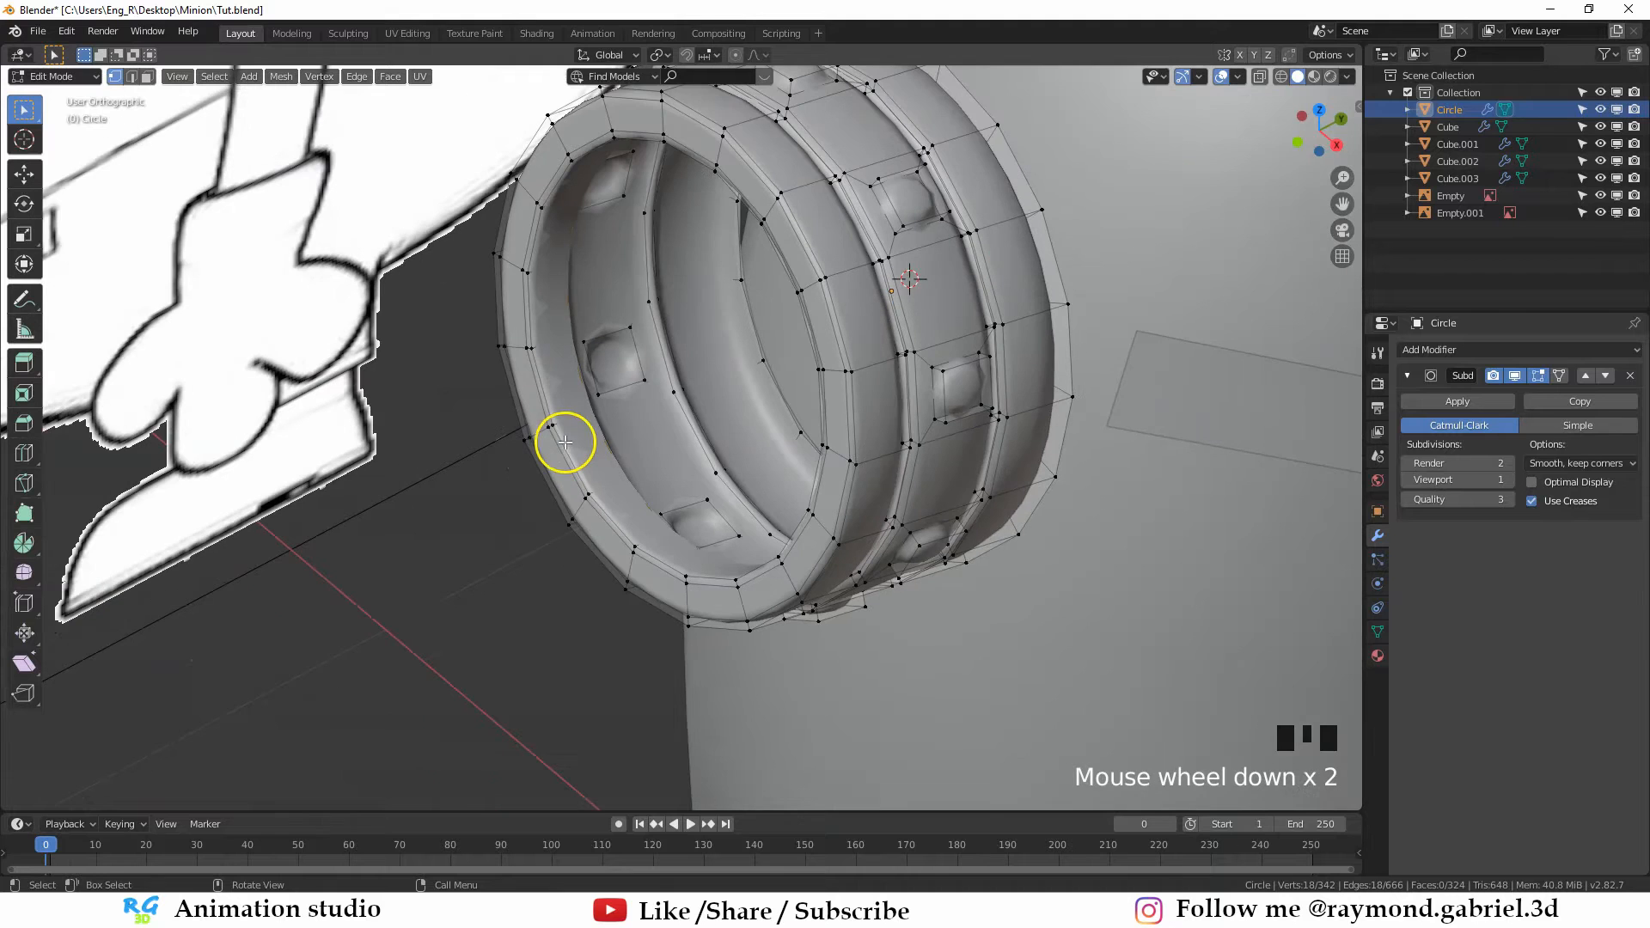
{"action": "middle_click_drag", "start_coordinate": [692, 374], "coordinate": [601, 455], "text": "shift"}
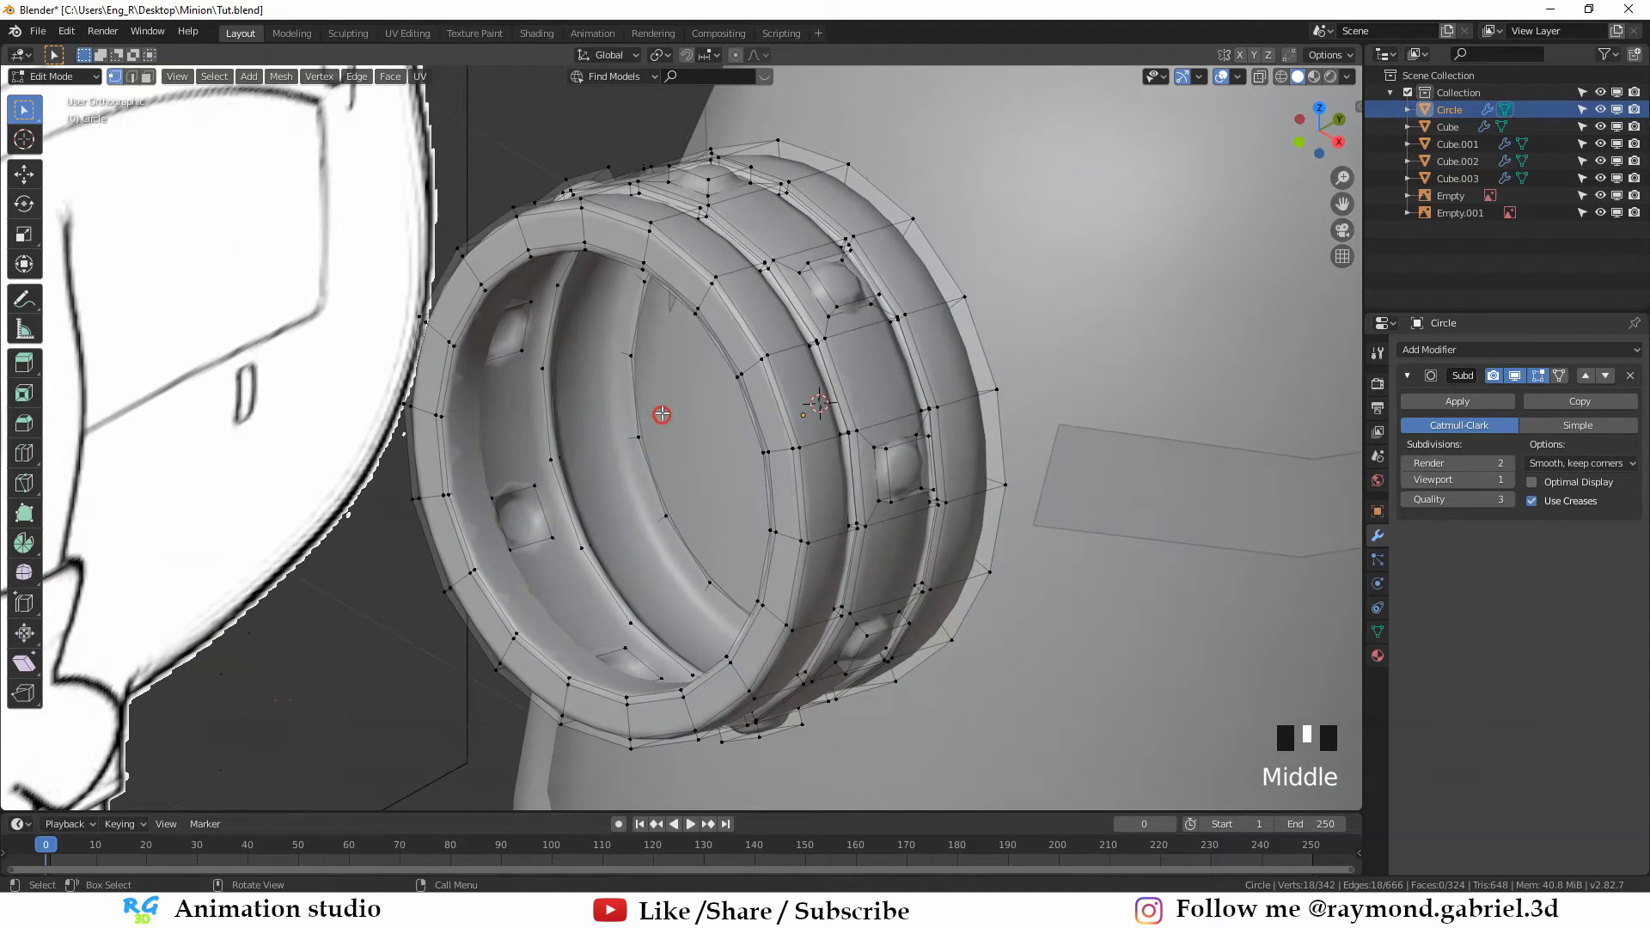
{"action": "left_click", "coordinate": [1560, 375]}
{"action": "scroll", "coordinate": [616, 520], "scroll_direction": "up", "scroll_amount": 1}
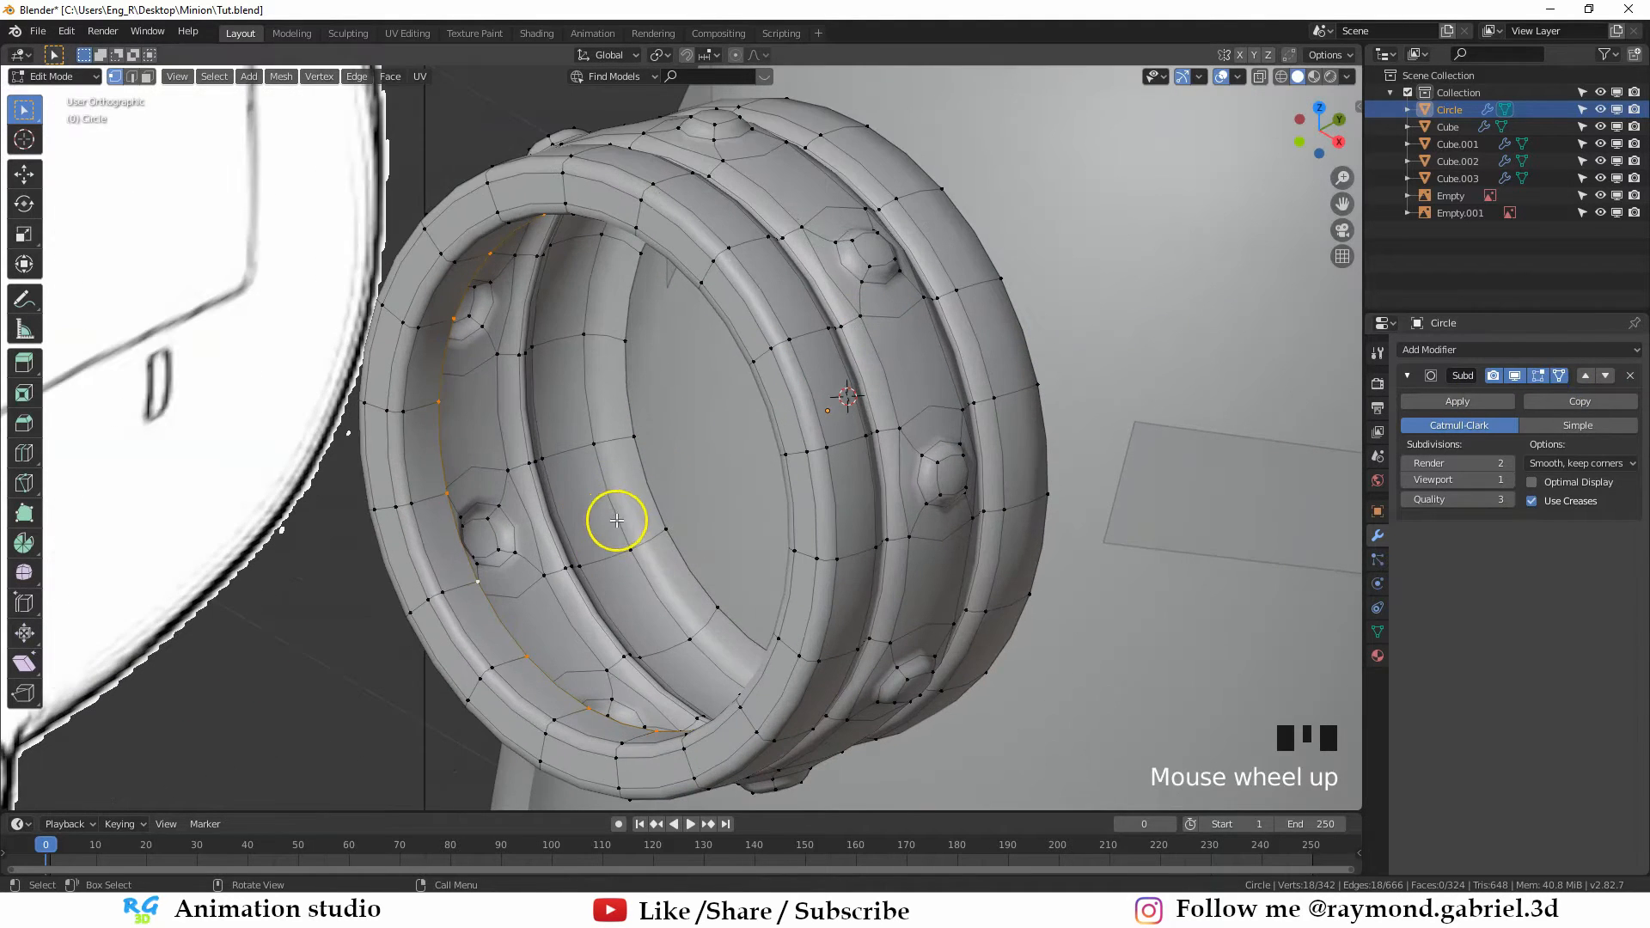
Extrude the selected rim loop in place and scale the new ring inward to start the goggle's lens surface
{"action": "middle_click_drag", "start_coordinate": [469, 506], "coordinate": [652, 512]}
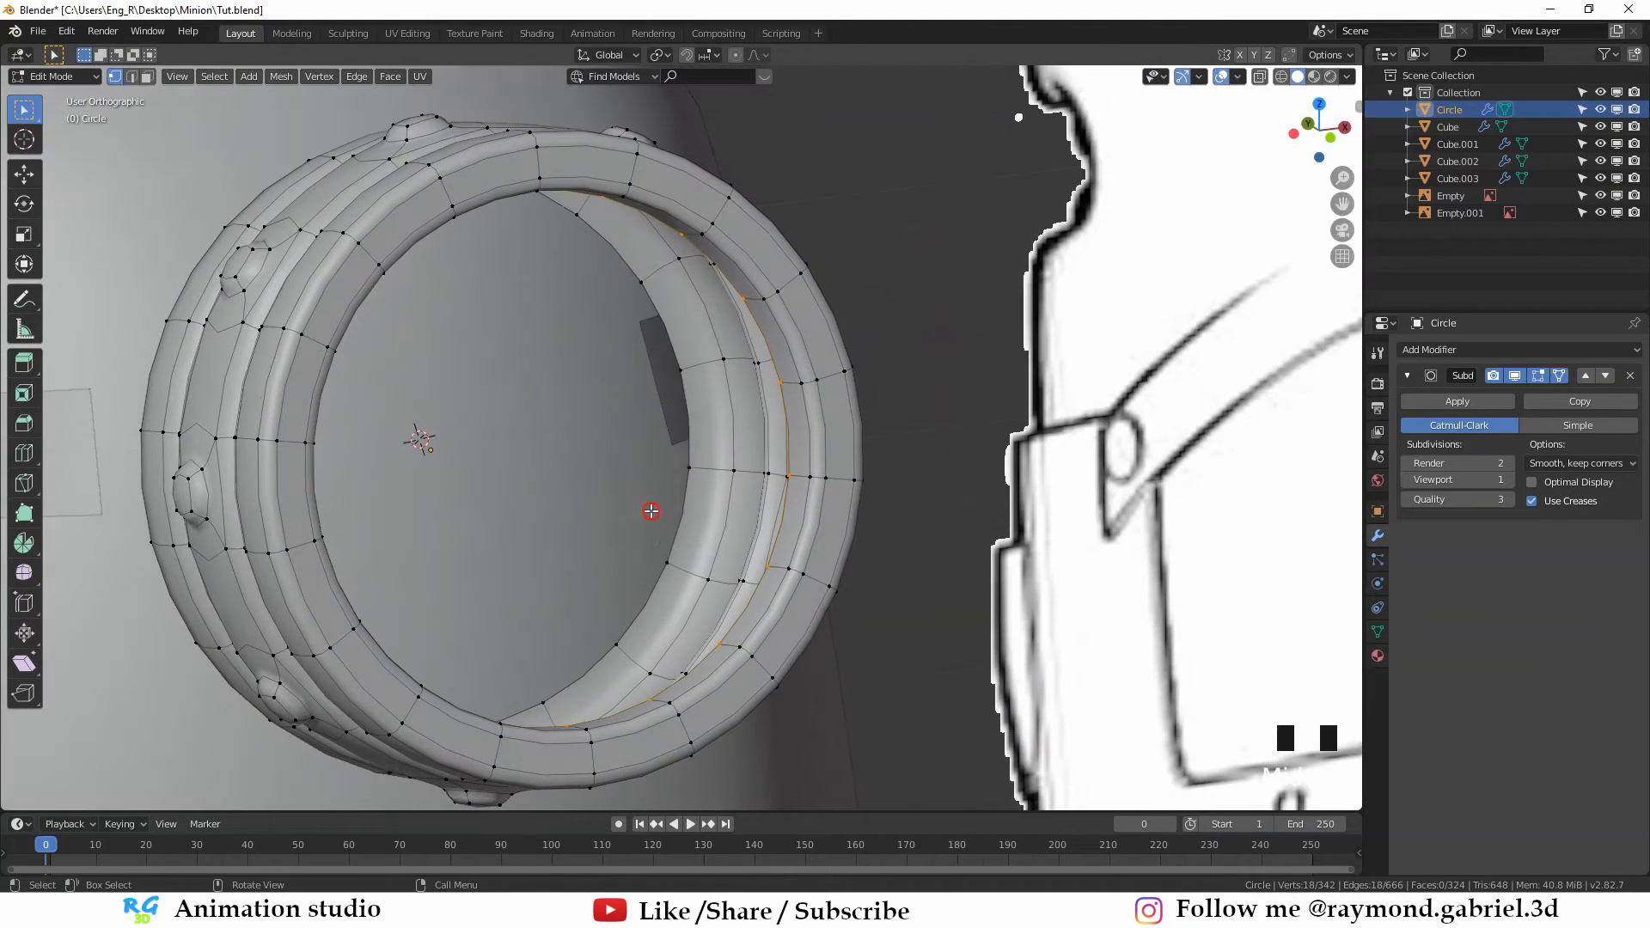
{"action": "key", "text": "e"}
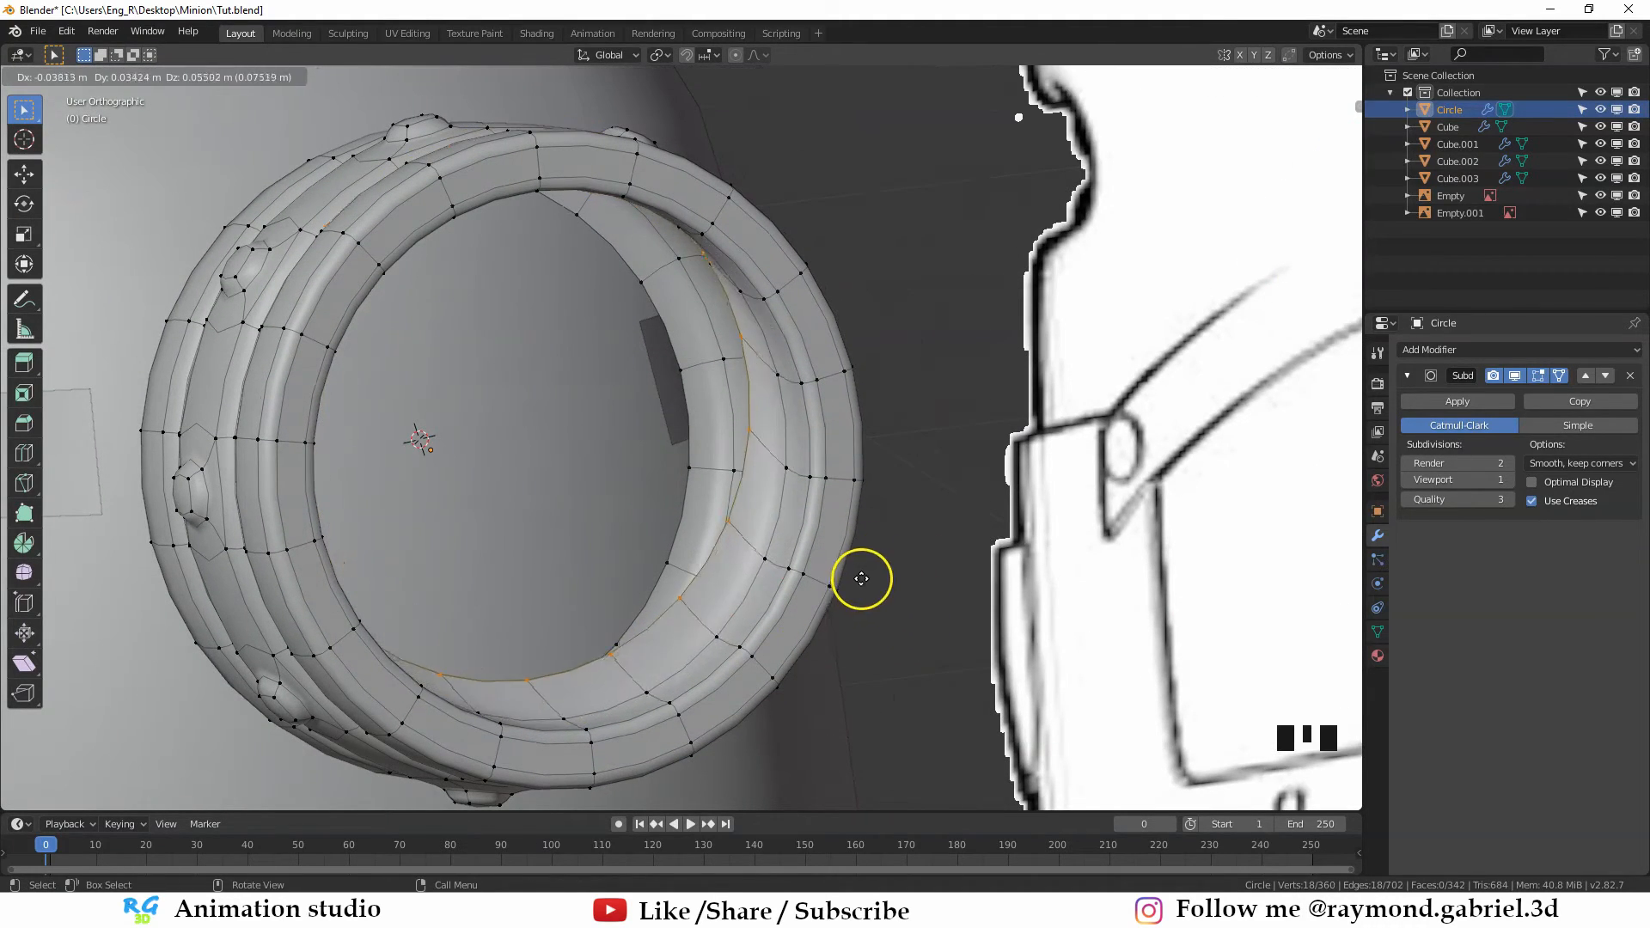
{"action": "right_click", "coordinate": [866, 585]}
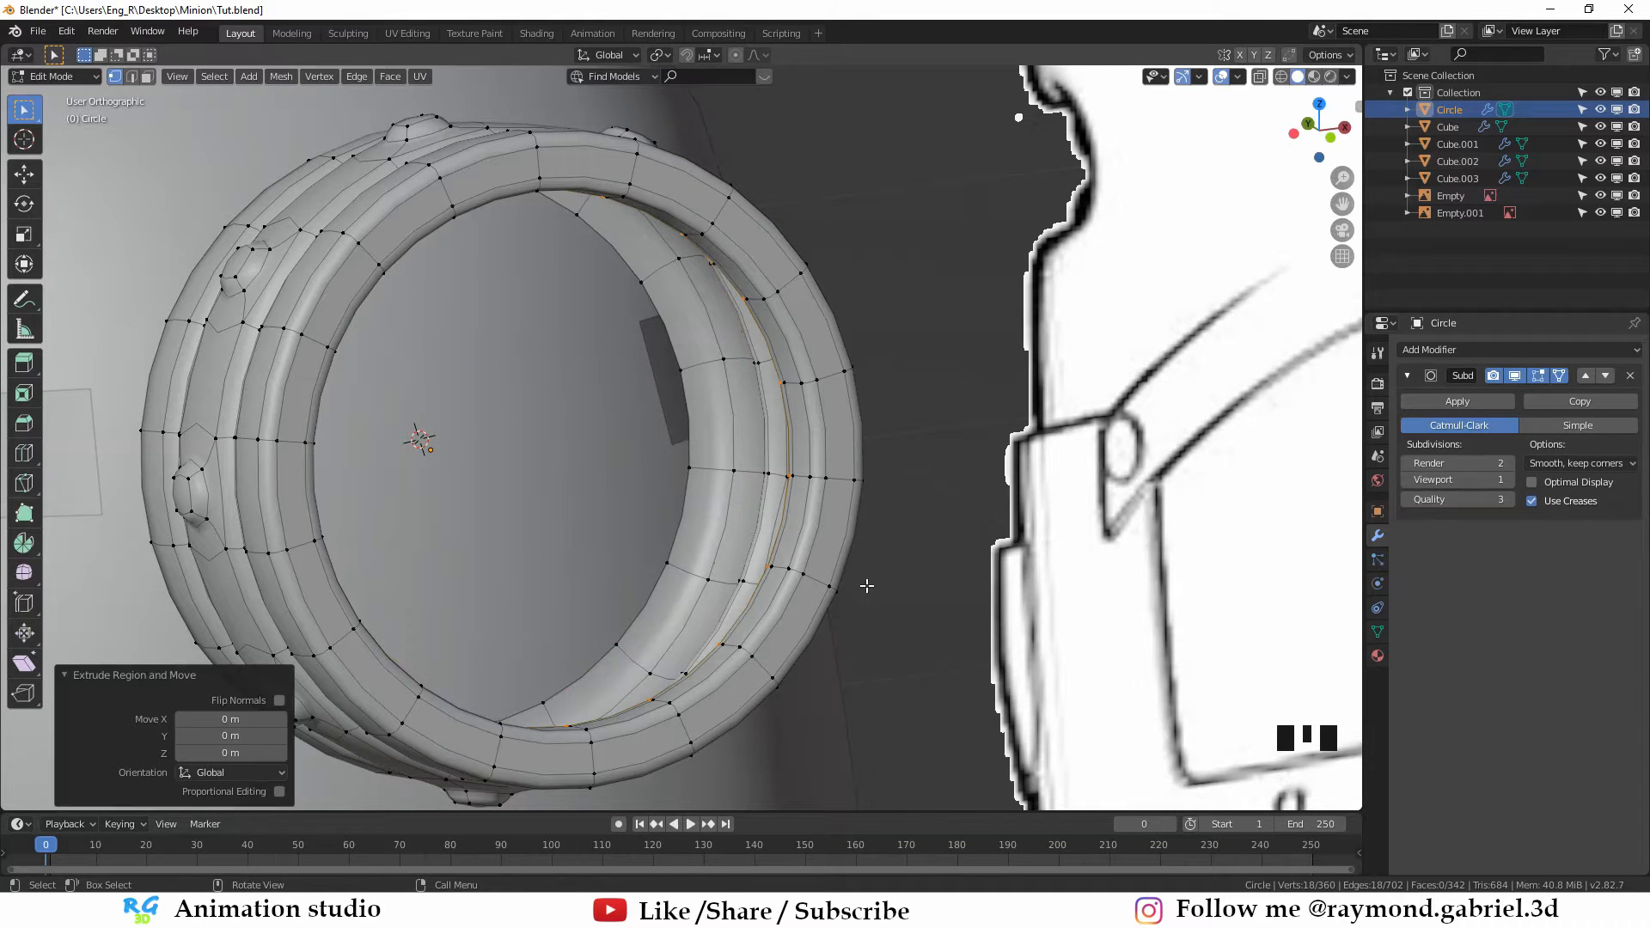
{"action": "mouse_move", "coordinate": [866, 586]}
{"action": "middle_mouse_down"}
{"action": "mouse_move", "coordinate": [840, 626]}
{"action": "mouse_move", "coordinate": [840, 568]}
{"action": "middle_mouse_up"}
{"action": "key", "text": "s"}
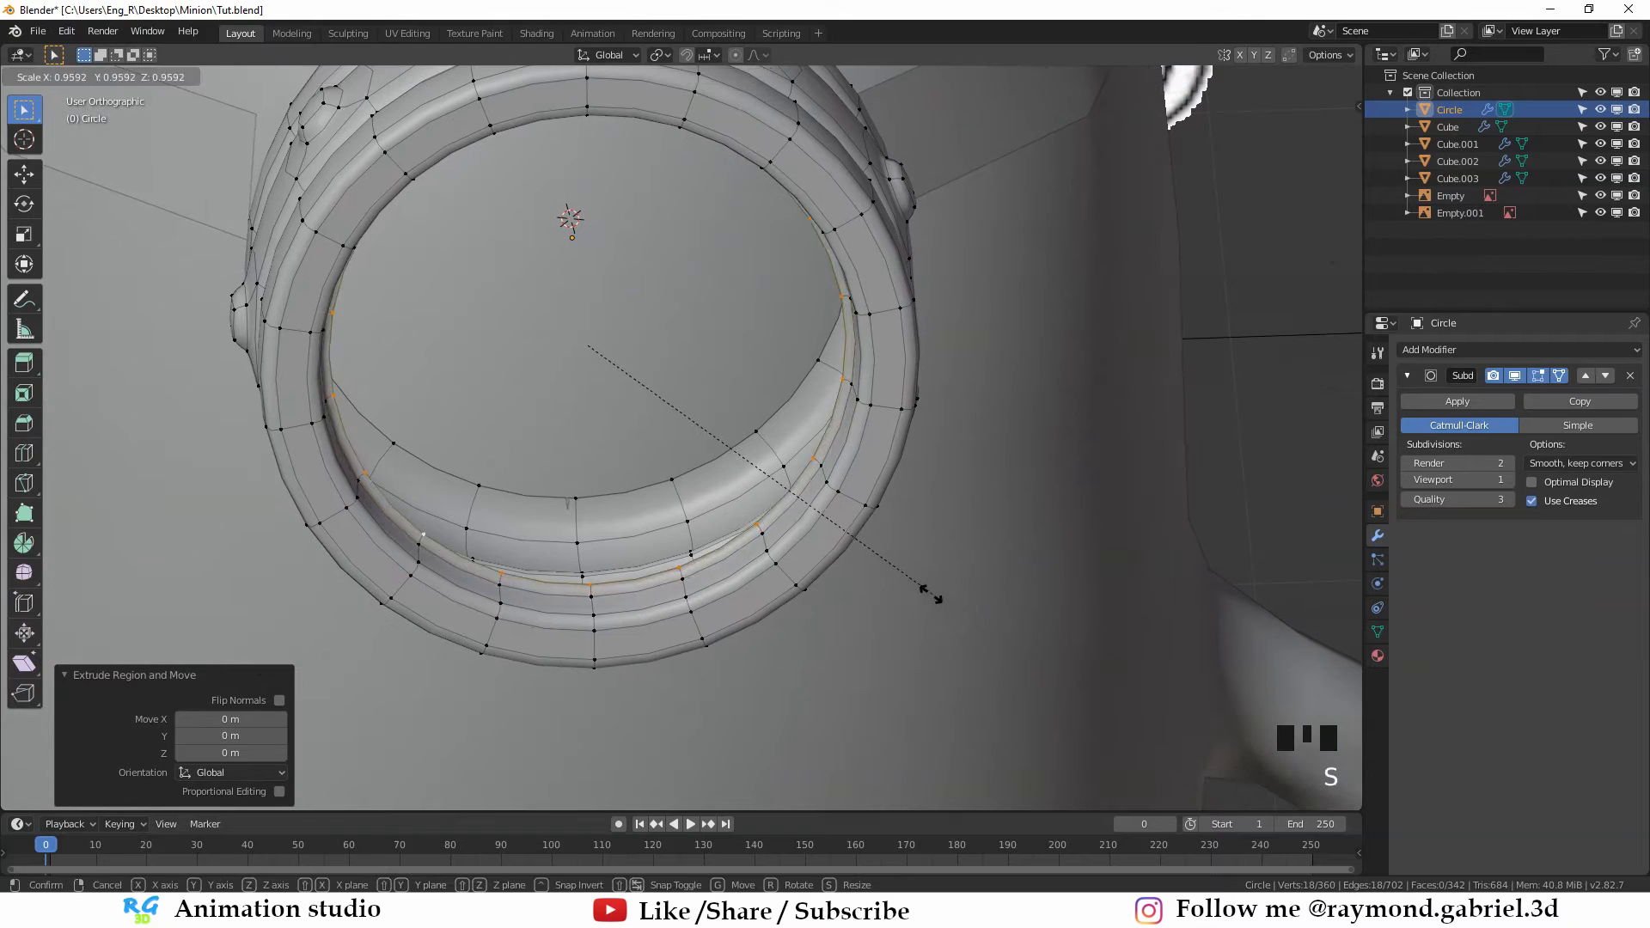
{"action": "left_click", "coordinate": [842, 567]}
Extrude the lens ring again and scale it further inward to add a second band of faces
{"action": "middle_click_drag", "start_coordinate": [842, 566], "coordinate": [840, 593]}
{"action": "scroll", "coordinate": [839, 593], "scroll_direction": "down", "scroll_amount": 1}
{"action": "key", "text": "e"}
{"action": "right_click", "coordinate": [838, 538]}
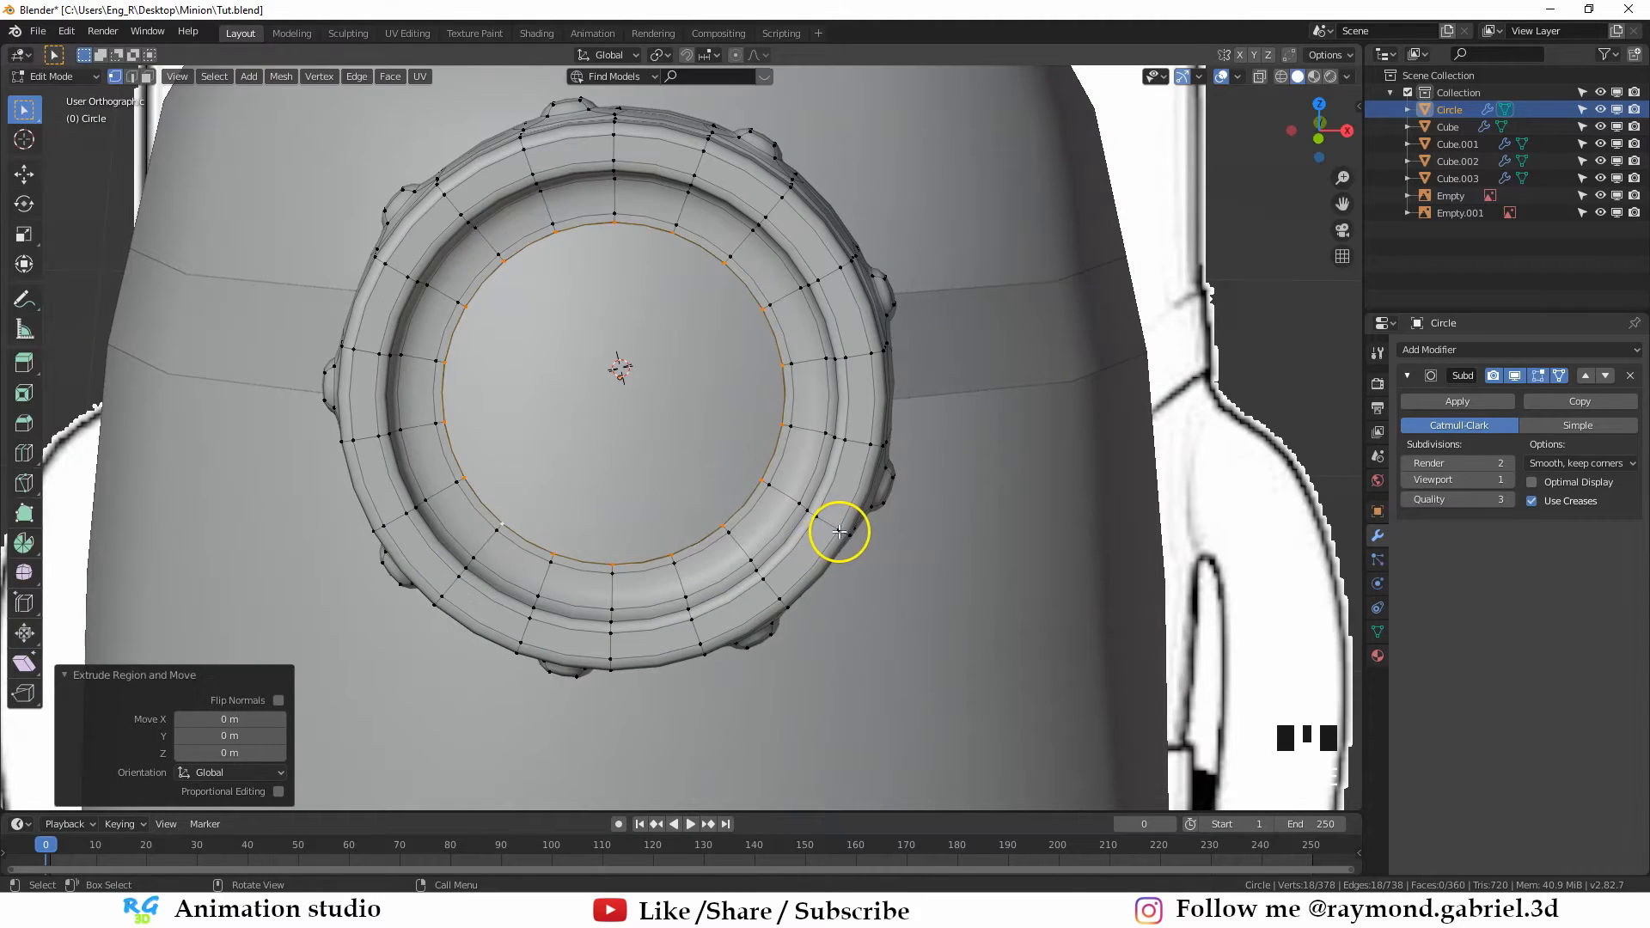
{"action": "key", "text": "s"}
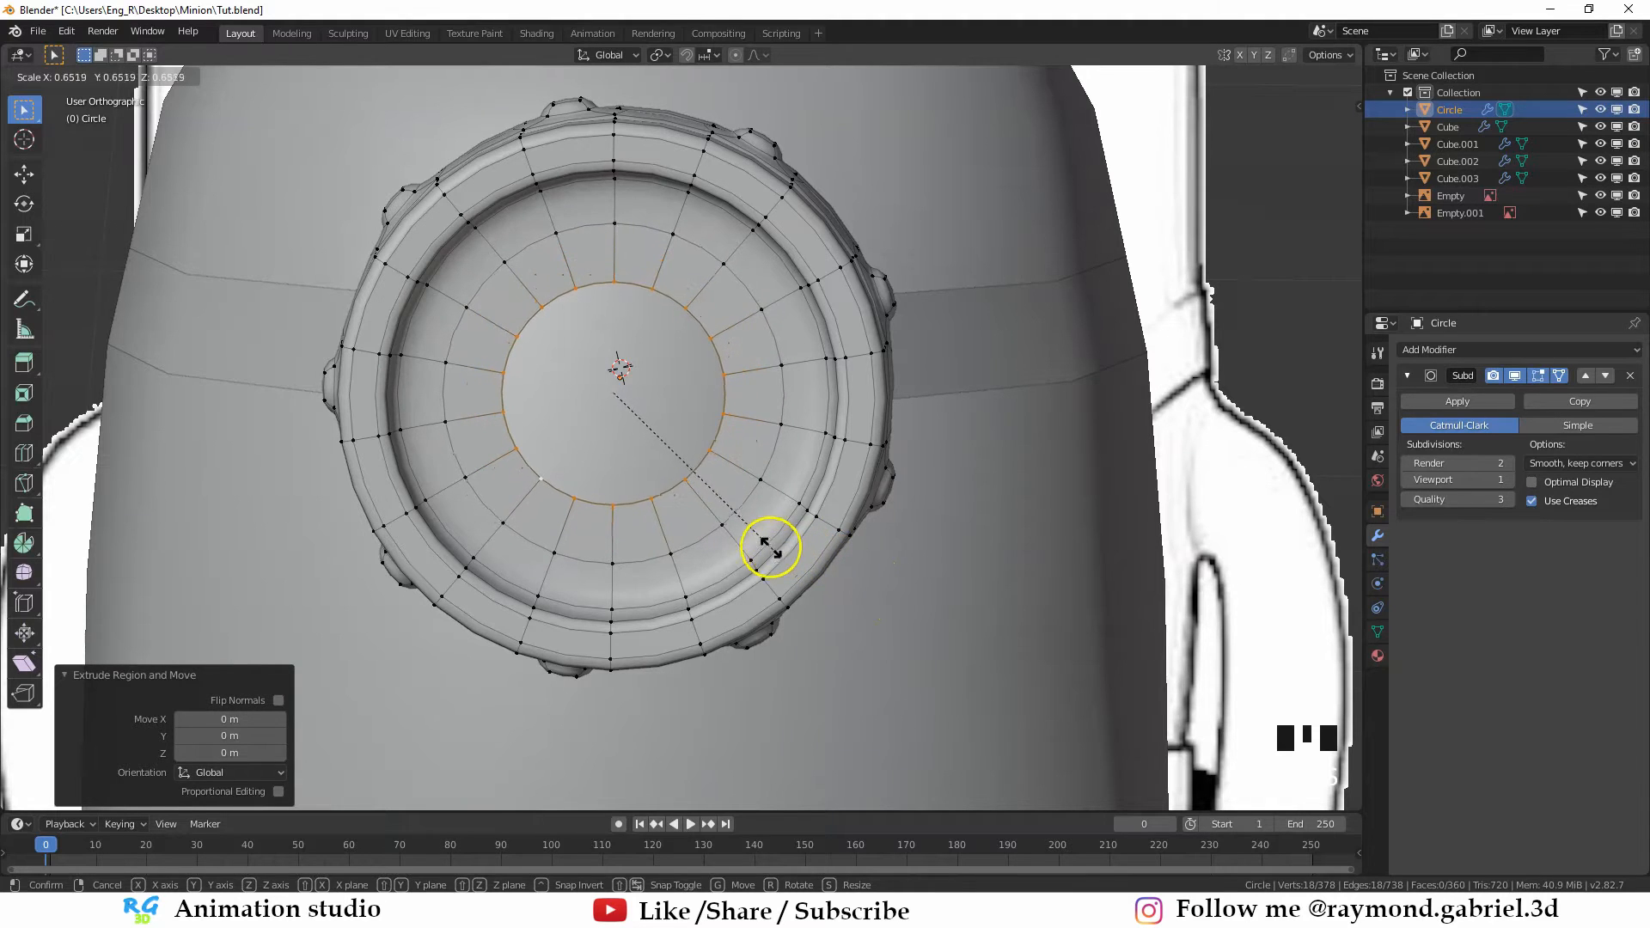
{"action": "left_click", "coordinate": [757, 542]}
Extrude the innermost lens ring, scale it to 0.419, and fill the remaining centre hole with a face
{"action": "middle_click_drag", "start_coordinate": [751, 534], "coordinate": [869, 560]}
{"action": "key", "text": "s"}
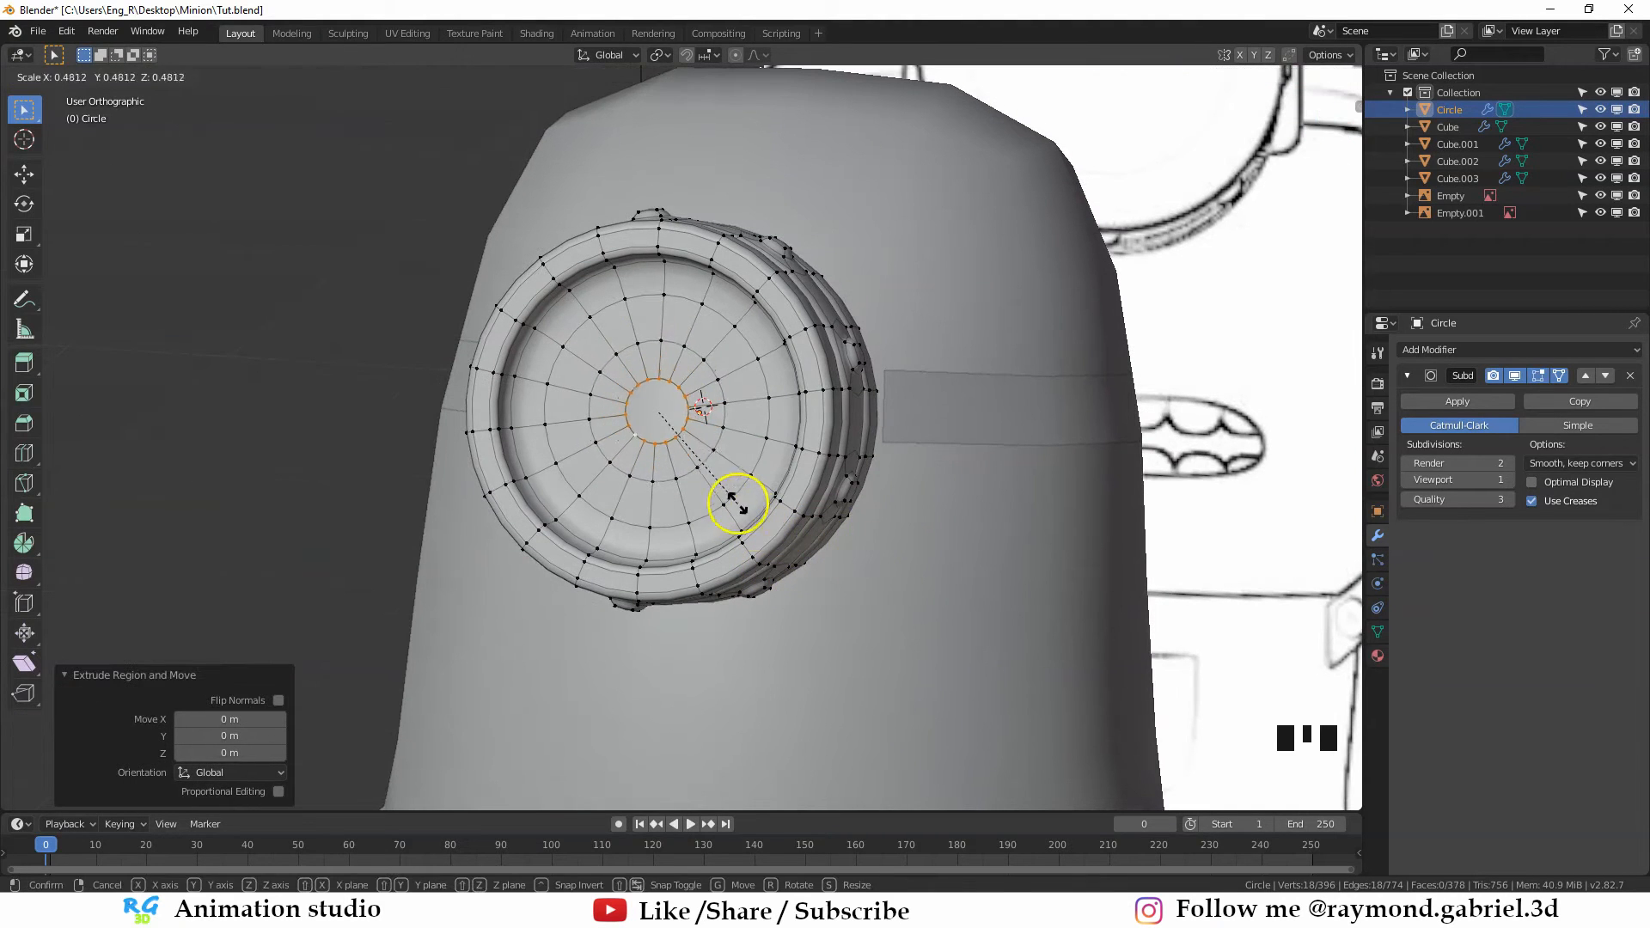
{"action": "left_click", "coordinate": [726, 501]}
{"action": "middle_click_drag", "start_coordinate": [726, 501], "coordinate": [701, 496]}
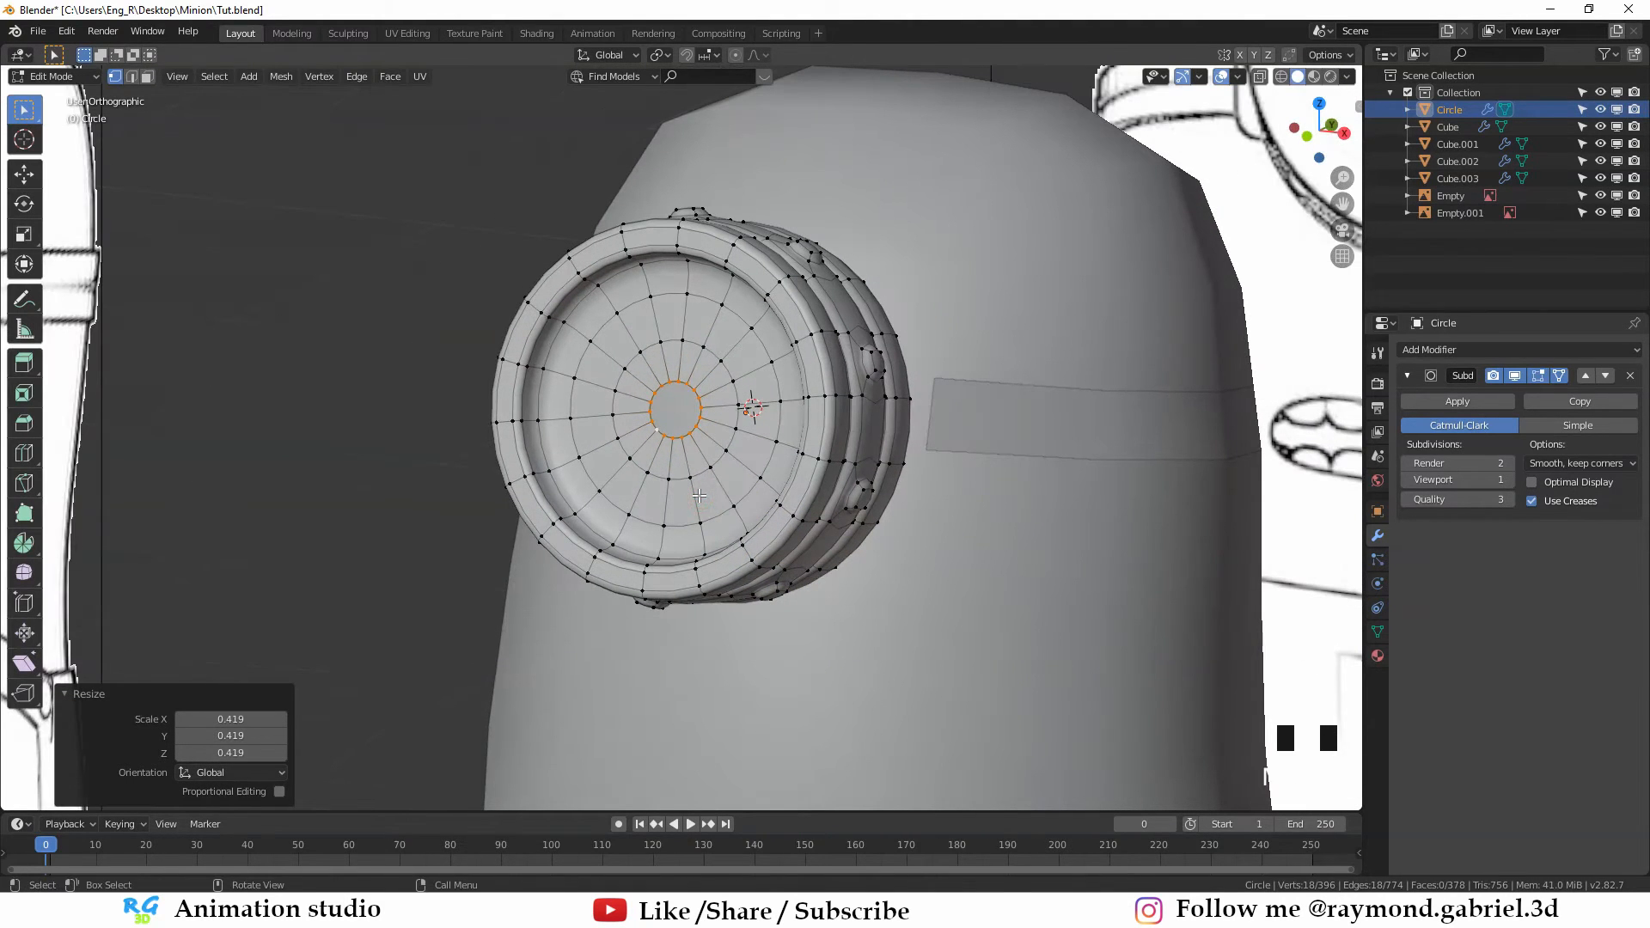
{"action": "key", "text": "f"}
{"action": "scroll", "coordinate": [653, 416], "scroll_direction": "up", "scroll_amount": 1}
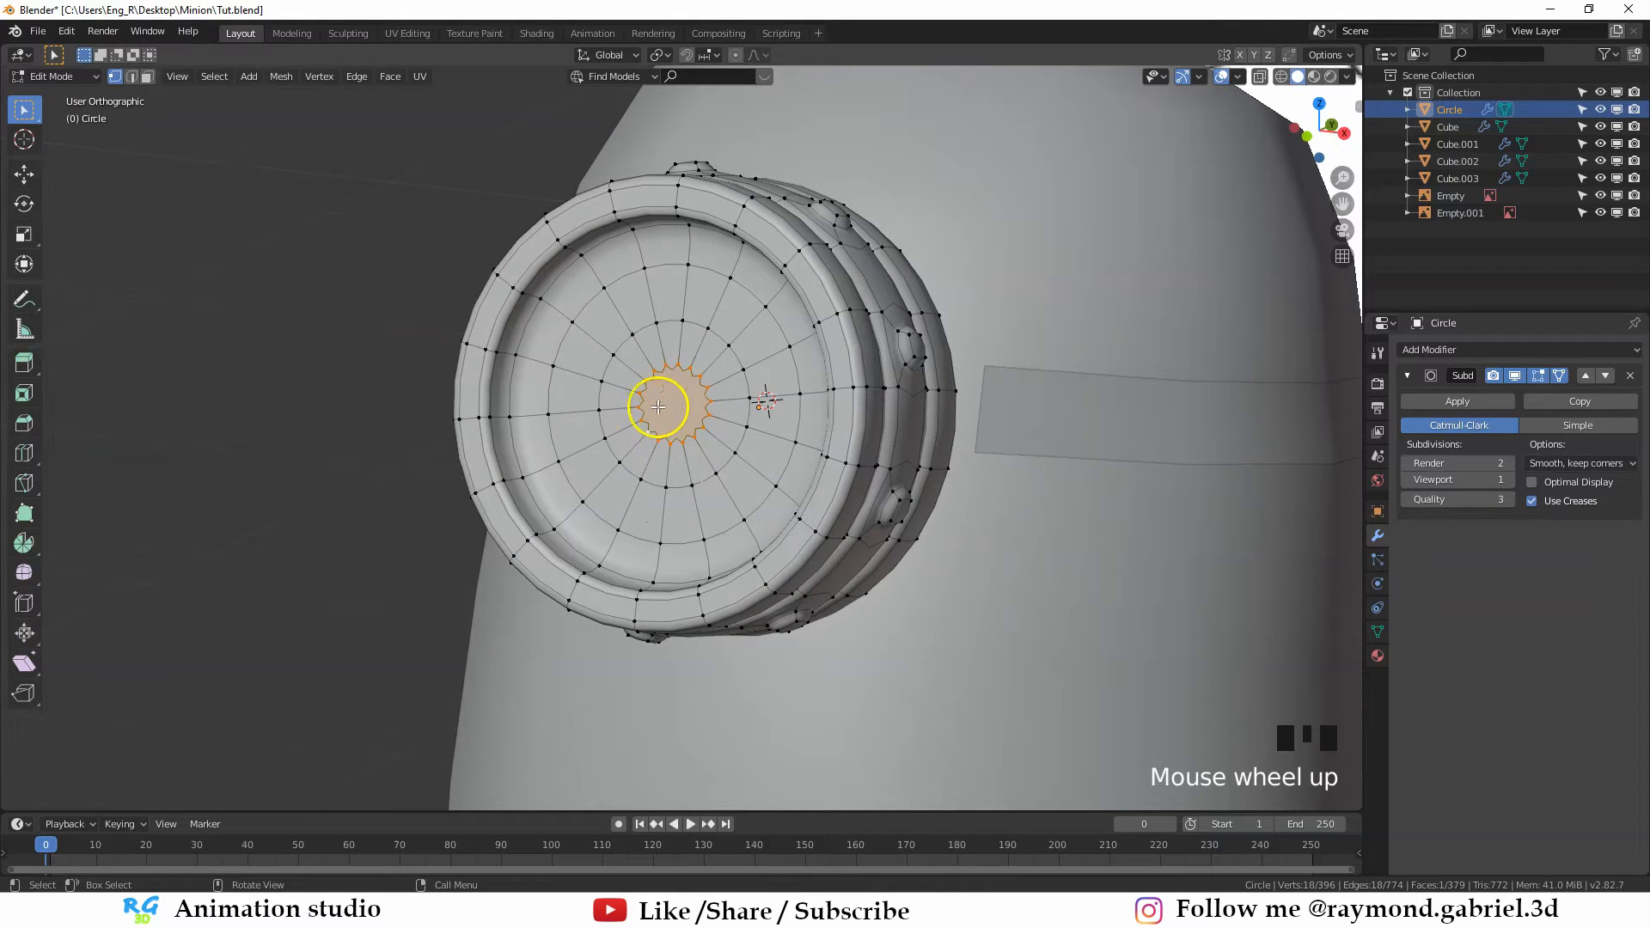
Grow the selection from the centre face to the whole lens disc and separate it into its own object
{"action": "middle_click_drag", "start_coordinate": [659, 407], "coordinate": [674, 479]}
{"action": "scroll", "coordinate": [659, 472], "scroll_direction": "down", "scroll_amount": 3}
{"action": "scroll", "coordinate": [684, 470], "scroll_direction": "up", "scroll_amount": 1}
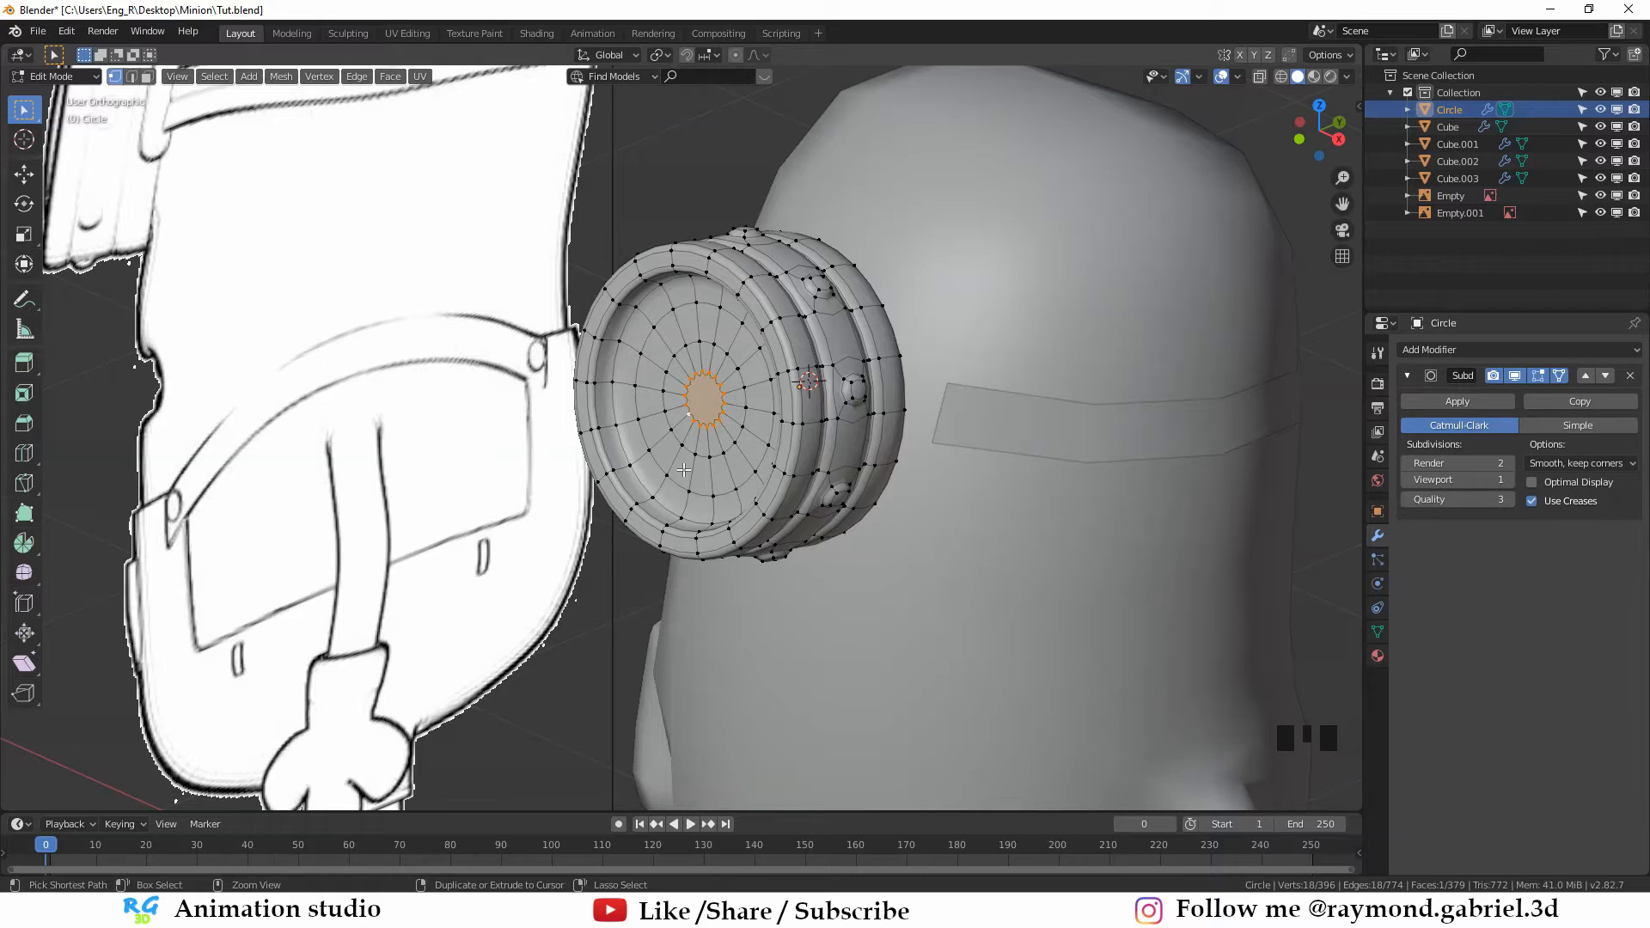
{"action": "key", "text": "ctrl+KP_Add"}
{"action": "key", "text": "ctrl+KP_Add"}
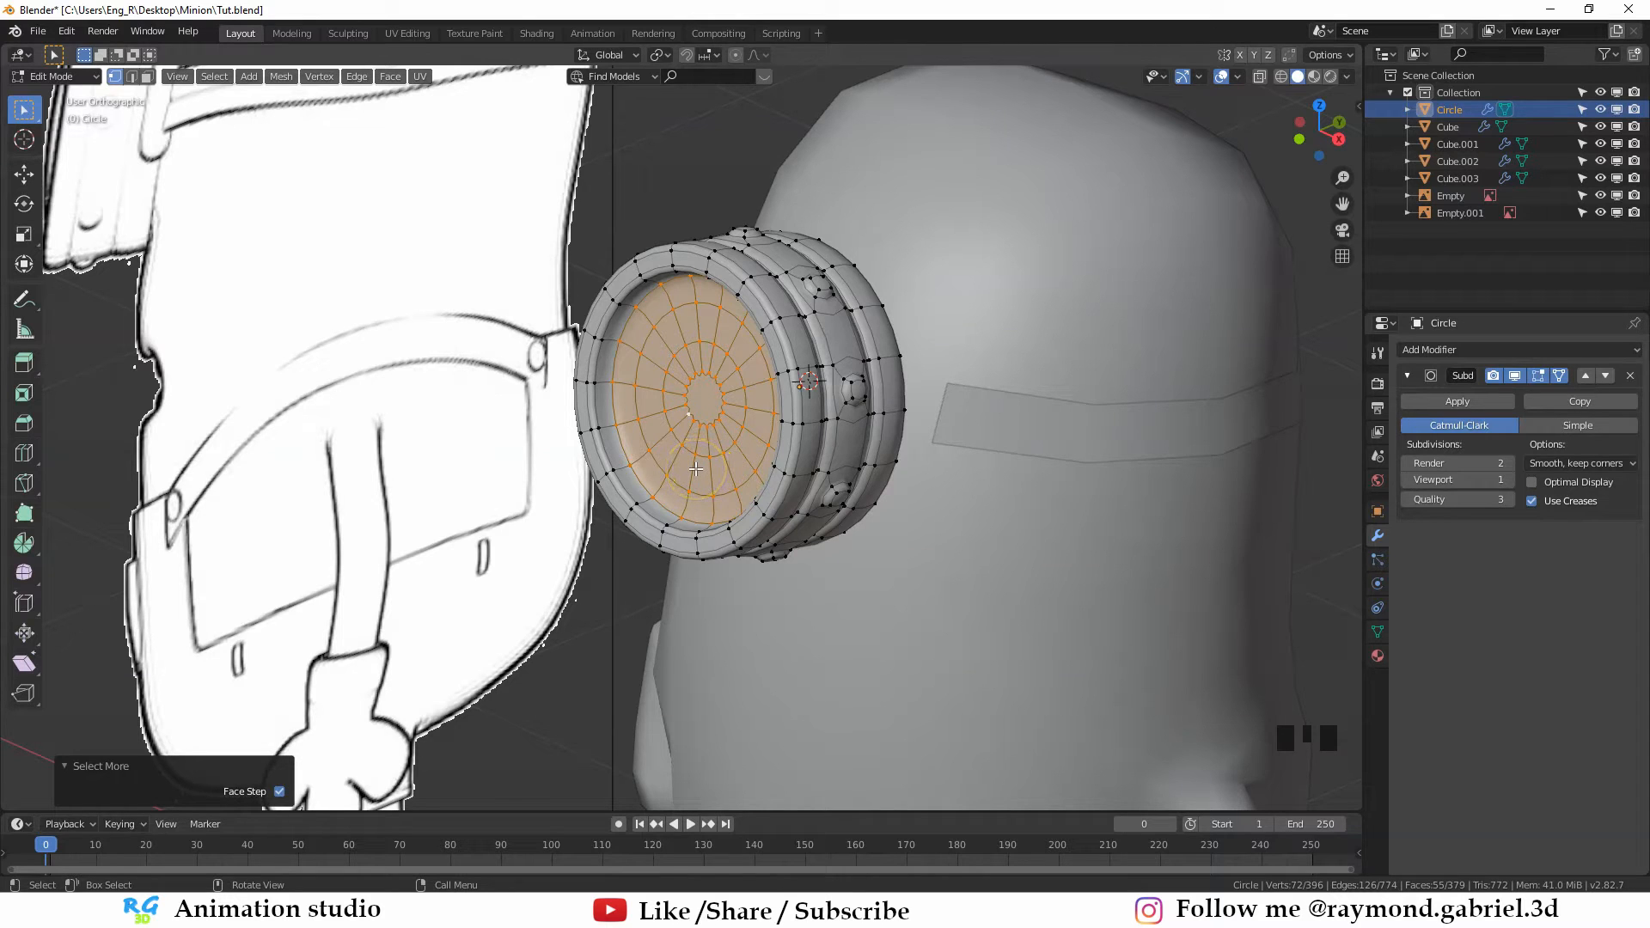
{"action": "key", "text": "p"}
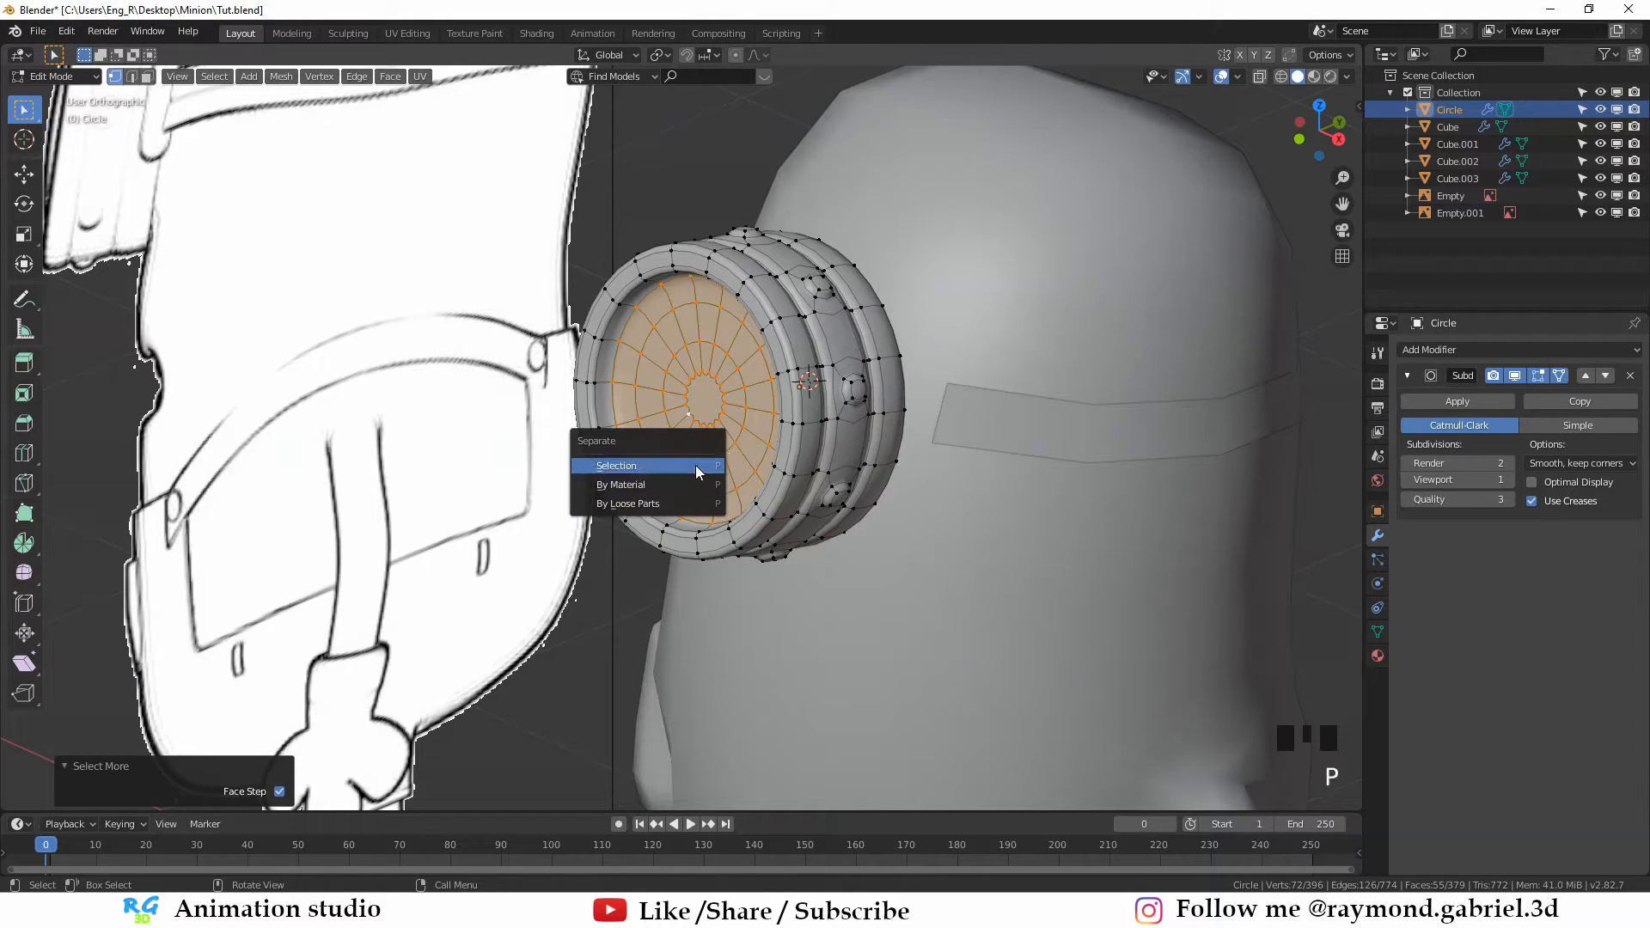
{"action": "left_click", "coordinate": [634, 467]}
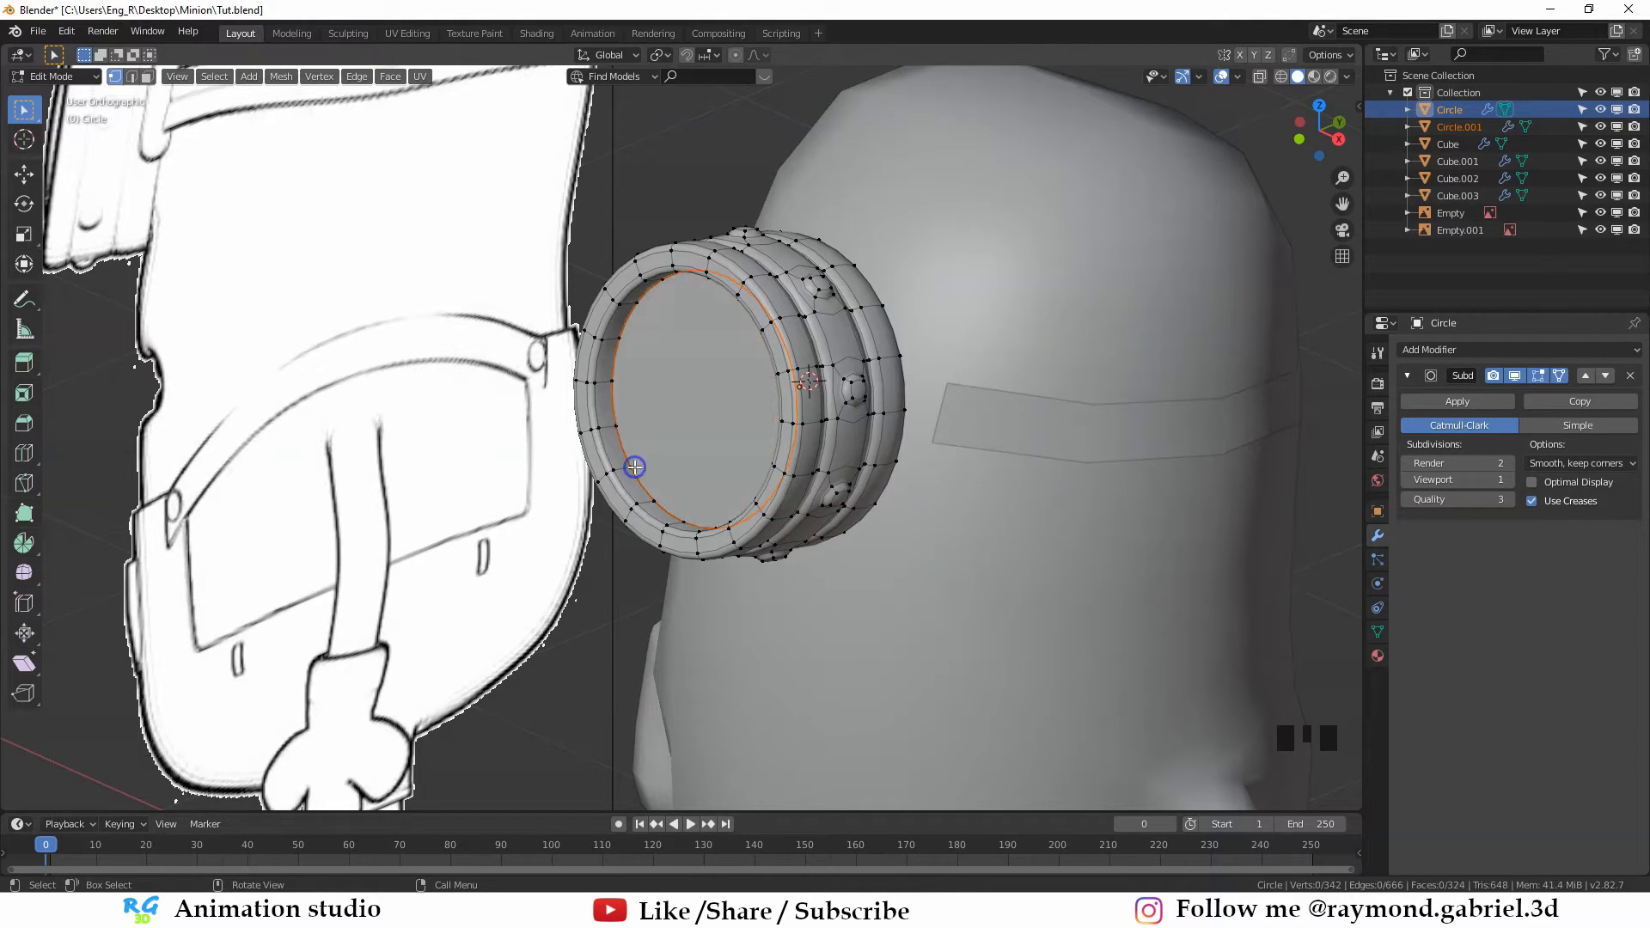
Return to Object Mode, select the separated lens disc, and try moving it out of the goggle frame
{"action": "key", "text": "Tab"}
{"action": "left_click", "coordinate": [703, 417]}
{"action": "key", "text": "g"}
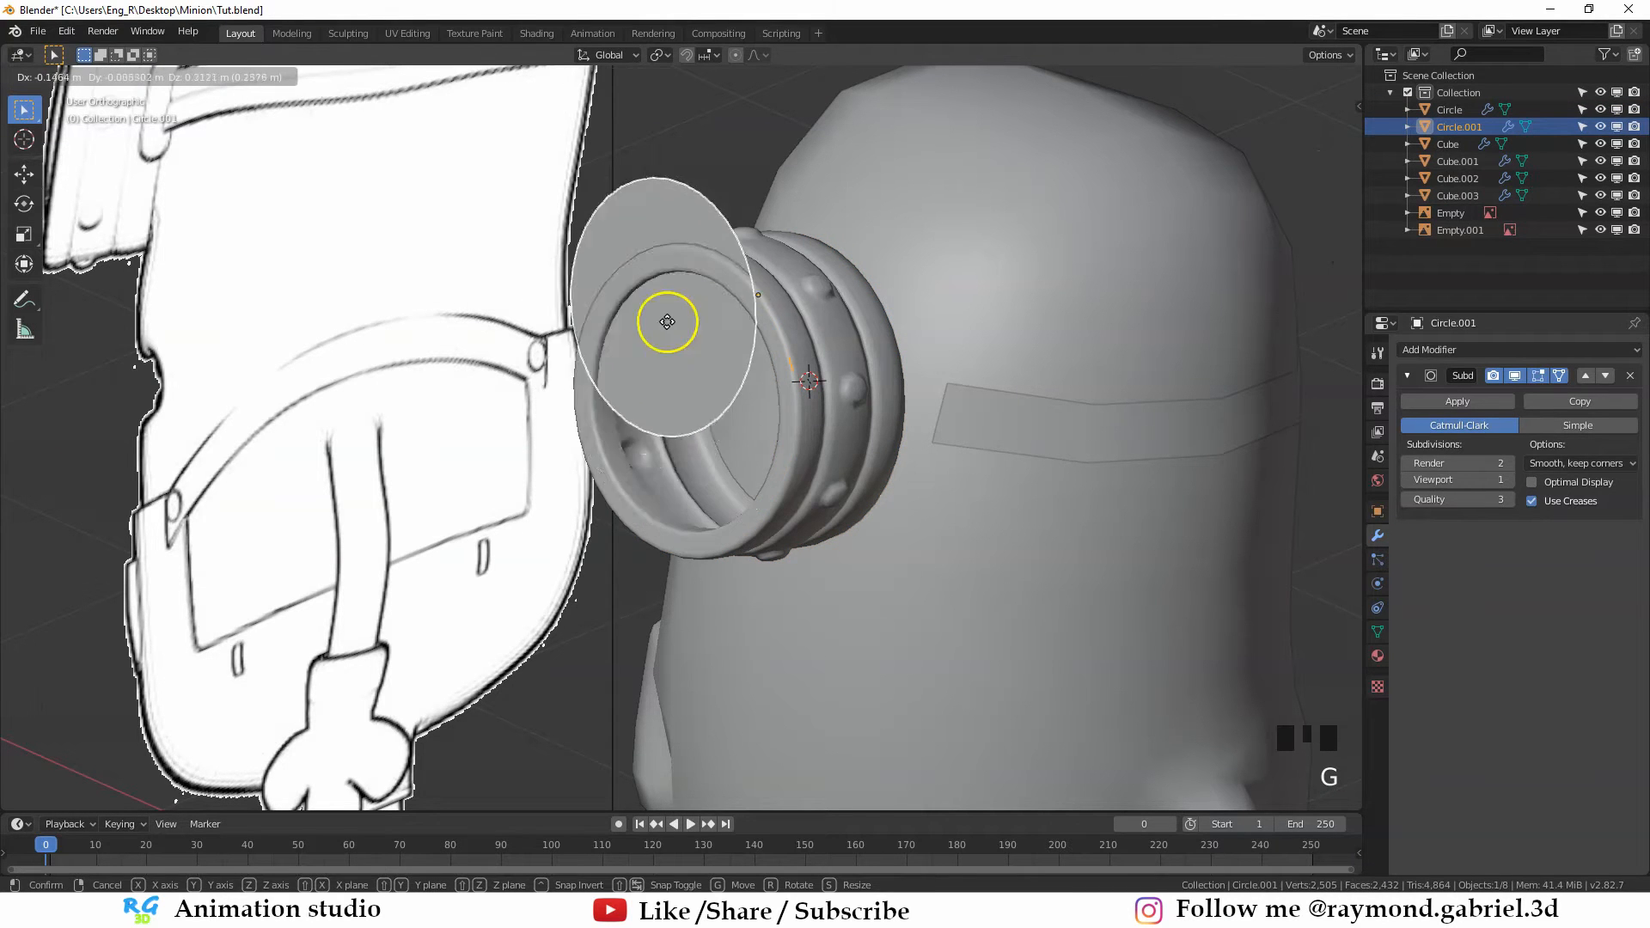
{"action": "right_click", "coordinate": [696, 368]}
{"action": "scroll", "coordinate": [740, 410], "scroll_direction": "up", "scroll_amount": 2}
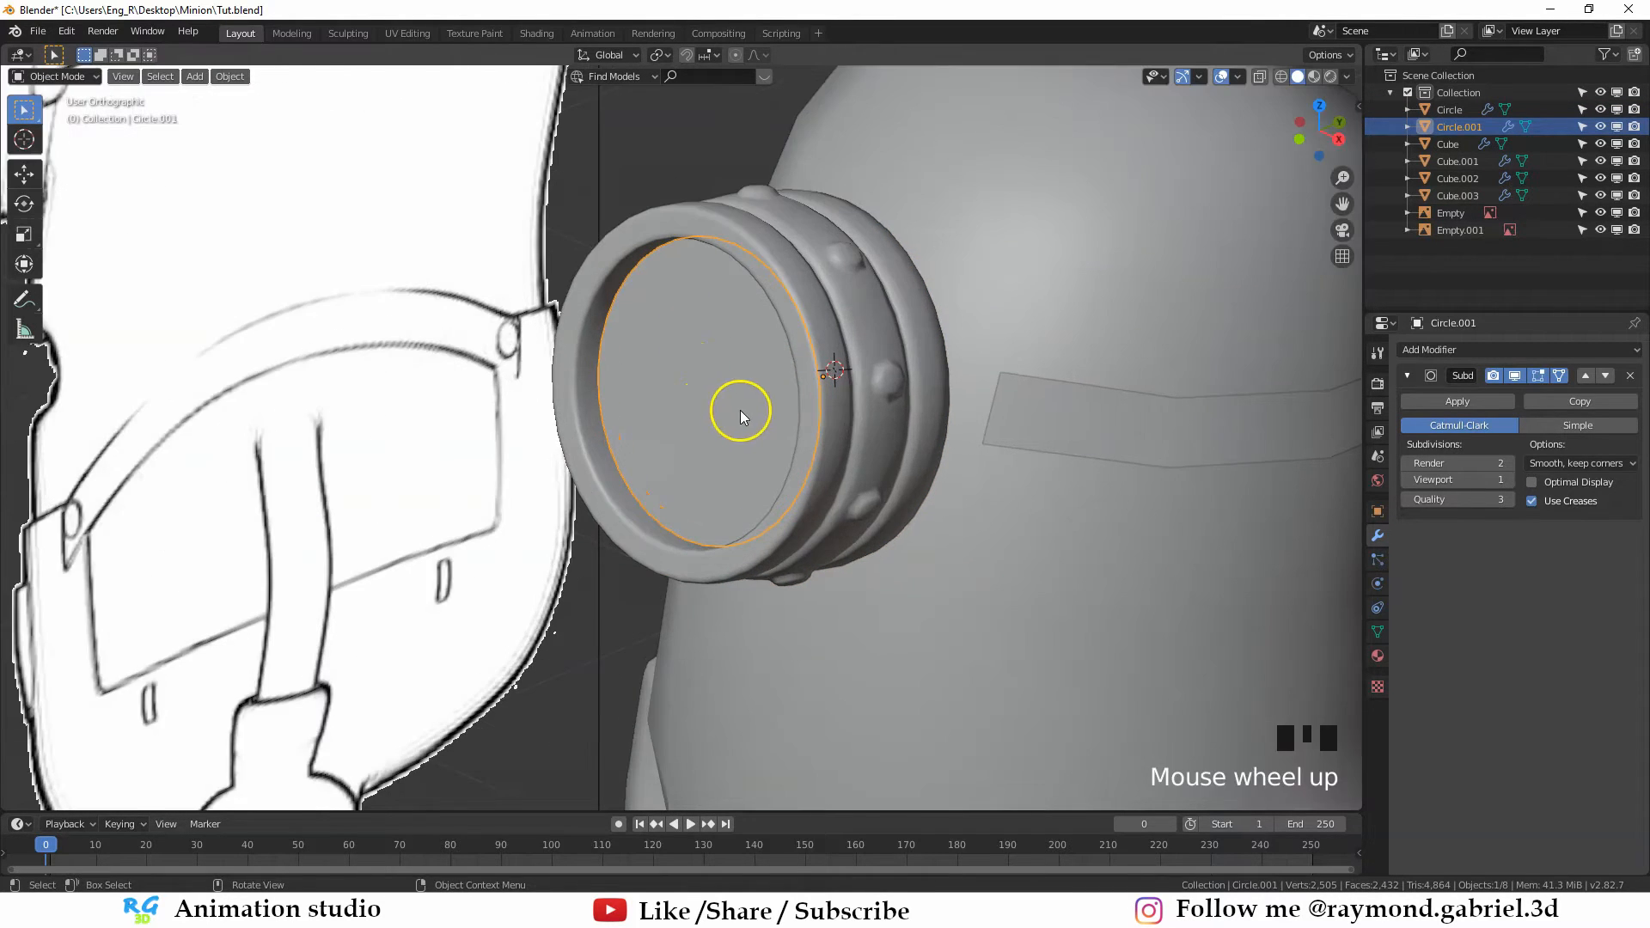
{"action": "middle_click_drag", "start_coordinate": [740, 410], "coordinate": [807, 424]}
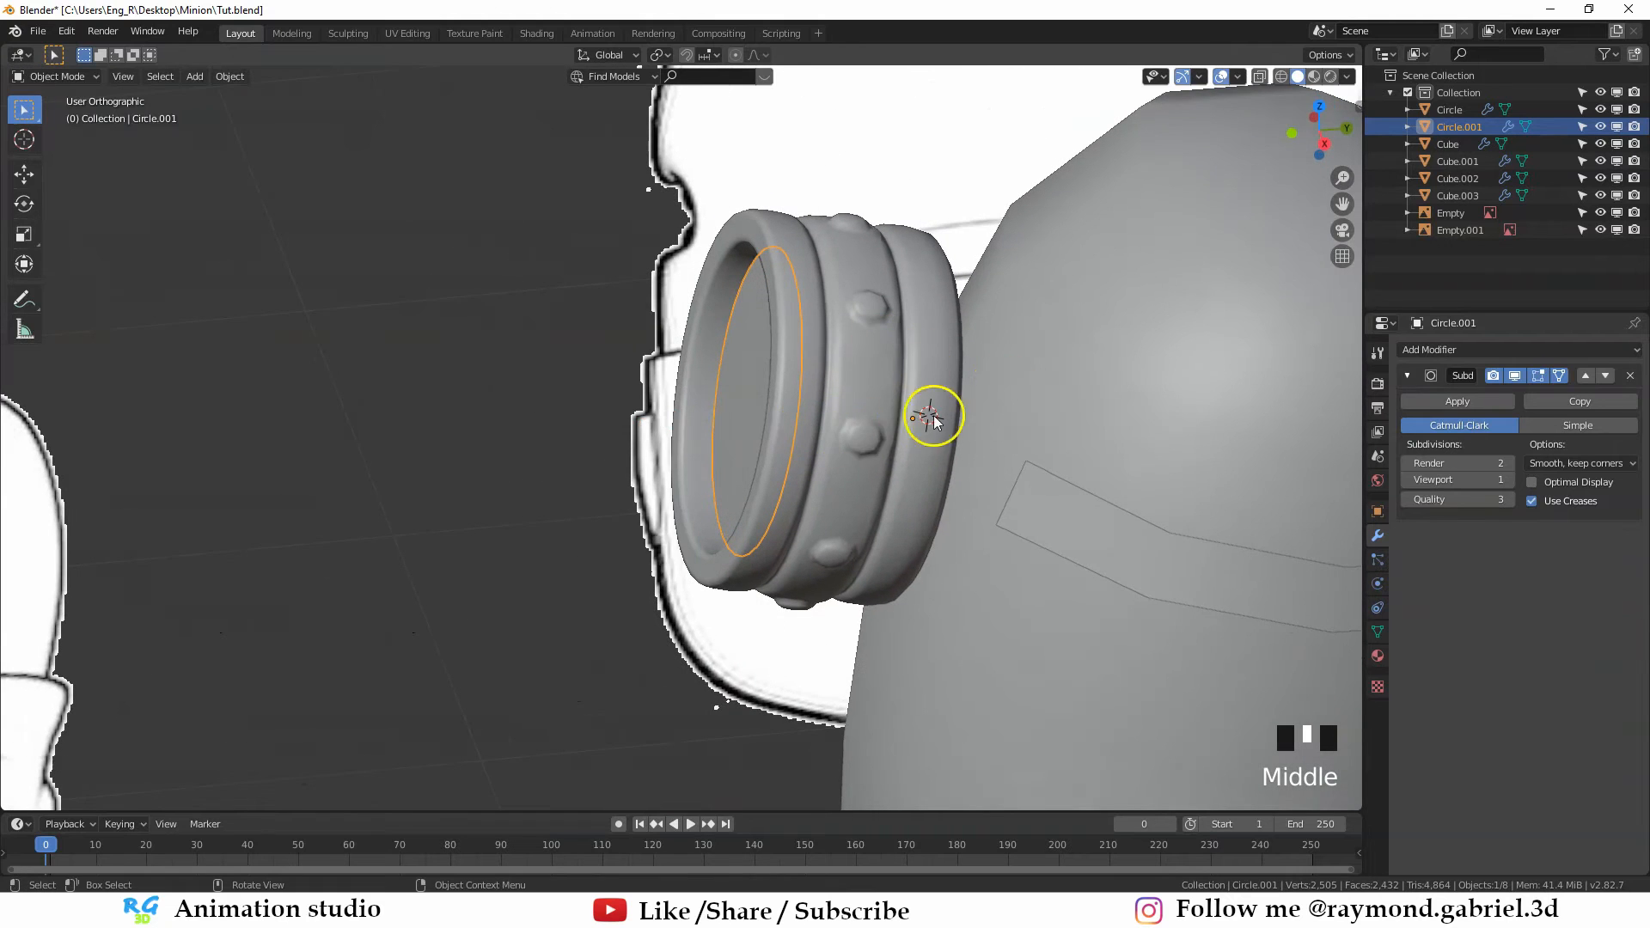
{"action": "scroll", "coordinate": [903, 435], "scroll_direction": "up", "scroll_amount": 2}
Select the lens disc again and set its origin to its geometry
{"action": "left_click", "coordinate": [919, 366]}
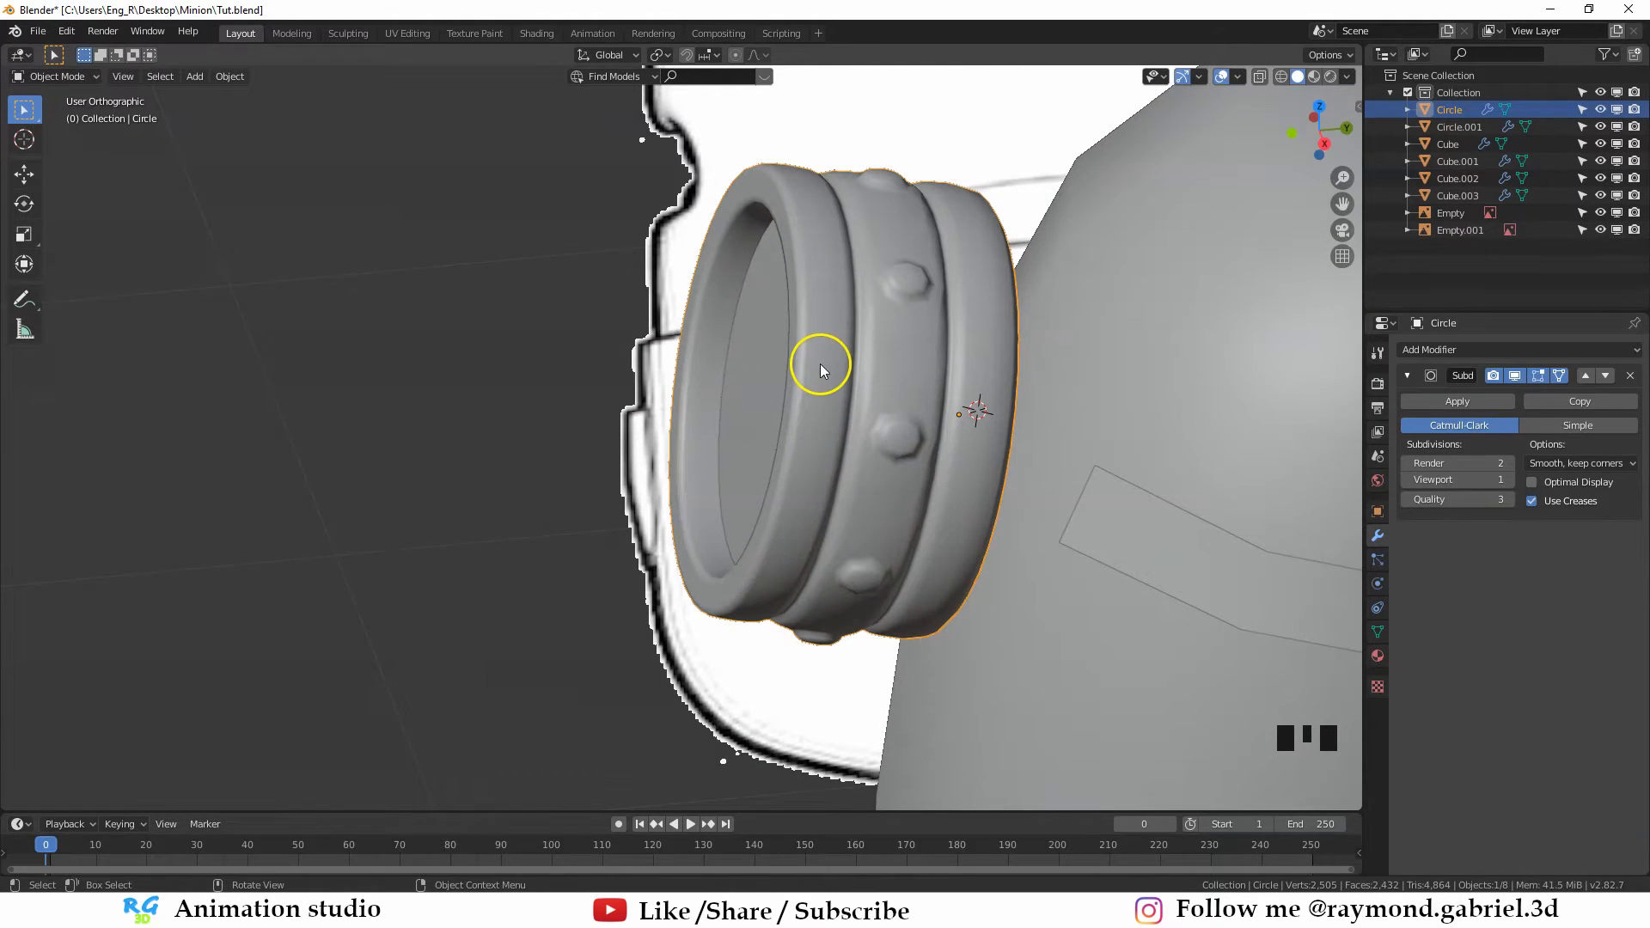
{"action": "left_click", "coordinate": [735, 384]}
{"action": "middle_click_drag", "start_coordinate": [735, 385], "coordinate": [774, 406]}
{"action": "scroll", "coordinate": [837, 400], "scroll_direction": "down", "scroll_amount": 1}
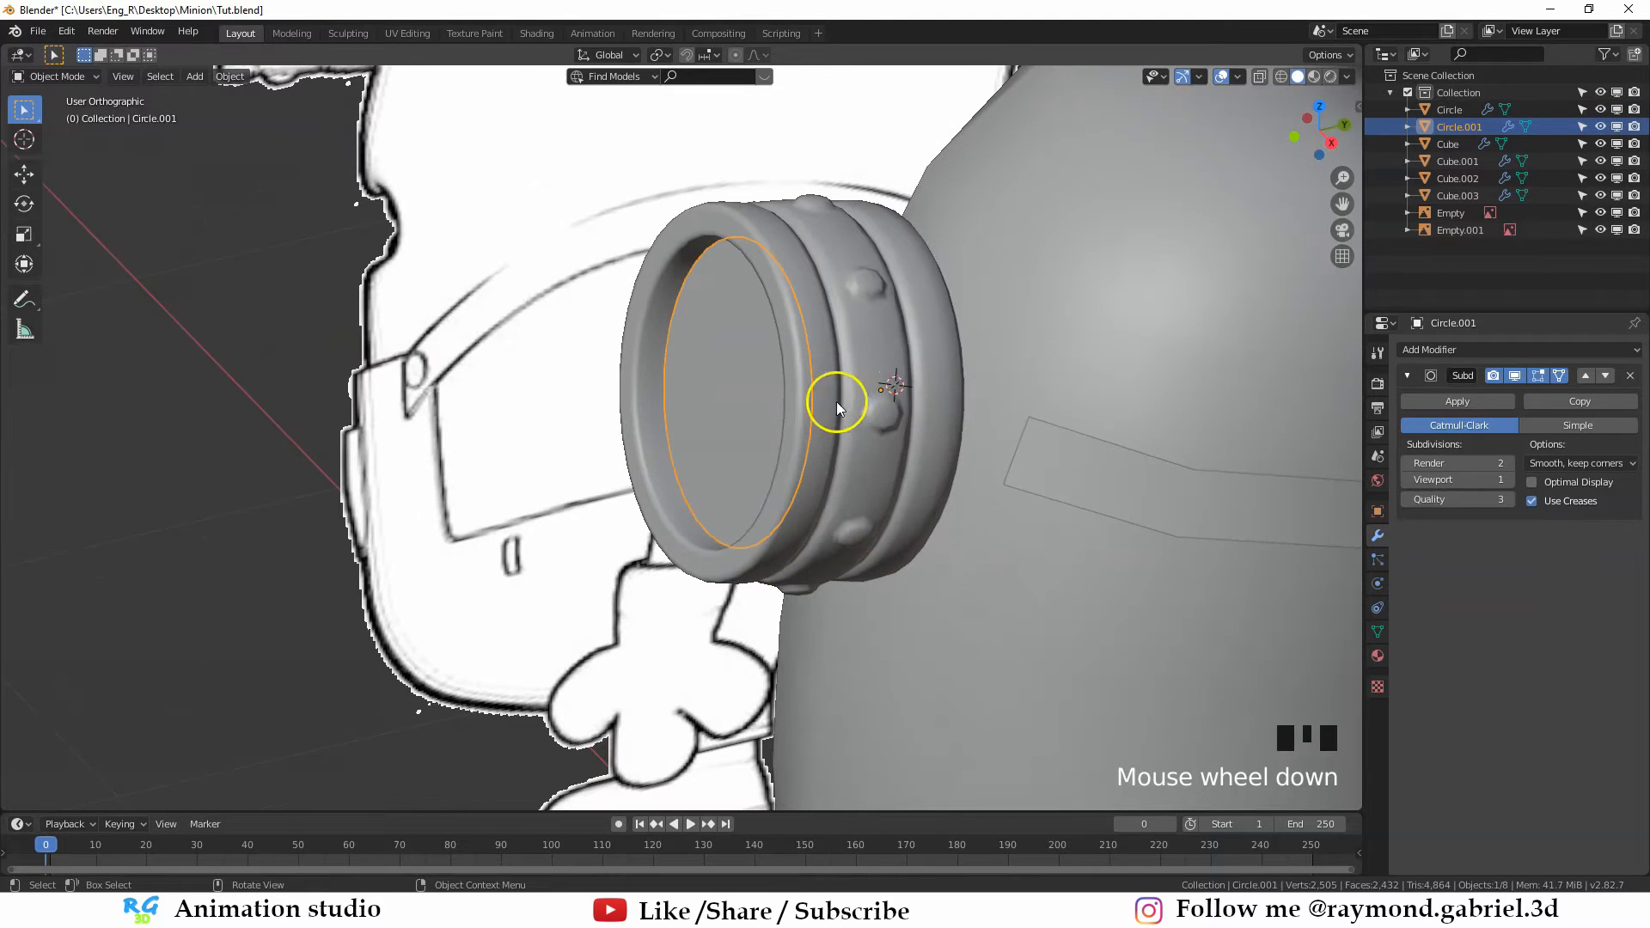
{"action": "right_click", "coordinate": [728, 388]}
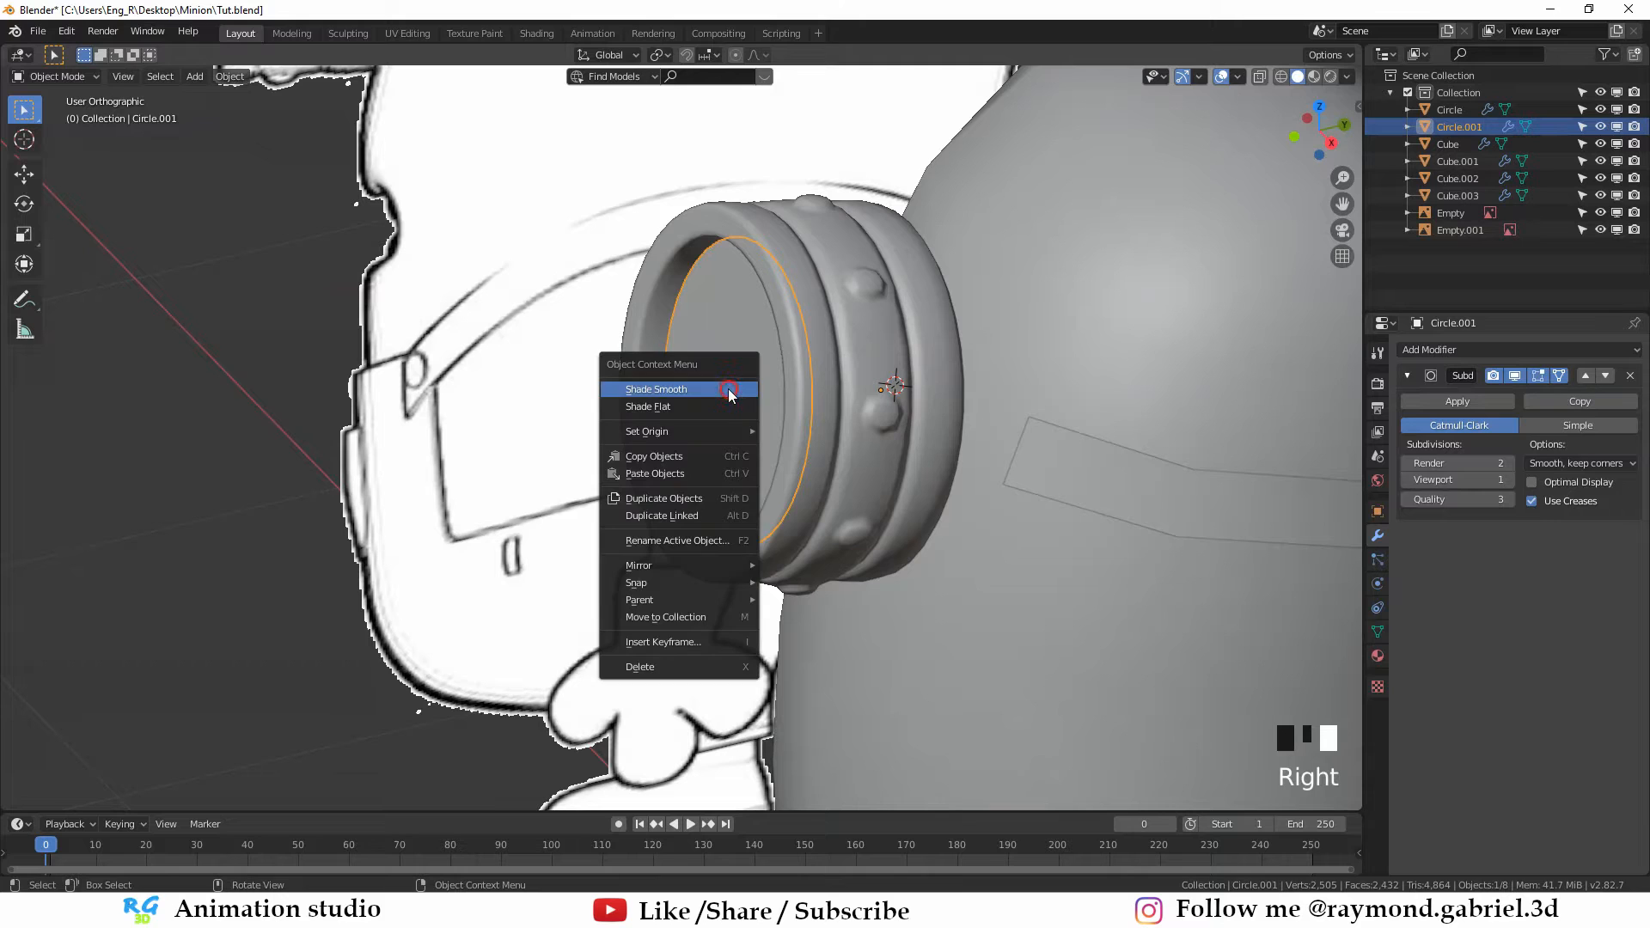
{"action": "mouse_move", "coordinate": [710, 432]}
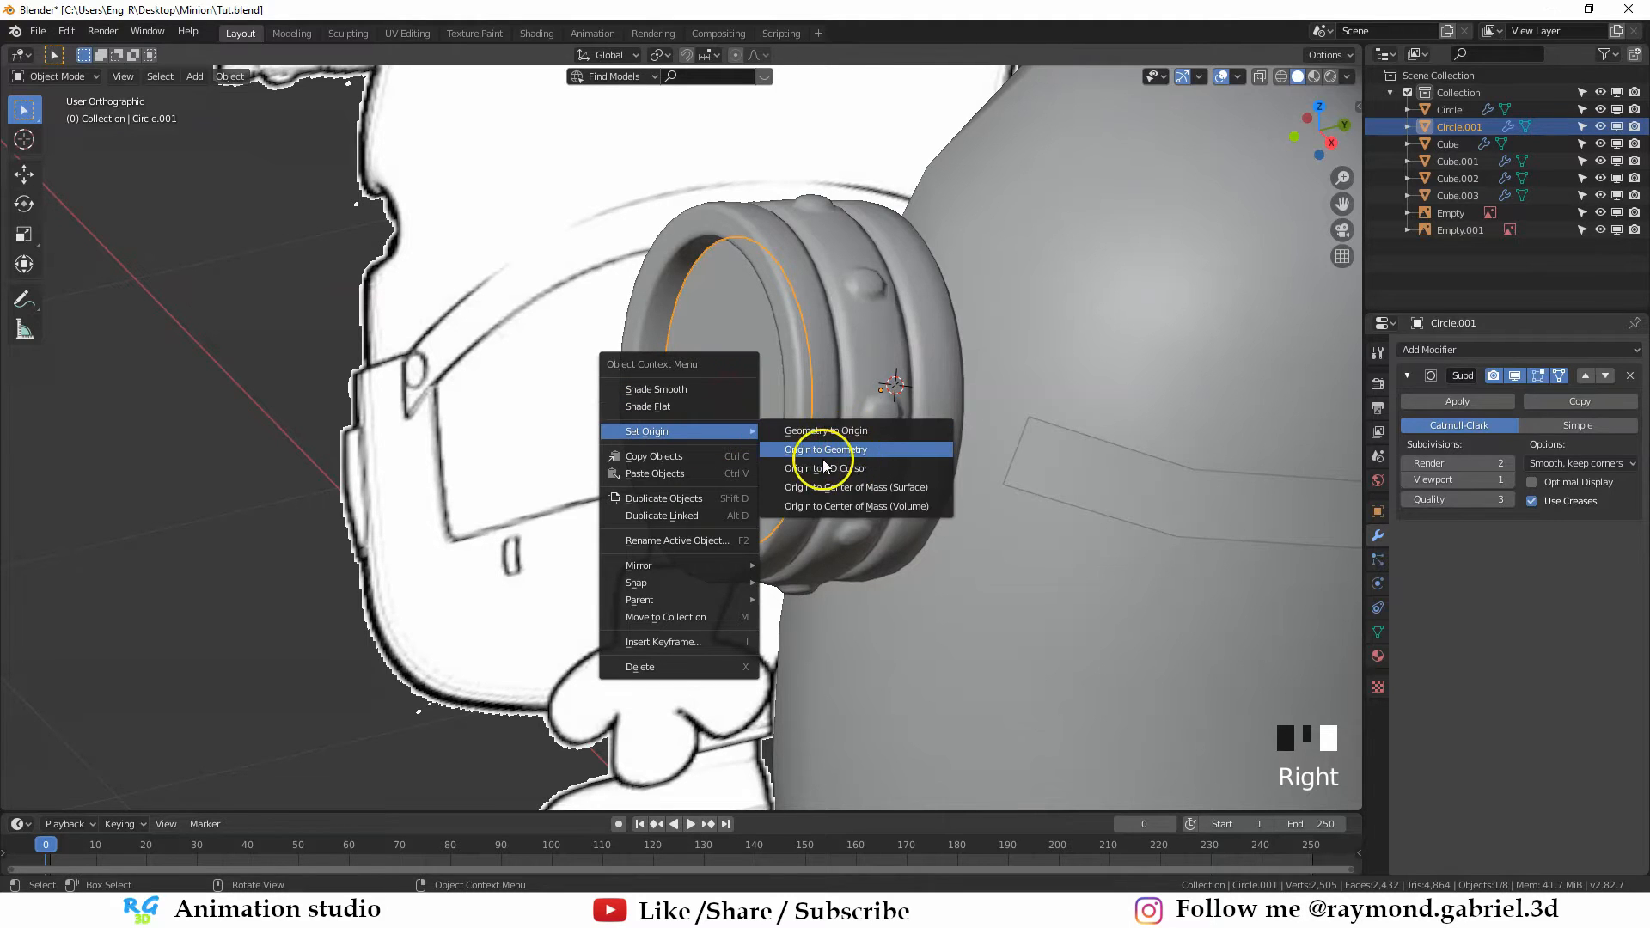
{"action": "left_click", "coordinate": [816, 450]}
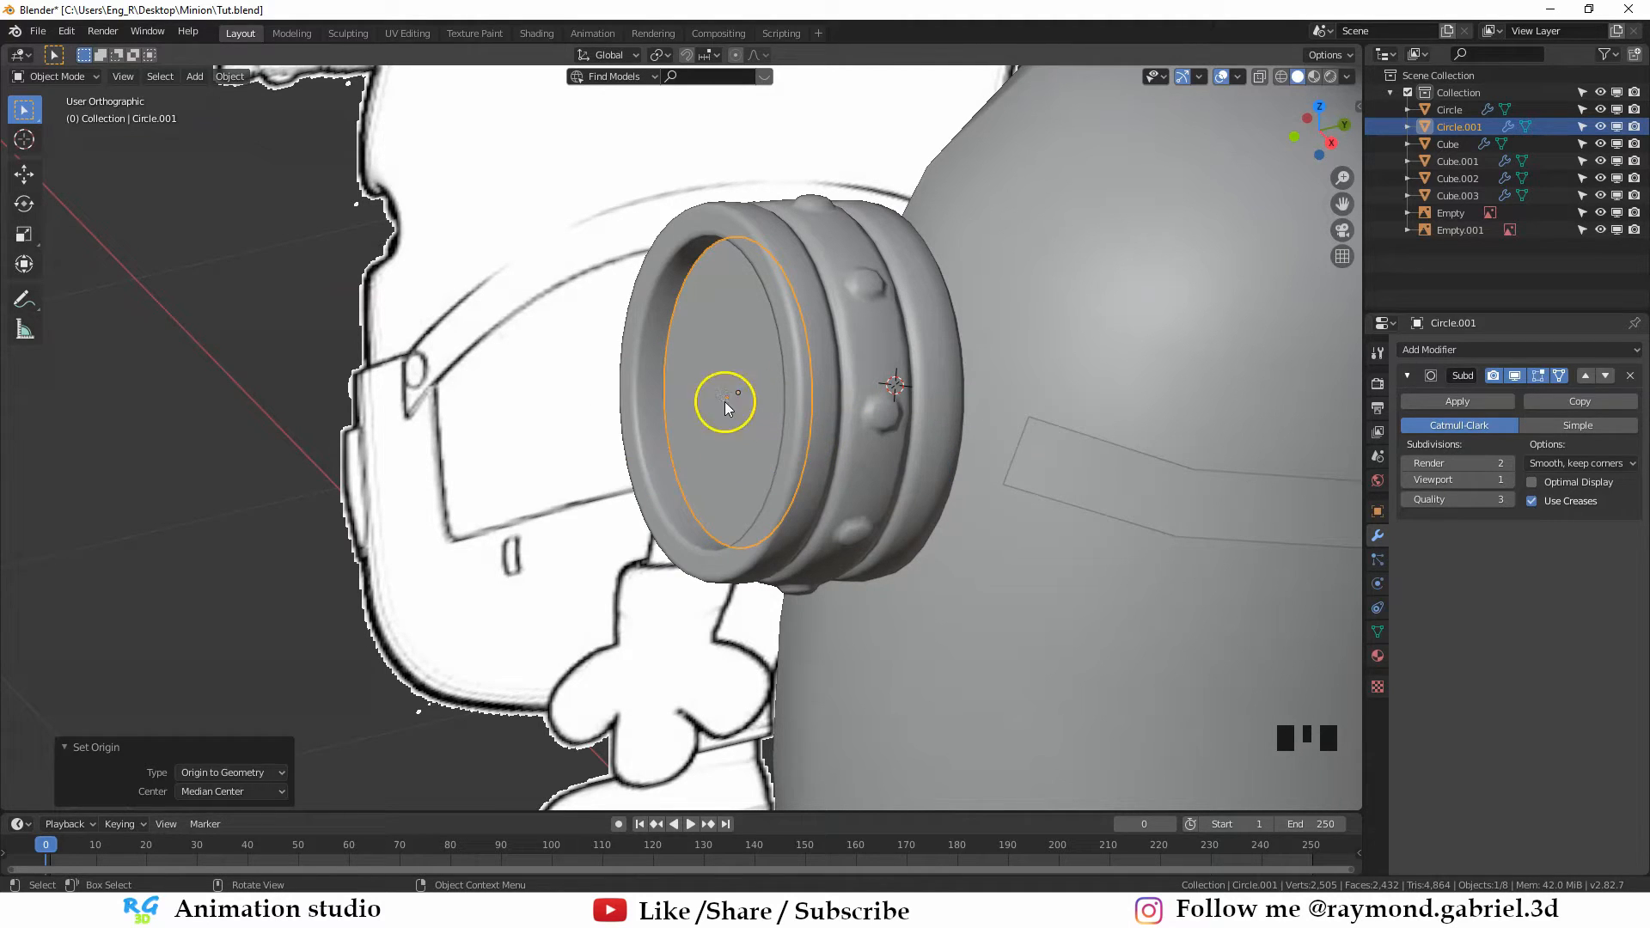
Select the lens disc's centre face in Edit Mode using face selection
{"action": "scroll", "coordinate": [740, 418], "scroll_direction": "down", "scroll_amount": 2}
{"action": "key", "text": "Tab"}
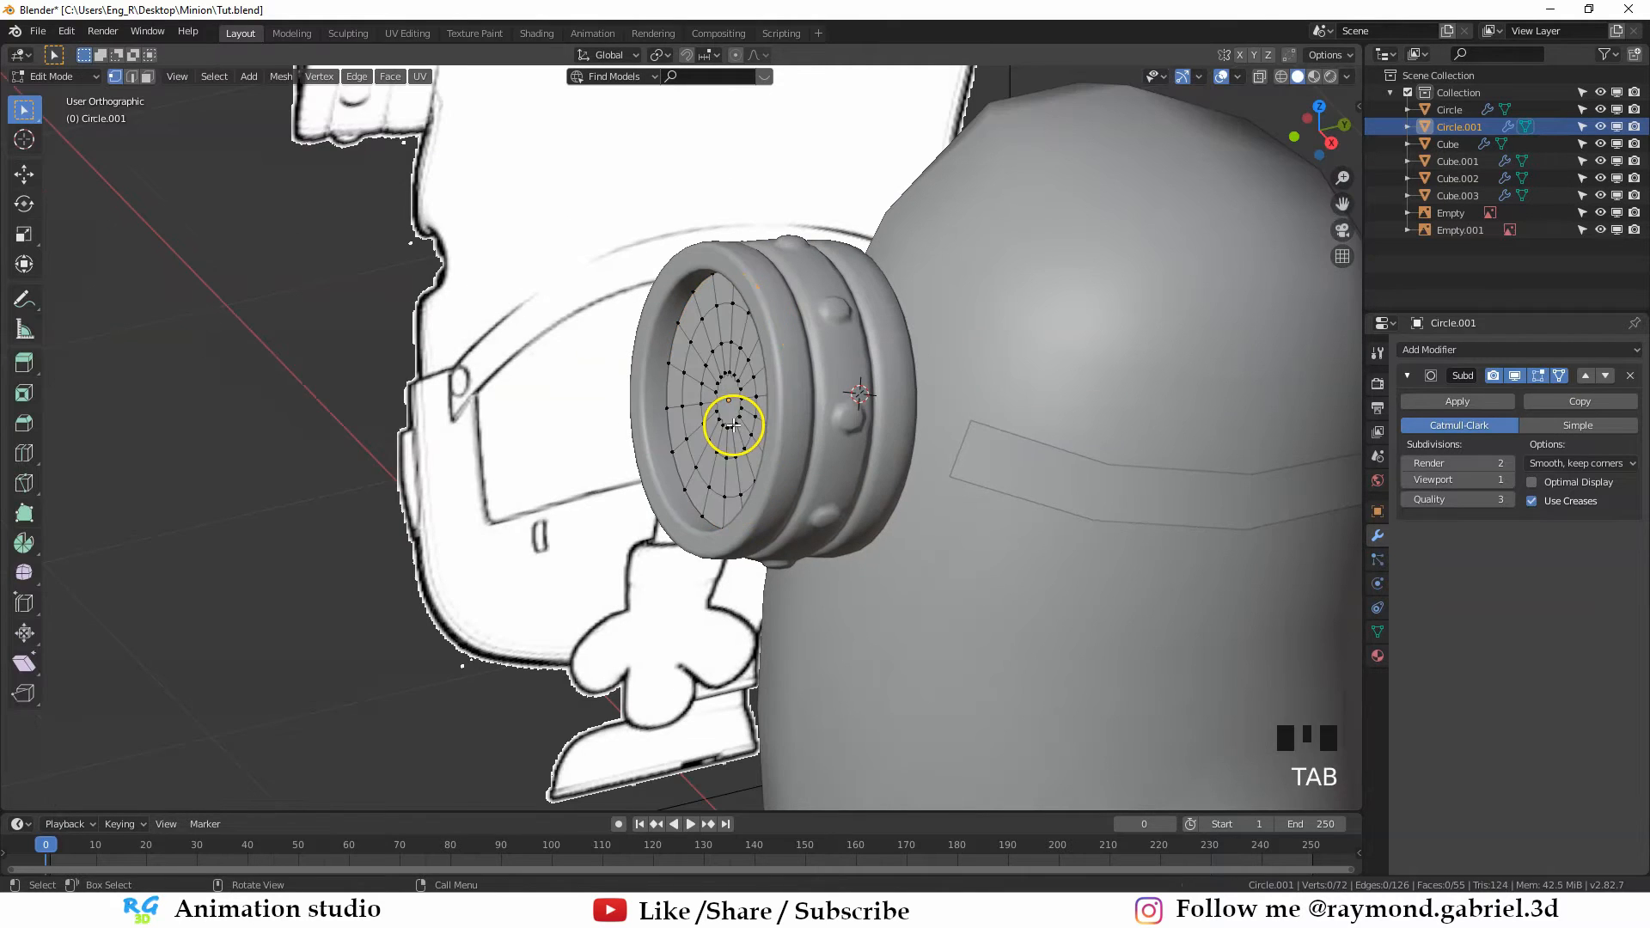
{"action": "middle_click_drag", "start_coordinate": [733, 425], "coordinate": [732, 436]}
{"action": "scroll", "coordinate": [727, 435], "scroll_direction": "up", "scroll_amount": 1}
{"action": "key", "text": "3"}
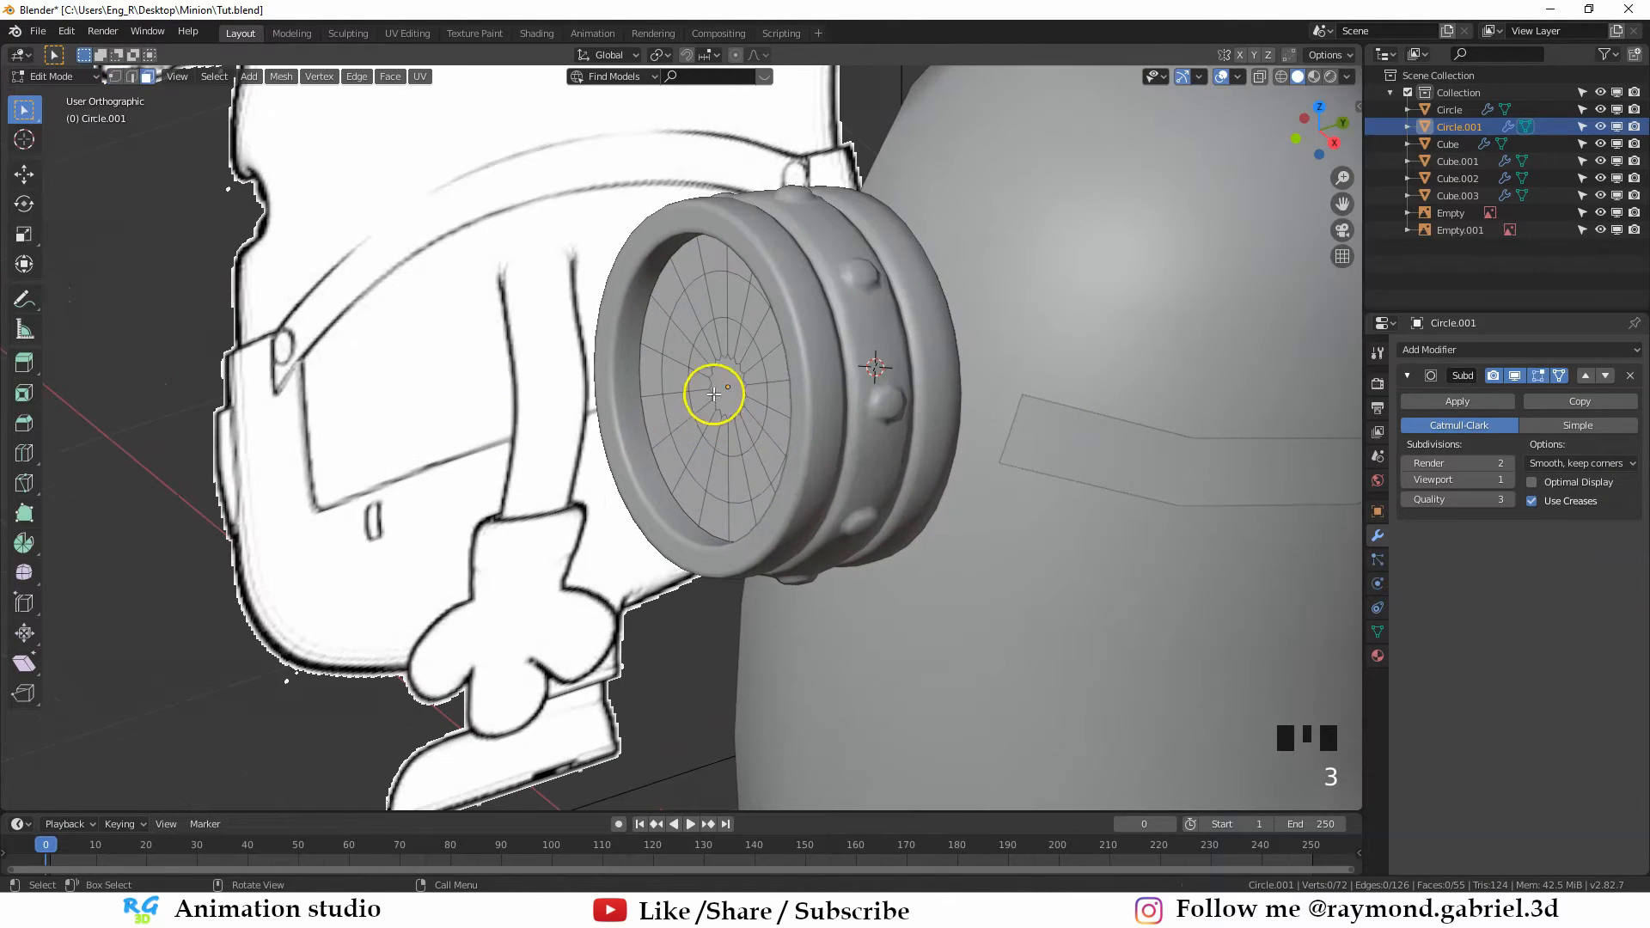
{"action": "left_click", "coordinate": [722, 387]}
With proportional editing at size 0.51, move the lens's centre face about 0.11 m outward along local Z, and return to Object Mode
{"action": "scroll", "coordinate": [722, 407], "scroll_direction": "down", "scroll_amount": 2}
{"action": "middle_click_drag", "start_coordinate": [773, 402], "coordinate": [587, 398]}
{"action": "scroll", "coordinate": [413, 256], "scroll_direction": "up", "scroll_amount": 3}
{"action": "scroll", "coordinate": [686, 418], "scroll_direction": "up", "scroll_amount": 2}
{"action": "key", "text": "o"}
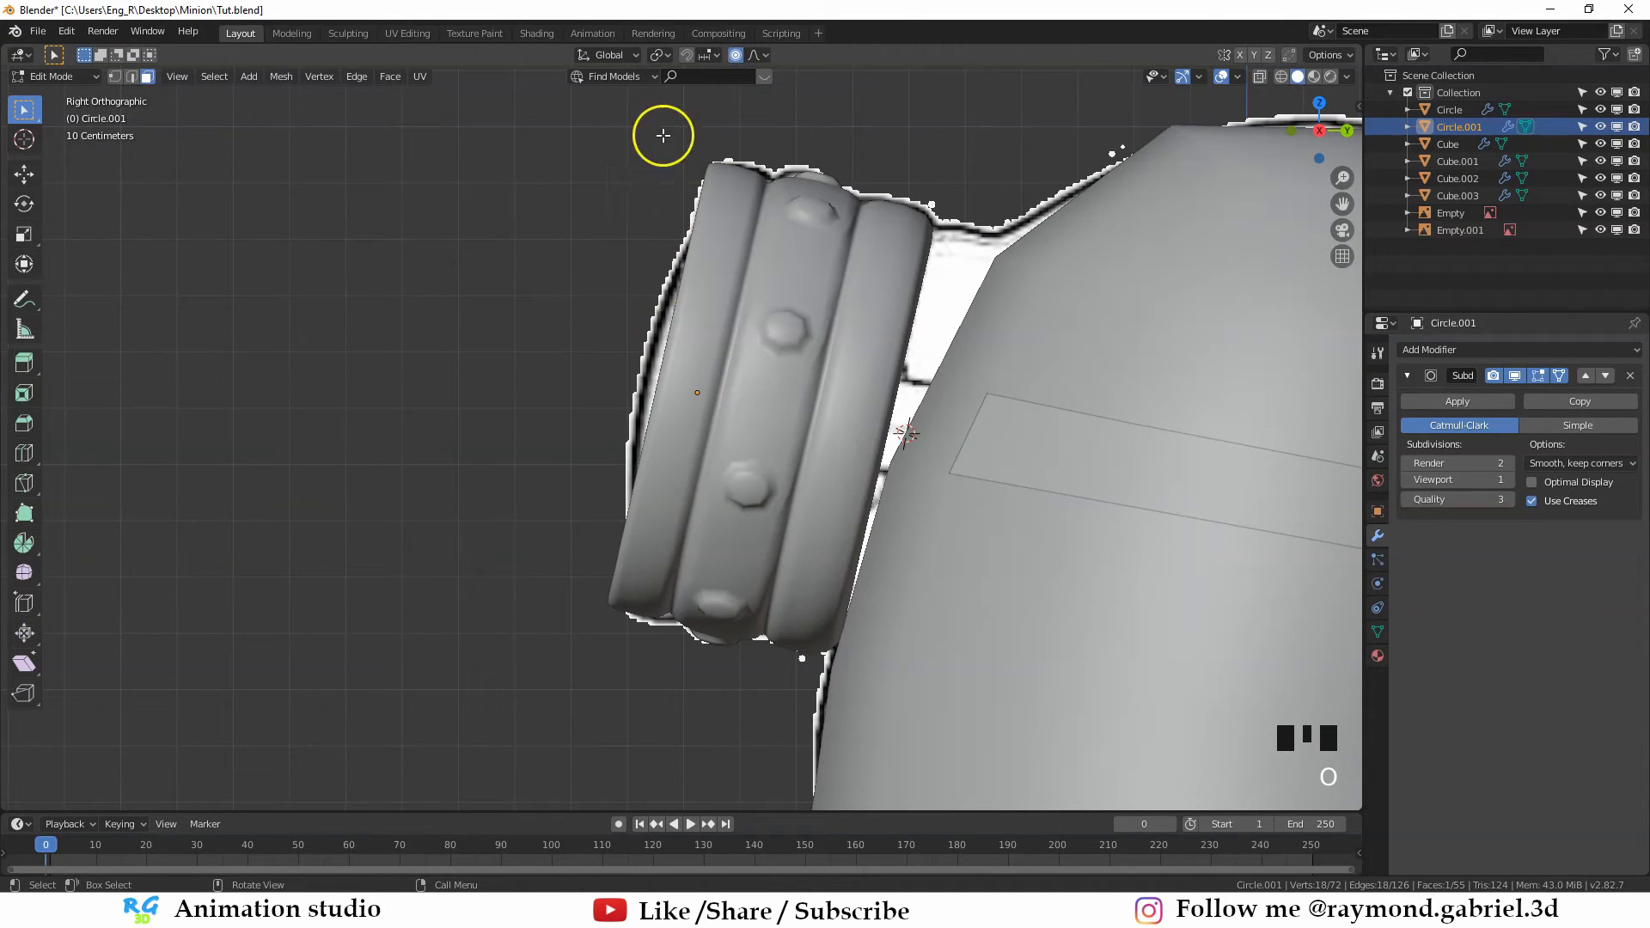
{"action": "key", "text": "g"}
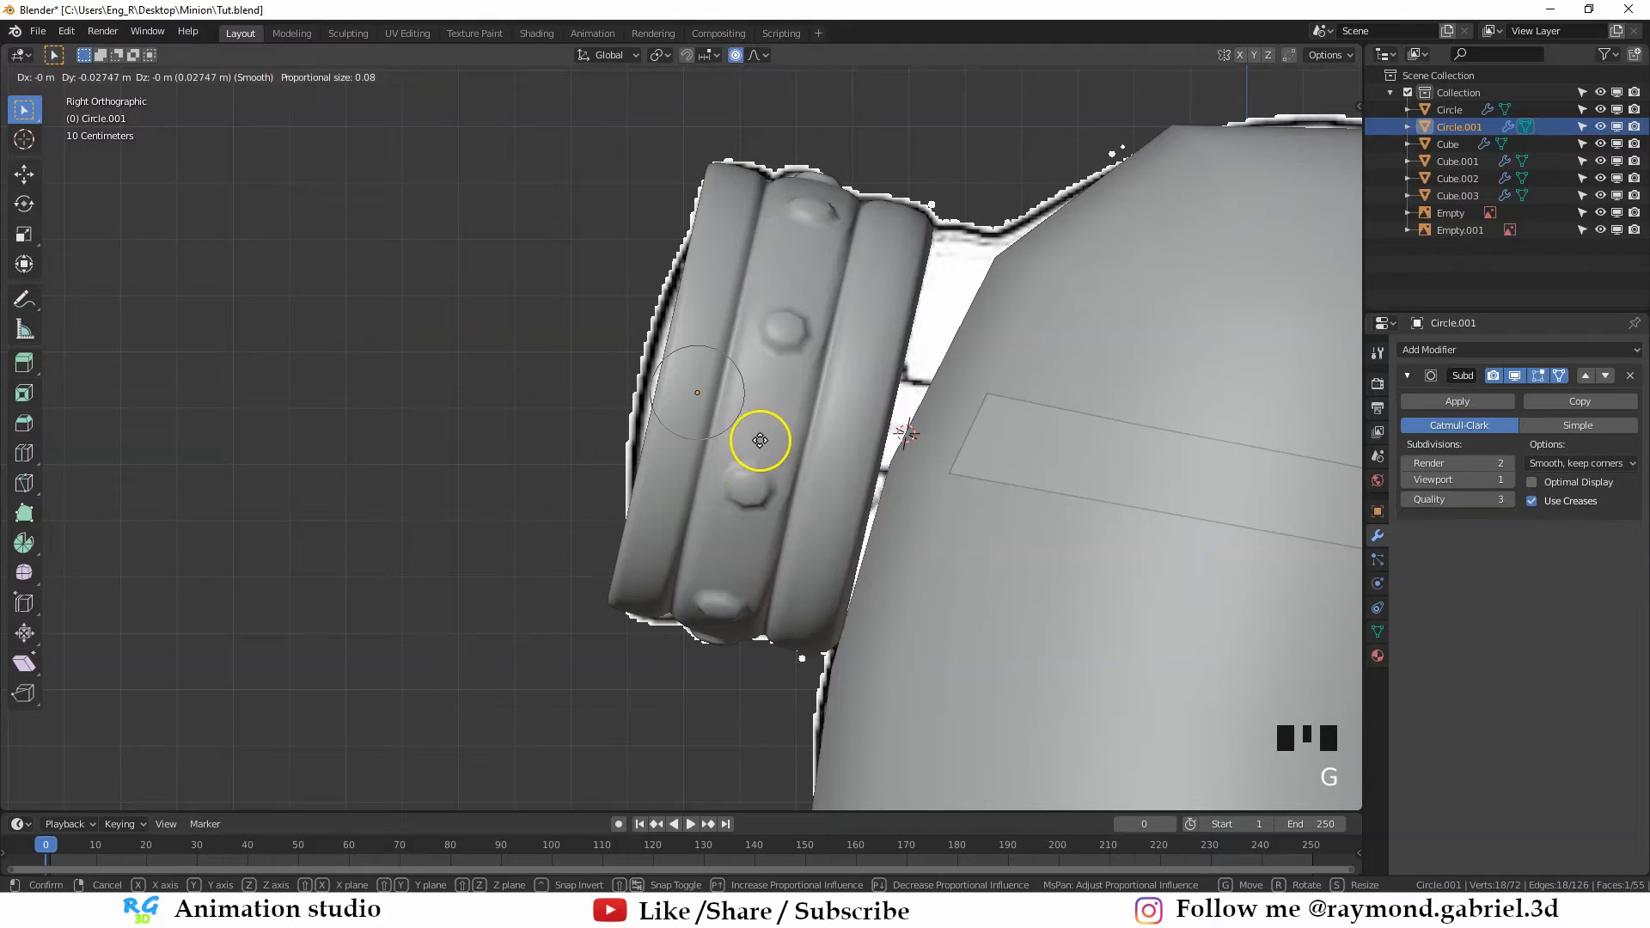
{"action": "key", "text": "z"}
{"action": "key", "text": "z"}
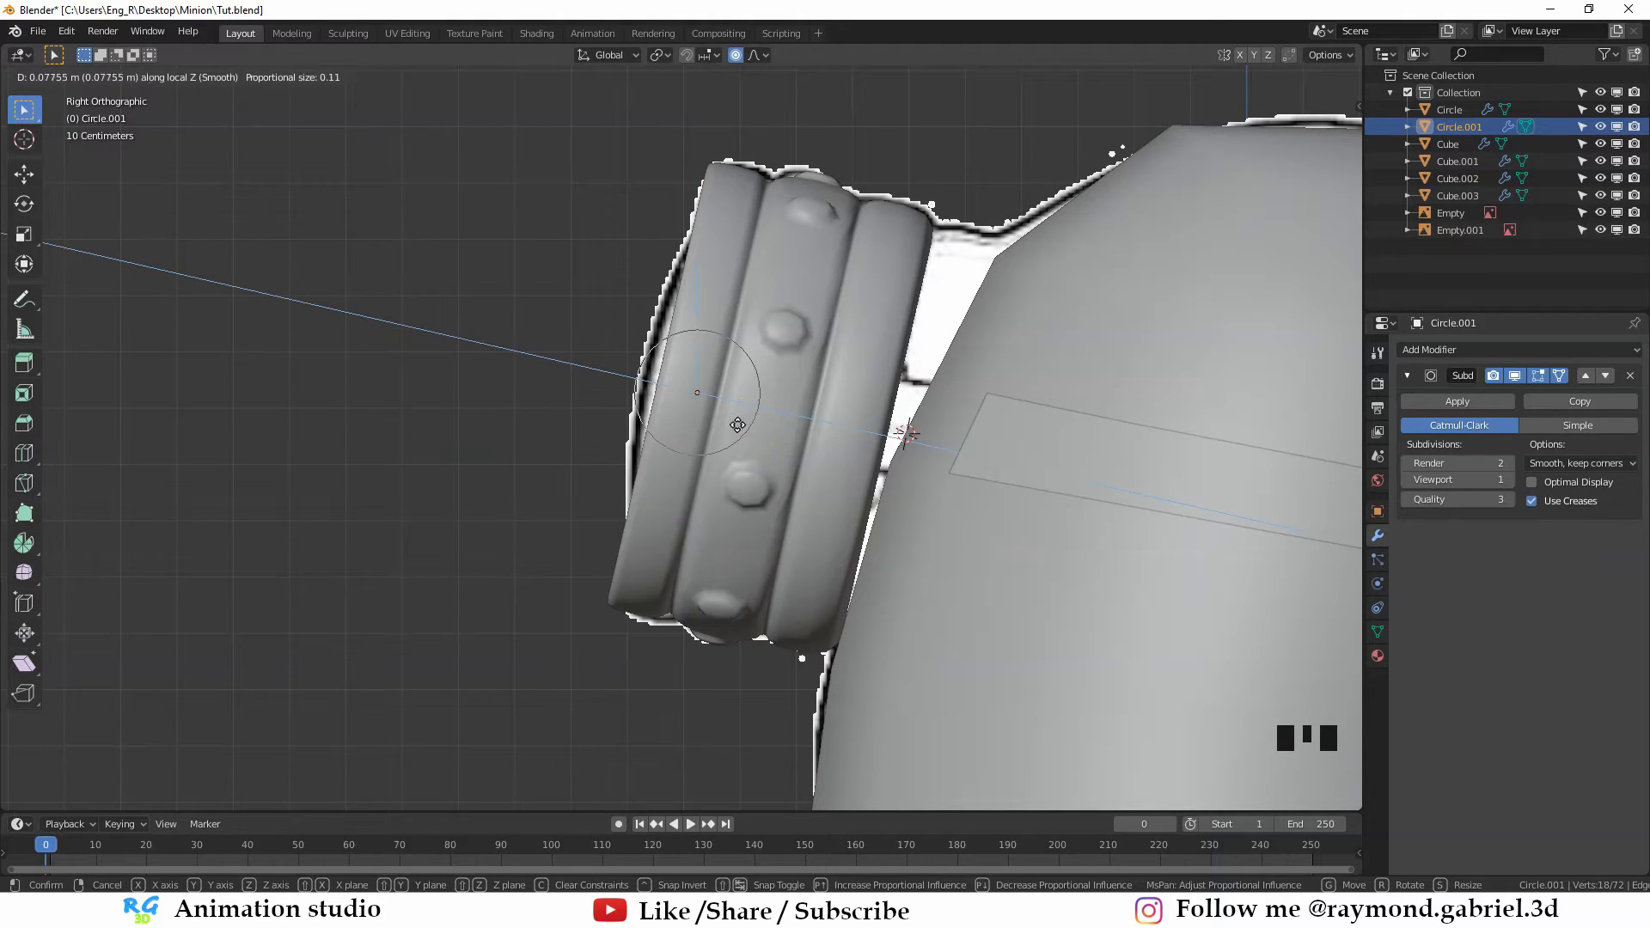
{"action": "scroll", "coordinate": [711, 414], "scroll_direction": "down", "scroll_amount": 6}
{"action": "scroll", "coordinate": [692, 414], "scroll_direction": "down", "scroll_amount": 12}
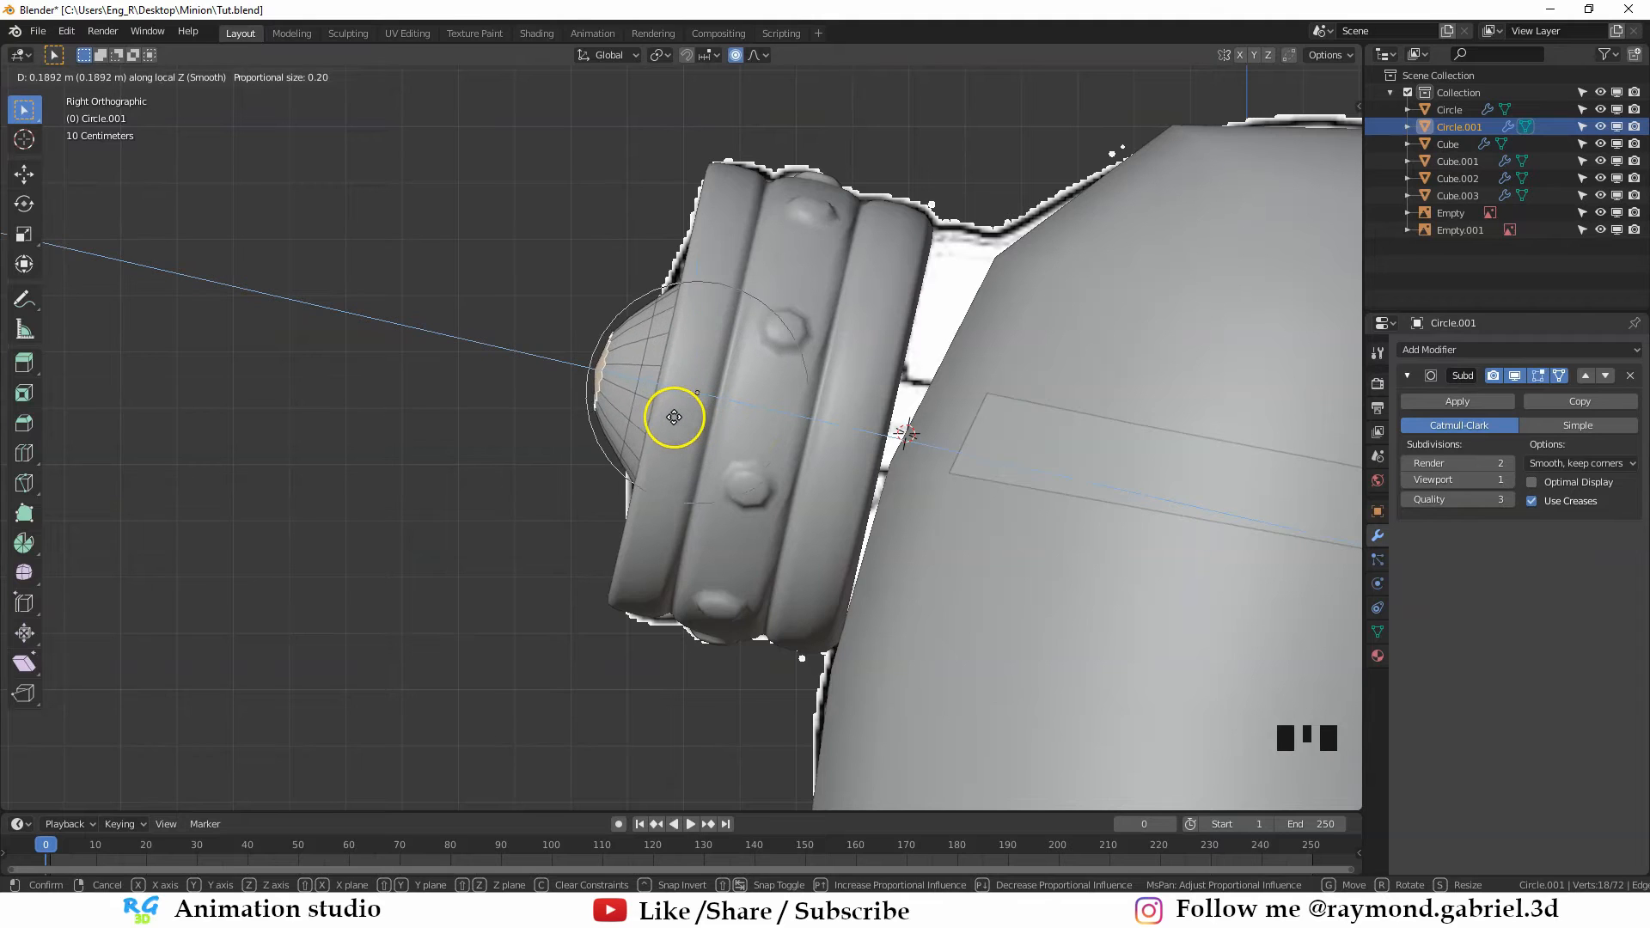
{"action": "scroll", "coordinate": [658, 417], "scroll_direction": "down", "scroll_amount": 1}
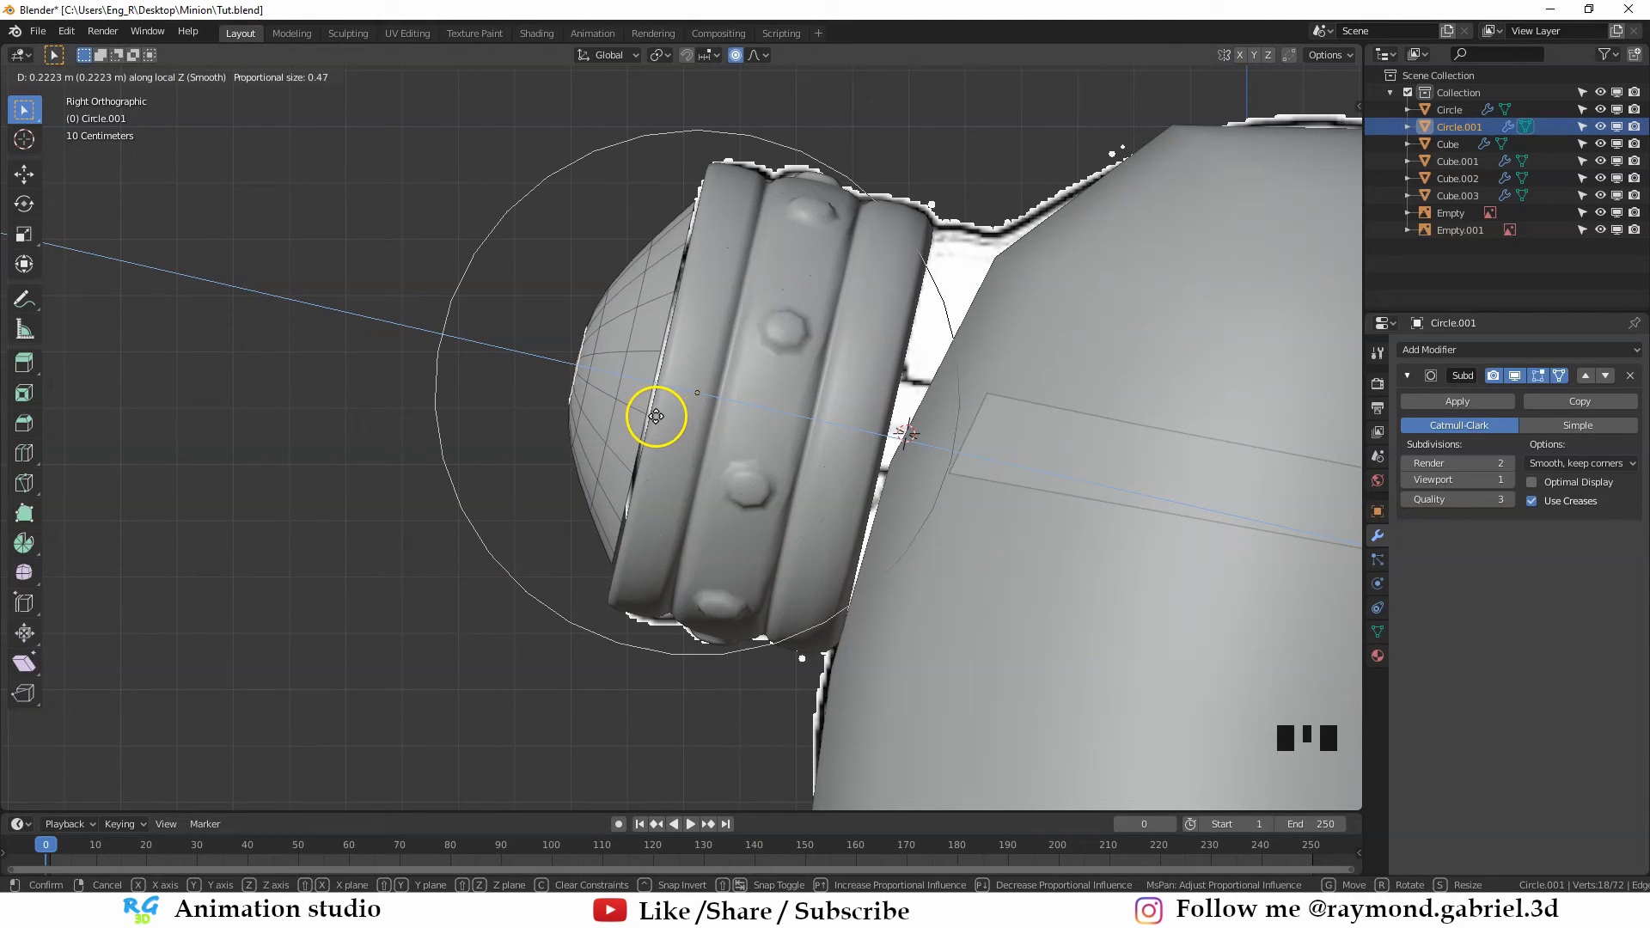
{"action": "scroll", "coordinate": [664, 419], "scroll_direction": "up", "scroll_amount": 2}
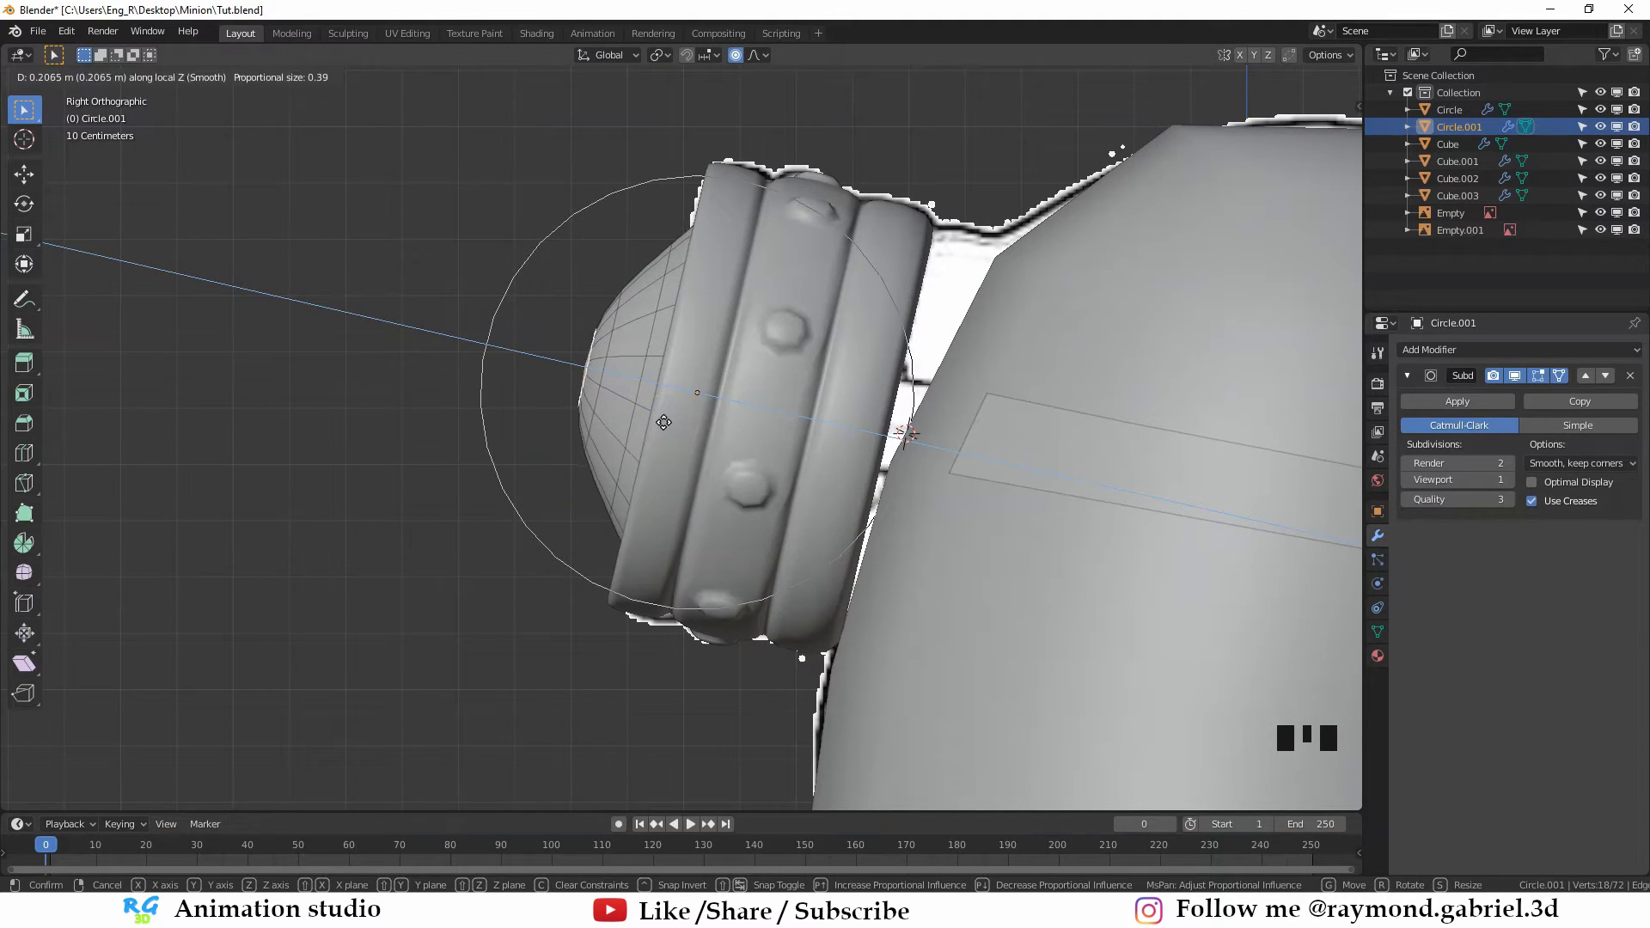
{"action": "scroll", "coordinate": [708, 447], "scroll_direction": "down", "scroll_amount": 2}
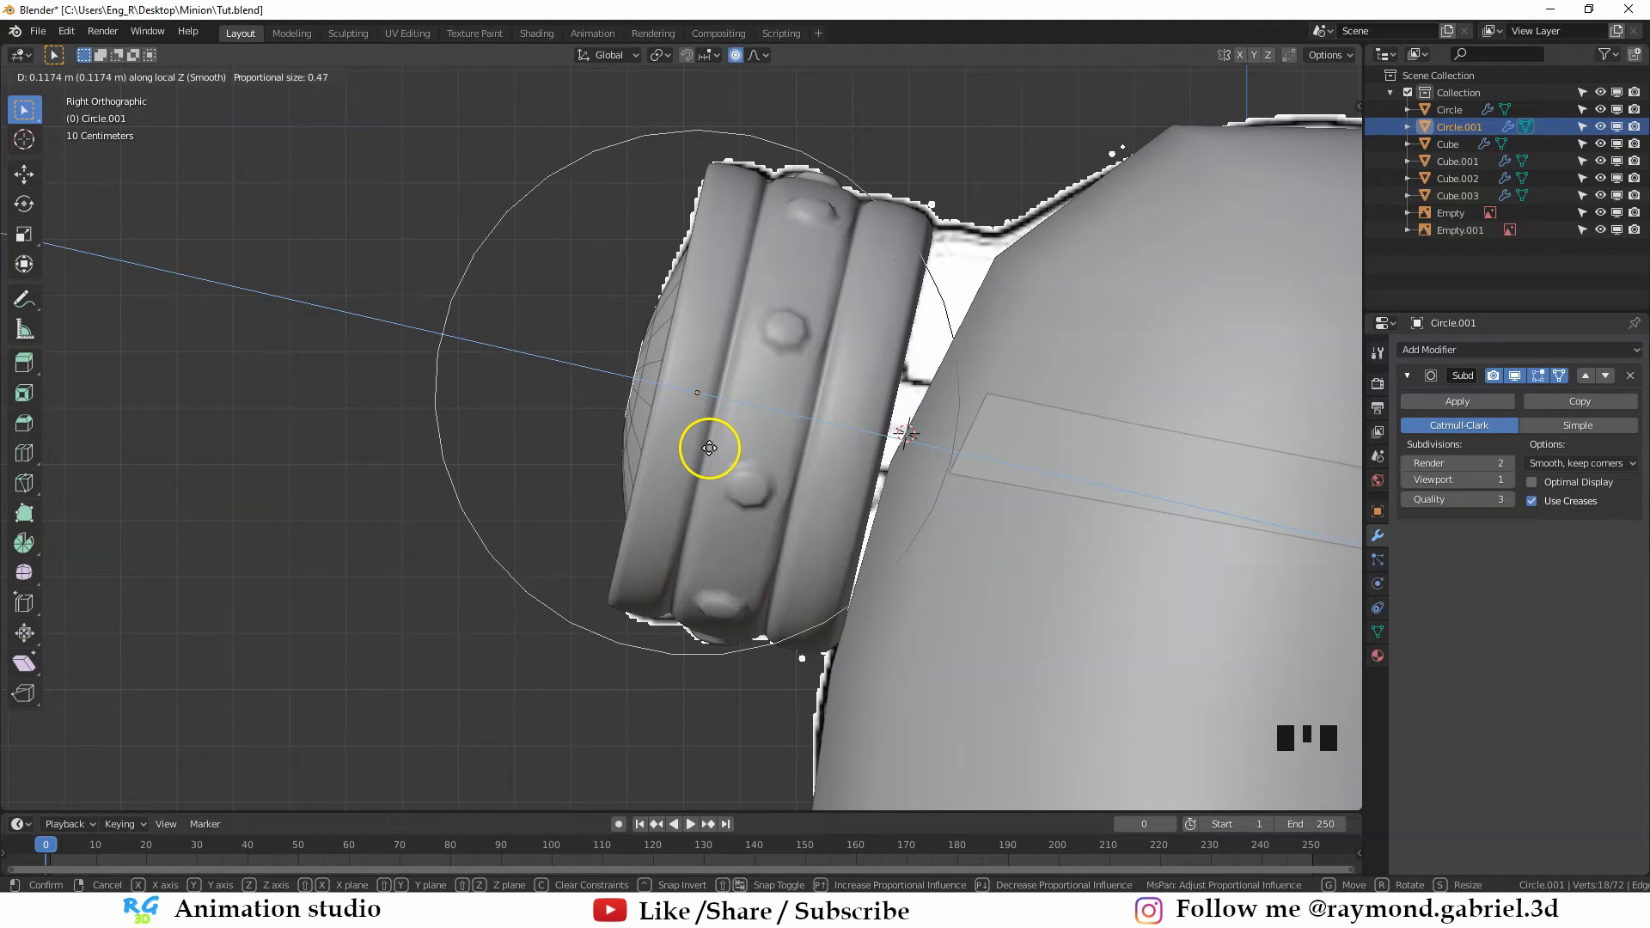
{"action": "scroll", "coordinate": [709, 448], "scroll_direction": "down", "scroll_amount": 1}
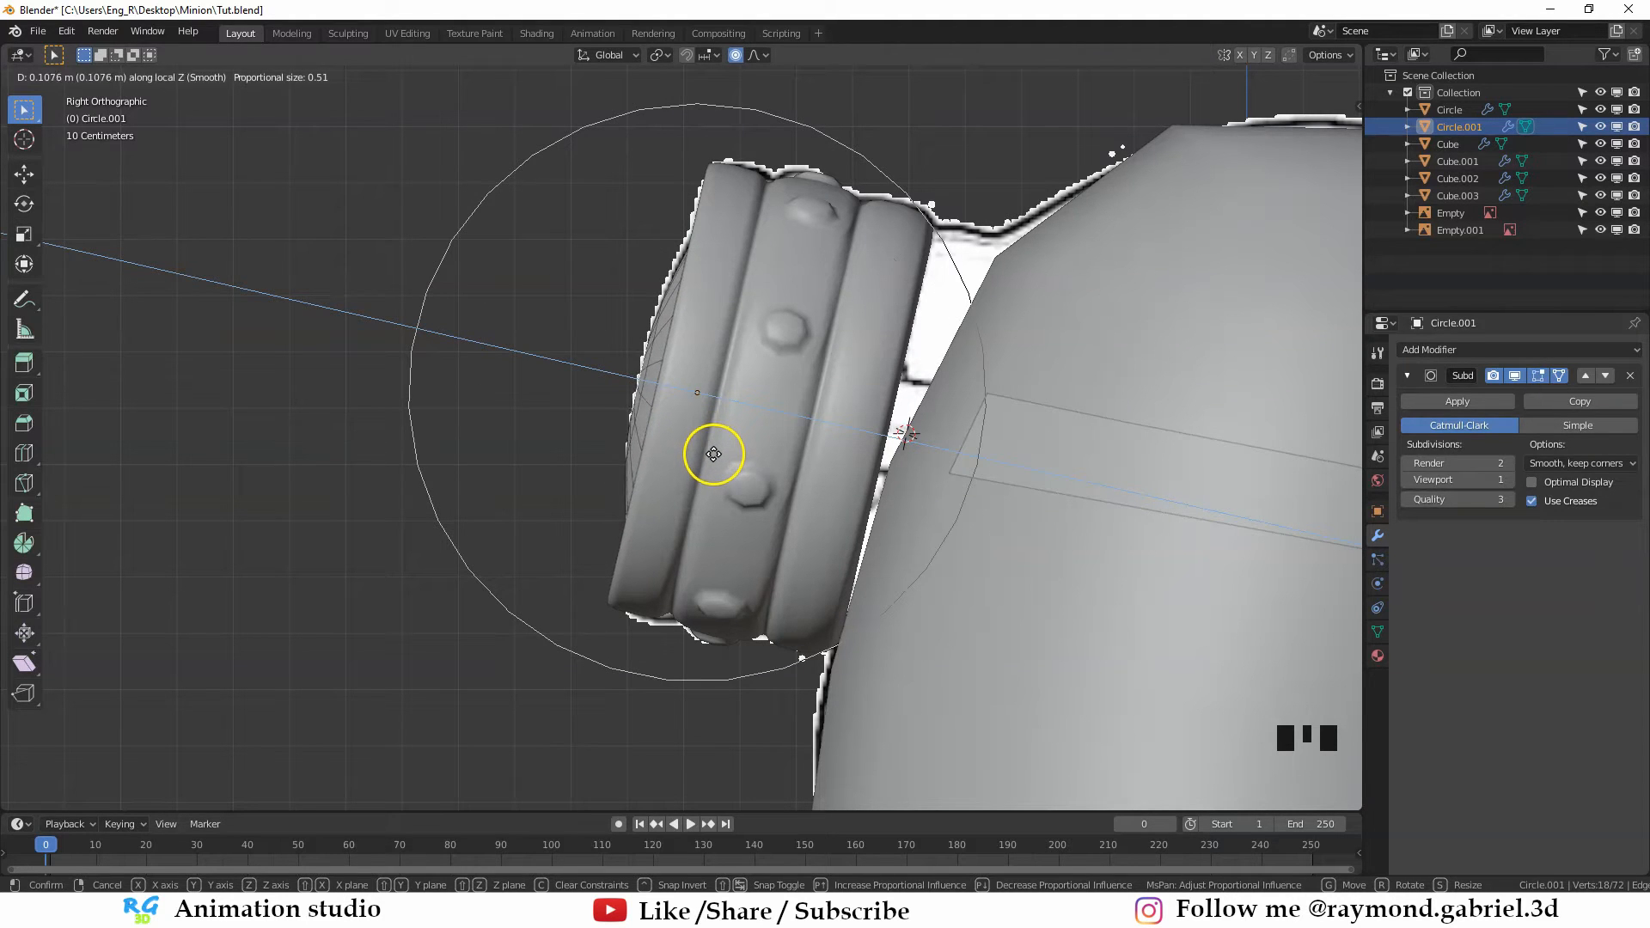
{"action": "left_click", "coordinate": [713, 454]}
{"action": "key", "text": "Tab"}
Select the goggle frame and lens together and hide both objects to expose the body behind them
{"action": "middle_click_drag", "start_coordinate": [694, 442], "coordinate": [753, 447]}
{"action": "left_click", "coordinate": [82, 739]}
{"action": "scroll", "coordinate": [596, 404], "scroll_direction": "down", "scroll_amount": 2}
{"action": "mouse_move", "coordinate": [611, 391]}
{"action": "middle_mouse_down"}
{"action": "mouse_move", "coordinate": [604, 361]}
{"action": "mouse_move", "coordinate": [597, 378]}
{"action": "middle_mouse_up"}
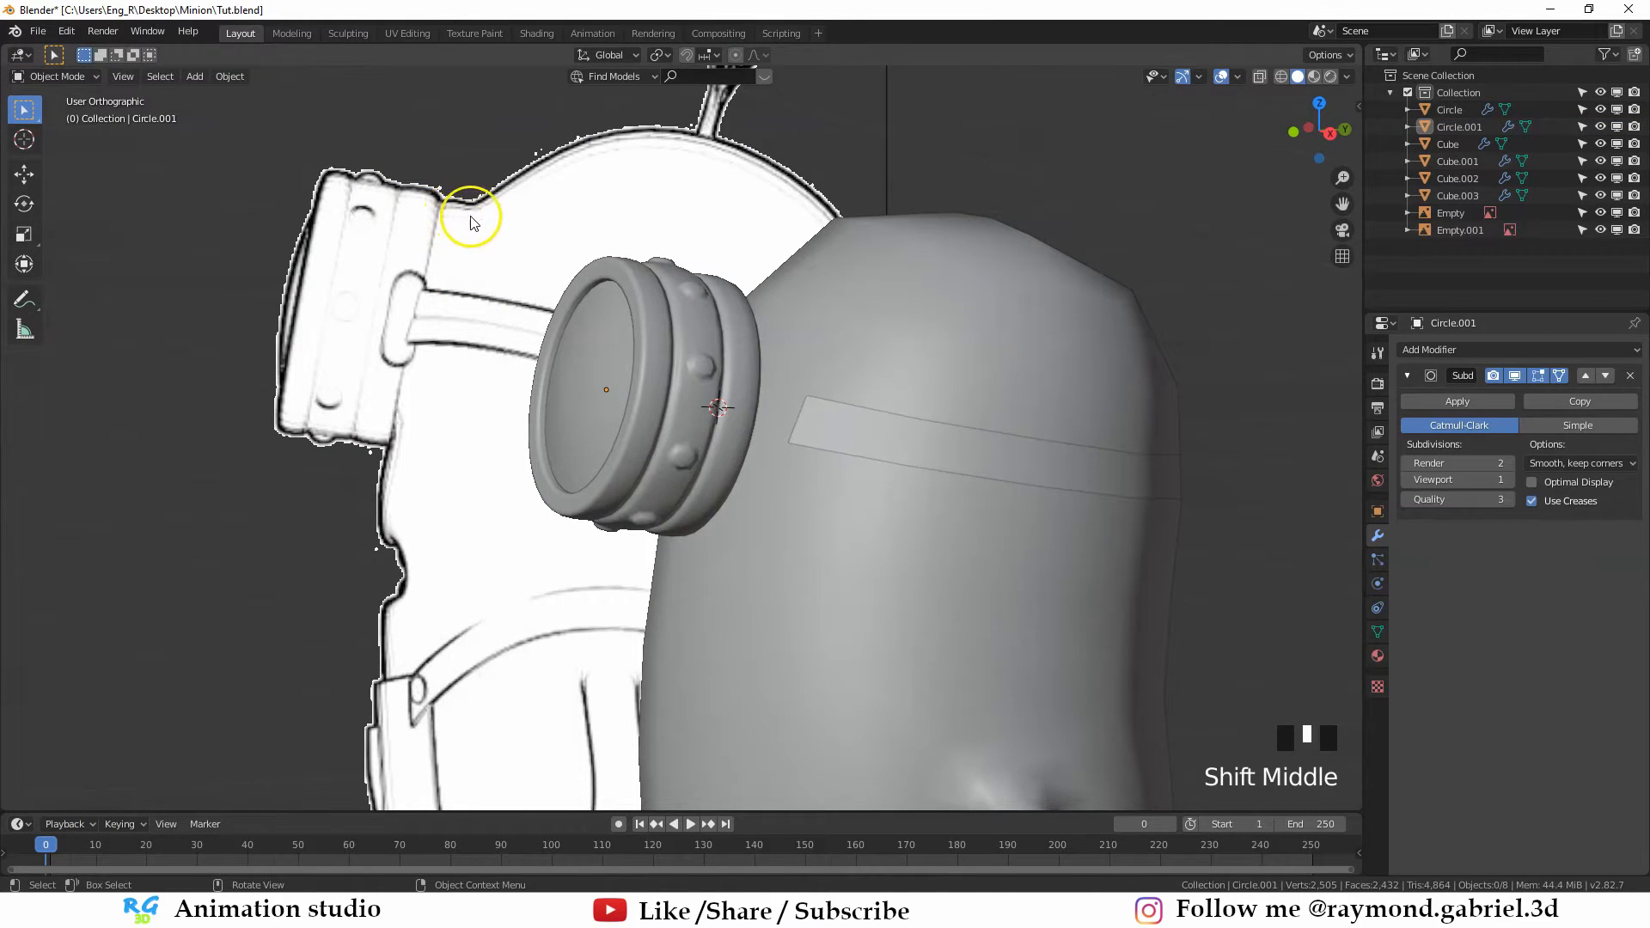
{"action": "middle_click_drag", "start_coordinate": [470, 224], "coordinate": [503, 227]}
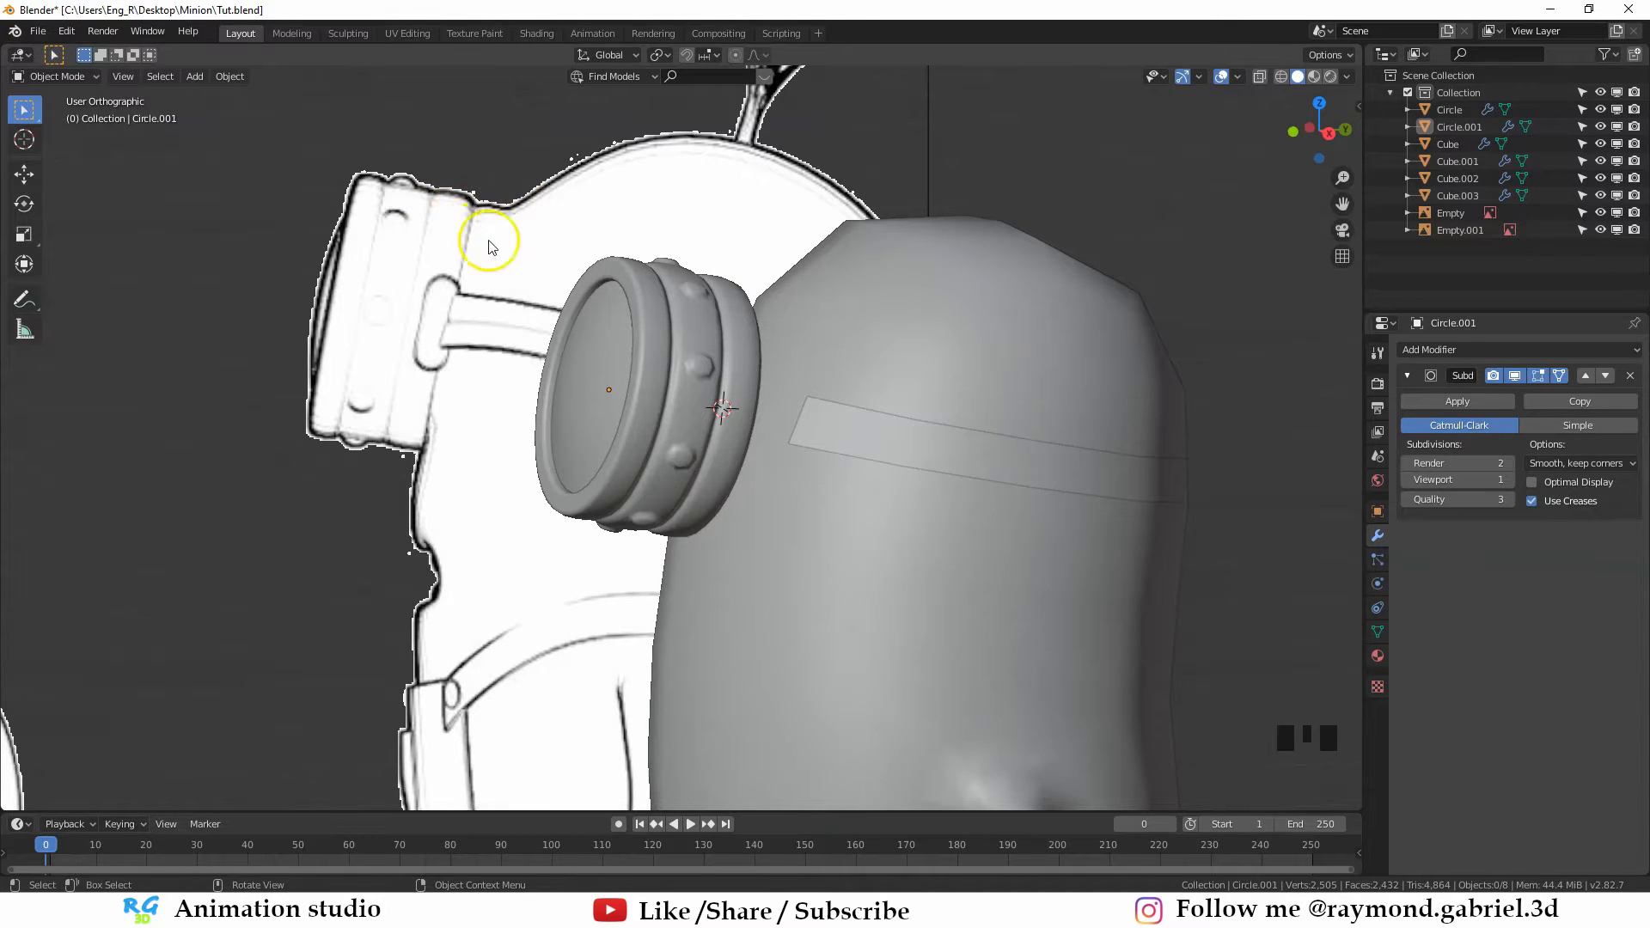
{"action": "scroll", "coordinate": [558, 275], "scroll_direction": "up", "scroll_amount": 2}
{"action": "left_click", "coordinate": [624, 306]}
{"action": "left_click", "coordinate": [543, 325], "text": "shift"}
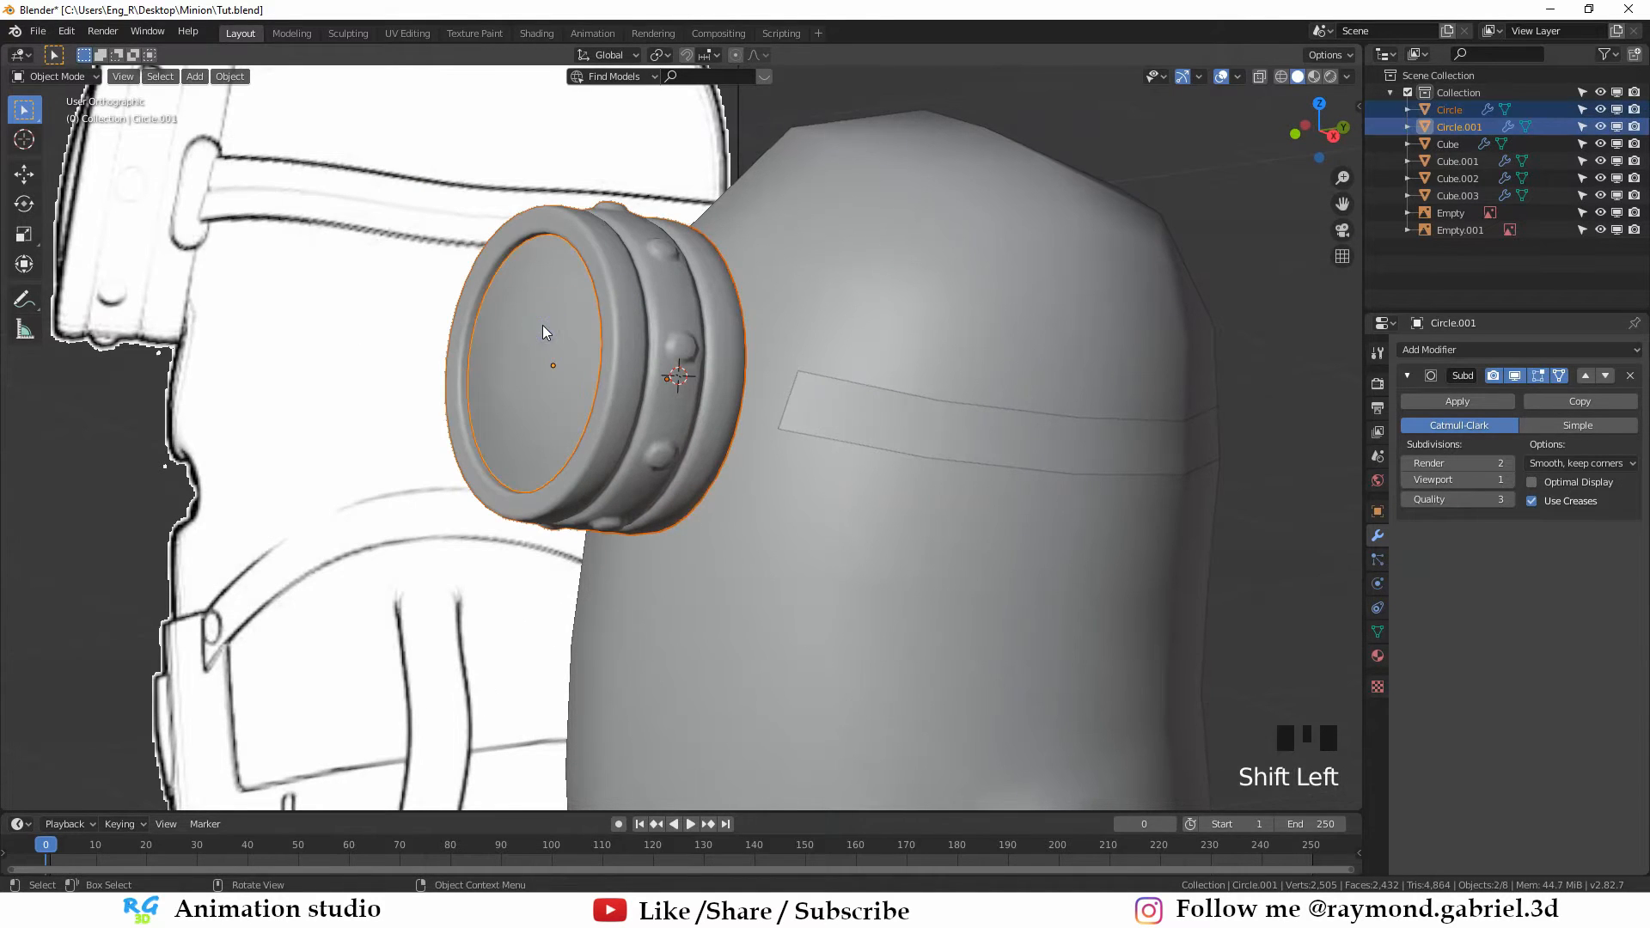
{"action": "key", "text": "h"}
Open the body in Edit Mode and select the block of vertices on the face where the goggle sits, using vertex selection
{"action": "middle_click_drag", "start_coordinate": [644, 350], "coordinate": [677, 294]}
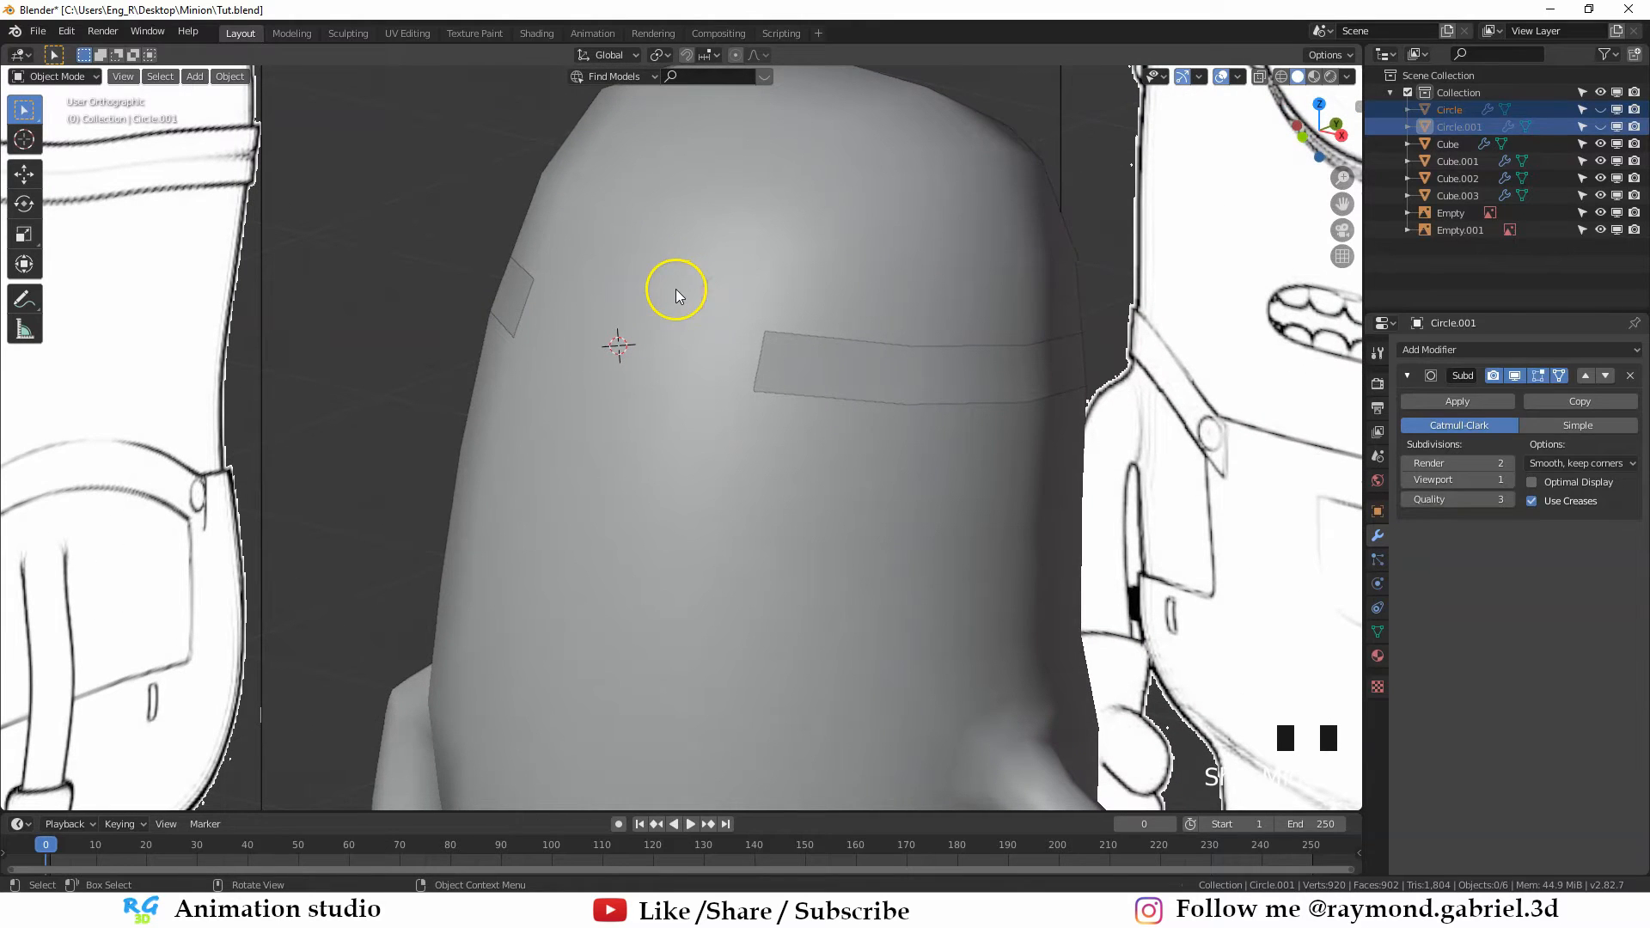
{"action": "left_click", "coordinate": [676, 296]}
{"action": "key", "text": "Tab"}
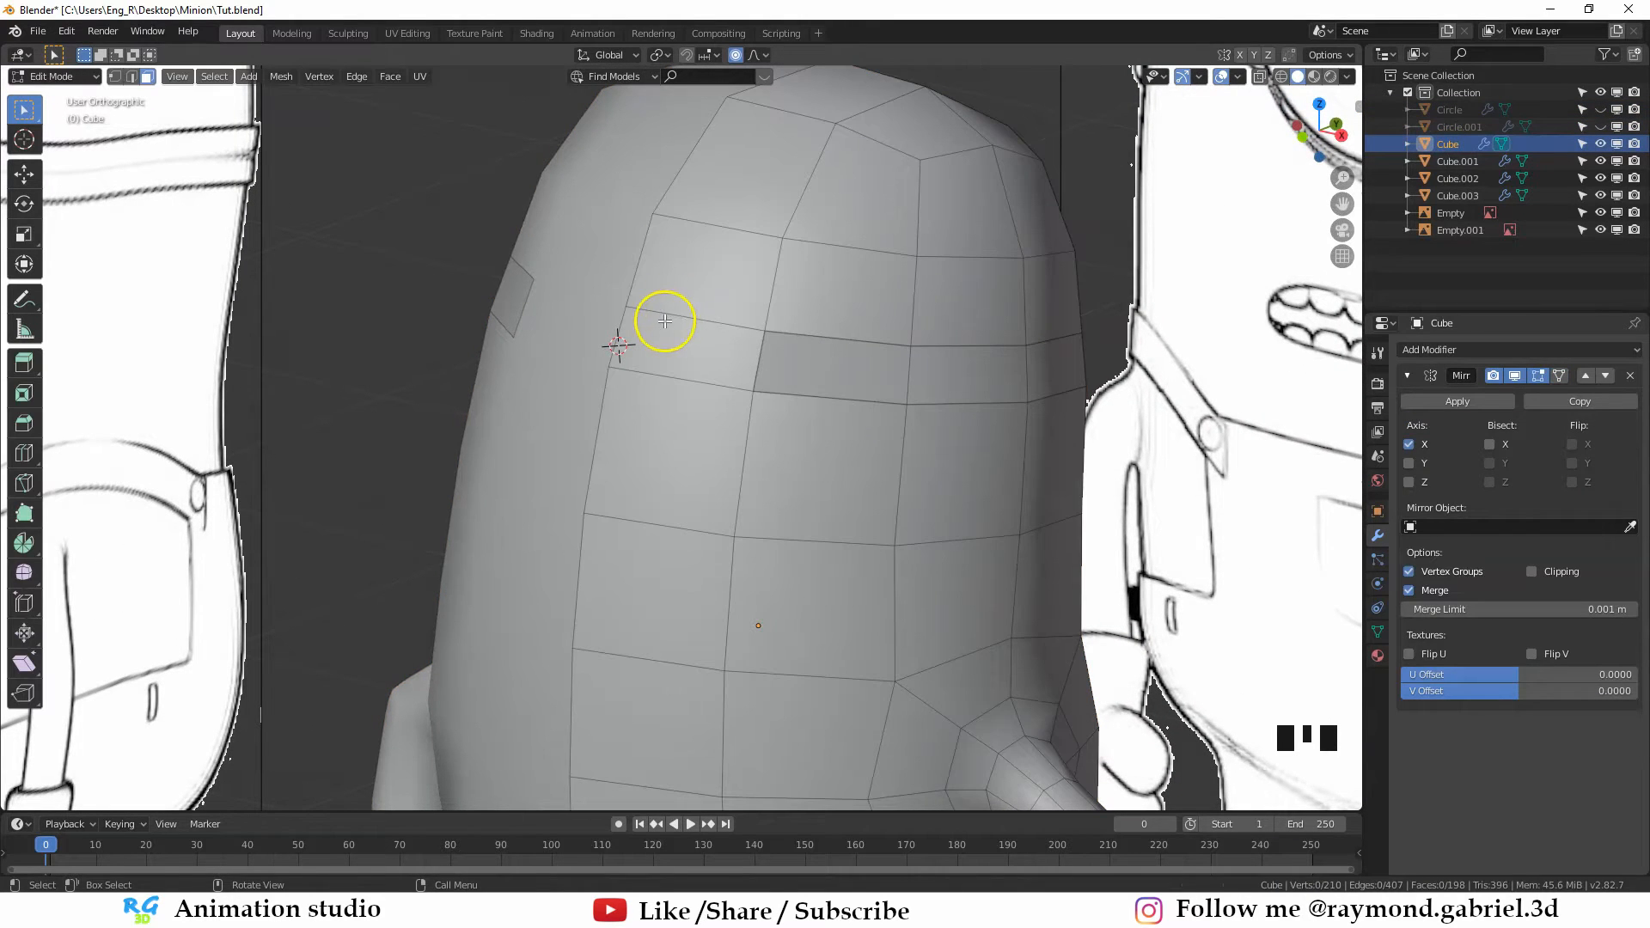
{"action": "mouse_move", "coordinate": [664, 321]}
{"action": "middle_mouse_down"}
{"action": "mouse_move", "coordinate": [678, 324]}
{"action": "mouse_move", "coordinate": [655, 316]}
{"action": "middle_mouse_up"}
{"action": "key", "text": "1"}
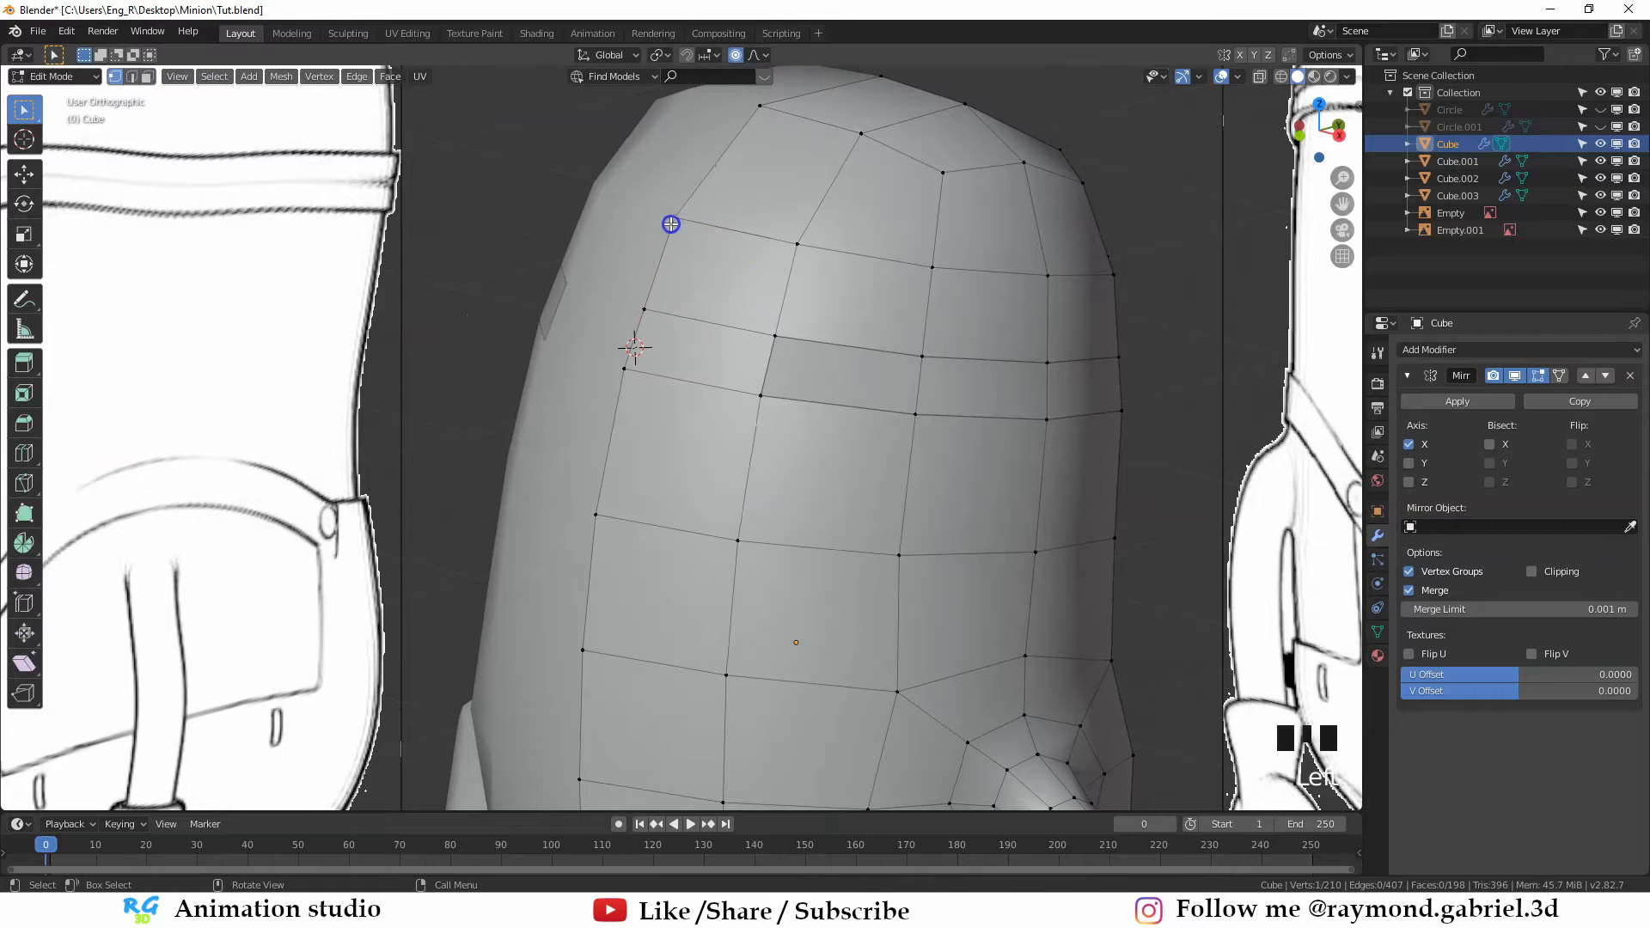
{"action": "left_click", "coordinate": [746, 503], "text": "shift"}
{"action": "key", "text": "b"}
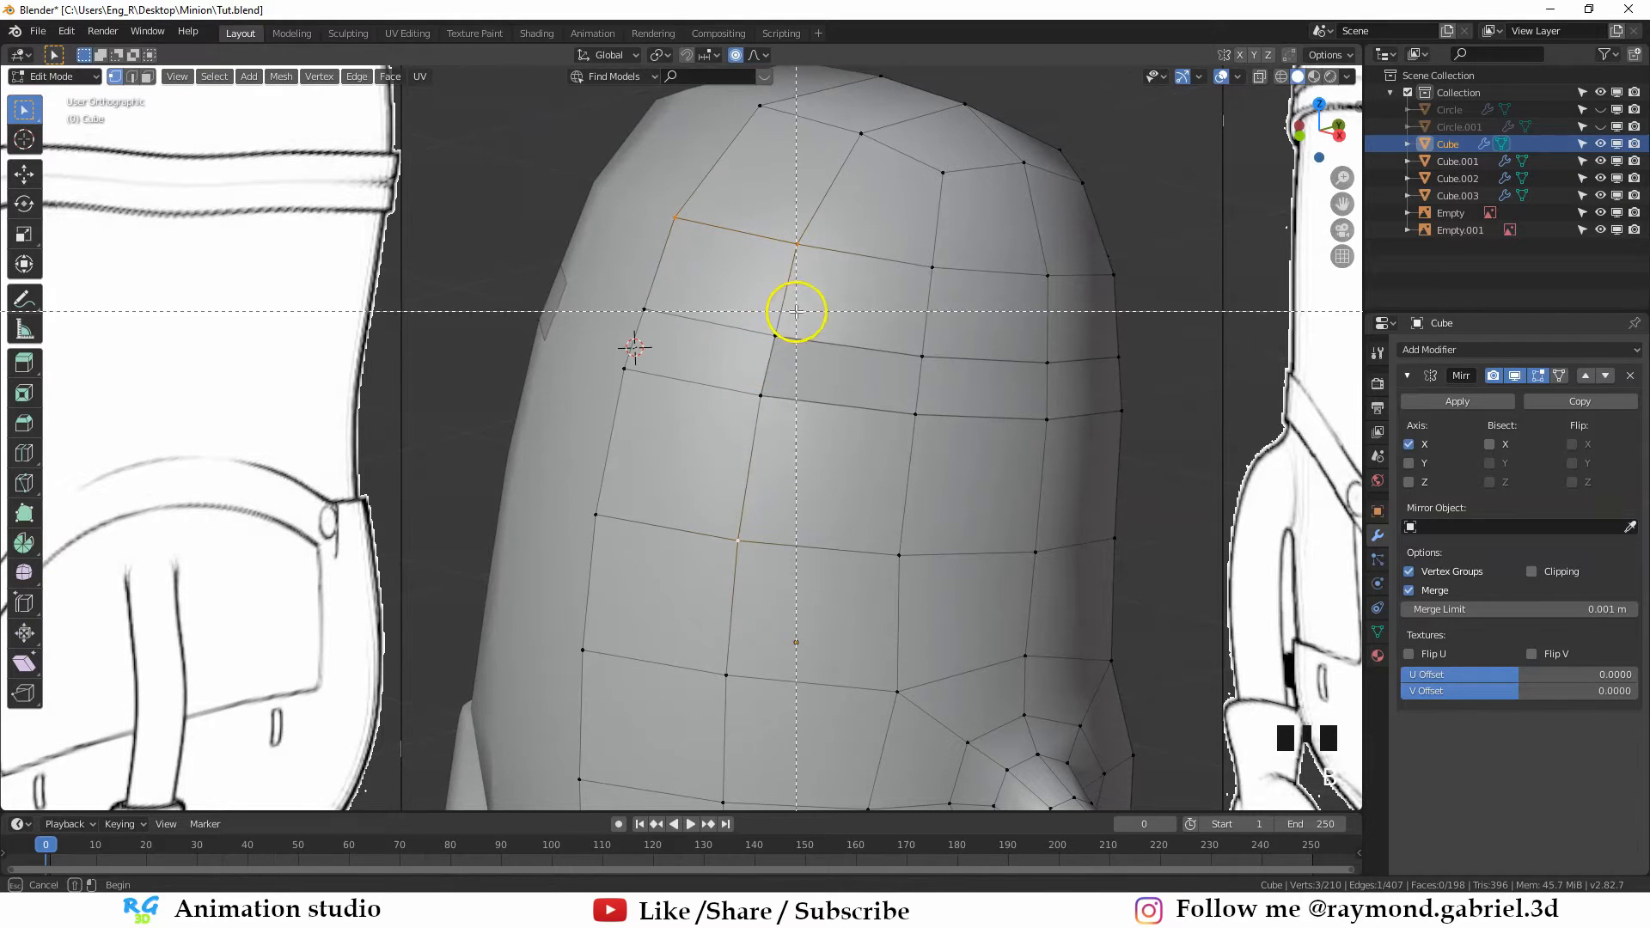
{"action": "left_click_drag", "start_coordinate": [799, 314], "coordinate": [597, 450]}
{"action": "key", "text": "b"}
{"action": "left_click_drag", "start_coordinate": [666, 286], "coordinate": [571, 560]}
{"action": "mouse_move", "coordinate": [570, 560]}
{"action": "middle_mouse_down"}
{"action": "mouse_move", "coordinate": [653, 399]}
{"action": "mouse_move", "coordinate": [702, 427]}
{"action": "middle_mouse_up"}
Apply the body's Mirror modifier in Object Mode and return to Edit Mode
{"action": "key", "text": "Tab"}
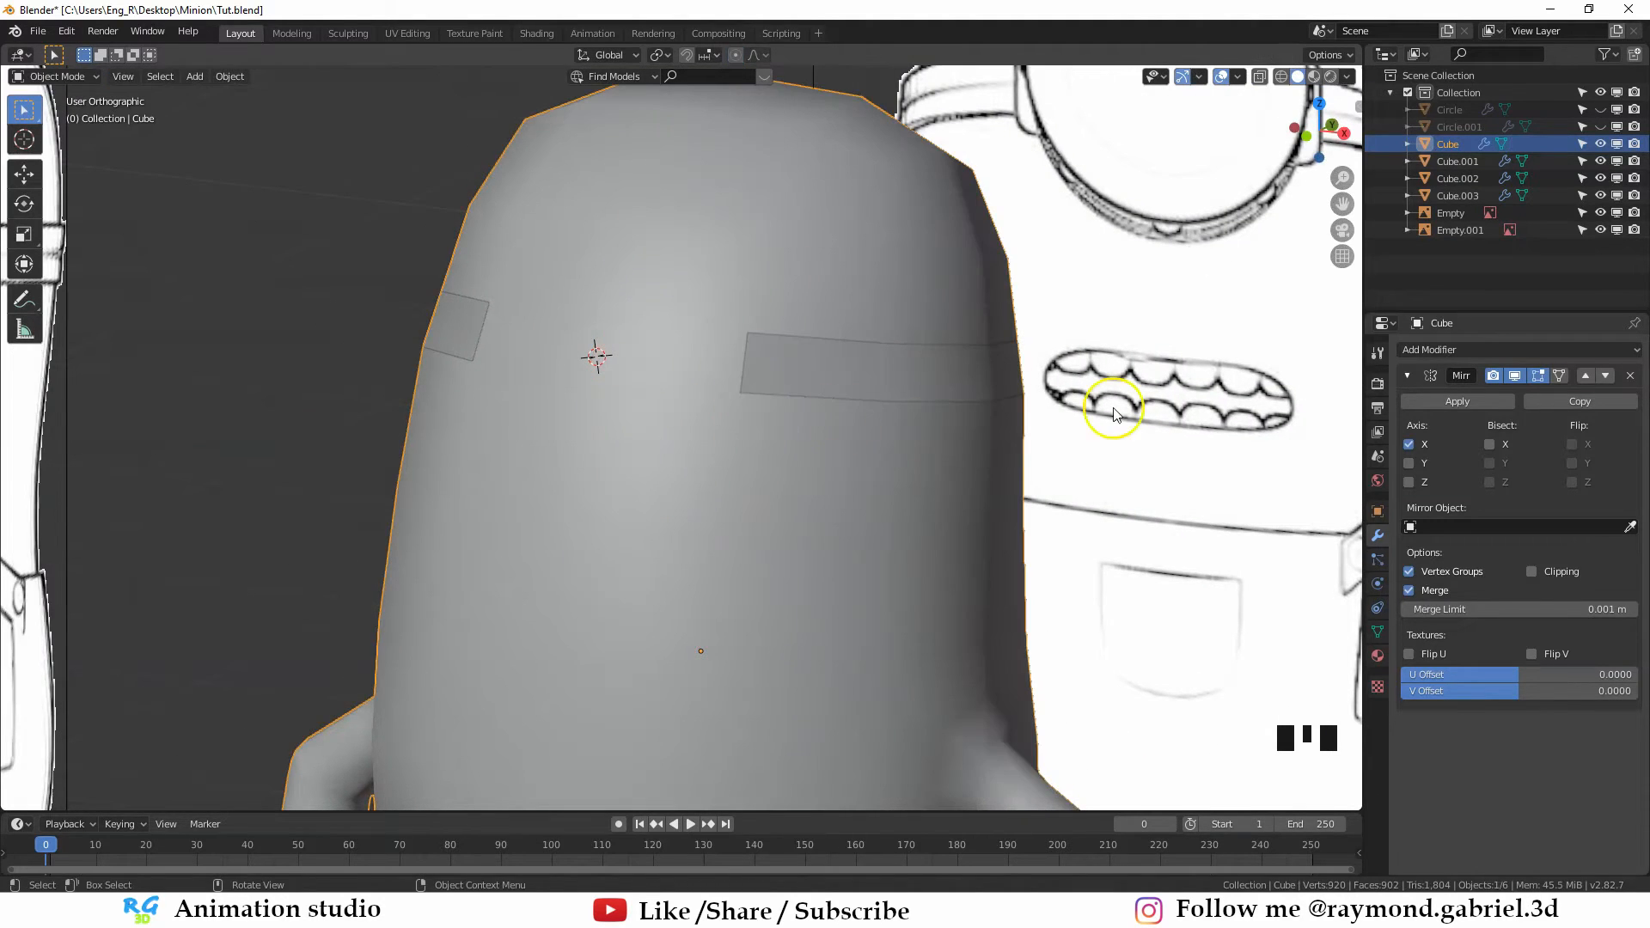
{"action": "left_click", "coordinate": [1458, 401]}
{"action": "key", "text": "Tab"}
Reshape the selected face patch on the body's front into a circle with LoopTools Circle
{"action": "middle_click_drag", "start_coordinate": [647, 413], "coordinate": [693, 402]}
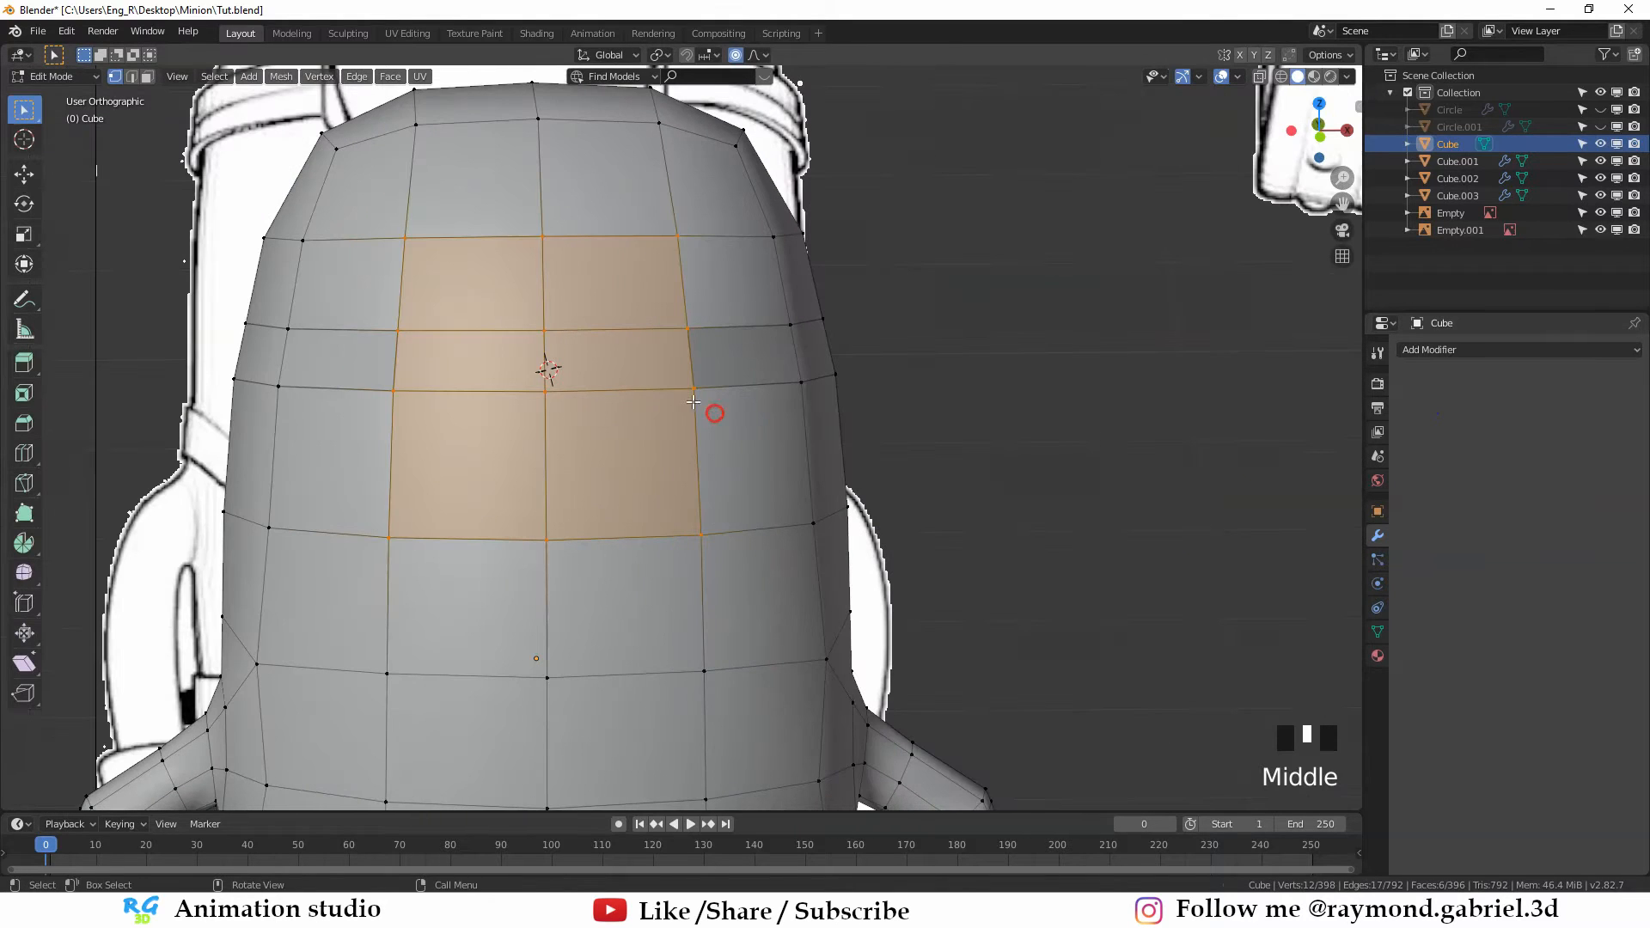
{"action": "right_click", "coordinate": [624, 376]}
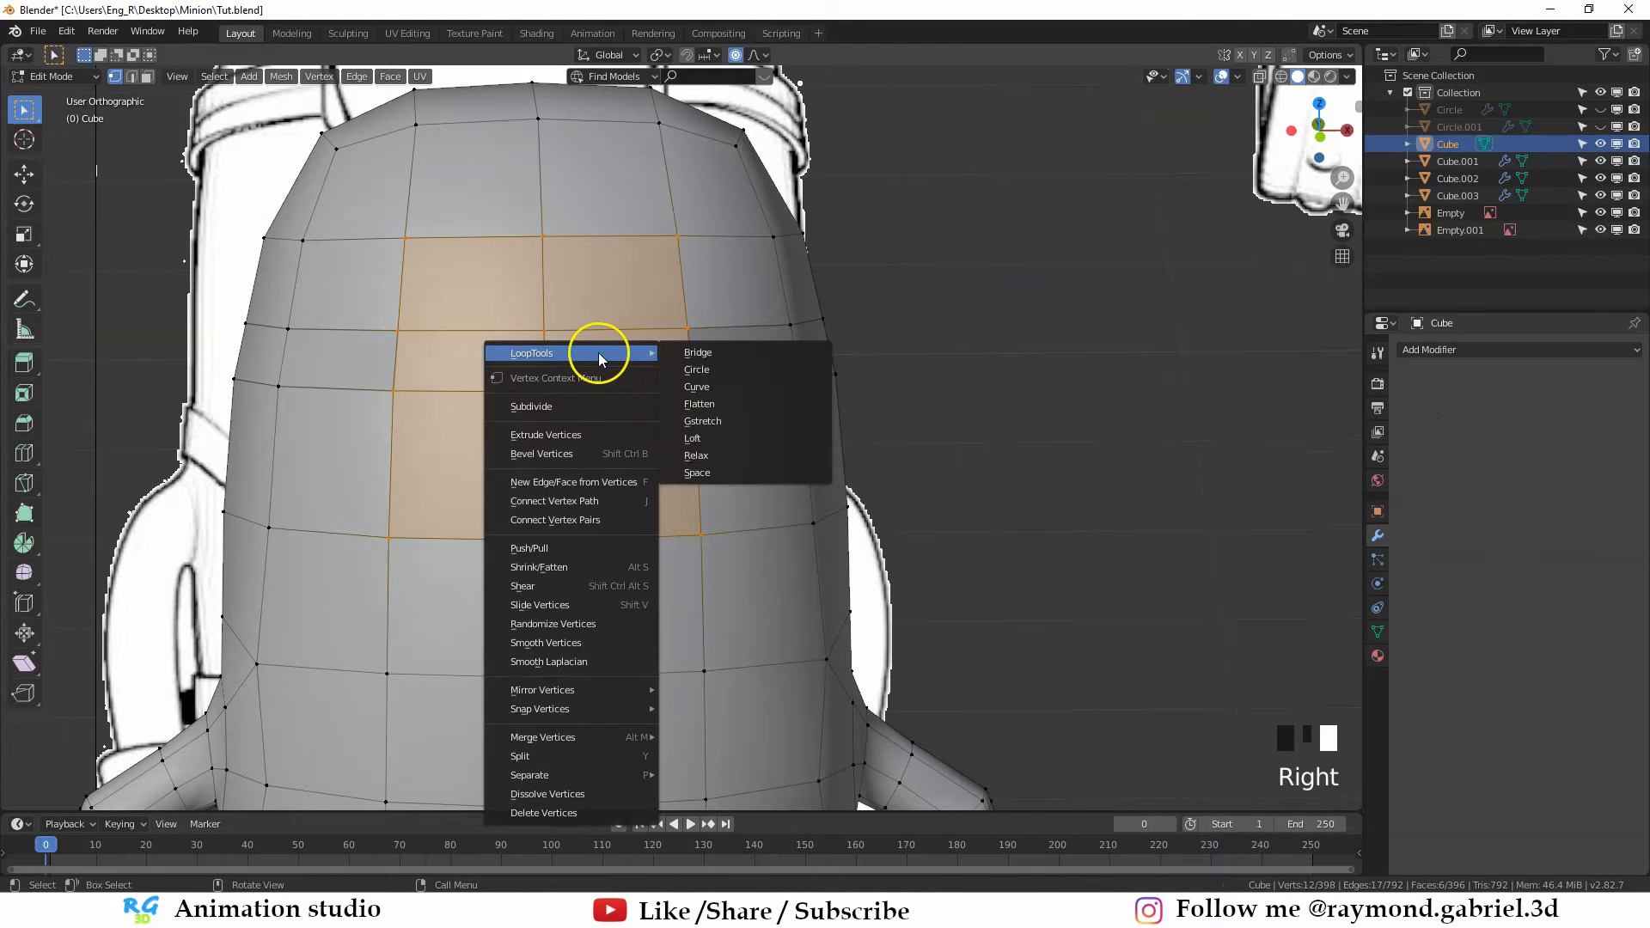
{"action": "left_click", "coordinate": [694, 370]}
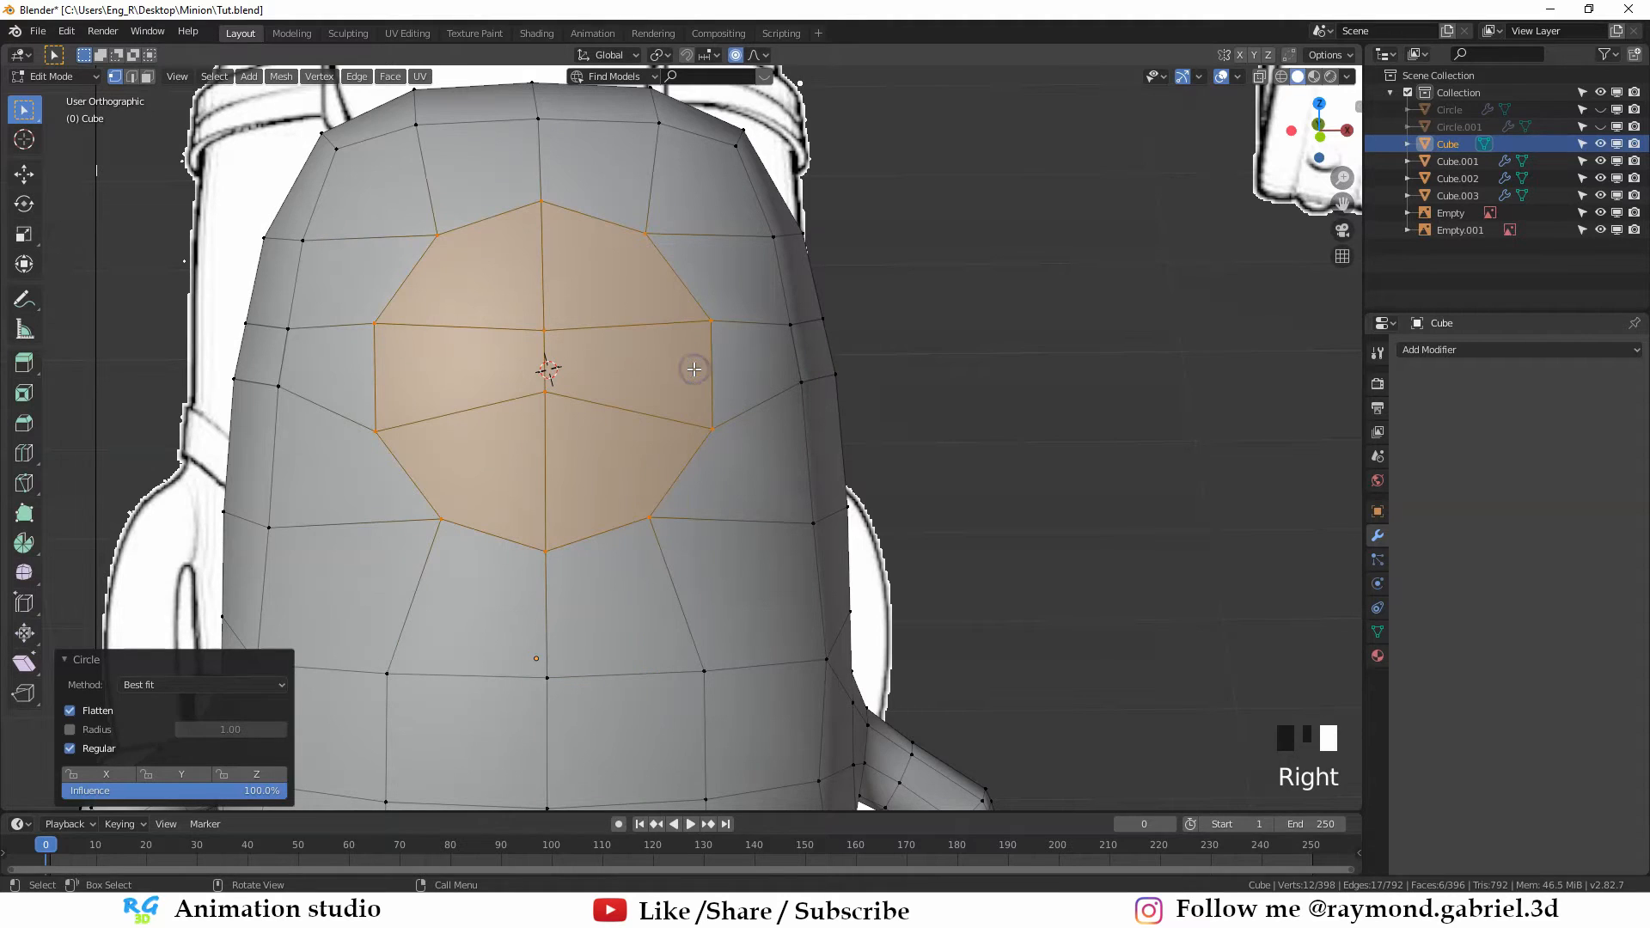
{"action": "right_click", "coordinate": [644, 363]}
{"action": "mouse_move", "coordinate": [579, 368]}
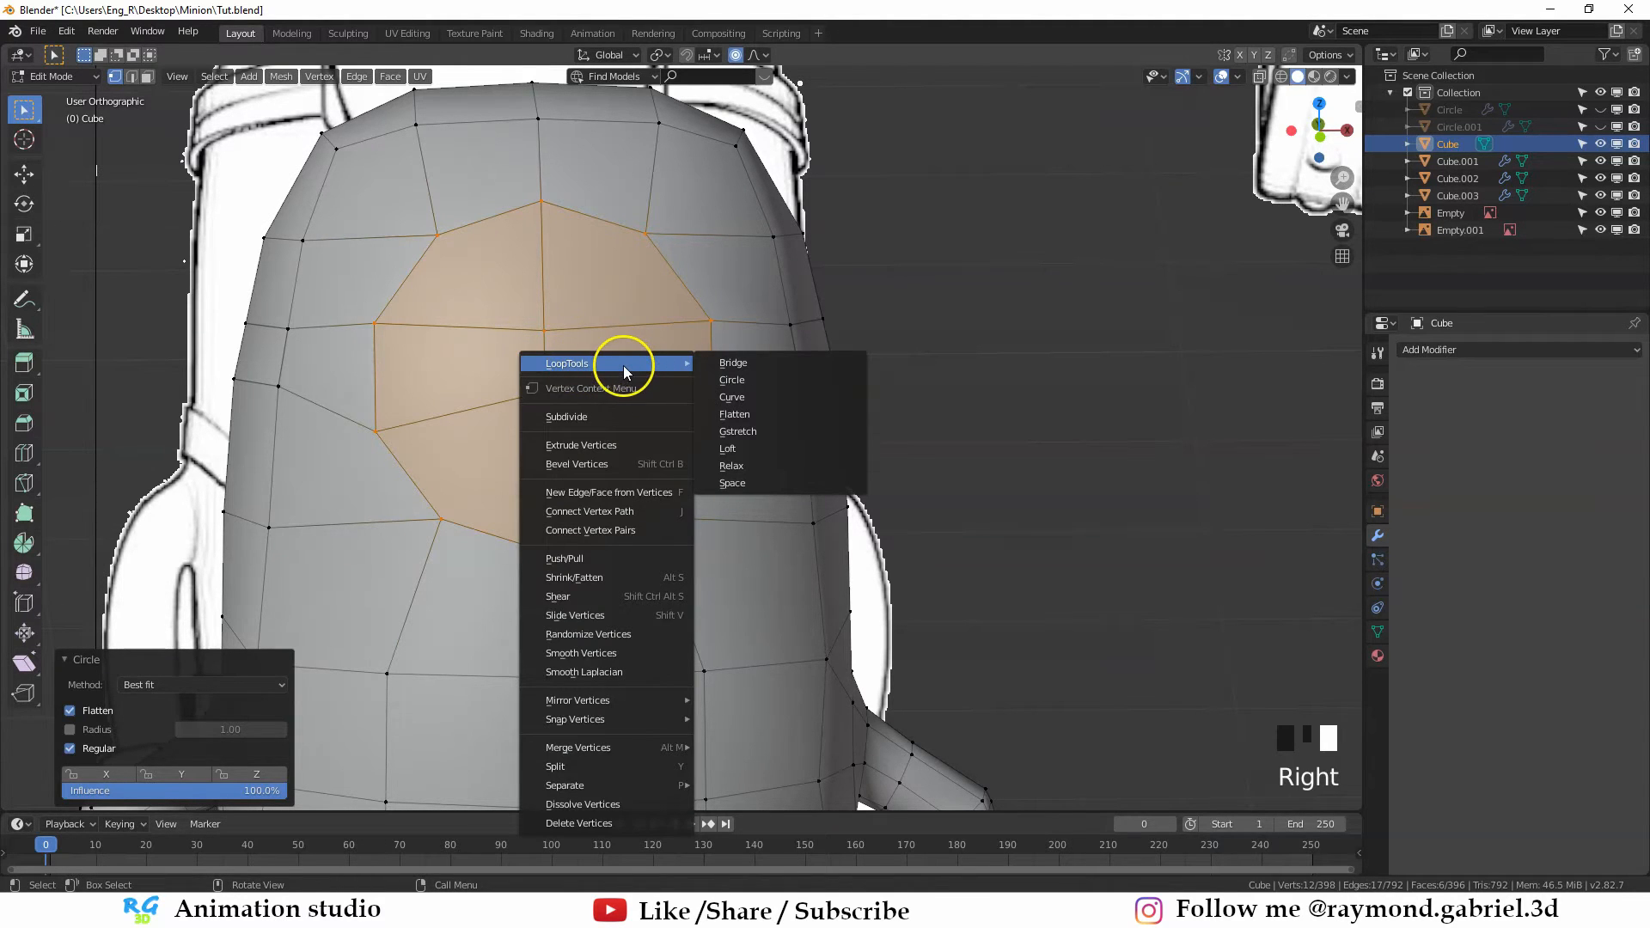
In the right side view, move the circular patch about 0.06 m toward the goggle with proportional editing at size 0.42
{"action": "middle_click_drag", "start_coordinate": [624, 370], "coordinate": [802, 351]}
{"action": "key", "text": "g"}
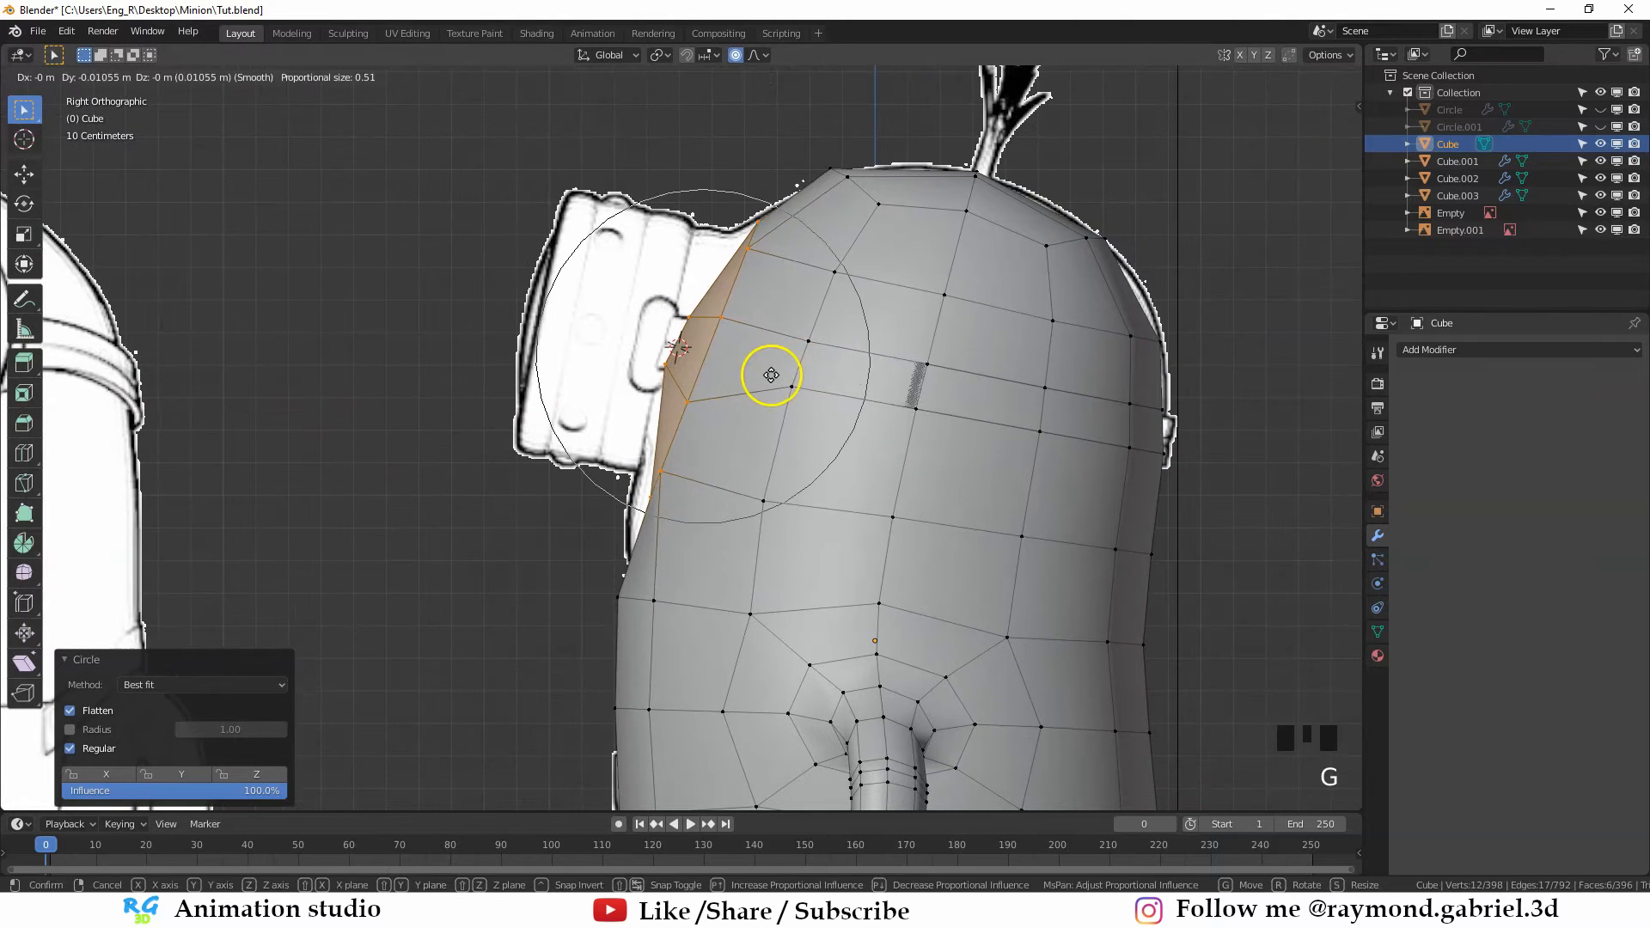
{"action": "scroll", "coordinate": [752, 374], "scroll_direction": "up", "scroll_amount": 2}
{"action": "left_click", "coordinate": [756, 376]}
Scale the circular patch to about 0.87 and nudge it slightly upward along the head's front contour
{"action": "key", "text": "s"}
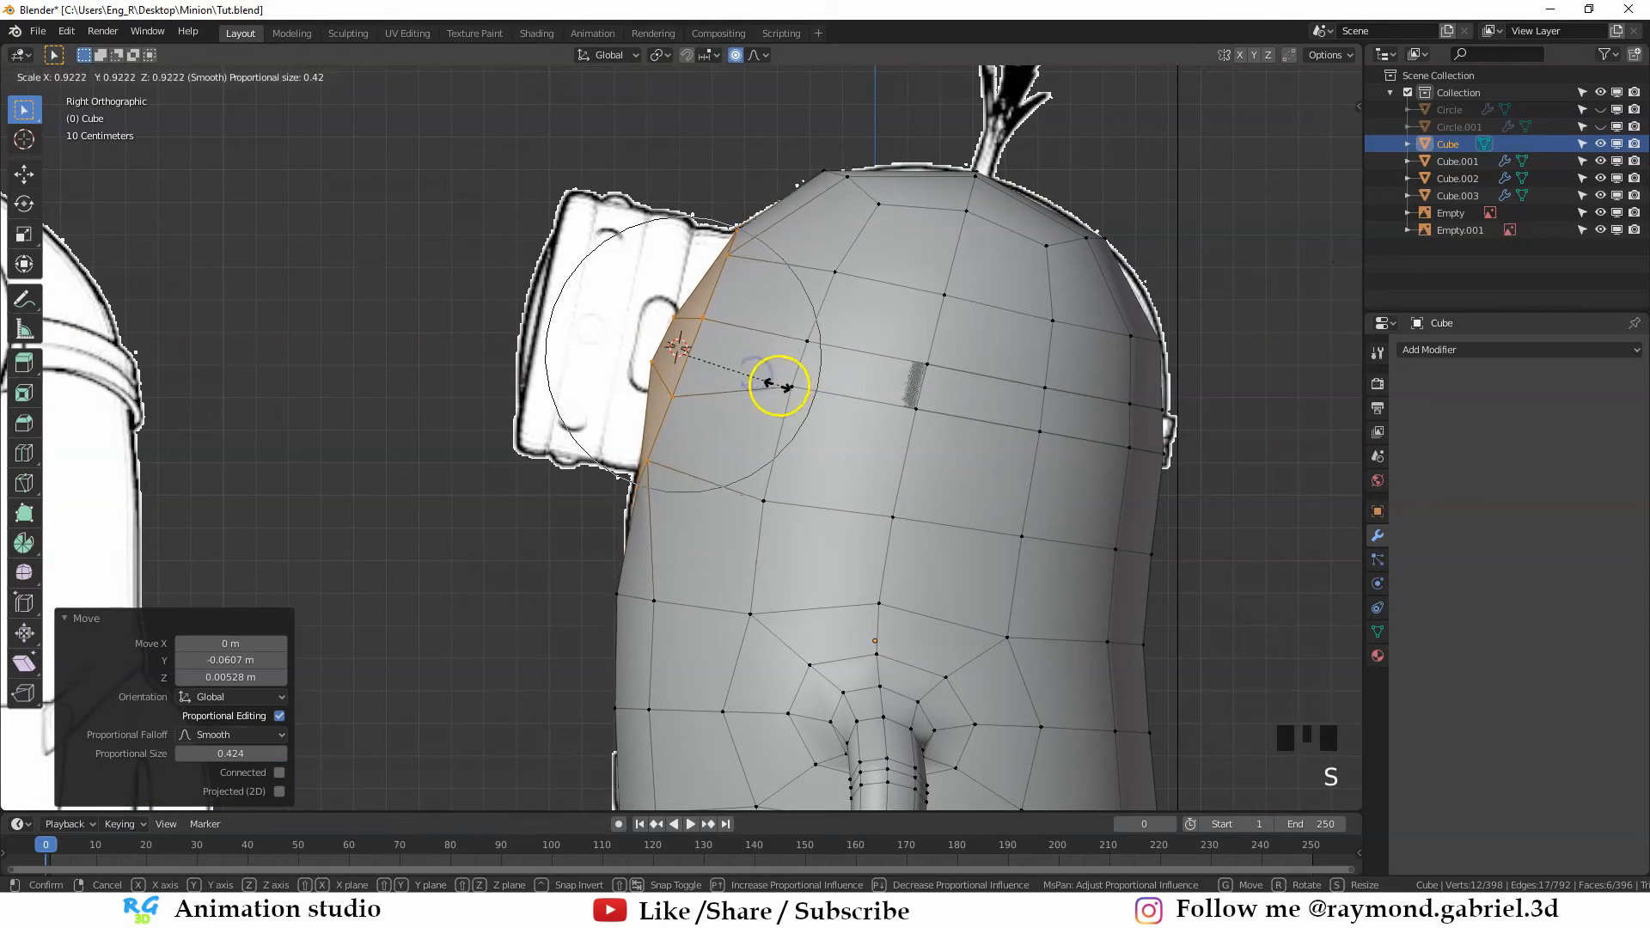
{"action": "left_click", "coordinate": [773, 383]}
{"action": "key", "text": "g"}
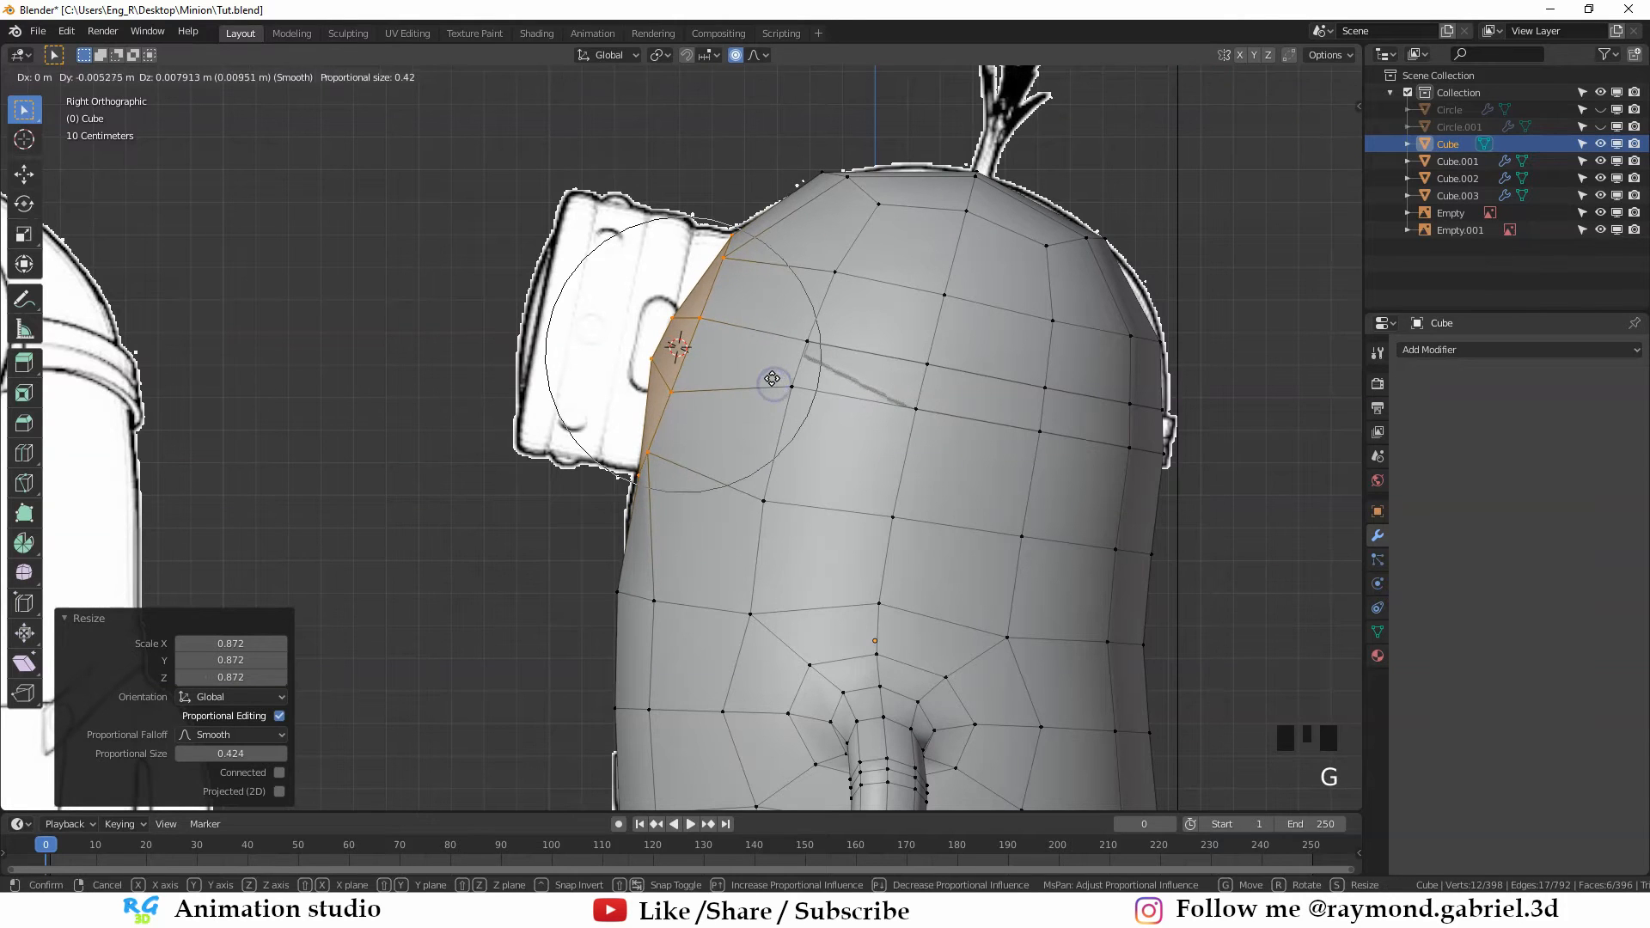
{"action": "left_click", "coordinate": [773, 380]}
{"action": "key", "text": "s"}
{"action": "right_click", "coordinate": [831, 414]}
Unhide the goggle frame and lens in Object Mode, and reopen the body in Edit Mode
{"action": "key", "text": "Tab"}
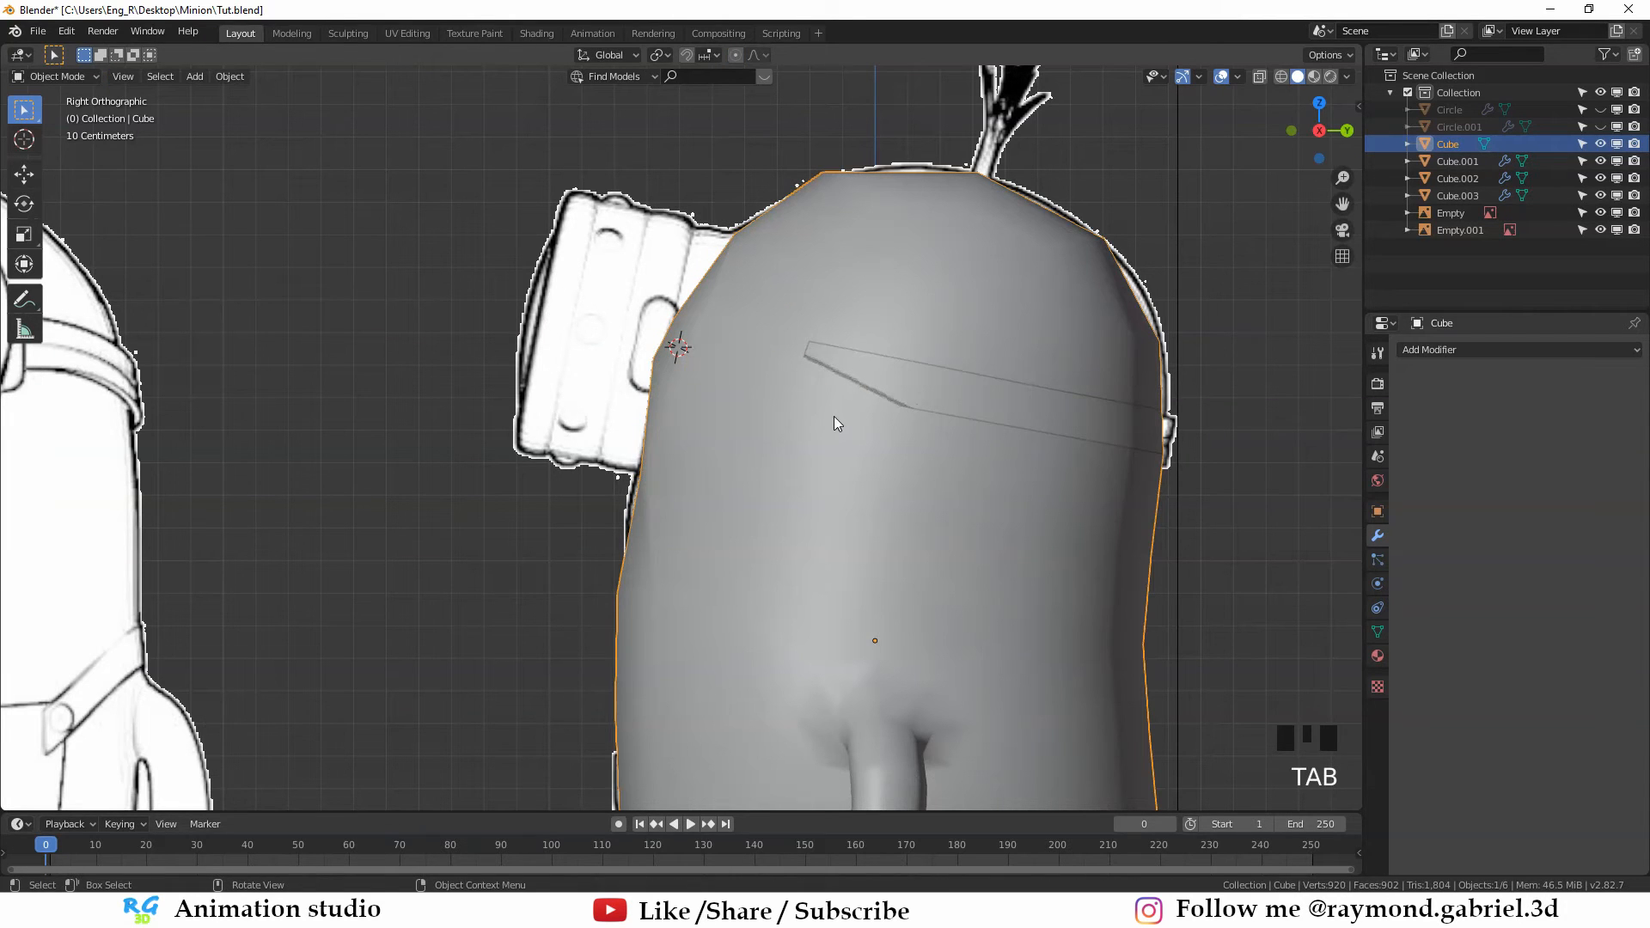
{"action": "key", "text": "alt+h"}
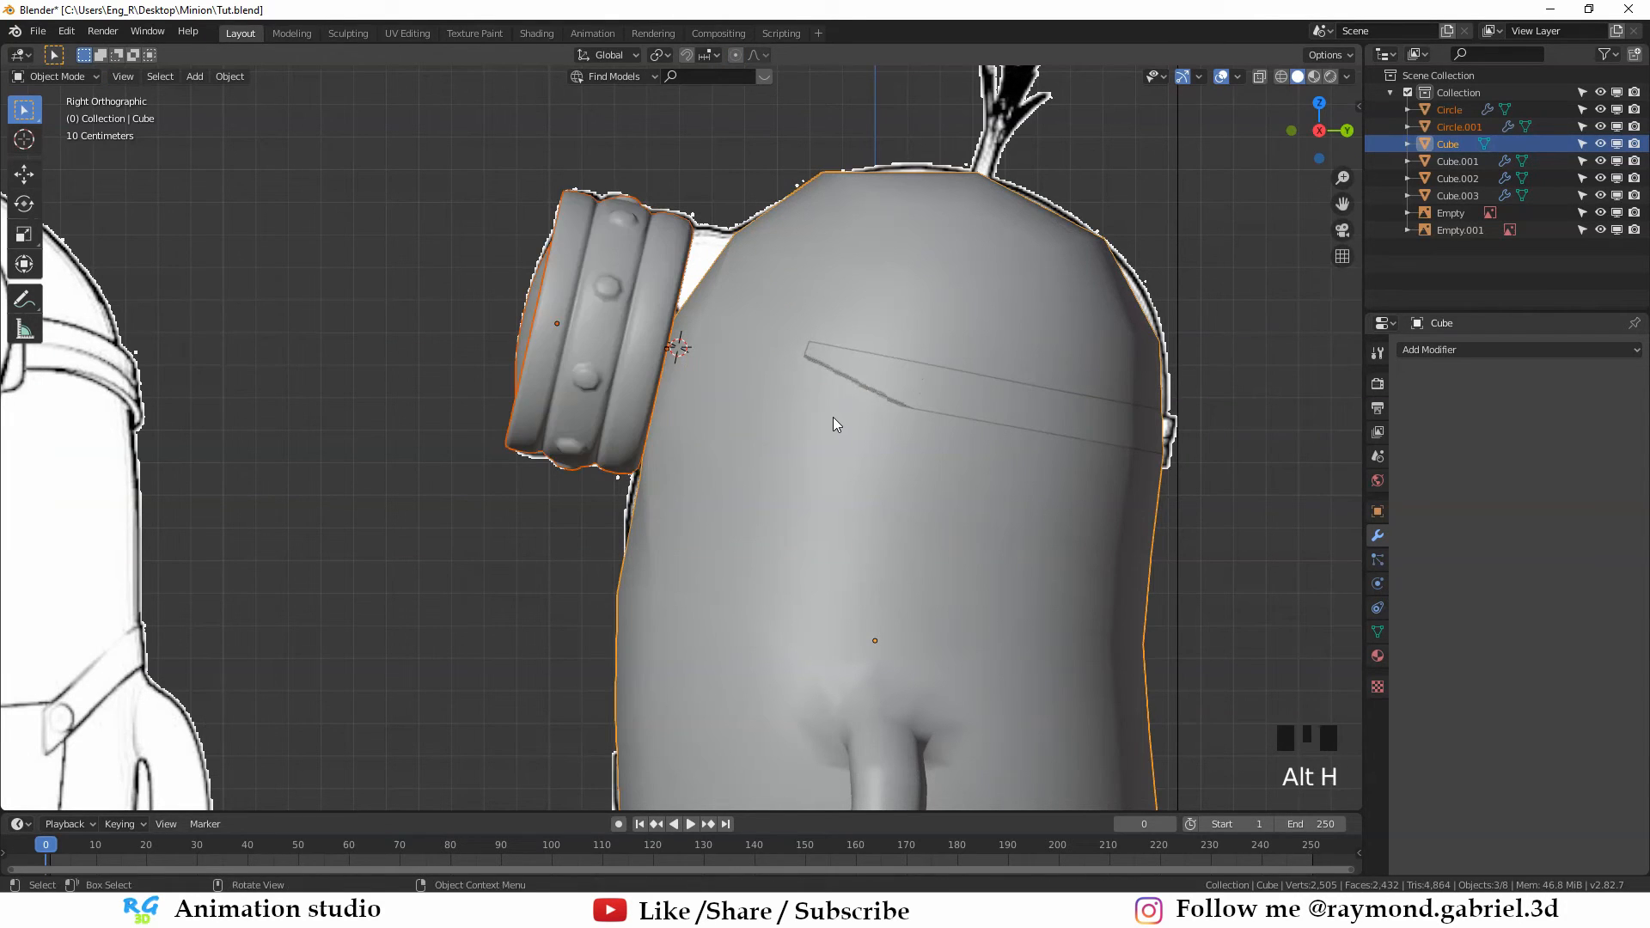
{"action": "left_click", "coordinate": [744, 473]}
{"action": "key", "text": "Tab"}
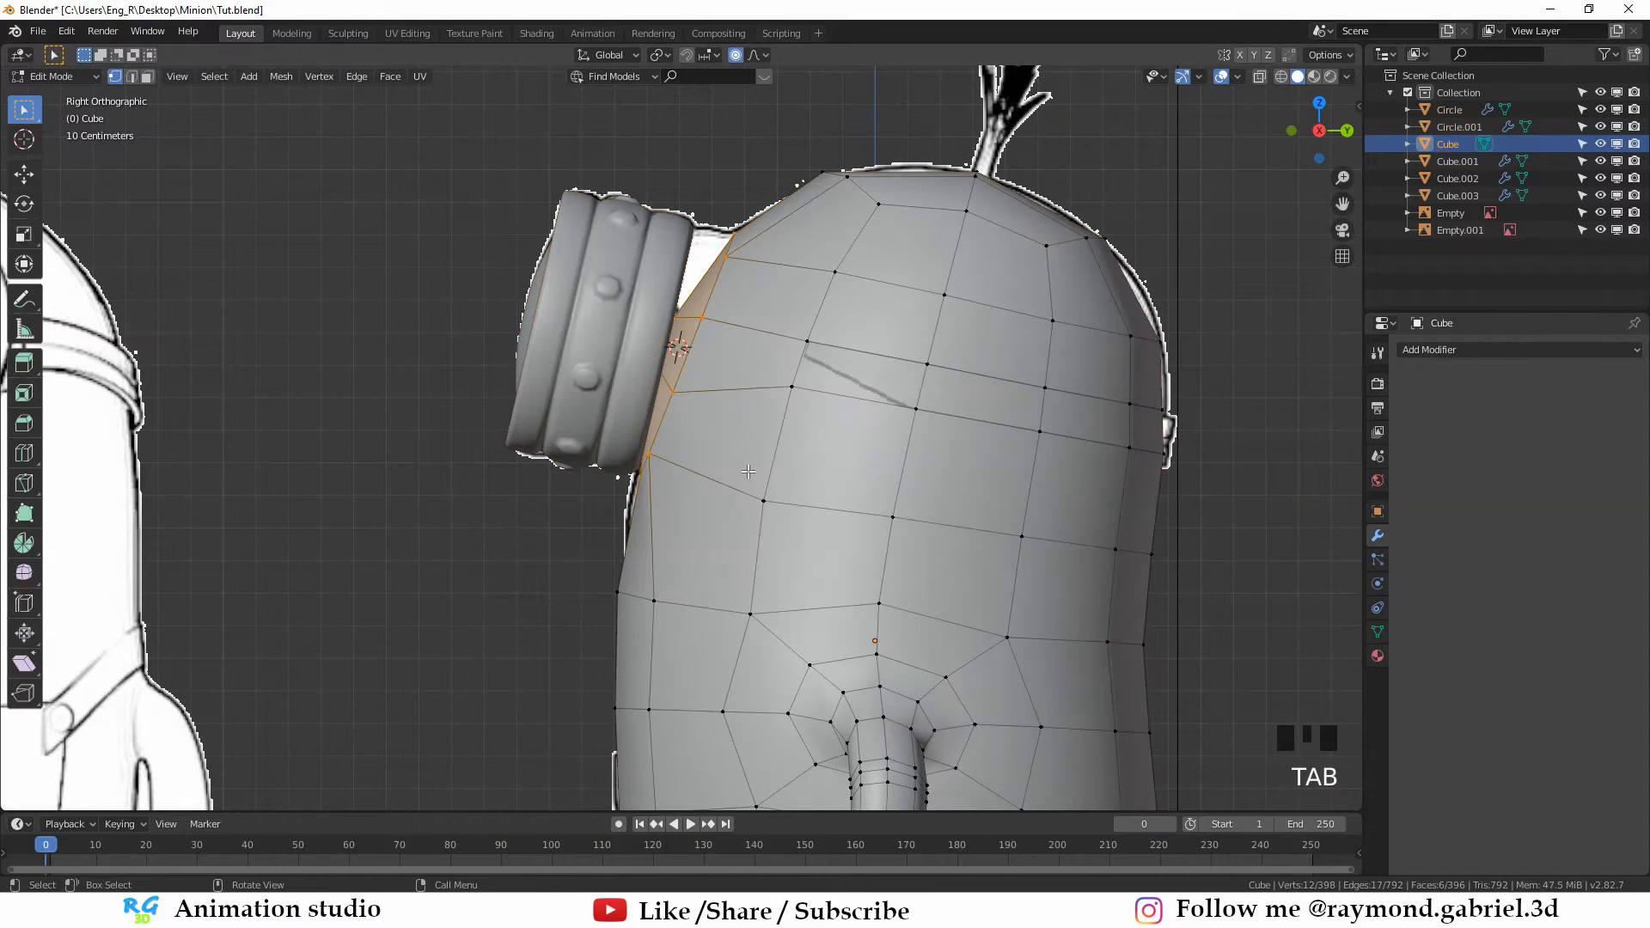
Extrude the circular patch about 0.15 m along its normal into the back of the goggle frame
{"action": "key", "text": "ctrl+z"}
{"action": "key", "text": "ctrl+z"}
{"action": "key", "text": "ctrl+z"}
{"action": "key", "text": "e"}
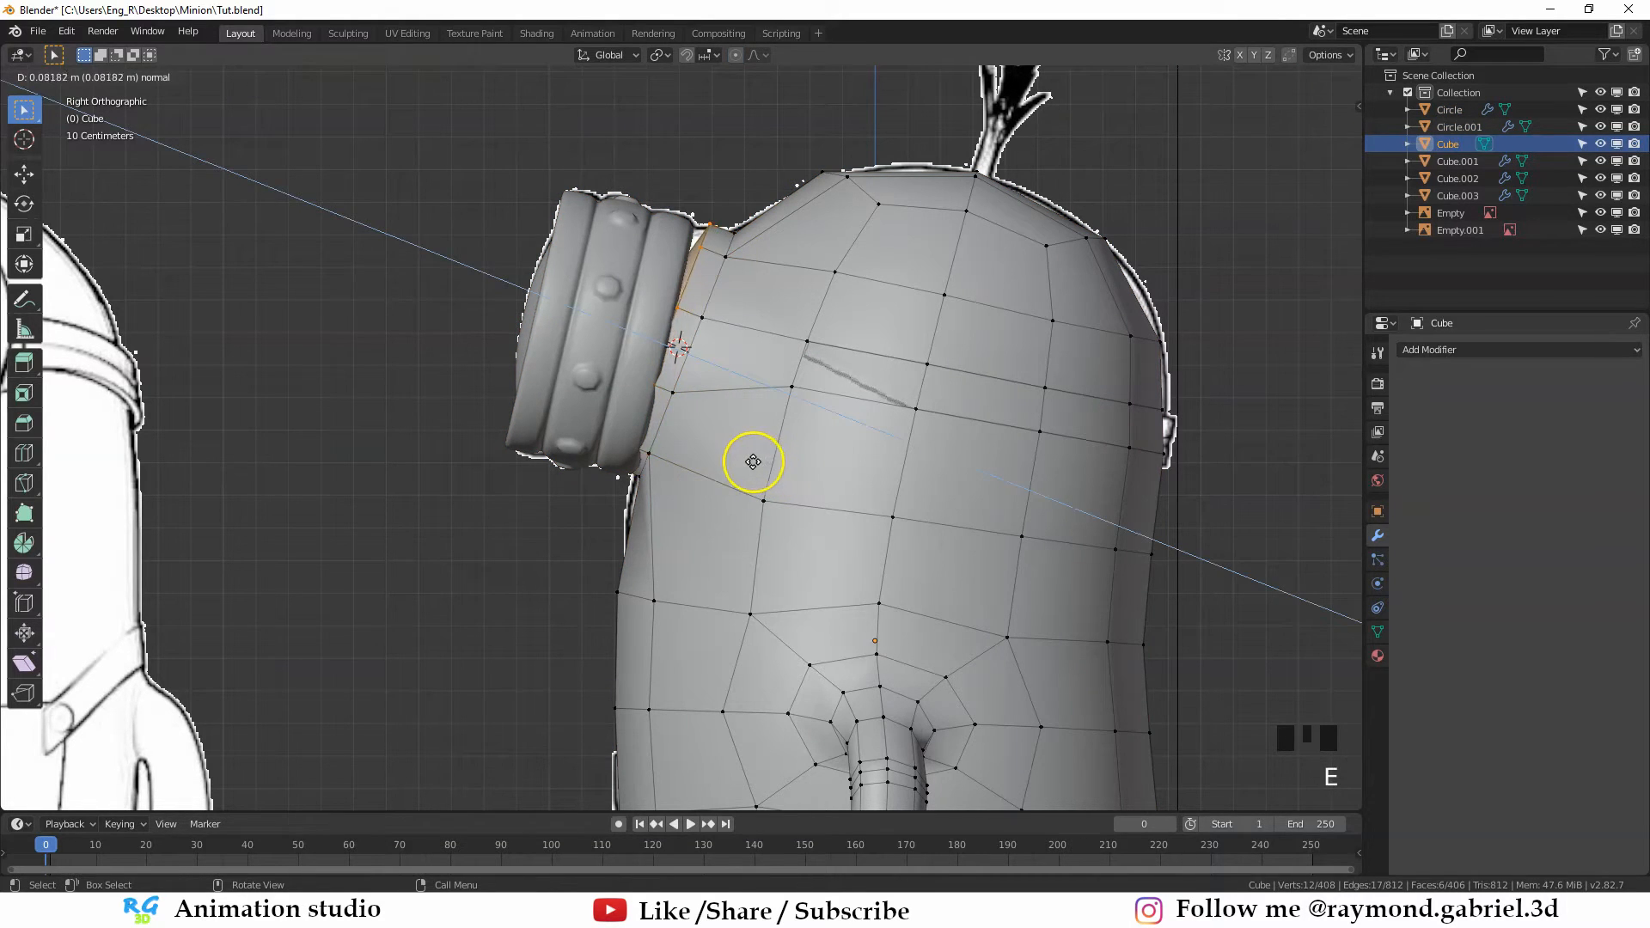
{"action": "right_click", "coordinate": [731, 452]}
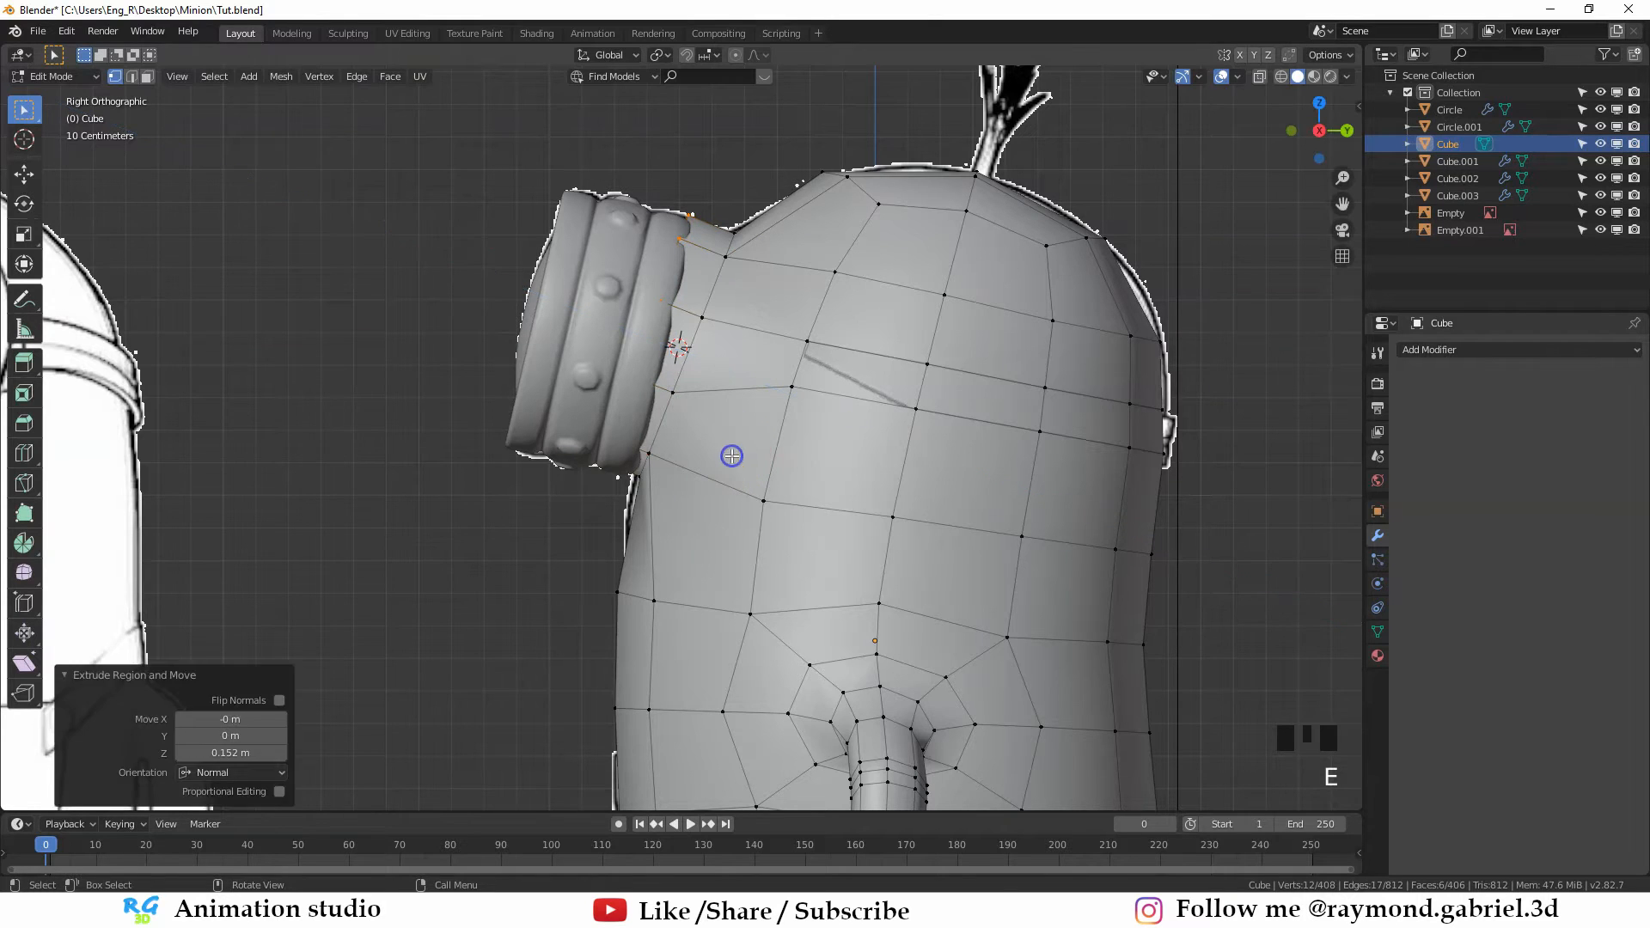
{"action": "scroll", "coordinate": [845, 520], "scroll_direction": "up", "scroll_amount": 1}
Restore the extruded patch selection and scale it to about 0.88 so it fits inside the goggle frame
{"action": "left_click", "coordinate": [777, 473]}
{"action": "key", "text": "ctrl+z"}
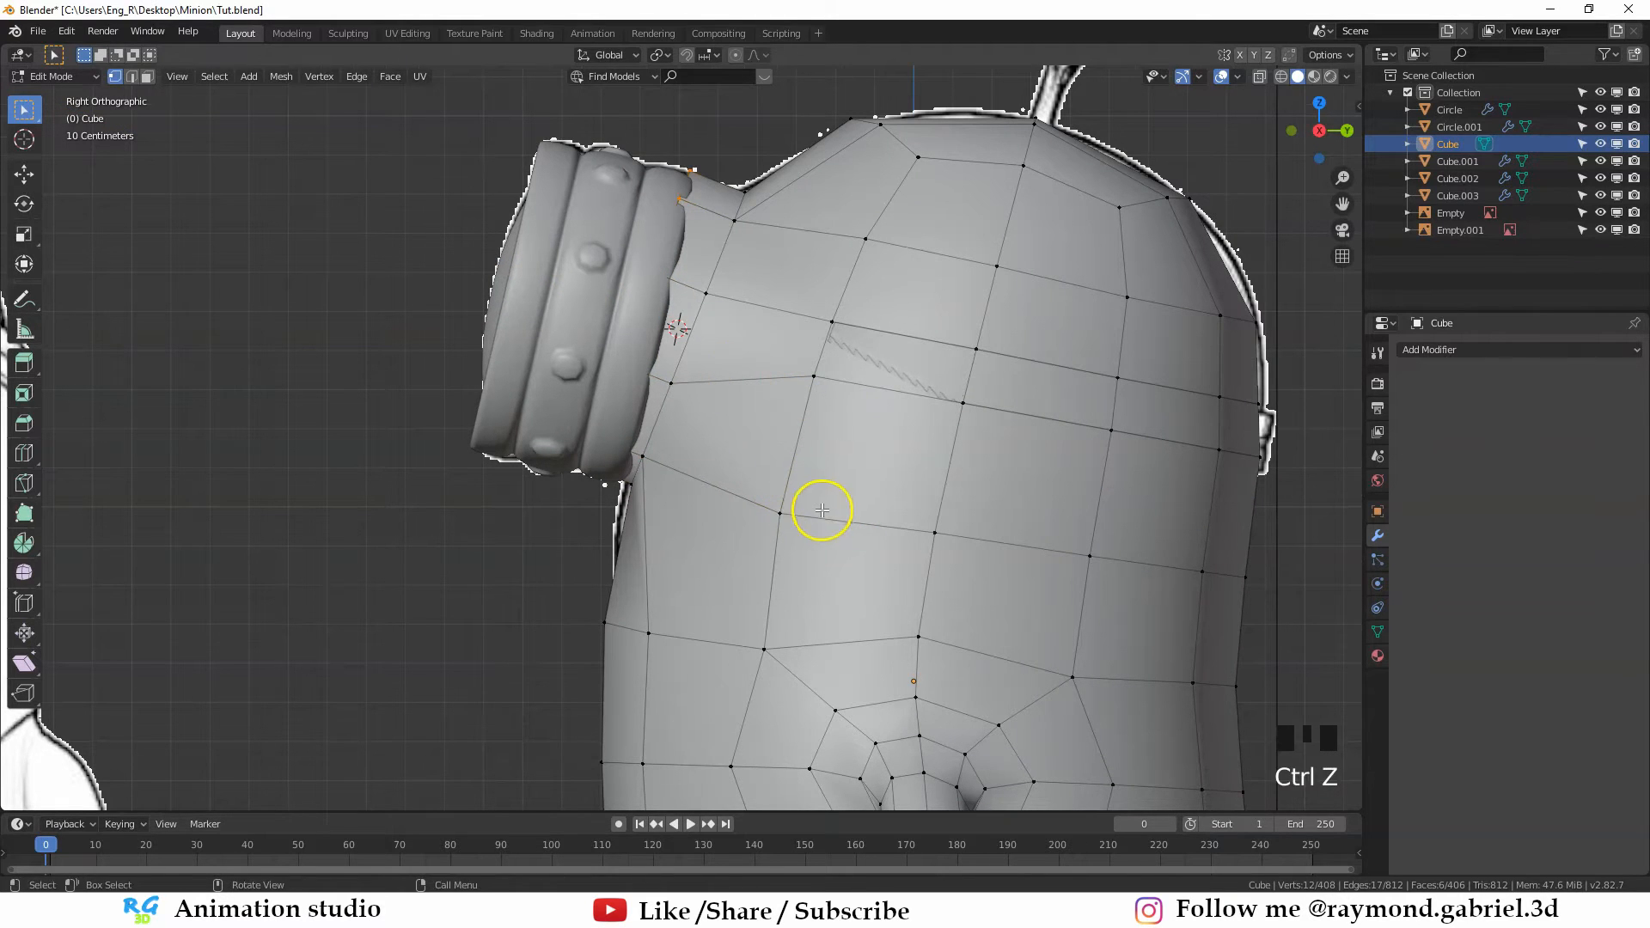
{"action": "key", "text": "s"}
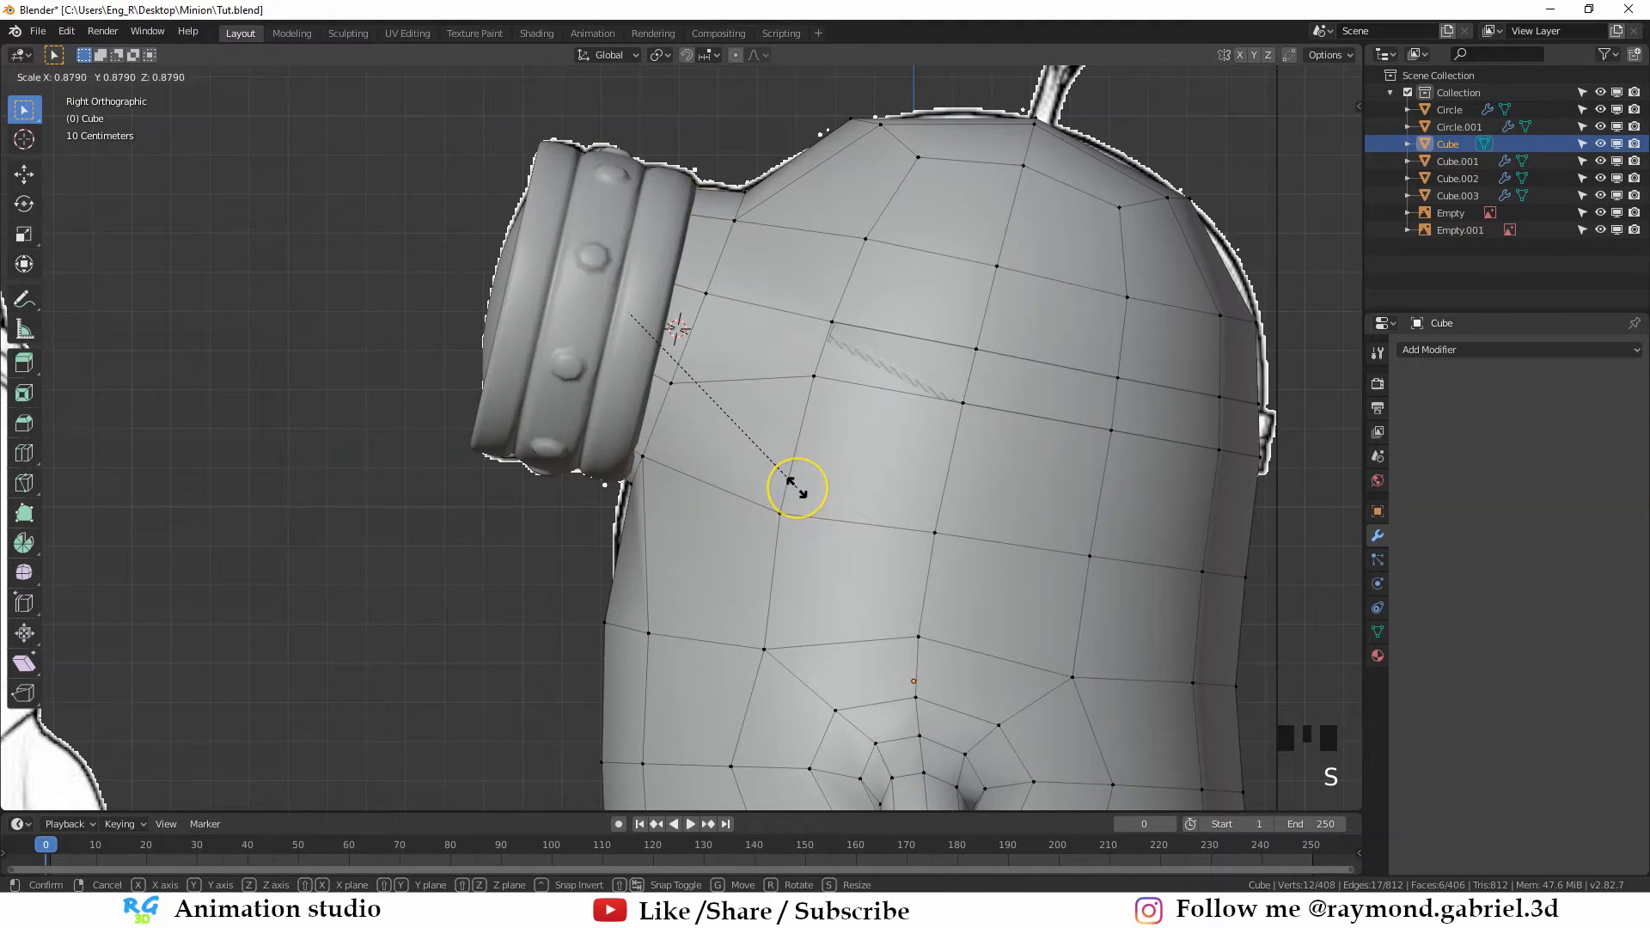
{"action": "left_click", "coordinate": [797, 488]}
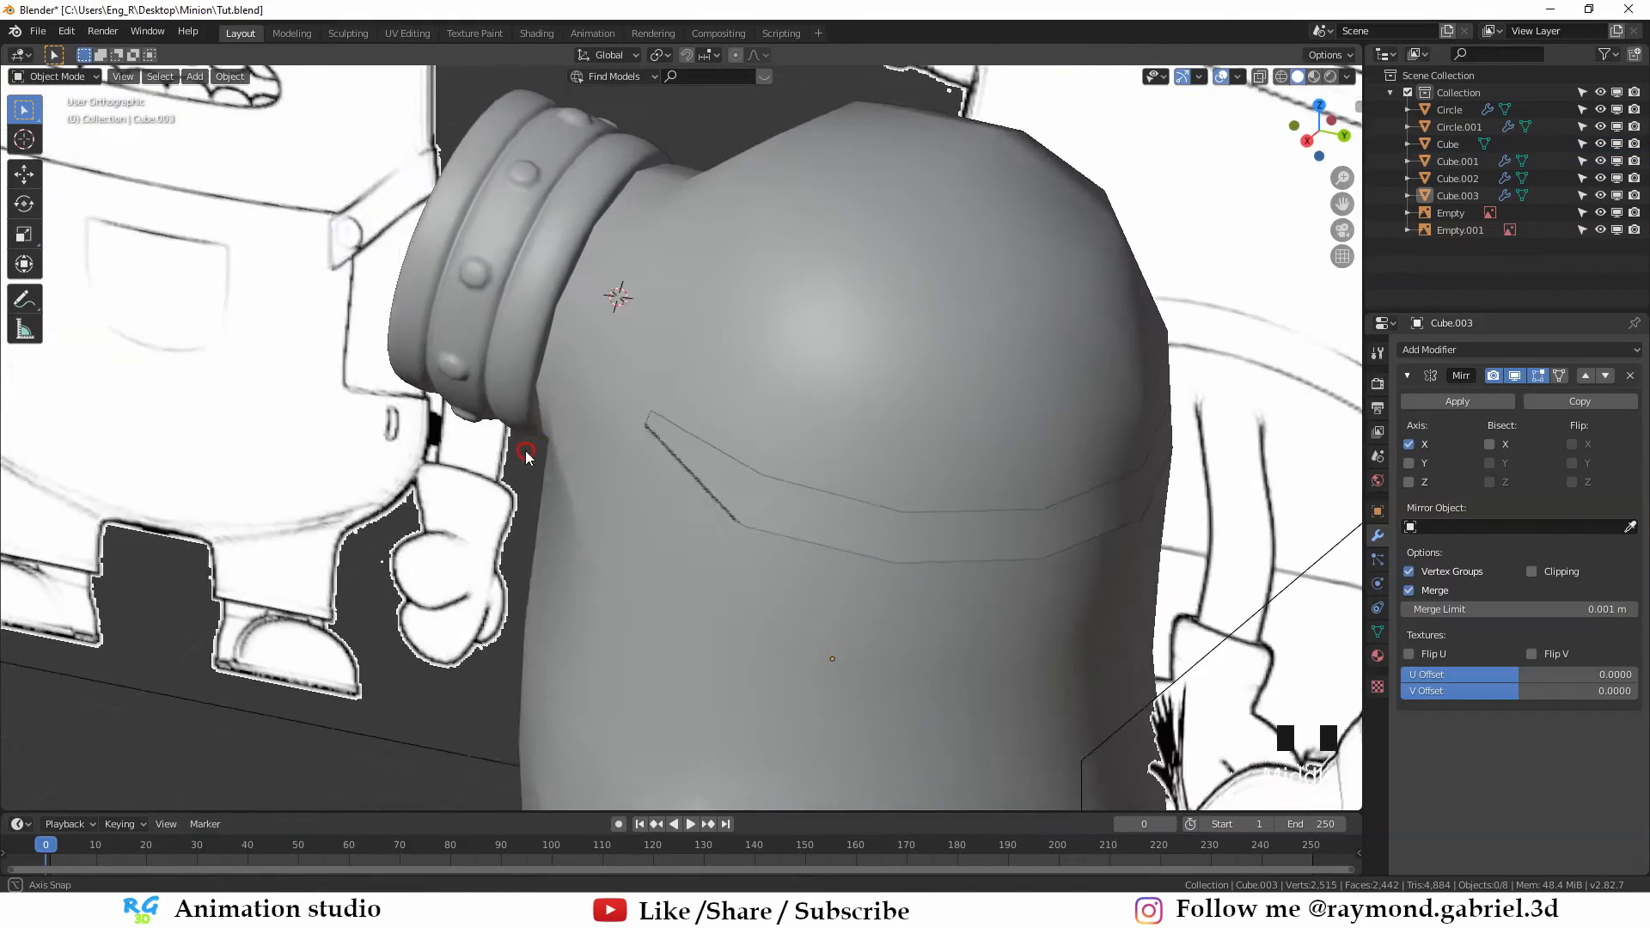
Select the goggle strap, enter Edit Mode and move its front end vertex pair outward along the X axis
{"action": "scroll", "coordinate": [596, 385], "scroll_direction": "down", "scroll_amount": 1}
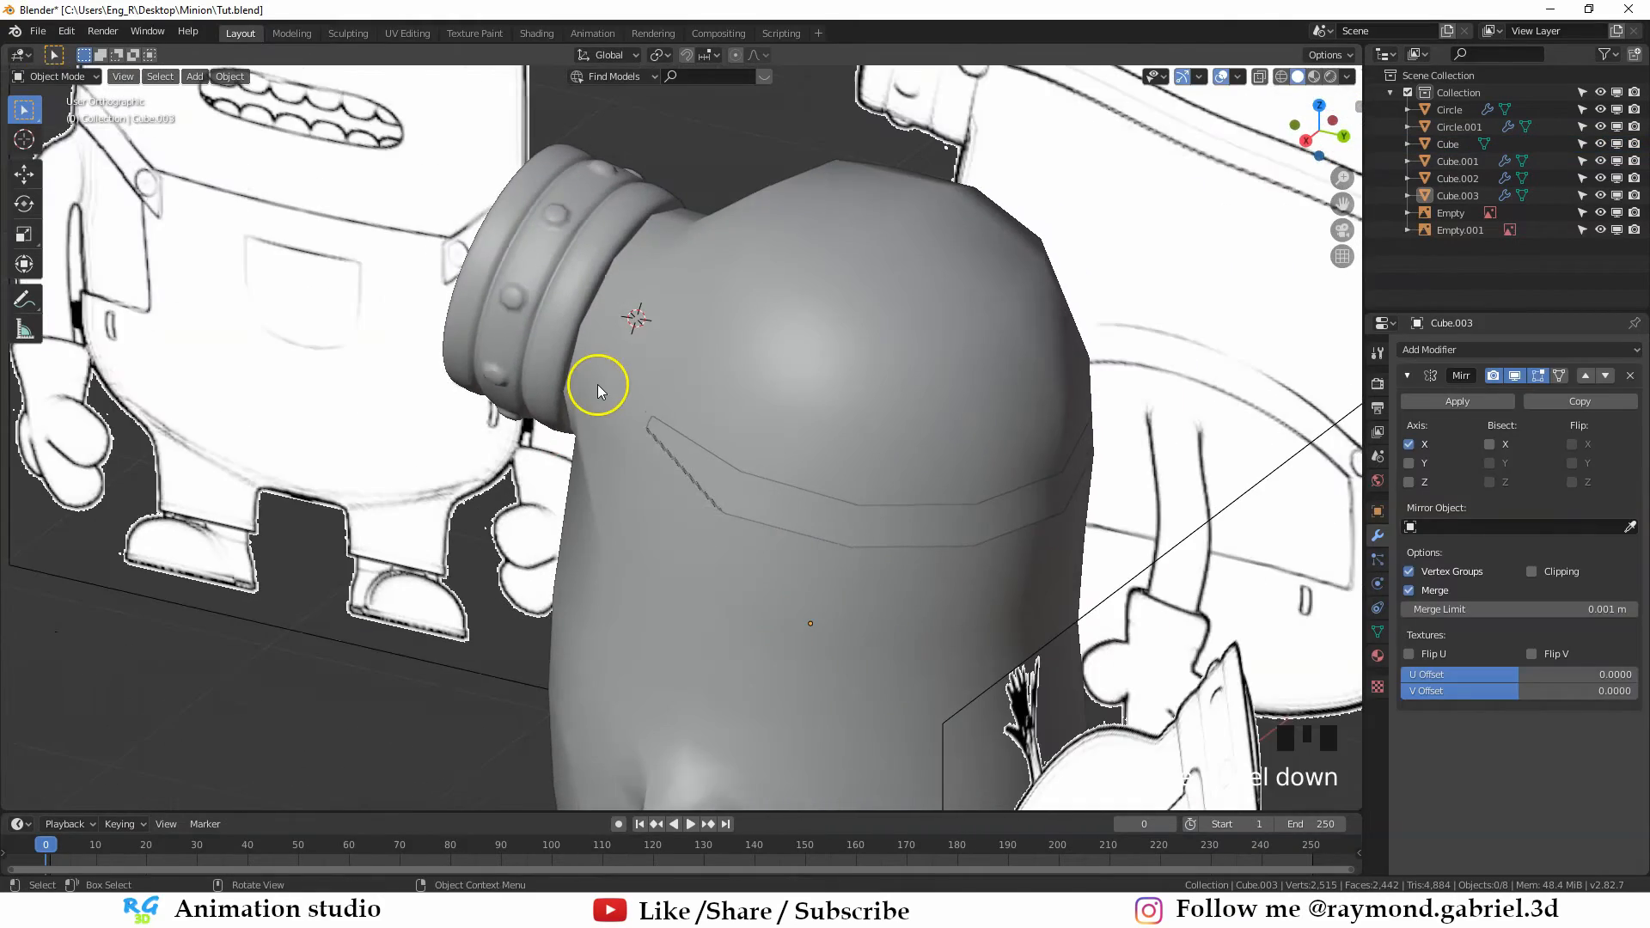
{"action": "middle_click_drag", "start_coordinate": [596, 385], "coordinate": [693, 387]}
{"action": "left_click", "coordinate": [754, 441]}
{"action": "mouse_move", "coordinate": [755, 442]}
{"action": "middle_mouse_down"}
{"action": "mouse_move", "coordinate": [817, 435]}
{"action": "mouse_move", "coordinate": [685, 427]}
{"action": "mouse_move", "coordinate": [745, 458]}
{"action": "middle_mouse_up"}
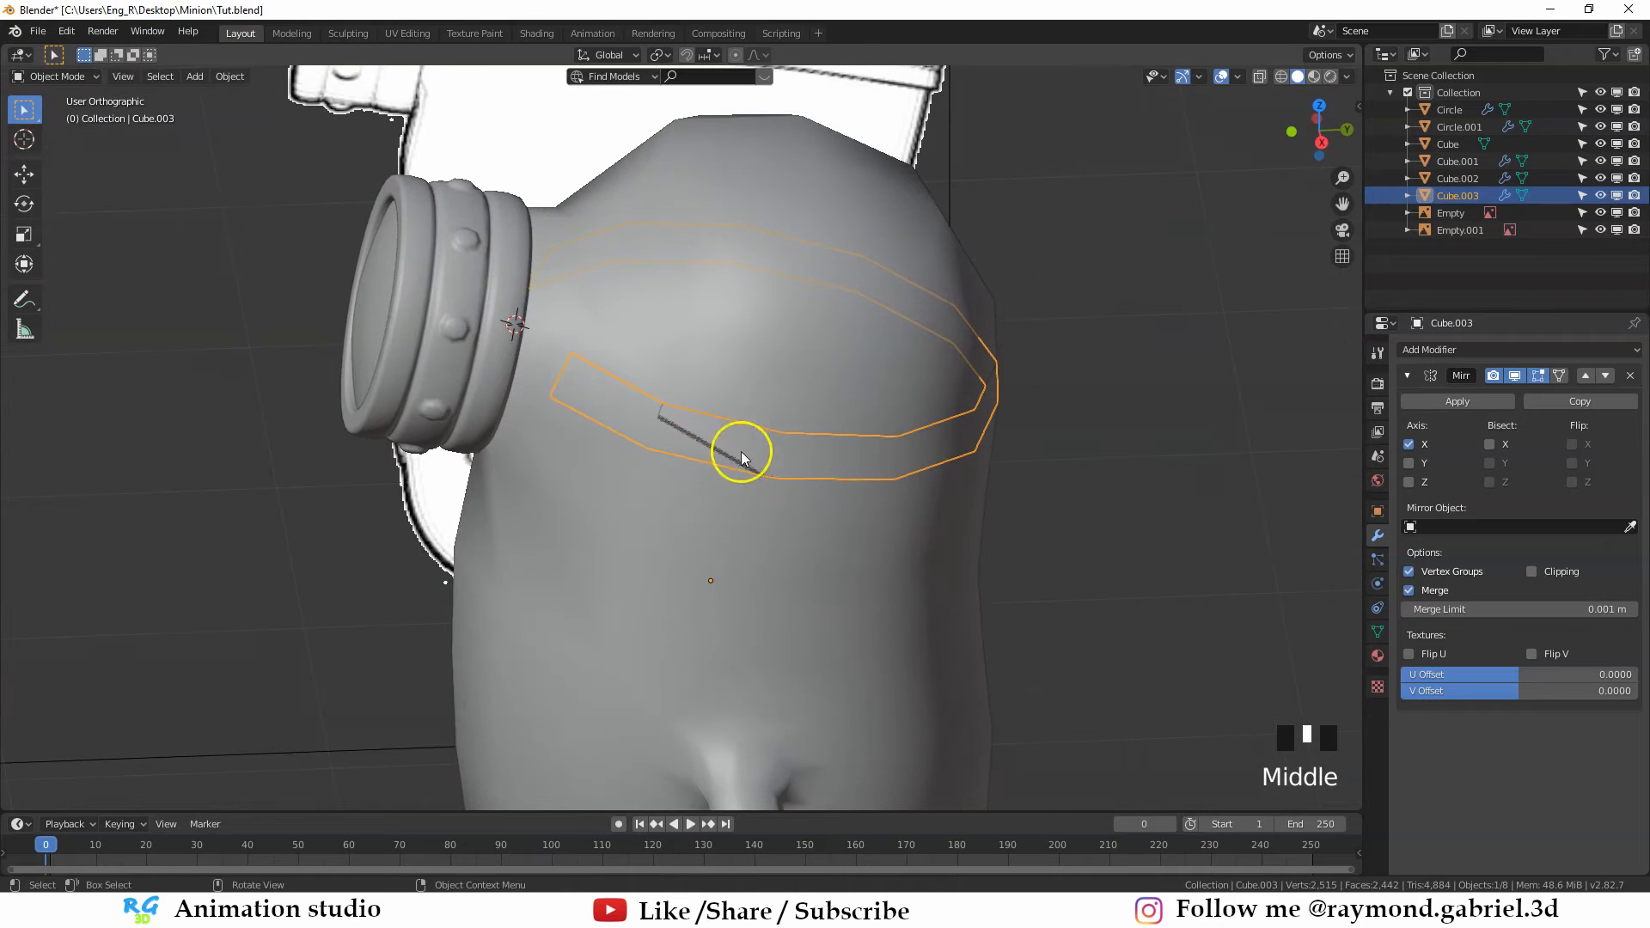
{"action": "middle_click_drag", "start_coordinate": [643, 379], "coordinate": [683, 396]}
{"action": "key", "text": "Tab"}
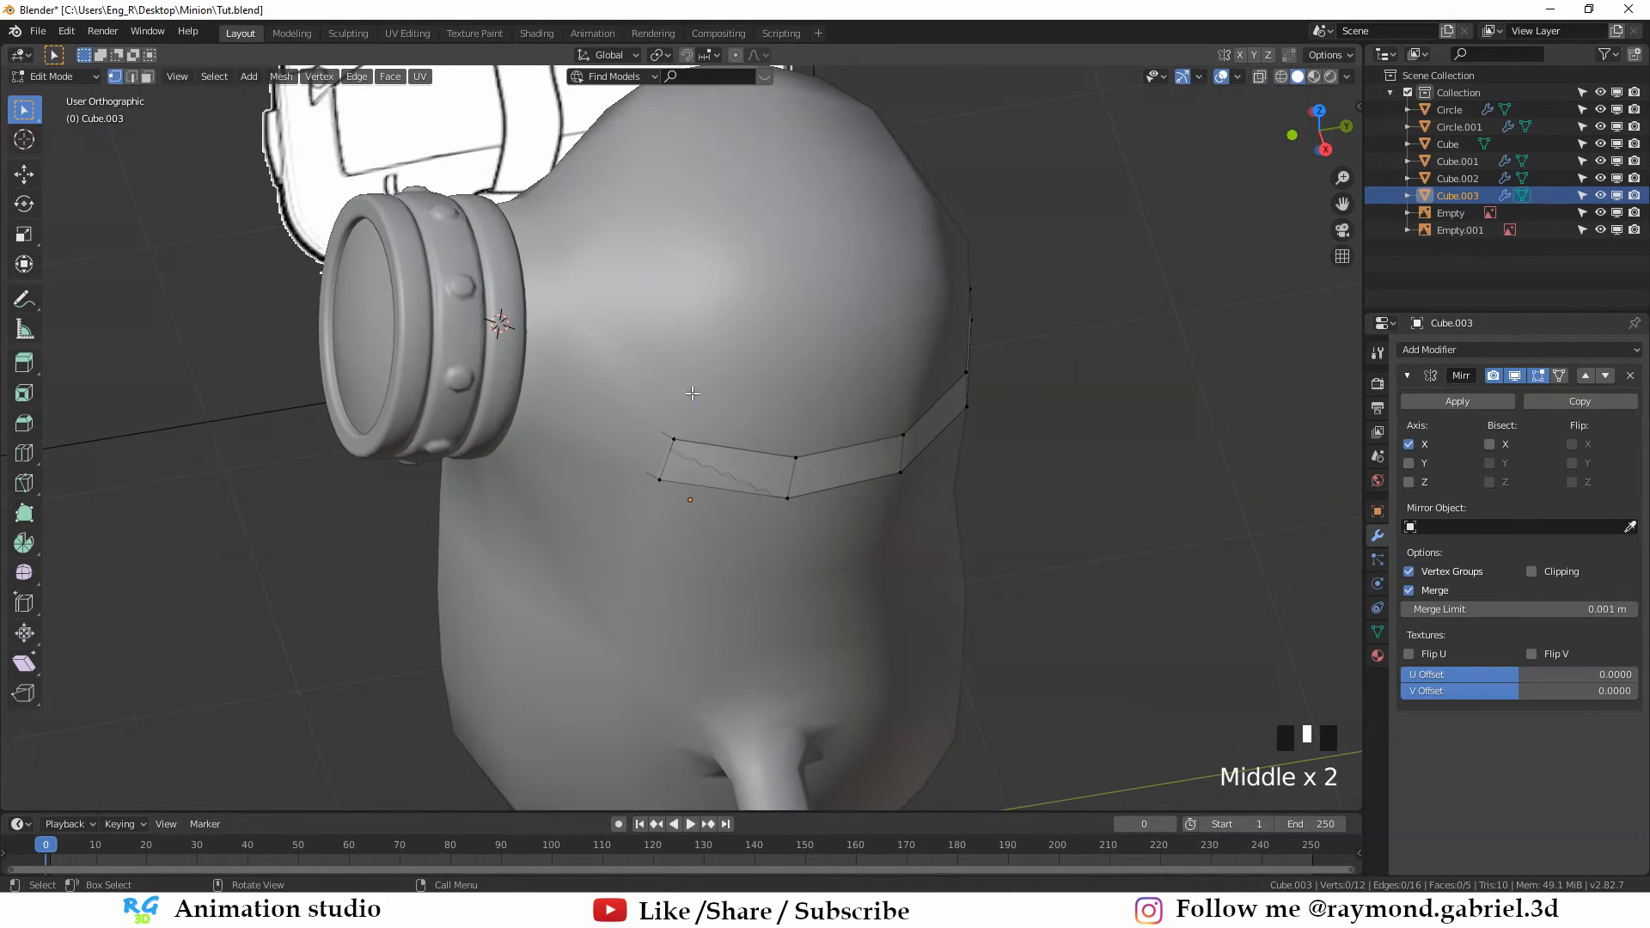
{"action": "key", "text": "z"}
{"action": "left_click", "coordinate": [601, 395]}
{"action": "key", "text": "b"}
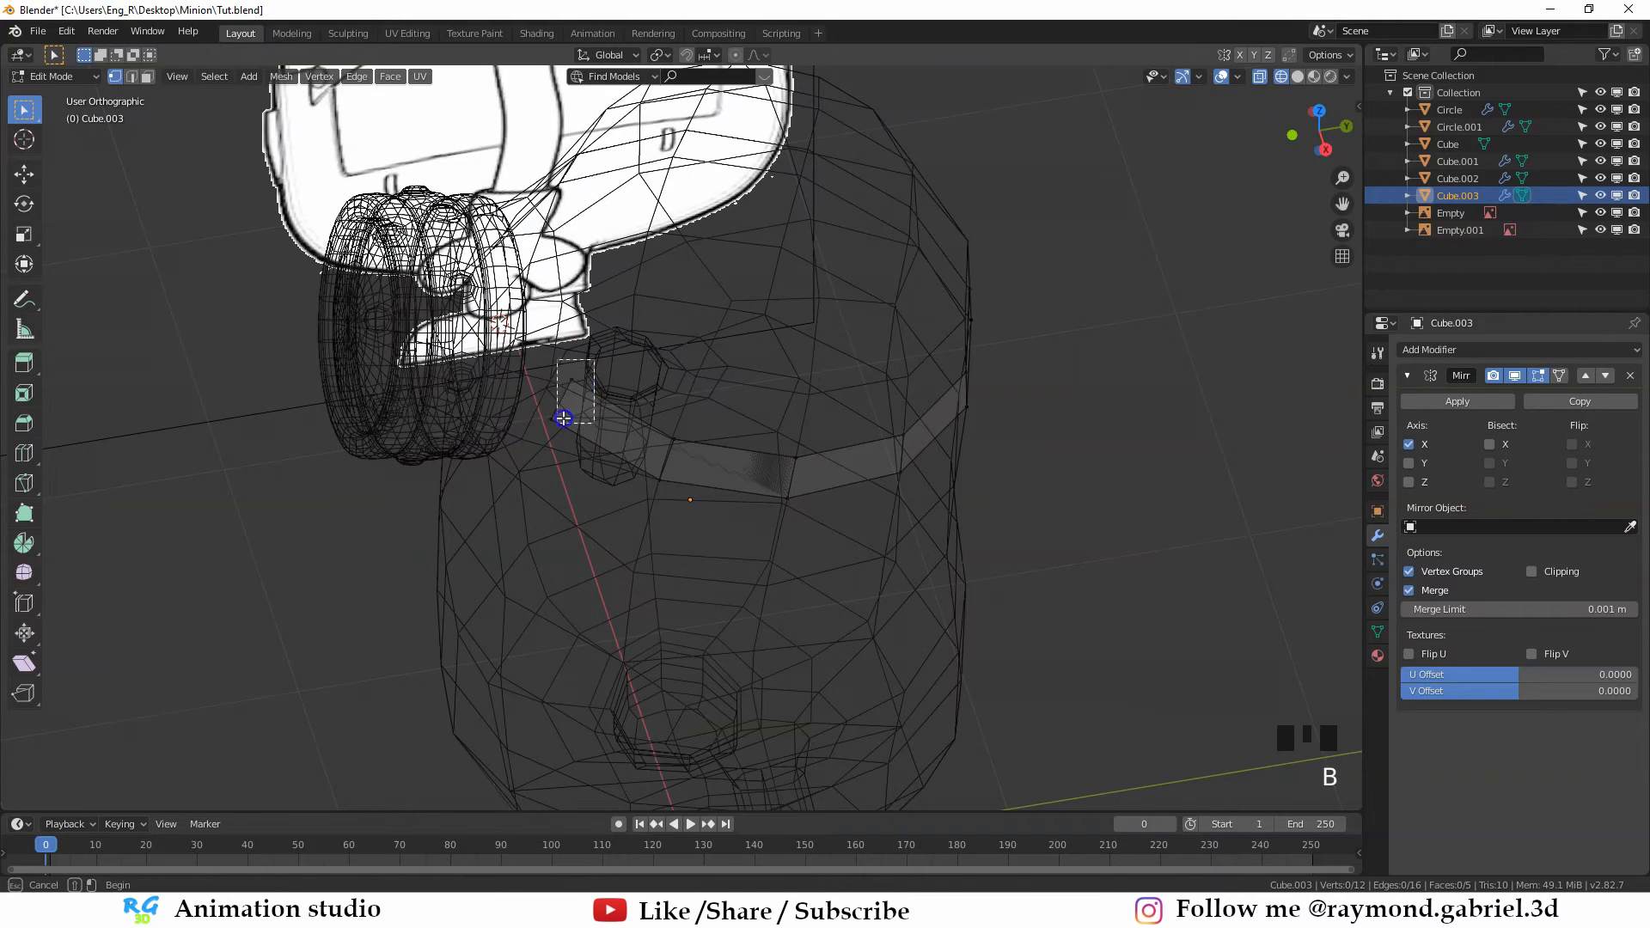
{"action": "left_click_drag", "start_coordinate": [532, 359], "coordinate": [593, 451]}
{"action": "key", "text": "z"}
{"action": "left_click", "coordinate": [766, 416]}
{"action": "middle_click_drag", "start_coordinate": [766, 416], "coordinate": [733, 441]}
{"action": "key", "text": "g"}
{"action": "key", "text": "x"}
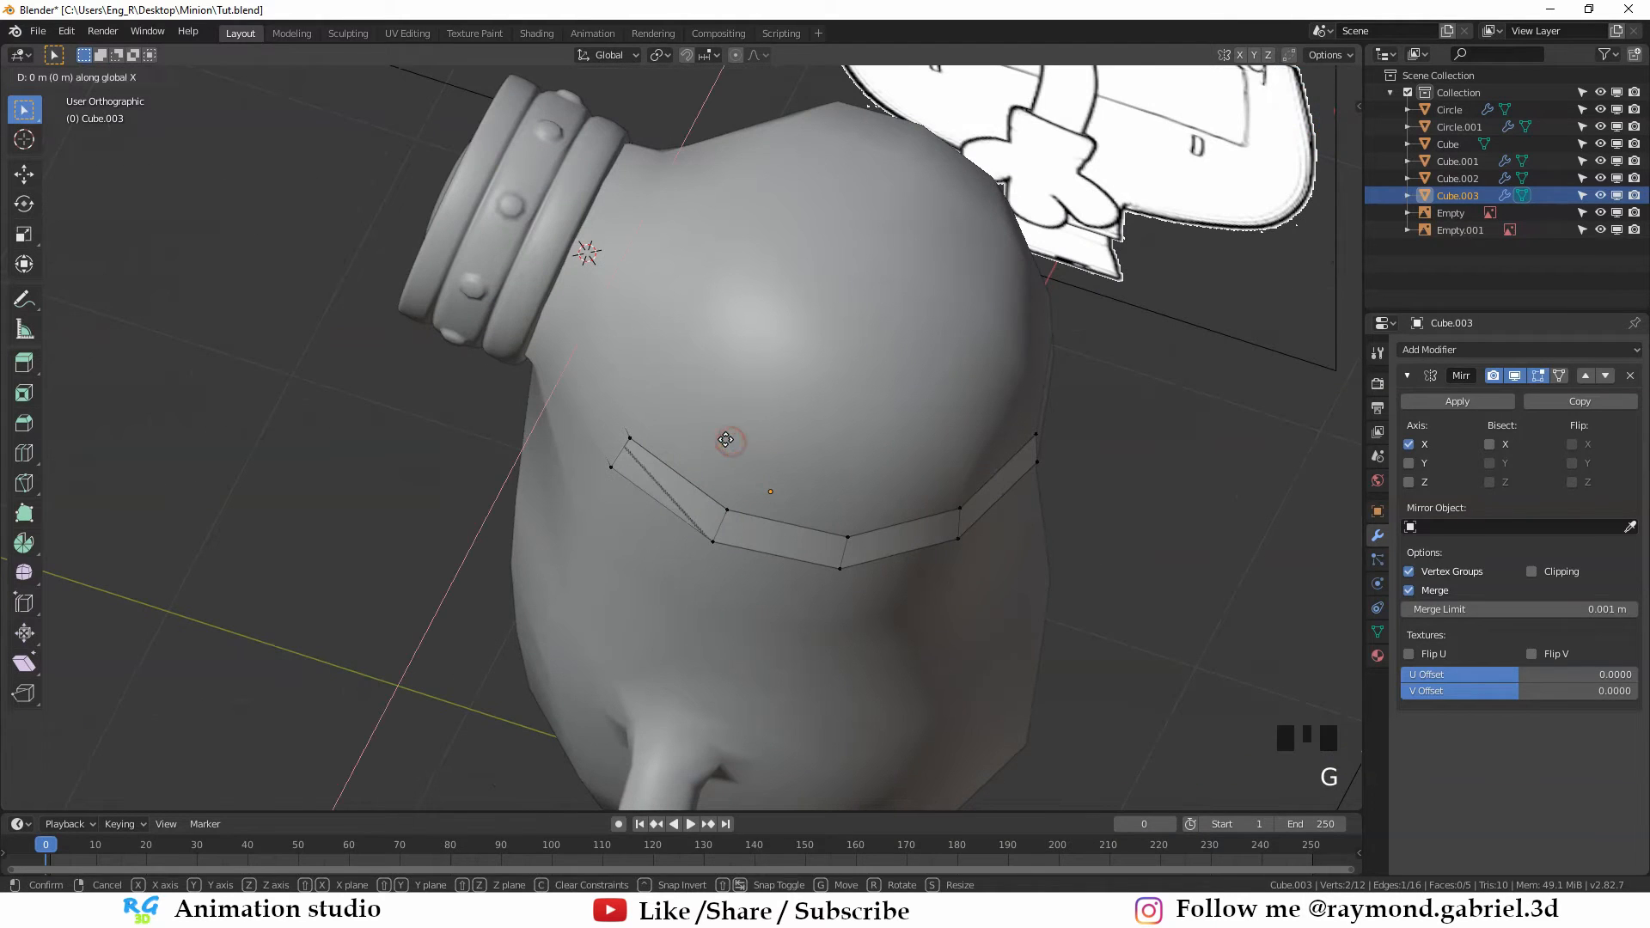
{"action": "left_click", "coordinate": [678, 457]}
Move the second vertex pair from the strap's front end along the X axis until it clears the head, and return to Object Mode
{"action": "left_click", "coordinate": [630, 439]}
{"action": "left_click", "coordinate": [611, 468], "text": "shift"}
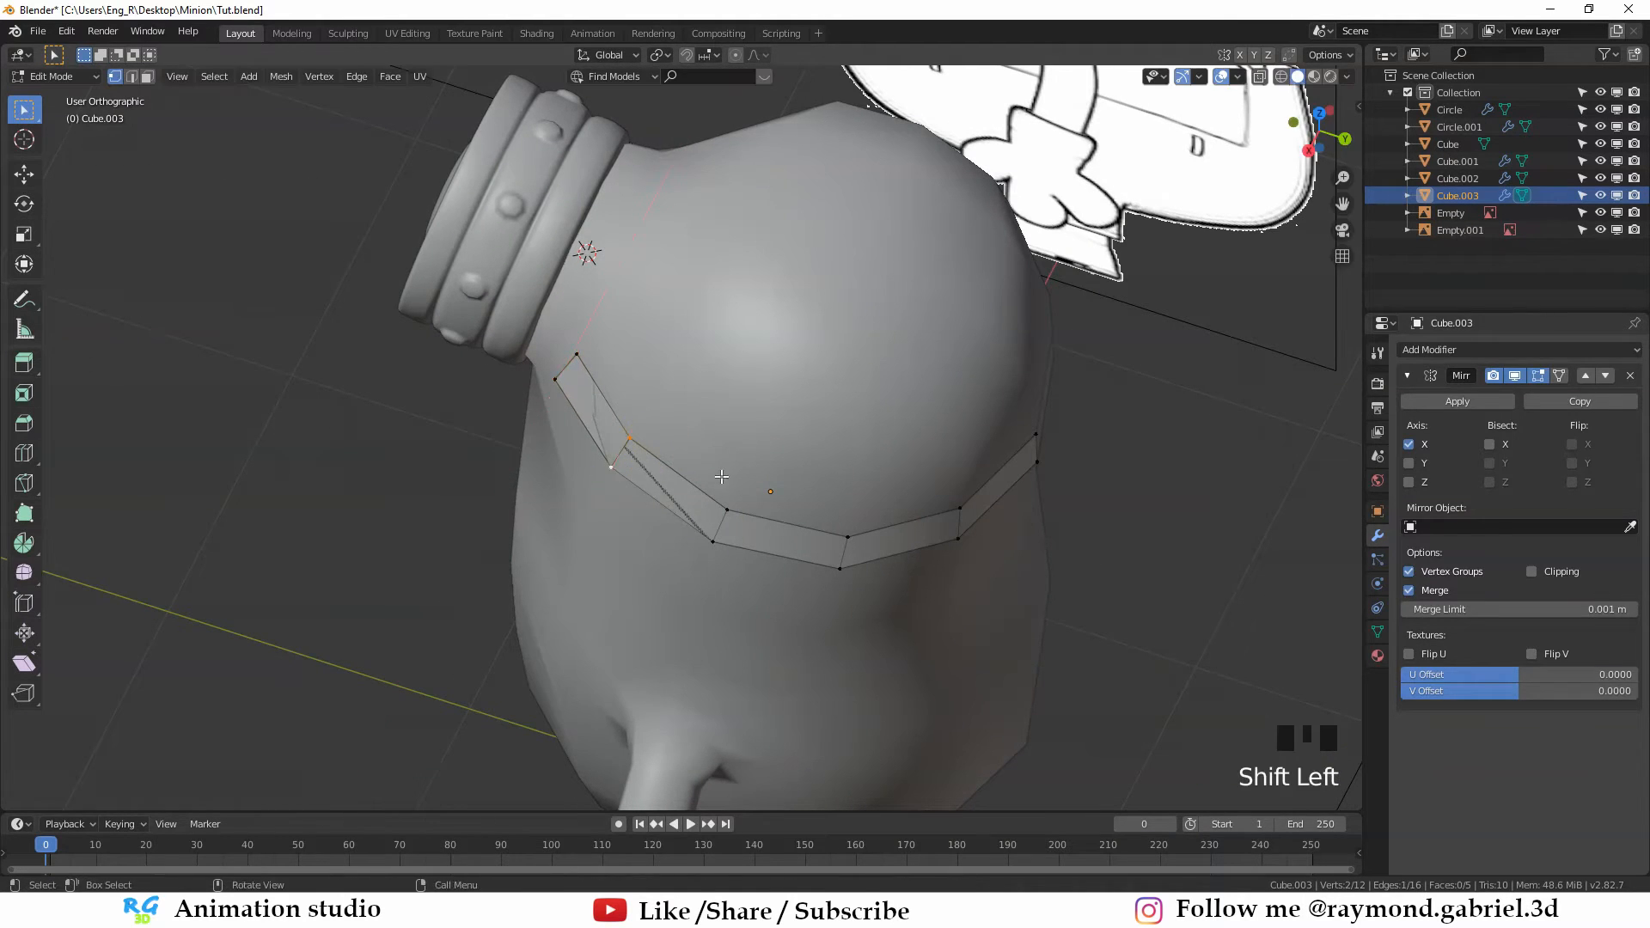
{"action": "key", "text": "g"}
{"action": "key", "text": "x"}
{"action": "left_click", "coordinate": [716, 478]}
{"action": "key", "text": "Tab"}
Reopen the strap in Edit Mode, move the vertex pair nearest the goggle up against the frame and rotate it about -10.9°
{"action": "scroll", "coordinate": [655, 390], "scroll_direction": "up", "scroll_amount": 3}
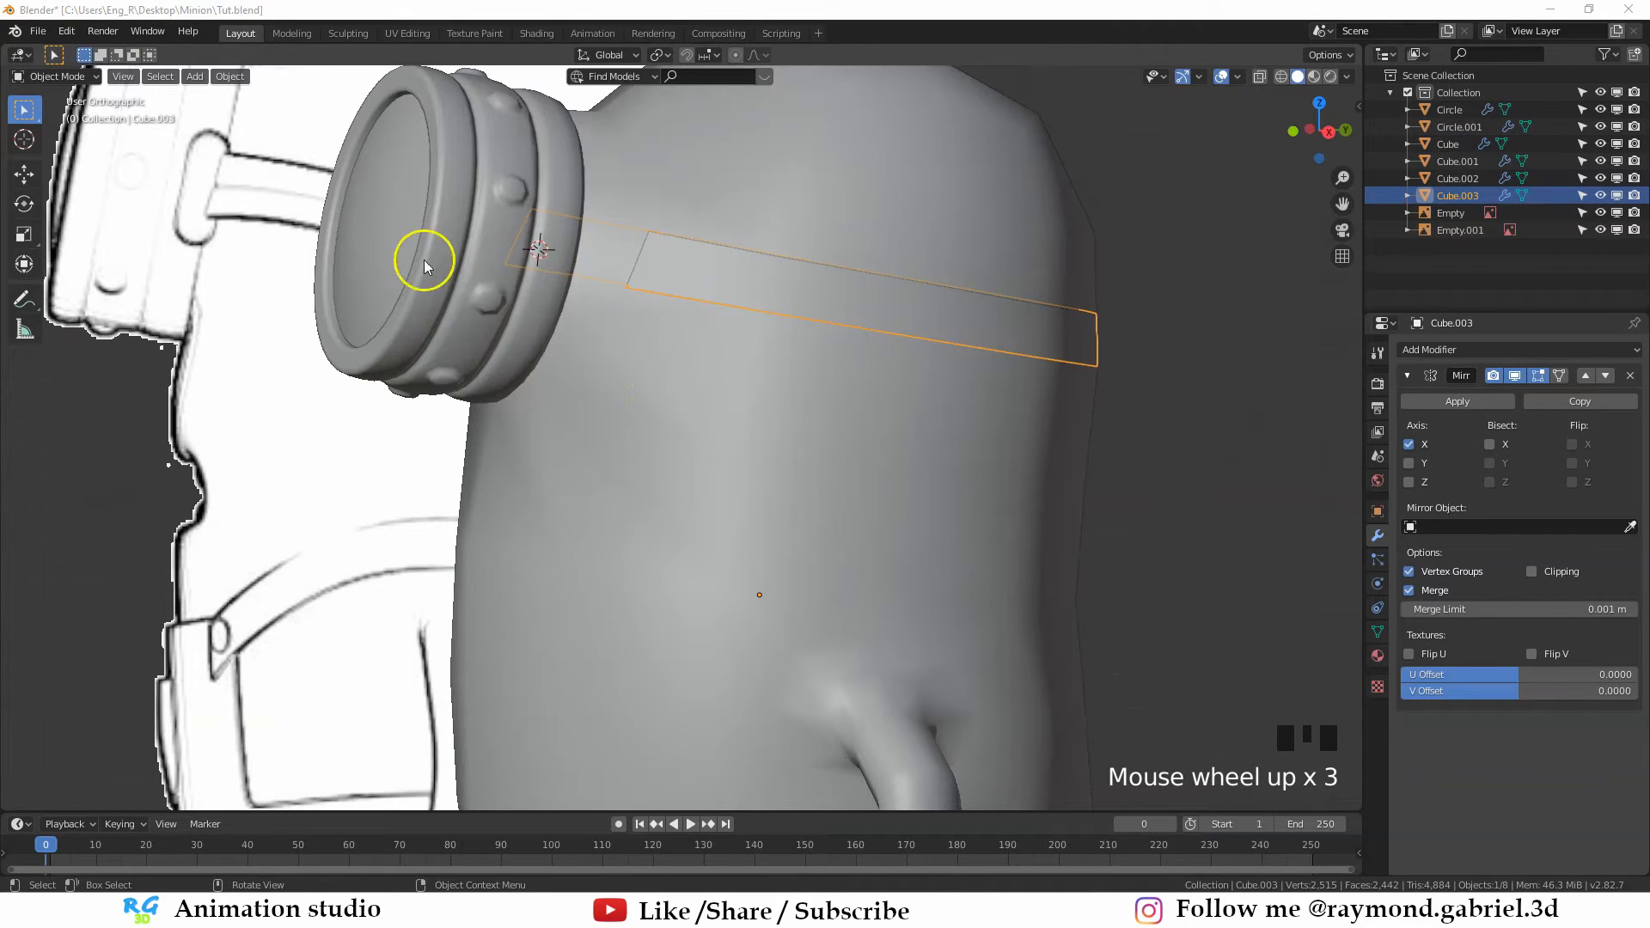
{"action": "left_click", "coordinate": [517, 256]}
{"action": "middle_click_drag", "start_coordinate": [495, 244], "coordinate": [519, 385], "text": "shift"}
{"action": "left_click", "coordinate": [685, 398]}
{"action": "scroll", "coordinate": [686, 399], "scroll_direction": "up", "scroll_amount": 1}
{"action": "key", "text": "Tab"}
{"action": "left_click", "coordinate": [666, 358]}
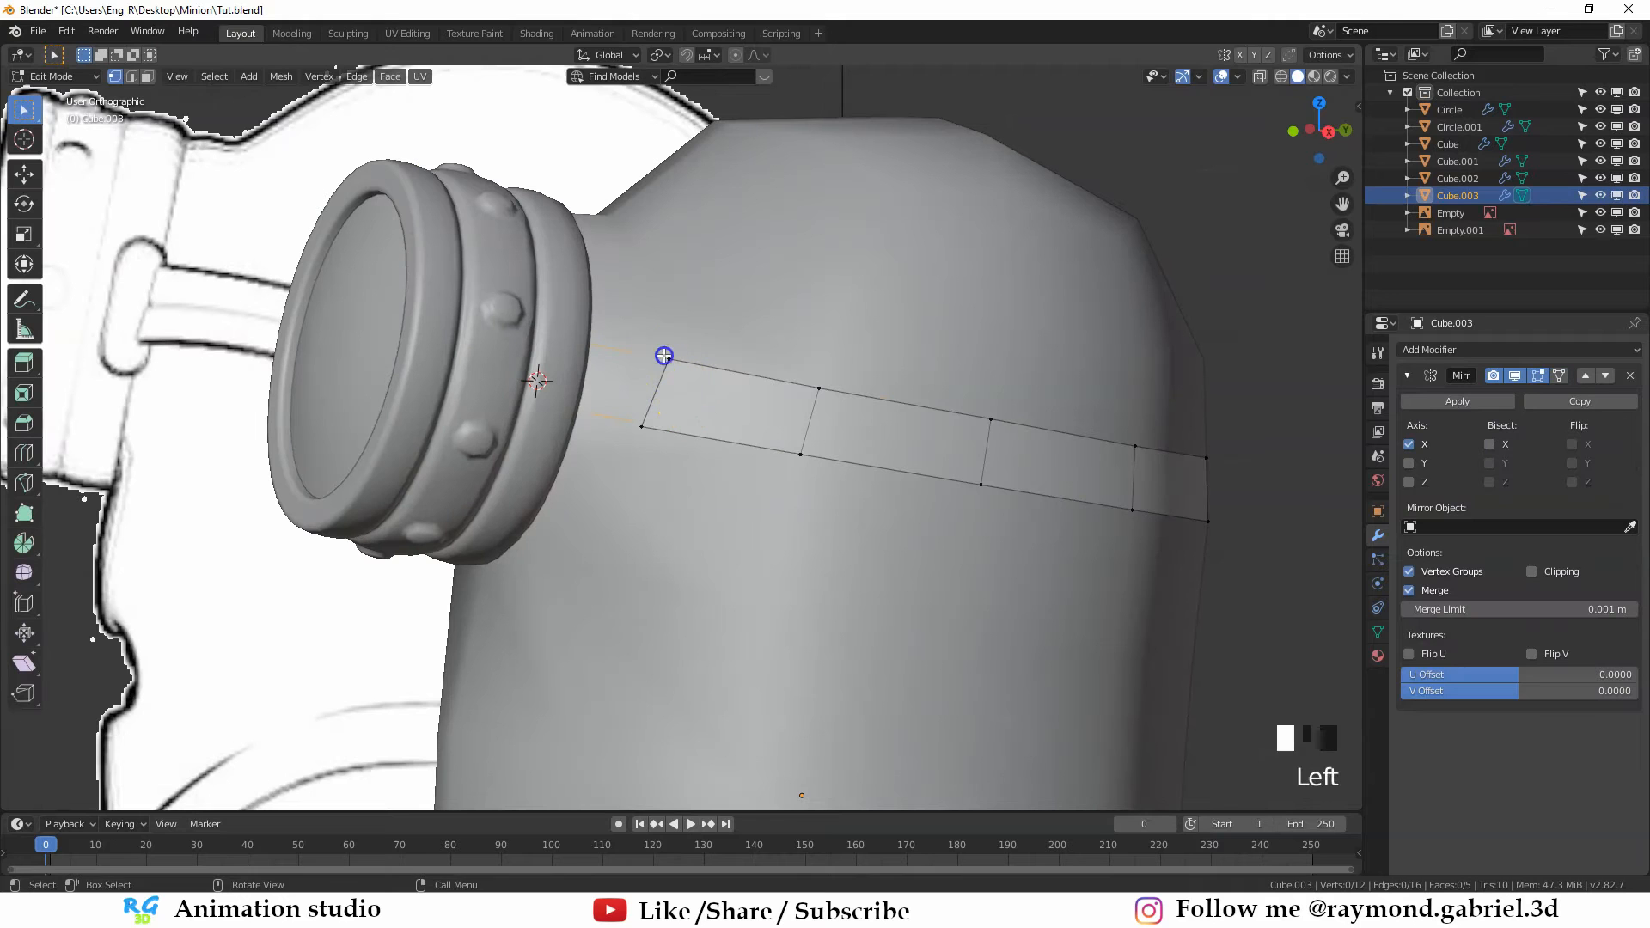
{"action": "left_click", "coordinate": [635, 430], "text": "shift"}
{"action": "middle_click_drag", "start_coordinate": [718, 423], "coordinate": [670, 456]}
{"action": "key", "text": "g"}
{"action": "left_click", "coordinate": [774, 564]}
{"action": "key", "text": "g"}
{"action": "left_click", "coordinate": [530, 565]}
{"action": "key", "text": "r"}
{"action": "left_click", "coordinate": [701, 378]}
Add one centred loop cut to the strap segment beside the goggle, move it outward to clear the head, and leave Edit Mode
{"action": "scroll", "coordinate": [689, 394], "scroll_direction": "down", "scroll_amount": 2}
{"action": "key", "text": "ctrl+r"}
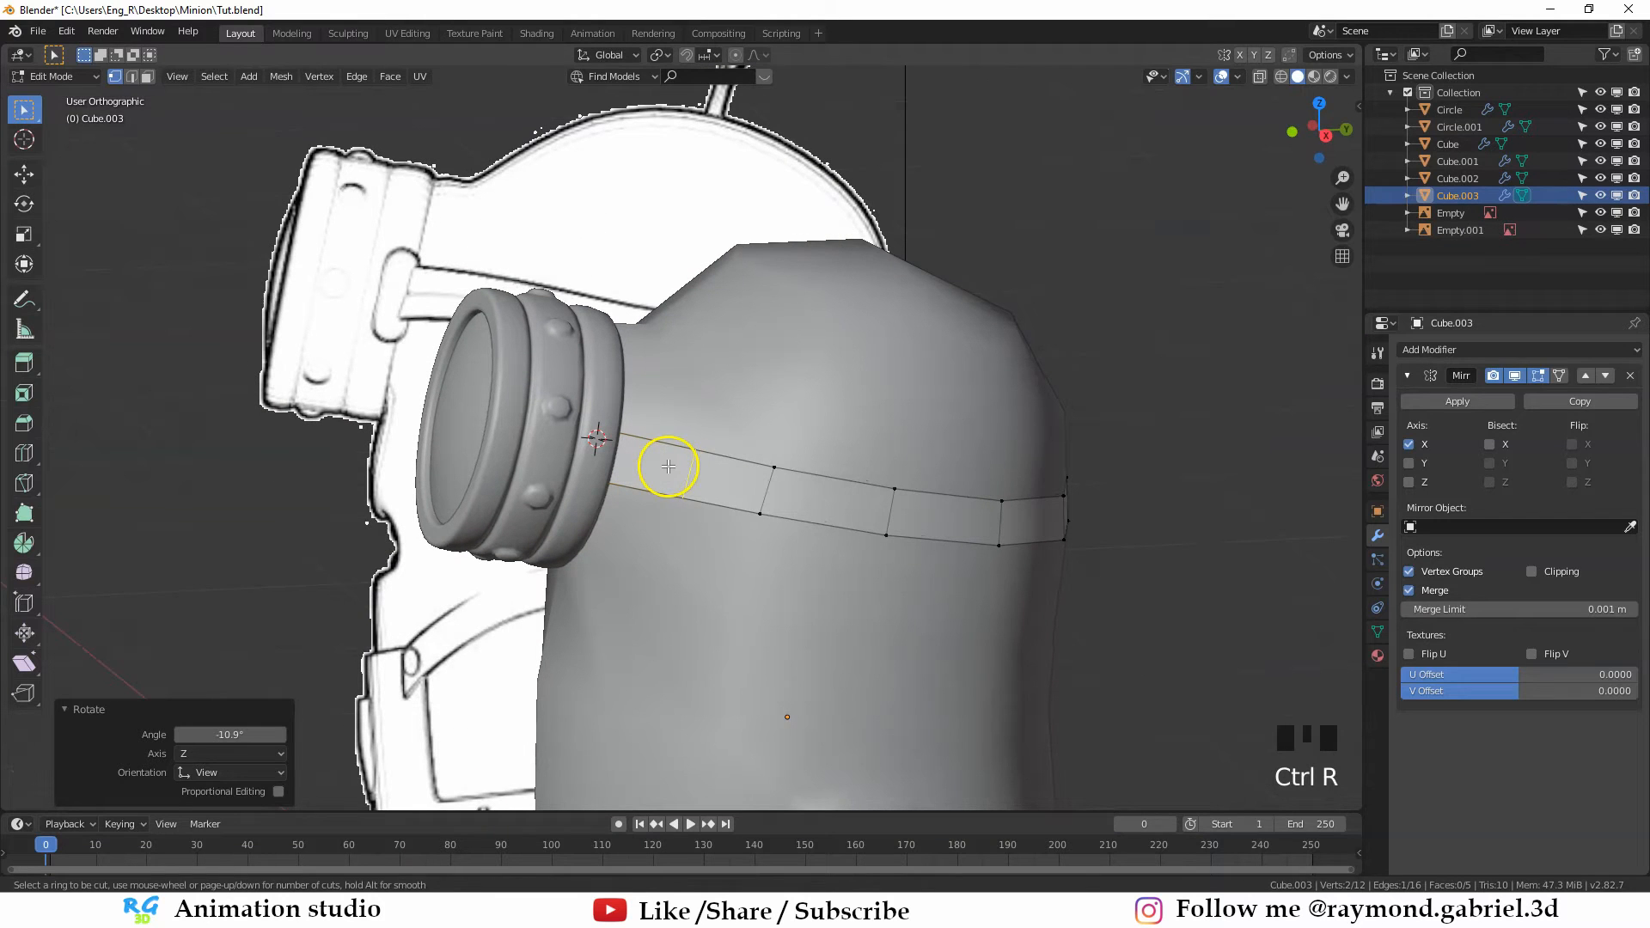
{"action": "double_click", "coordinate": [645, 472]}
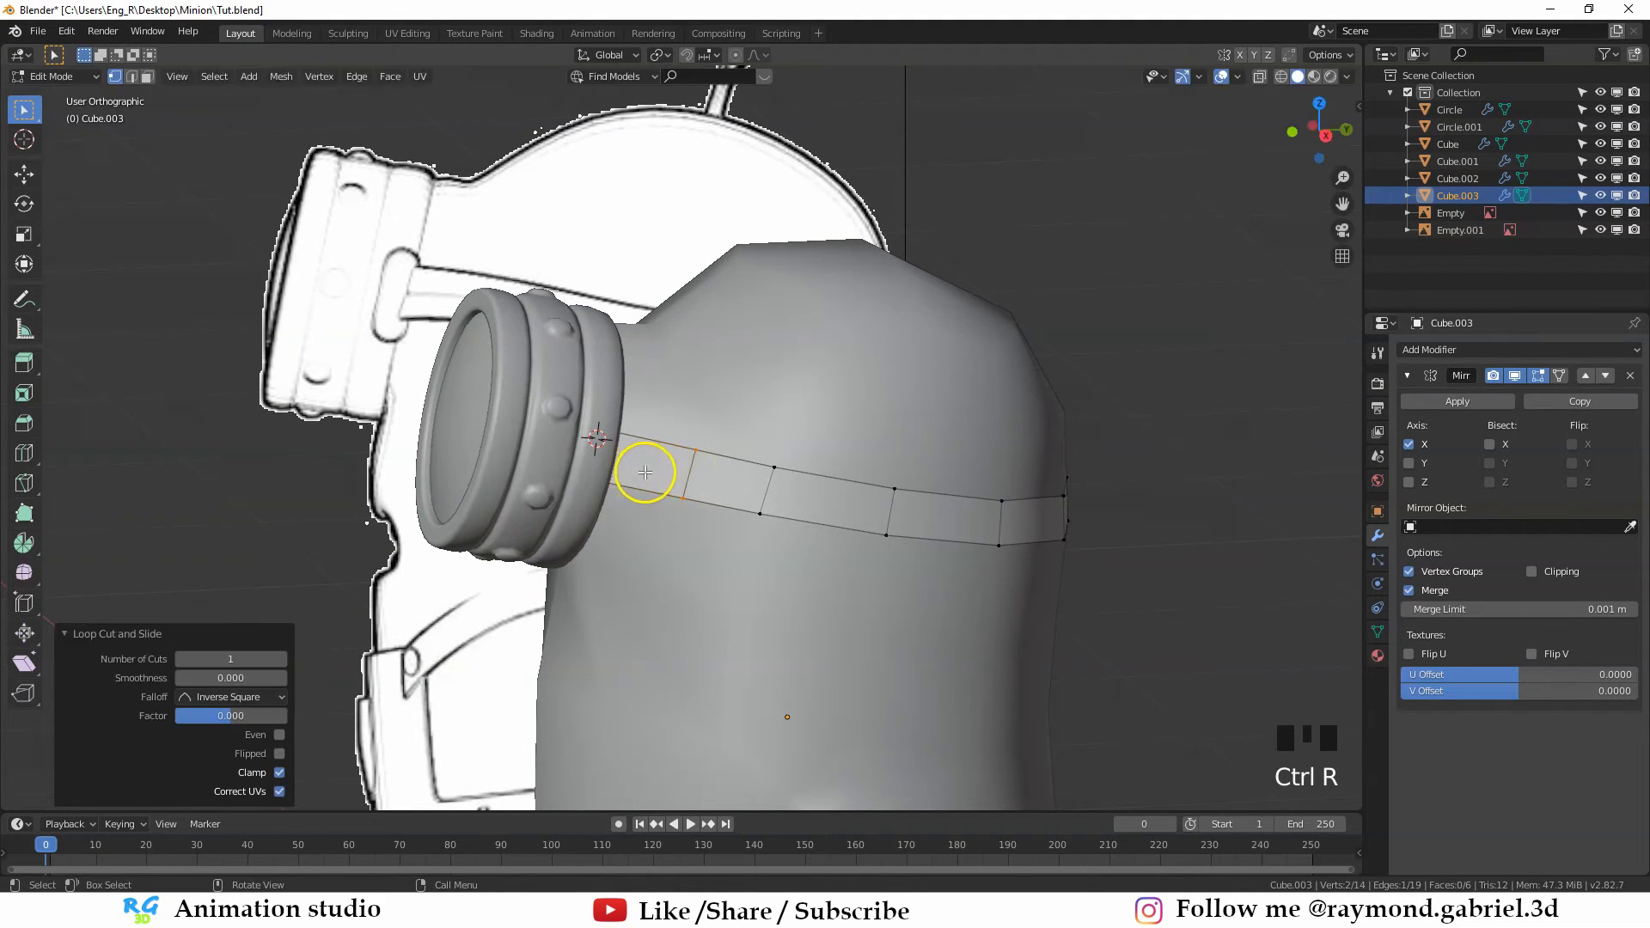
{"action": "middle_click_drag", "start_coordinate": [648, 471], "coordinate": [520, 472]}
{"action": "key", "text": "g"}
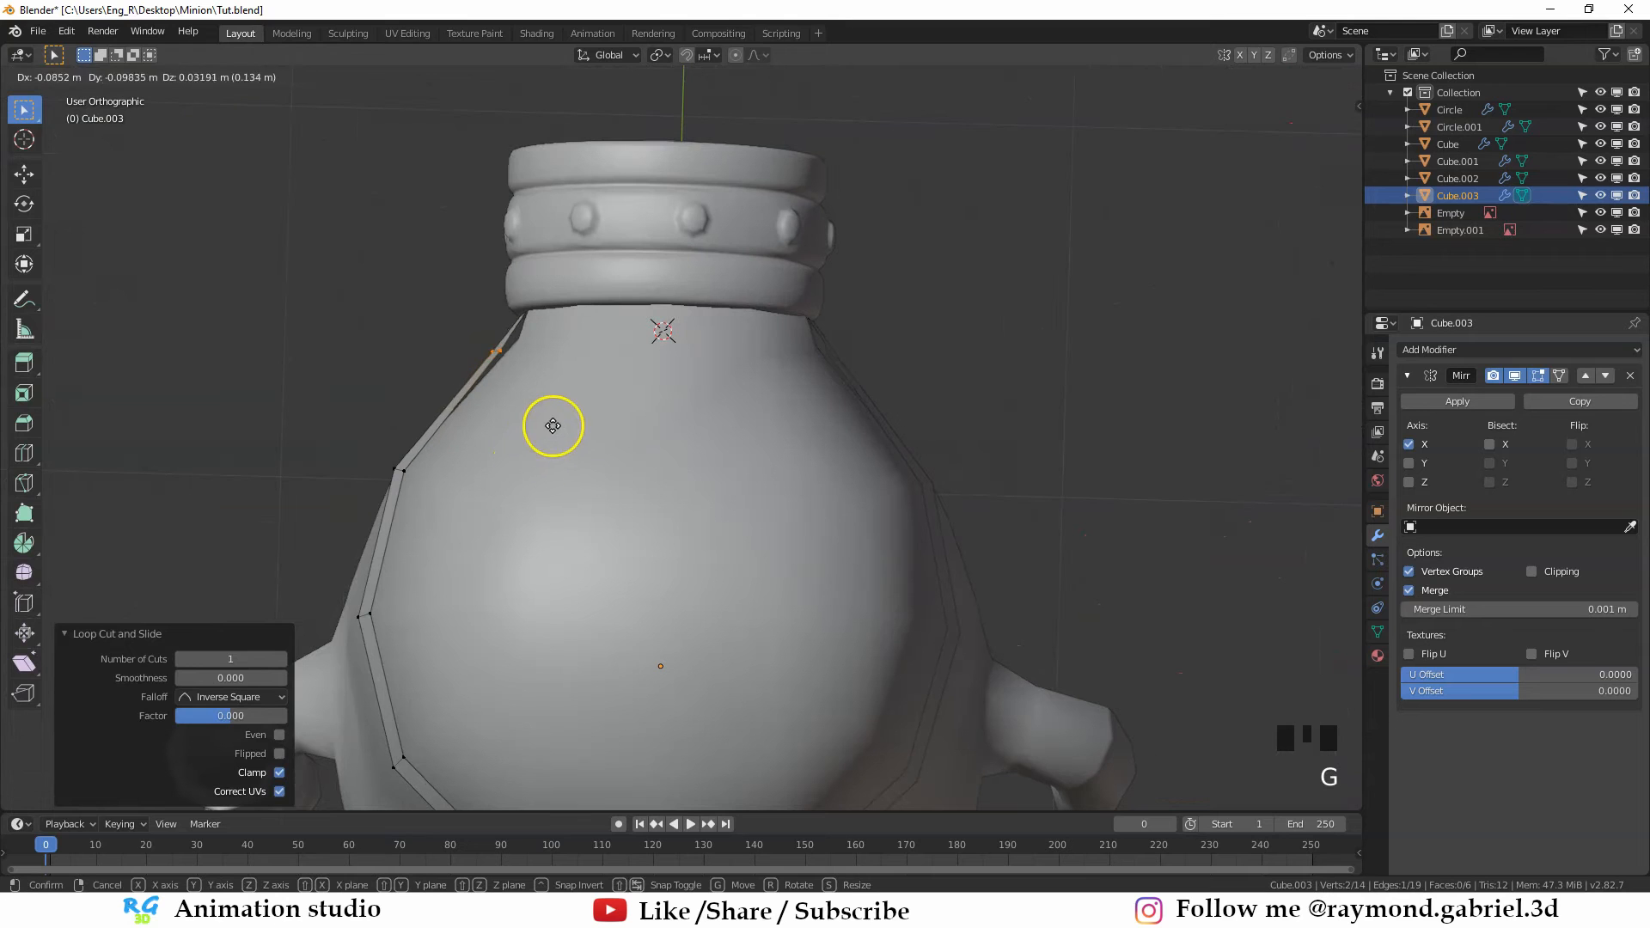
{"action": "left_click", "coordinate": [571, 416]}
{"action": "middle_click_drag", "start_coordinate": [571, 416], "coordinate": [616, 477]}
{"action": "key", "text": "g"}
{"action": "left_click", "coordinate": [819, 394]}
{"action": "key", "text": "g"}
{"action": "left_click", "coordinate": [605, 517]}
{"action": "key", "text": "Tab"}
Place the 3D cursor where the strap meets the goggle, add a cube there and scale it to about 0.045
{"action": "right_click", "coordinate": [624, 453], "text": "shift"}
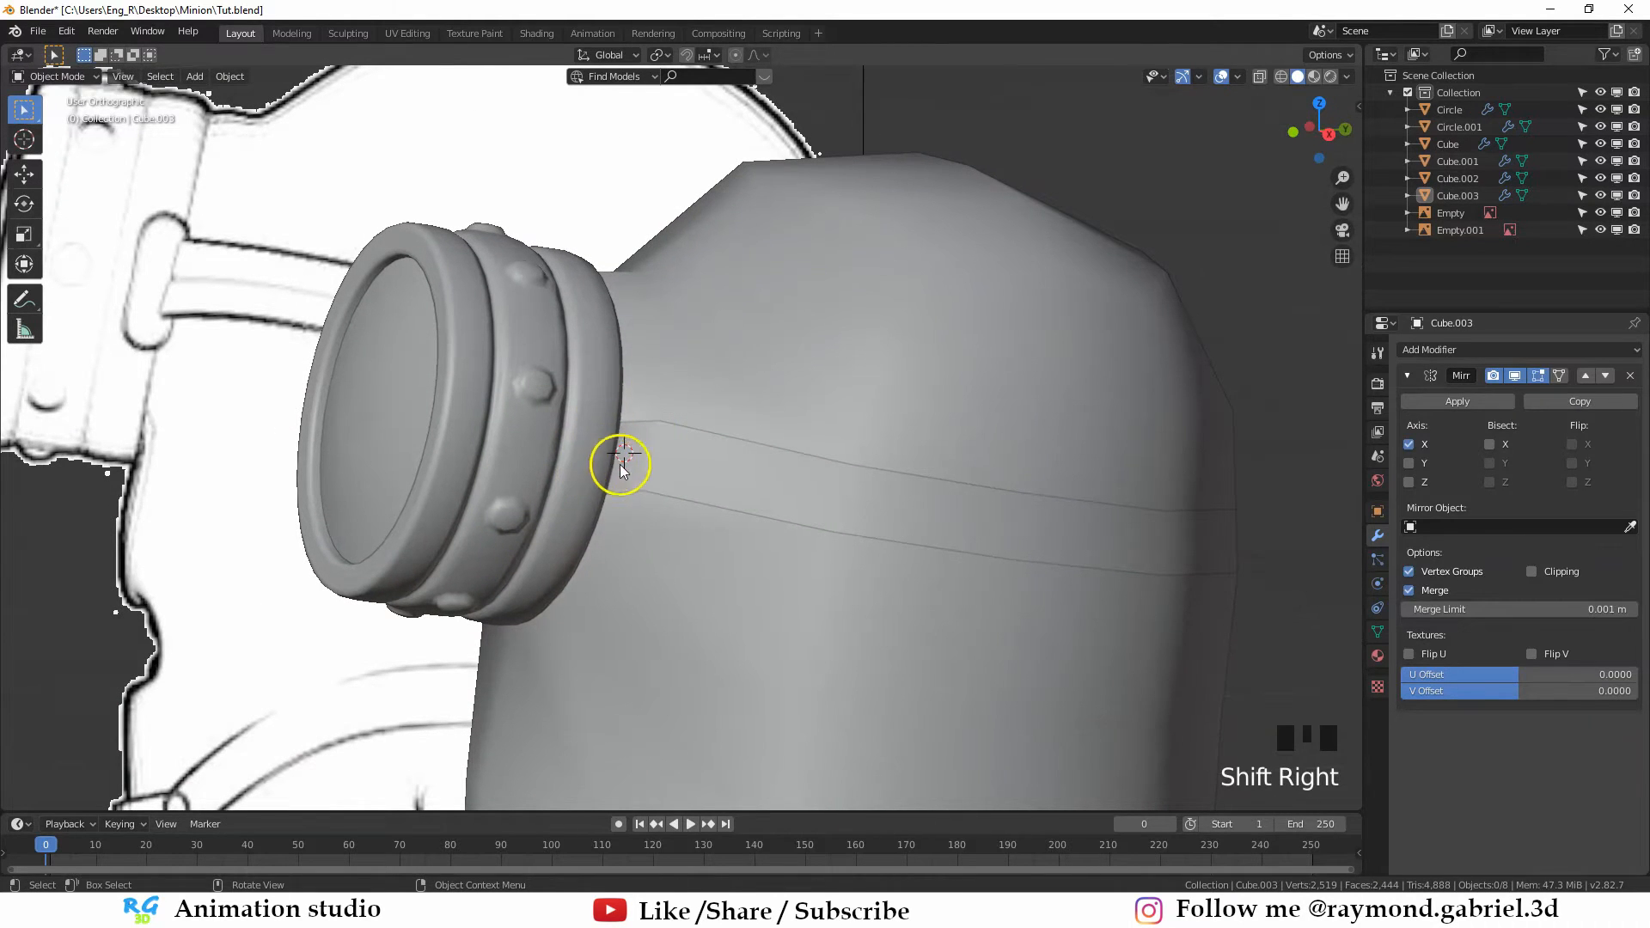
{"action": "scroll", "coordinate": [648, 455], "scroll_direction": "down", "scroll_amount": 1}
{"action": "key", "text": "shift+a"}
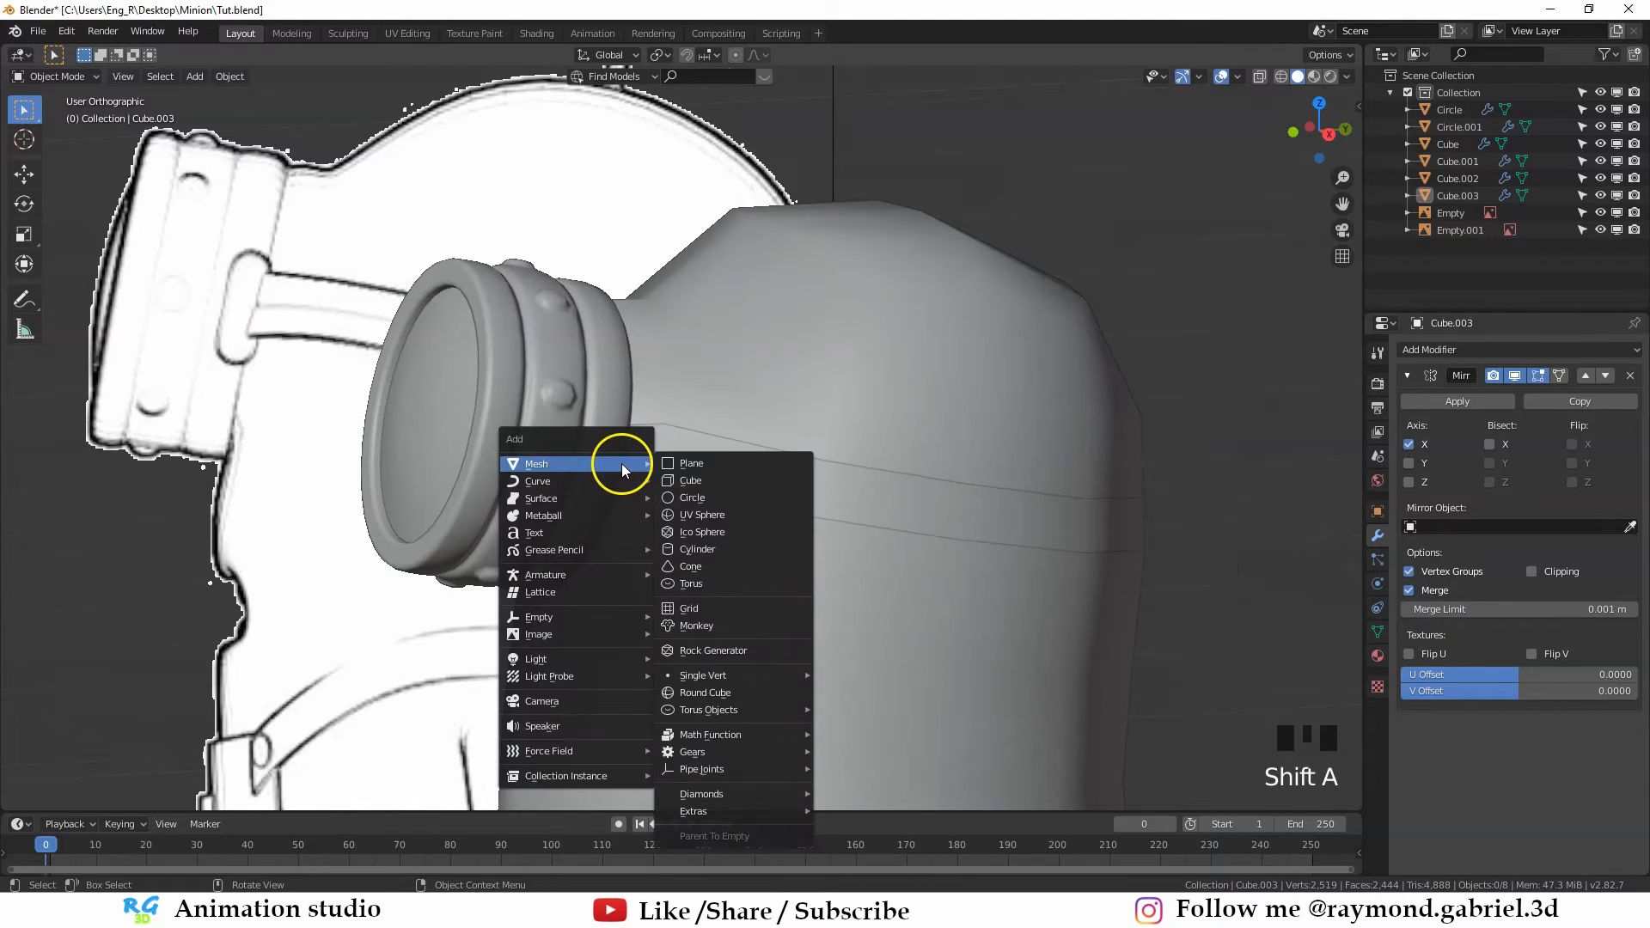
{"action": "left_click", "coordinate": [692, 480]}
{"action": "scroll", "coordinate": [713, 488], "scroll_direction": "down", "scroll_amount": 2}
{"action": "key", "text": "s"}
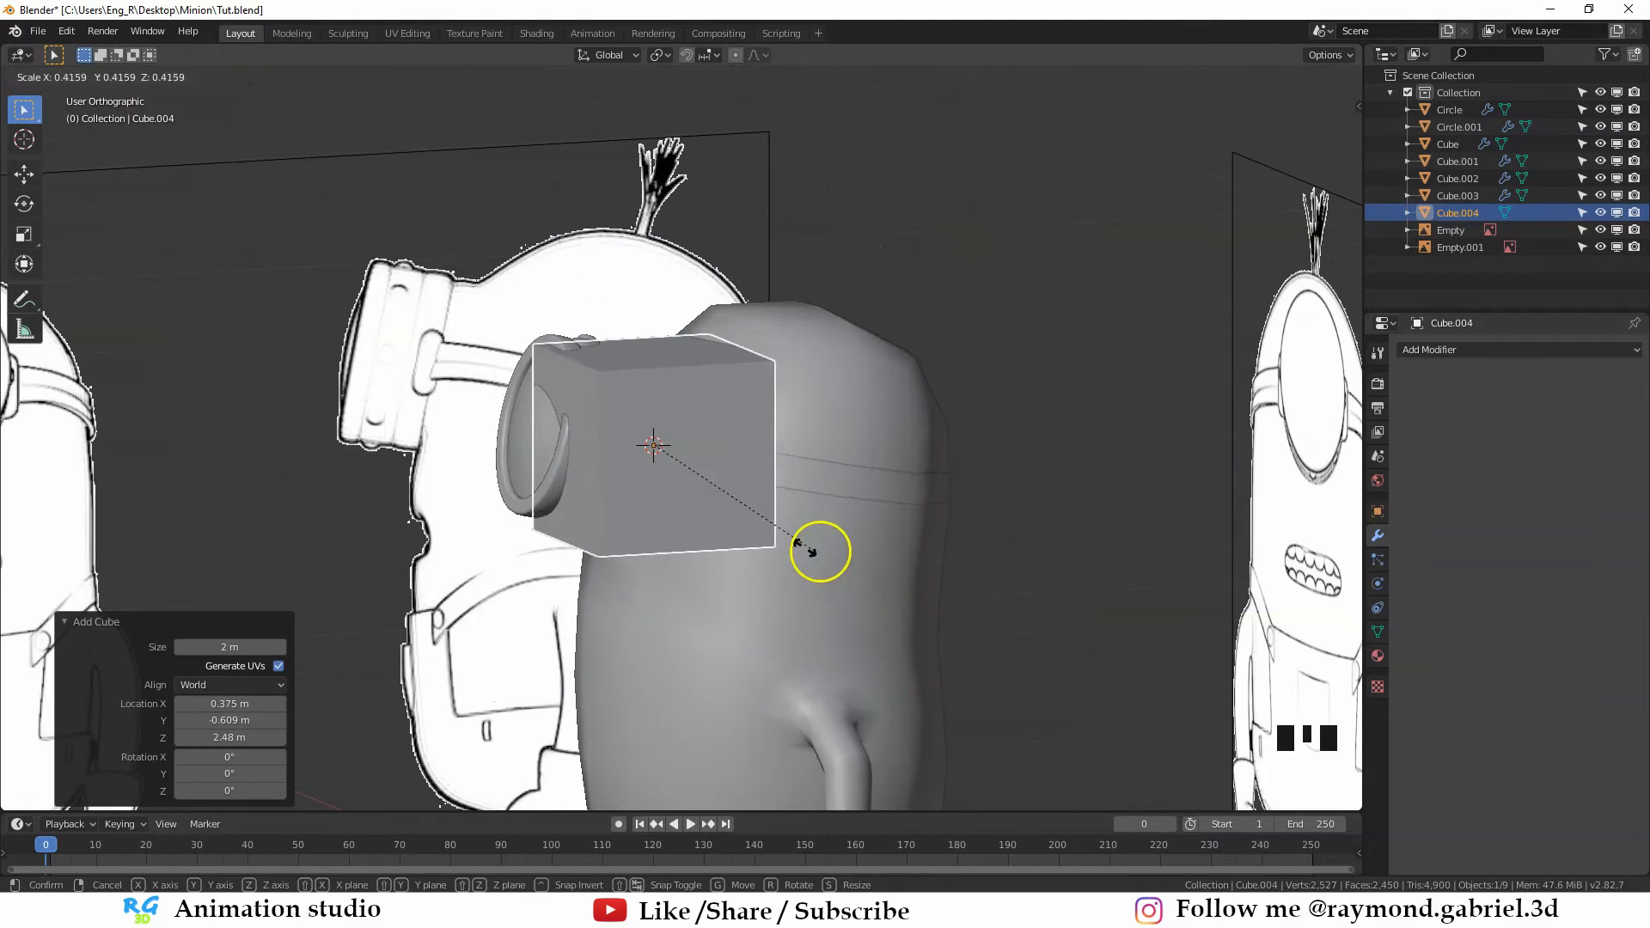
{"action": "left_click", "coordinate": [665, 469]}
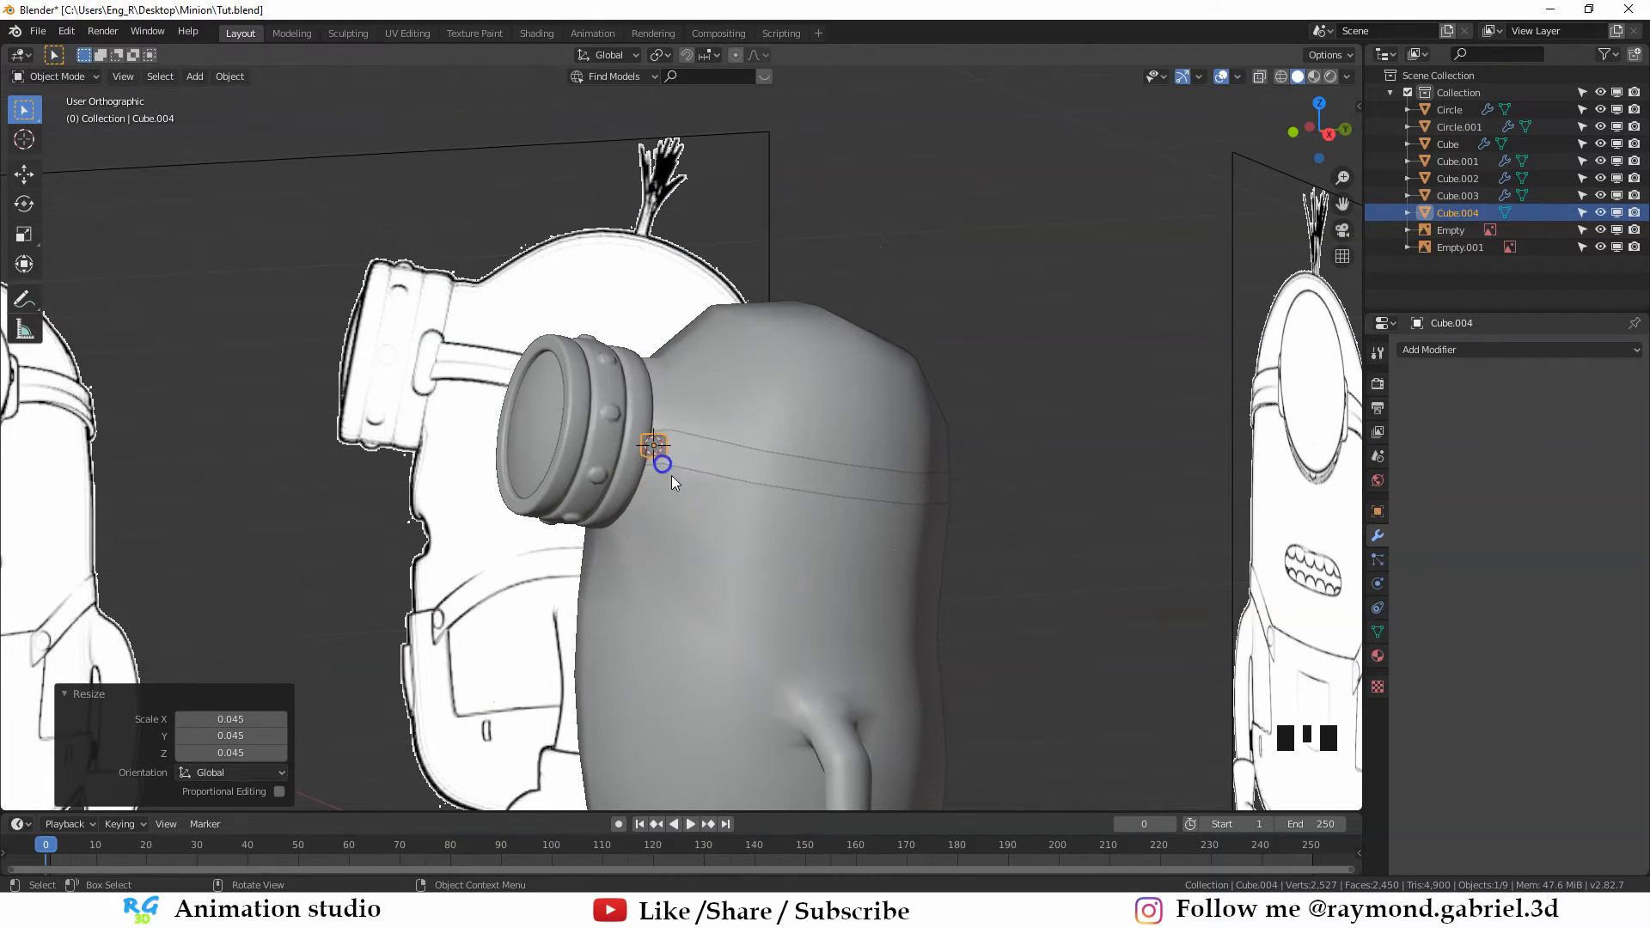
Rotate the small cube to the goggle's tilt in wireframe side view and move it onto the reference strap buckle
{"action": "scroll", "coordinate": [671, 474], "scroll_direction": "up", "scroll_amount": 3}
{"action": "middle_click_drag", "start_coordinate": [670, 474], "coordinate": [559, 442], "text": "alt"}
{"action": "scroll", "coordinate": [711, 423], "scroll_direction": "up", "scroll_amount": 2}
{"action": "key", "text": "z"}
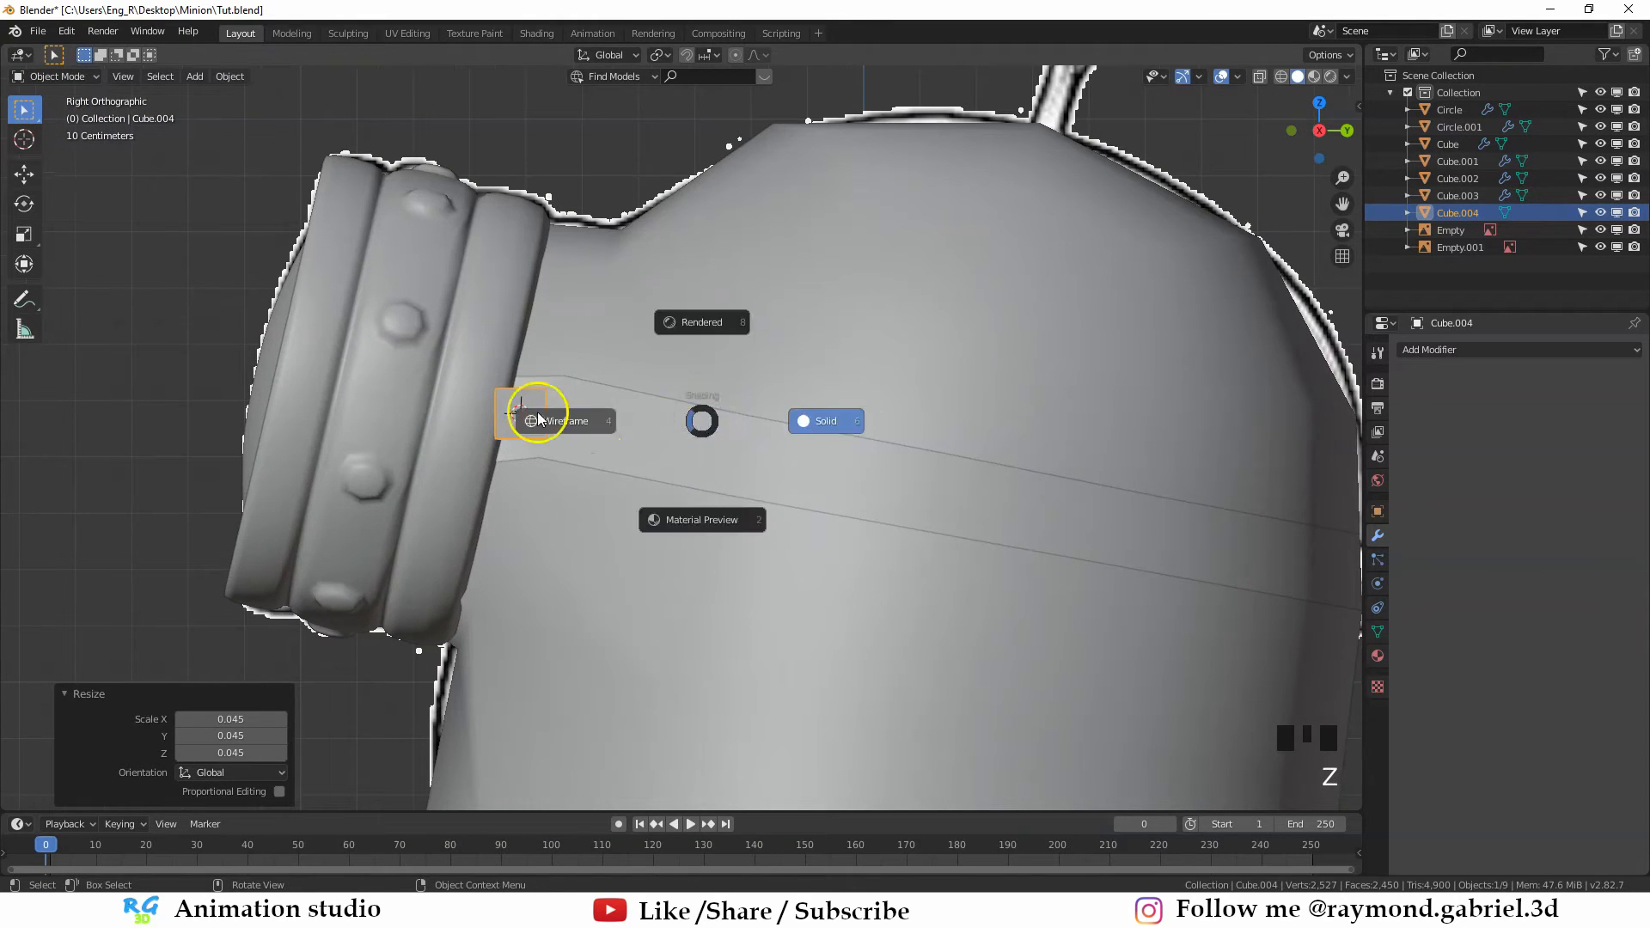
{"action": "left_click", "coordinate": [542, 415]}
{"action": "key", "text": "r"}
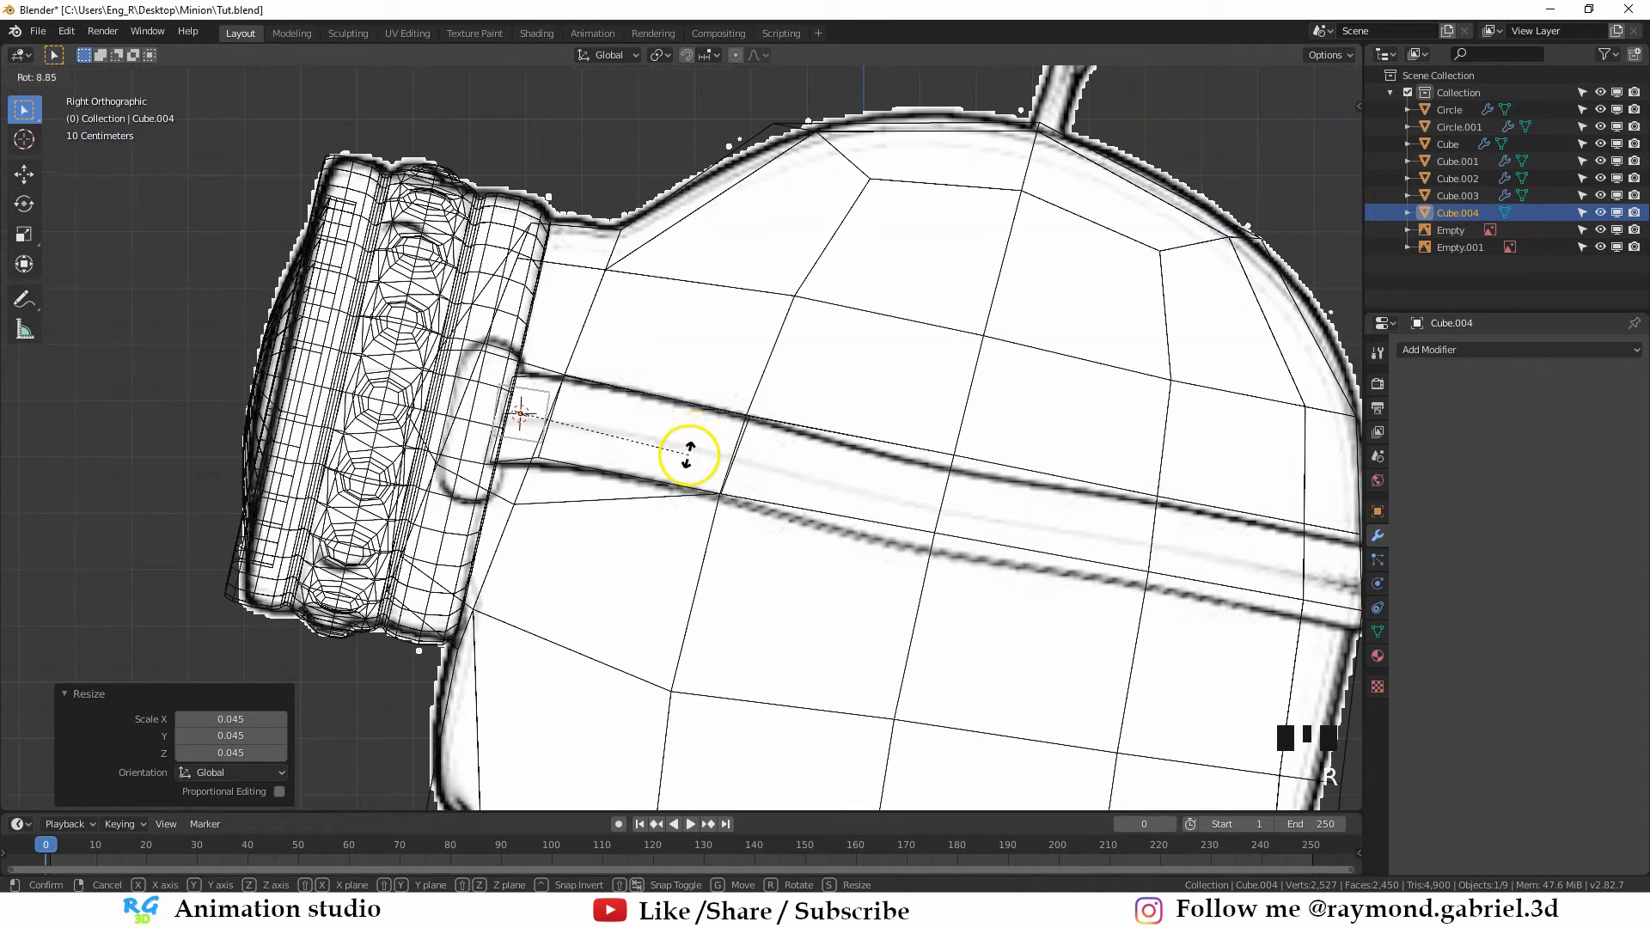
{"action": "left_click", "coordinate": [684, 463]}
{"action": "key", "text": "g"}
{"action": "left_click", "coordinate": [656, 461]}
Scale the buckle cube to about 2.885 along its local Z axis and about 1.086 overall to match the reference
{"action": "key", "text": "s"}
{"action": "key", "text": "z"}
{"action": "key", "text": "z"}
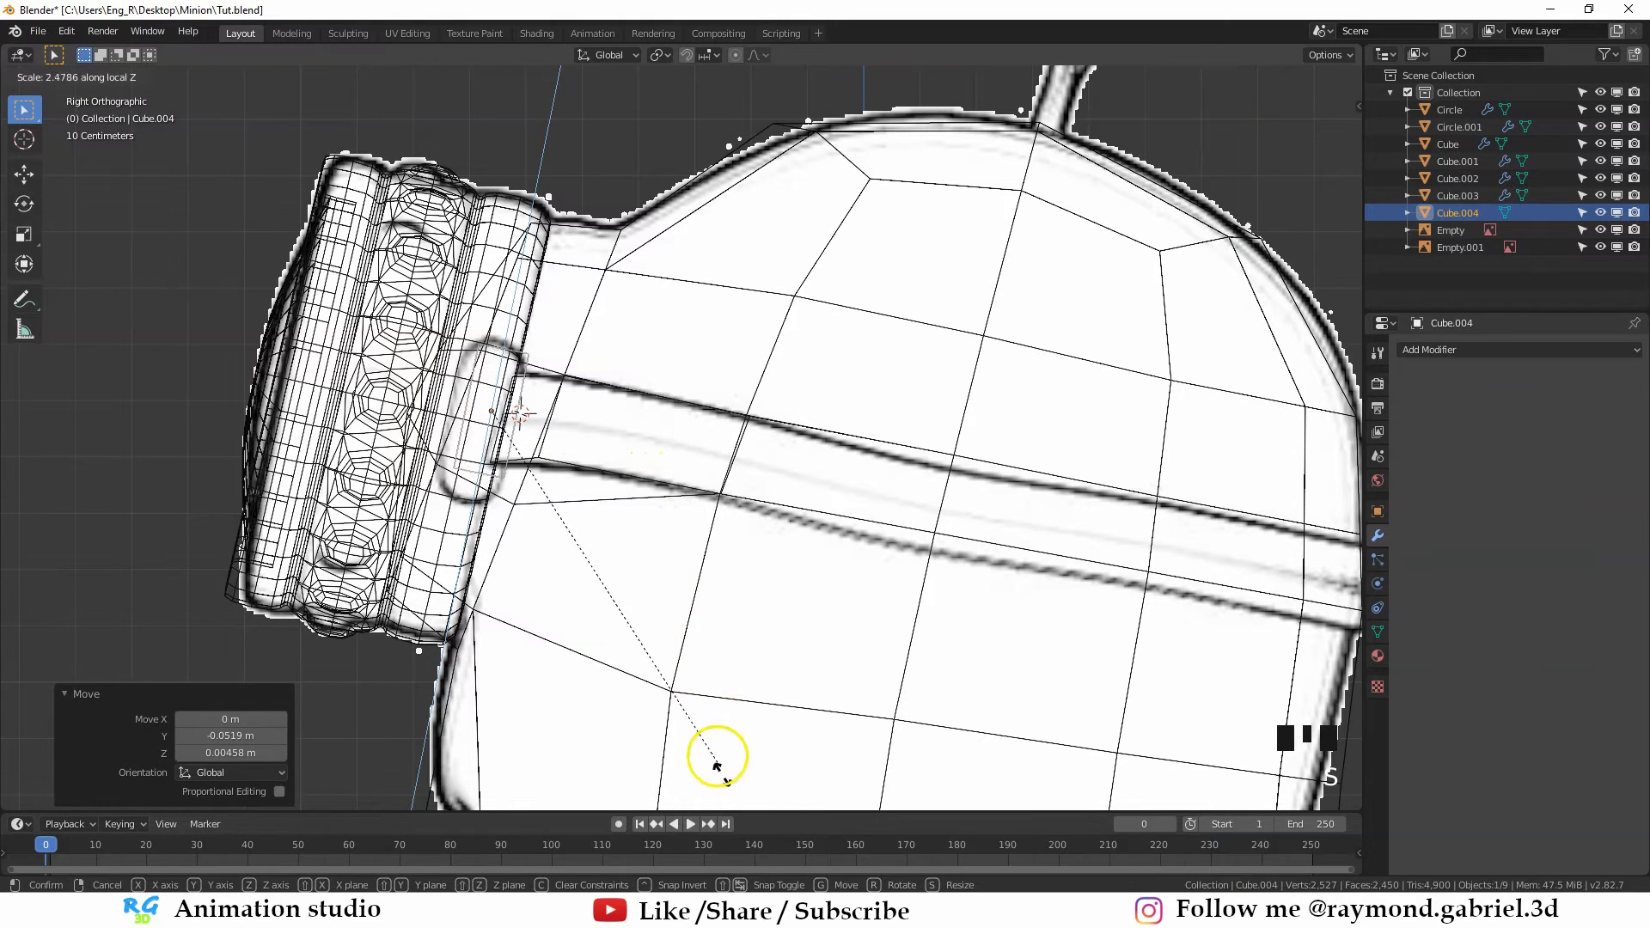
{"action": "left_click", "coordinate": [731, 94]}
{"action": "key", "text": "g"}
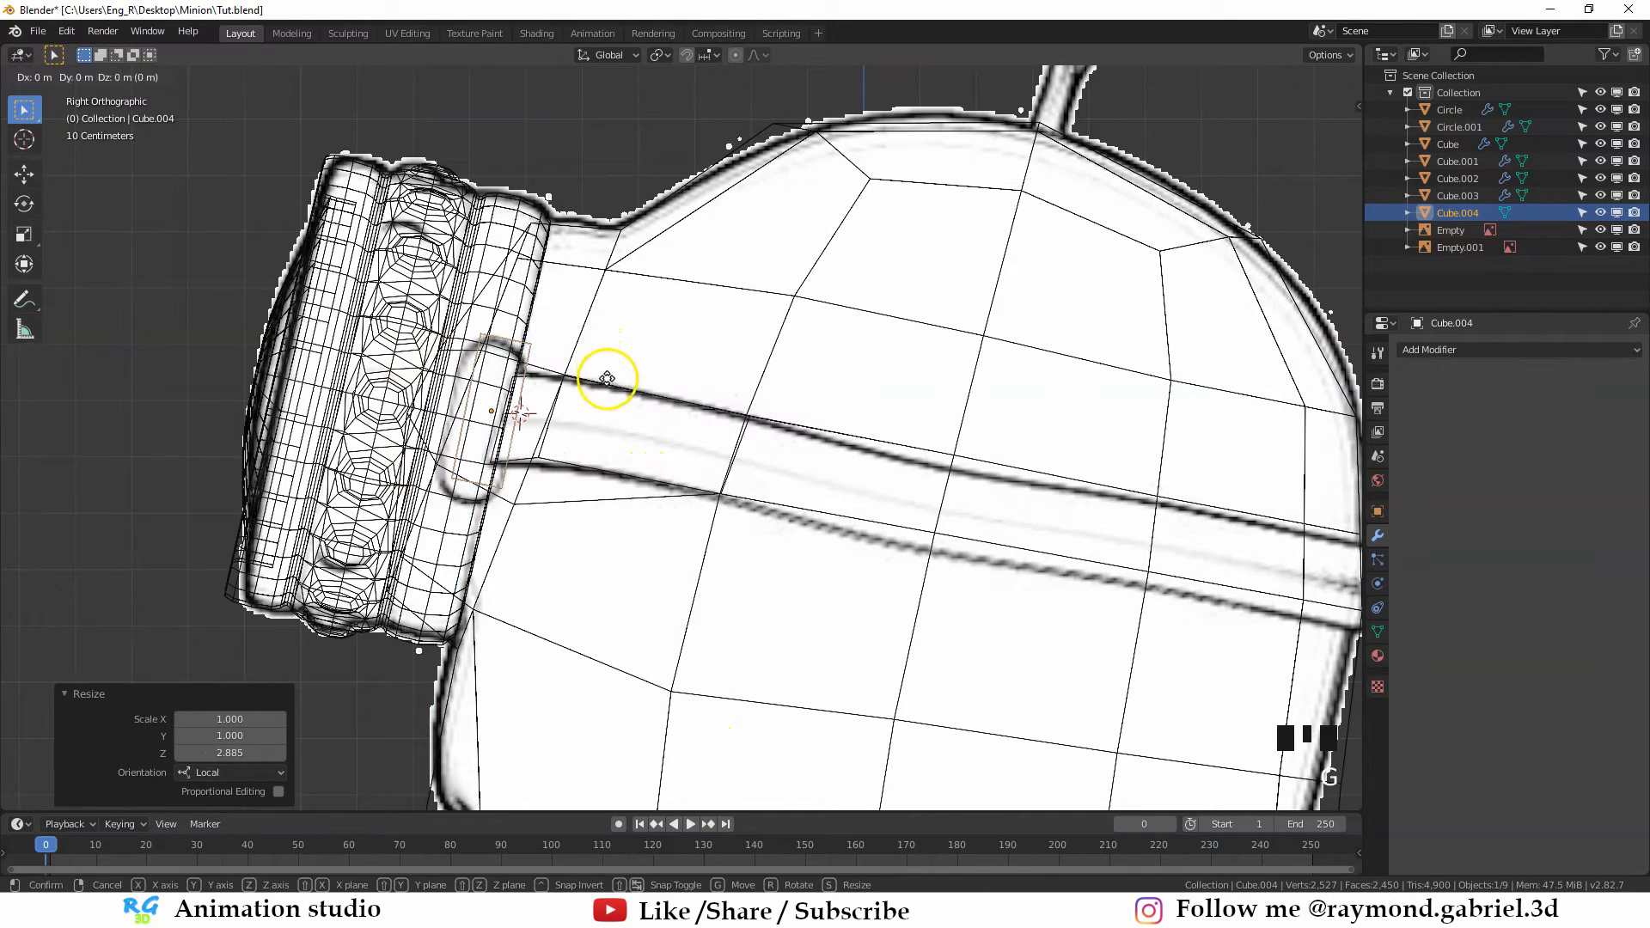
{"action": "right_click", "coordinate": [597, 388]}
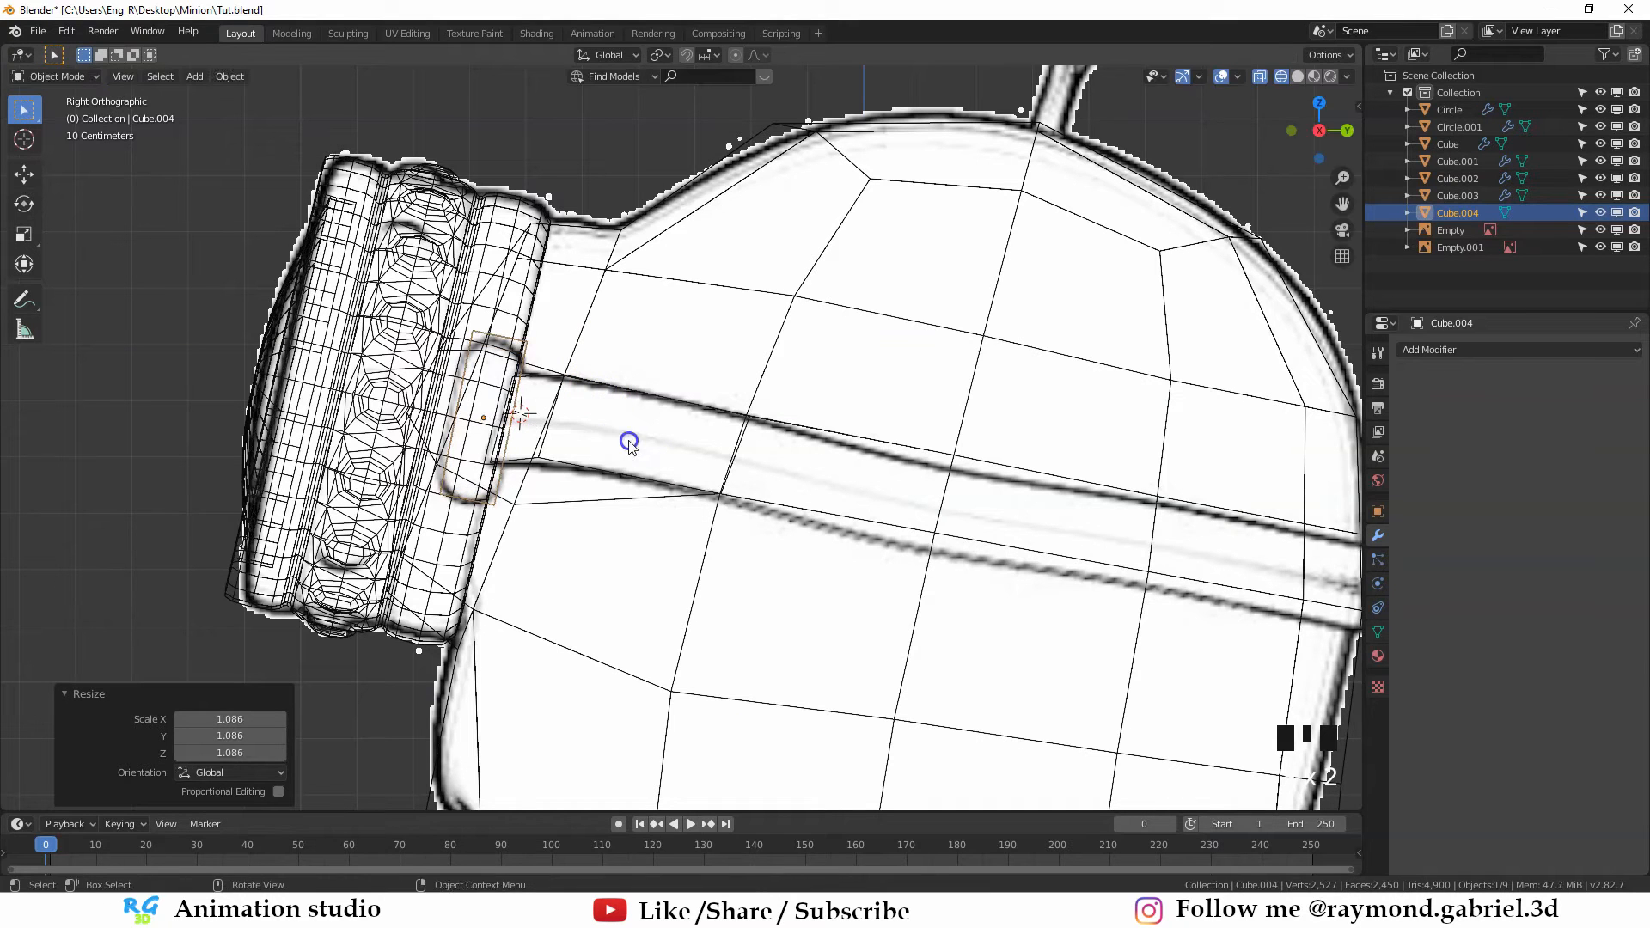
Add a Subdivision Surface modifier to the buckle cube and return the viewport to solid shading
{"action": "key", "text": "Tab"}
{"action": "key", "text": "Tab"}
{"action": "left_click", "coordinate": [1477, 348]}
{"action": "left_click", "coordinate": [1307, 633]}
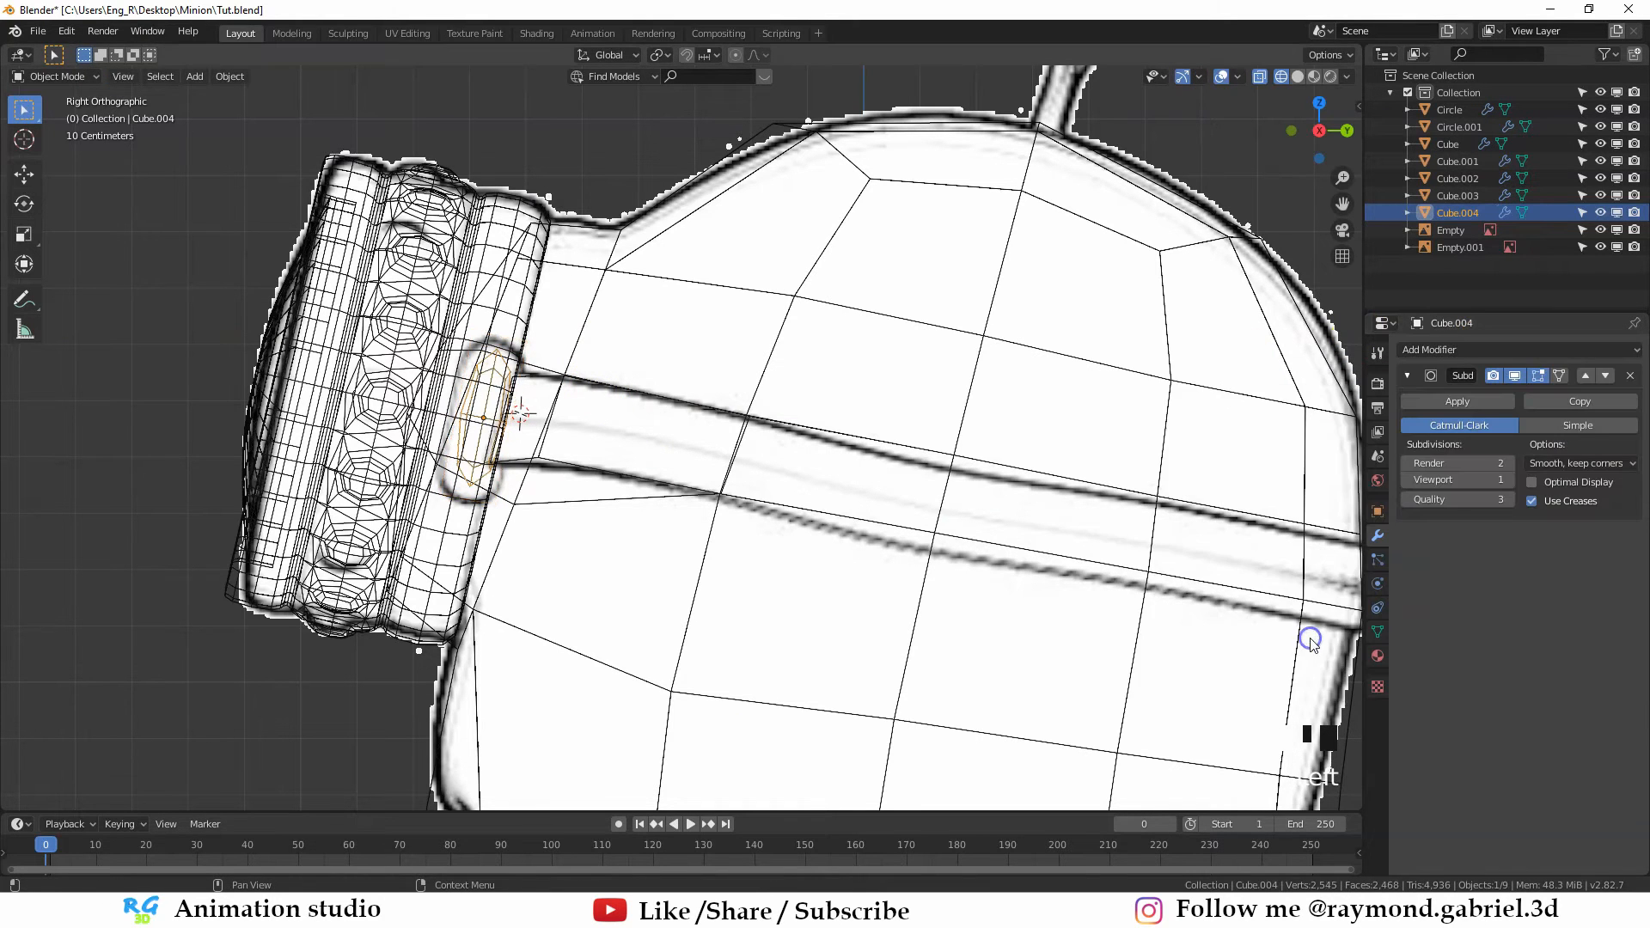
{"action": "key", "text": "z"}
{"action": "middle_click_drag", "start_coordinate": [941, 390], "coordinate": [801, 512]}
{"action": "scroll", "coordinate": [809, 545], "scroll_direction": "down", "scroll_amount": 6}
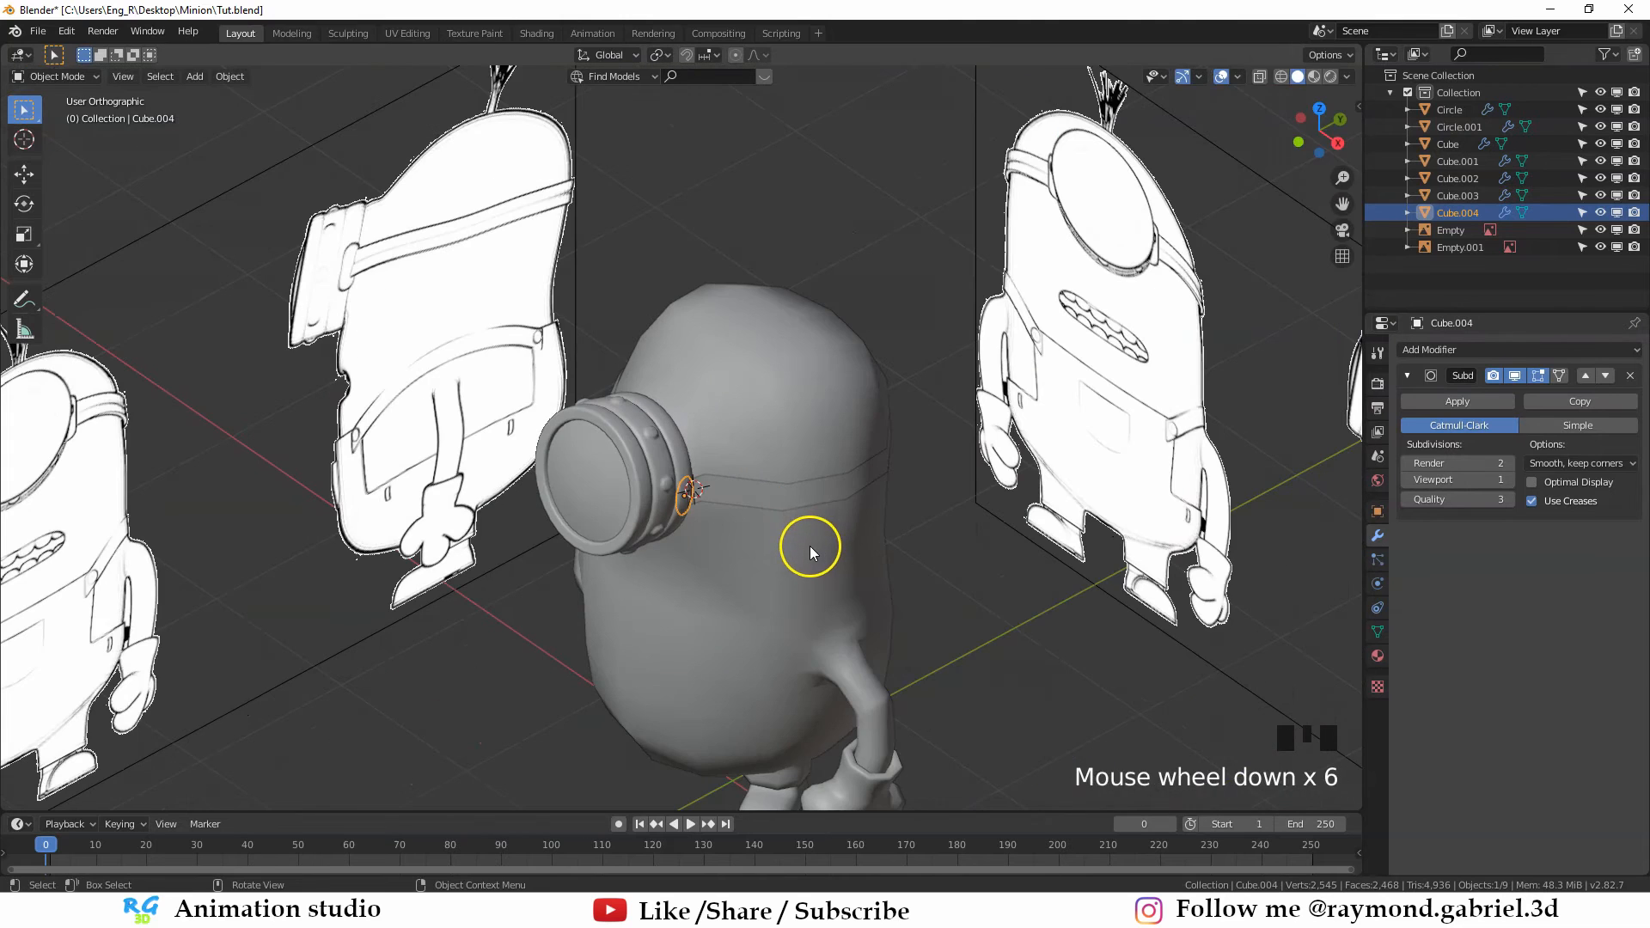
Move the buckle about 0.0411 m outward along its local X axis
{"action": "key", "text": "g"}
{"action": "key", "text": "x"}
{"action": "key", "text": "x"}
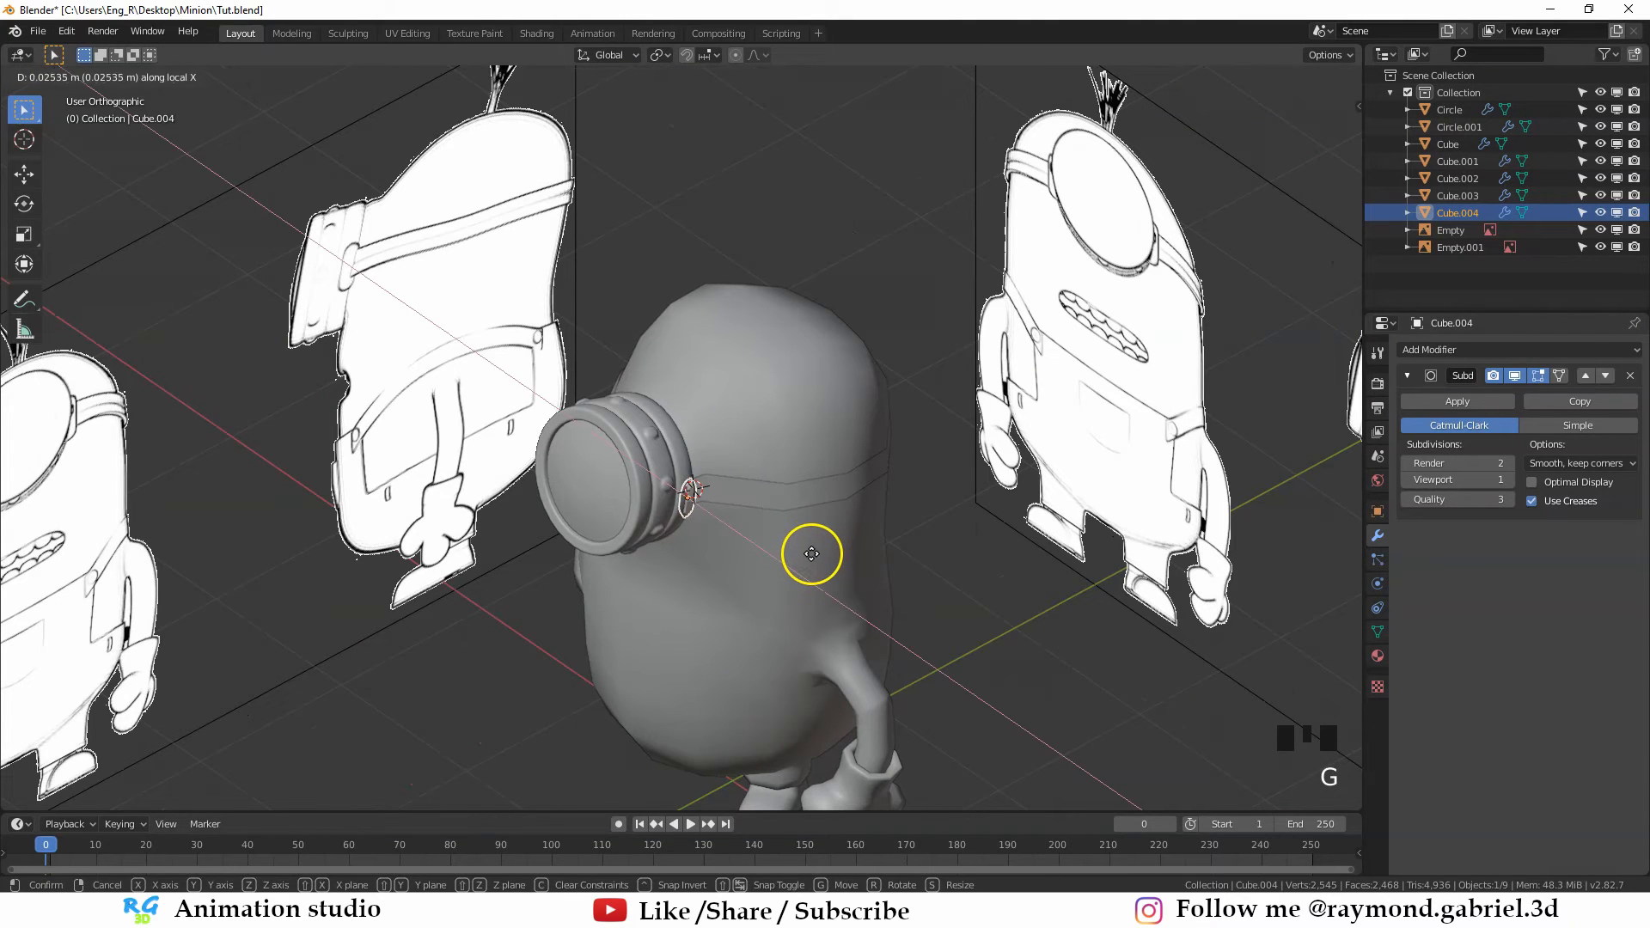
{"action": "left_click", "coordinate": [814, 559]}
Apply smooth shading to the buckle in Object Mode
{"action": "middle_click_drag", "start_coordinate": [814, 560], "coordinate": [688, 471]}
{"action": "scroll", "coordinate": [654, 447], "scroll_direction": "up", "scroll_amount": 5}
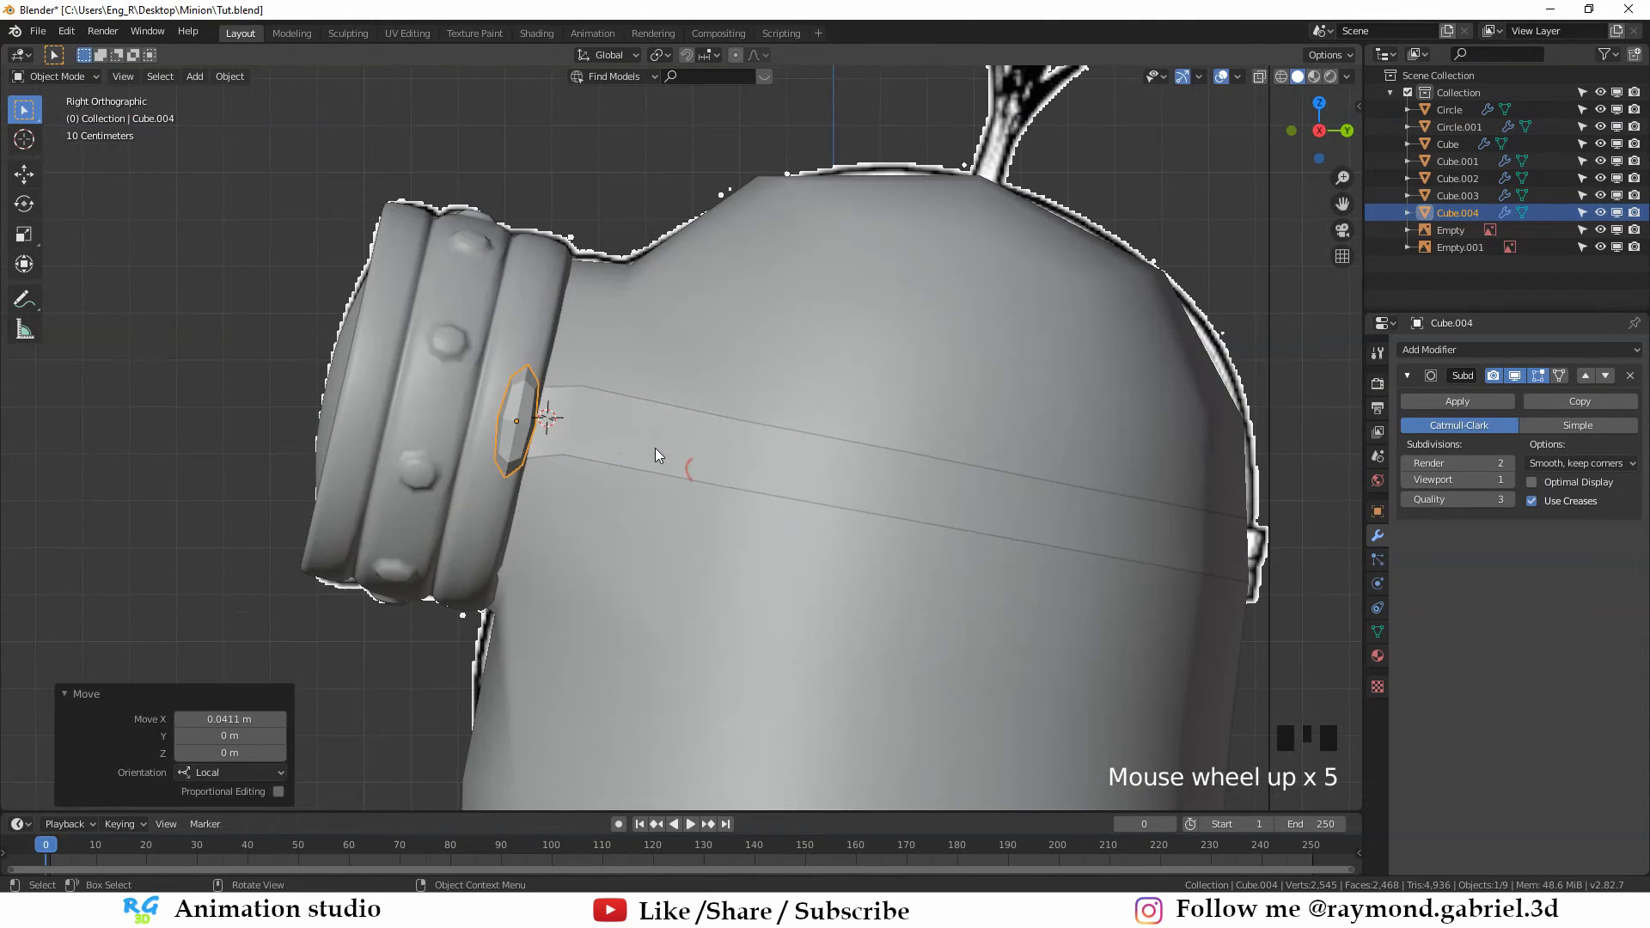
{"action": "key", "text": "Tab"}
{"action": "key", "text": "Tab"}
{"action": "right_click", "coordinate": [557, 449]}
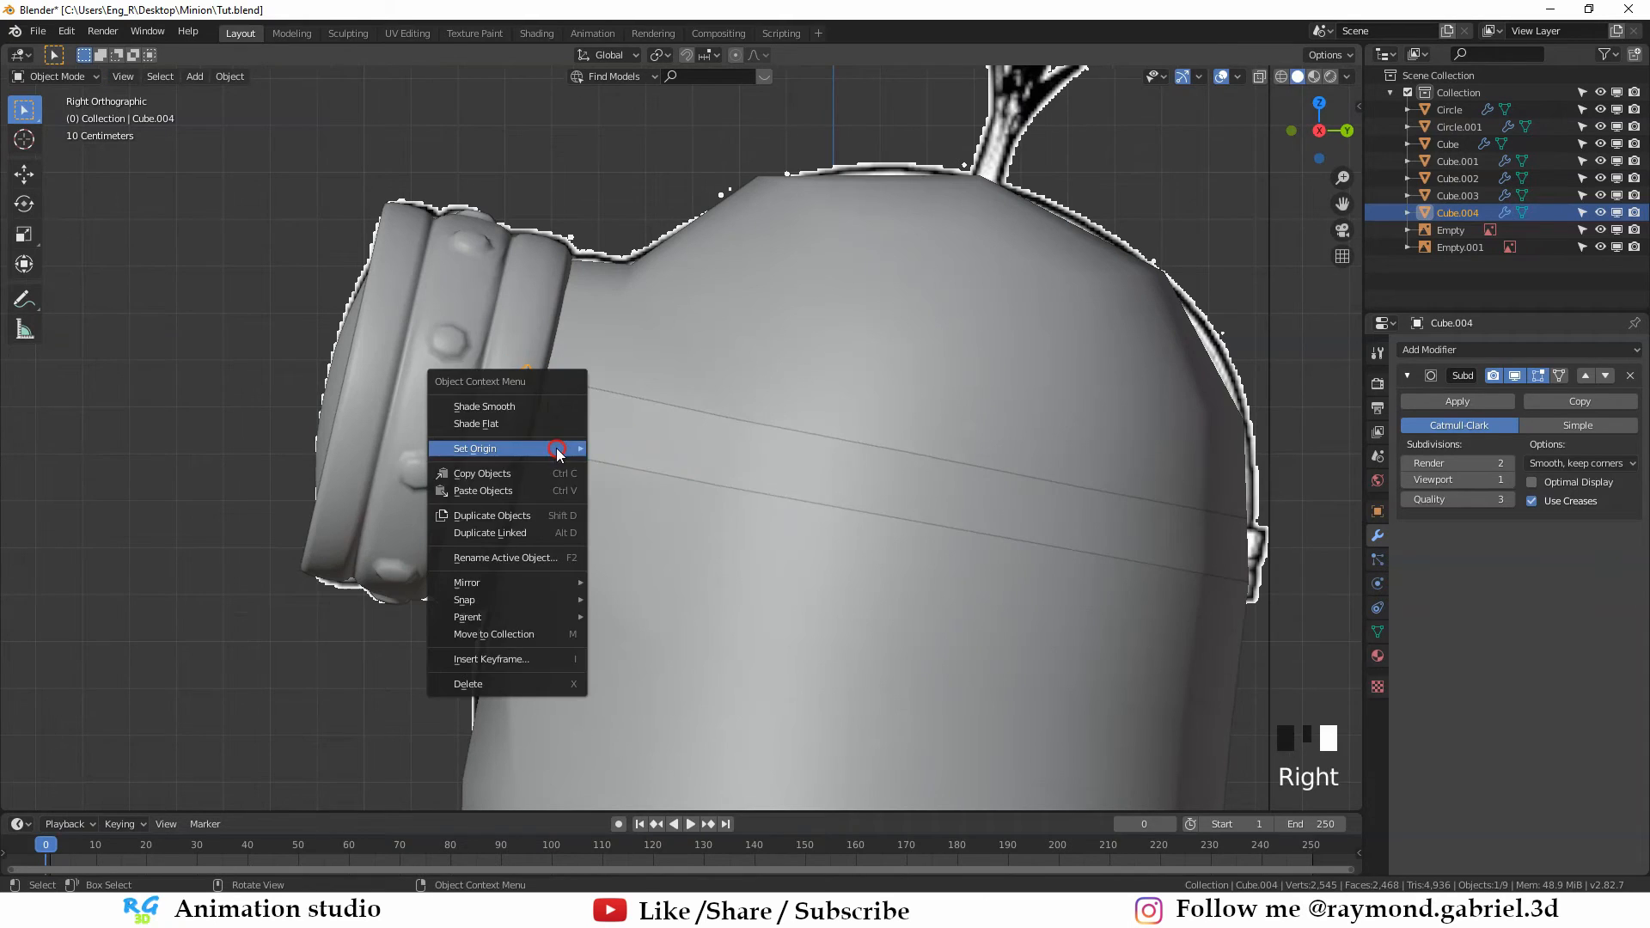
{"action": "left_click", "coordinate": [513, 412]}
Add loop cuts across the buckle near its upper and lower ends, with slide factors of about -0.516 and 0.321
{"action": "key", "text": "Tab"}
{"action": "scroll", "coordinate": [519, 415], "scroll_direction": "up", "scroll_amount": 1}
{"action": "key", "text": "ctrl+r"}
{"action": "left_click", "coordinate": [520, 414]}
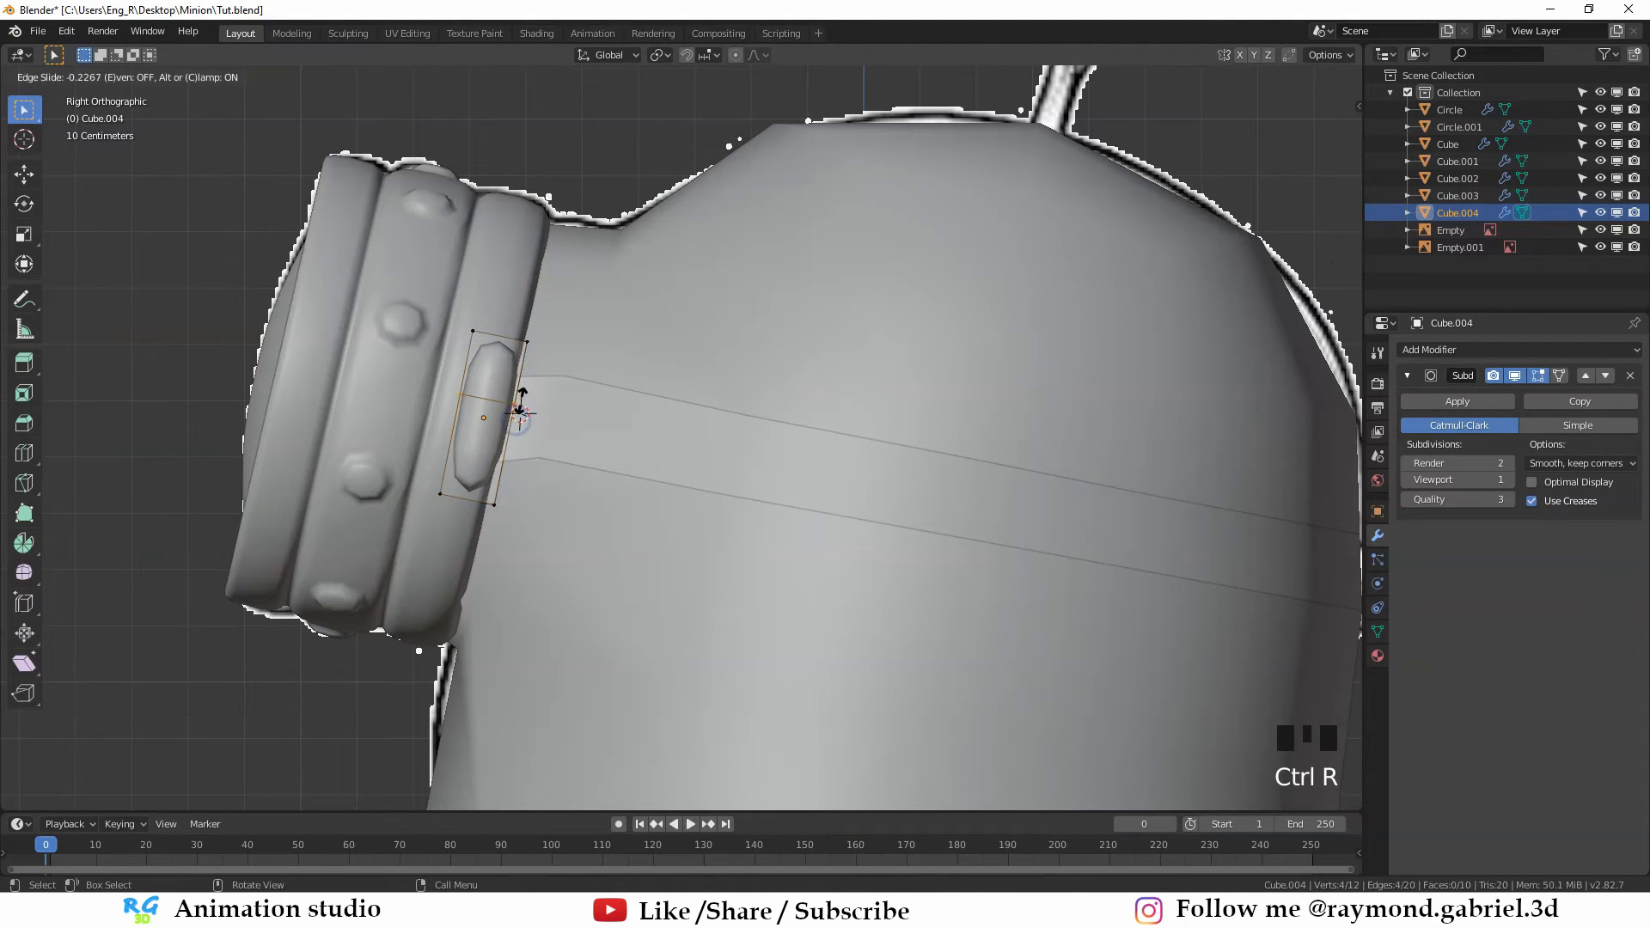
{"action": "left_click", "coordinate": [525, 384]}
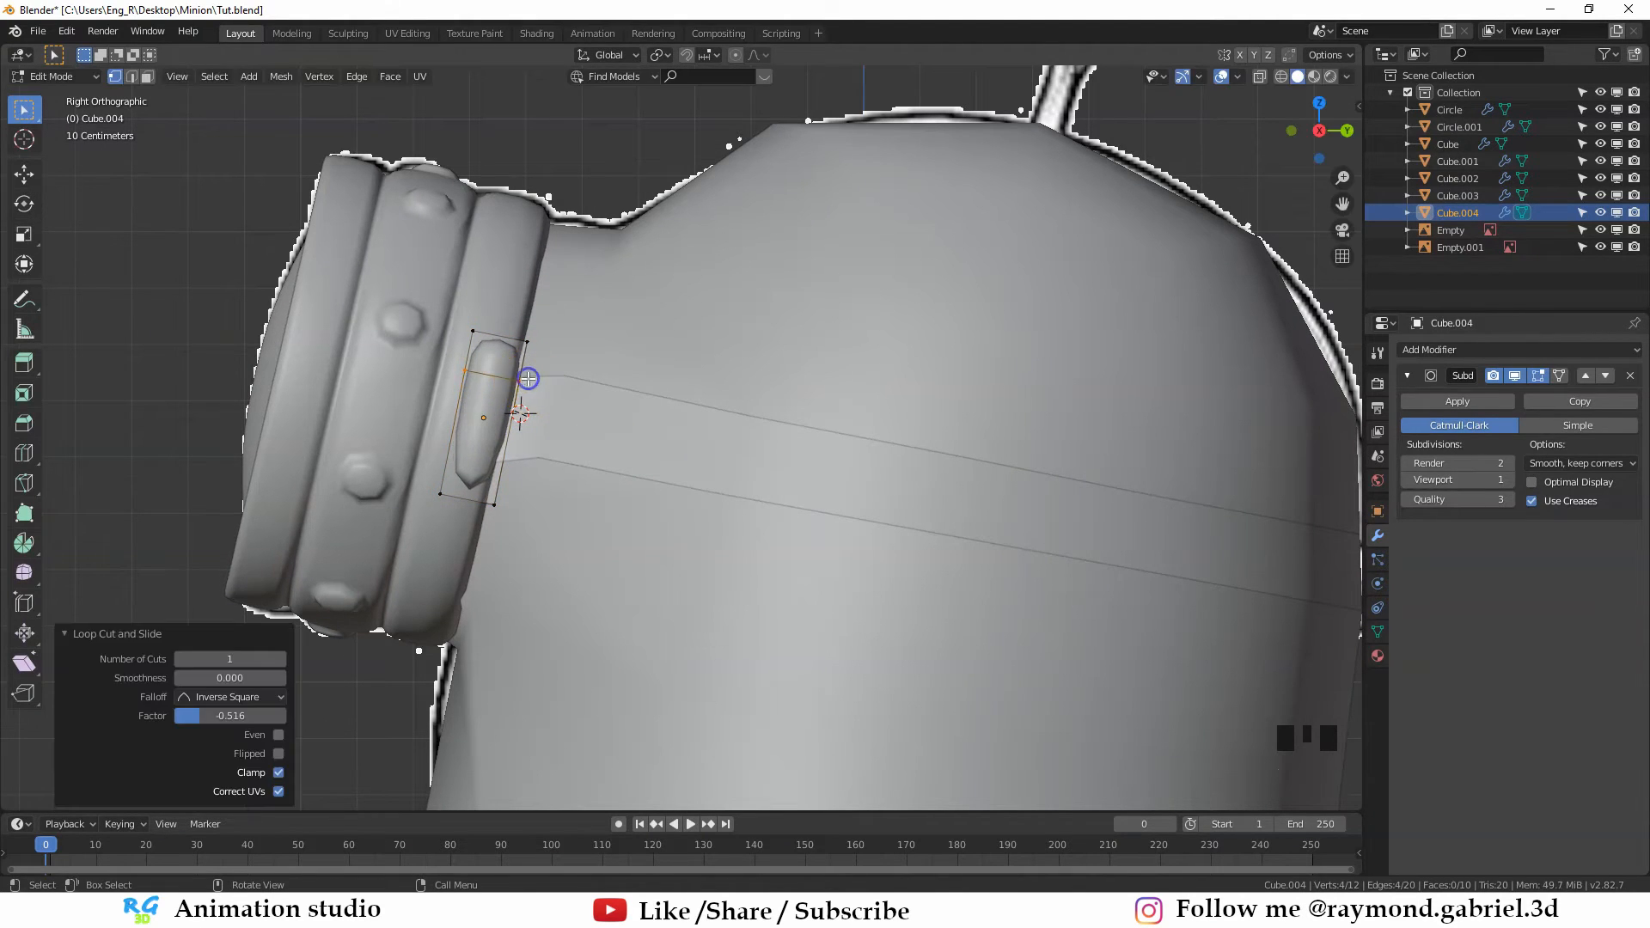
{"action": "key", "text": "ctrl+r"}
{"action": "left_click", "coordinate": [520, 416]}
{"action": "left_click", "coordinate": [517, 435]}
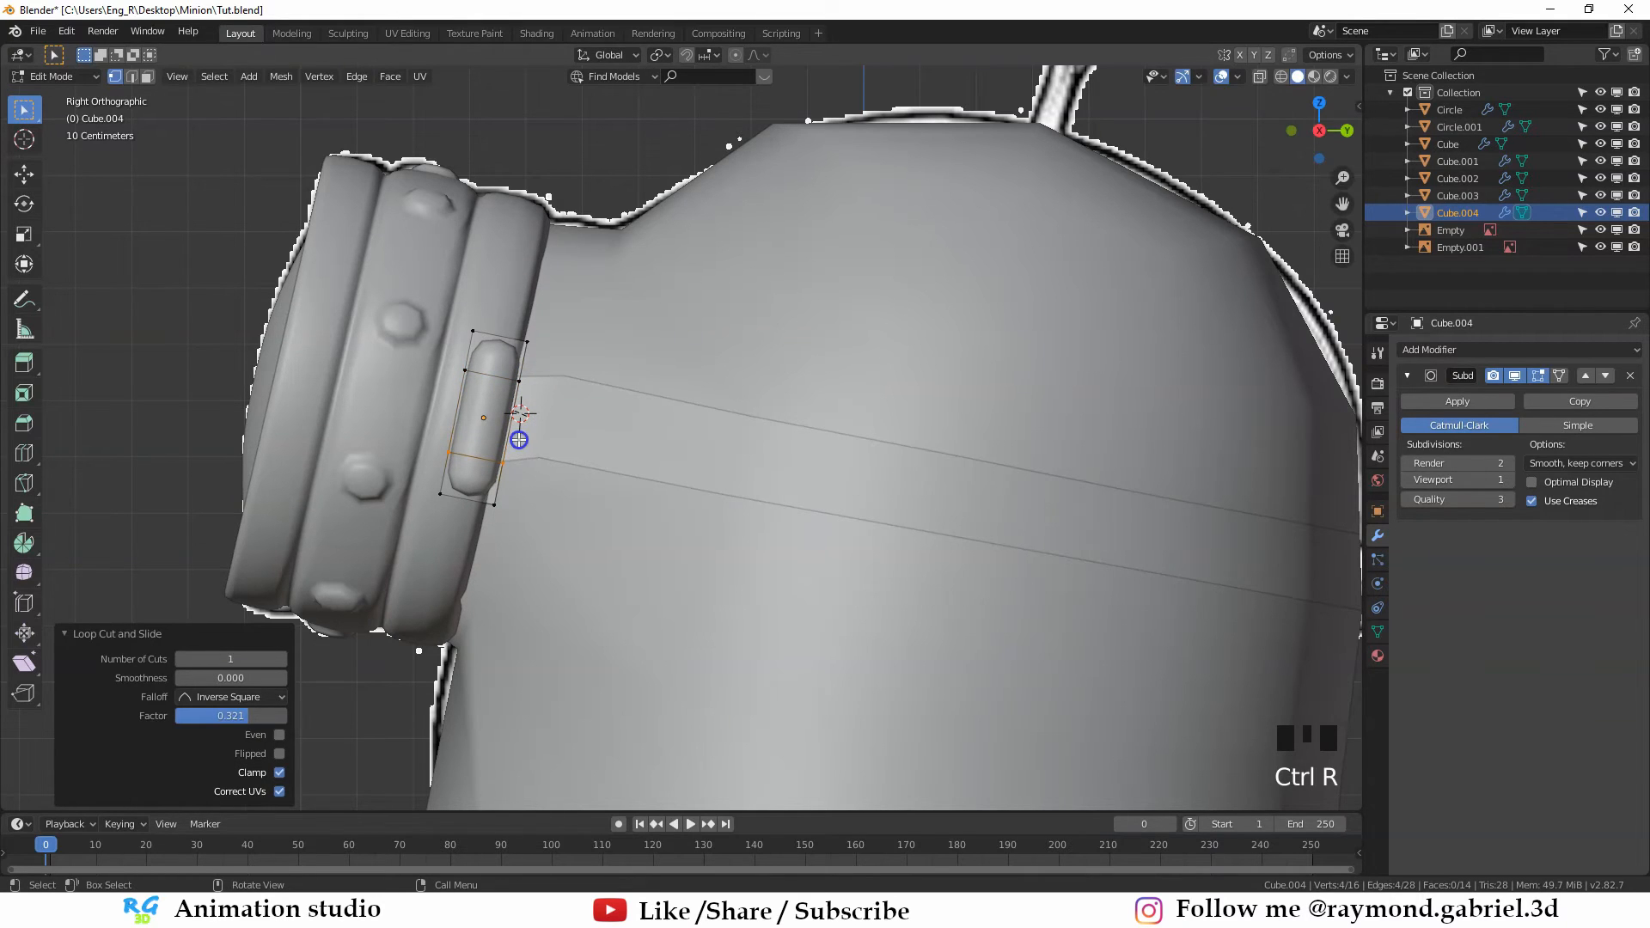
Add two loop cuts across the buckle's middle and scale them together to about 0.381 along local Z
{"action": "key", "text": "ctrl+r"}
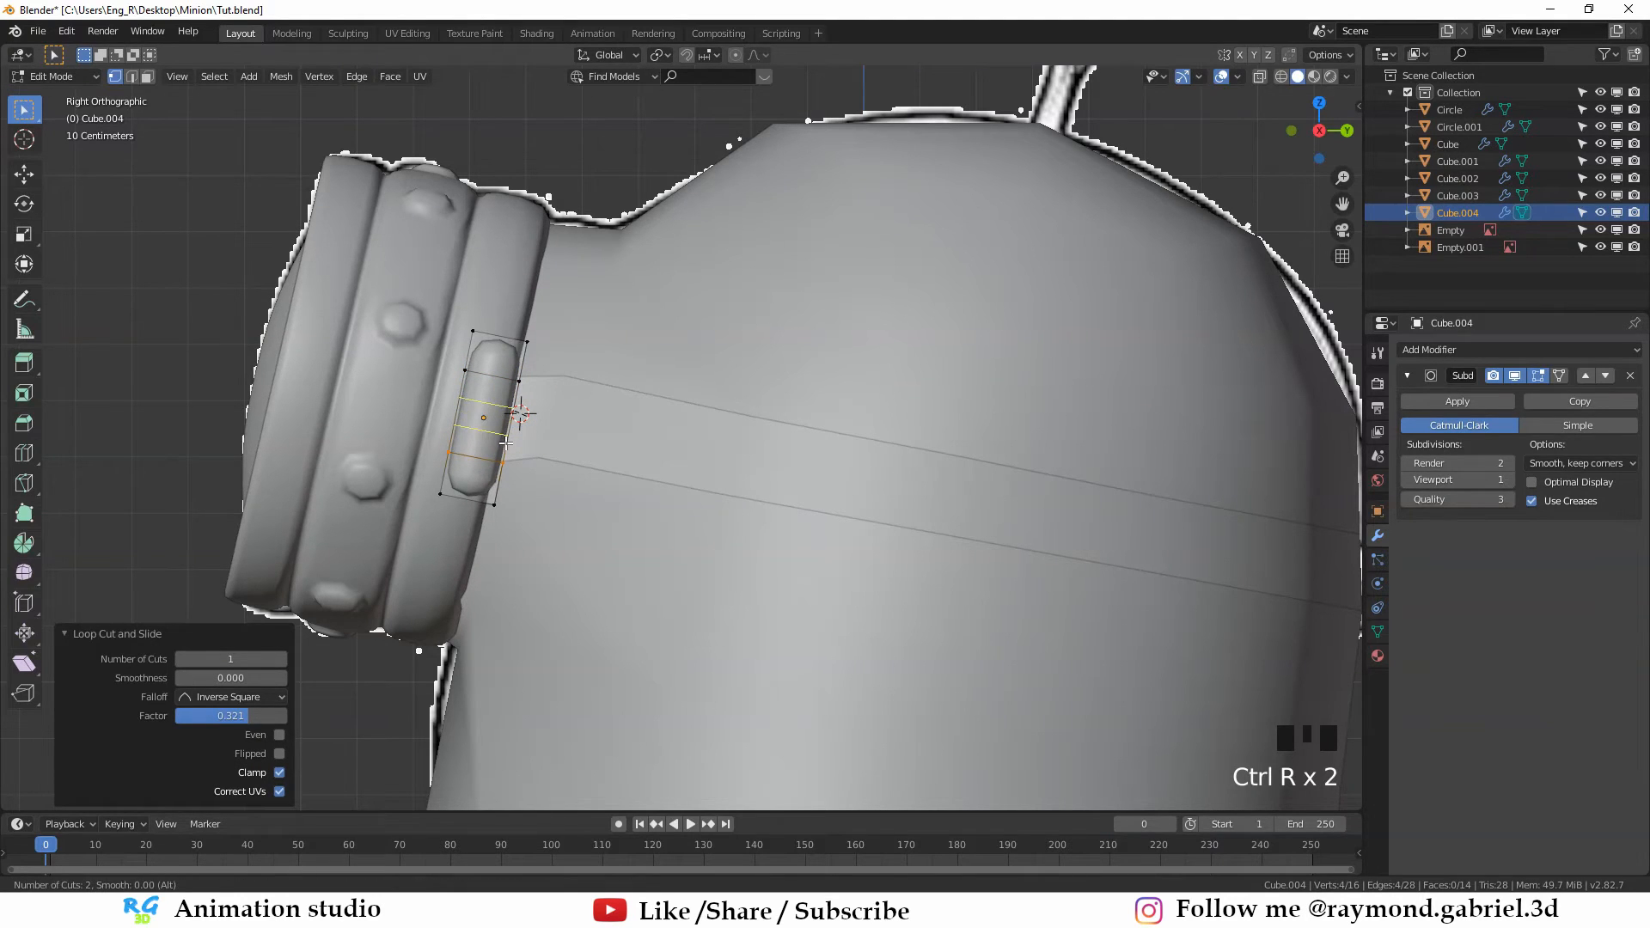
{"action": "left_click", "coordinate": [507, 443]}
{"action": "right_click", "coordinate": [589, 471]}
{"action": "scroll", "coordinate": [589, 472], "scroll_direction": "up", "scroll_amount": 2}
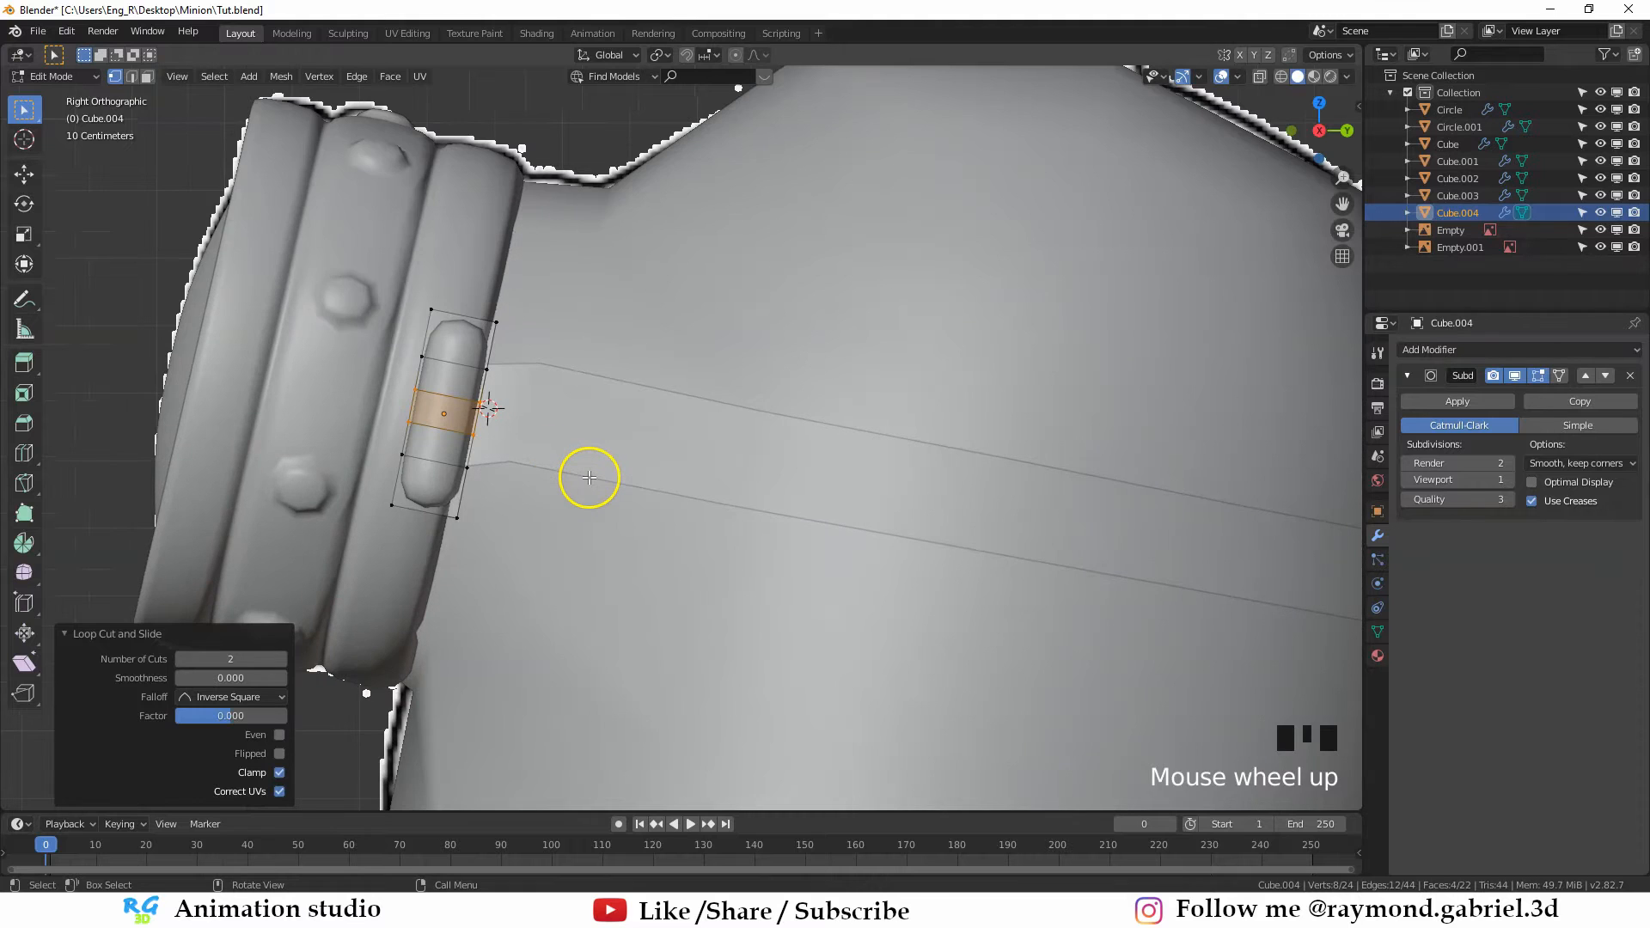
{"action": "key", "text": "s"}
{"action": "key", "text": "z"}
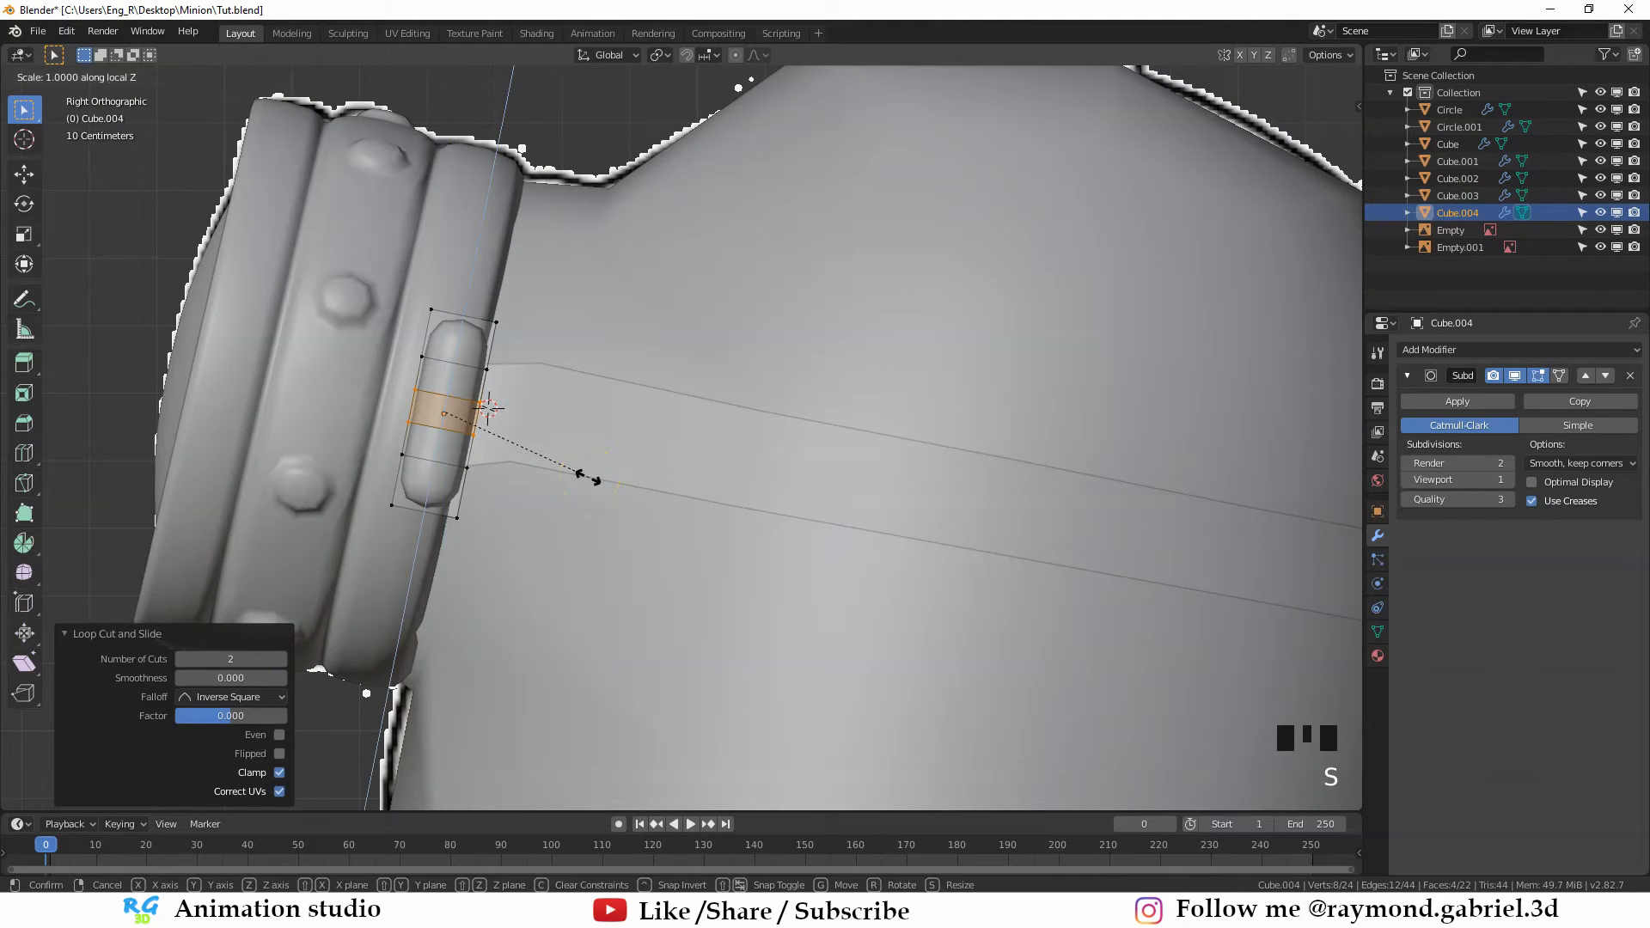
{"action": "left_click", "coordinate": [500, 437]}
Extrude the narrow middle band of the buckle along its face normals with an offset of about 0.196 m
{"action": "scroll", "coordinate": [435, 427], "scroll_direction": "up", "scroll_amount": 1}
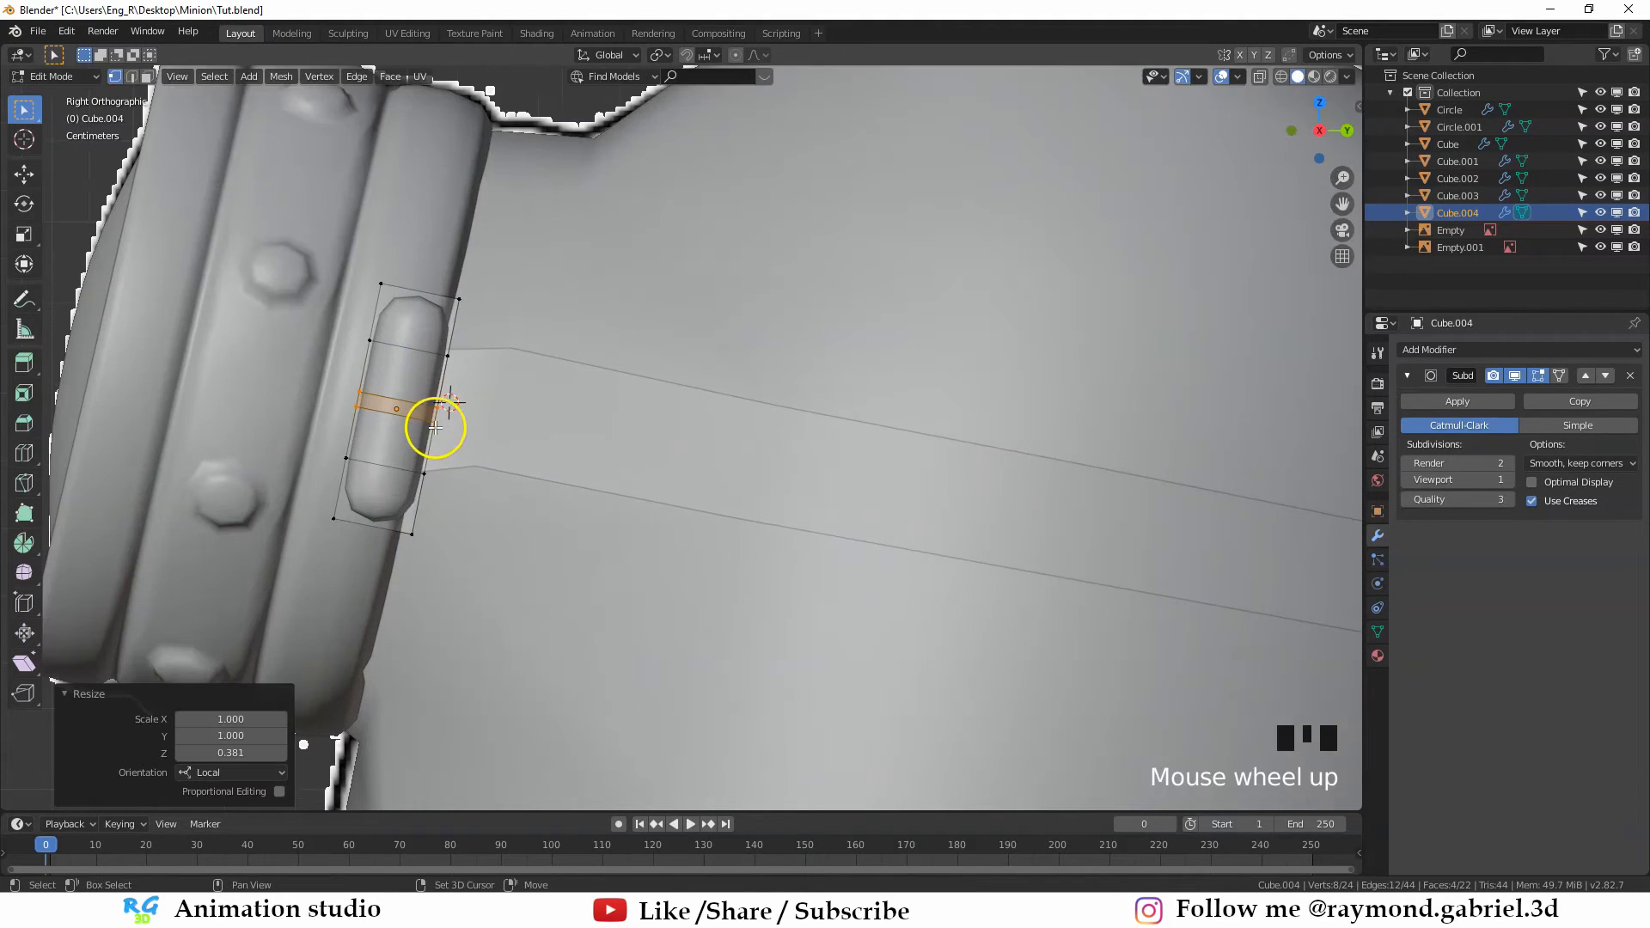
{"action": "middle_click_drag", "start_coordinate": [436, 427], "coordinate": [777, 464], "text": "shift"}
{"action": "key", "text": "alt+e"}
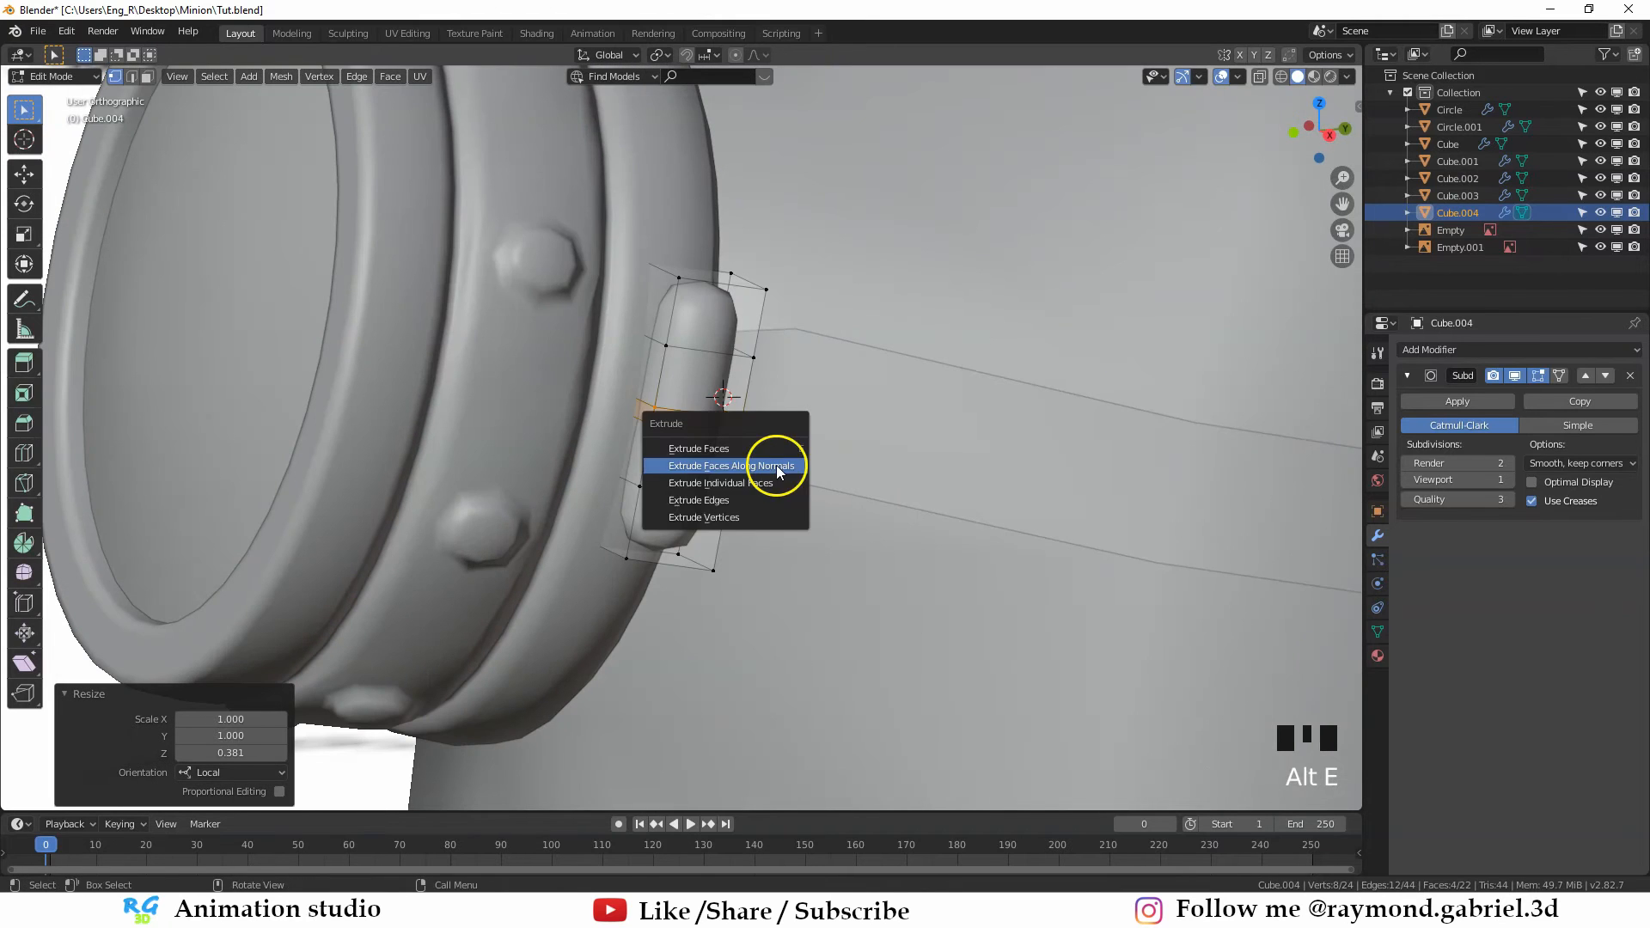
{"action": "left_click", "coordinate": [776, 466]}
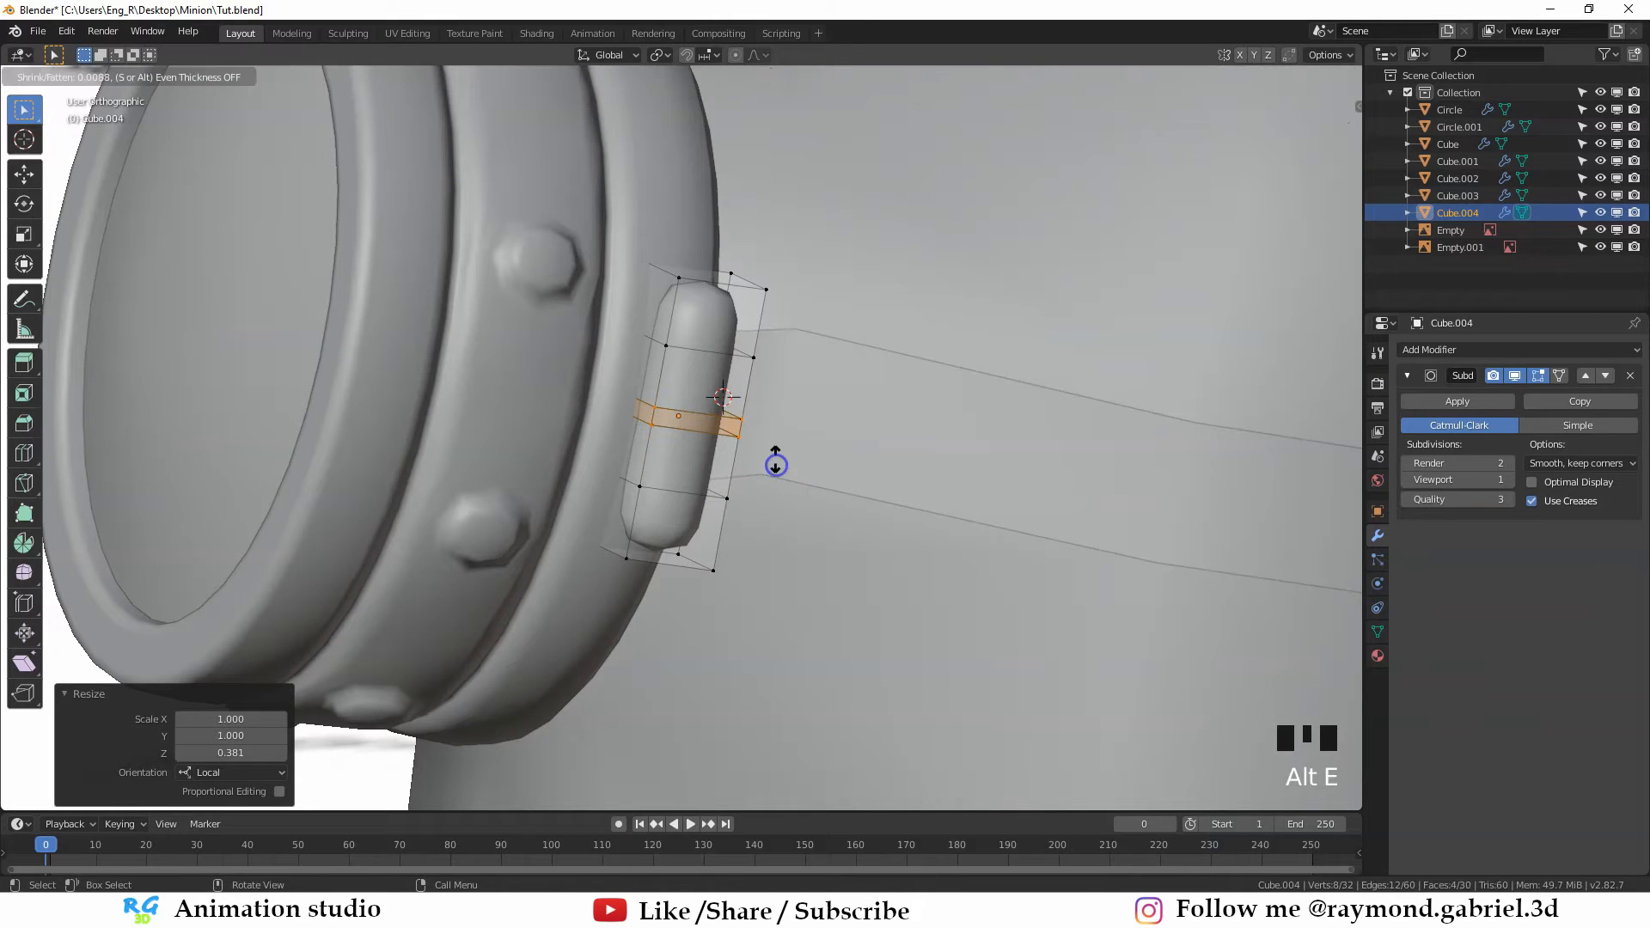
{"action": "left_click", "coordinate": [752, 560]}
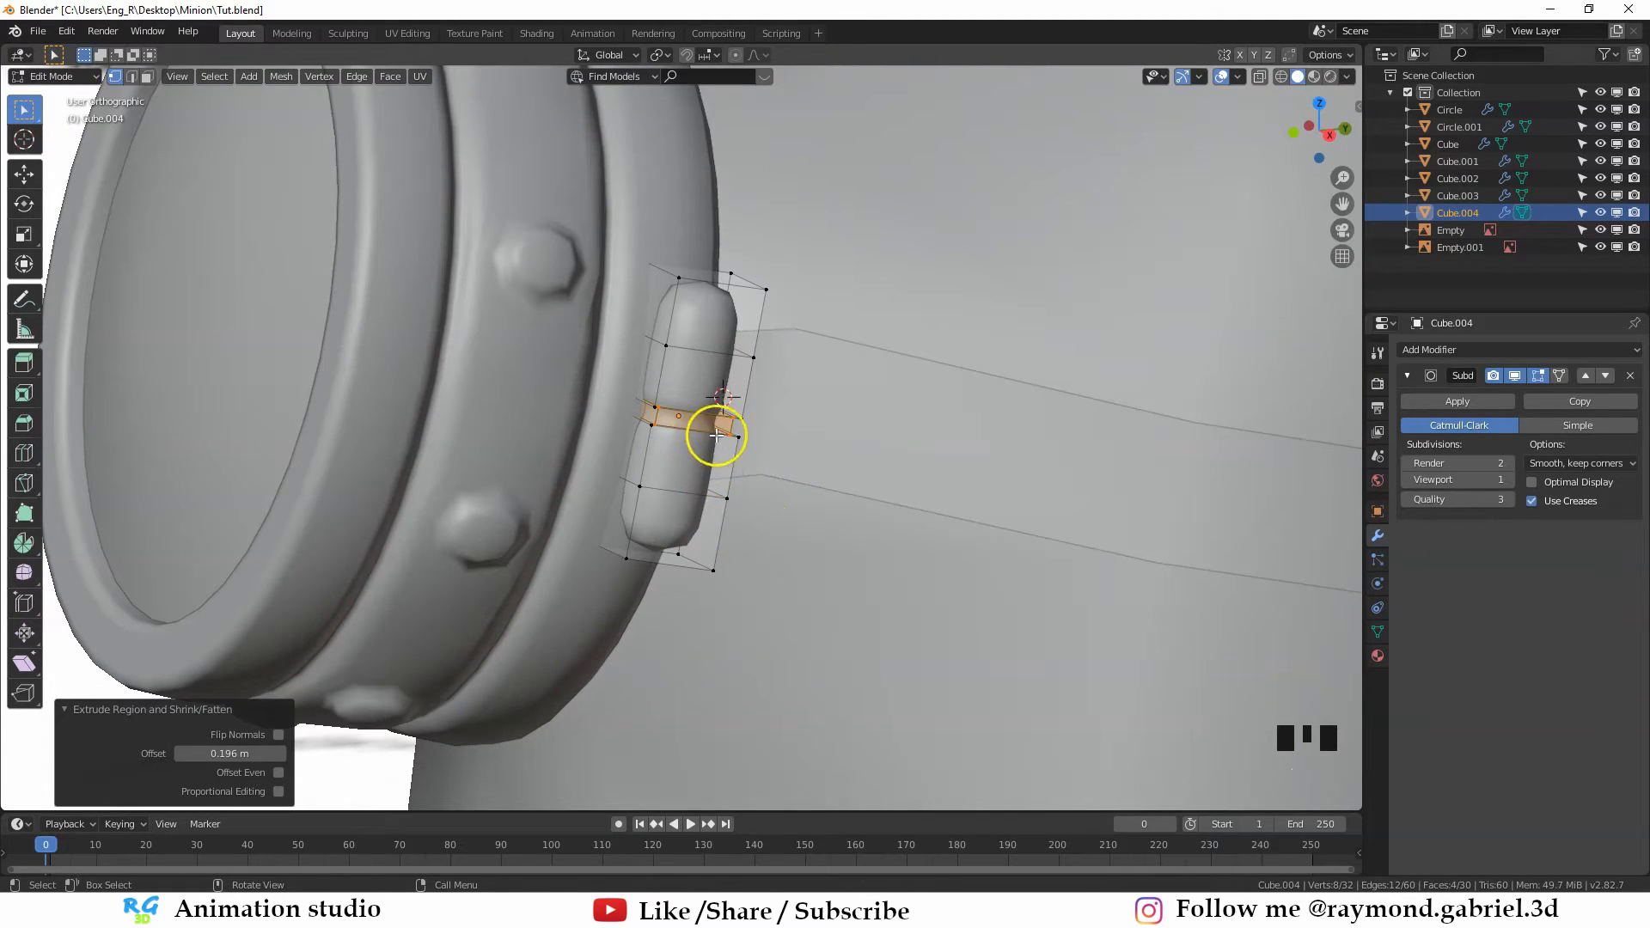
Add a supporting loop cut on each side of the buckle's narrow middle band, with slide factors of about 0.644 and -0.809
{"action": "scroll", "coordinate": [716, 436], "scroll_direction": "up", "scroll_amount": 2}
{"action": "key", "text": "ctrl+r"}
{"action": "left_click", "coordinate": [655, 363]}
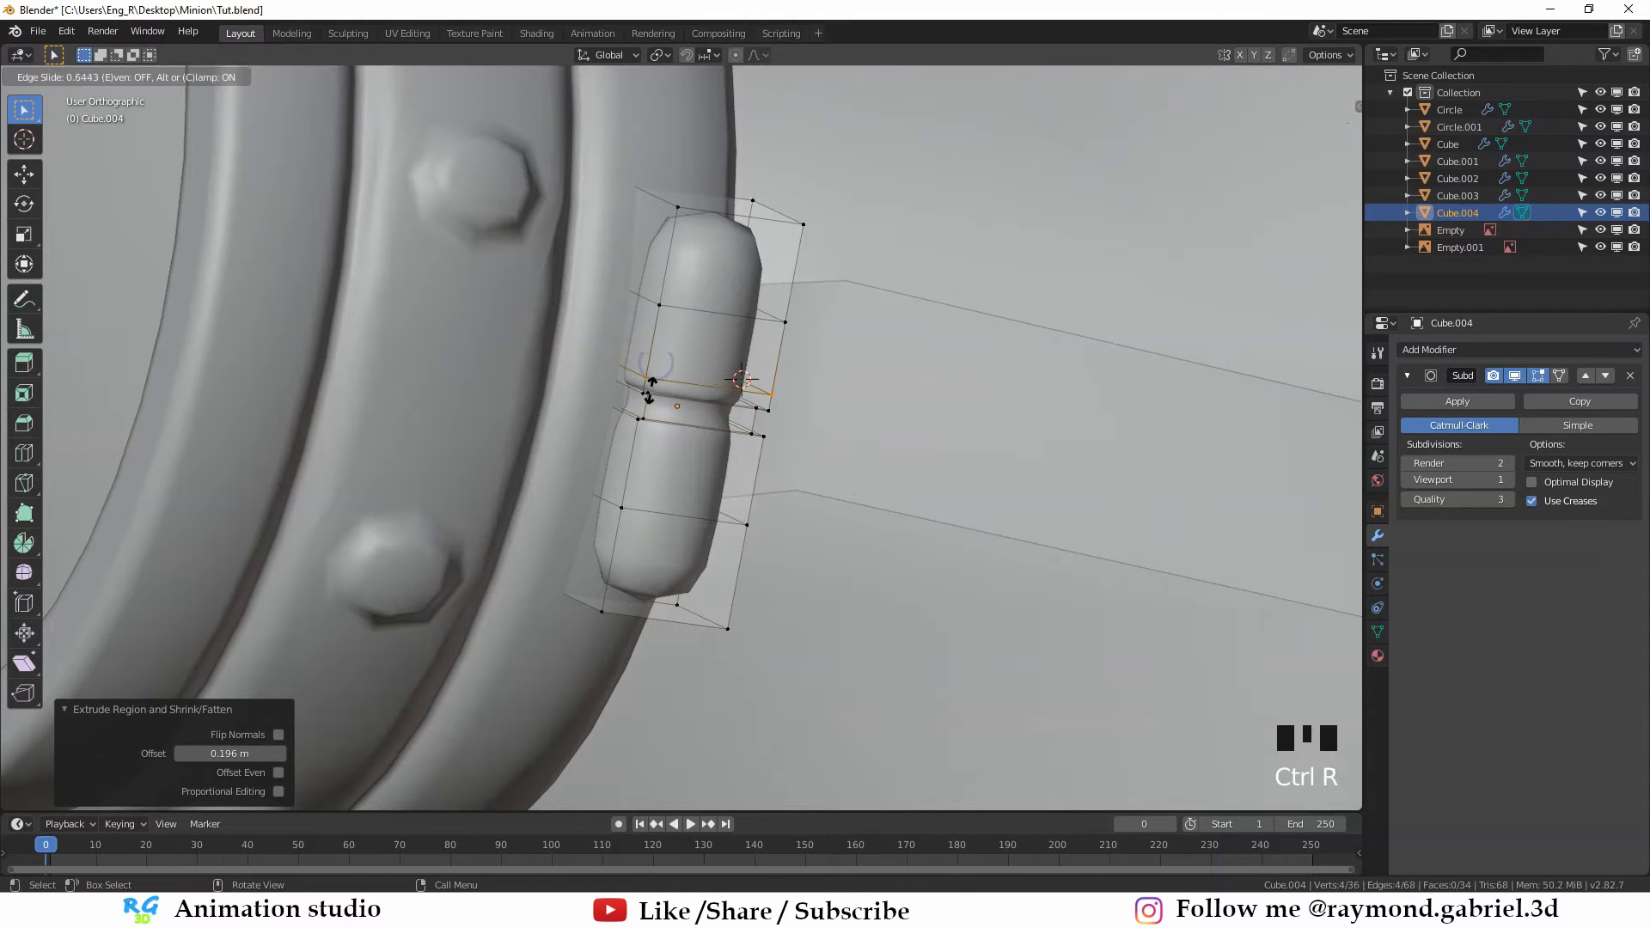
{"action": "left_click", "coordinate": [651, 389]}
{"action": "key", "text": "ctrl+r"}
{"action": "left_click", "coordinate": [641, 467]}
{"action": "left_click", "coordinate": [642, 432]}
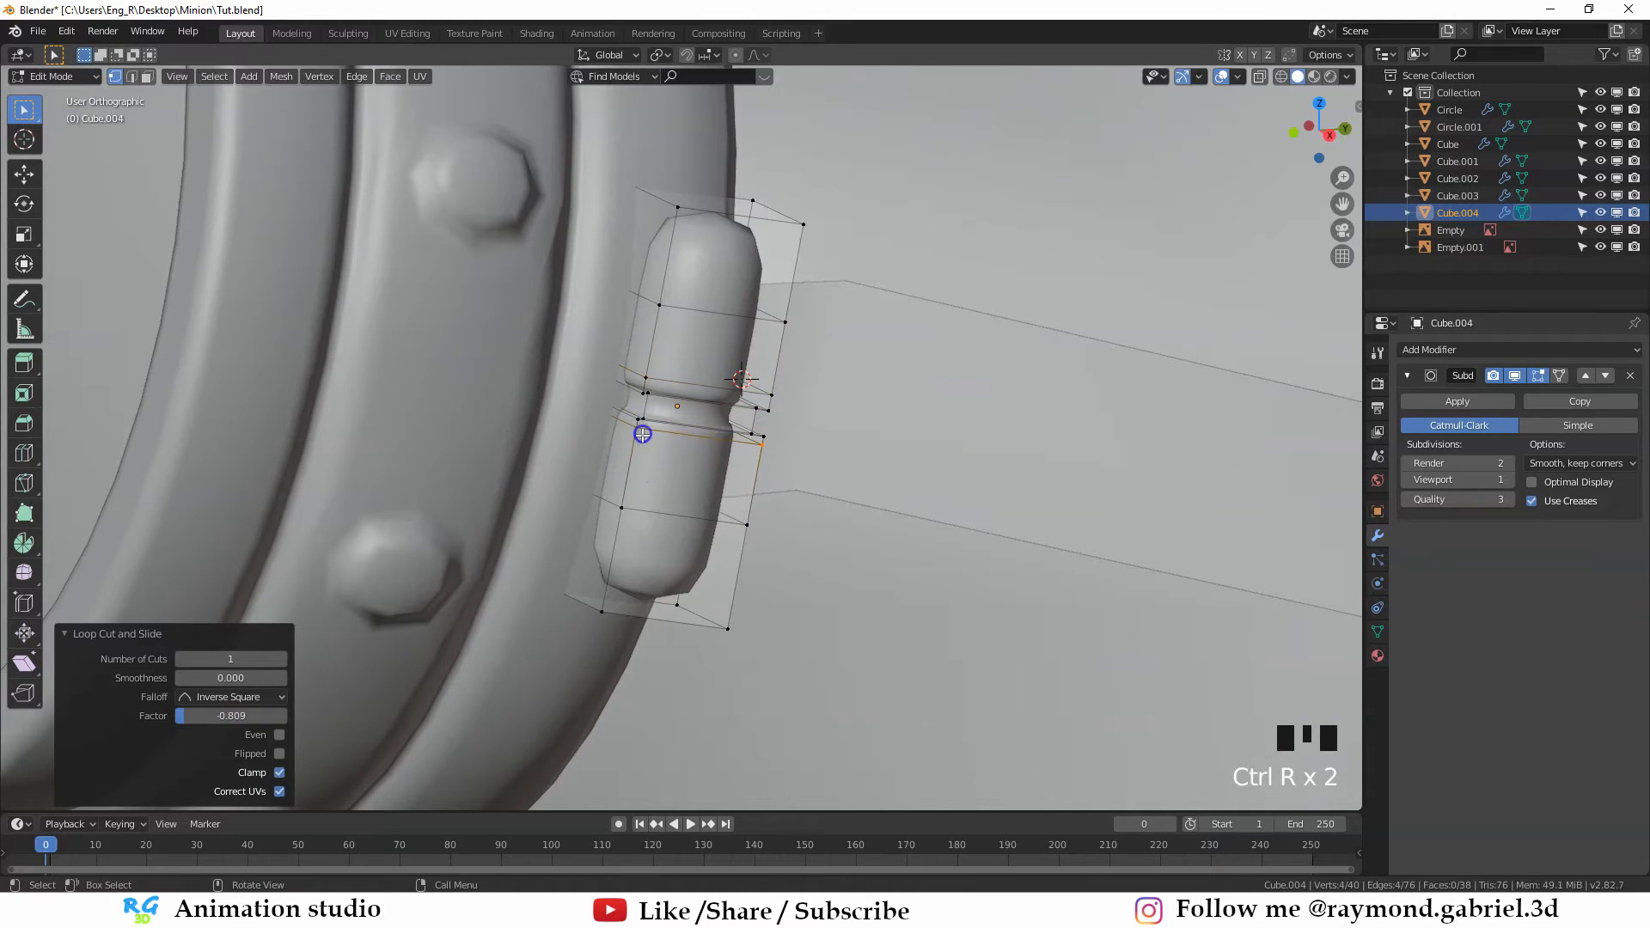
Add two loop cuts inside the buckle's middle groove and scale them to about 1.48 along local Z
{"action": "middle_click_drag", "start_coordinate": [657, 434], "coordinate": [644, 417]}
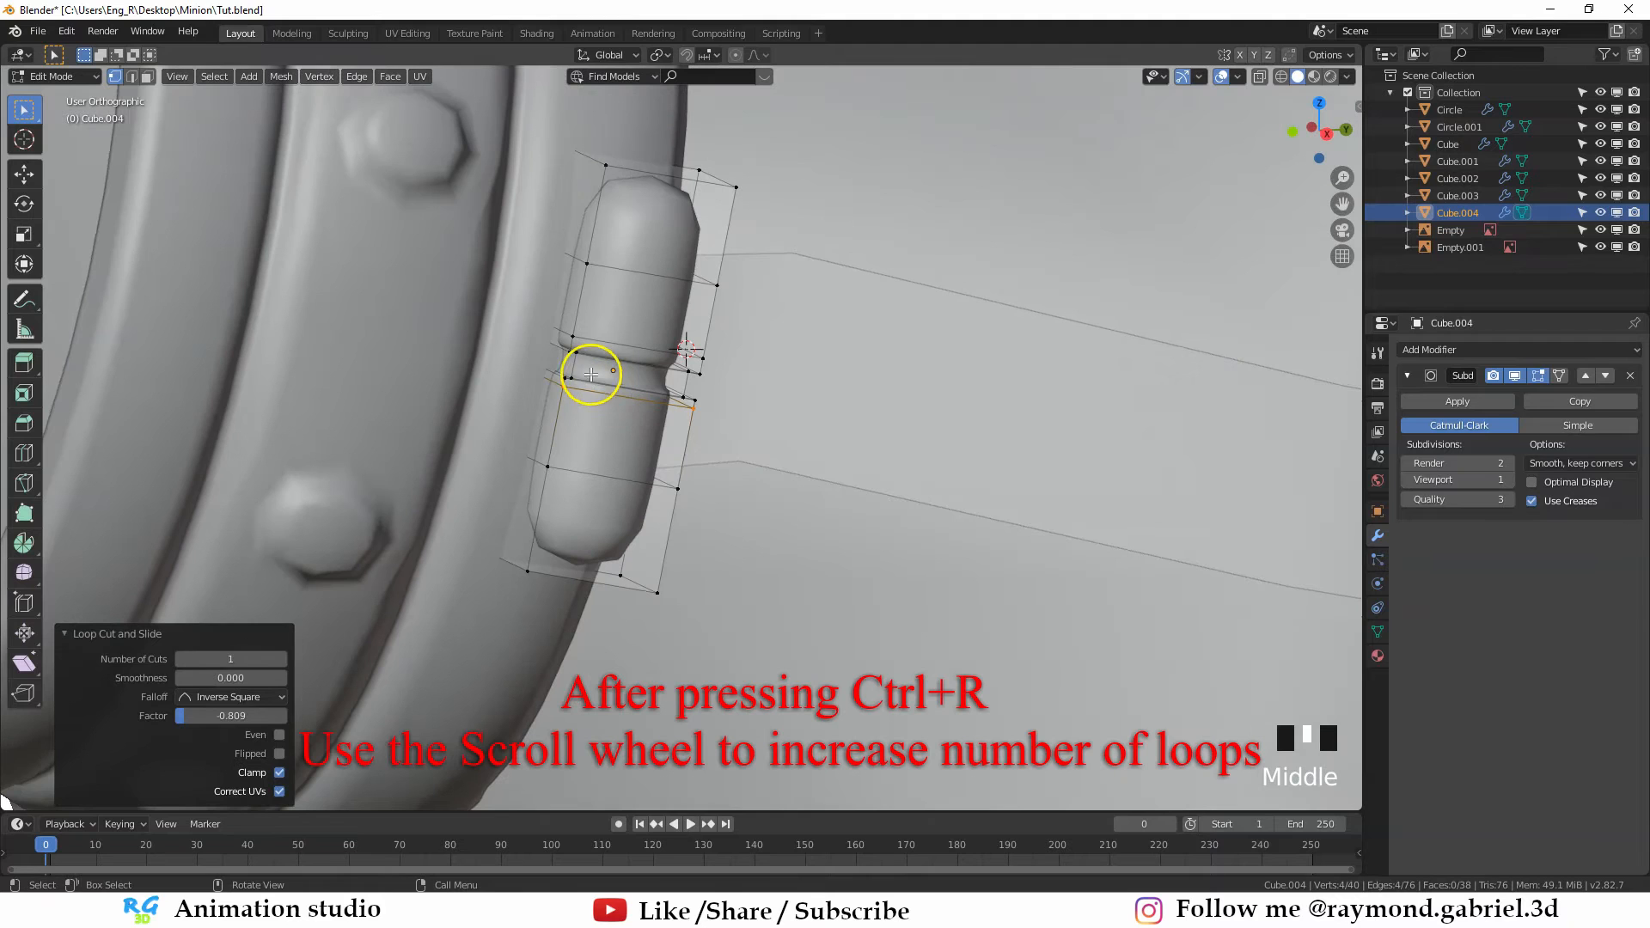
{"action": "key", "text": "ctrl+r"}
{"action": "scroll", "coordinate": [569, 368], "scroll_direction": "up", "scroll_amount": 1}
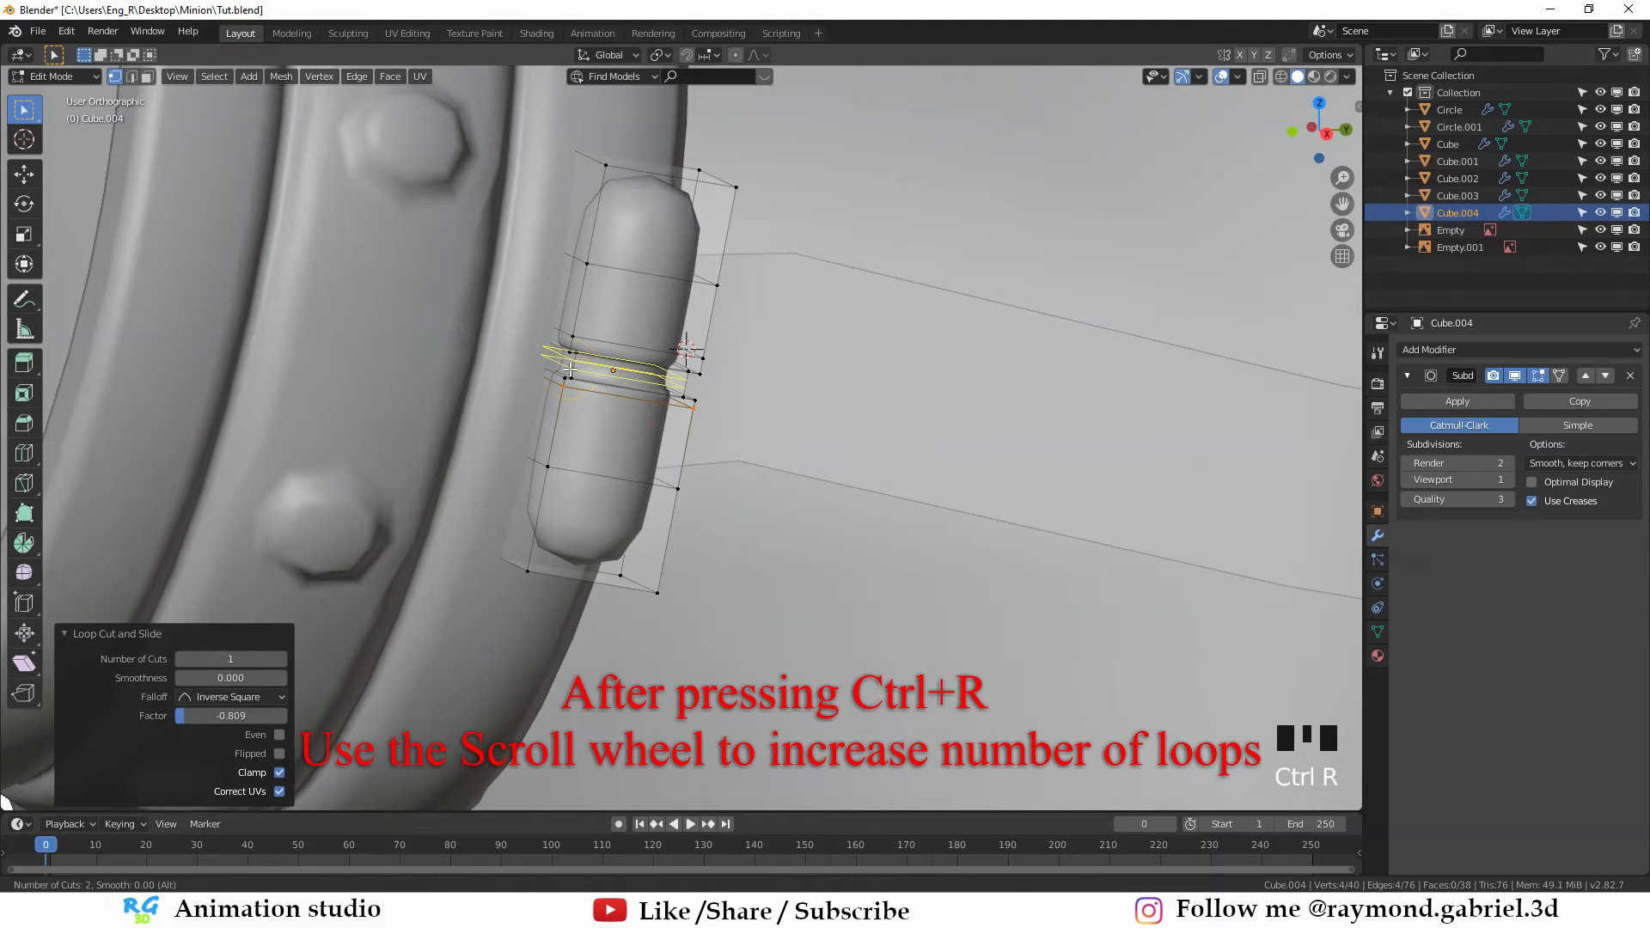
{"action": "left_click", "coordinate": [569, 369]}
{"action": "right_click", "coordinate": [570, 371]}
{"action": "key", "text": "s"}
{"action": "key", "text": "z"}
{"action": "key", "text": "z"}
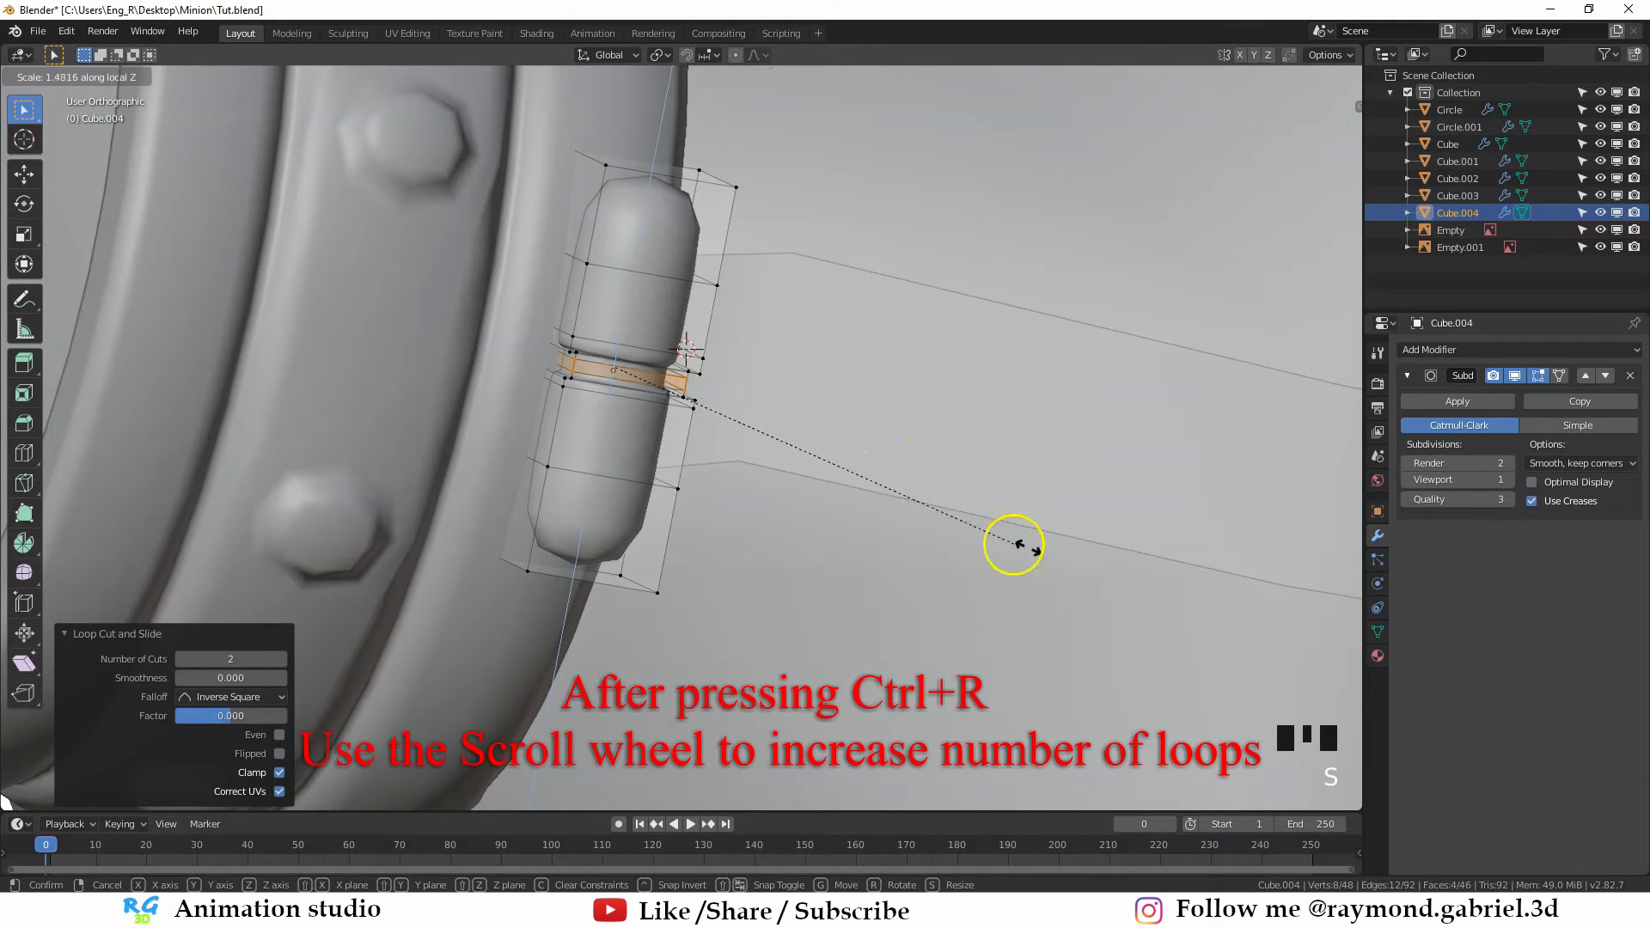
{"action": "left_click", "coordinate": [1010, 531]}
Return to Object Mode and scale the whole buckle up slightly, judging its size against the side reference
{"action": "key", "text": "Tab"}
{"action": "scroll", "coordinate": [670, 383], "scroll_direction": "down", "scroll_amount": 5}
{"action": "mouse_move", "coordinate": [670, 383]}
{"action": "middle_mouse_down"}
{"action": "mouse_move", "coordinate": [561, 418]}
{"action": "mouse_move", "coordinate": [638, 440]}
{"action": "middle_mouse_up"}
{"action": "key", "text": "alt+a"}
{"action": "left_click", "coordinate": [651, 411]}
{"action": "key", "text": "shift+z"}
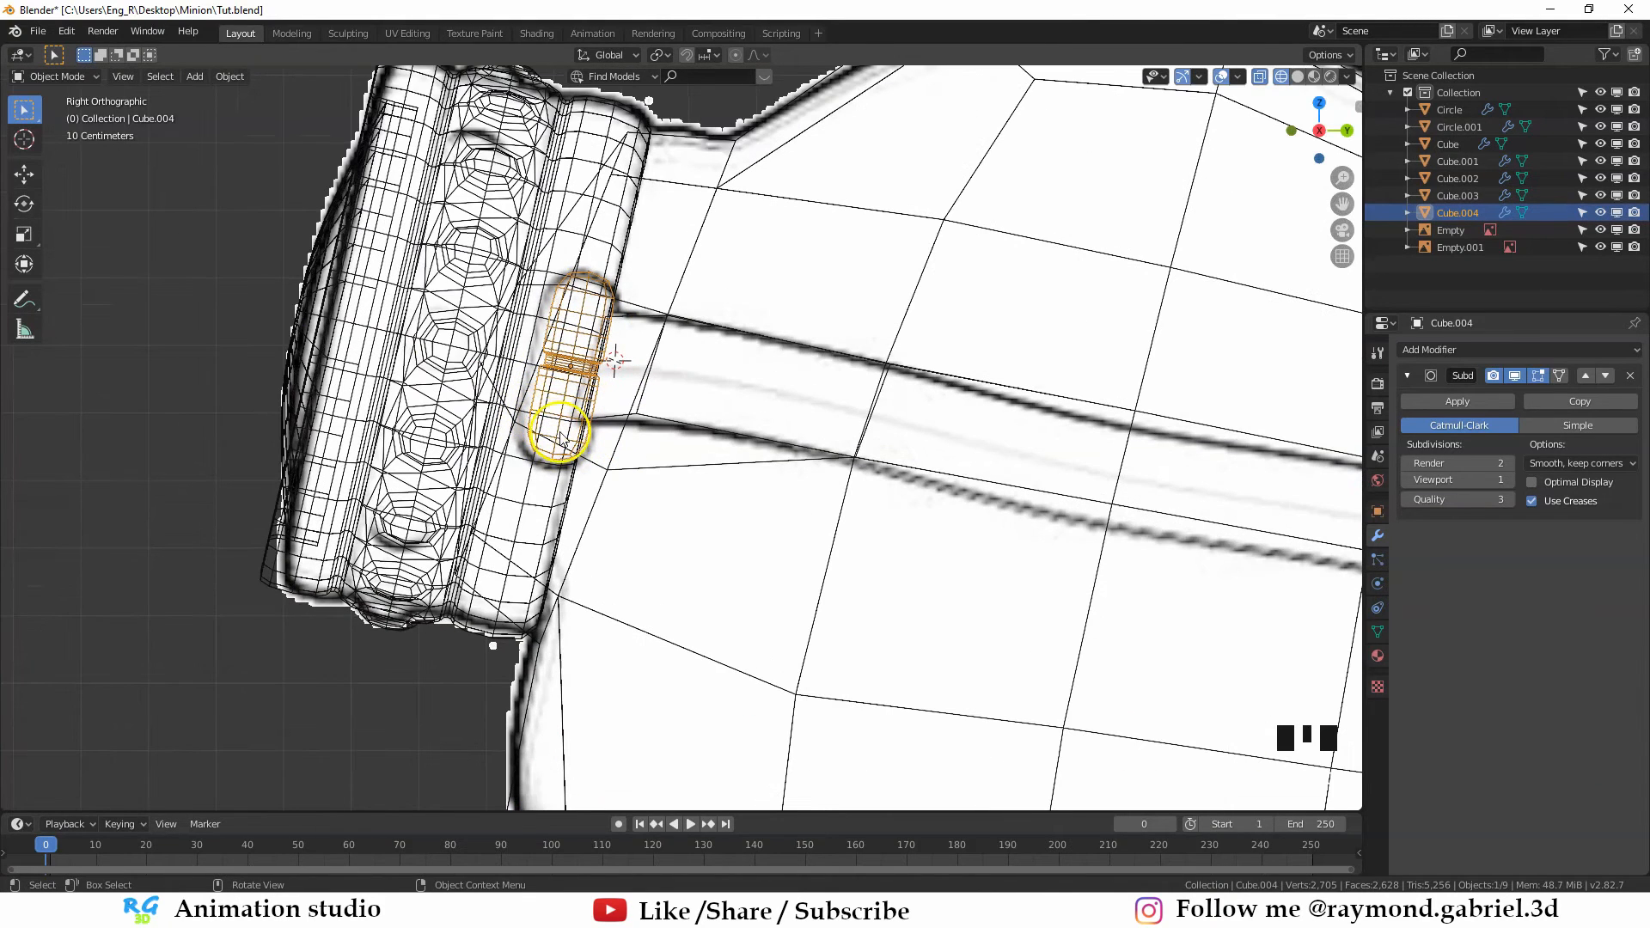
{"action": "key", "text": "s"}
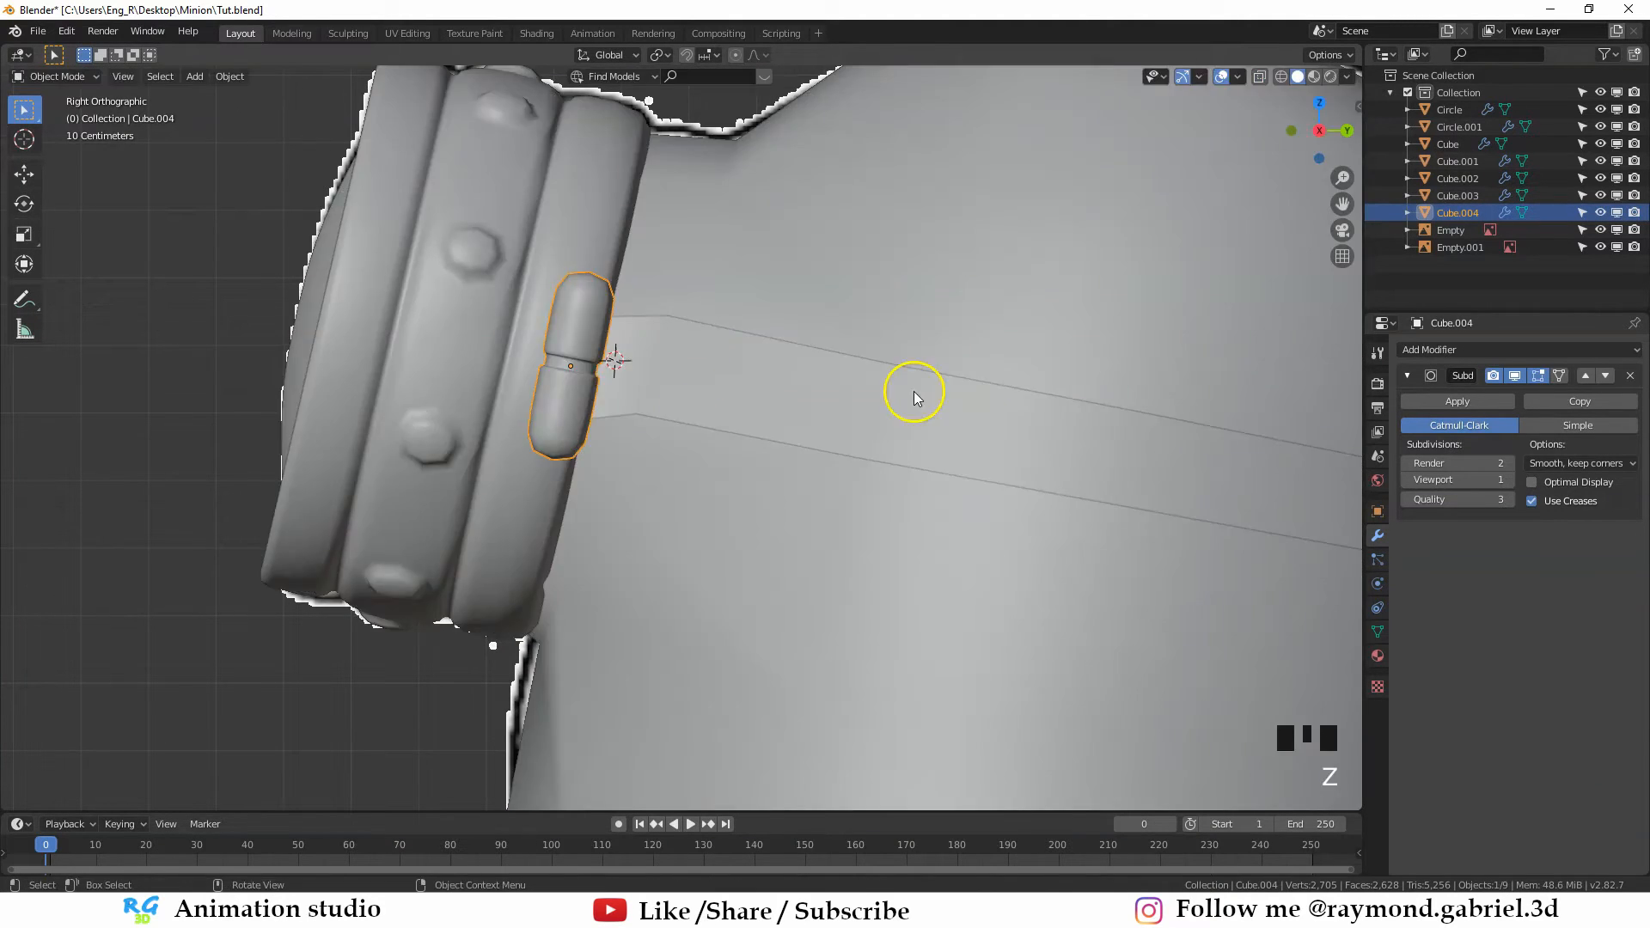
{"action": "key", "text": "s"}
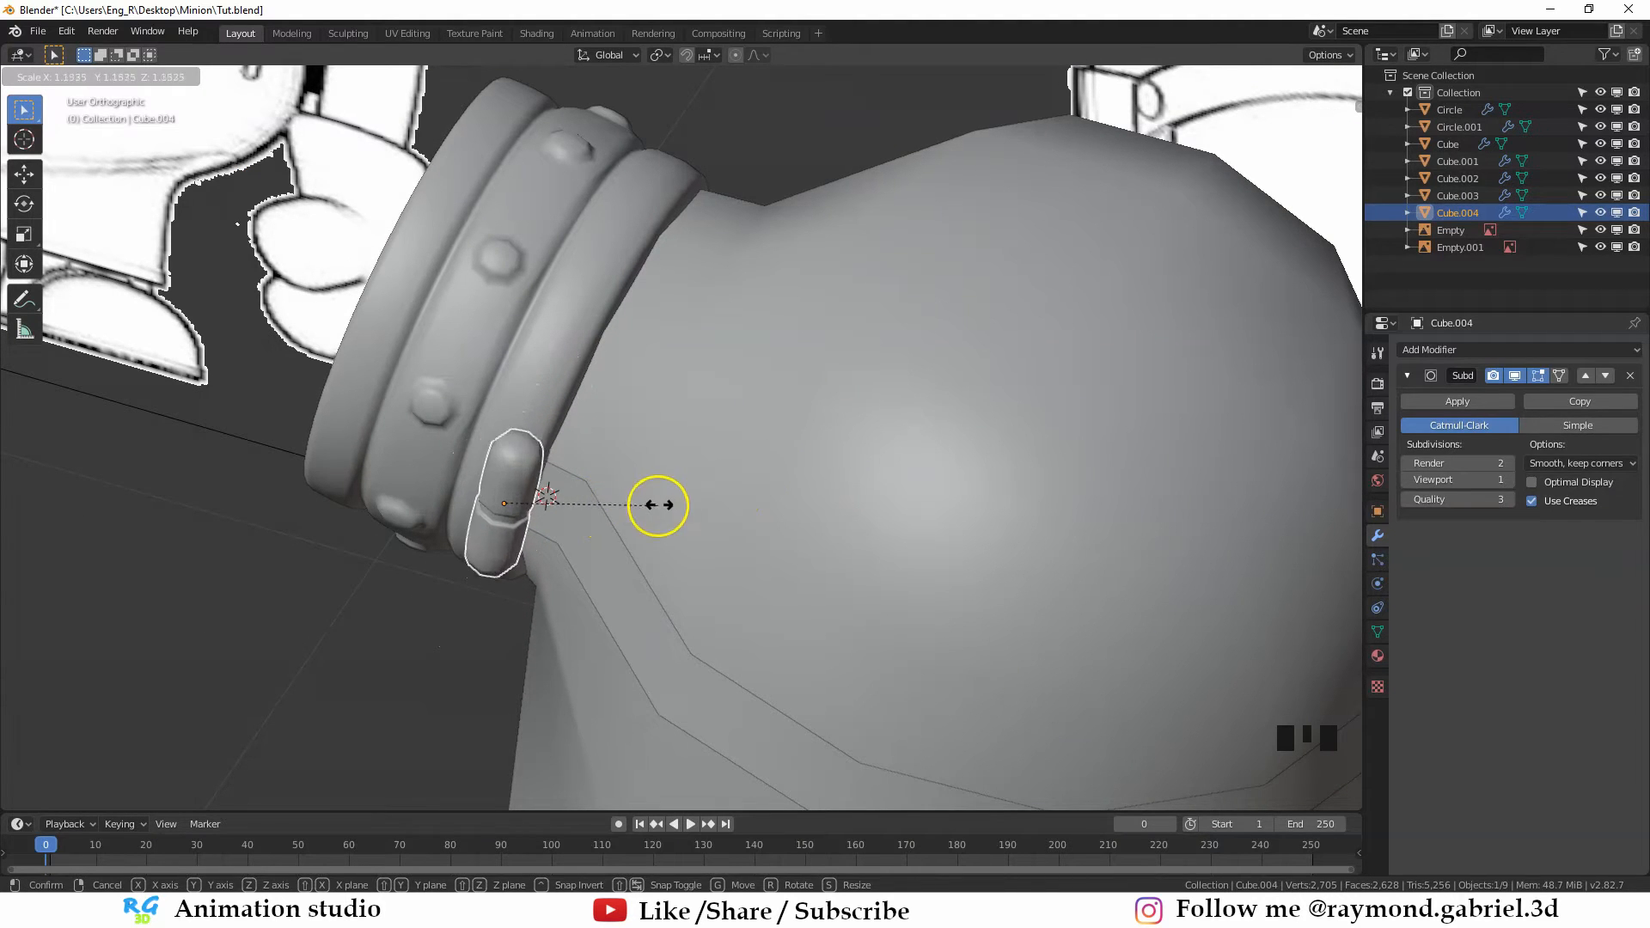
{"action": "left_click", "coordinate": [698, 498]}
Thicken the buckle by scaling it to about 1.227 in local X and Y, leaving out local Z
{"action": "middle_click_drag", "start_coordinate": [698, 498], "coordinate": [653, 420]}
{"action": "scroll", "coordinate": [627, 430], "scroll_direction": "down", "scroll_amount": 1}
{"action": "scroll", "coordinate": [727, 508], "scroll_direction": "up", "scroll_amount": 2}
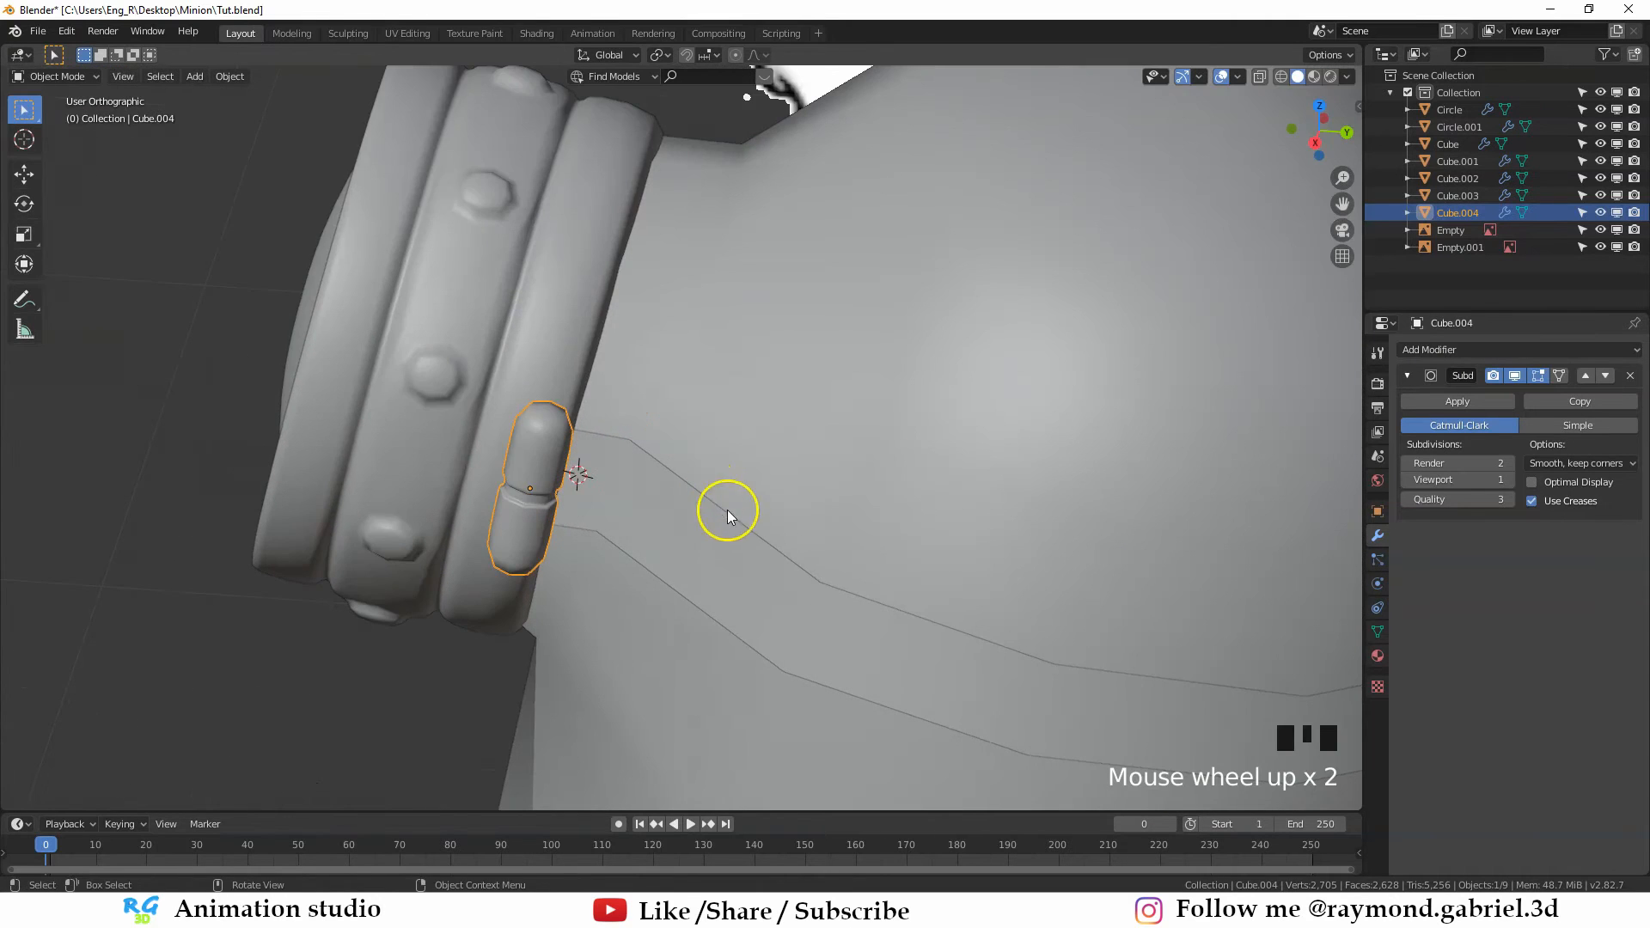
{"action": "scroll", "coordinate": [742, 488], "scroll_direction": "down", "scroll_amount": 1}
{"action": "scroll", "coordinate": [742, 489], "scroll_direction": "down", "scroll_amount": 2}
{"action": "middle_click_drag", "start_coordinate": [742, 488], "coordinate": [756, 431]}
{"action": "key", "text": "s"}
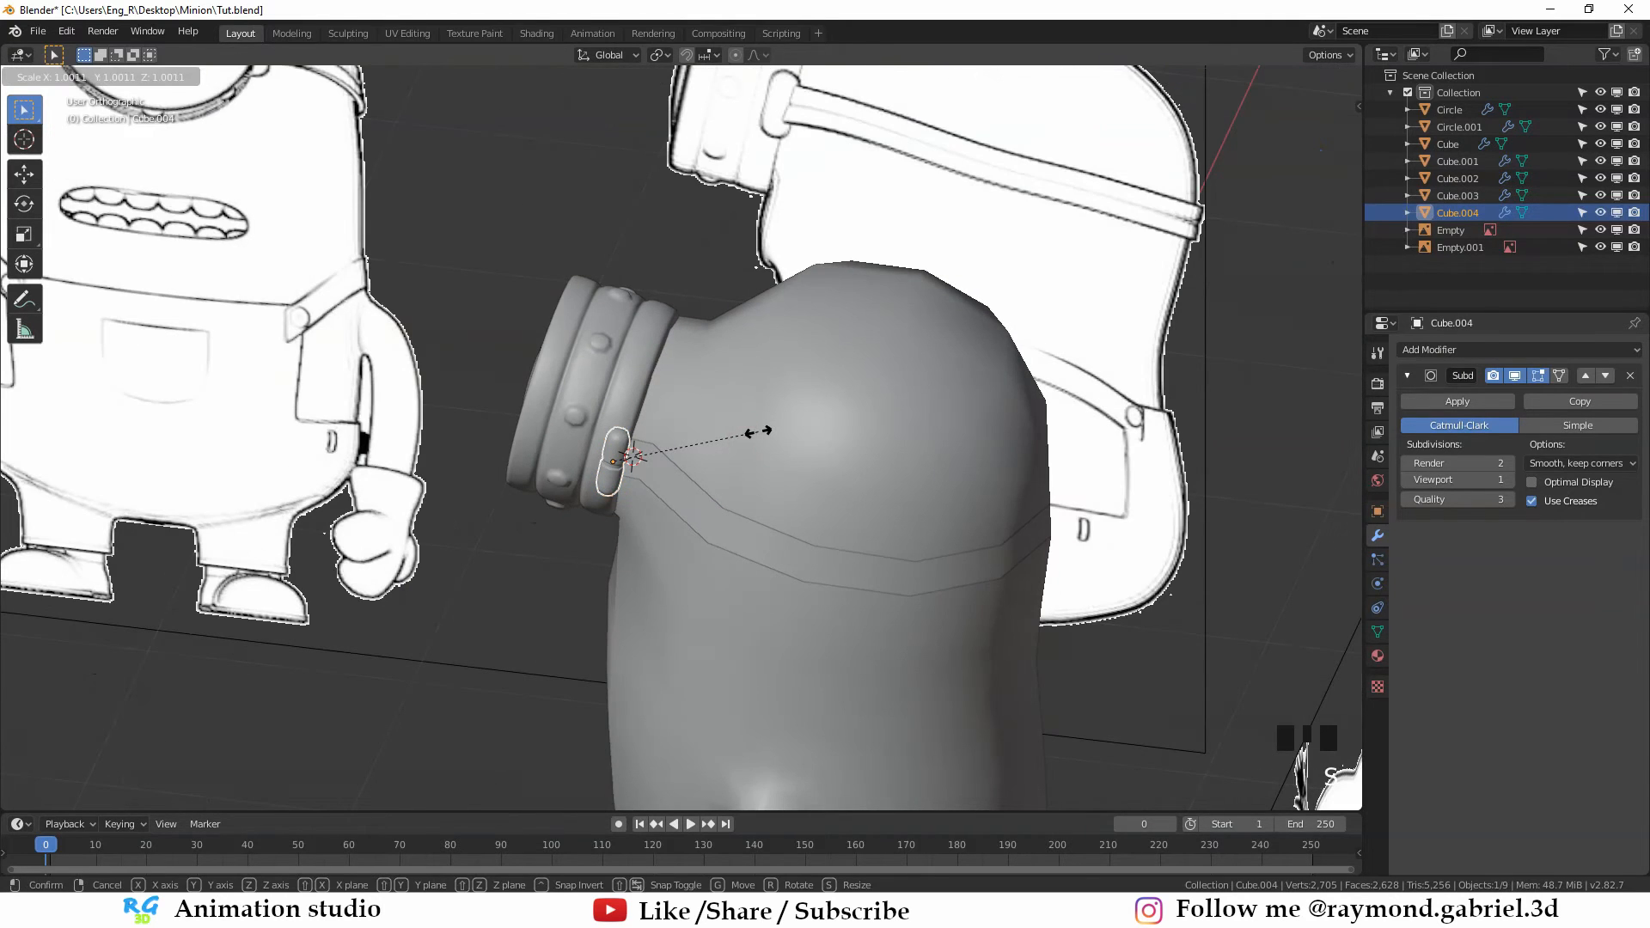
{"action": "key", "text": "shift+z"}
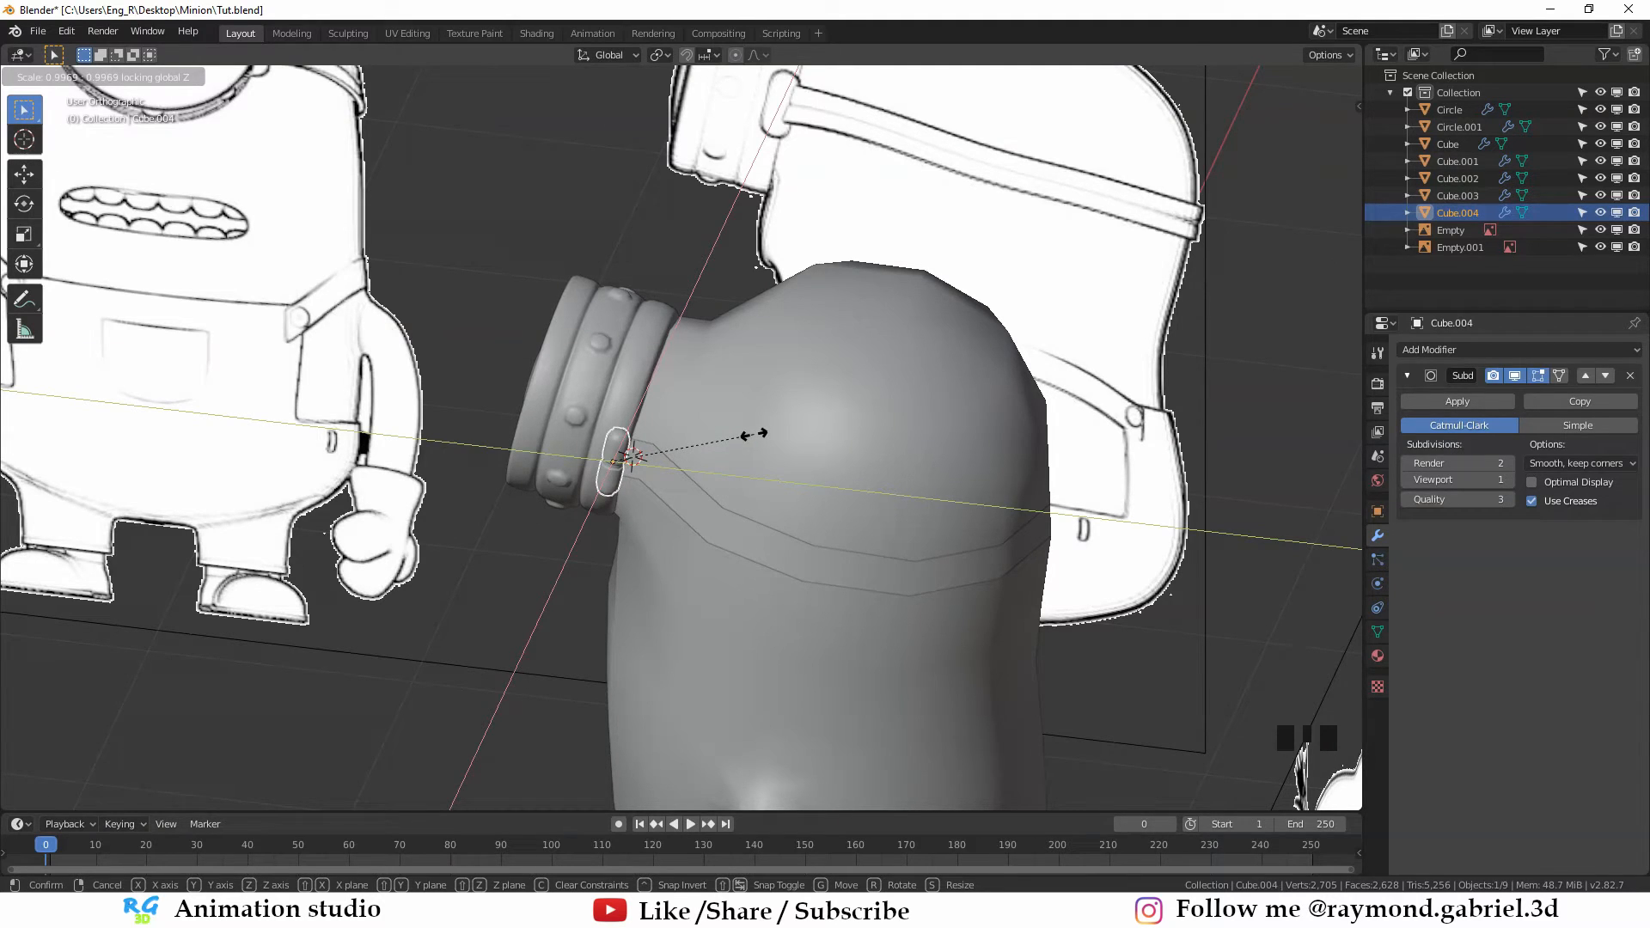
{"action": "key", "text": "shift+z"}
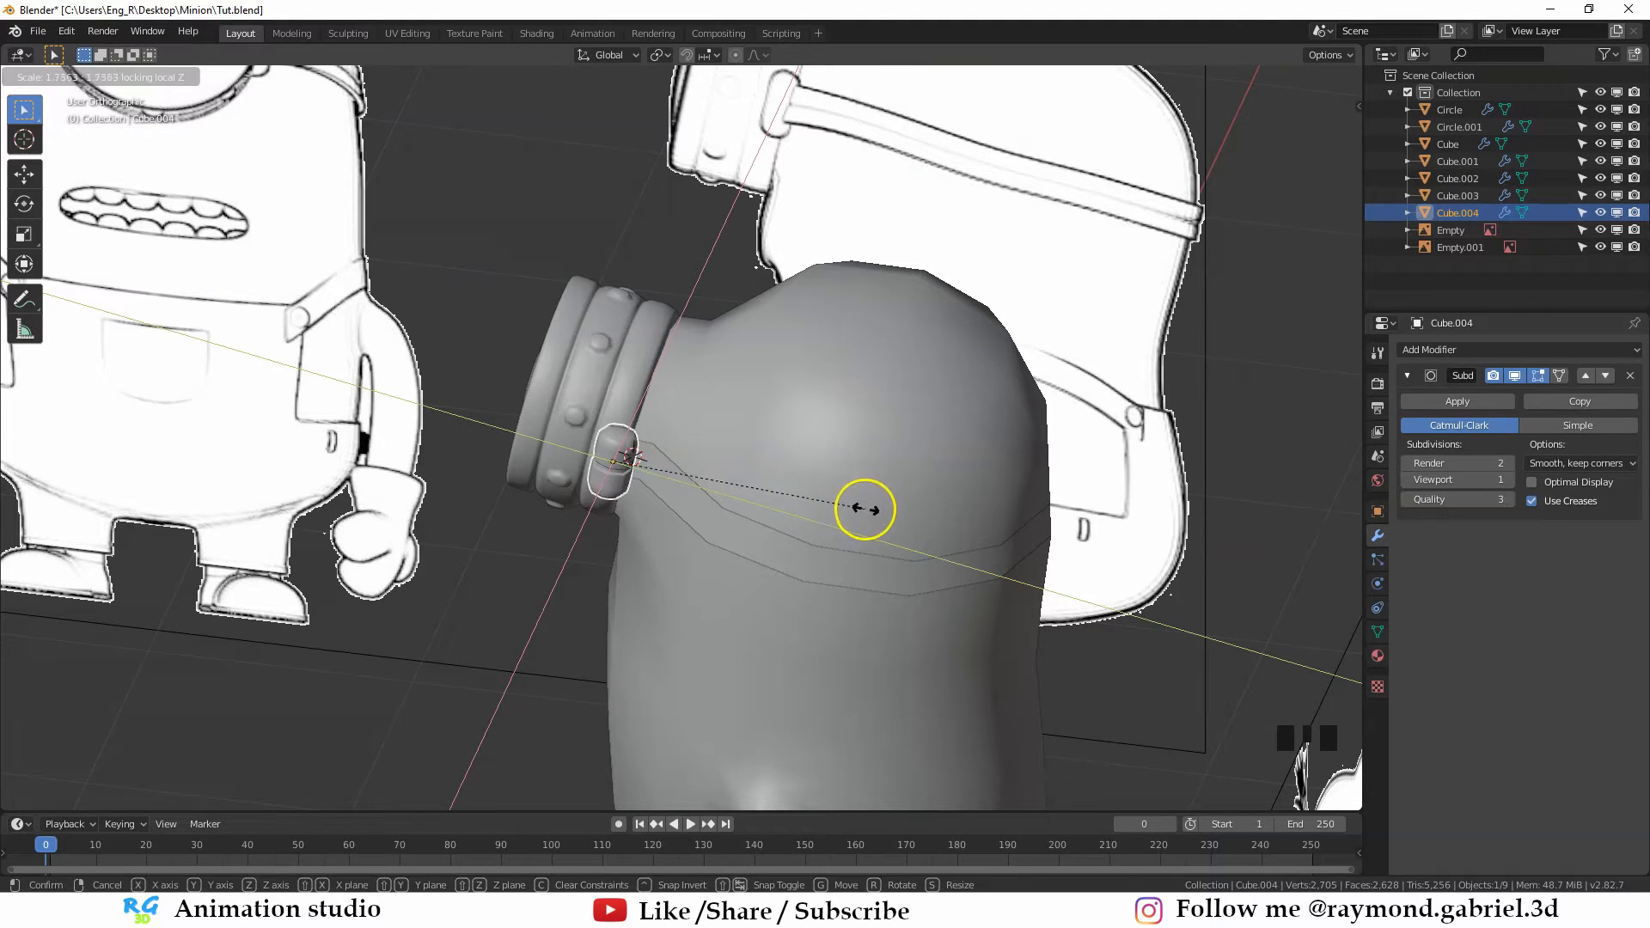
{"action": "left_click", "coordinate": [777, 482]}
Reposition the buckle where the strap meets the goggle frame, using the right side reference and a perspective check
{"action": "key", "text": "KP_3"}
{"action": "scroll", "coordinate": [816, 418], "scroll_direction": "up", "scroll_amount": 2}
{"action": "scroll", "coordinate": [813, 415], "scroll_direction": "up", "scroll_amount": 2}
{"action": "key", "text": "g"}
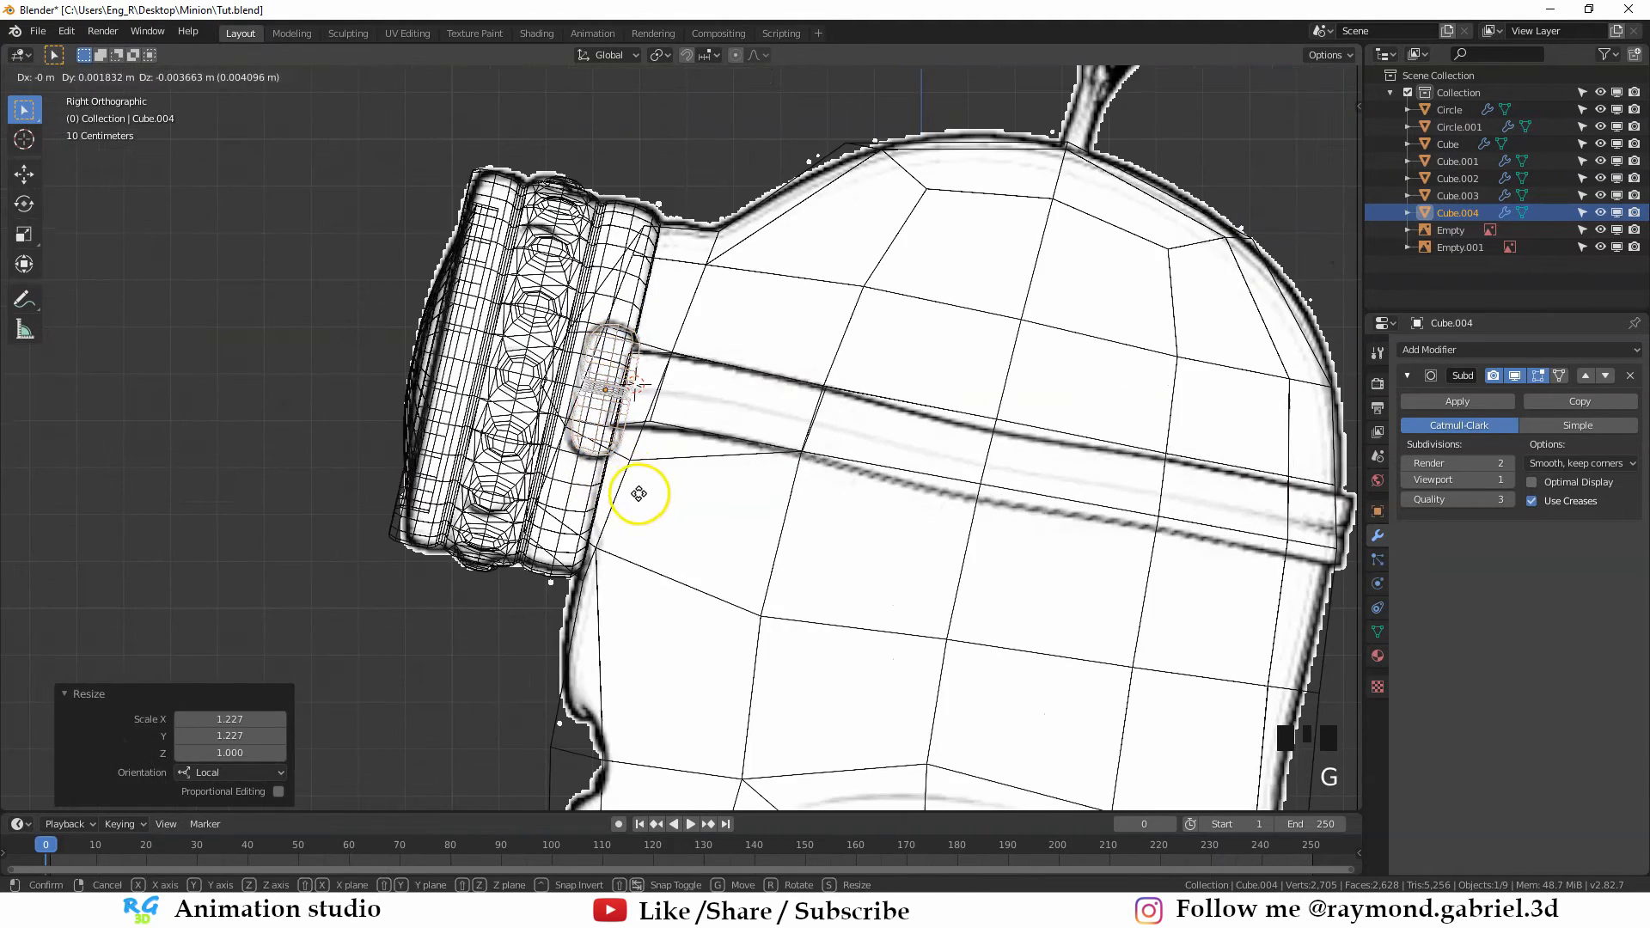
{"action": "left_click", "coordinate": [636, 493]}
{"action": "middle_click_drag", "start_coordinate": [910, 525], "coordinate": [761, 593]}
{"action": "key", "text": "g"}
{"action": "left_click", "coordinate": [538, 501]}
{"action": "middle_click_drag", "start_coordinate": [538, 501], "coordinate": [861, 311]}
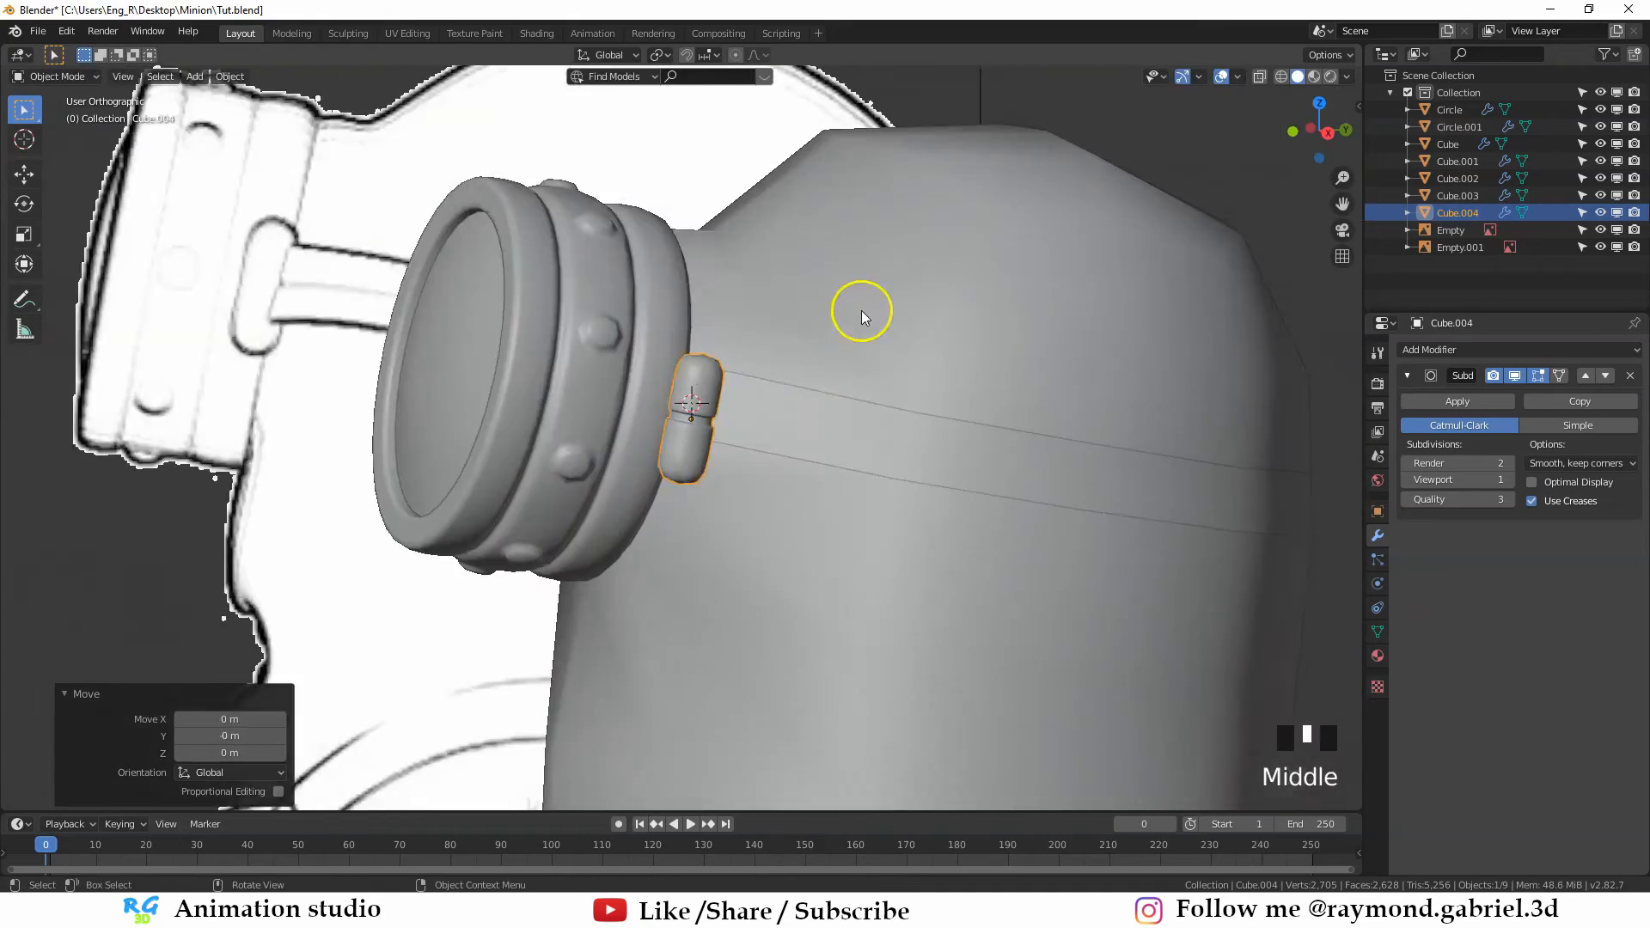
{"action": "scroll", "coordinate": [861, 311], "scroll_direction": "down", "scroll_amount": 3}
{"action": "key", "text": "g"}
{"action": "left_click", "coordinate": [737, 466]}
{"action": "middle_click_drag", "start_coordinate": [737, 466], "coordinate": [808, 446]}
Add a Mirror modifier to the buckle
{"action": "left_click", "coordinate": [550, 507]}
{"action": "scroll", "coordinate": [808, 447], "scroll_direction": "down", "scroll_amount": 5}
{"action": "middle_click_drag", "start_coordinate": [808, 447], "coordinate": [696, 394], "text": "shift"}
{"action": "scroll", "coordinate": [747, 367], "scroll_direction": "up", "scroll_amount": 4}
{"action": "left_click", "coordinate": [727, 357]}
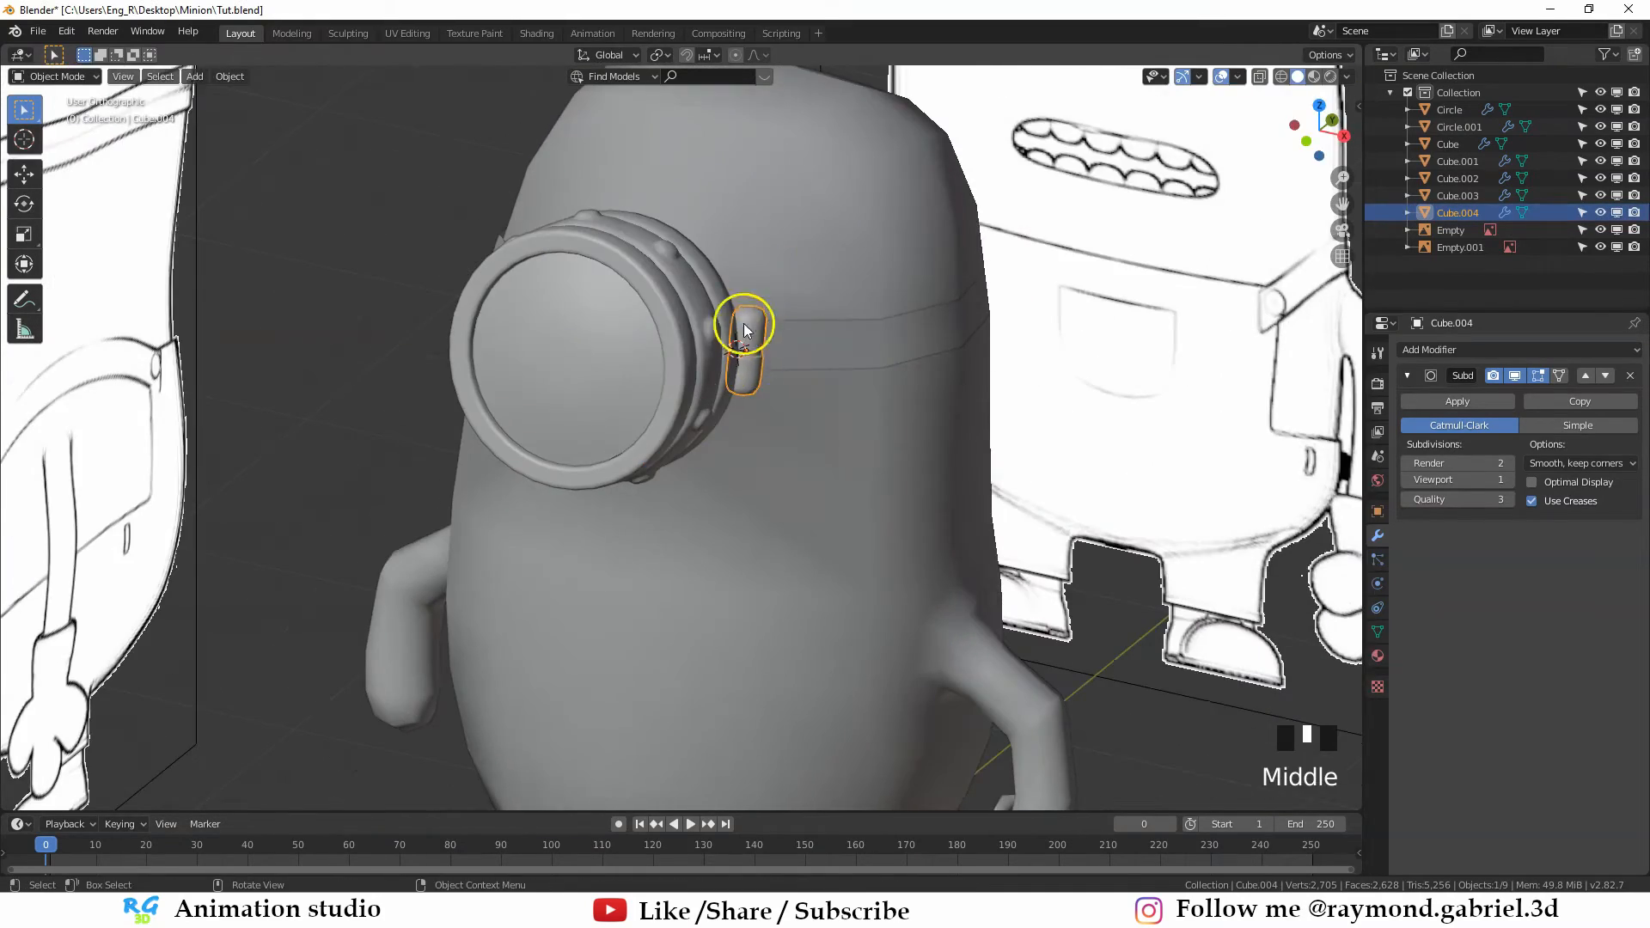
{"action": "middle_click_drag", "start_coordinate": [744, 327], "coordinate": [603, 222]}
{"action": "middle_click_drag", "start_coordinate": [622, 338], "coordinate": [699, 369]}
{"action": "key", "text": "alt+a"}
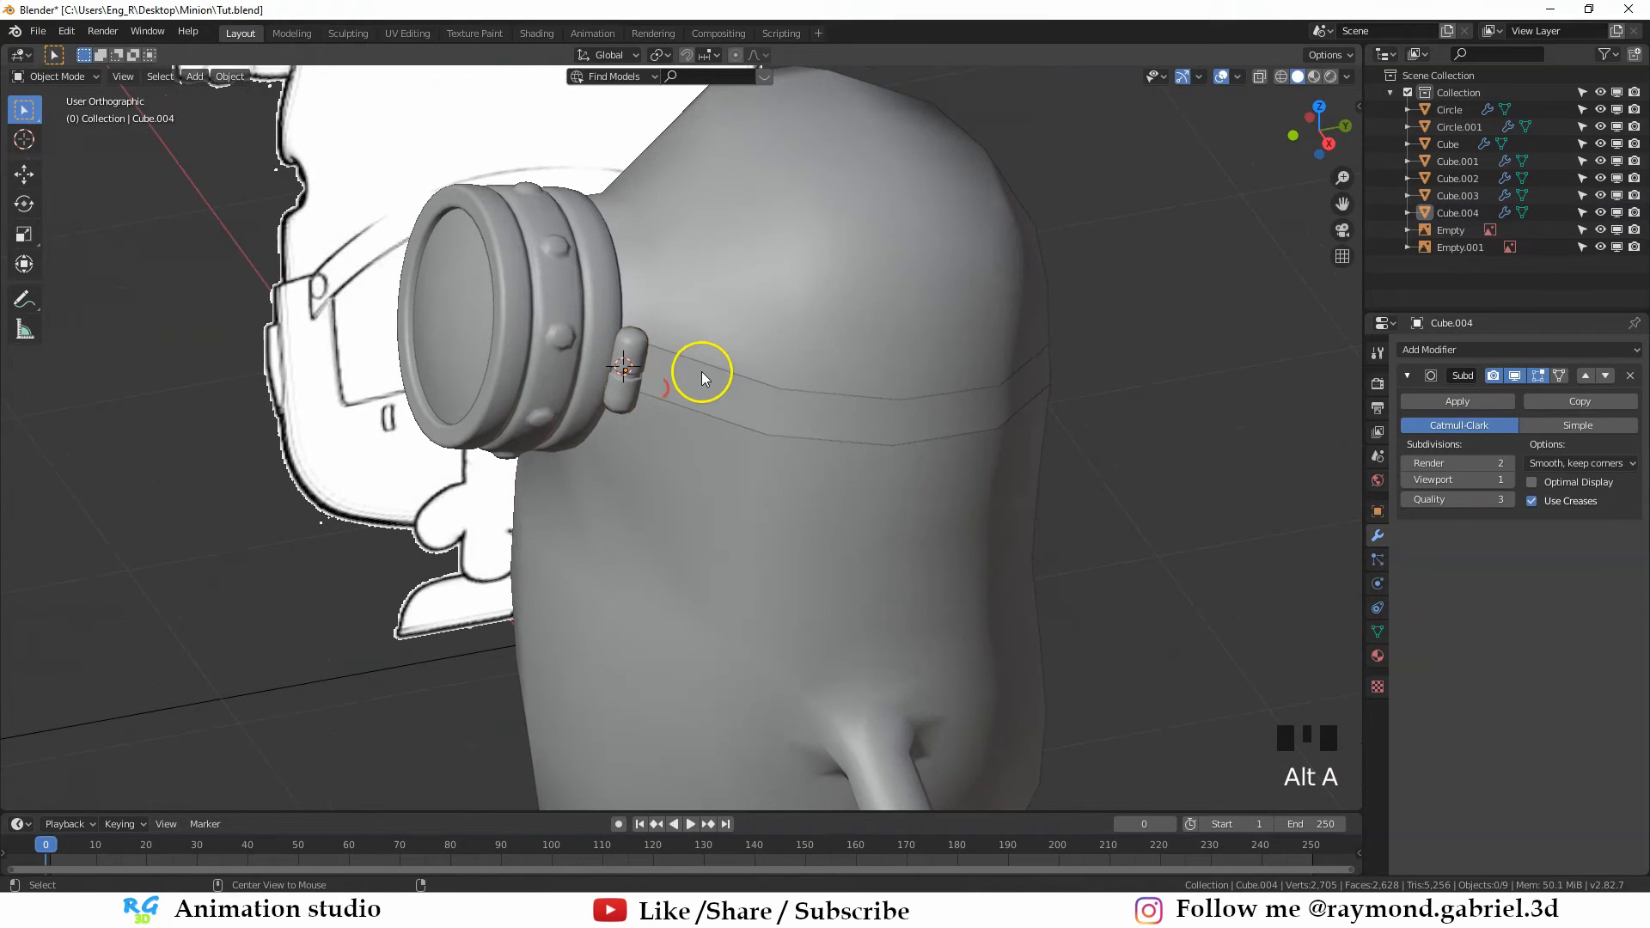
{"action": "left_click", "coordinate": [1496, 348]}
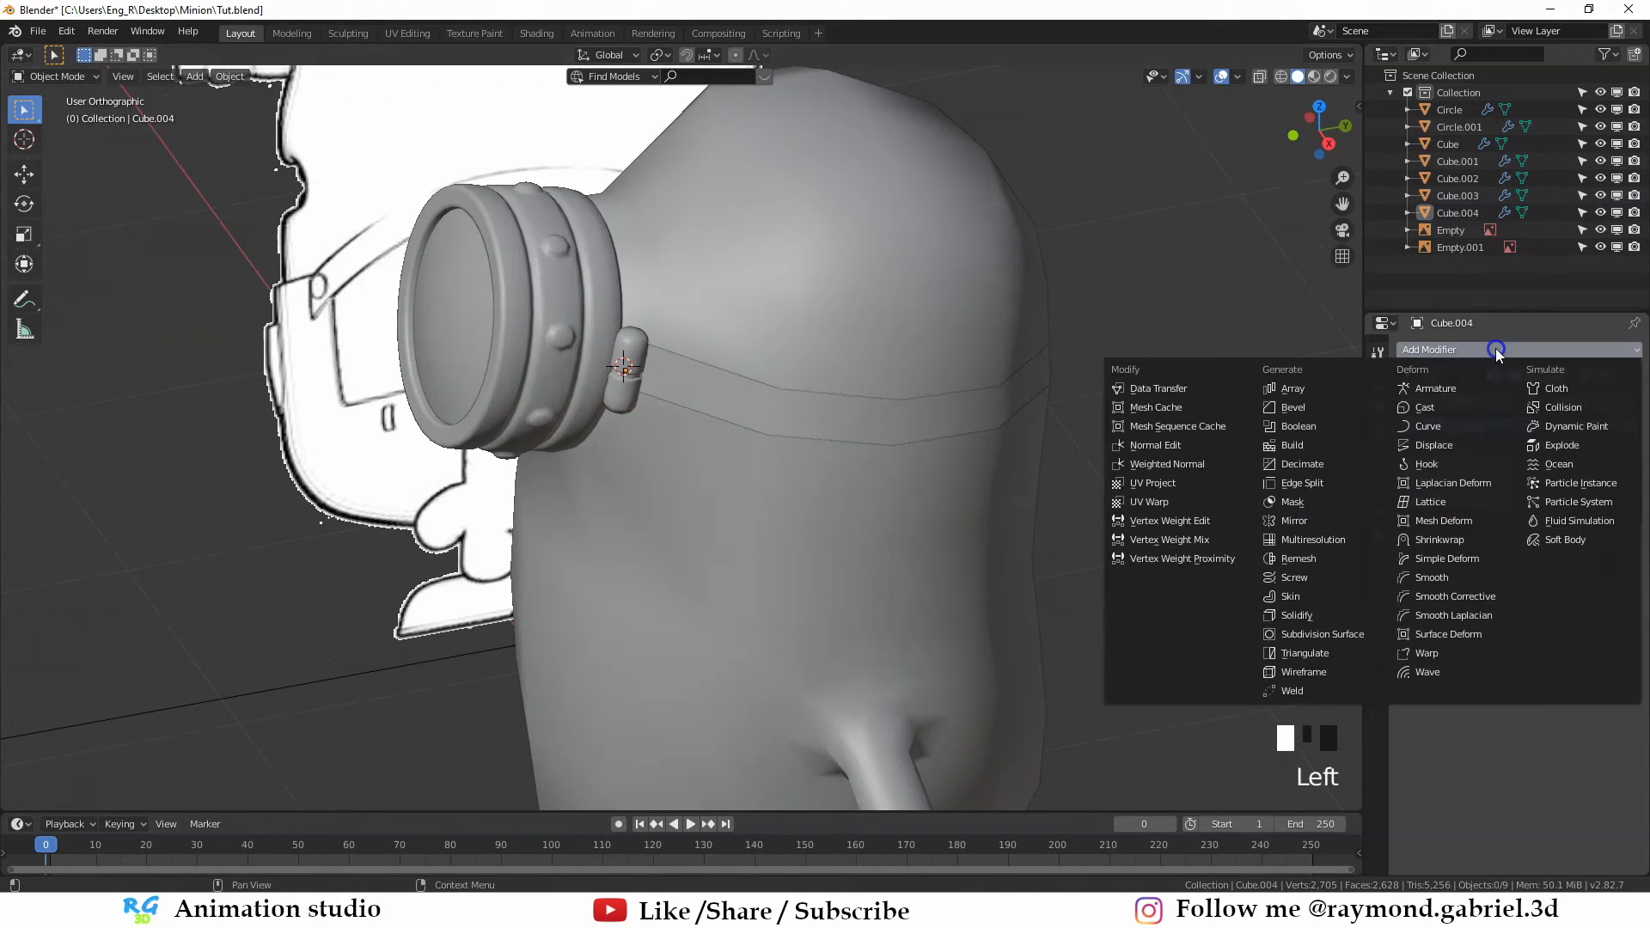
{"action": "left_click", "coordinate": [1295, 519]}
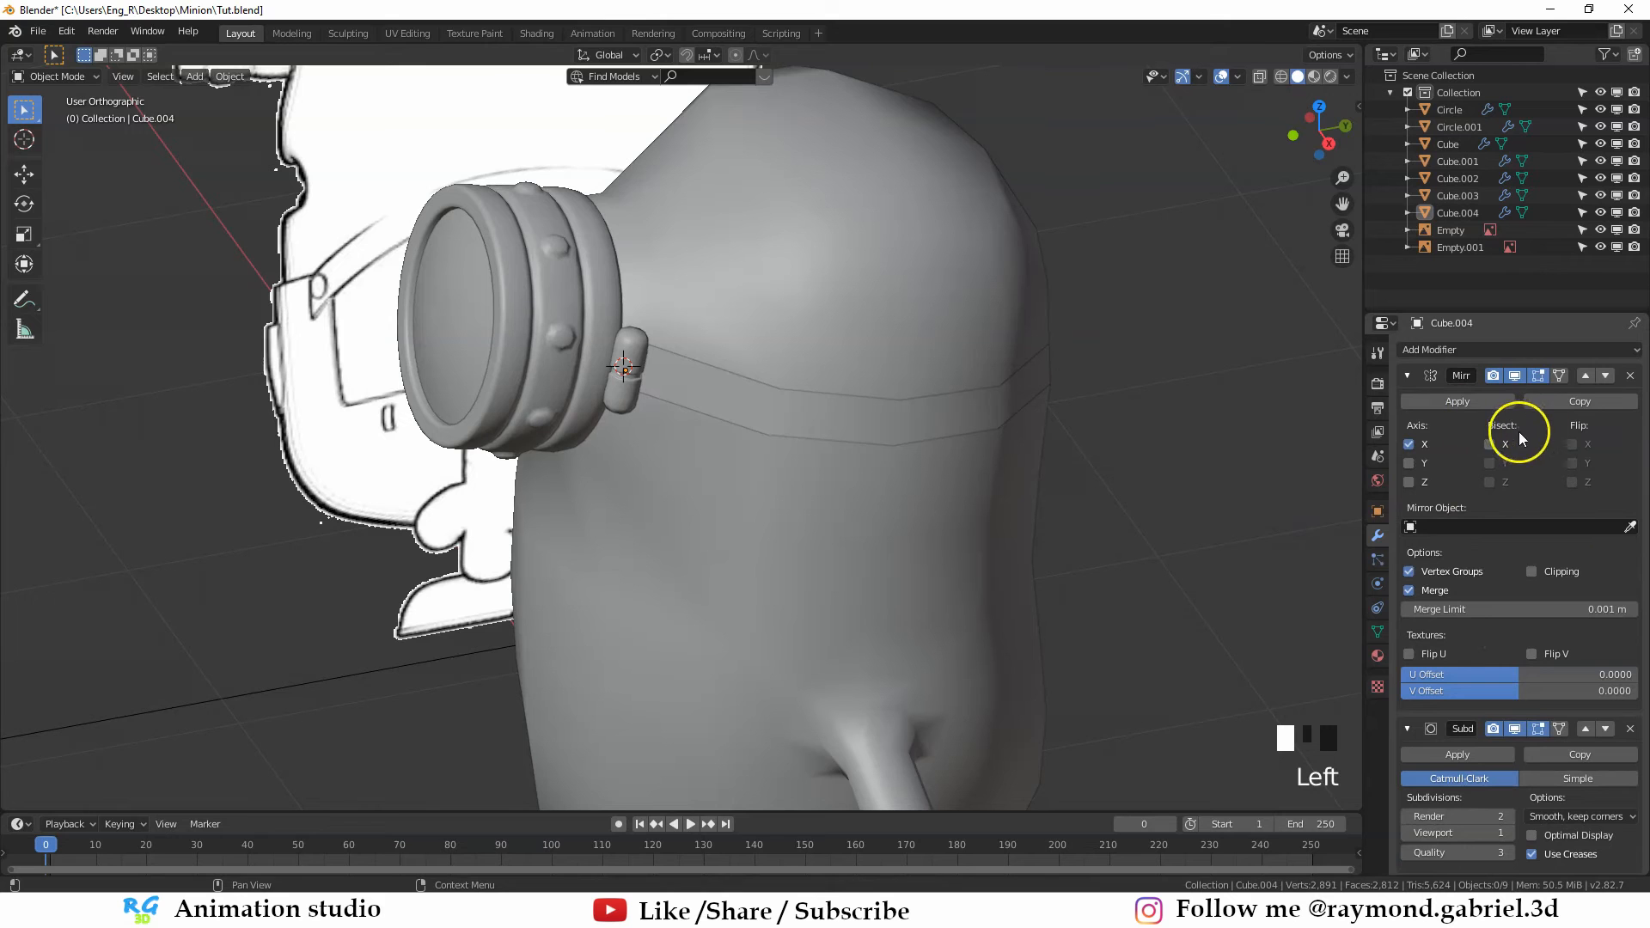
Set the minion's body as the Mirror Object of the buckle's Mirror modifier on the X axis
{"action": "scroll", "coordinate": [644, 438], "scroll_direction": "up", "scroll_amount": 2}
{"action": "left_click", "coordinate": [579, 384]}
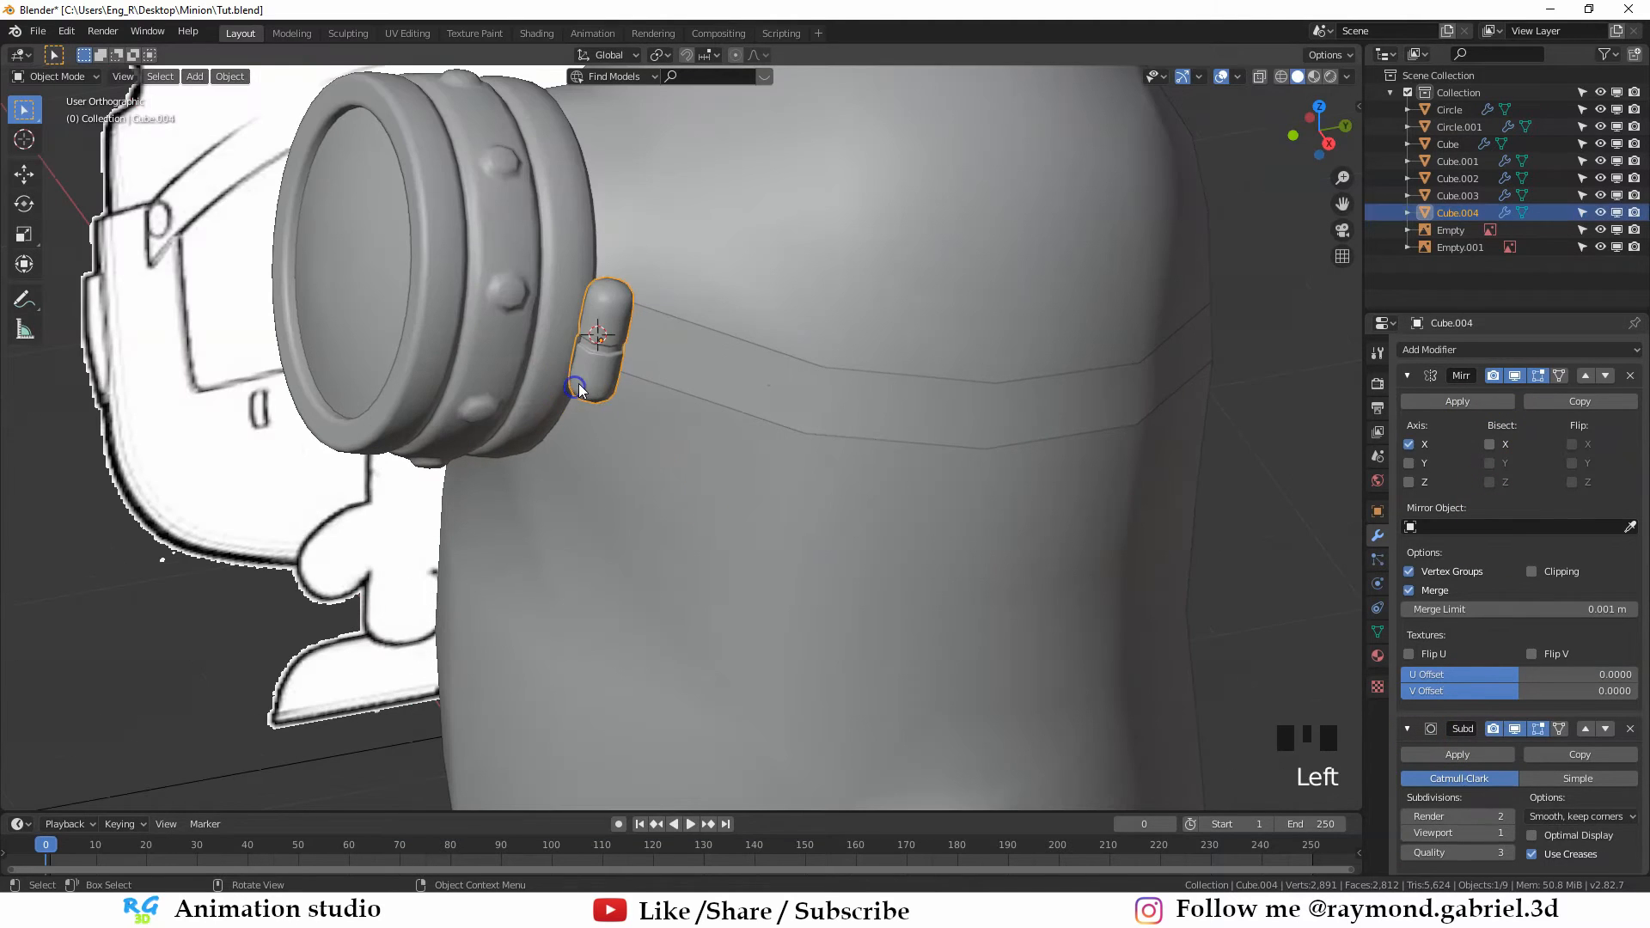
{"action": "middle_click_drag", "start_coordinate": [579, 383], "coordinate": [731, 404]}
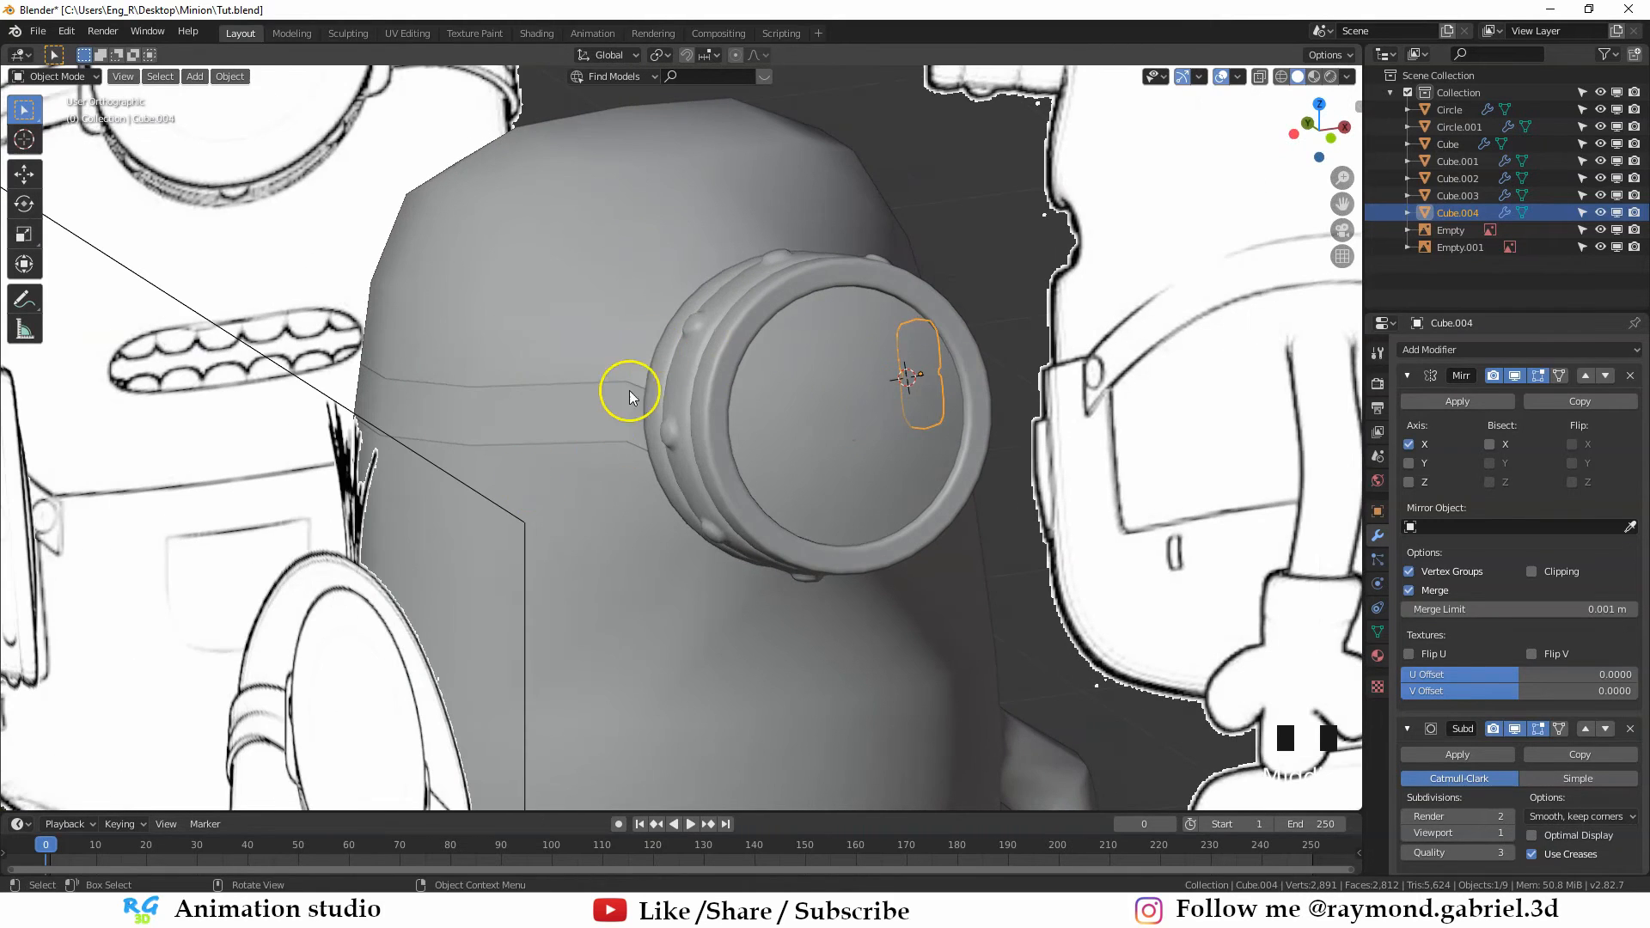
{"action": "middle_click_drag", "start_coordinate": [630, 386], "coordinate": [773, 455]}
{"action": "scroll", "coordinate": [761, 438], "scroll_direction": "up", "scroll_amount": 1}
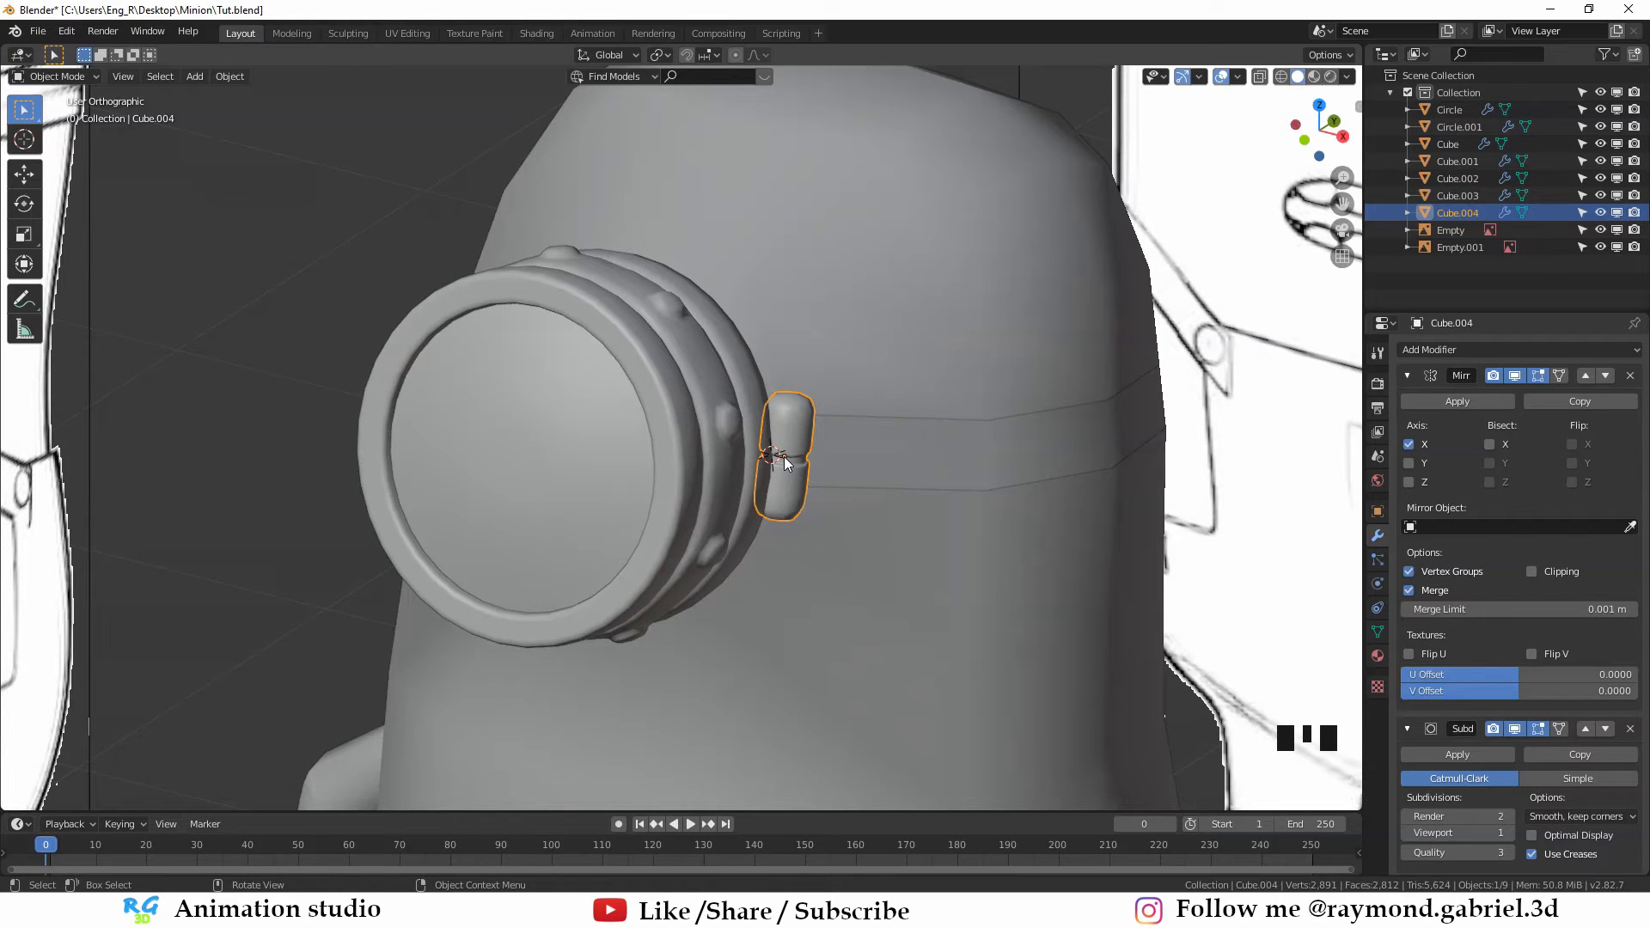
{"action": "left_click", "coordinate": [1630, 529]}
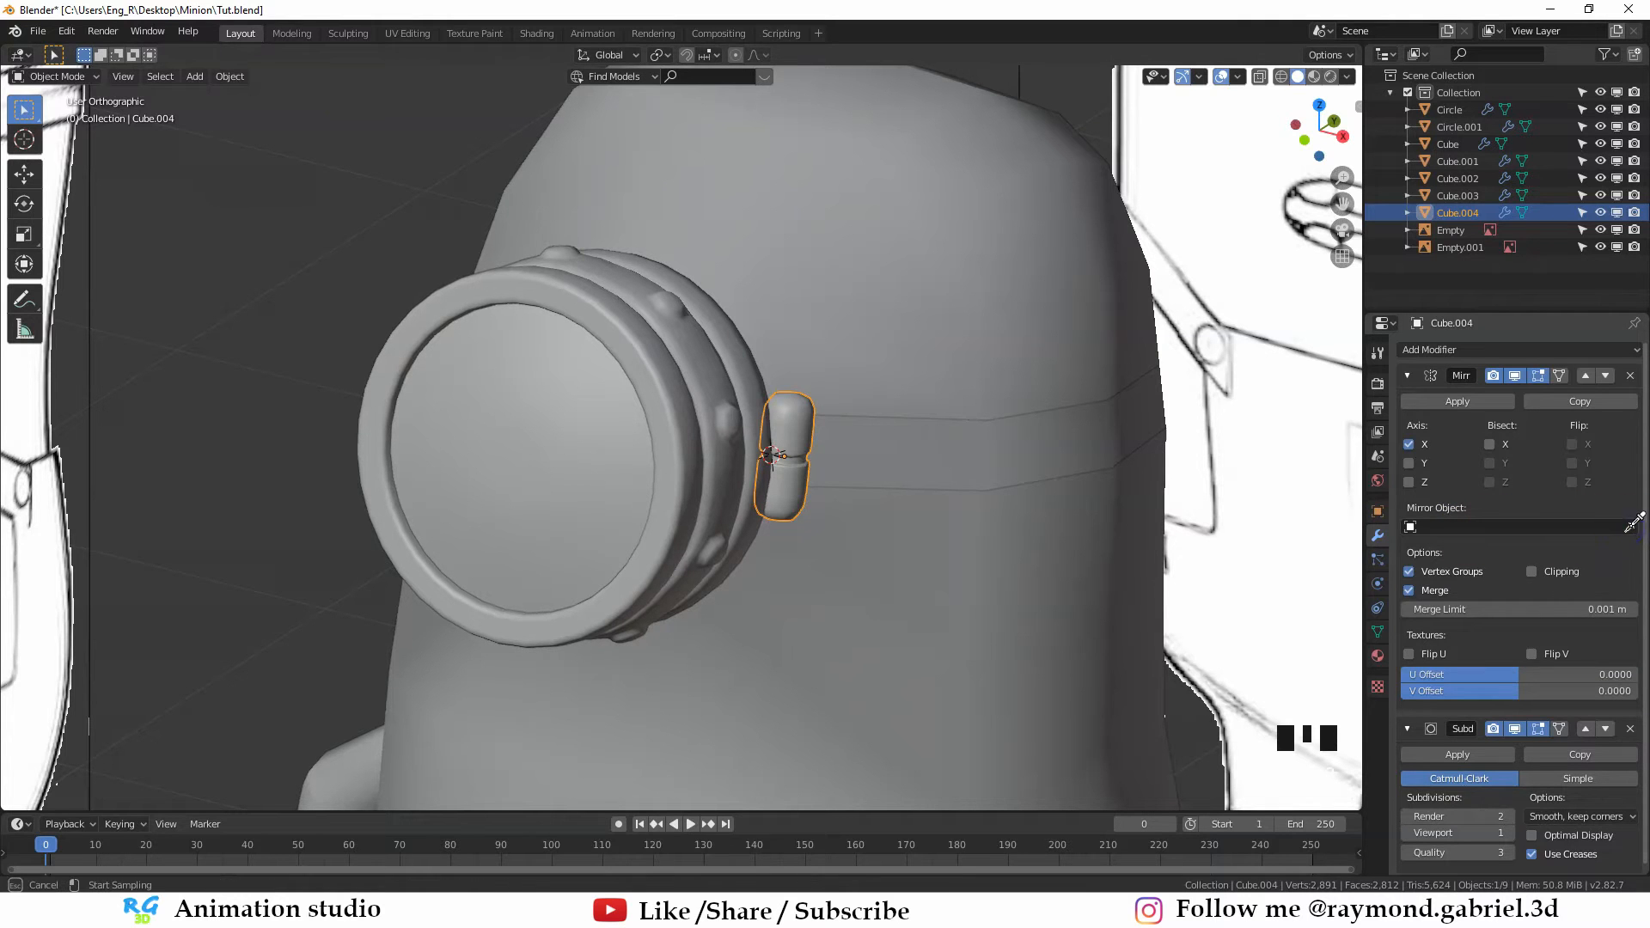
{"action": "left_click", "coordinate": [838, 246]}
Examine how the two mirrored buckles sit against both sides of the goggle from the front and from above
{"action": "middle_click_drag", "start_coordinate": [853, 361], "coordinate": [922, 408]}
{"action": "left_click", "coordinate": [763, 234]}
{"action": "scroll", "coordinate": [777, 269], "scroll_direction": "down", "scroll_amount": 3}
{"action": "key", "text": "Tab"}
{"action": "key", "text": "Tab"}
{"action": "mouse_move", "coordinate": [746, 411]}
{"action": "middle_mouse_down"}
{"action": "mouse_move", "coordinate": [851, 369]}
{"action": "mouse_move", "coordinate": [747, 430]}
{"action": "middle_mouse_up"}
{"action": "scroll", "coordinate": [832, 383], "scroll_direction": "up", "scroll_amount": 2}
{"action": "left_click", "coordinate": [771, 483]}
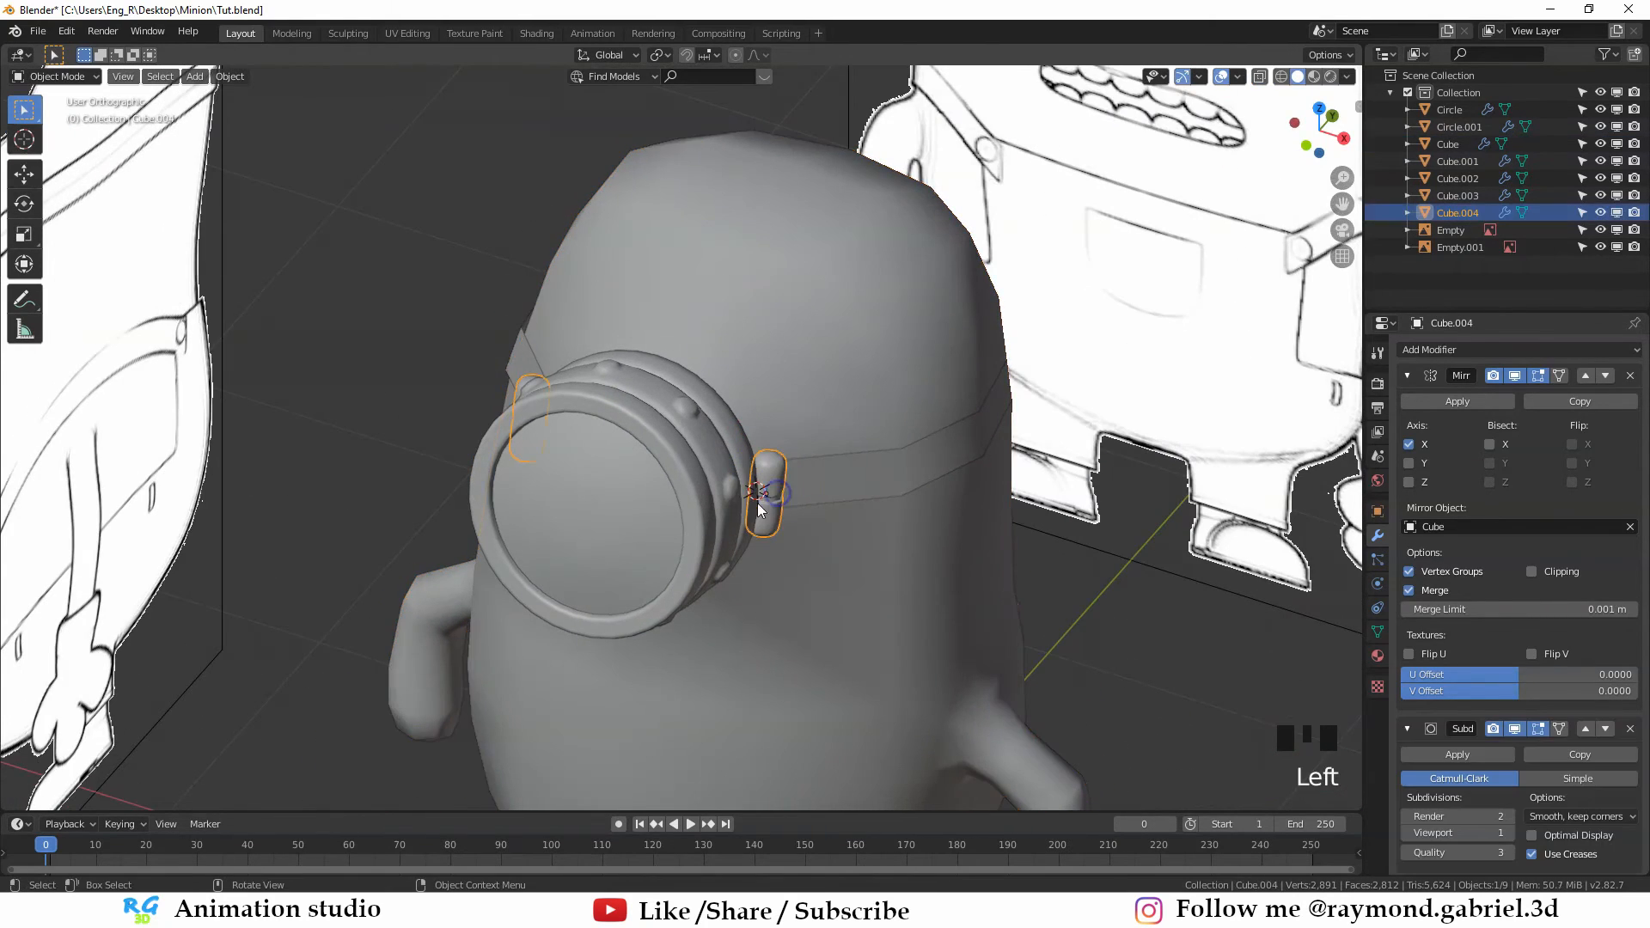
{"action": "middle_click_drag", "start_coordinate": [756, 503], "coordinate": [720, 477]}
{"action": "scroll", "coordinate": [751, 606], "scroll_direction": "up", "scroll_amount": 3}
{"action": "middle_click_drag", "start_coordinate": [751, 606], "coordinate": [728, 538], "text": "shift"}
Select the goggle frame together with its inner Circle.001 part and move them along the X axis between the buckles
{"action": "left_click", "coordinate": [781, 487]}
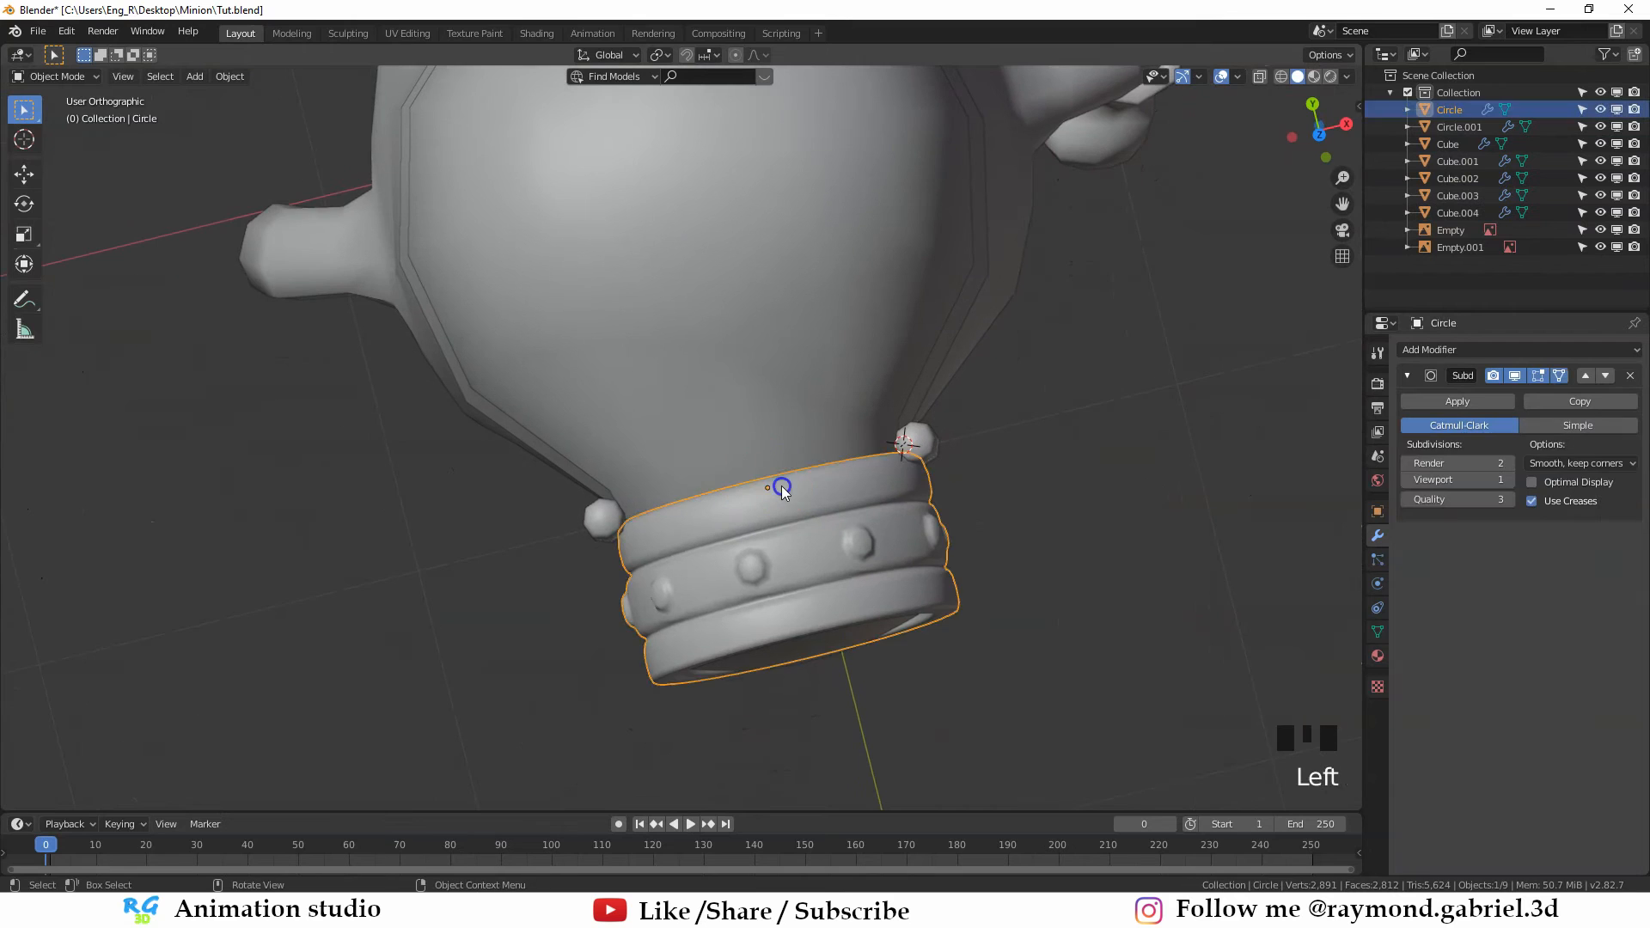
{"action": "middle_click_drag", "start_coordinate": [781, 486], "coordinate": [1022, 505], "text": "shift"}
{"action": "scroll", "coordinate": [901, 484], "scroll_direction": "up", "scroll_amount": 2}
{"action": "left_click", "coordinate": [822, 545], "text": "shift"}
{"action": "scroll", "coordinate": [951, 464], "scroll_direction": "up", "scroll_amount": 2}
{"action": "key", "text": "g"}
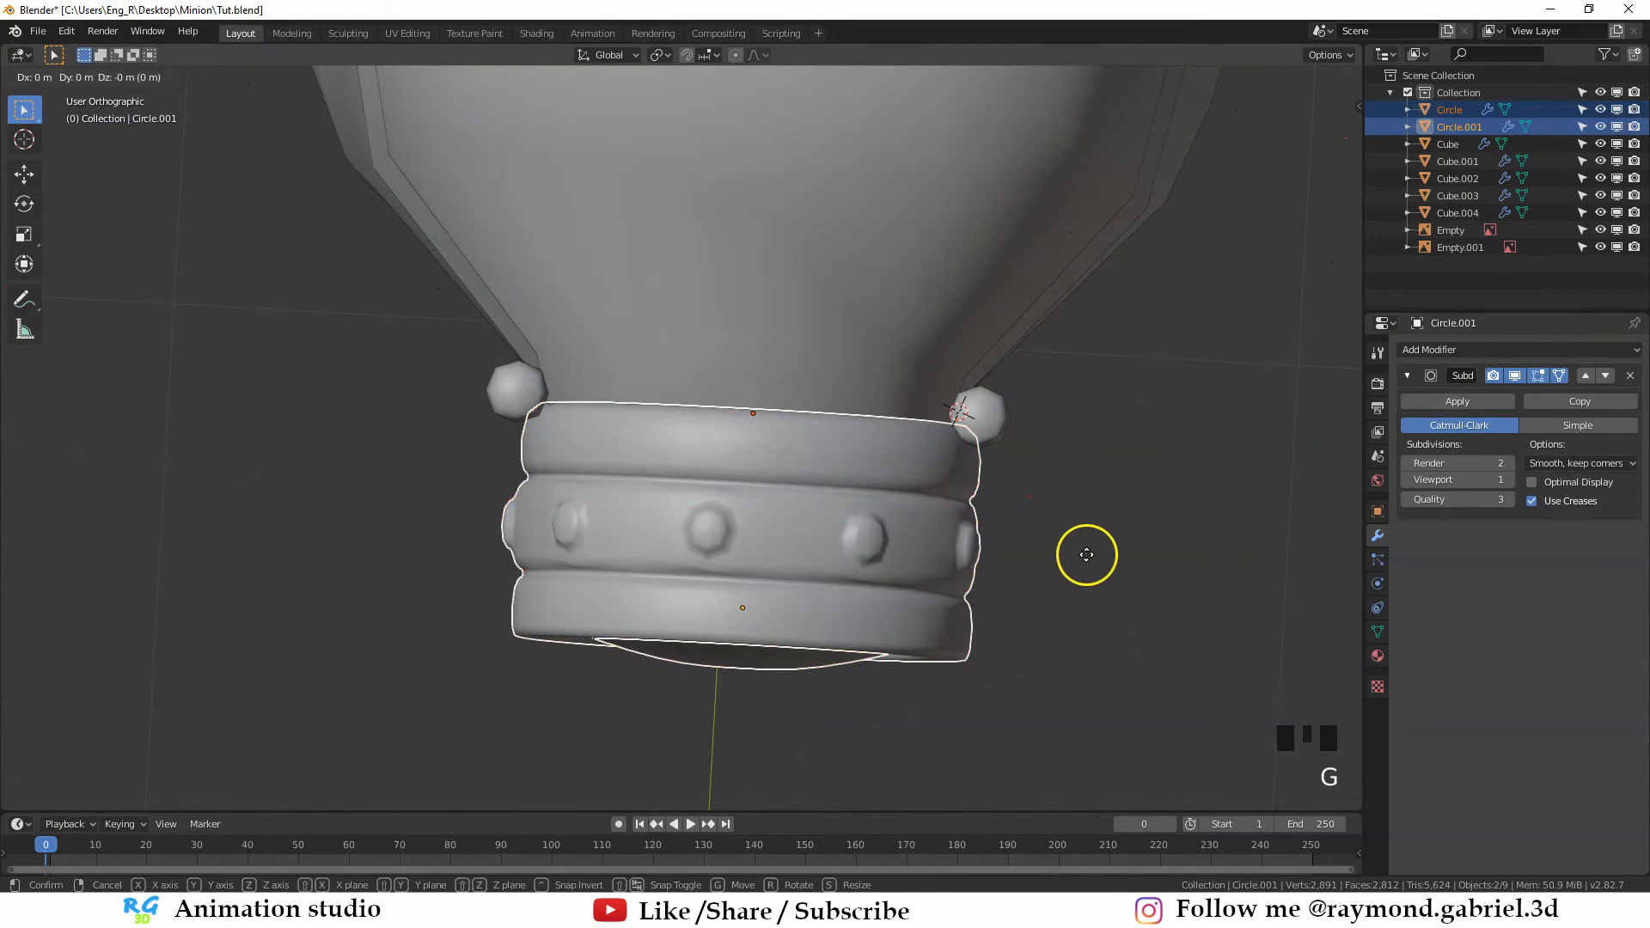
{"action": "key", "text": "x"}
{"action": "key", "text": "x"}
{"action": "right_click", "coordinate": [1086, 555]}
{"action": "key", "text": "g"}
{"action": "key", "text": "x"}
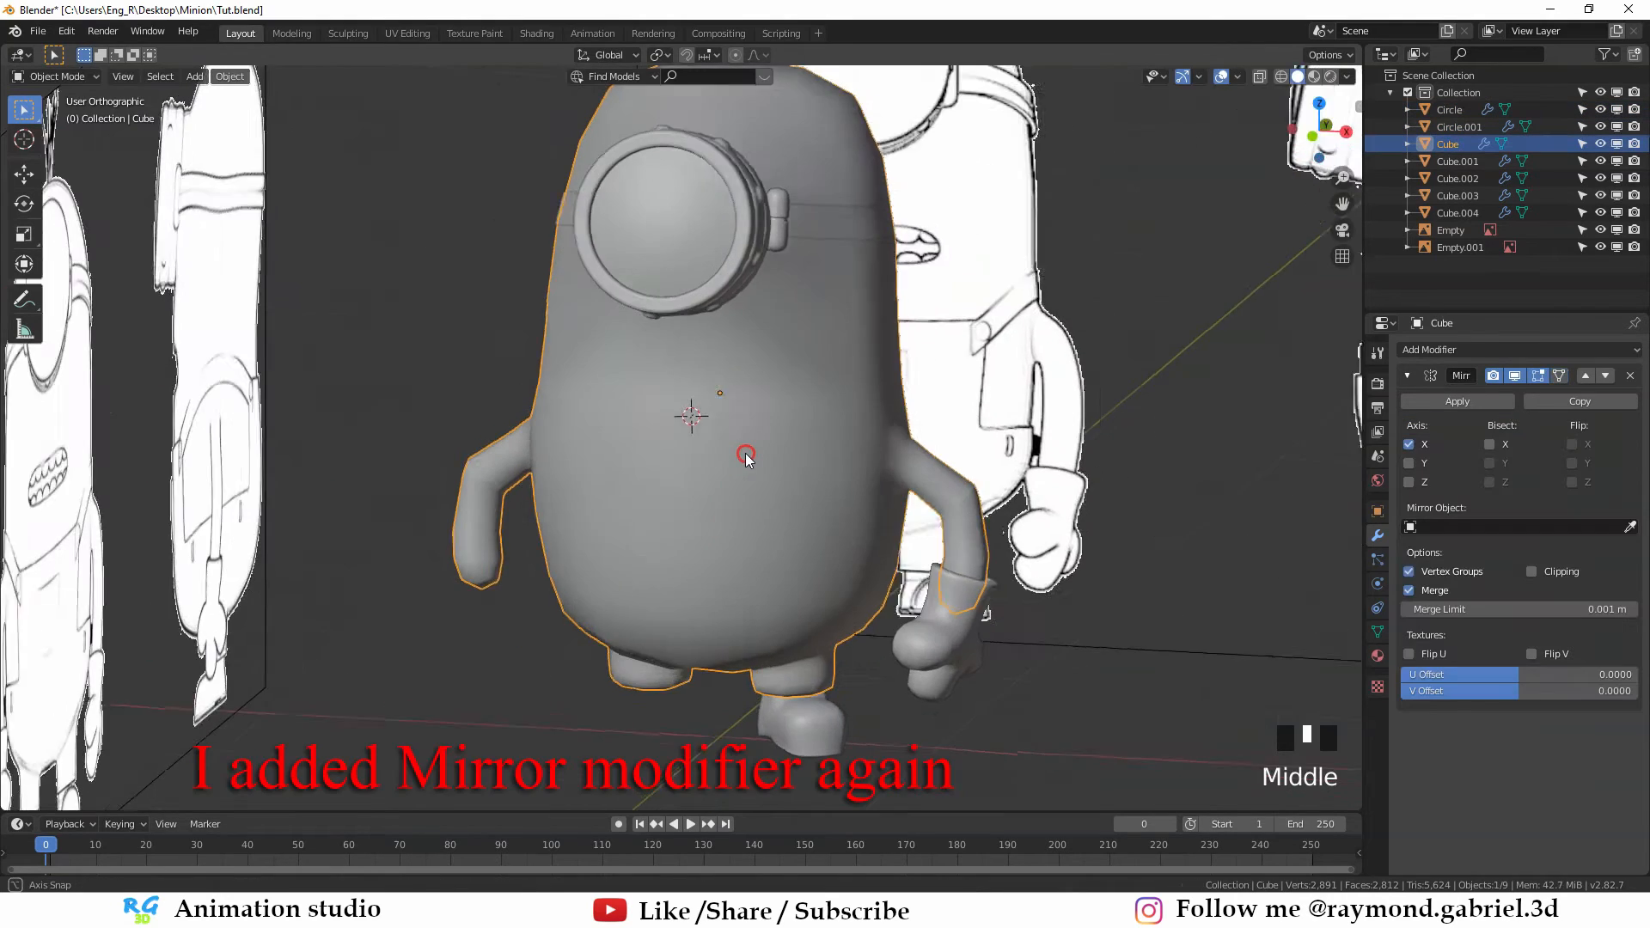
Display the body in wireframe over the front reference and enter Edit Mode around the drawn mouth
{"action": "middle_click_drag", "start_coordinate": [745, 452], "coordinate": [761, 434]}
{"action": "key", "text": "alt+z"}
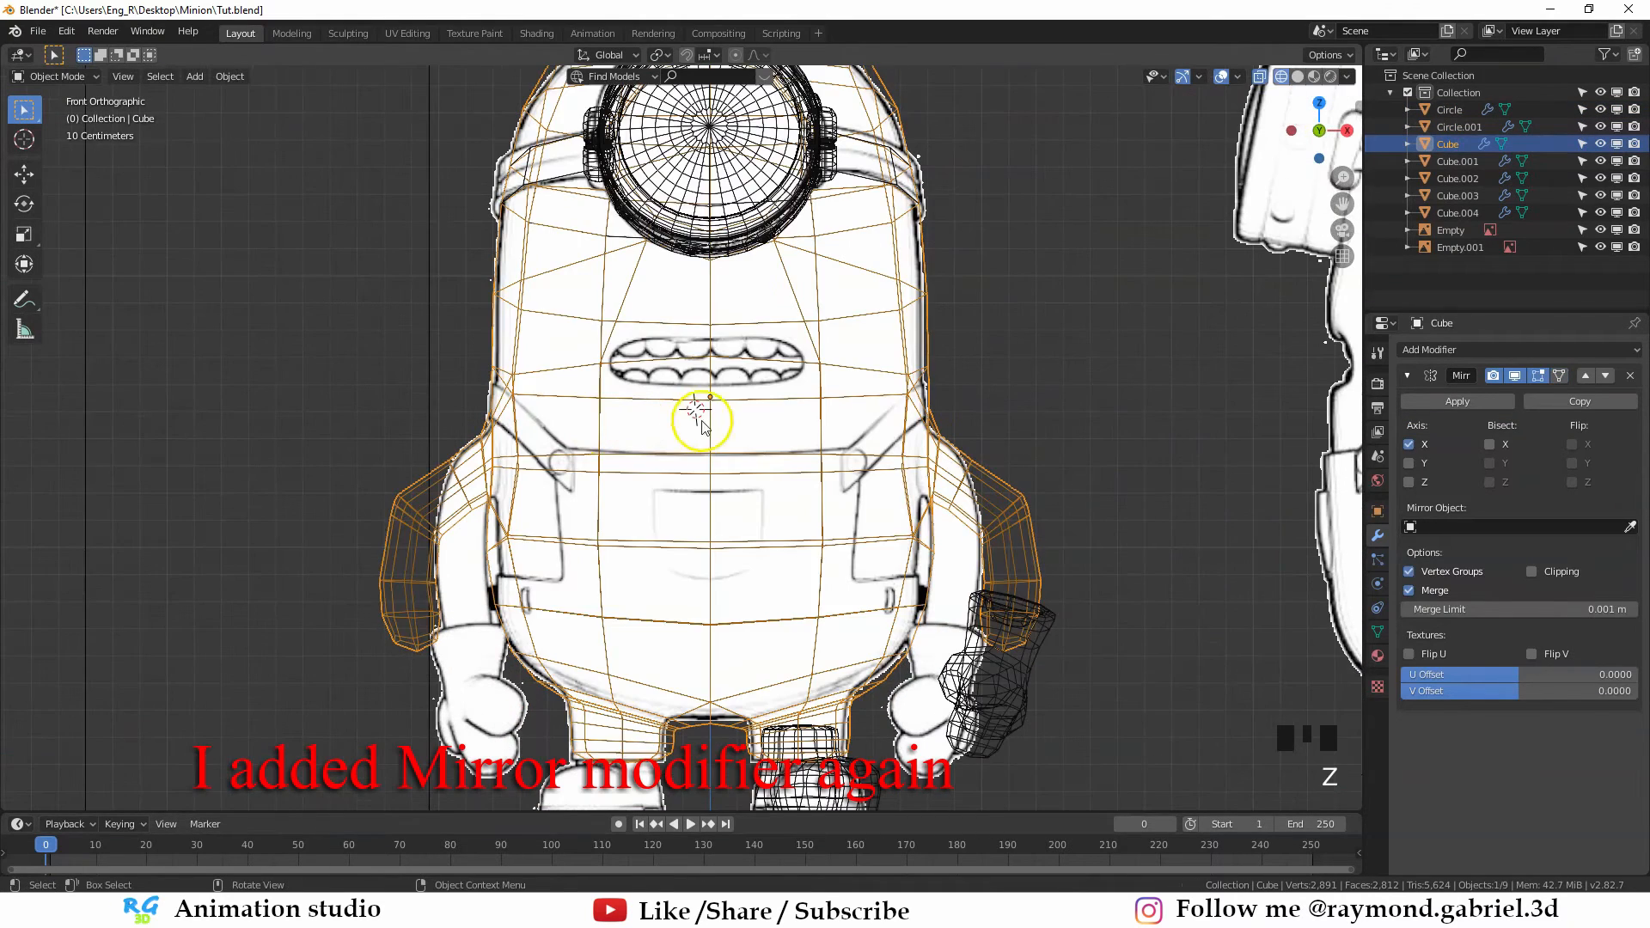
{"action": "scroll", "coordinate": [755, 368], "scroll_direction": "up", "scroll_amount": 2}
{"action": "middle_click_drag", "start_coordinate": [756, 368], "coordinate": [718, 417], "text": "shift"}
{"action": "key", "text": "Tab"}
{"action": "scroll", "coordinate": [718, 416], "scroll_direction": "up", "scroll_amount": 2}
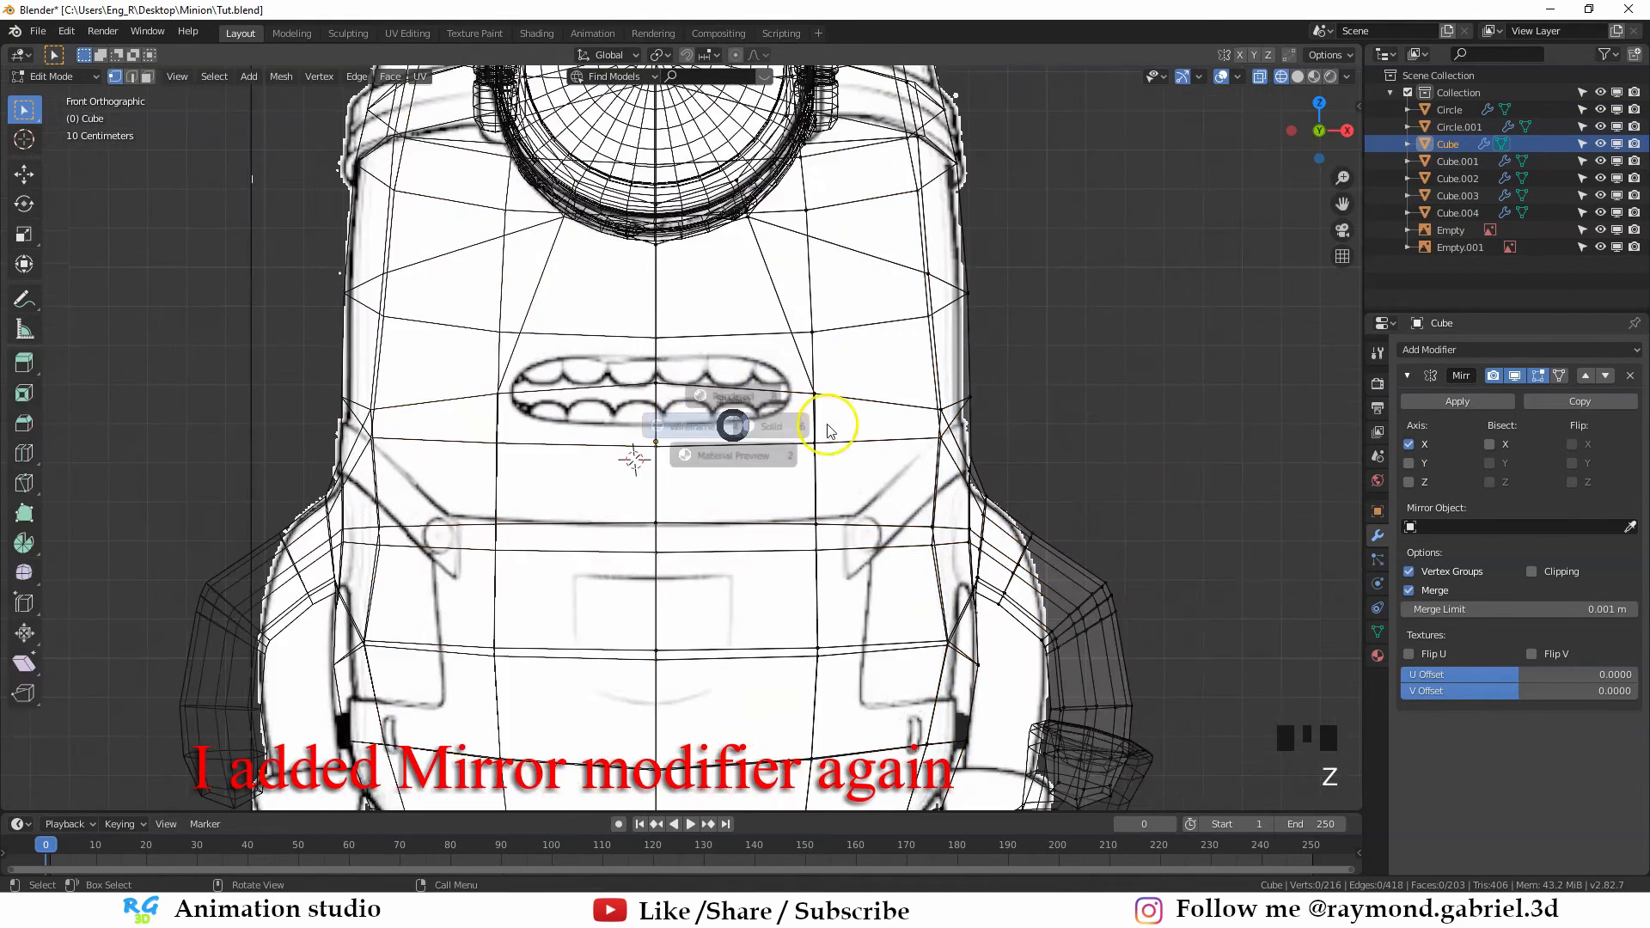
{"action": "key", "text": "alt+z"}
{"action": "key", "text": "alt+z"}
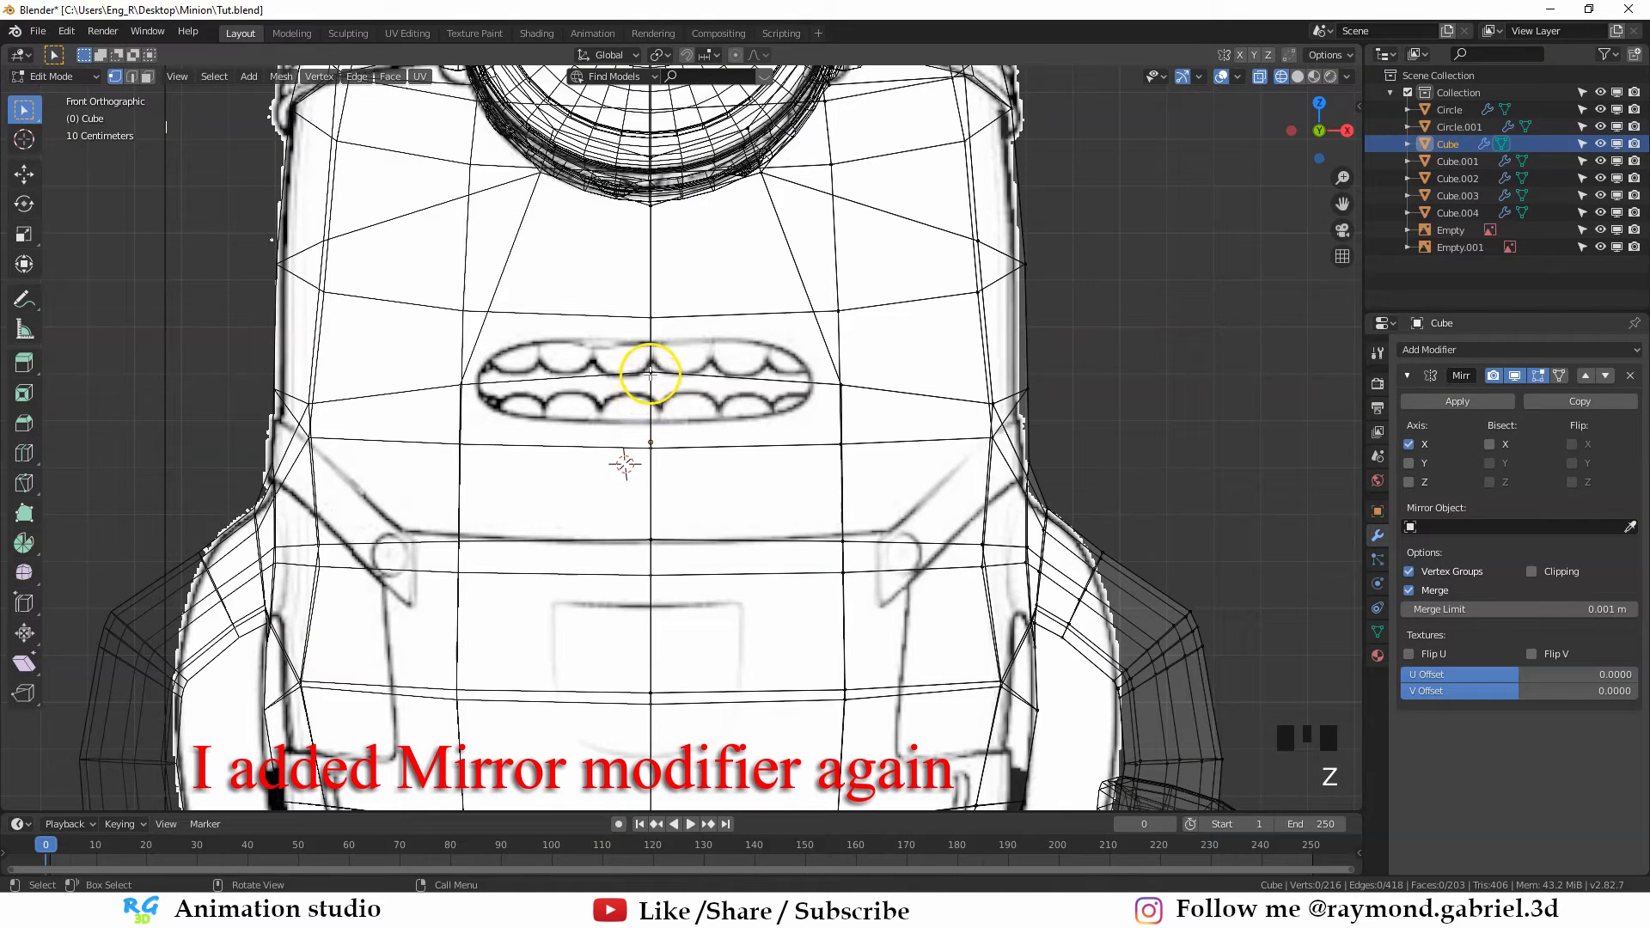
Select the horizontal edges crossing the mouth and slide them down to the mouth's lower outline
{"action": "left_click", "coordinate": [650, 371]}
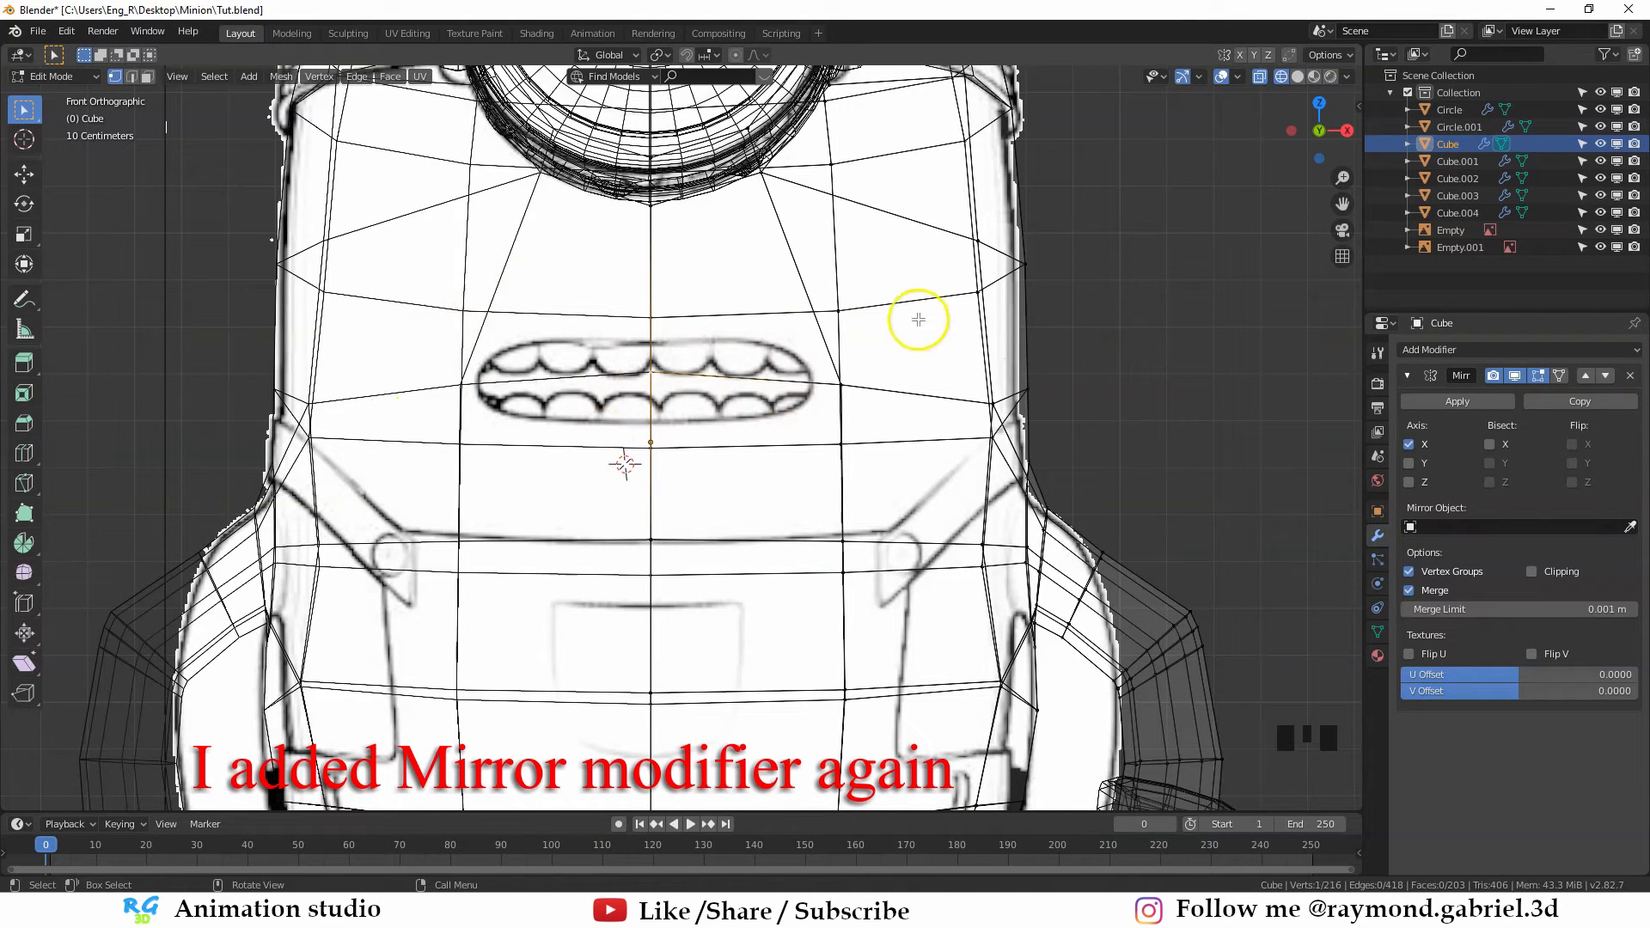
{"action": "left_click", "coordinate": [736, 377], "text": "alt"}
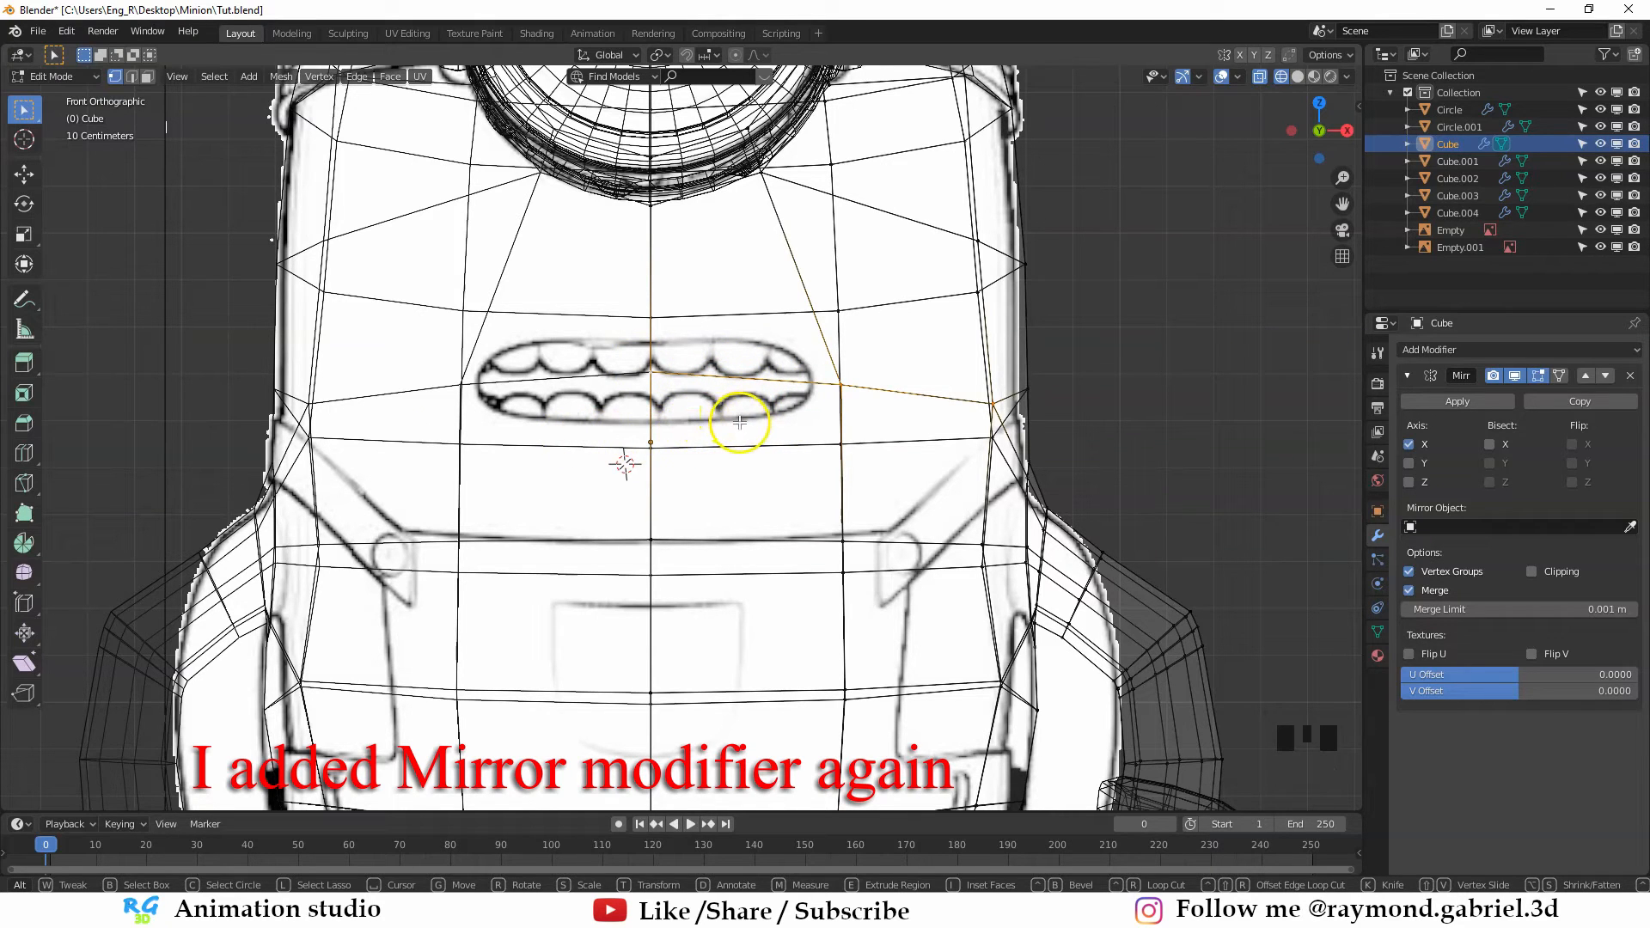
{"action": "key", "text": "g"}
{"action": "key", "text": "g"}
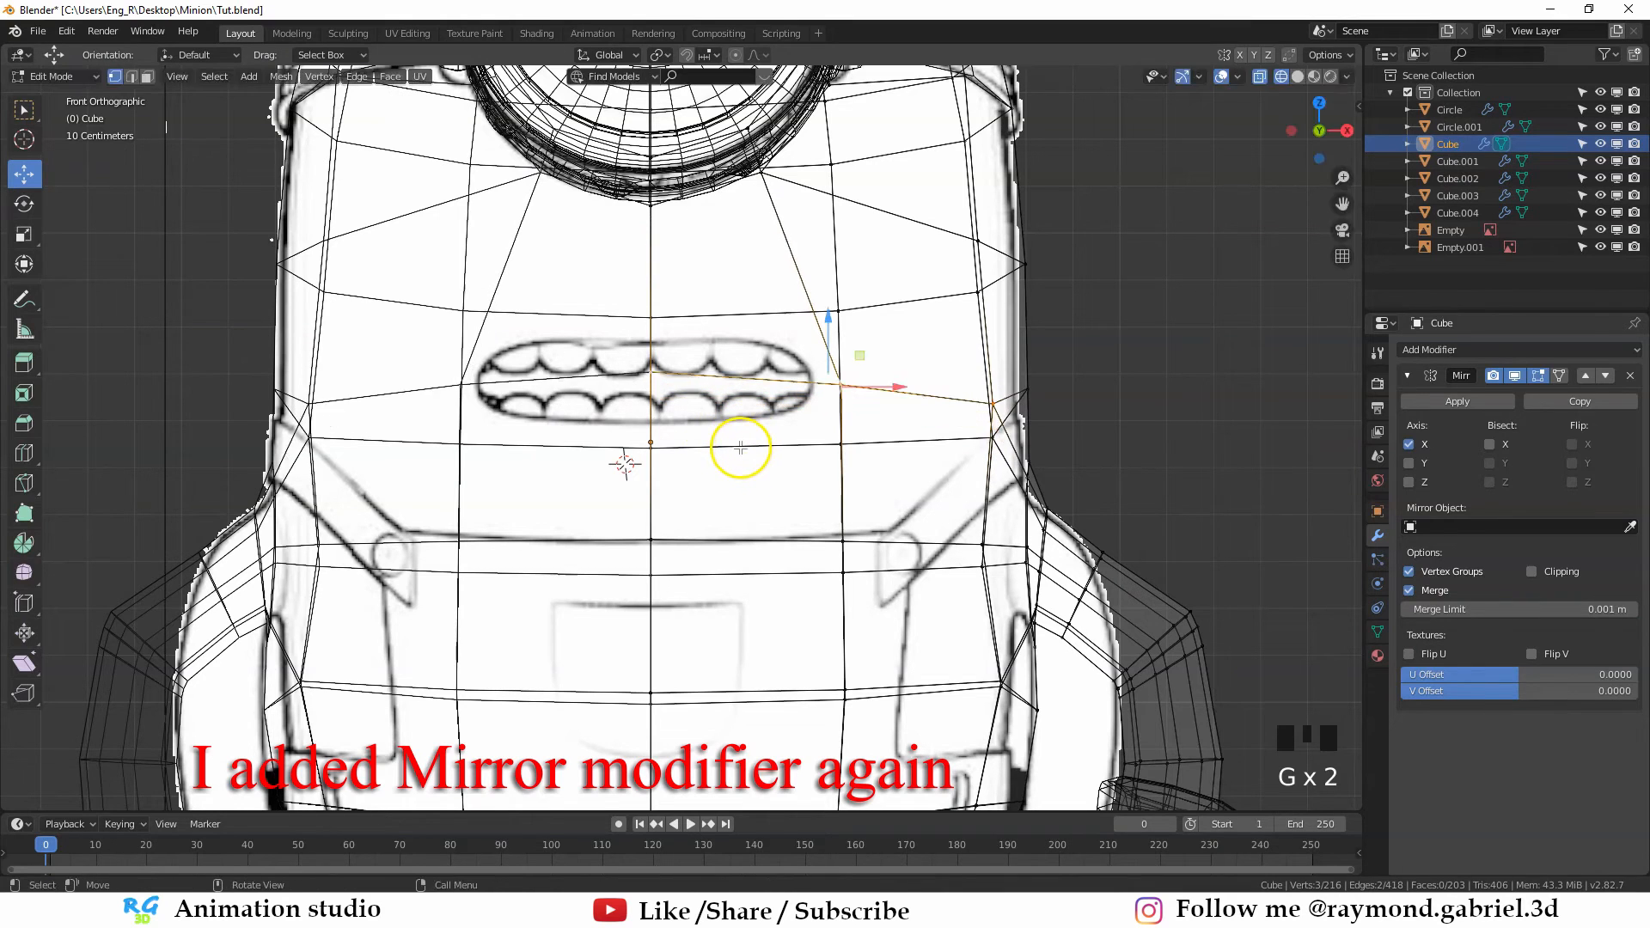
{"action": "key", "text": "g"}
{"action": "left_click", "coordinate": [725, 503]}
Slide the vertex beside the mouth's lower corner upward with a vertex slide factor of about 0.086
{"action": "left_click", "coordinate": [841, 479]}
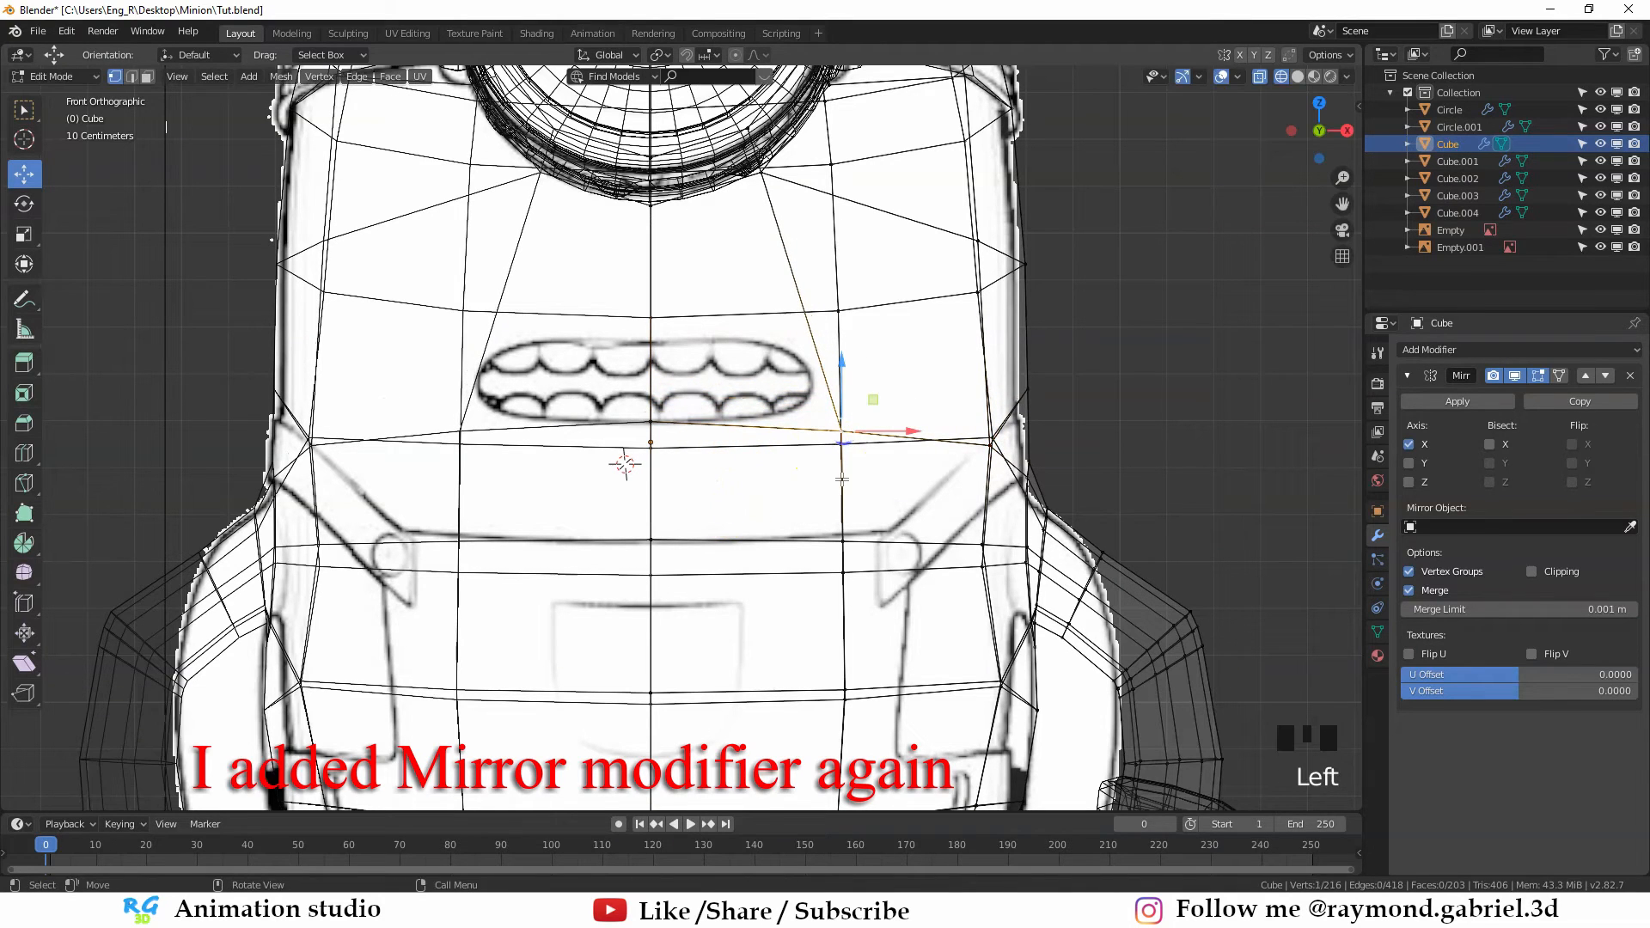
{"action": "key", "text": "g"}
{"action": "key", "text": "g"}
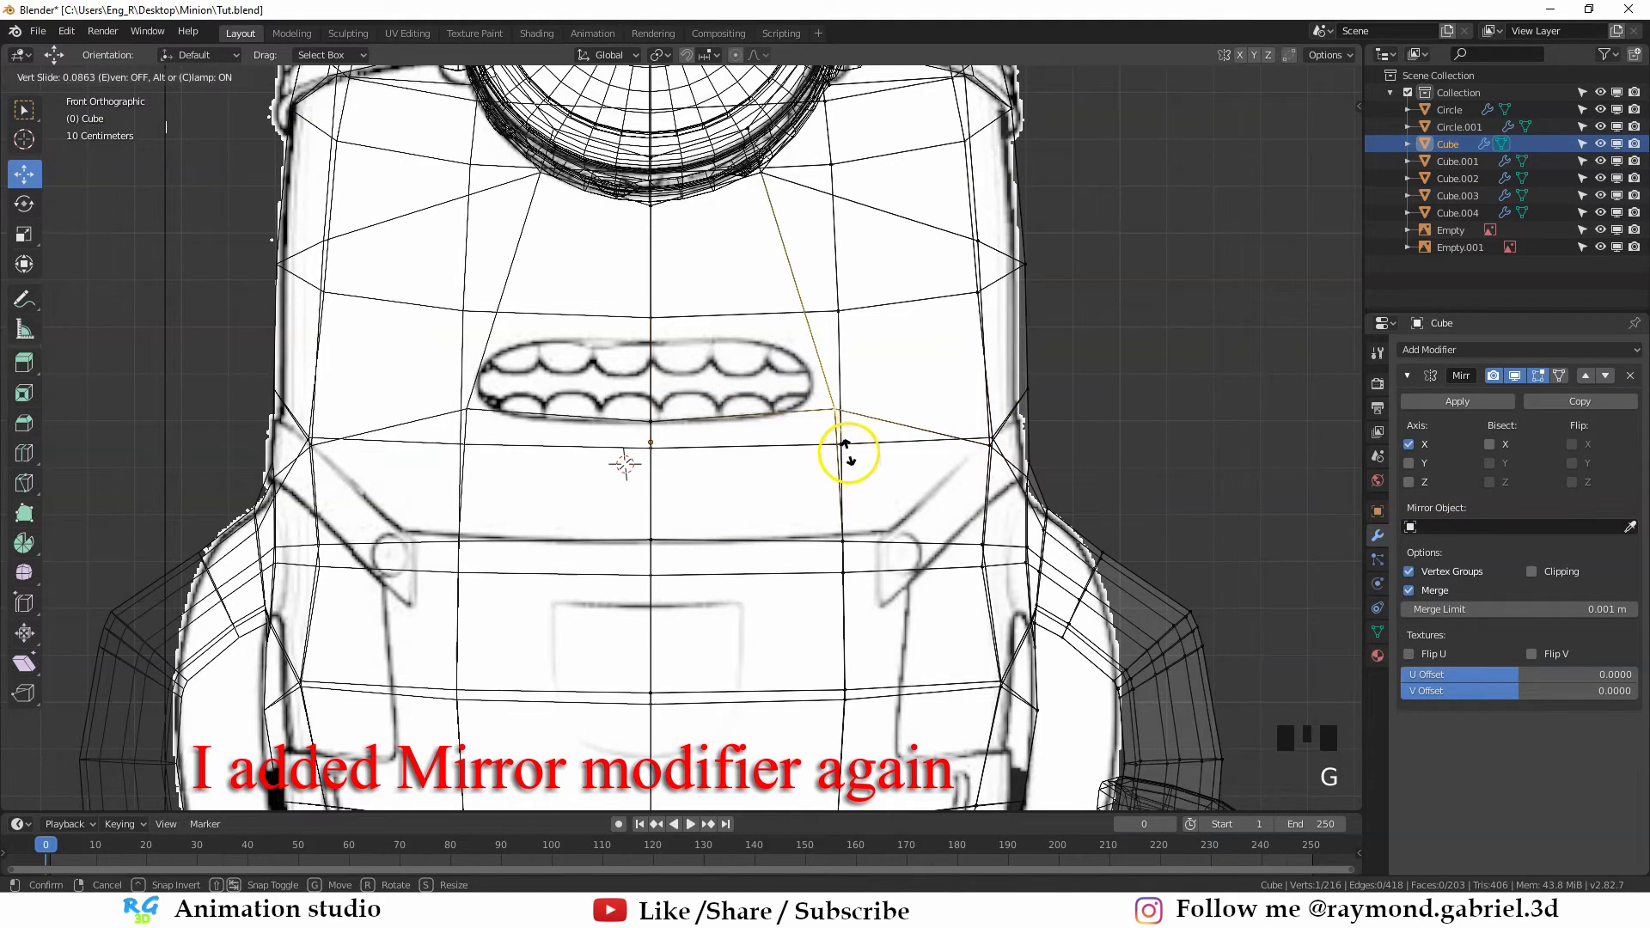
{"action": "left_click", "coordinate": [849, 453]}
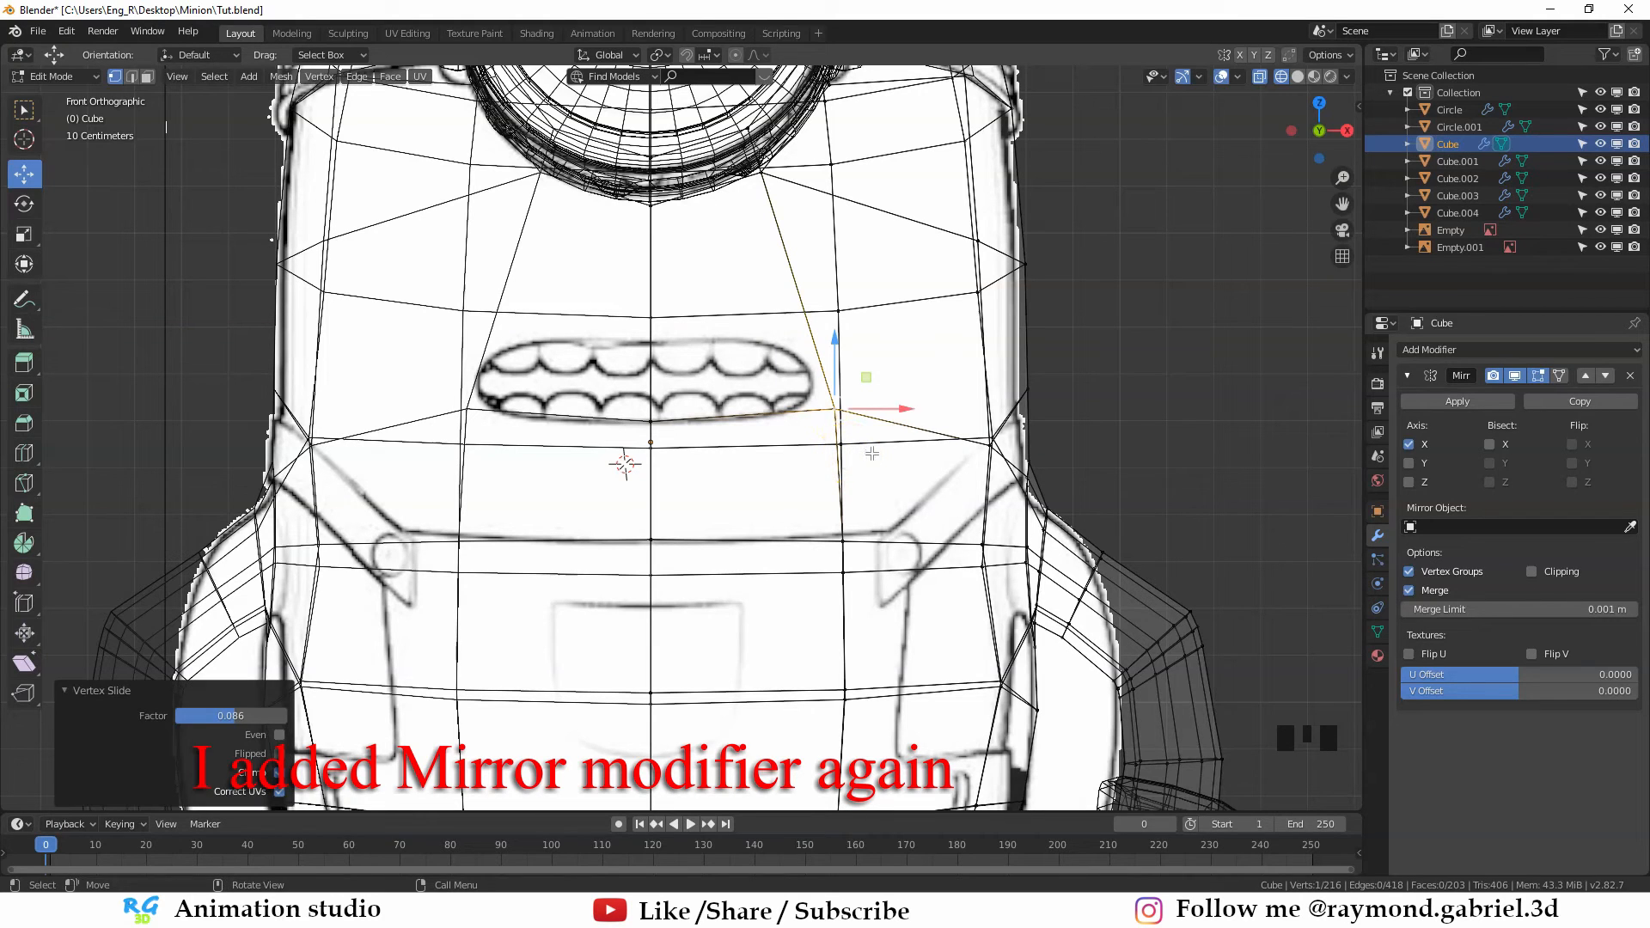
Slide the vertex beside the mouth's lower corner inward toward the mouth with a vertex slide factor of about 0.081
{"action": "key", "text": "g"}
{"action": "key", "text": "g"}
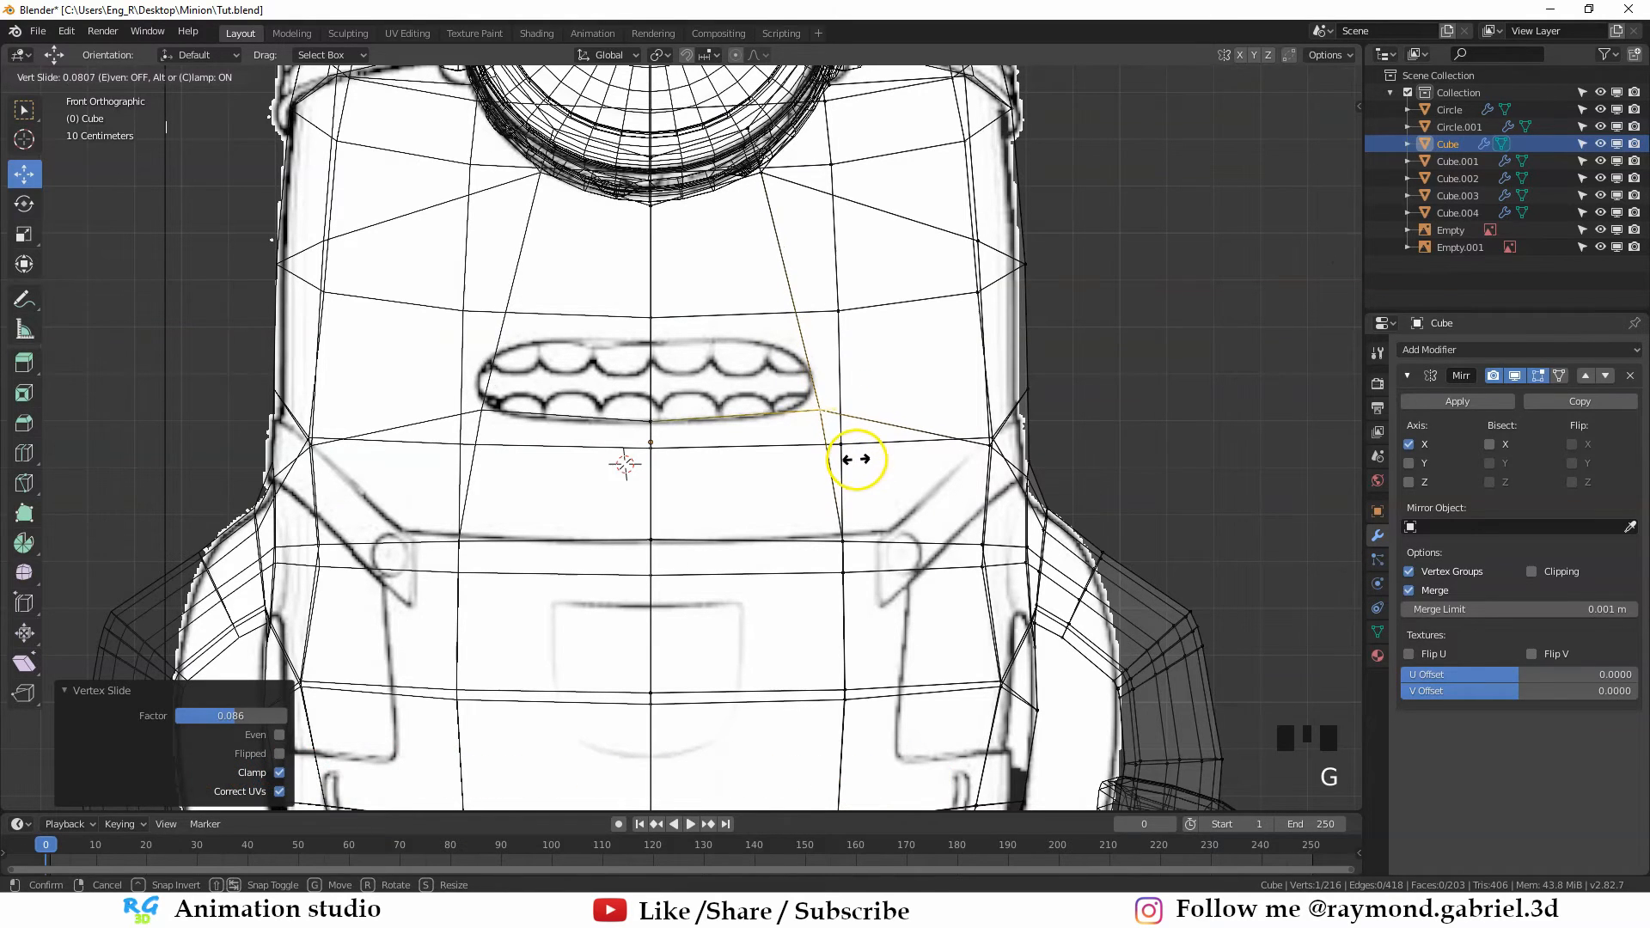
{"action": "left_click", "coordinate": [856, 459]}
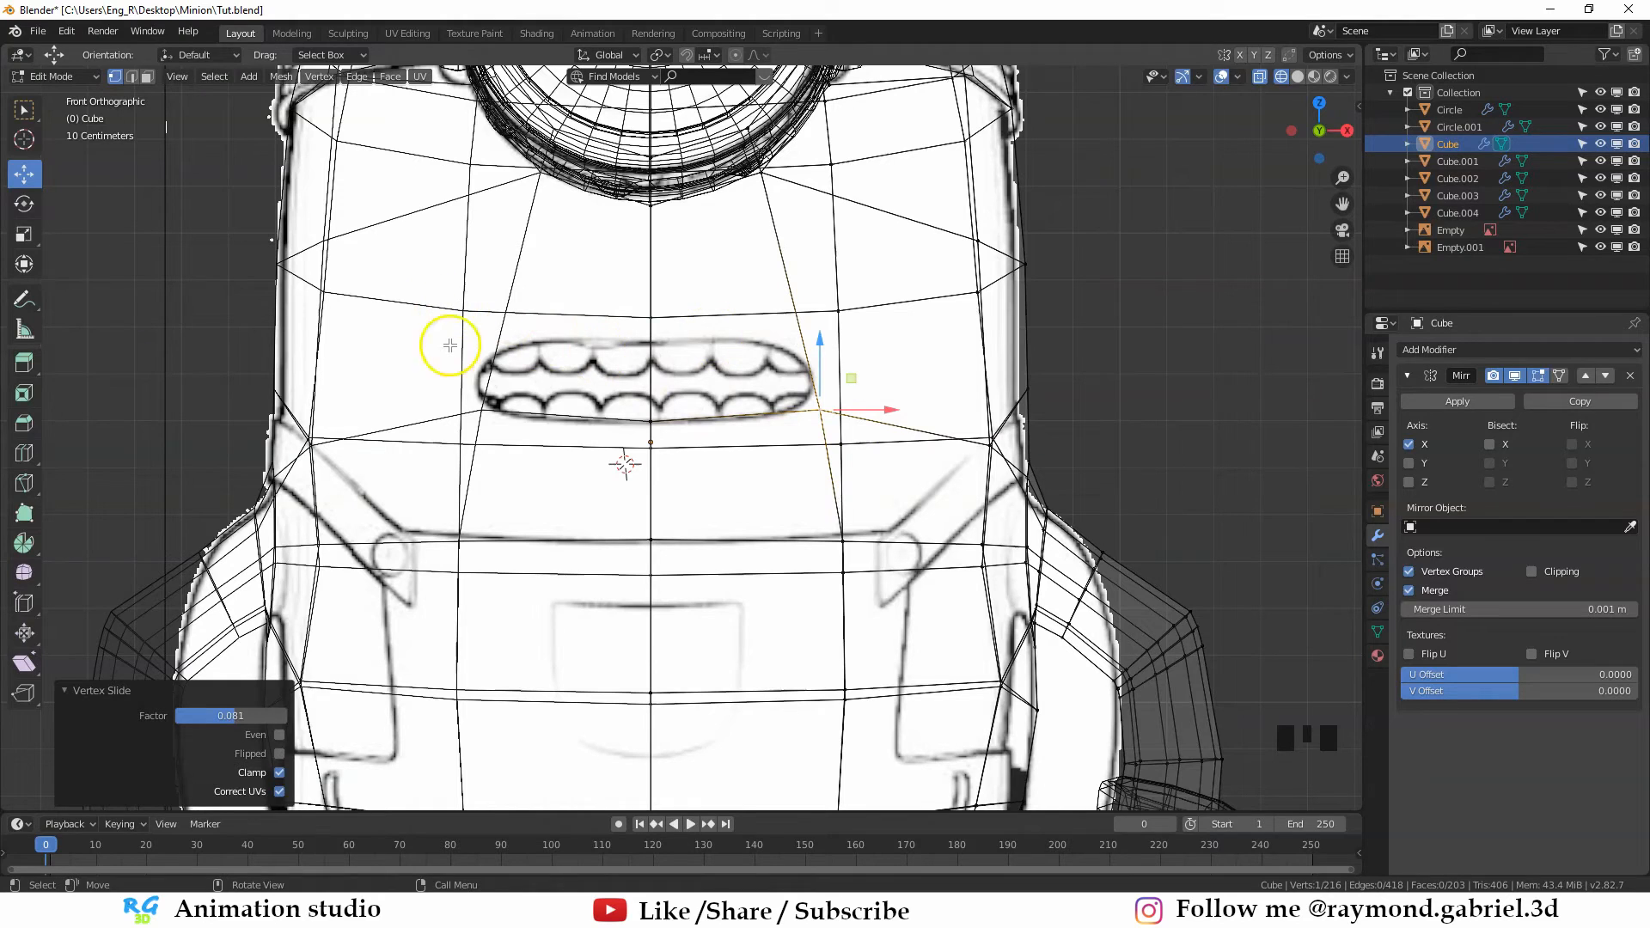
Add a horizontal loop cut across the mouth and slide it up to the mouth's upper outline
{"action": "key", "text": "ctrl+r"}
{"action": "left_click", "coordinate": [651, 365]}
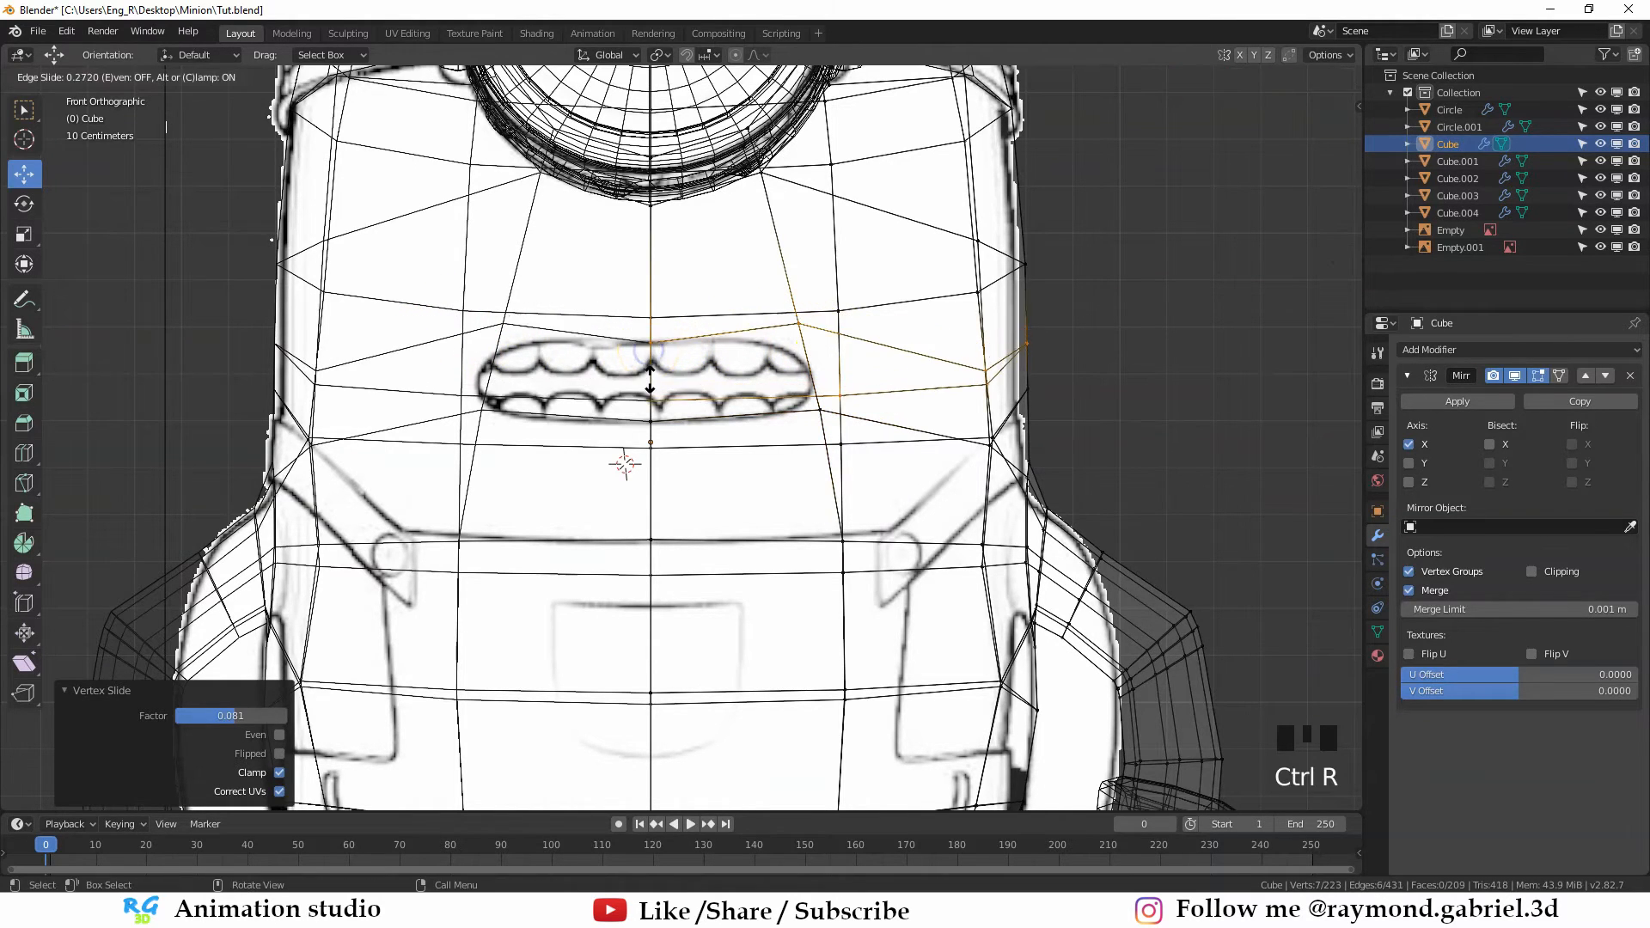
{"action": "left_click", "coordinate": [652, 378]}
Slide the new loop's vertex near the mouth's upper corner down along its vertical edge to the drawn outline
{"action": "left_click", "coordinate": [791, 326]}
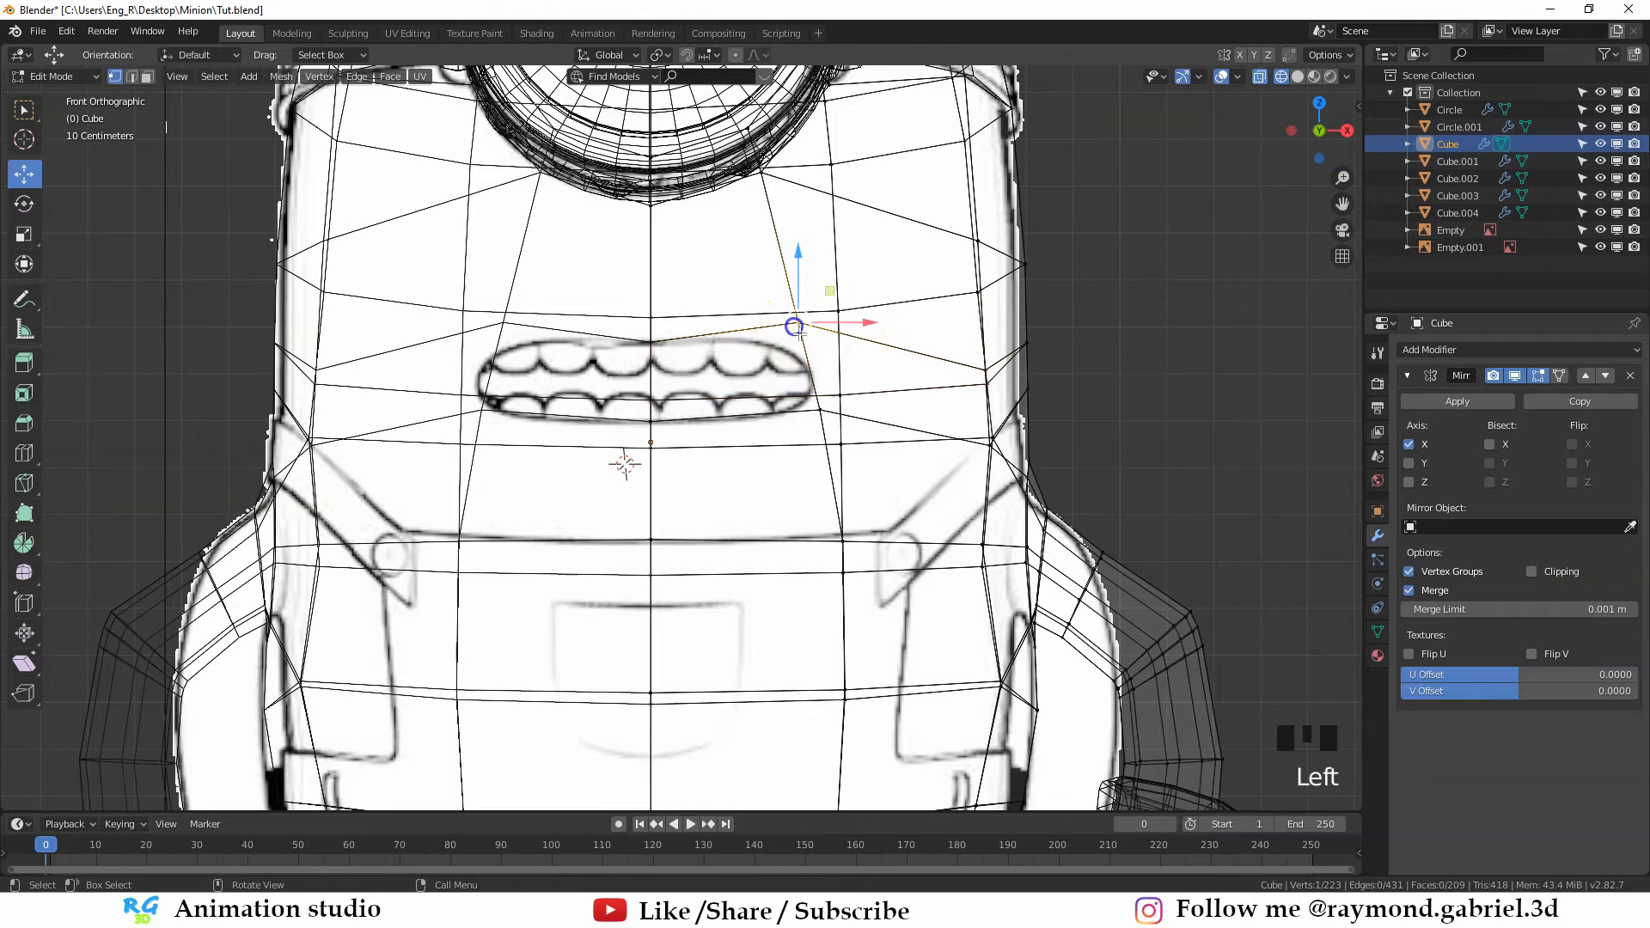
{"action": "key", "text": "g"}
{"action": "key", "text": "g"}
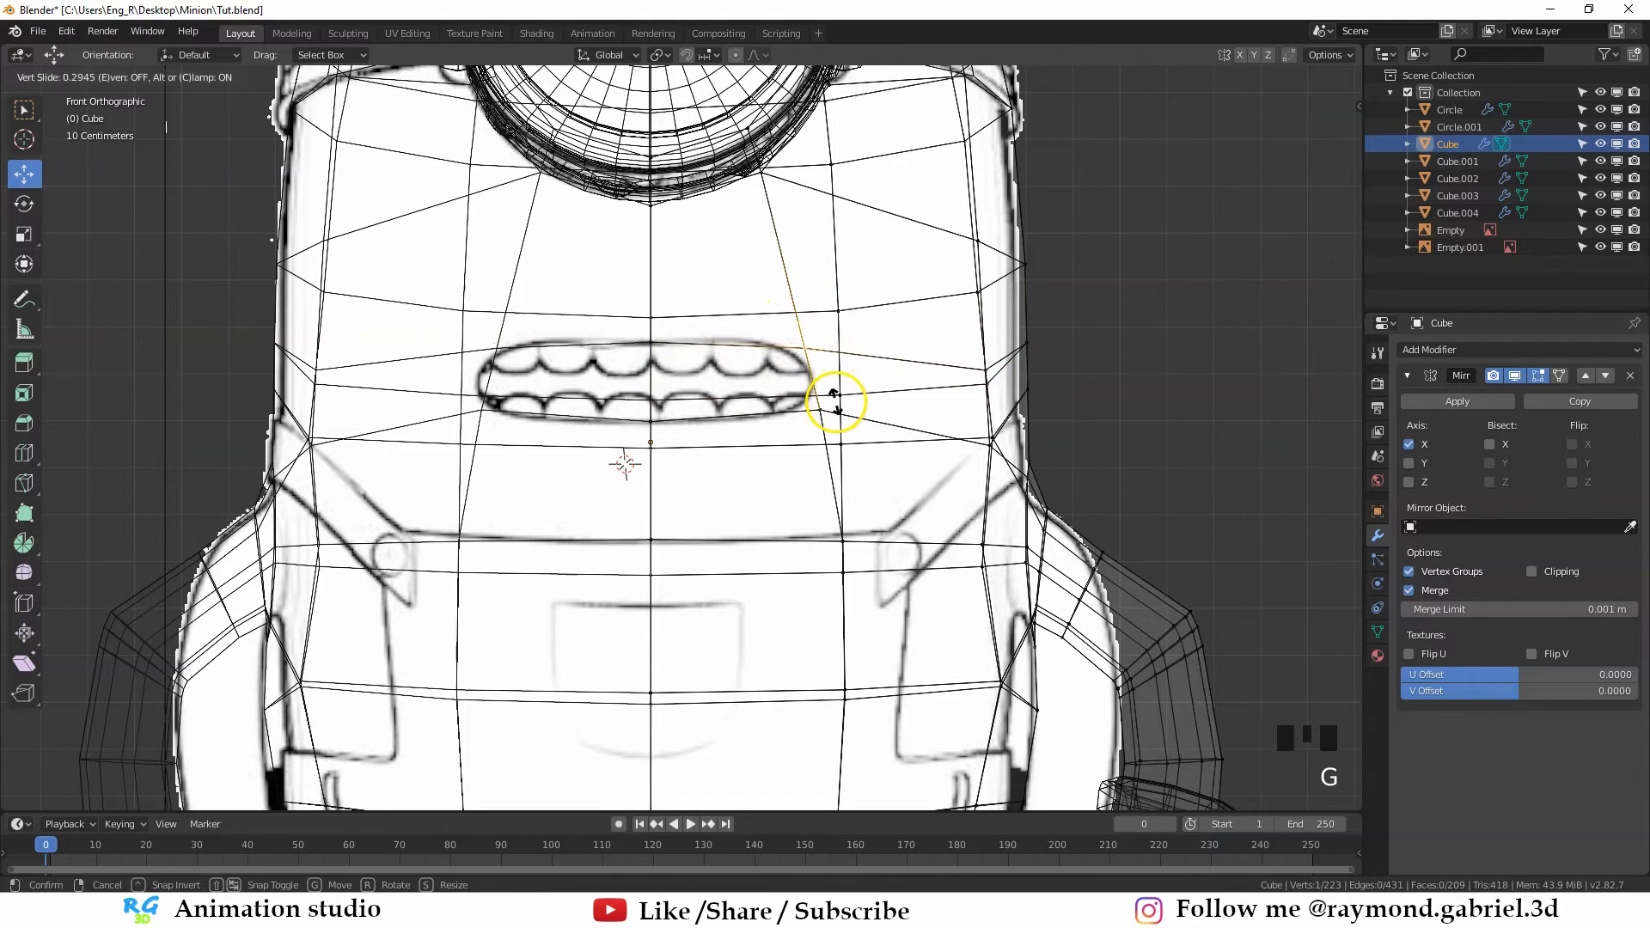
{"action": "left_click", "coordinate": [833, 397]}
Slide the vertex at the mouth's lower corner further inward with a vertex slide factor of about 0.058
{"action": "left_click", "coordinate": [814, 404]}
{"action": "key", "text": "g"}
{"action": "key", "text": "g"}
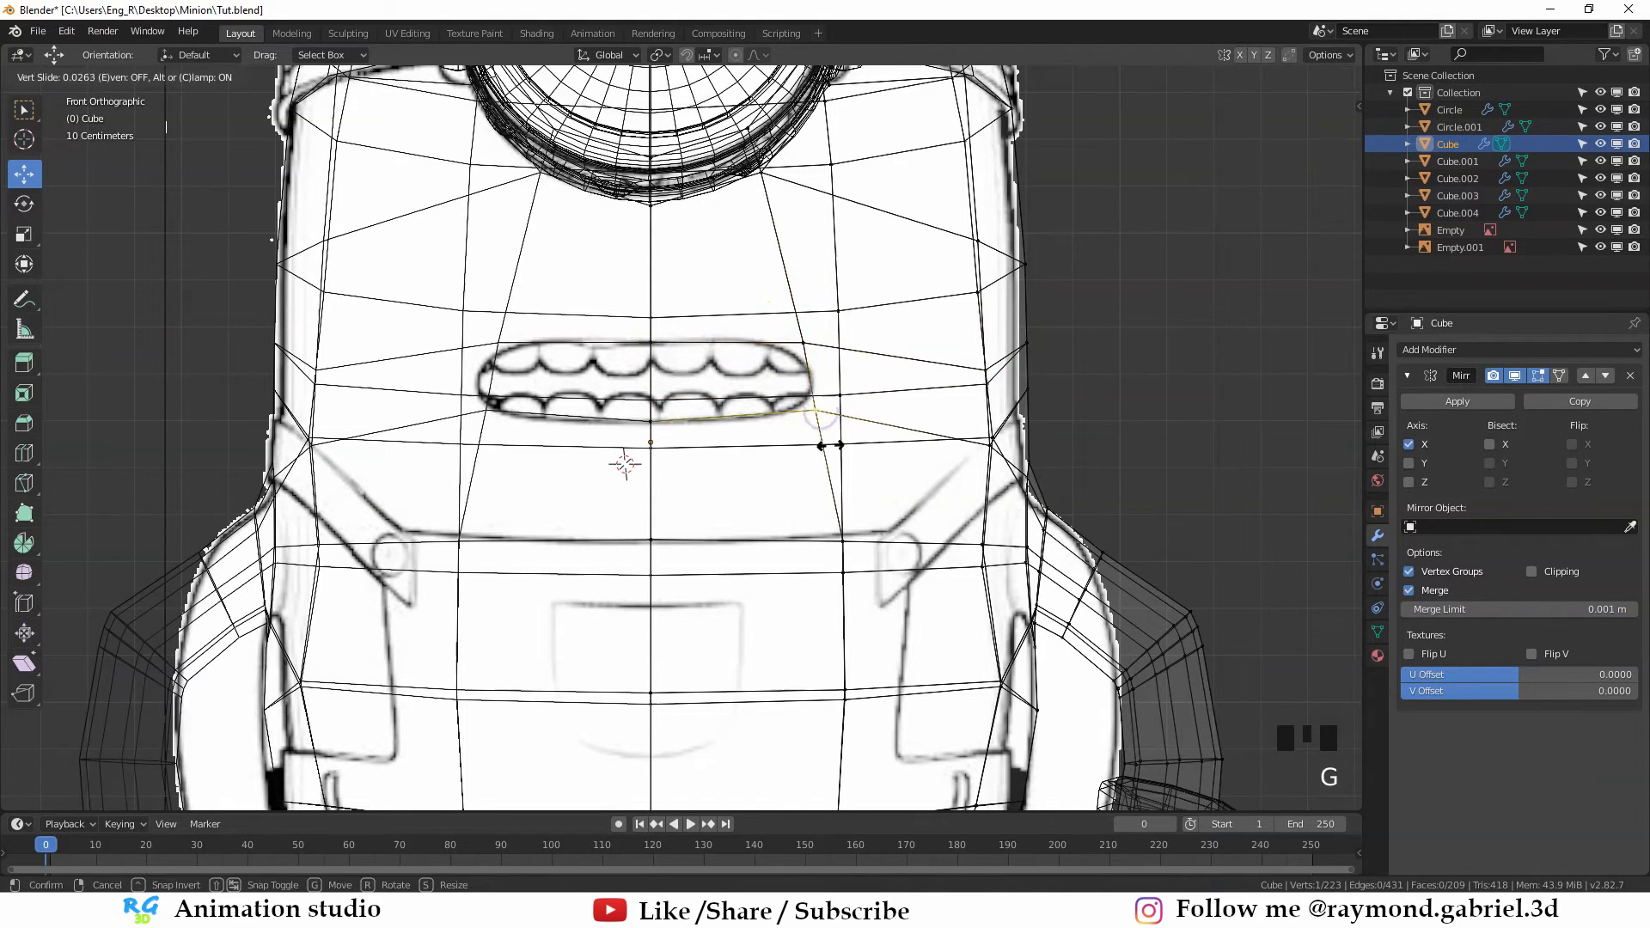
{"action": "left_click", "coordinate": [825, 447]}
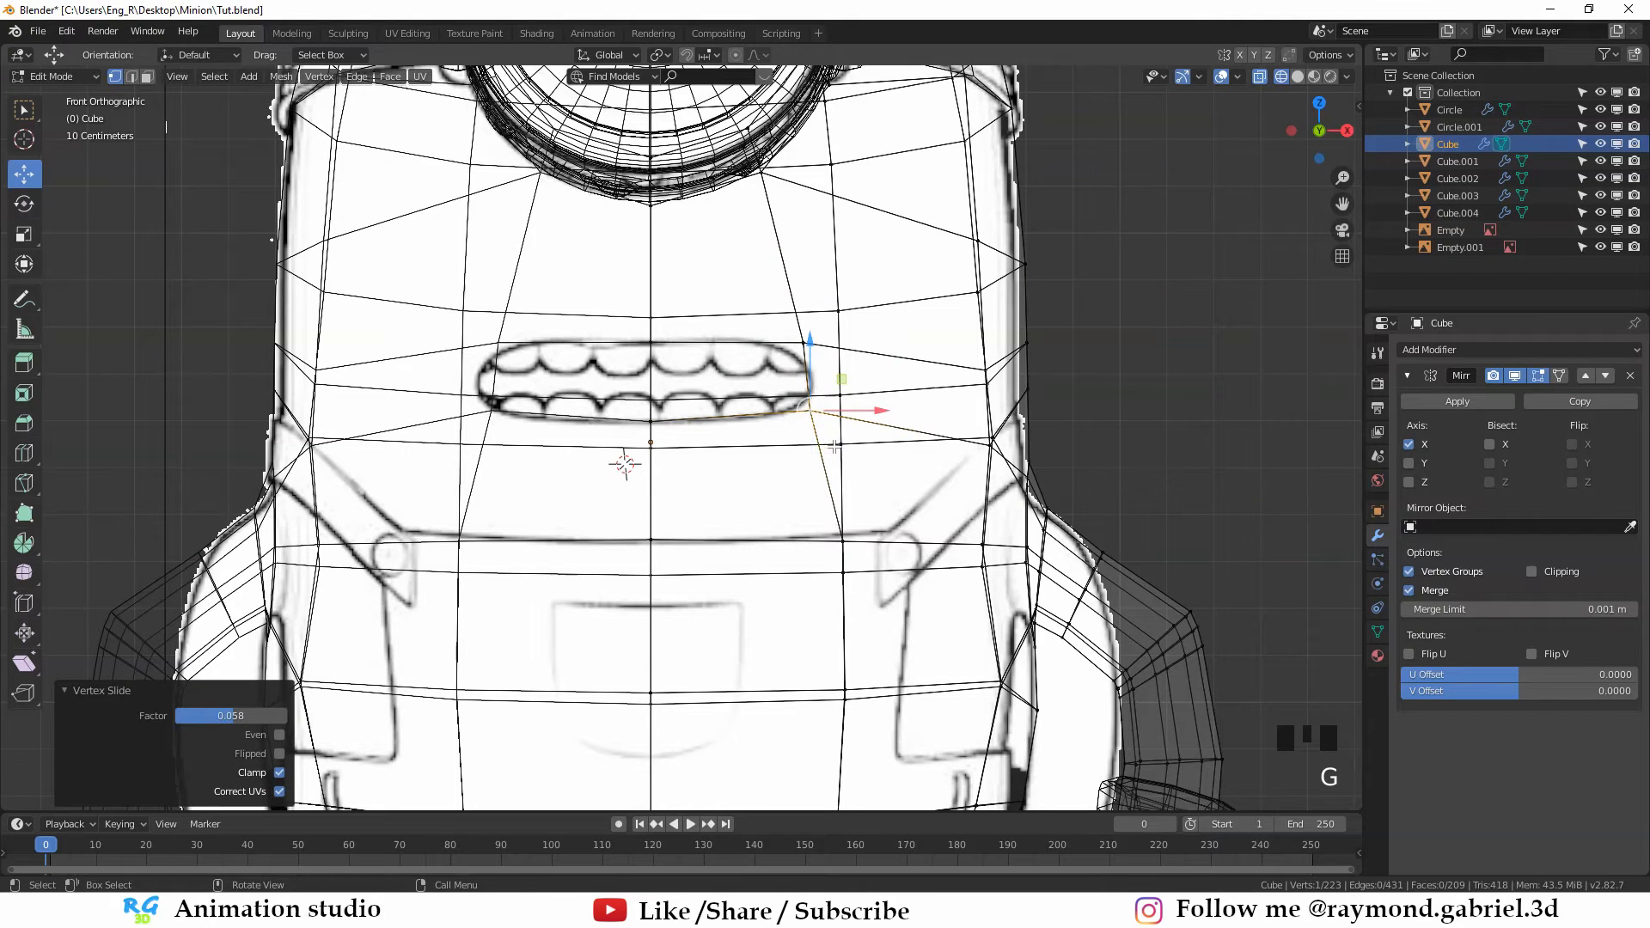
Apply the body's Mirror modifier in Object Mode and return to Edit Mode with face selection in solid display
{"action": "key", "text": "Tab"}
{"action": "left_click", "coordinate": [1458, 402]}
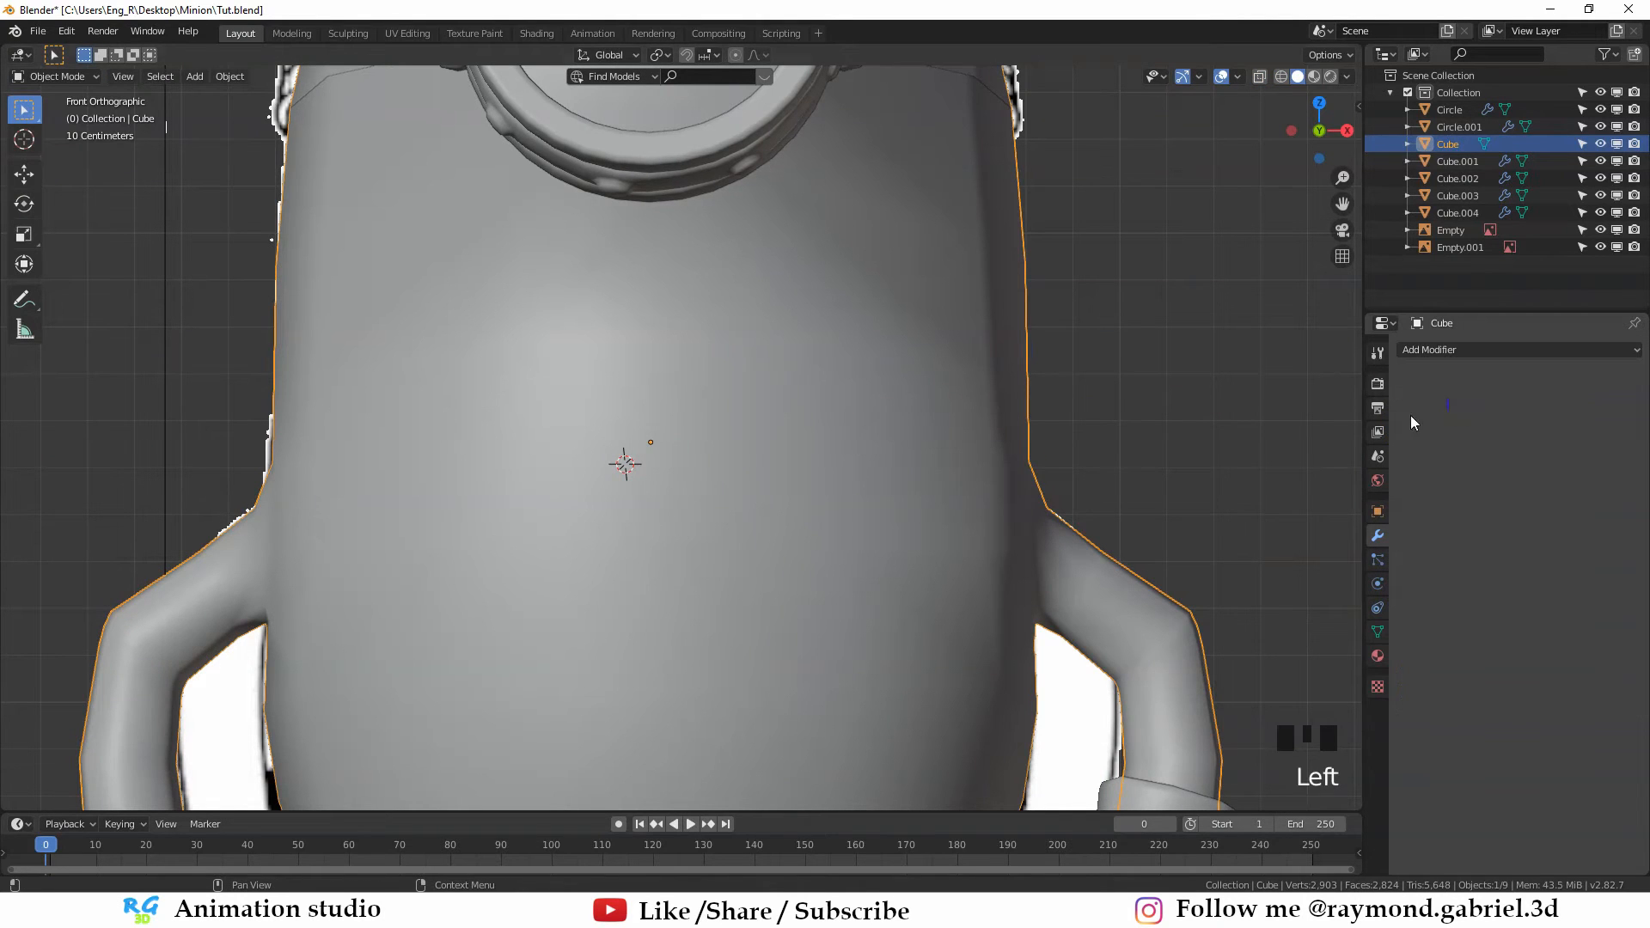
{"action": "key", "text": "Tab"}
{"action": "key", "text": "3"}
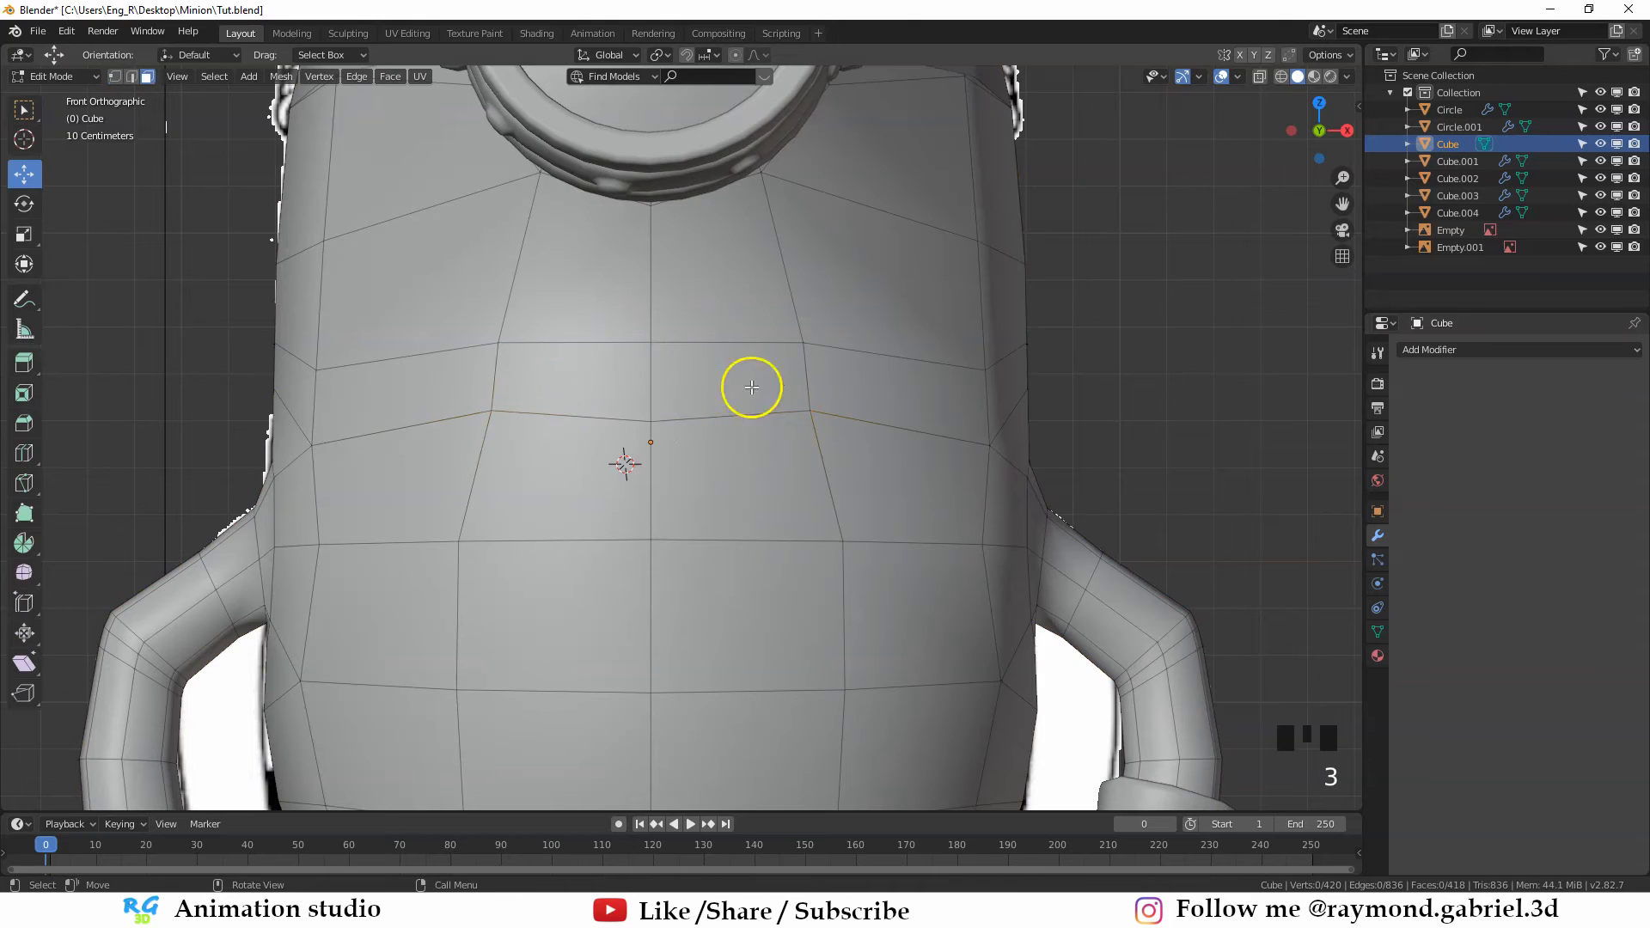
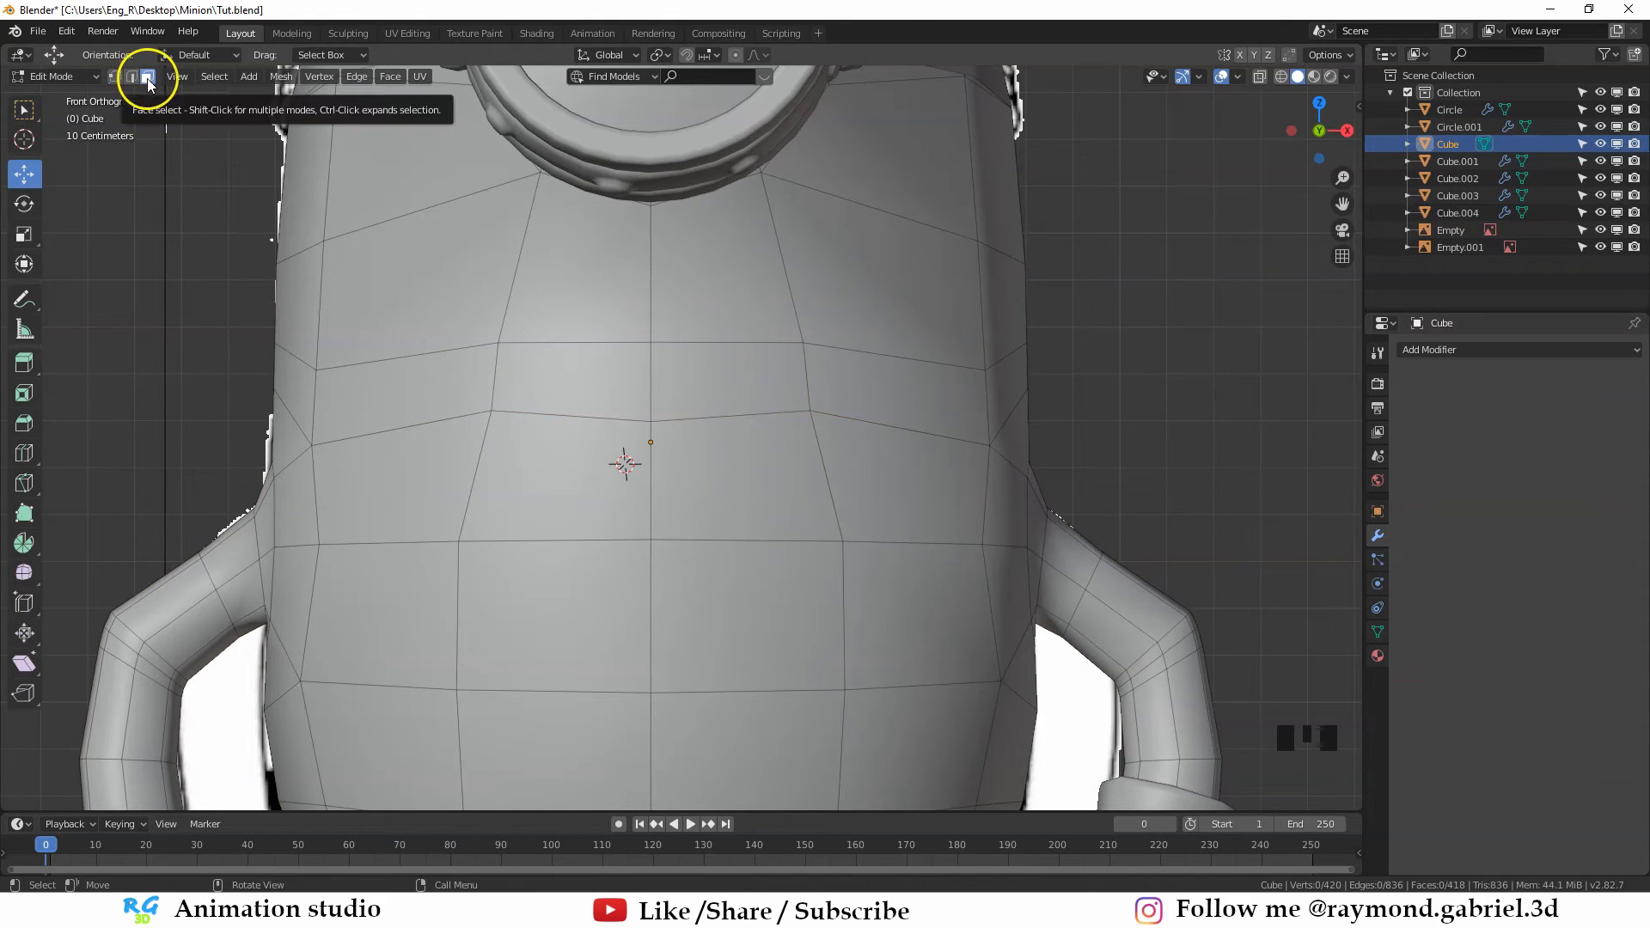
Select the two faces covering the mouth and extrude them about 0.062 m inward along their normal
{"action": "left_click", "coordinate": [594, 392]}
{"action": "left_click", "coordinate": [730, 387], "text": "shift"}
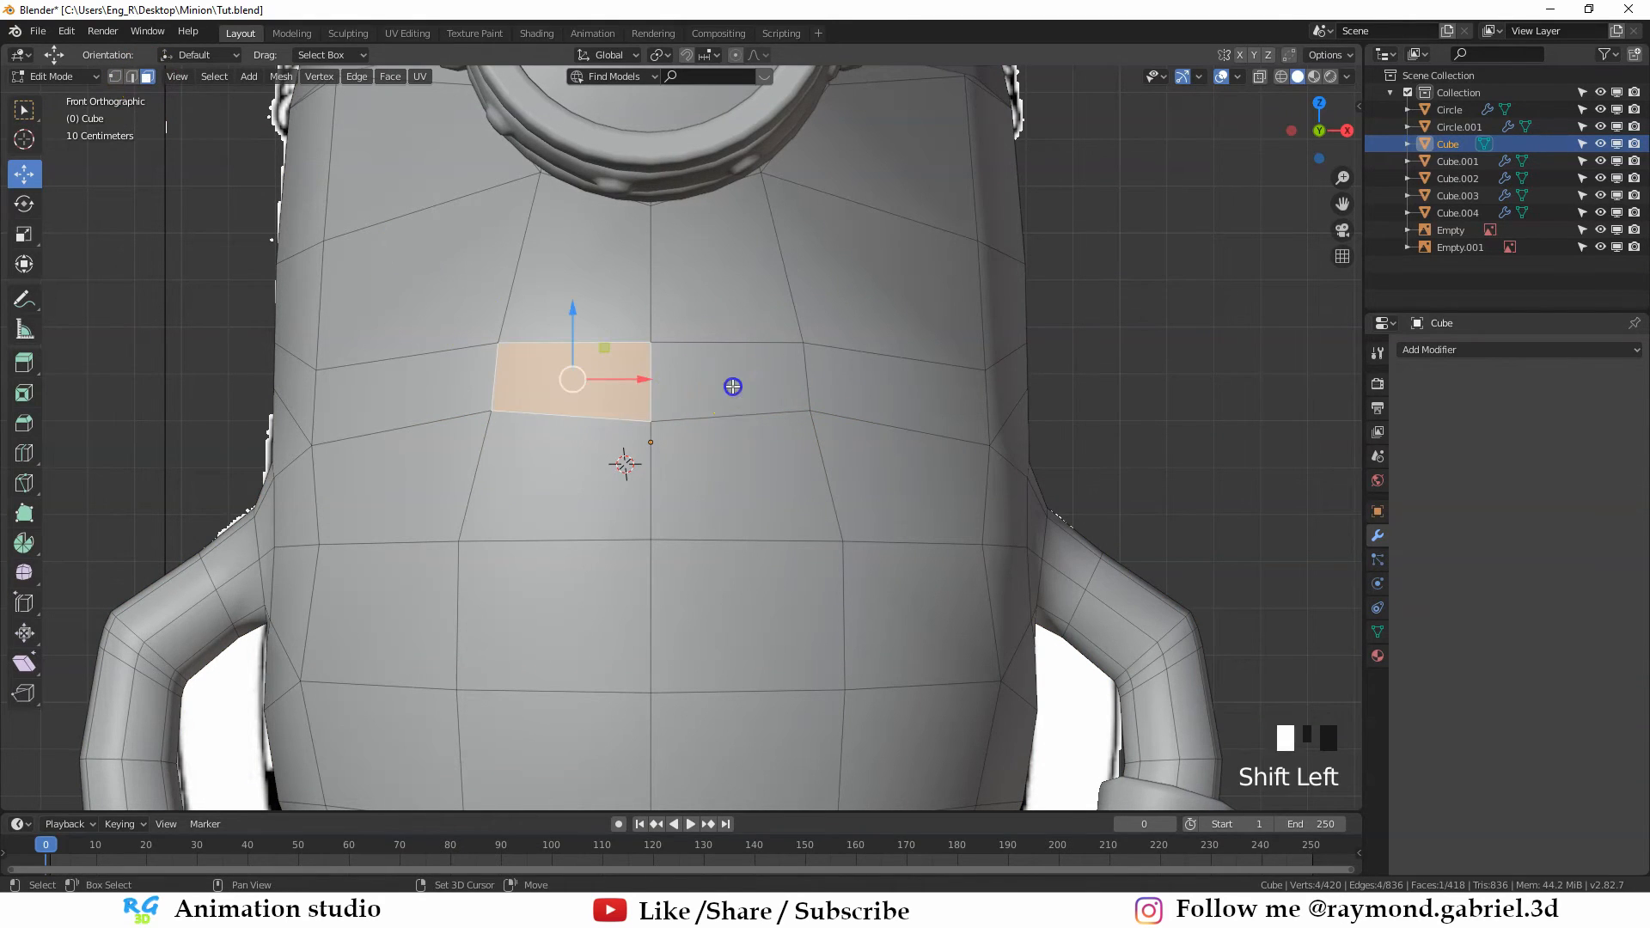
{"action": "key", "text": "z"}
{"action": "key", "text": "z"}
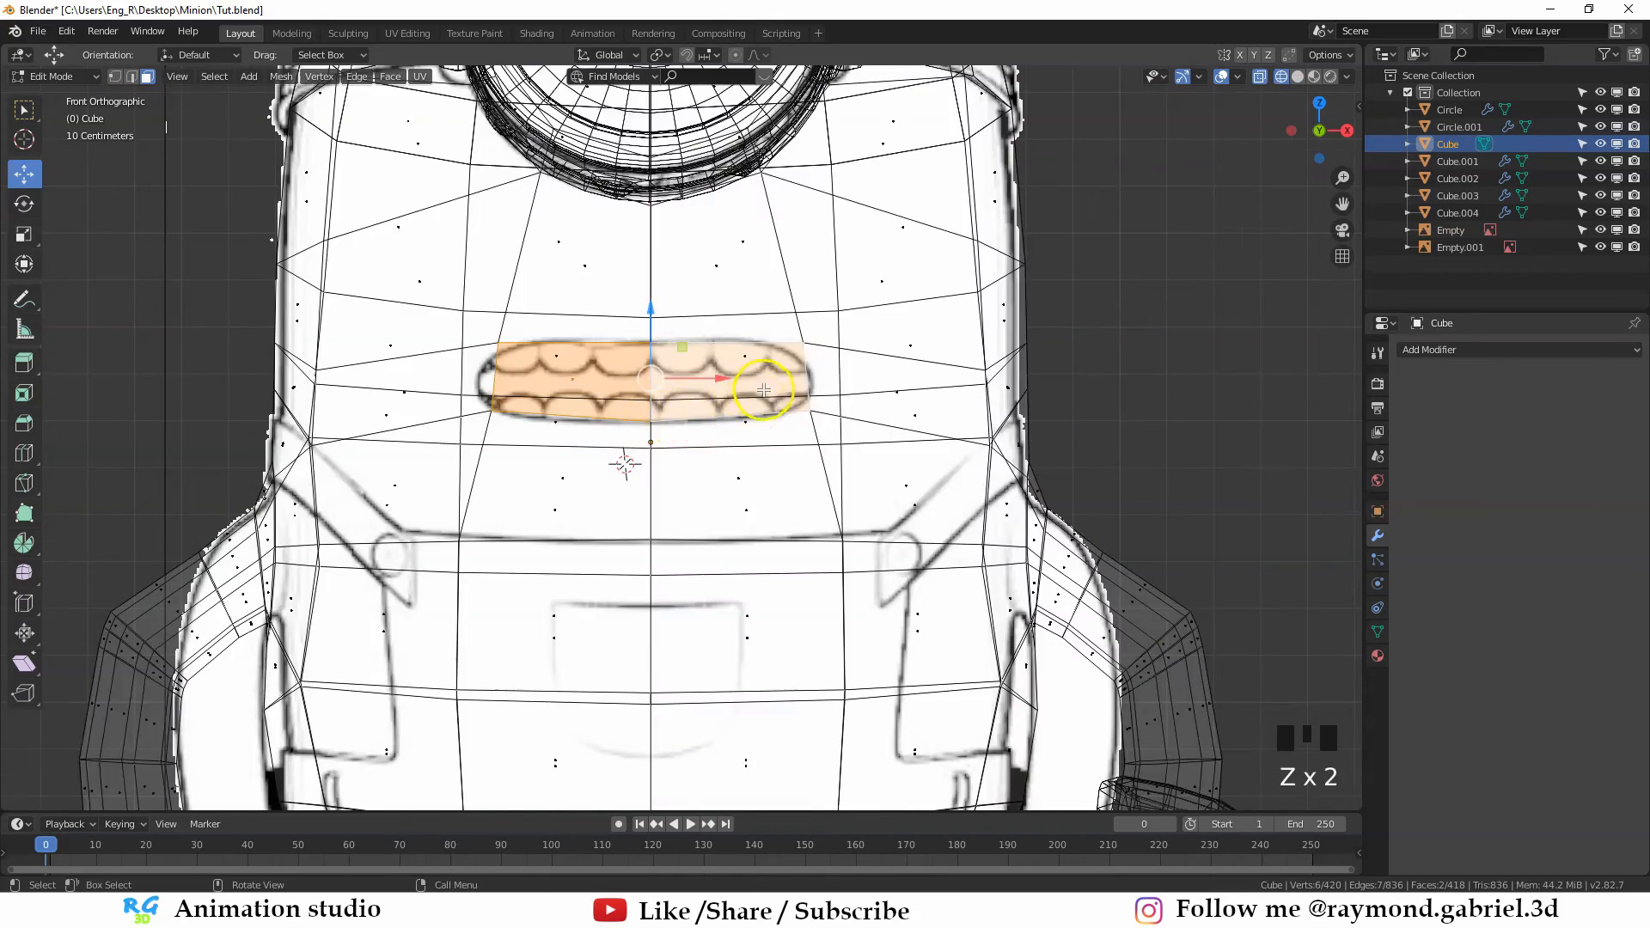
{"action": "middle_click_drag", "start_coordinate": [763, 389], "coordinate": [403, 350]}
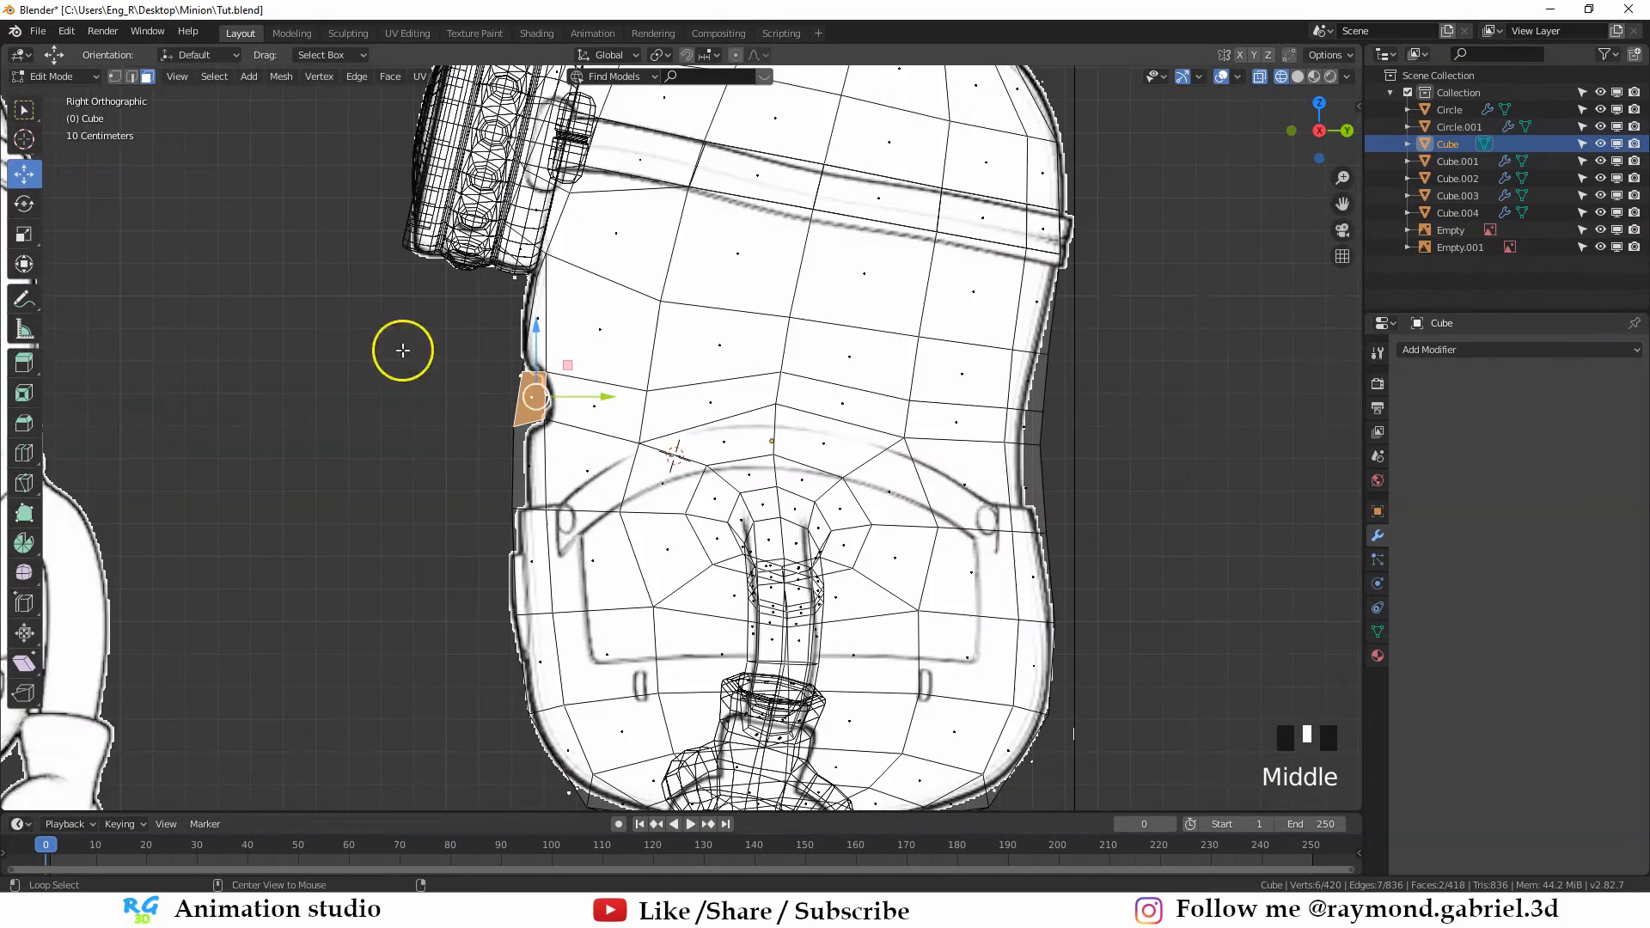
{"action": "scroll", "coordinate": [545, 442], "scroll_direction": "up", "scroll_amount": 2}
{"action": "key", "text": "e"}
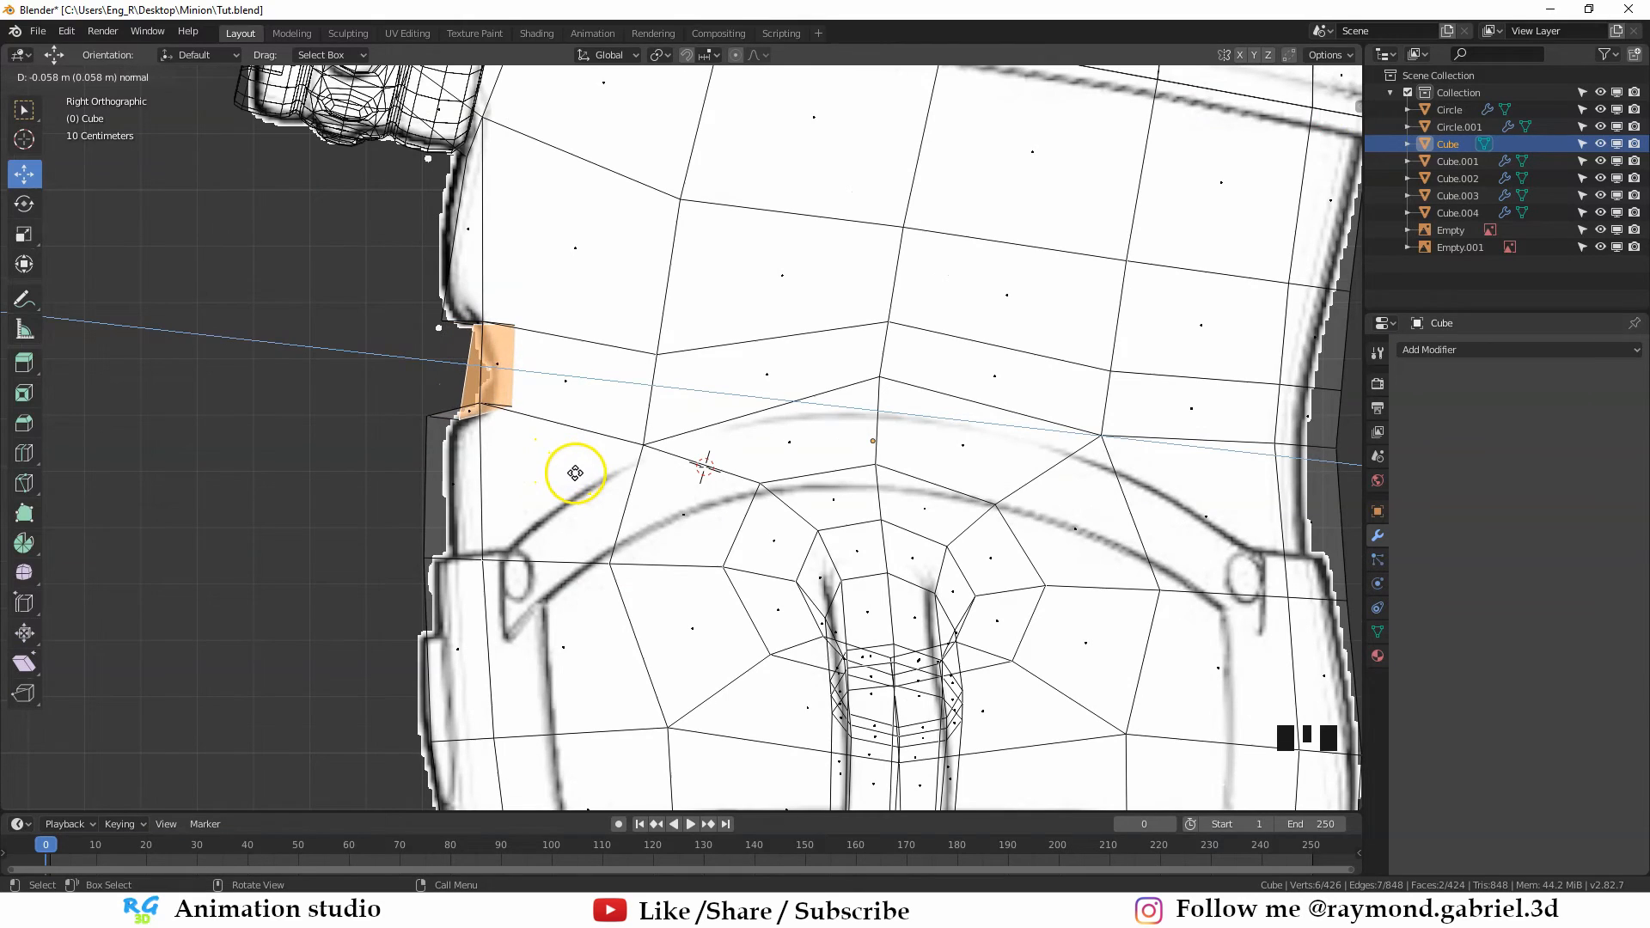
{"action": "left_click", "coordinate": [576, 476]}
Delete the two extruded faces at the back of the mouth recess to leave it open
{"action": "middle_click_drag", "start_coordinate": [471, 405], "coordinate": [671, 464]}
{"action": "key", "text": "x"}
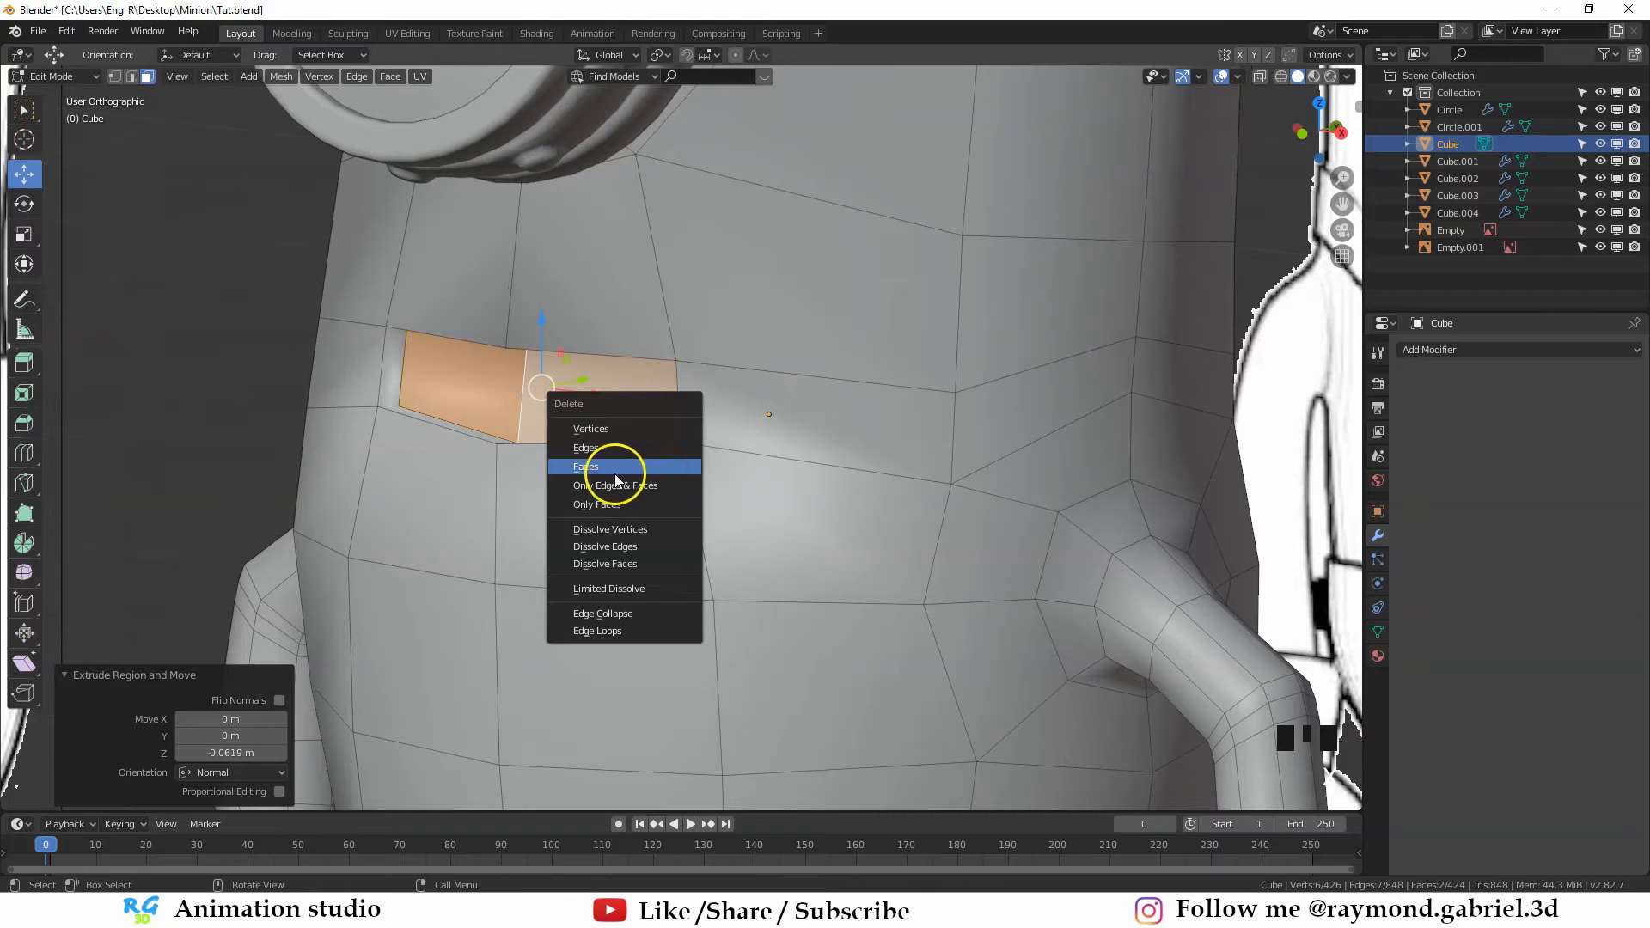
{"action": "left_click", "coordinate": [611, 471]}
Select the inner edge loop of the mouth opening with vertex selection and extrude it in place
{"action": "key", "text": "1"}
{"action": "middle_click_drag", "start_coordinate": [537, 479], "coordinate": [568, 516]}
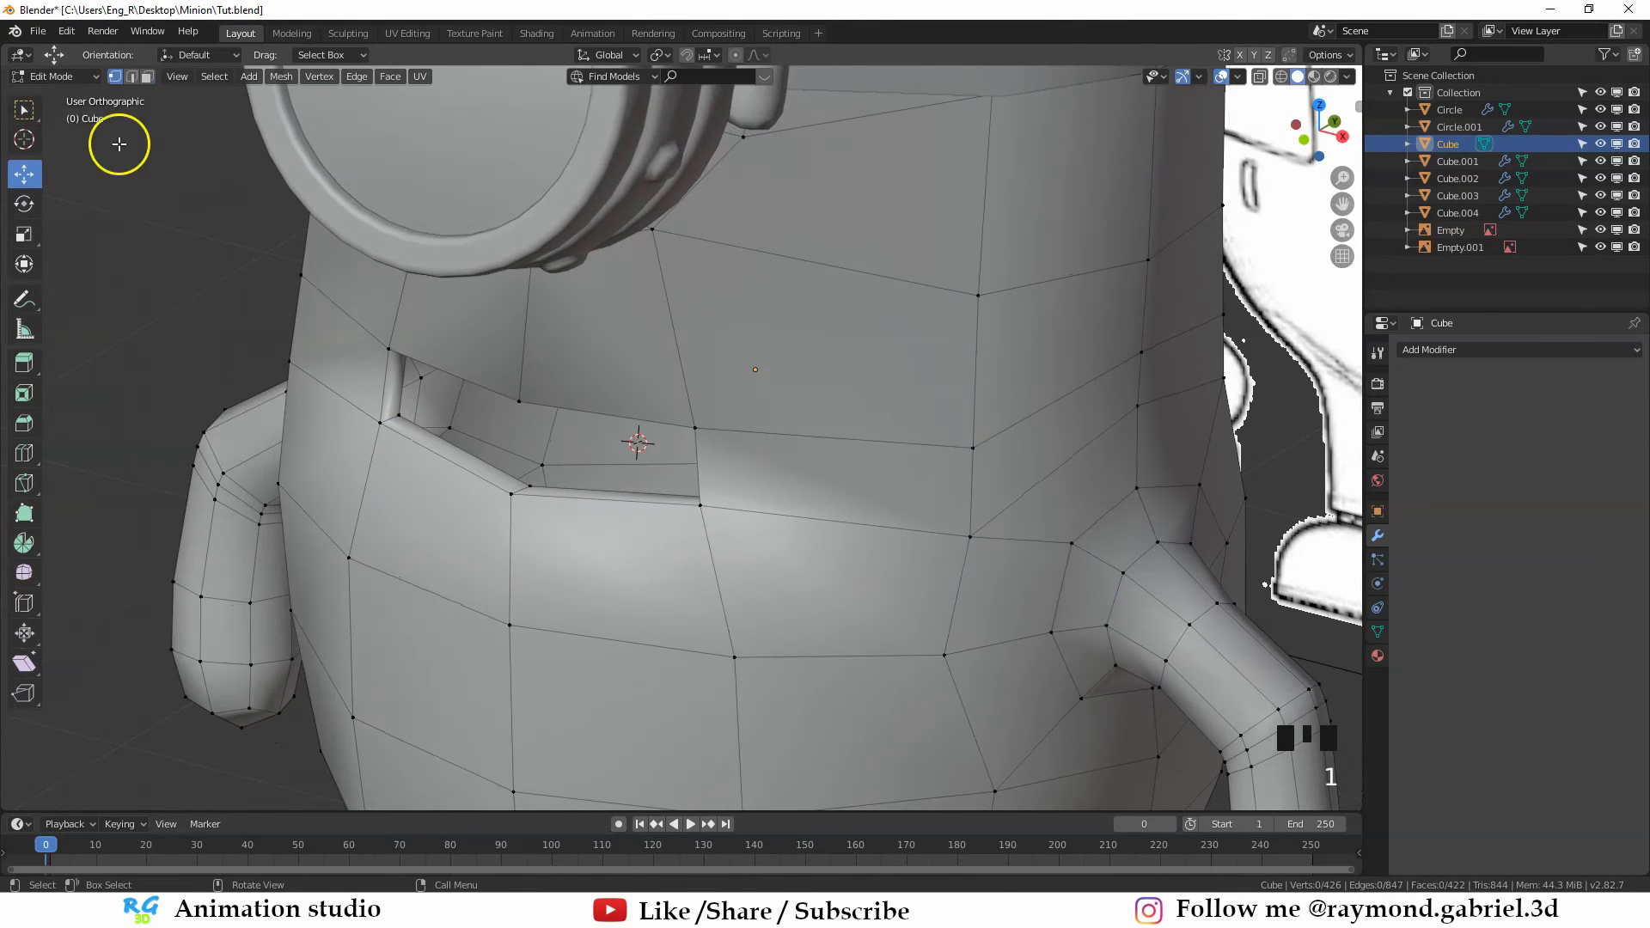
{"action": "left_click", "coordinate": [492, 476], "text": "alt"}
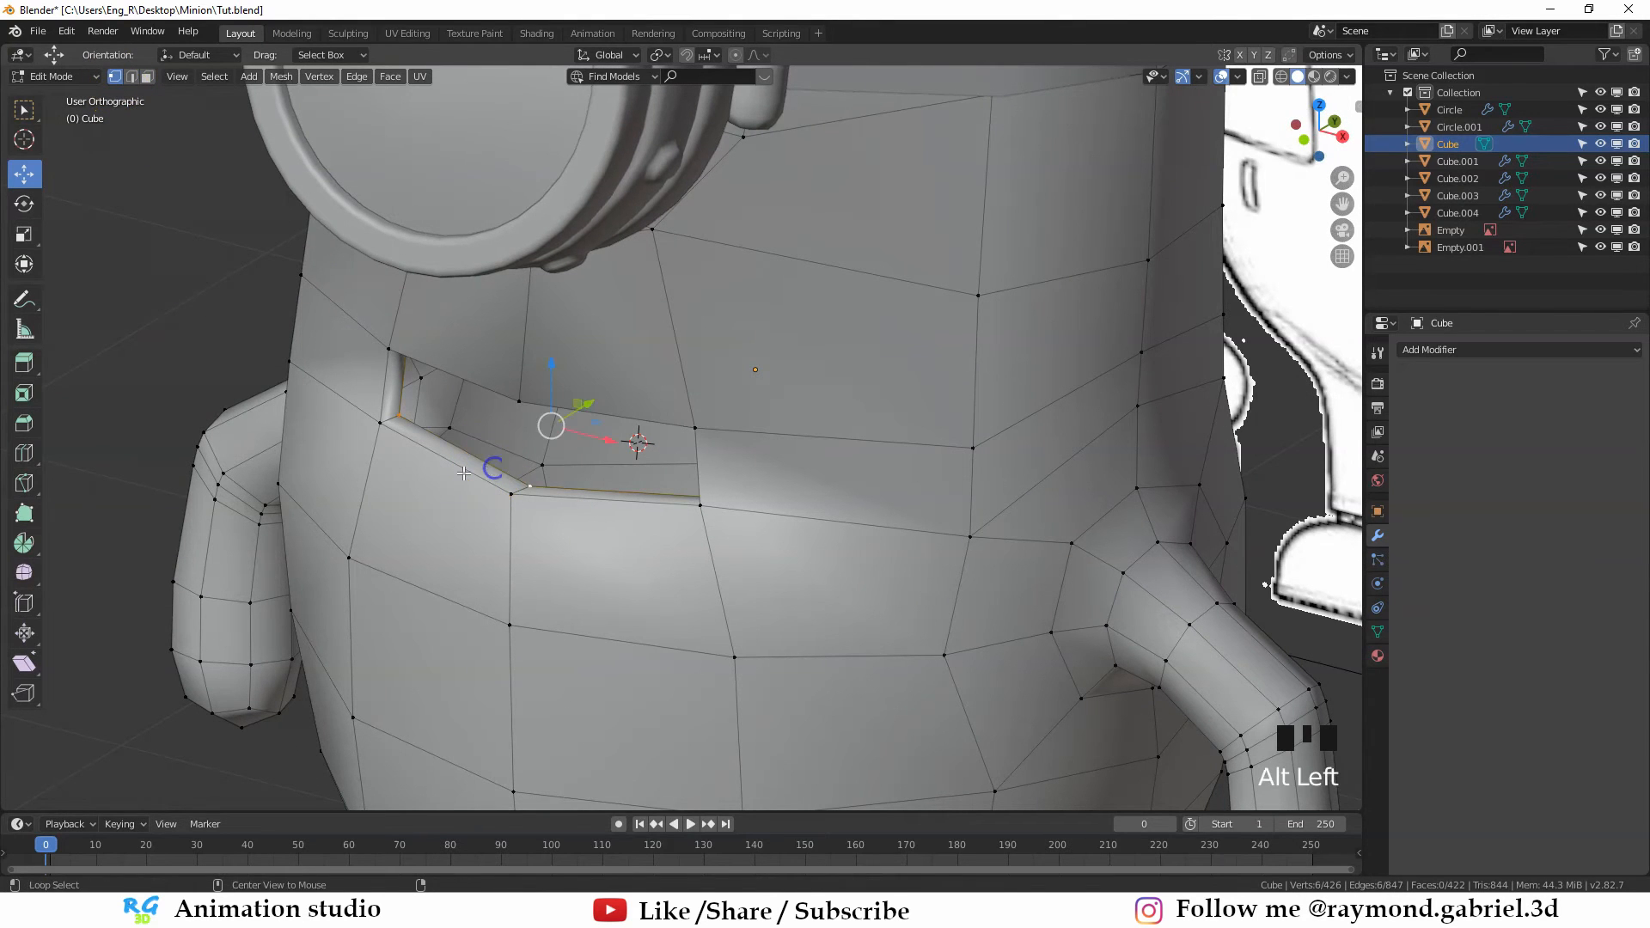
{"action": "middle_click_drag", "start_coordinate": [493, 476], "coordinate": [838, 462]}
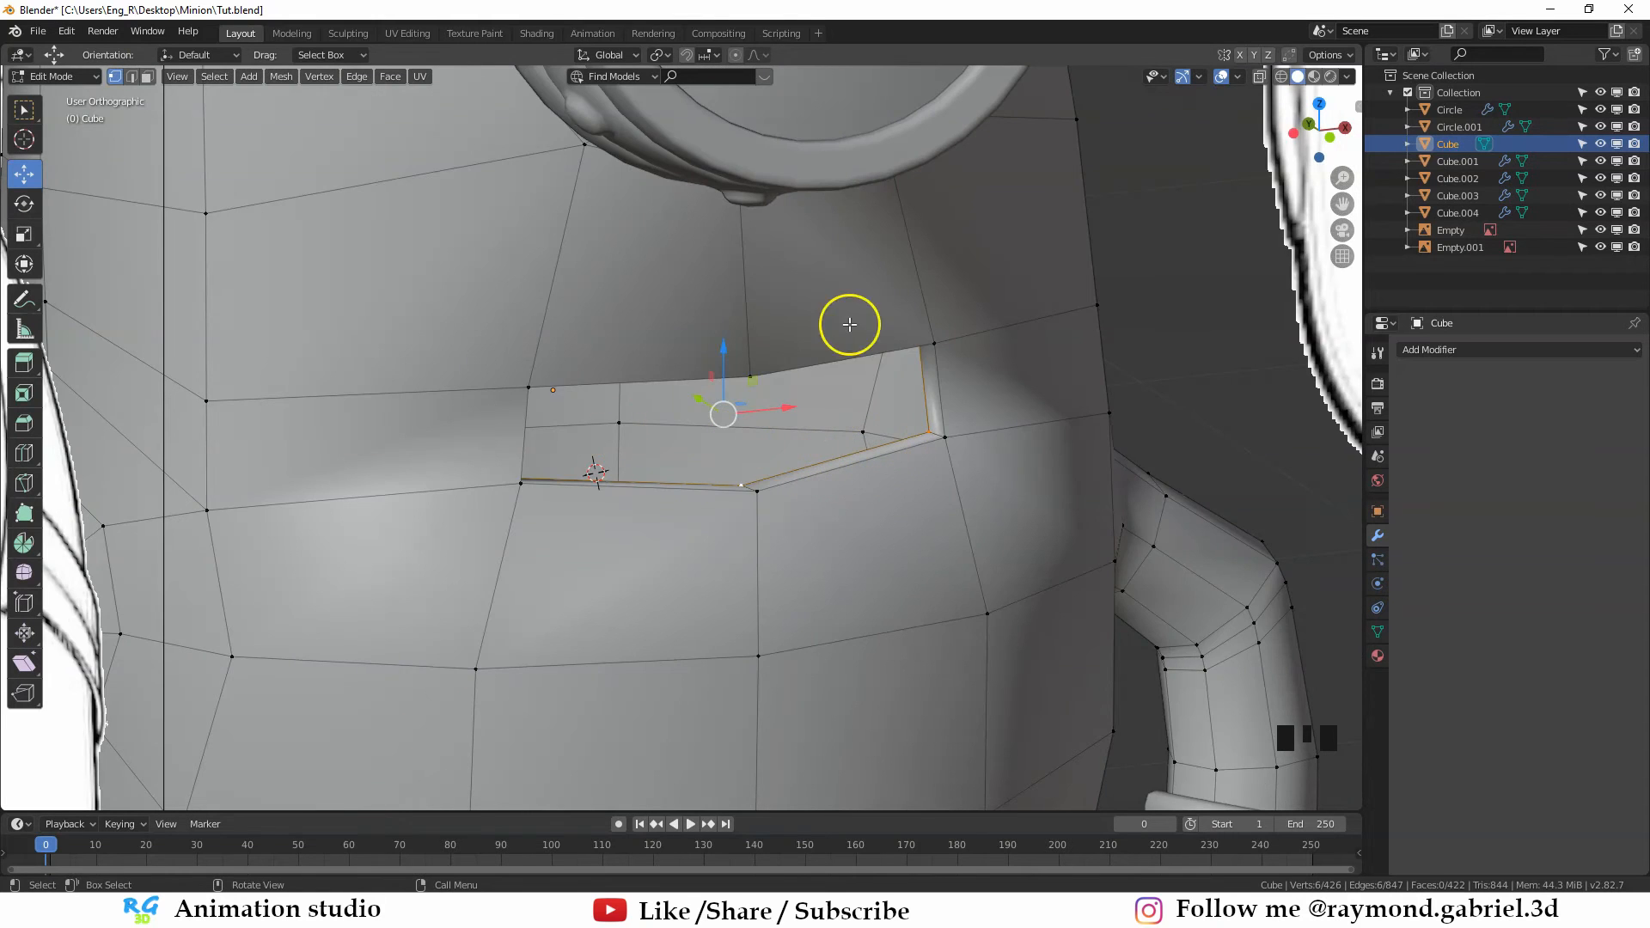
{"action": "middle_click_drag", "start_coordinate": [848, 324], "coordinate": [670, 380]}
{"action": "key", "text": "z"}
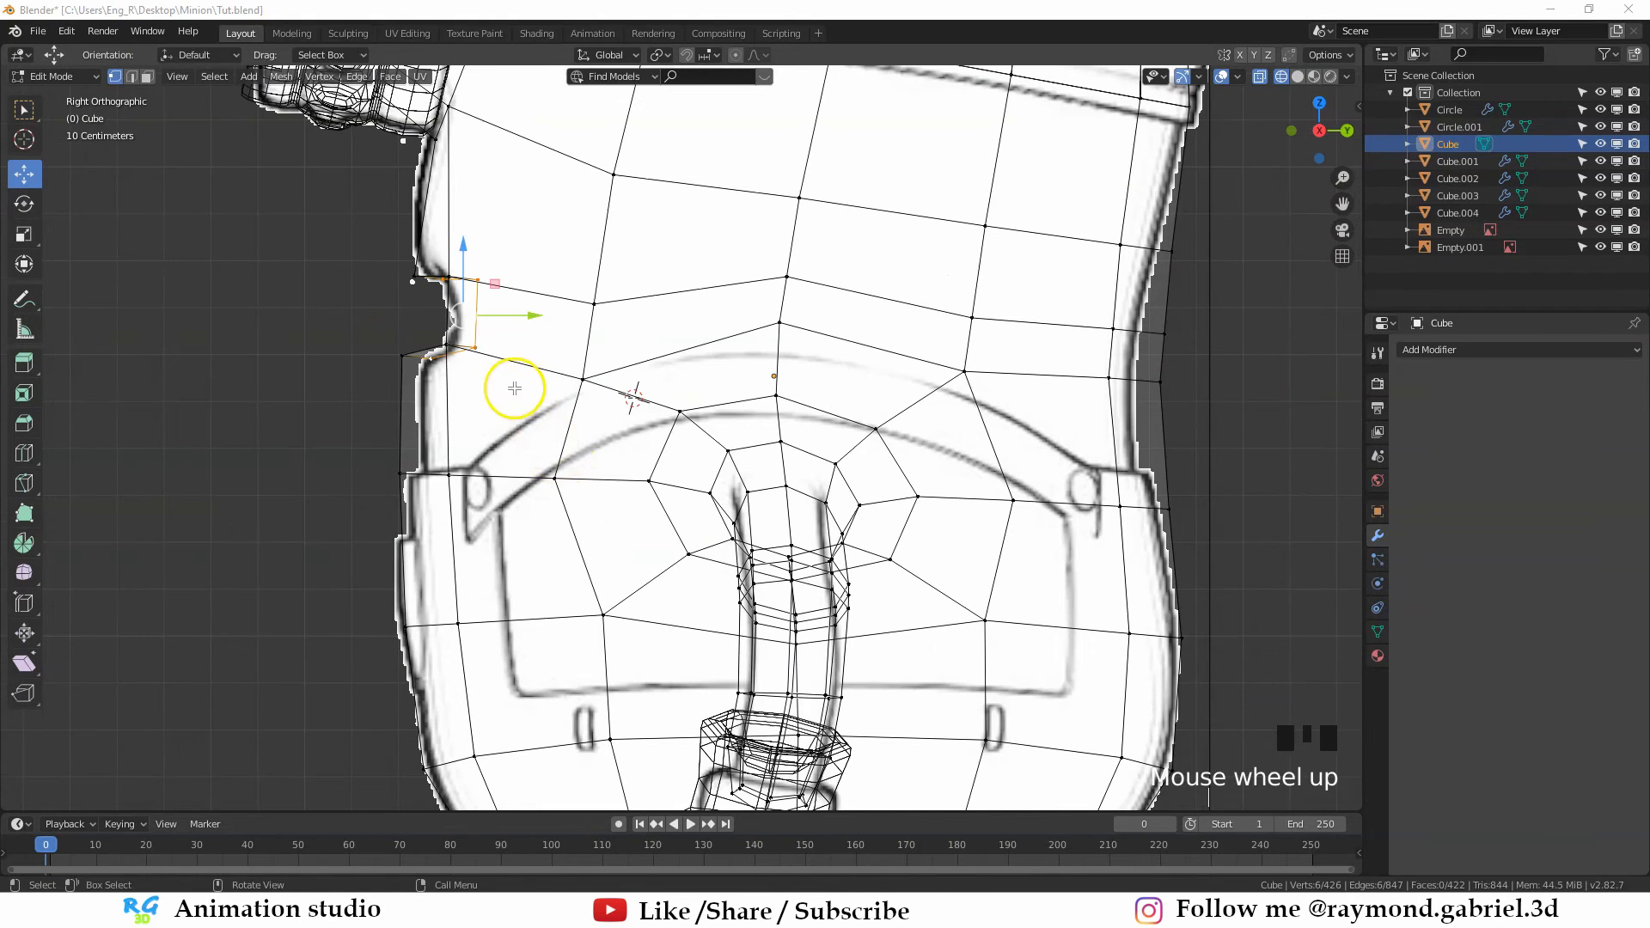
{"action": "left_click", "coordinate": [519, 395]}
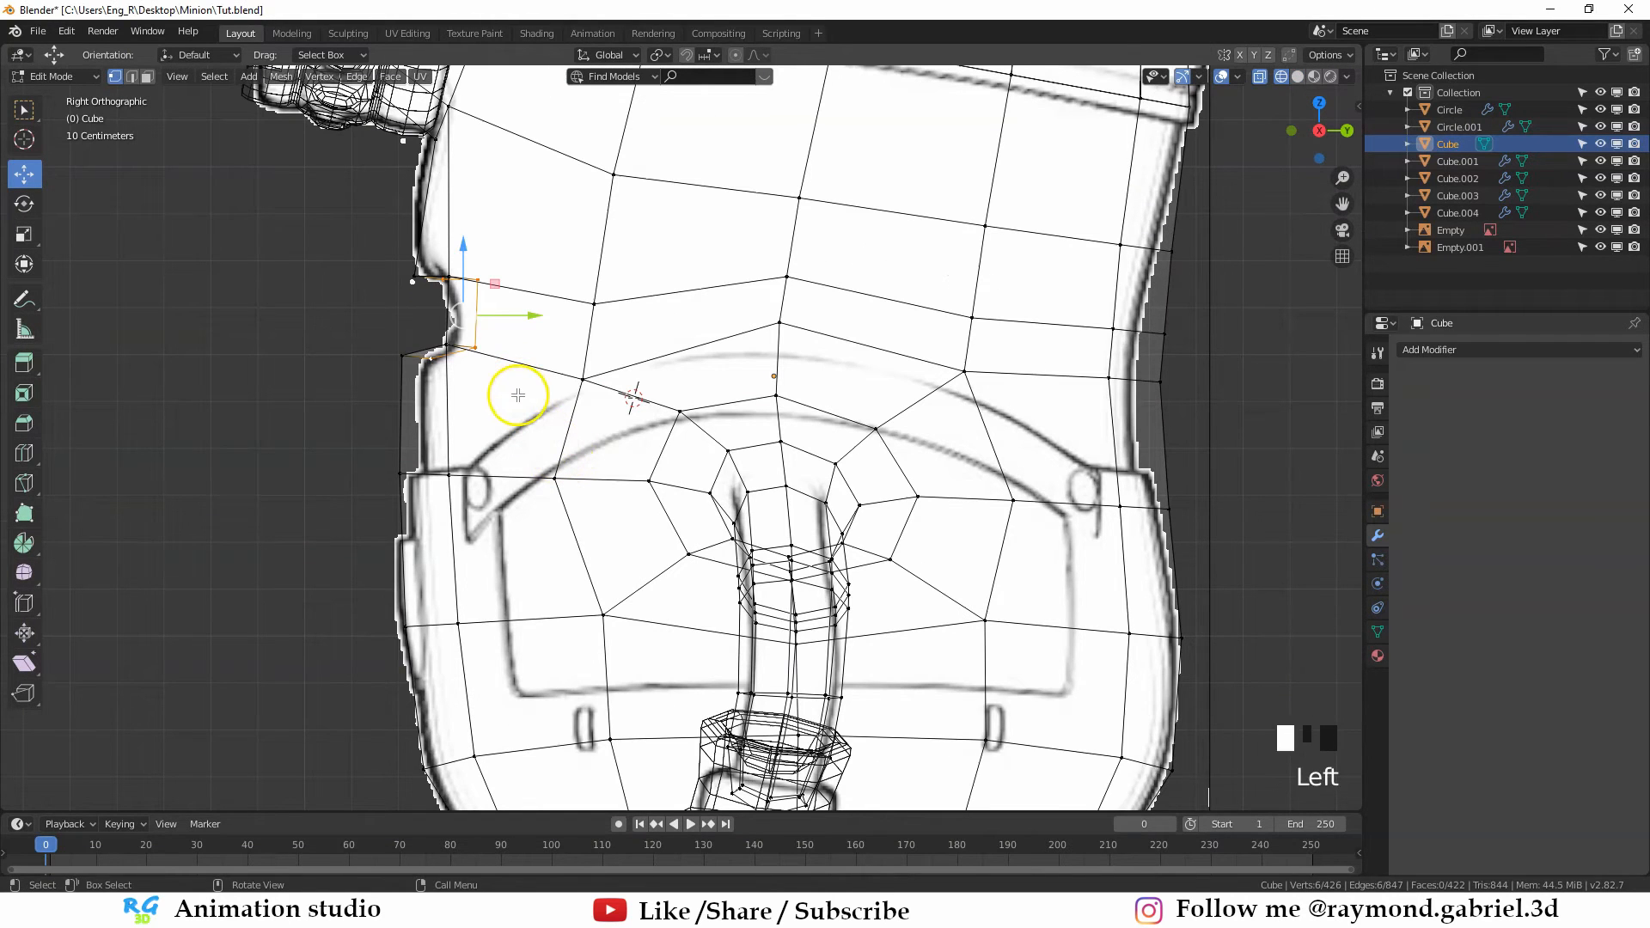
{"action": "middle_click_drag", "start_coordinate": [529, 353], "coordinate": [606, 438], "text": "shift"}
{"action": "left_click", "coordinate": [498, 335], "text": "alt"}
{"action": "key", "text": "e"}
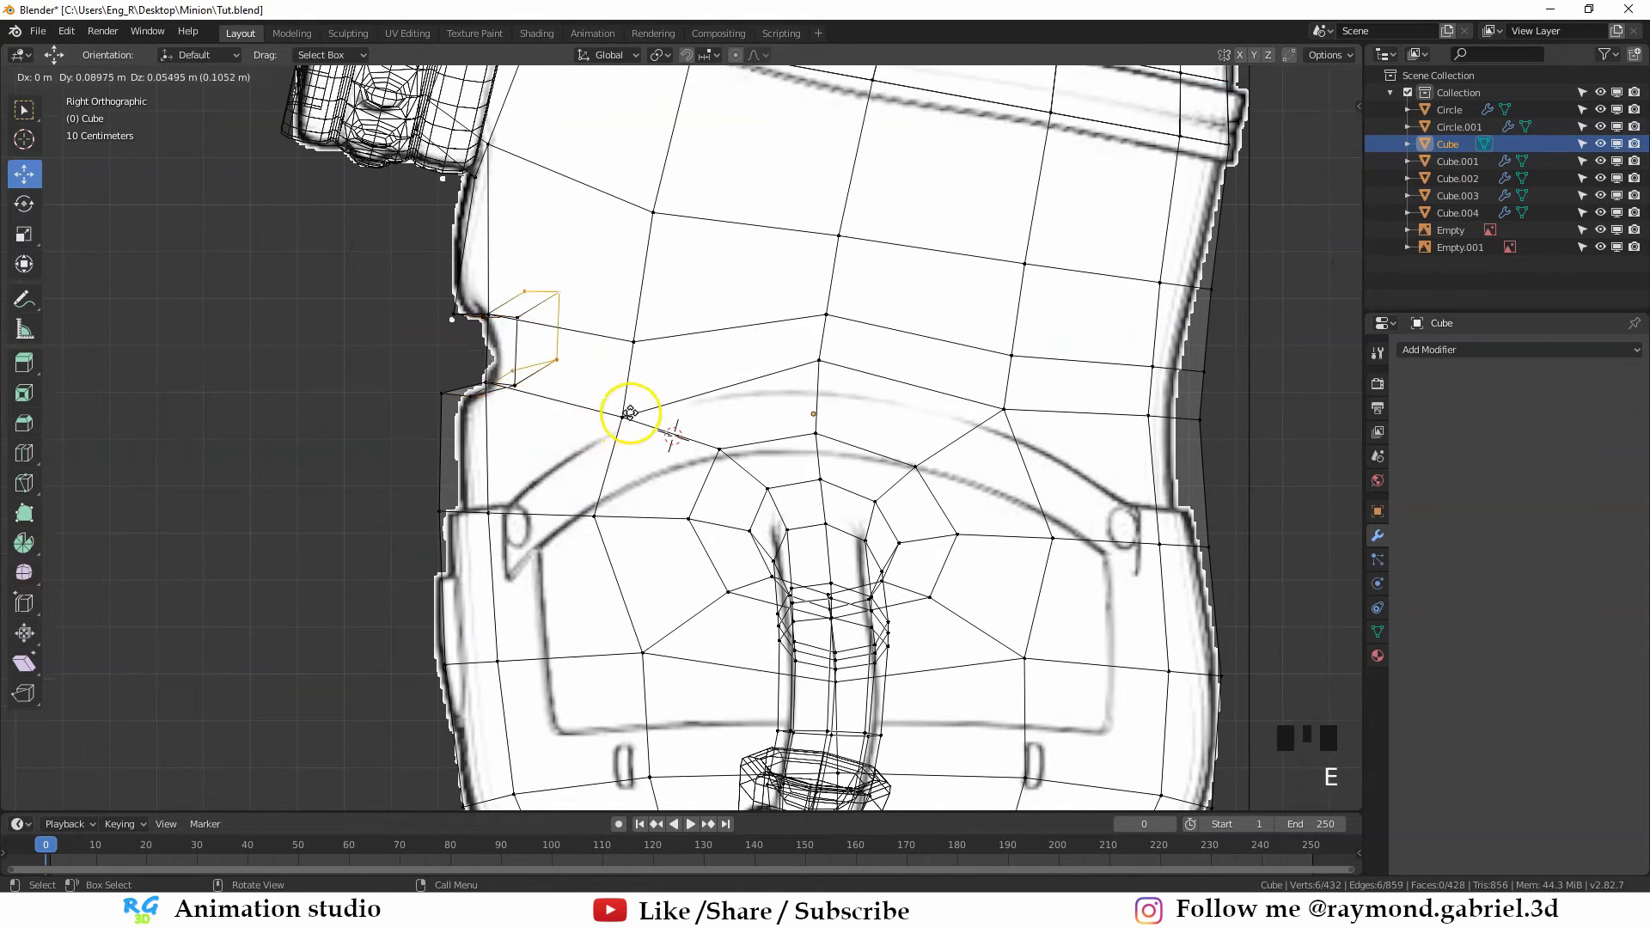
{"action": "right_click", "coordinate": [654, 427]}
{"action": "scroll", "coordinate": [560, 436], "scroll_direction": "up", "scroll_amount": 1}
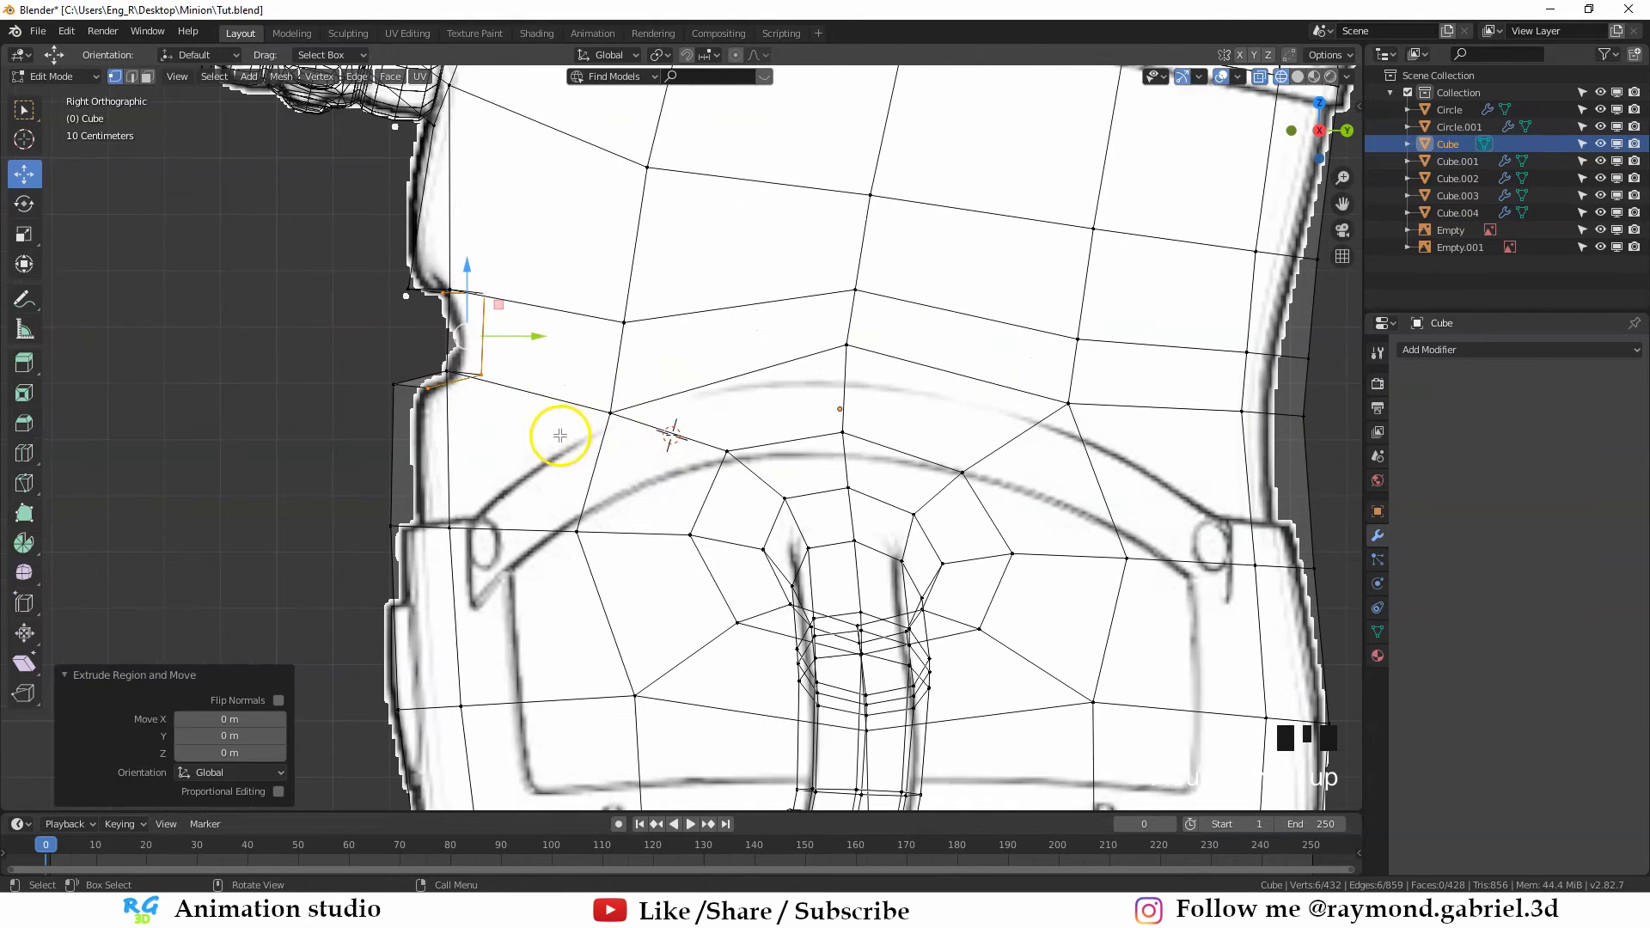
Scale the extruded mouth loop by 1.772 and move it about 0.097 m back along Y into the body
{"action": "scroll", "coordinate": [567, 464], "scroll_direction": "down", "scroll_amount": 2}
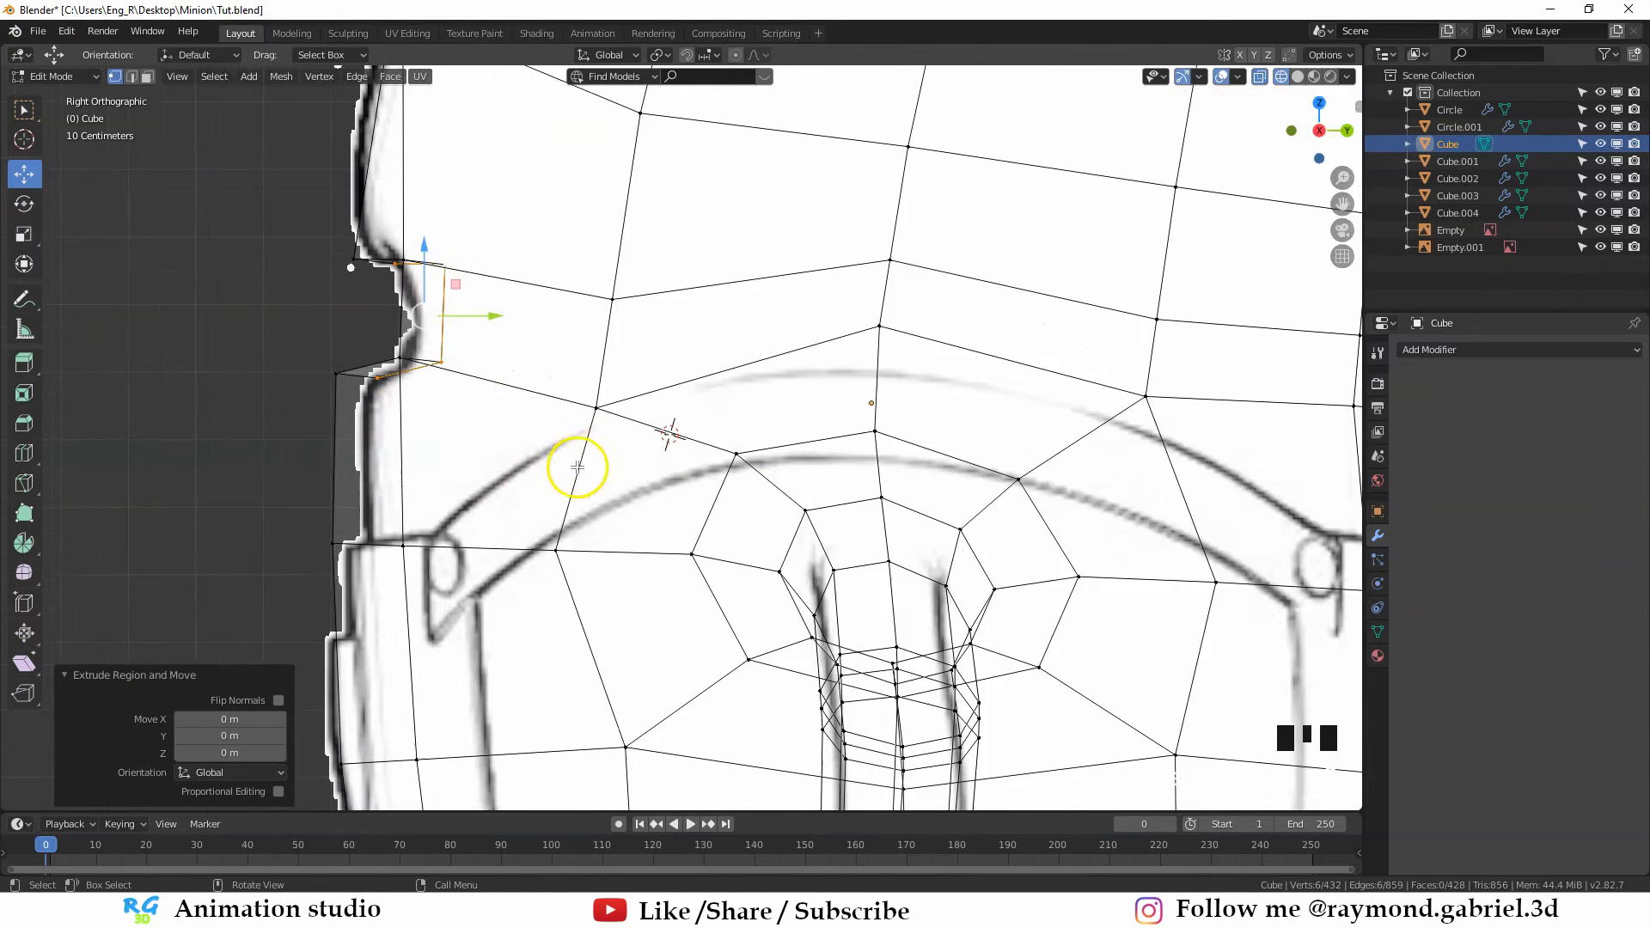
{"action": "key", "text": "s"}
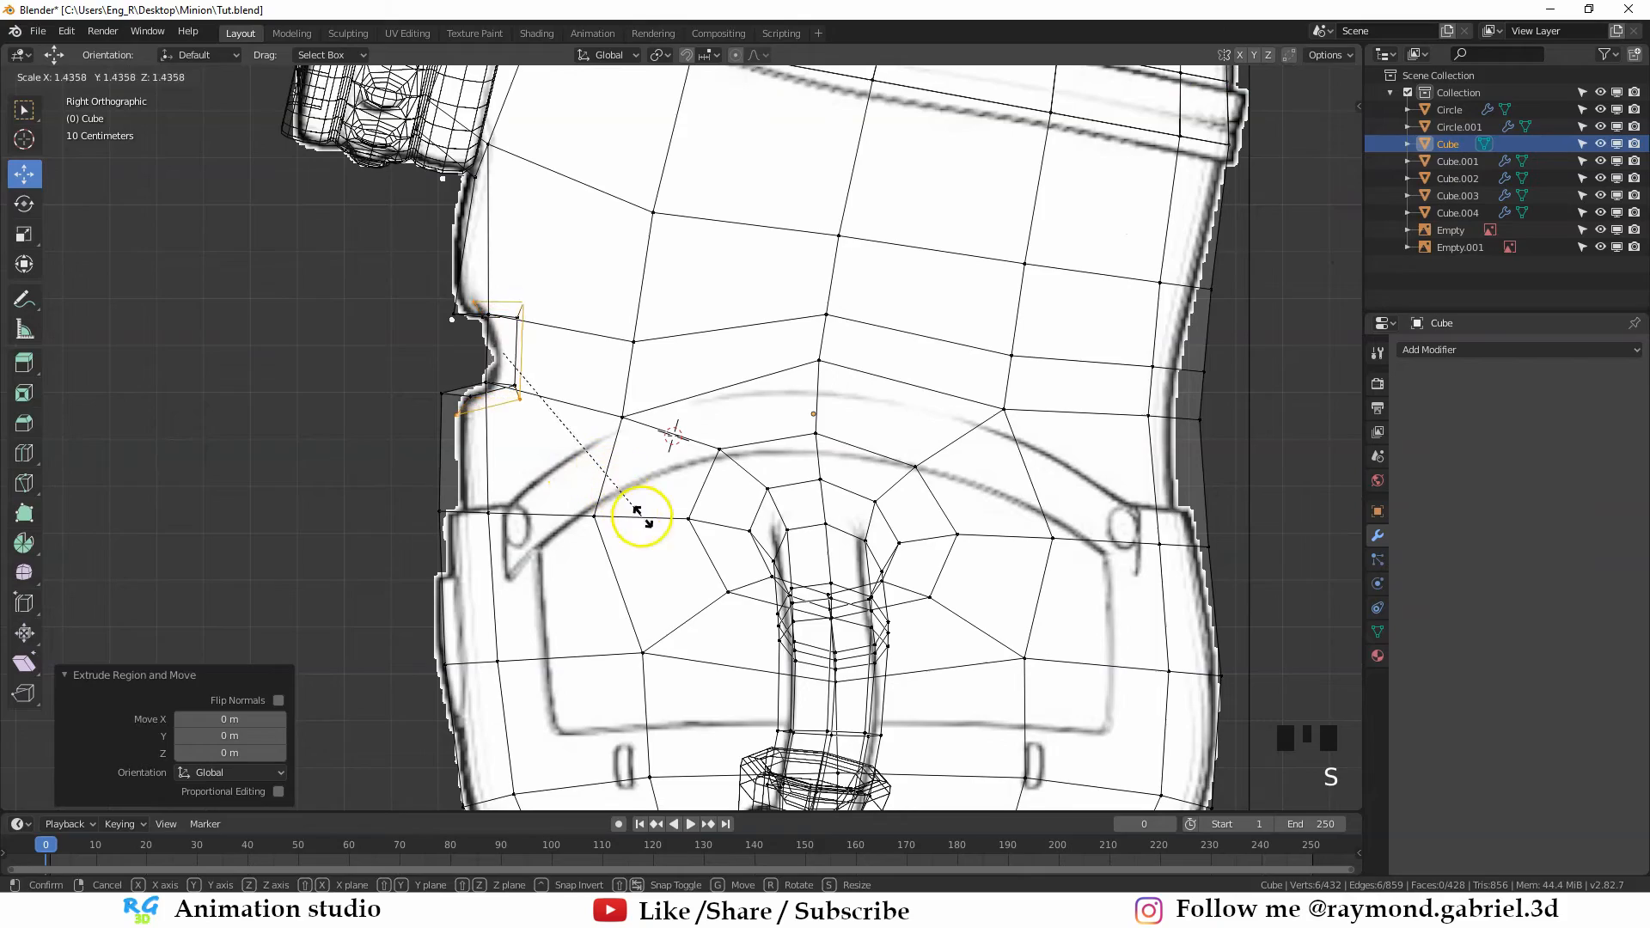
{"action": "left_click", "coordinate": [674, 545]}
{"action": "key", "text": "g"}
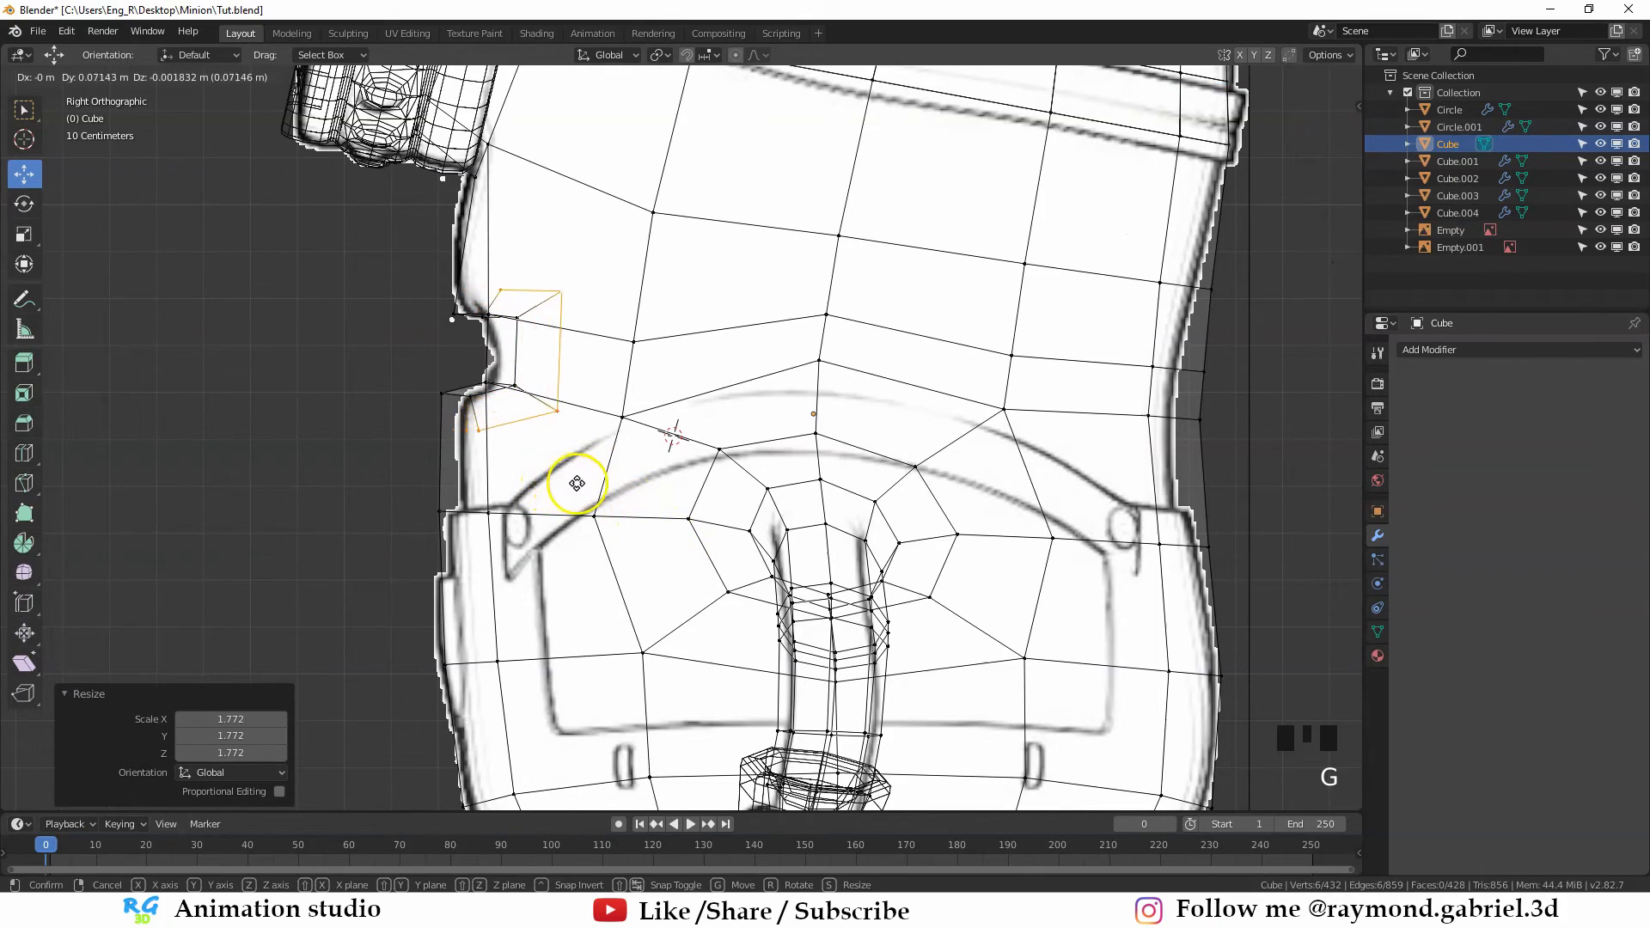
{"action": "left_click", "coordinate": [588, 480]}
Scale the extruded mouth loop to 0.629 along X so its sides fit inside the body, and display it in wireframe
{"action": "middle_click_drag", "start_coordinate": [479, 395], "coordinate": [754, 421]}
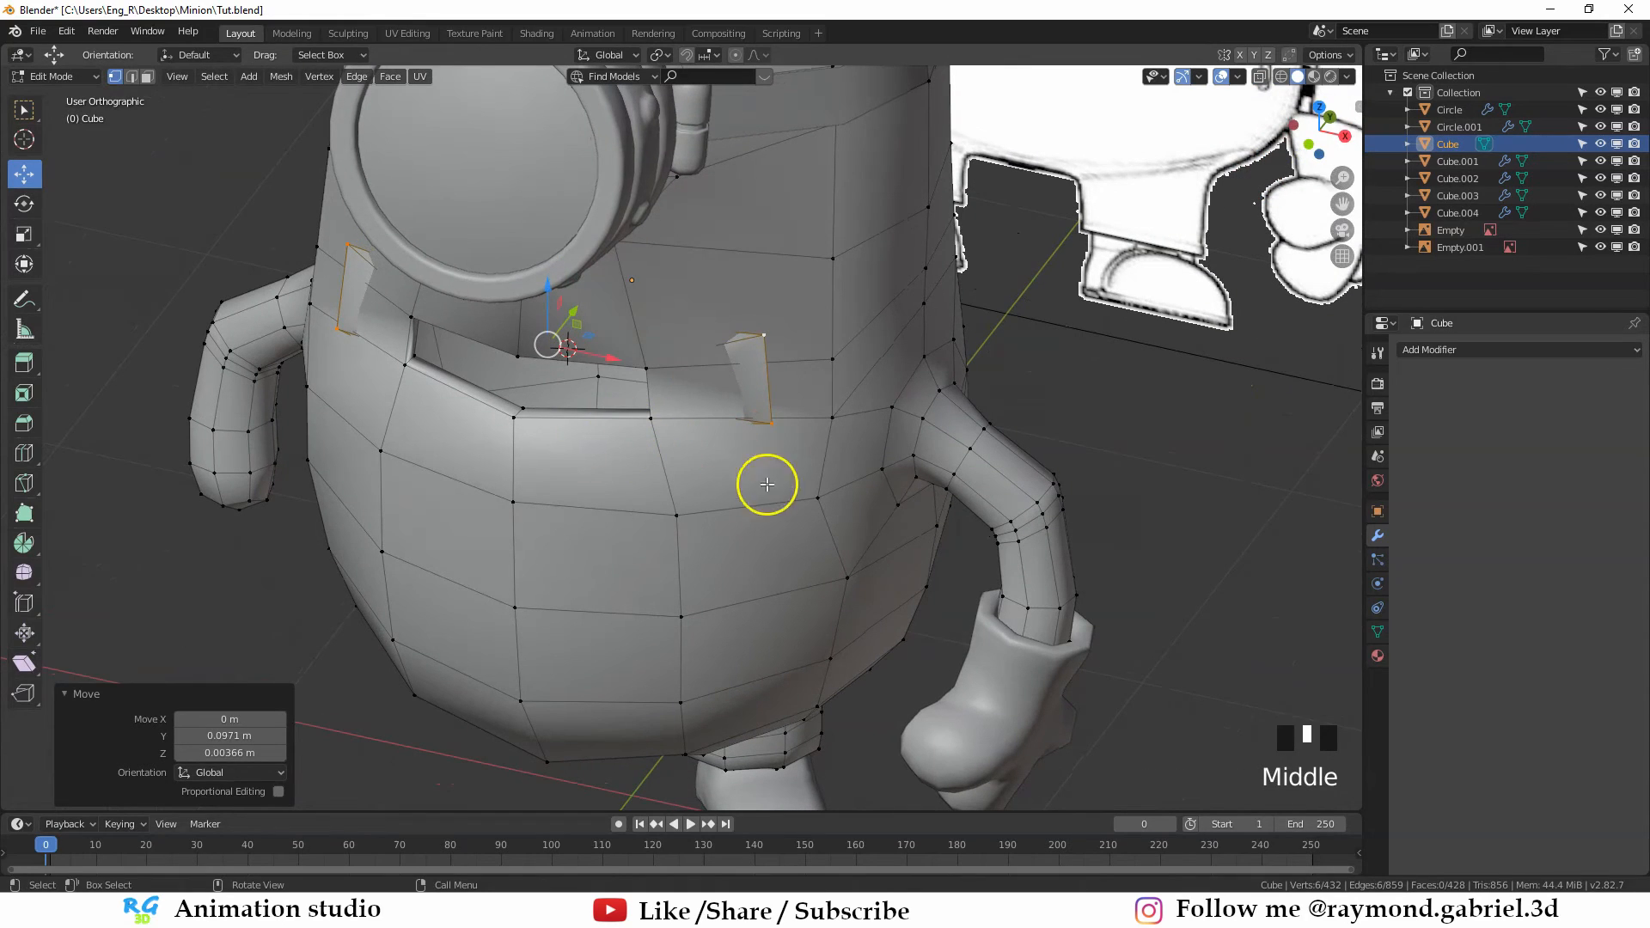
{"action": "key", "text": "s"}
{"action": "key", "text": "x"}
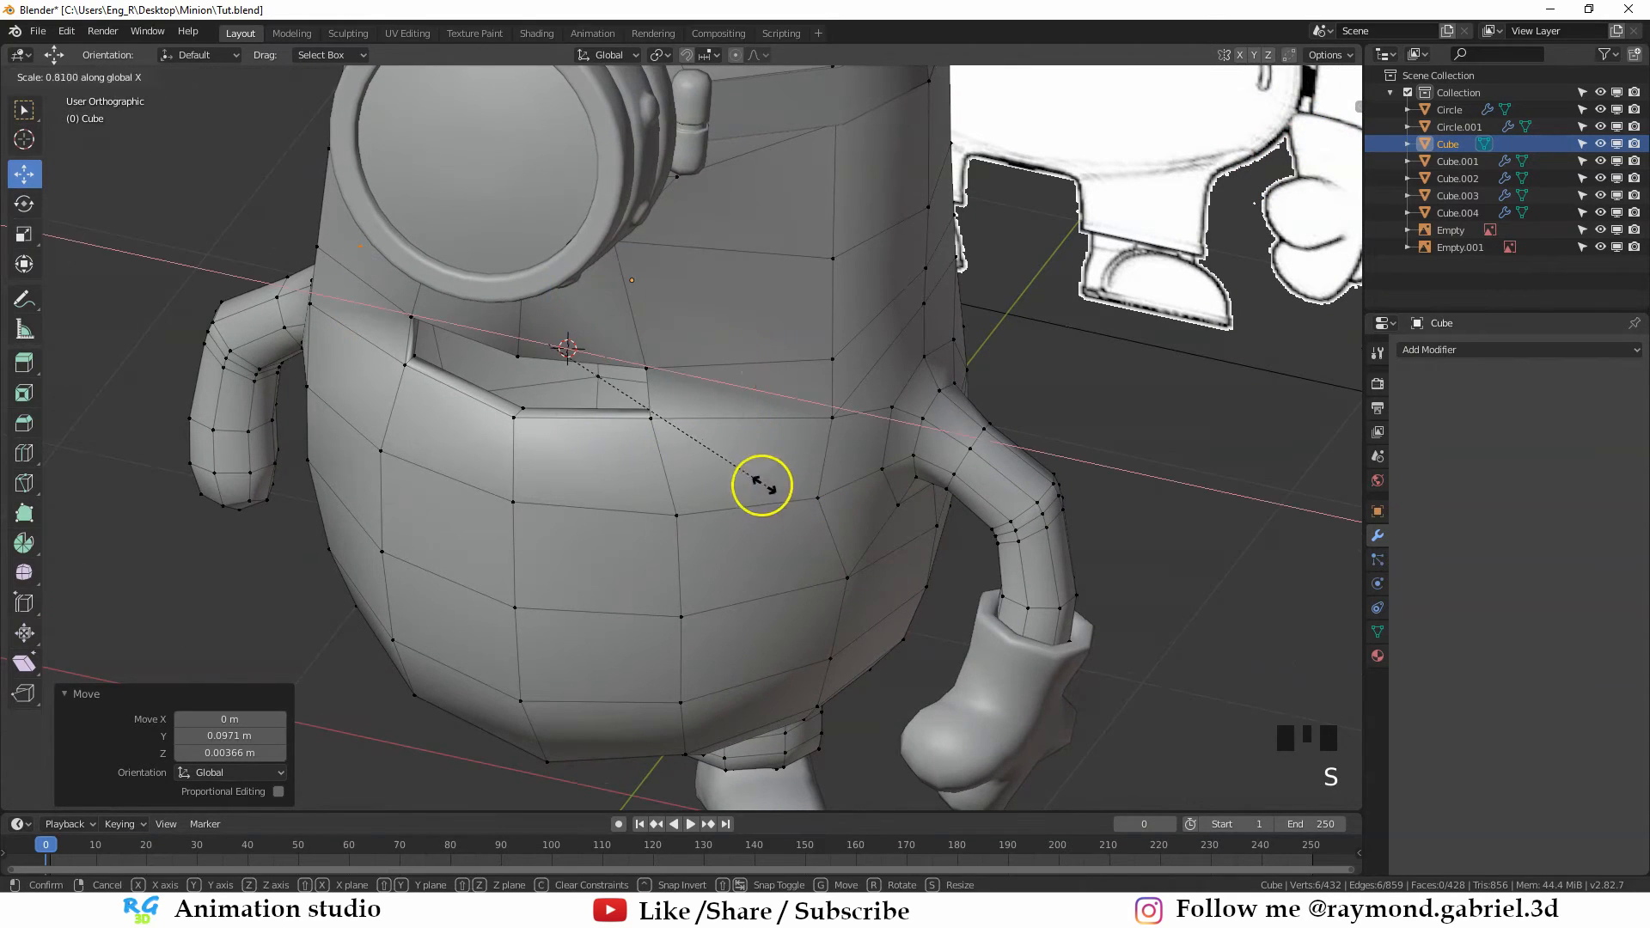
{"action": "left_click", "coordinate": [712, 468]}
{"action": "key", "text": "alt+z"}
{"action": "middle_click_drag", "start_coordinate": [479, 460], "coordinate": [787, 516]}
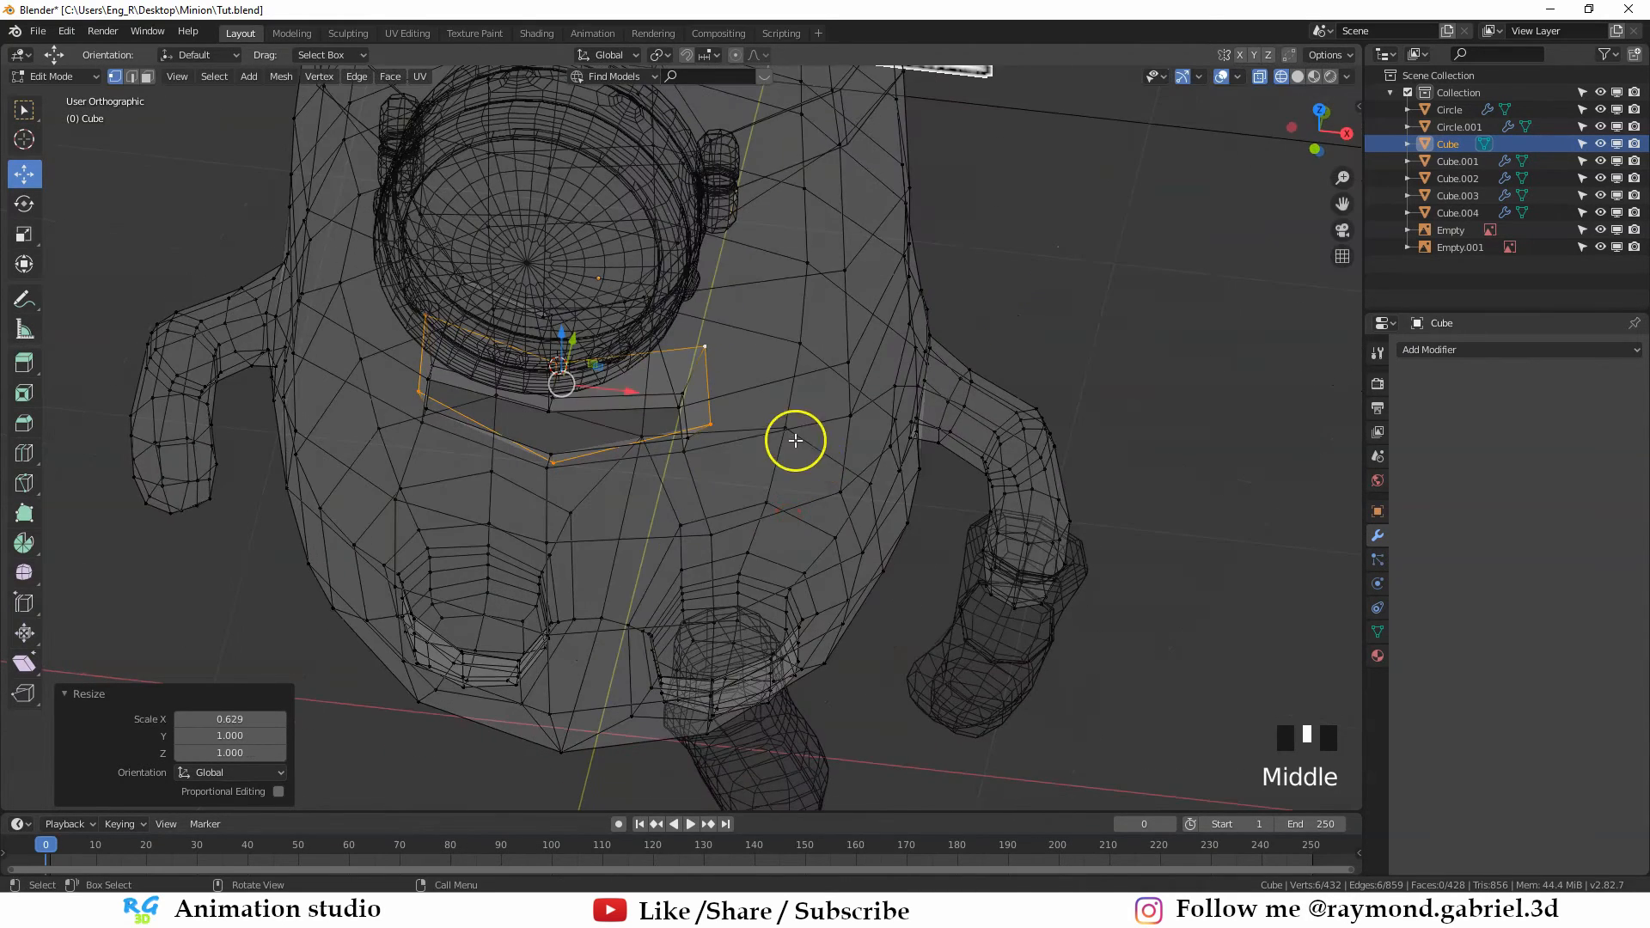
Extrude the mouth loop about 0.121 m deeper along Y in the side view and scale it by 1.482 along Z
{"action": "middle_click_drag", "start_coordinate": [795, 440], "coordinate": [621, 399]}
{"action": "scroll", "coordinate": [672, 368], "scroll_direction": "up", "scroll_amount": 2}
{"action": "key", "text": "e"}
{"action": "left_click", "coordinate": [660, 440]}
{"action": "key", "text": "s"}
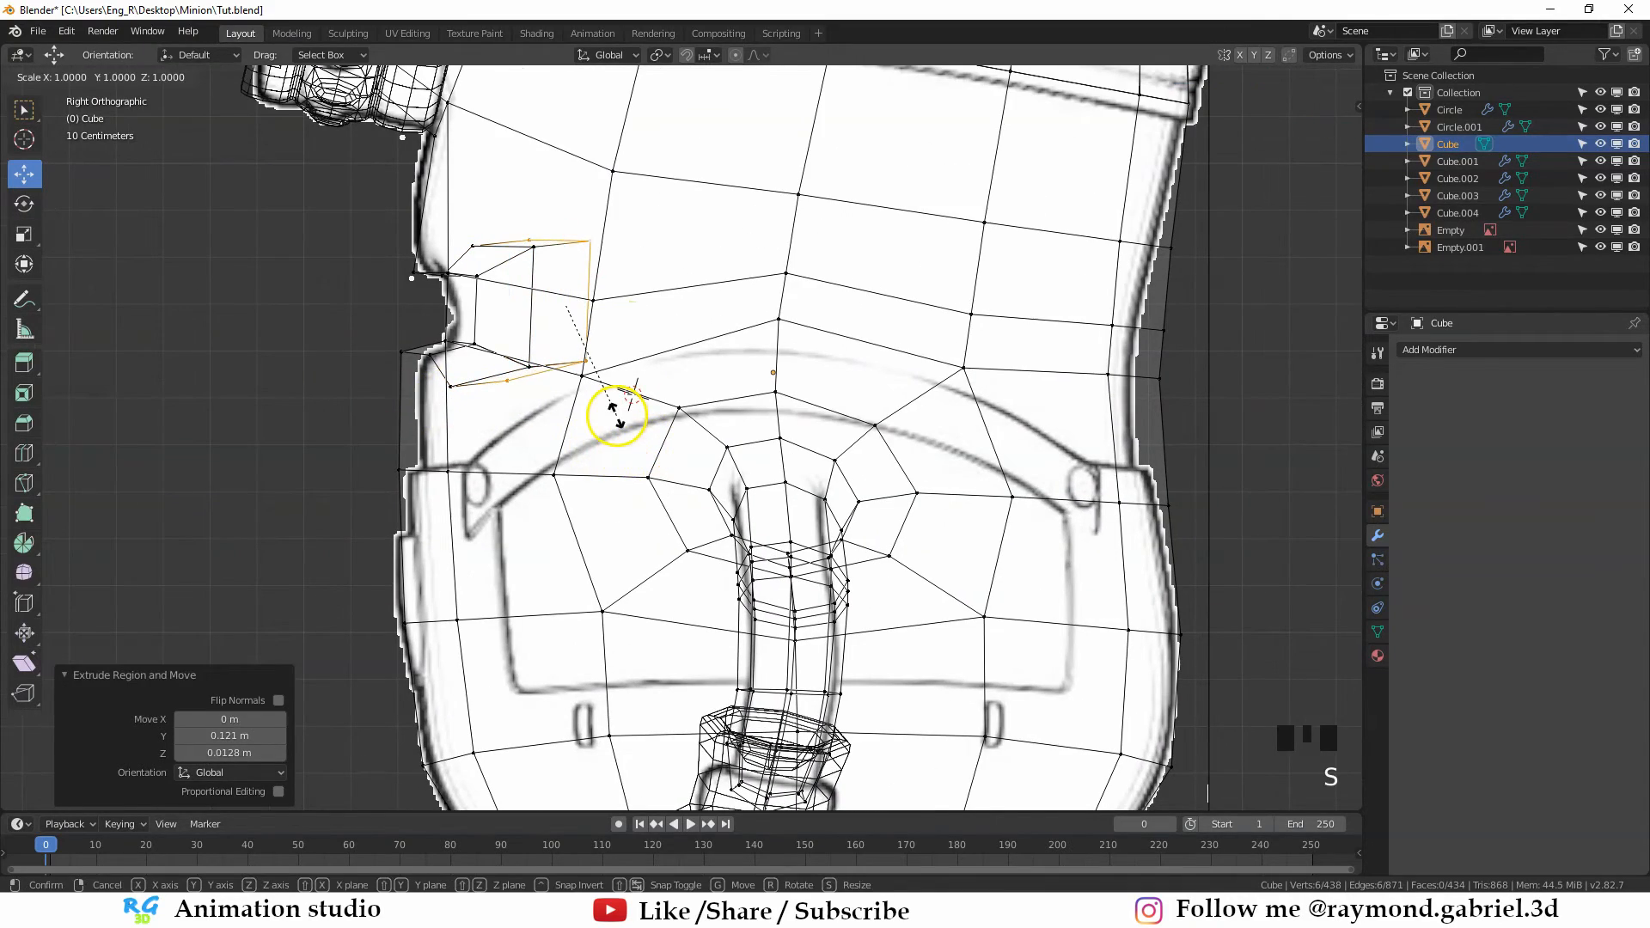
{"action": "key", "text": "z"}
{"action": "left_click", "coordinate": [640, 462]}
Extrude another mouth cavity section about 0.121 m back along Y, scale it to about 0.59 along Z and nudge it slightly
{"action": "key", "text": "e"}
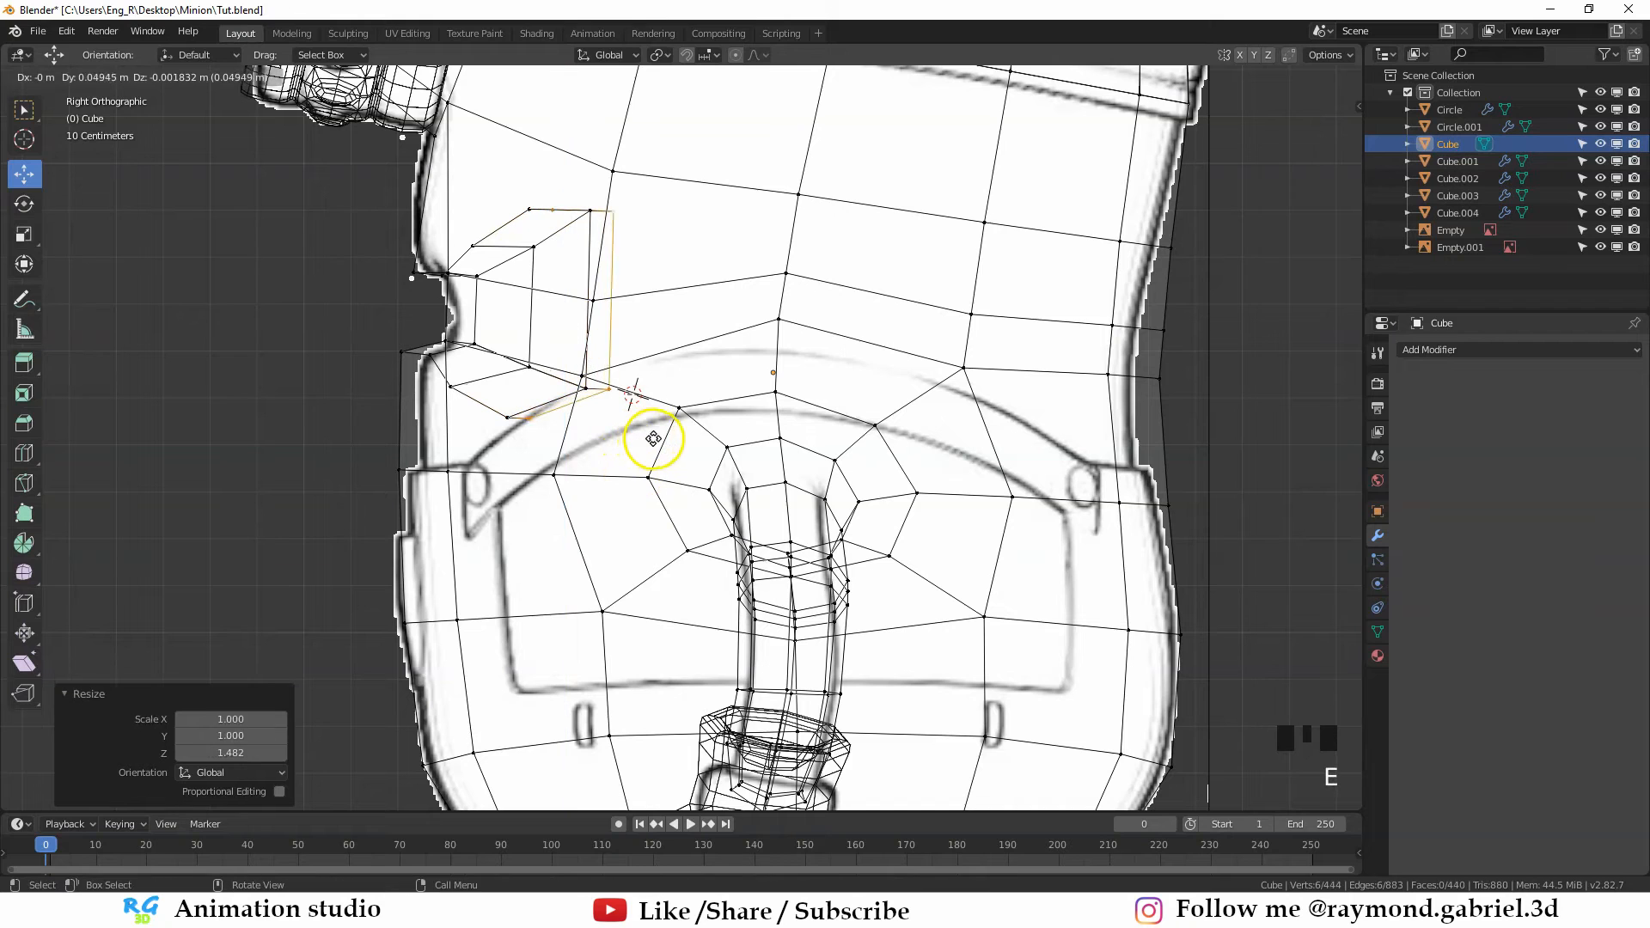
{"action": "left_click", "coordinate": [686, 447]}
{"action": "key", "text": "s"}
{"action": "key", "text": "z"}
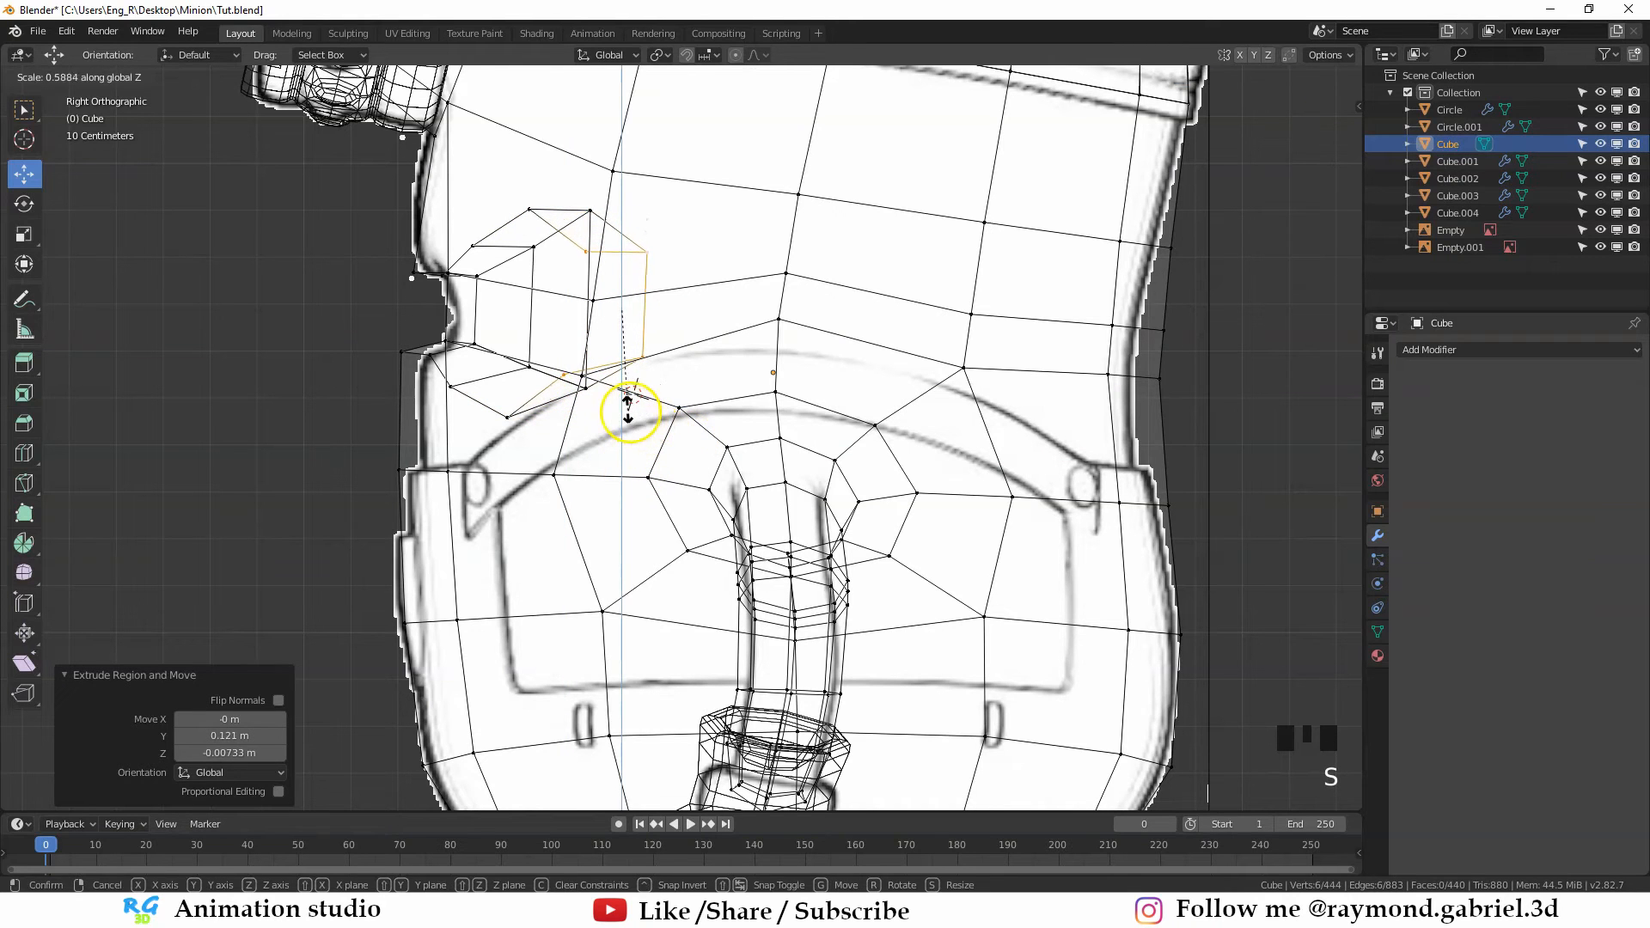
{"action": "left_click", "coordinate": [629, 411]}
{"action": "key", "text": "g"}
{"action": "left_click", "coordinate": [632, 411]}
Extrude the rear loop of the mouth cavity once more and scale it to 0.640 along Z
{"action": "key", "text": "e"}
{"action": "key", "text": "z"}
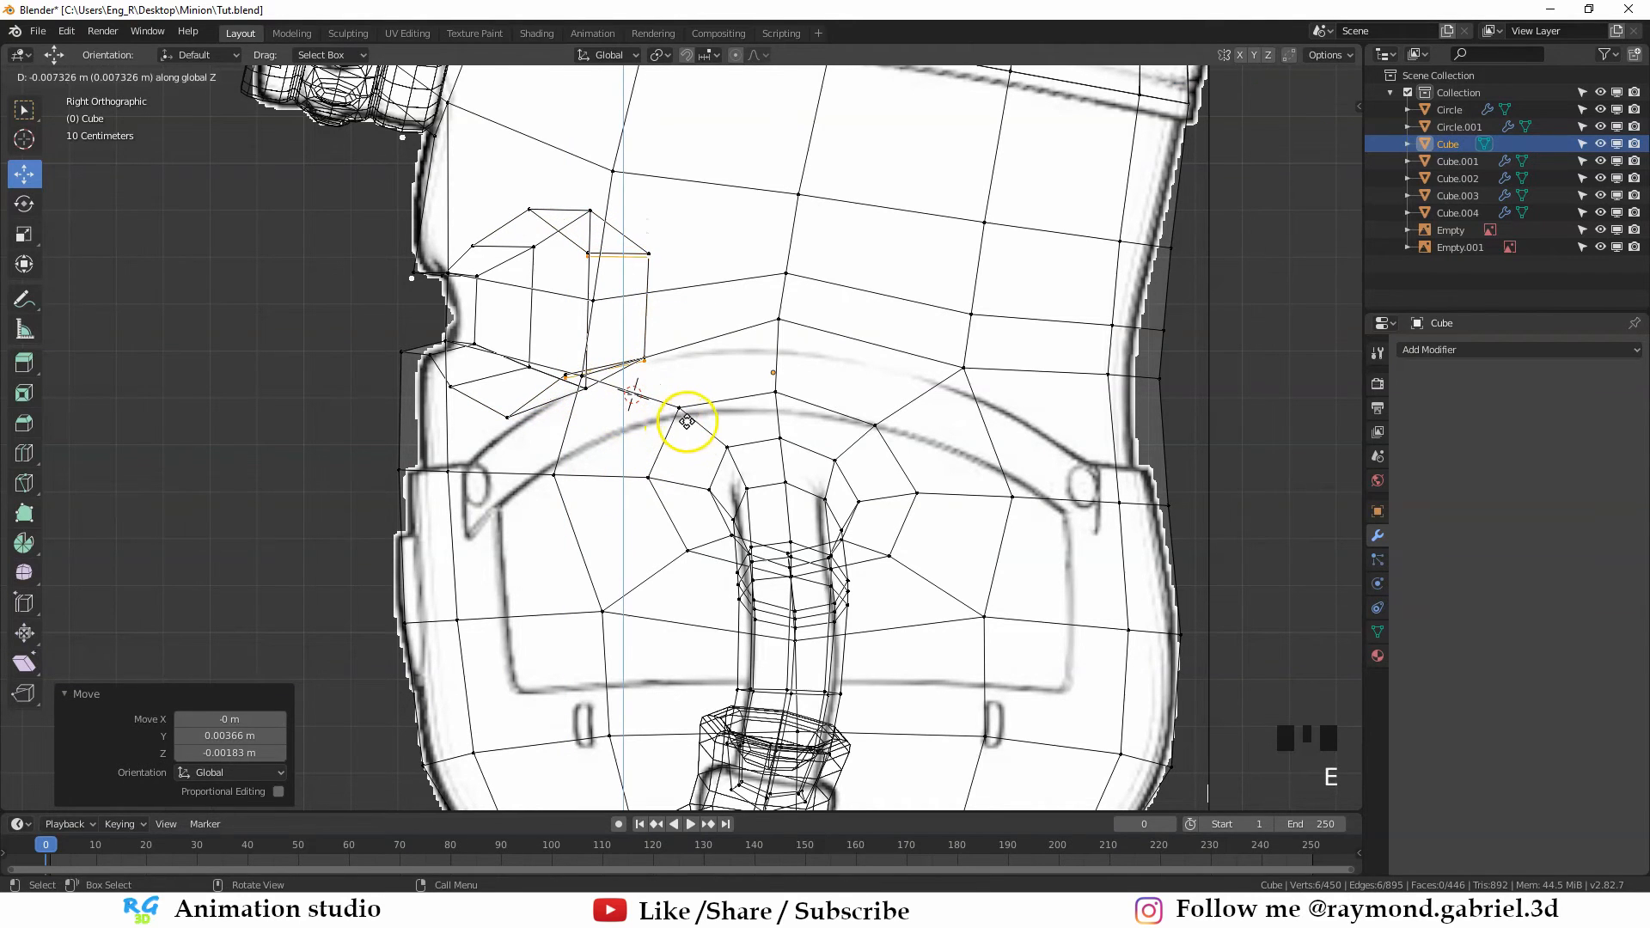
{"action": "left_click", "coordinate": [687, 421]}
{"action": "key", "text": "s"}
{"action": "key", "text": "z"}
{"action": "left_click", "coordinate": [700, 394]}
Scale the rearmost mouth cavity loop uniformly to 0.329 and rotate it 28° in the side view
{"action": "middle_click_drag", "start_coordinate": [700, 398], "coordinate": [738, 475]}
{"action": "key", "text": "KP_5"}
{"action": "key", "text": "s"}
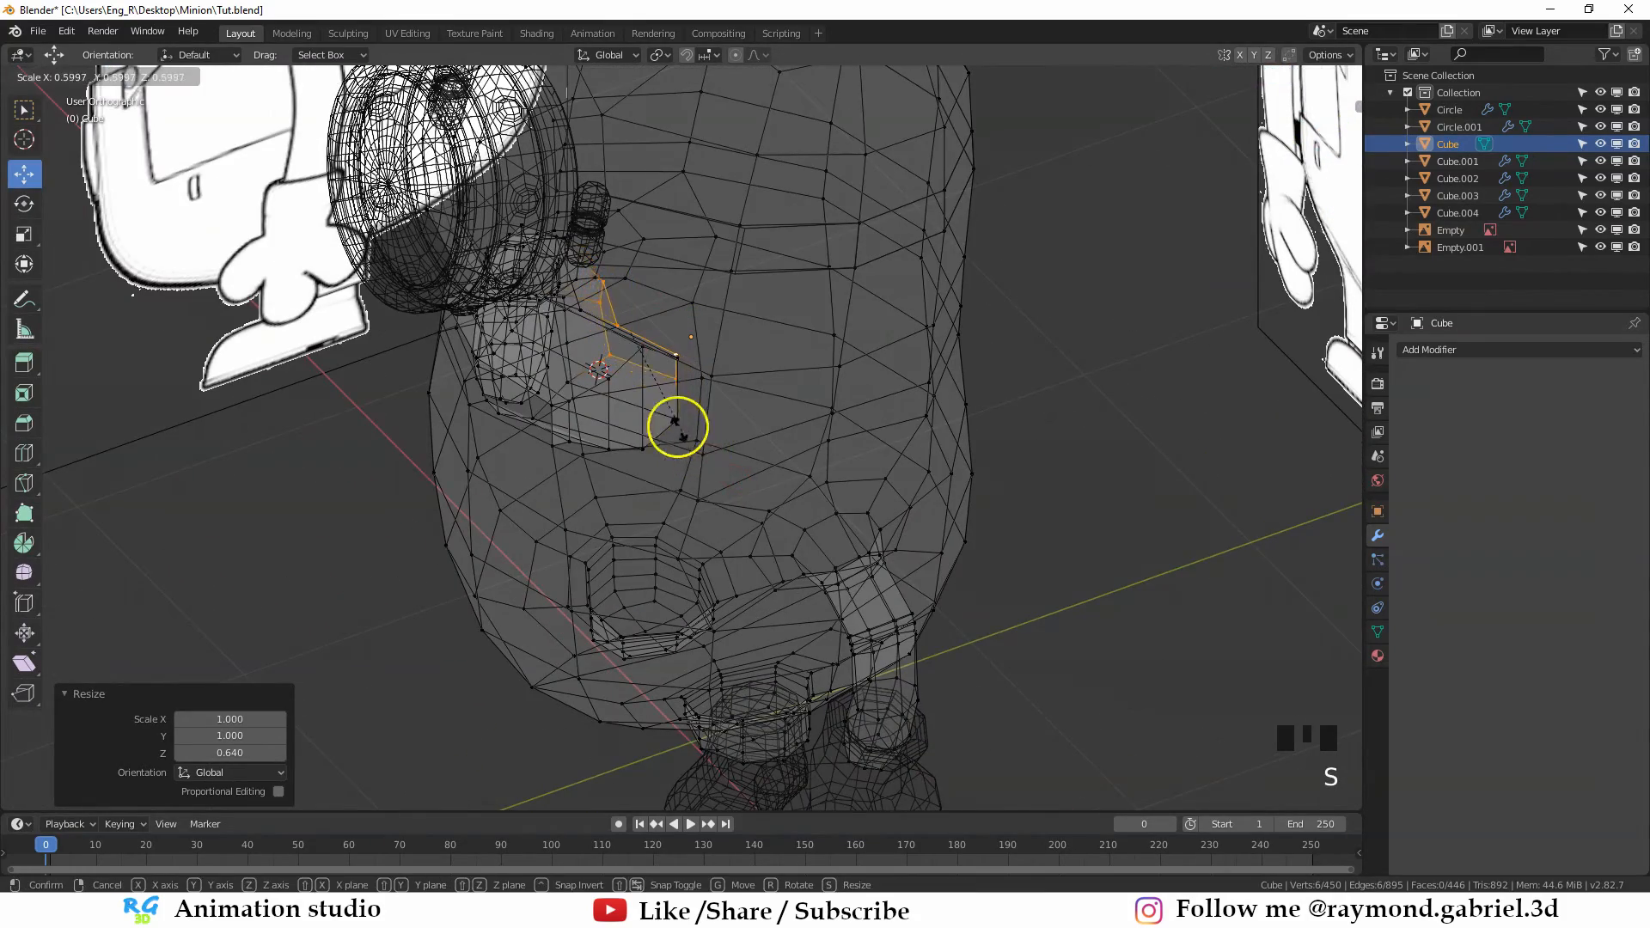
{"action": "left_click", "coordinate": [663, 392]}
{"action": "middle_click_drag", "start_coordinate": [663, 392], "coordinate": [733, 391]}
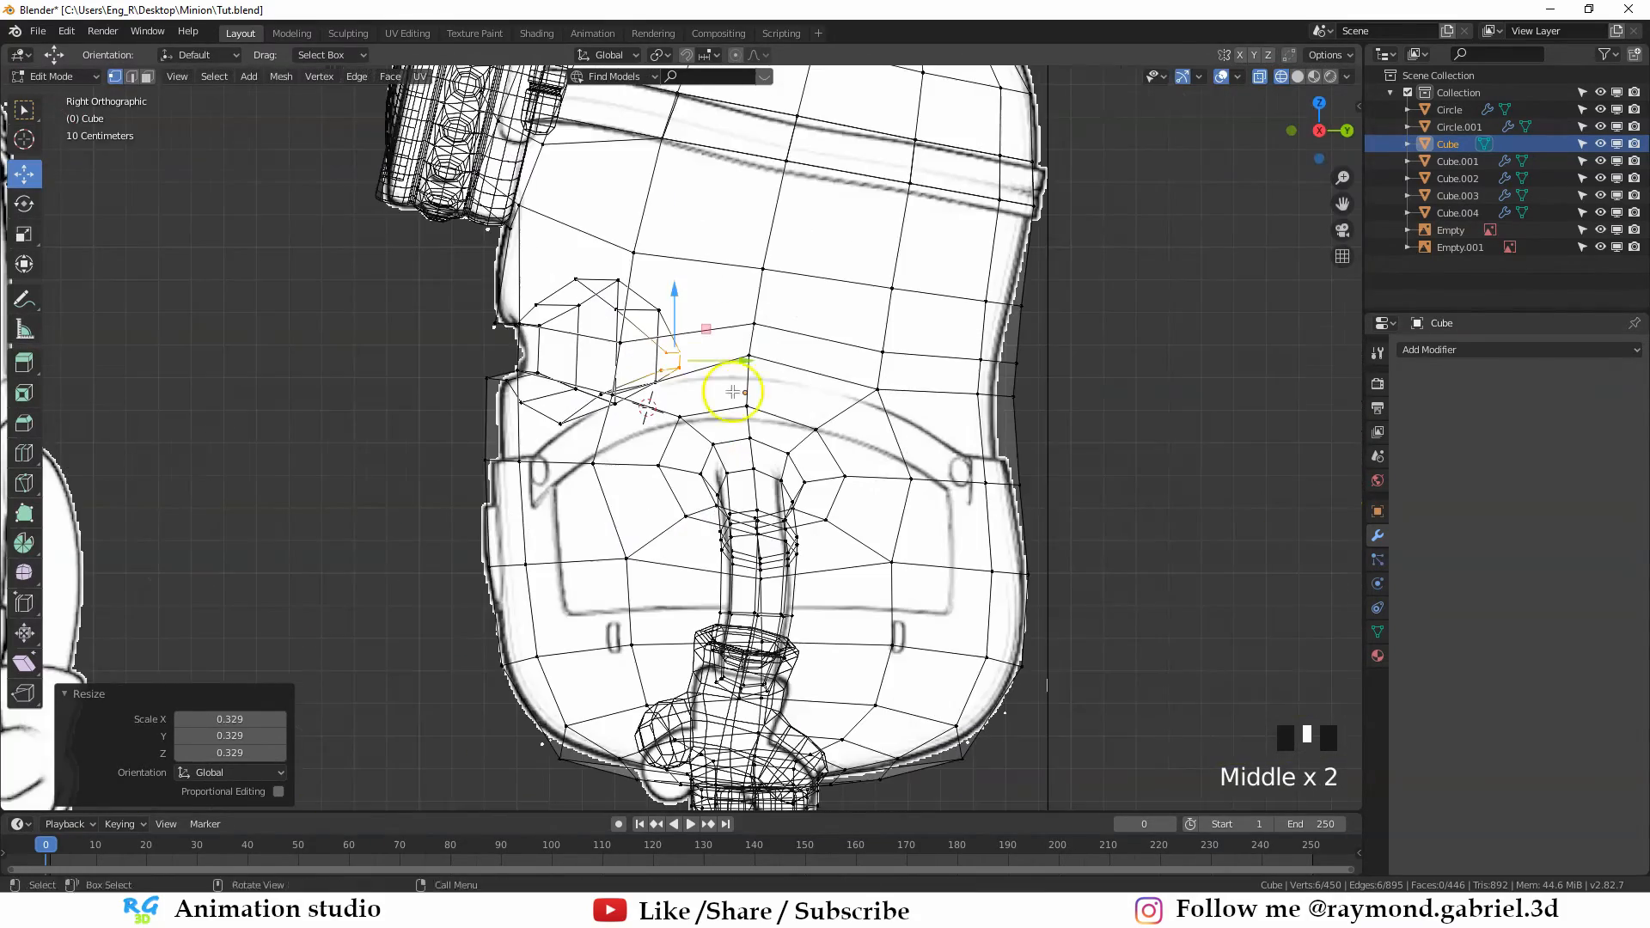
{"action": "scroll", "coordinate": [732, 392], "scroll_direction": "up", "scroll_amount": 1}
{"action": "key", "text": "r"}
{"action": "left_click", "coordinate": [710, 450]}
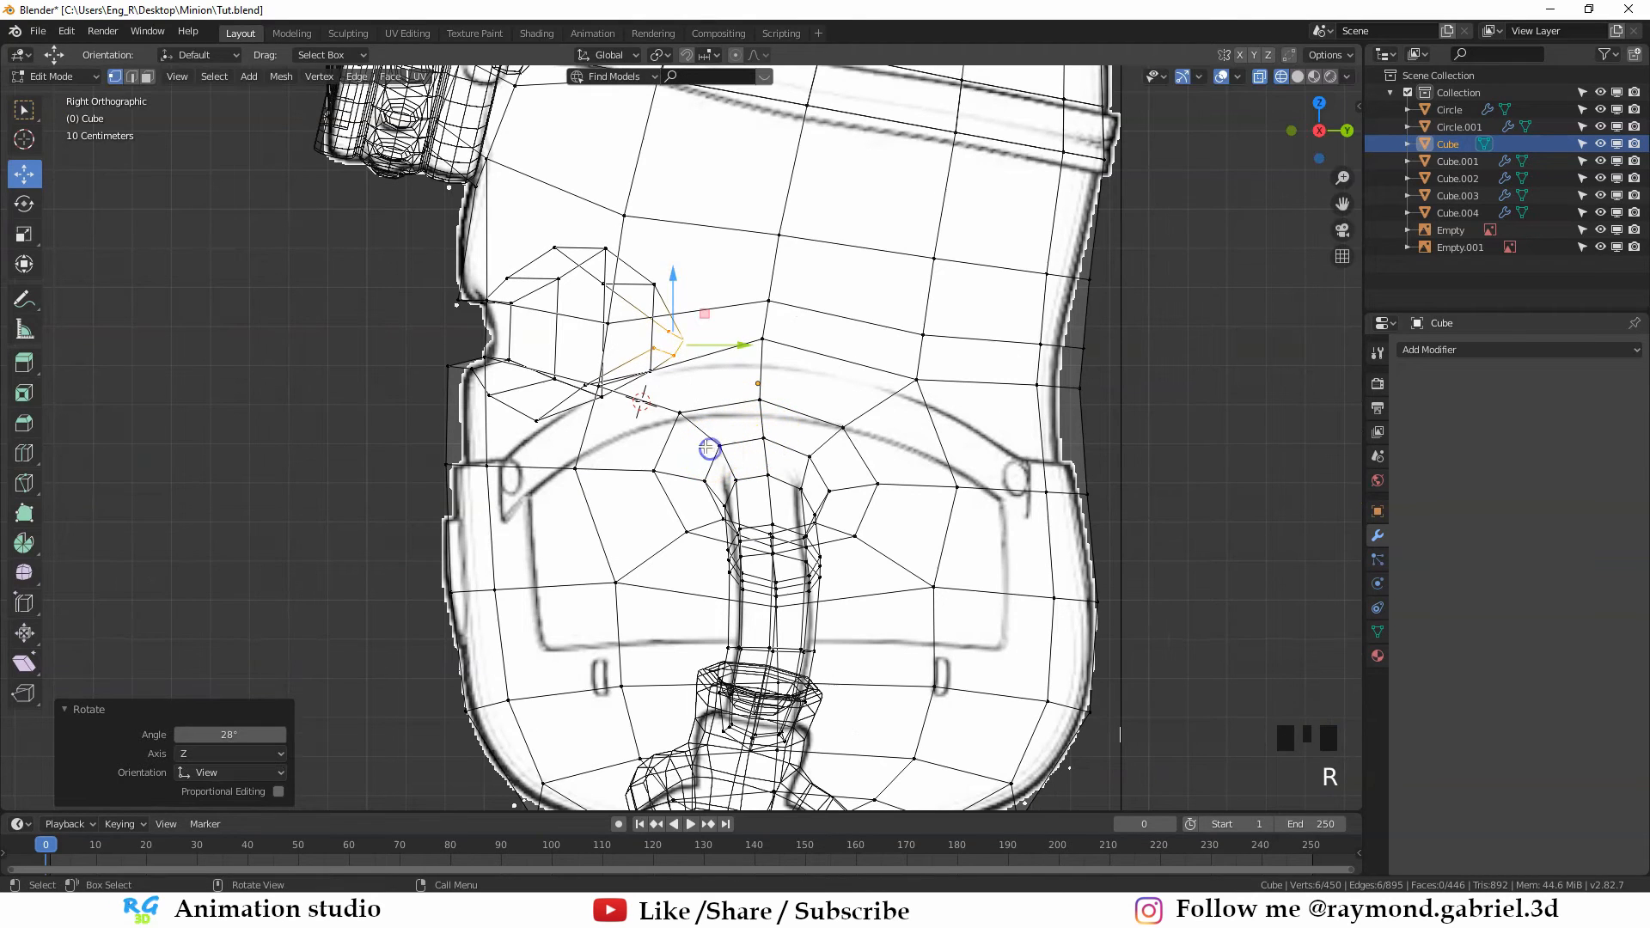
Move the rearmost mouth cavity loop by 0.0286 m along Y and -0.0176 m along Z, with a small -0.0044 m, -0.00659 m correction
{"action": "key", "text": "g"}
{"action": "left_click", "coordinate": [768, 430]}
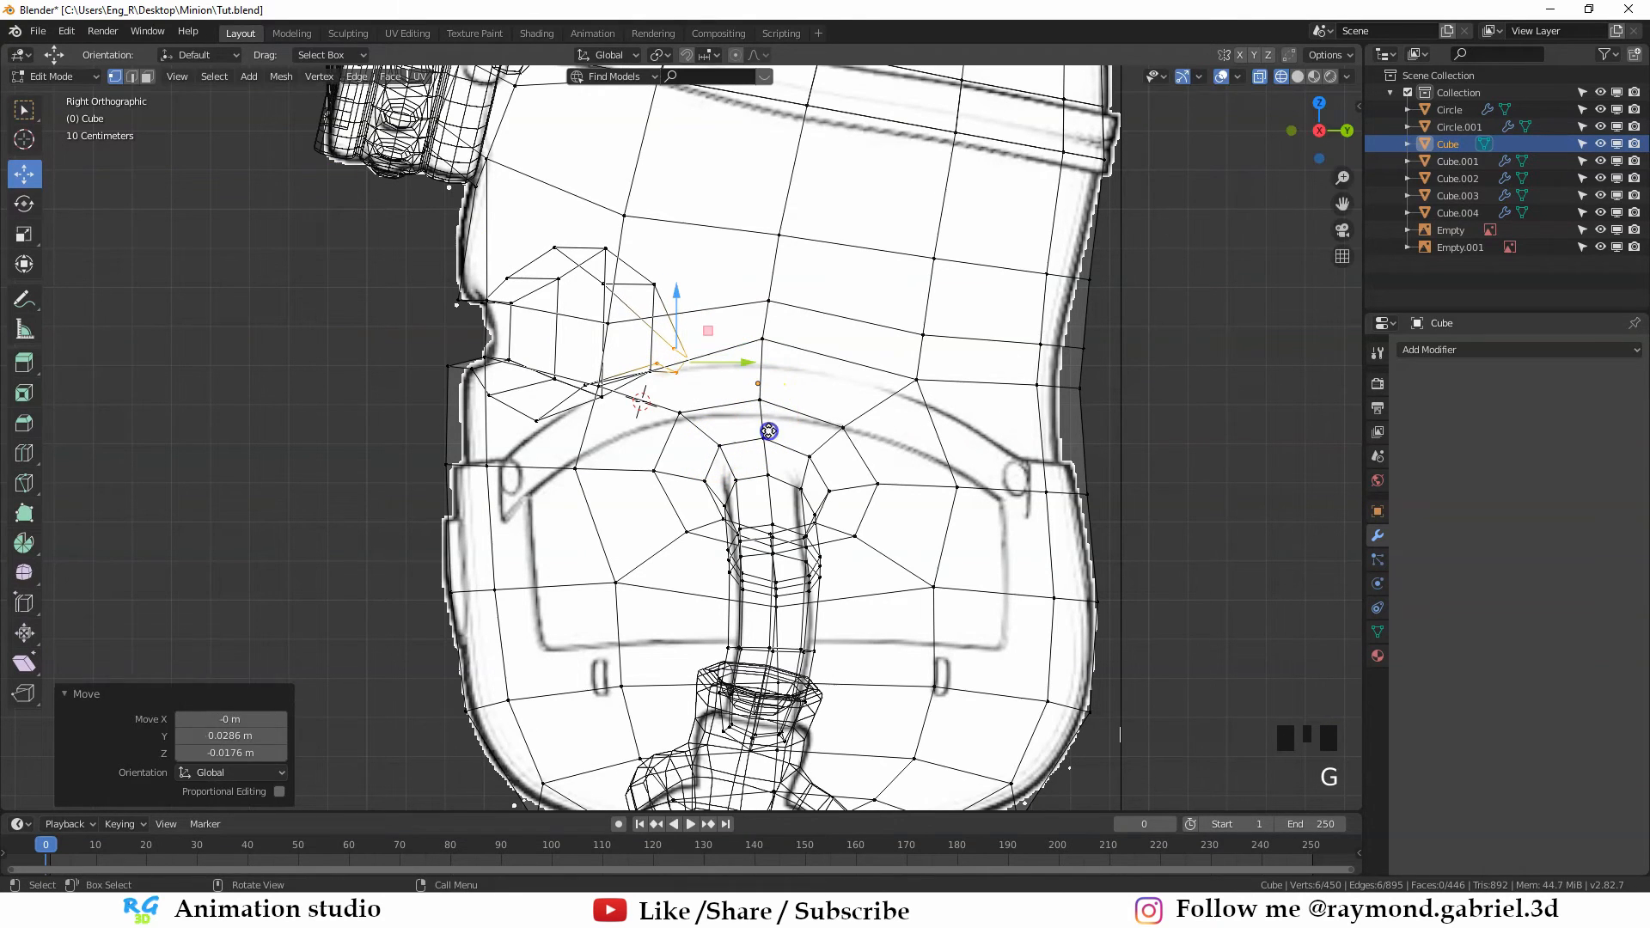
{"action": "key", "text": "g"}
{"action": "left_click", "coordinate": [719, 413]}
Extrude two throat sections curving down behind the mouth cavity, rotating and repositioning the first one to follow the bend
{"action": "key", "text": "e"}
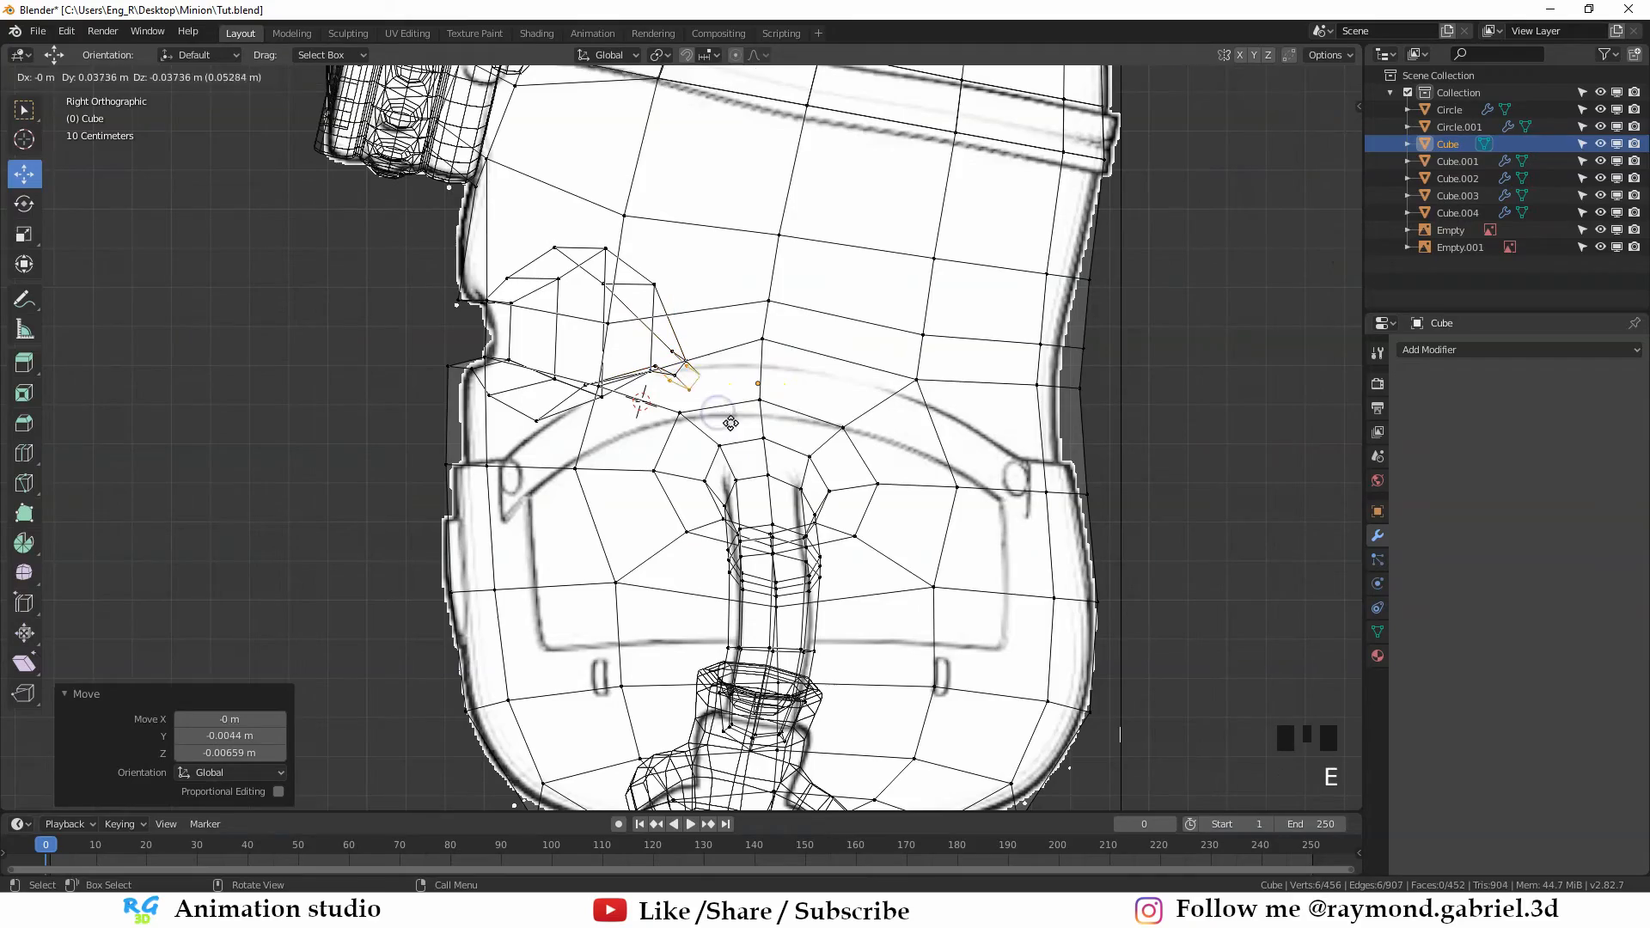
{"action": "left_click", "coordinate": [748, 435]}
{"action": "key", "text": "g"}
{"action": "left_click", "coordinate": [738, 447]}
{"action": "key", "text": "r"}
{"action": "left_click", "coordinate": [714, 462]}
{"action": "key", "text": "g"}
{"action": "left_click", "coordinate": [715, 465]}
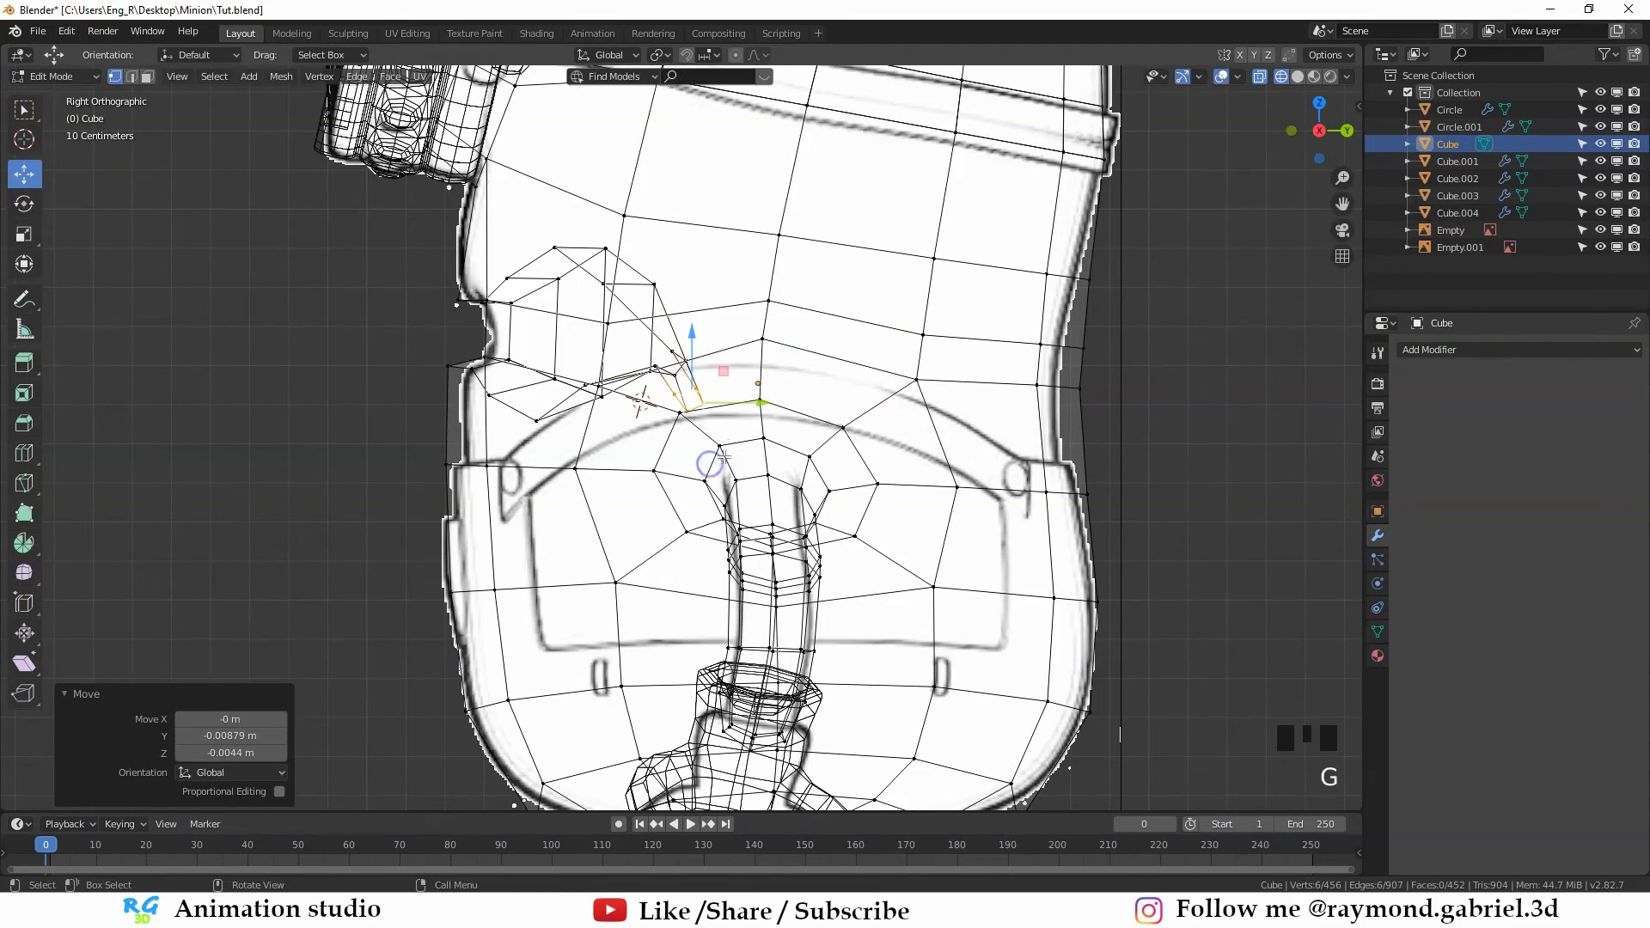
{"action": "key", "text": "e"}
{"action": "left_click", "coordinate": [726, 506]}
Return to solid shading in Object Mode and add a Subdivision Surface modifier to the body
{"action": "middle_click_drag", "start_coordinate": [621, 421], "coordinate": [723, 388]}
{"action": "key", "text": "z"}
{"action": "left_click", "coordinate": [895, 435]}
{"action": "key", "text": "Tab"}
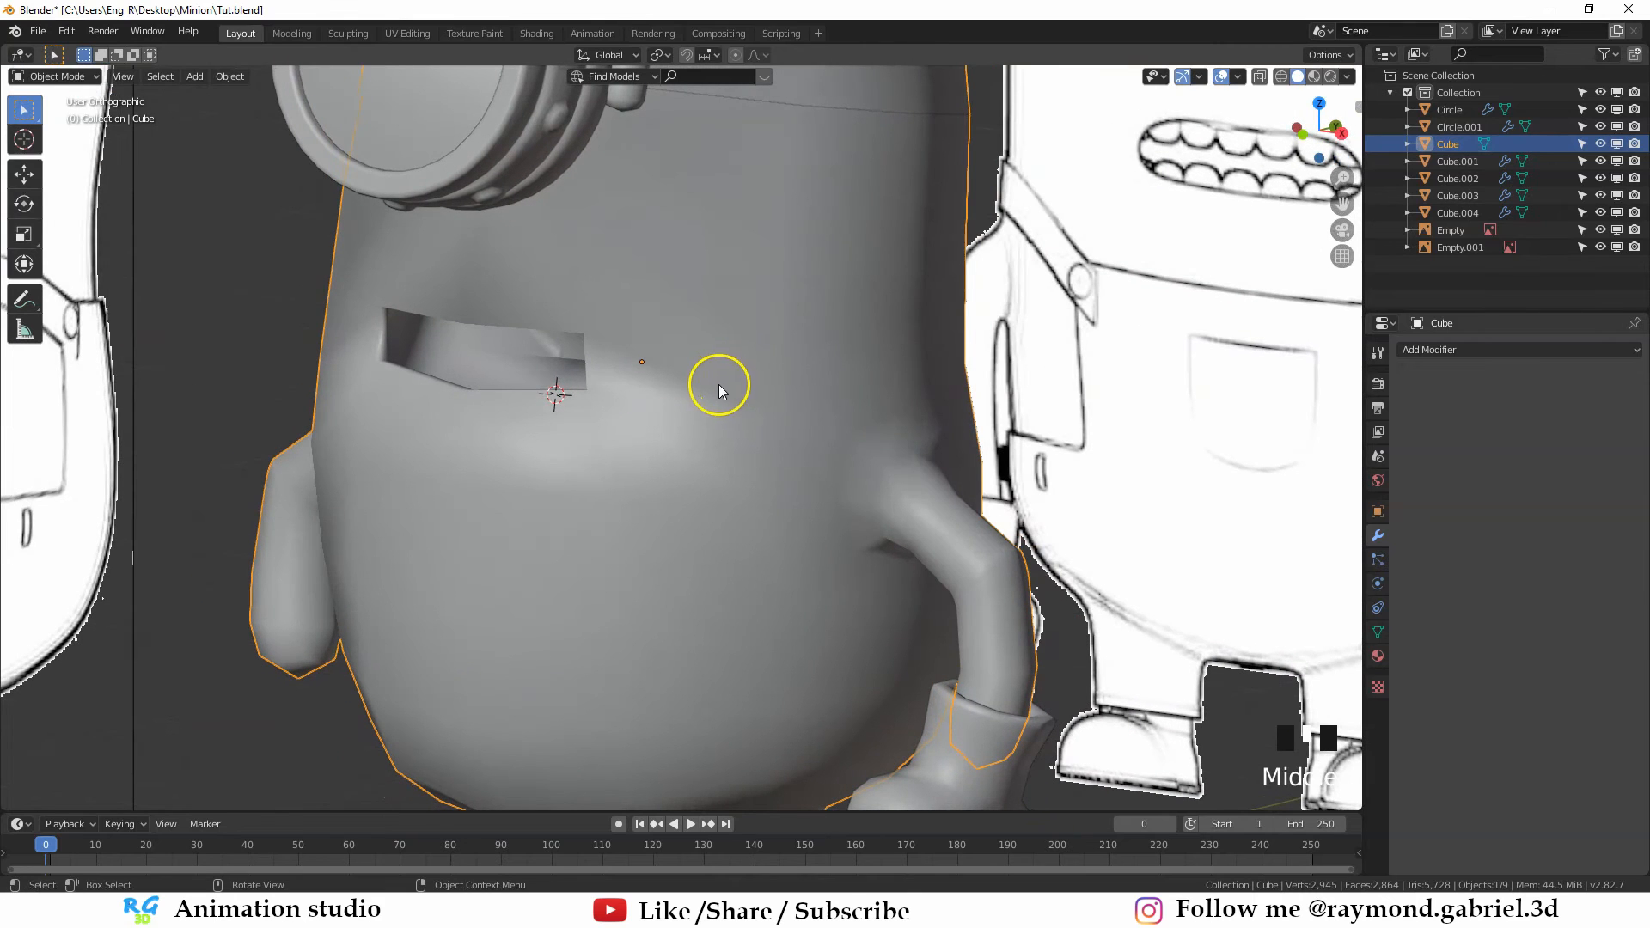
{"action": "left_click", "coordinate": [1457, 349]}
{"action": "left_click", "coordinate": [1339, 596]}
Place the 3D cursor inside the mouth opening and add a cube mesh there
{"action": "mouse_move", "coordinate": [688, 481]}
{"action": "middle_mouse_down"}
{"action": "mouse_move", "coordinate": [726, 465]}
{"action": "mouse_move", "coordinate": [685, 482]}
{"action": "middle_mouse_up"}
{"action": "scroll", "coordinate": [579, 471], "scroll_direction": "up", "scroll_amount": 2}
{"action": "middle_click_drag", "start_coordinate": [578, 472], "coordinate": [600, 427], "text": "shift"}
{"action": "right_click", "coordinate": [600, 376], "text": "shift"}
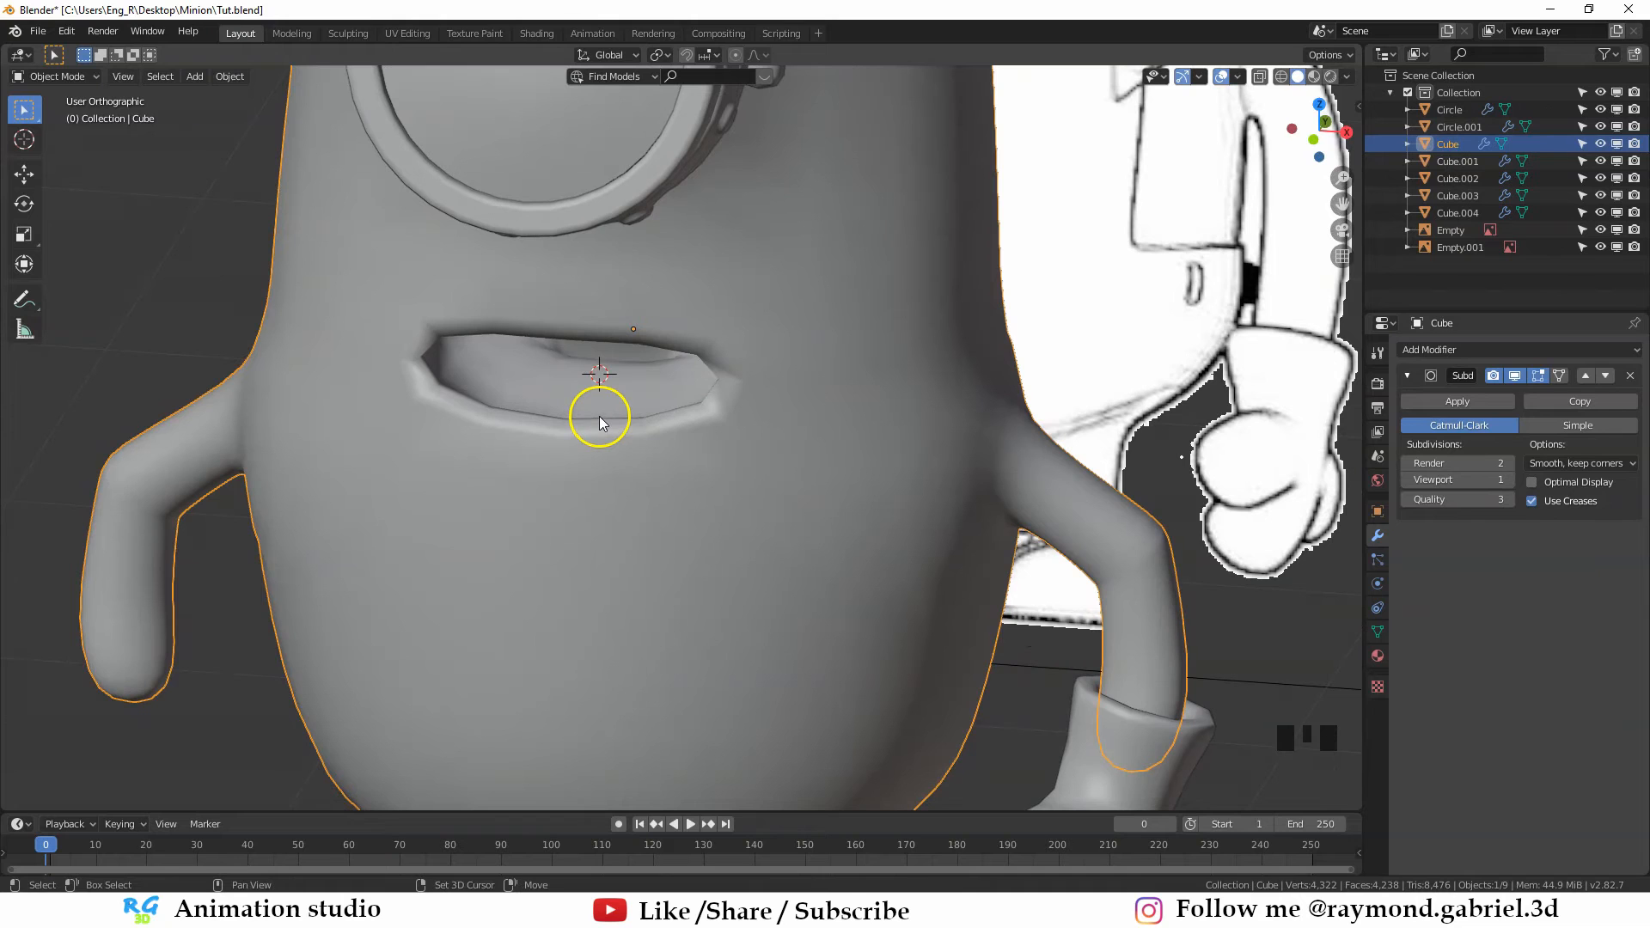
{"action": "key", "text": "shift+a"}
{"action": "mouse_move", "coordinate": [594, 413]}
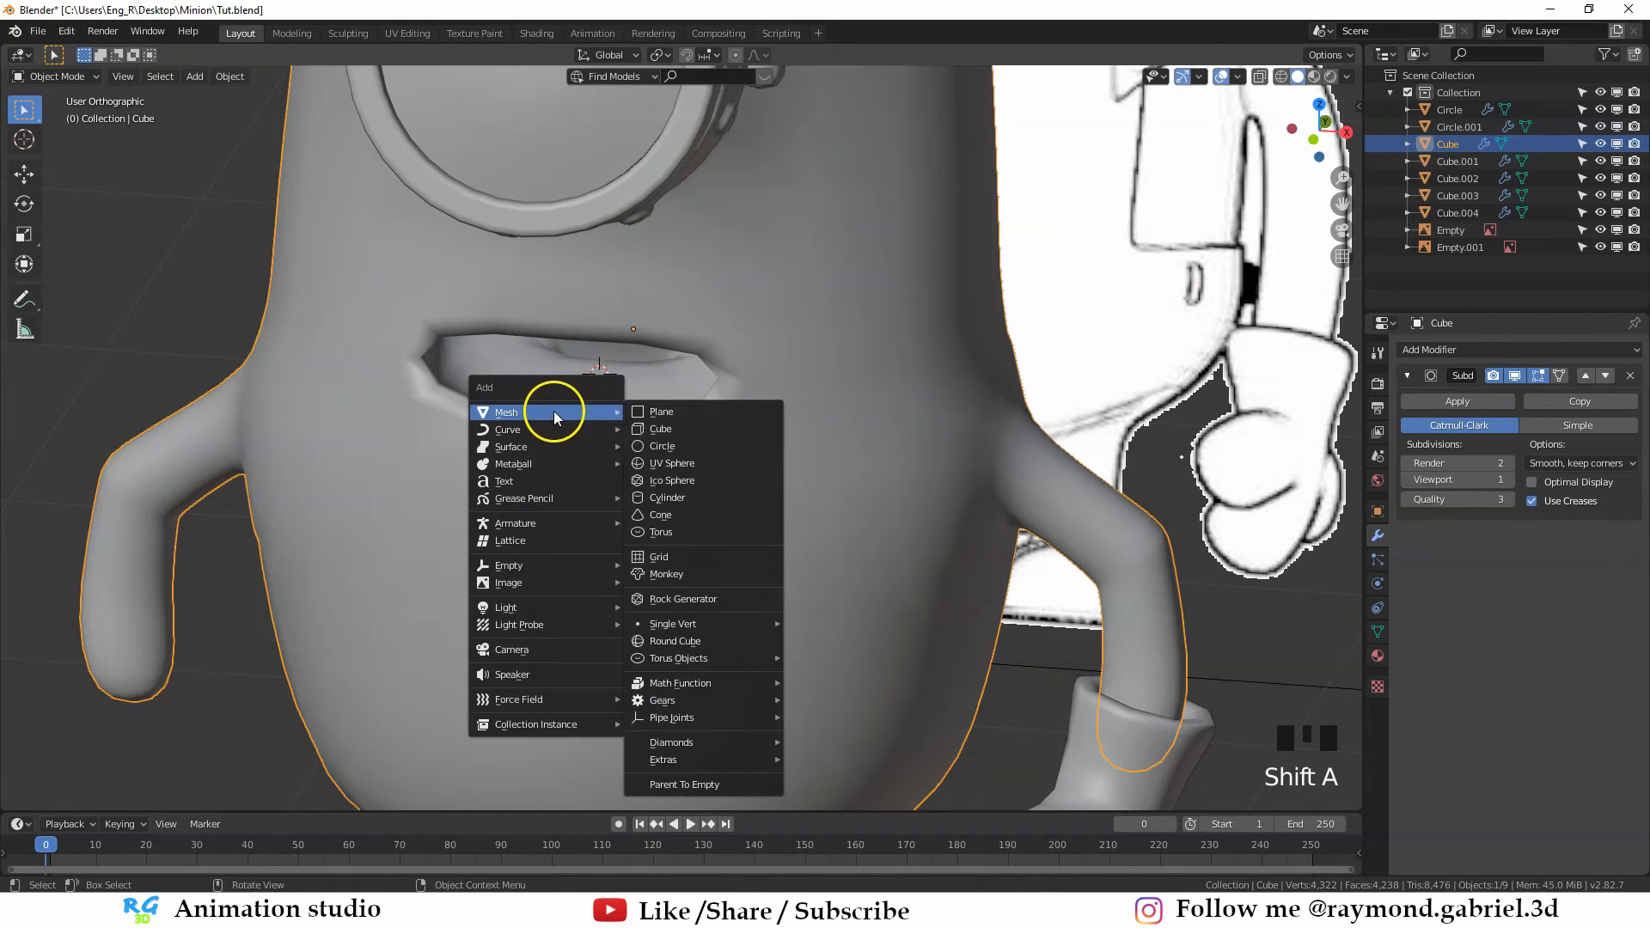
{"action": "left_click", "coordinate": [663, 430]}
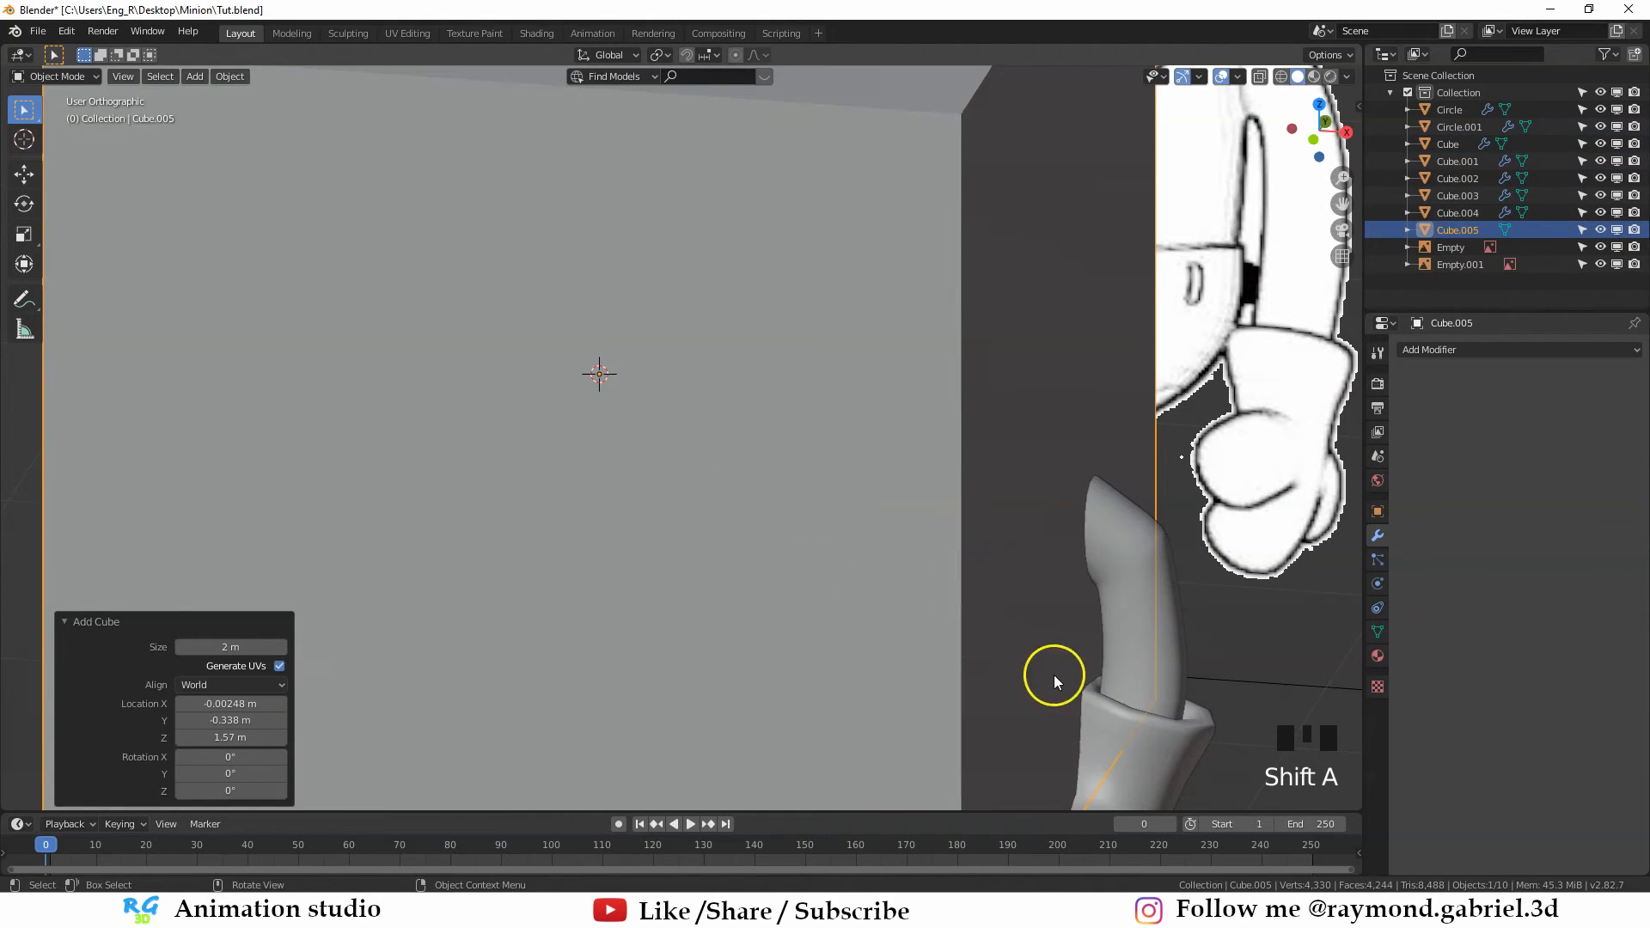
Scale the new cube uniformly to 0.195 and again to about 0.36, and raise it 0.0468 m along Z
{"action": "key", "text": "s"}
{"action": "left_click", "coordinate": [626, 487]}
{"action": "key", "text": "s"}
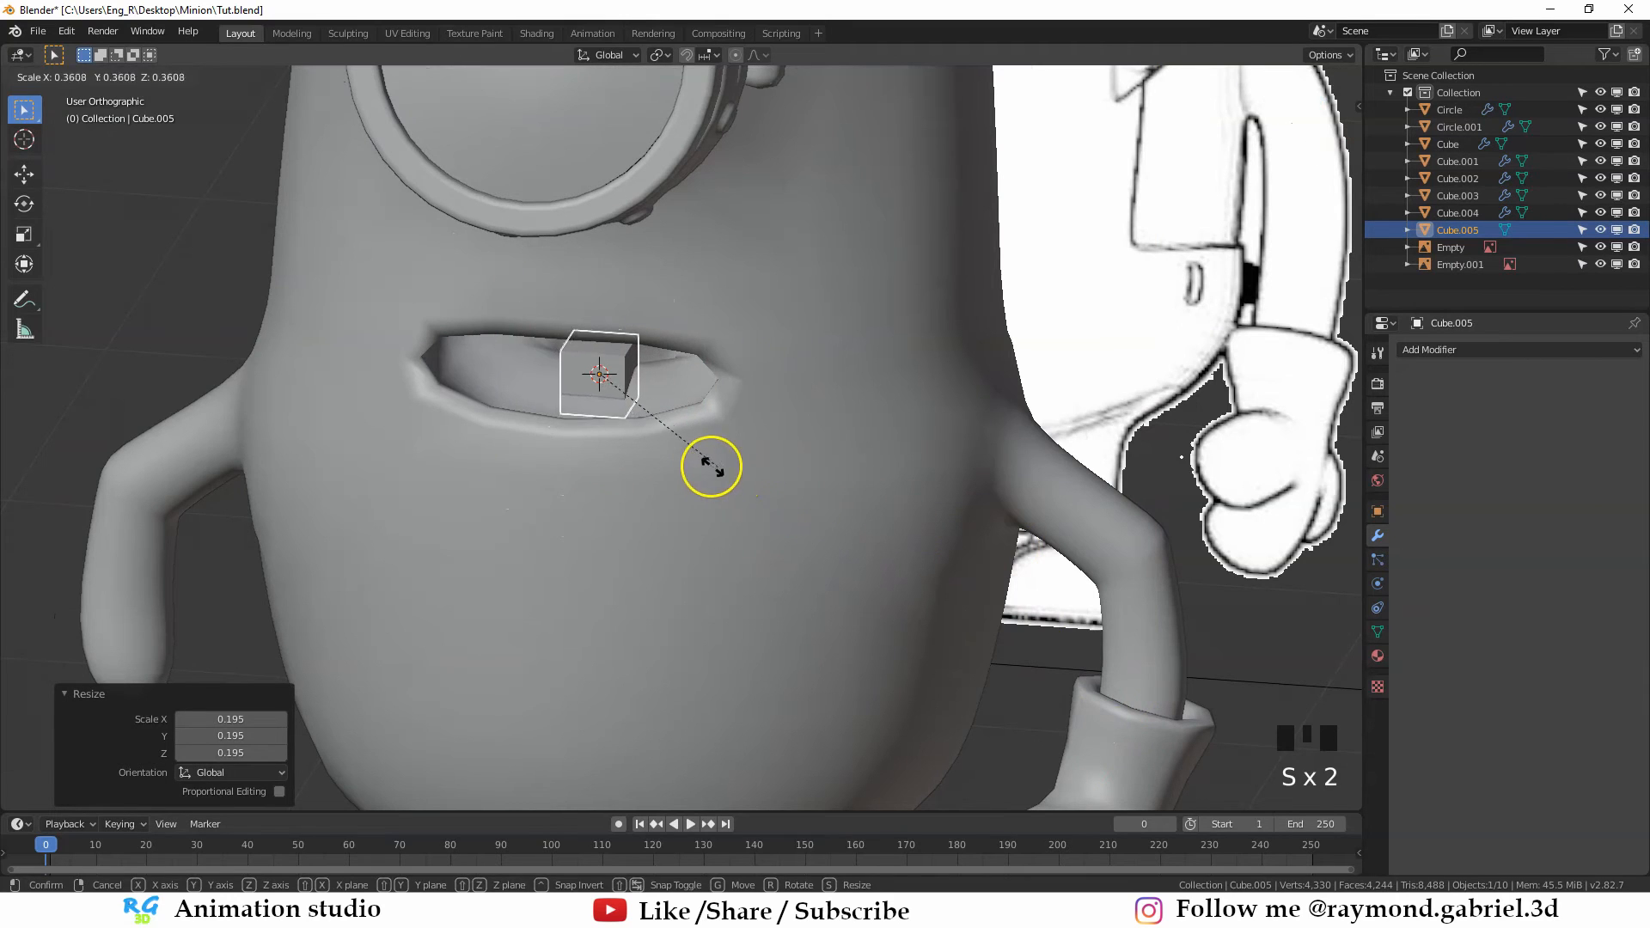
{"action": "left_click", "coordinate": [705, 466]}
{"action": "middle_click_drag", "start_coordinate": [704, 465], "coordinate": [707, 438]}
{"action": "key", "text": "g"}
{"action": "left_click", "coordinate": [715, 444]}
Flatten the cube to about 0.32 along Z and move it -0.188 m along Y towards the mouth opening
{"action": "key", "text": "s"}
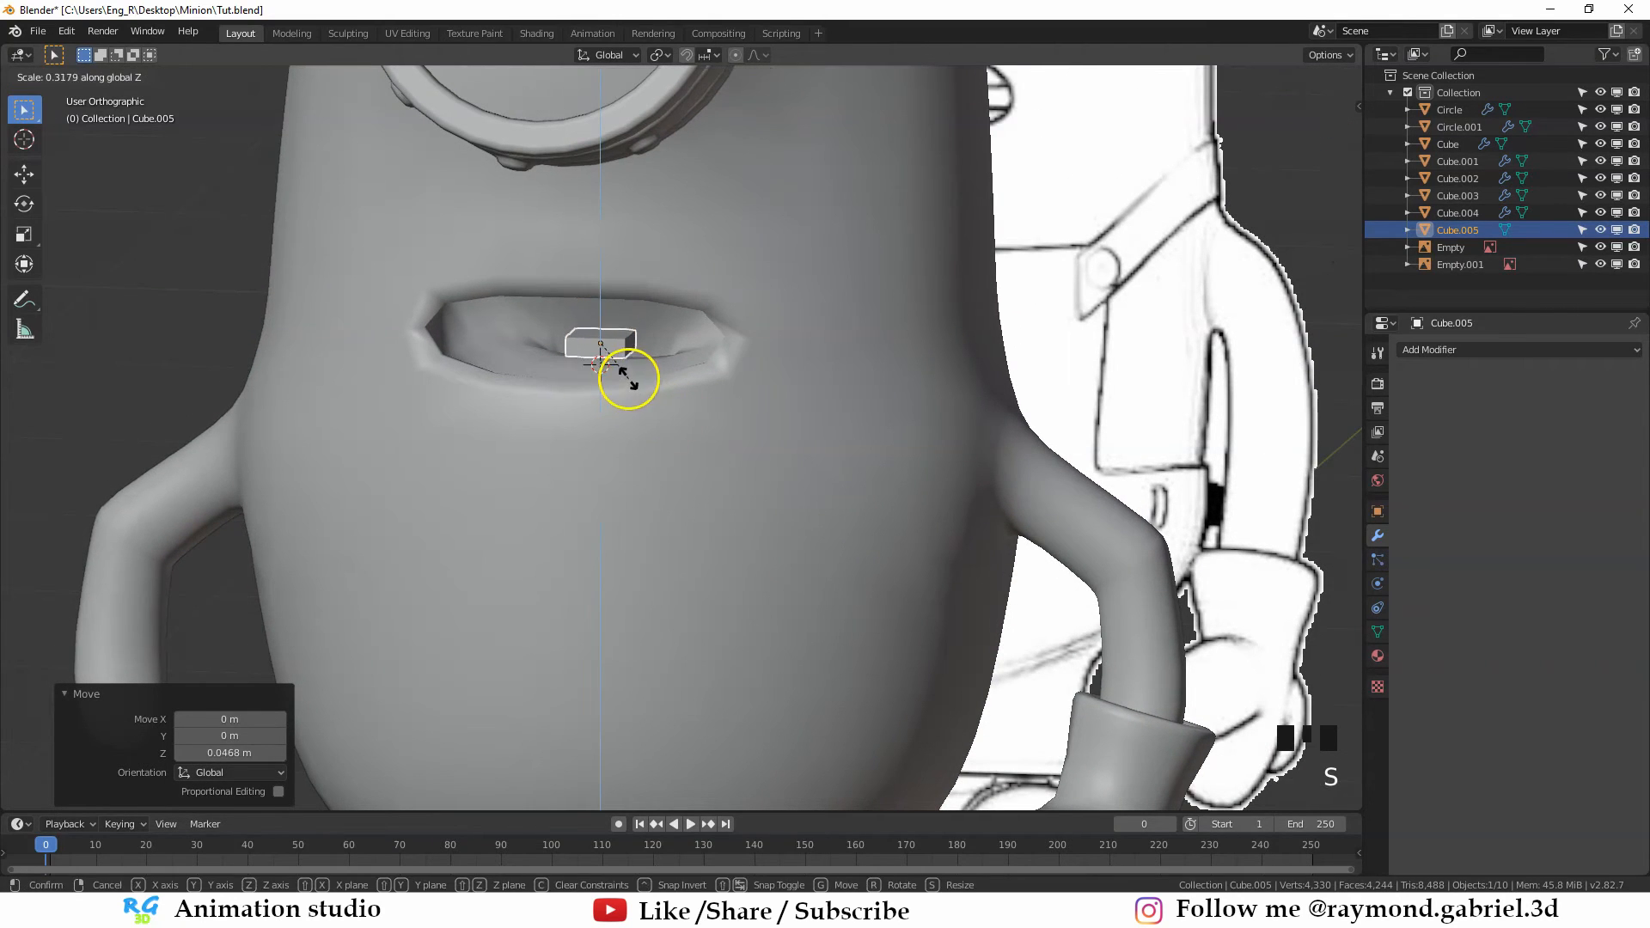
{"action": "left_click", "coordinate": [626, 391]}
{"action": "scroll", "coordinate": [607, 450], "scroll_direction": "up", "scroll_amount": 2}
{"action": "key", "text": "g"}
{"action": "key", "text": "y"}
{"action": "left_click", "coordinate": [564, 486]}
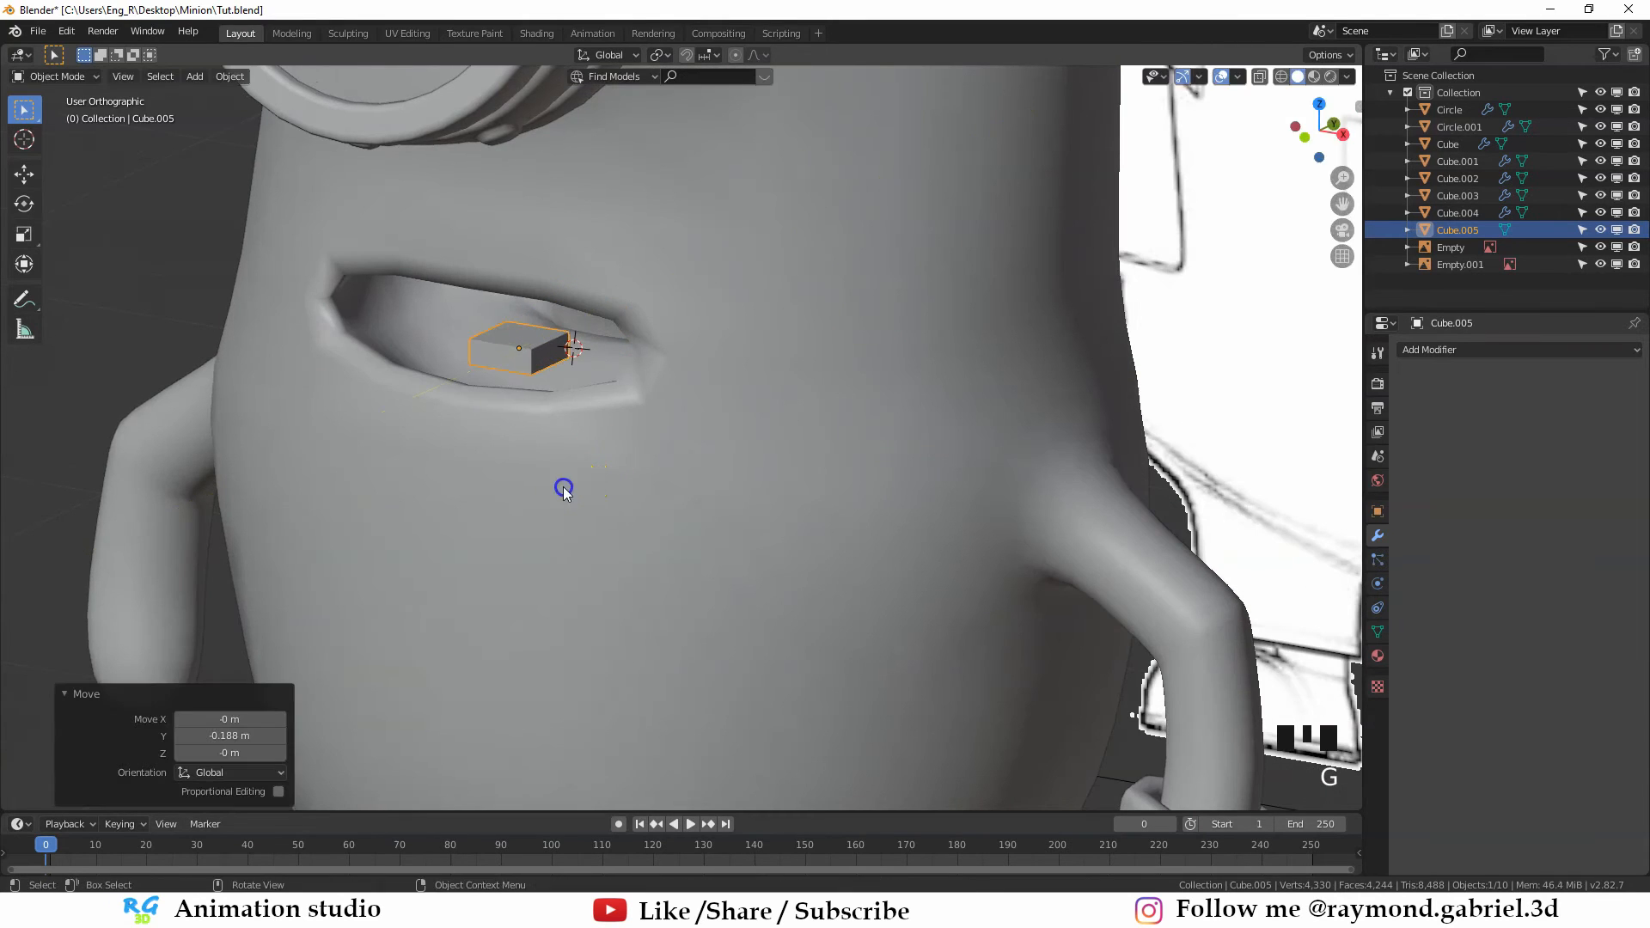
Stretch the flattened cube by 2.703 along X and about 2.24 along Y to form a tongue block
{"action": "middle_click_drag", "start_coordinate": [564, 486], "coordinate": [628, 480]}
{"action": "key", "text": "s"}
{"action": "key", "text": "x"}
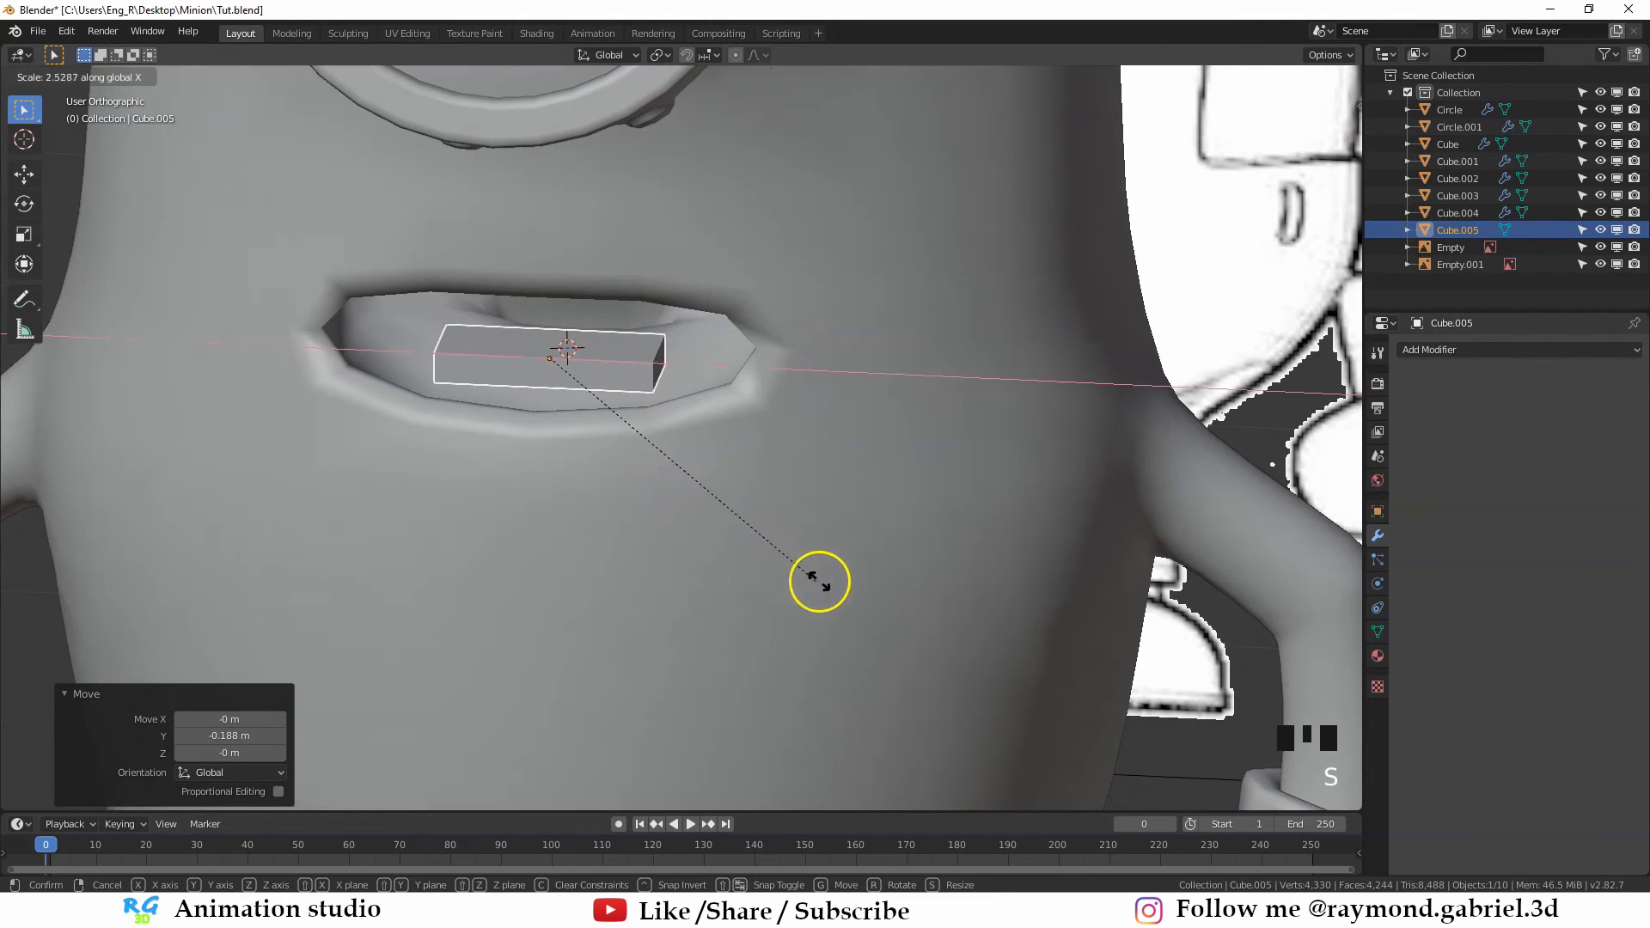
{"action": "left_click", "coordinate": [814, 582]}
{"action": "middle_click_drag", "start_coordinate": [813, 582], "coordinate": [688, 543]}
{"action": "key", "text": "s"}
{"action": "key", "text": "y"}
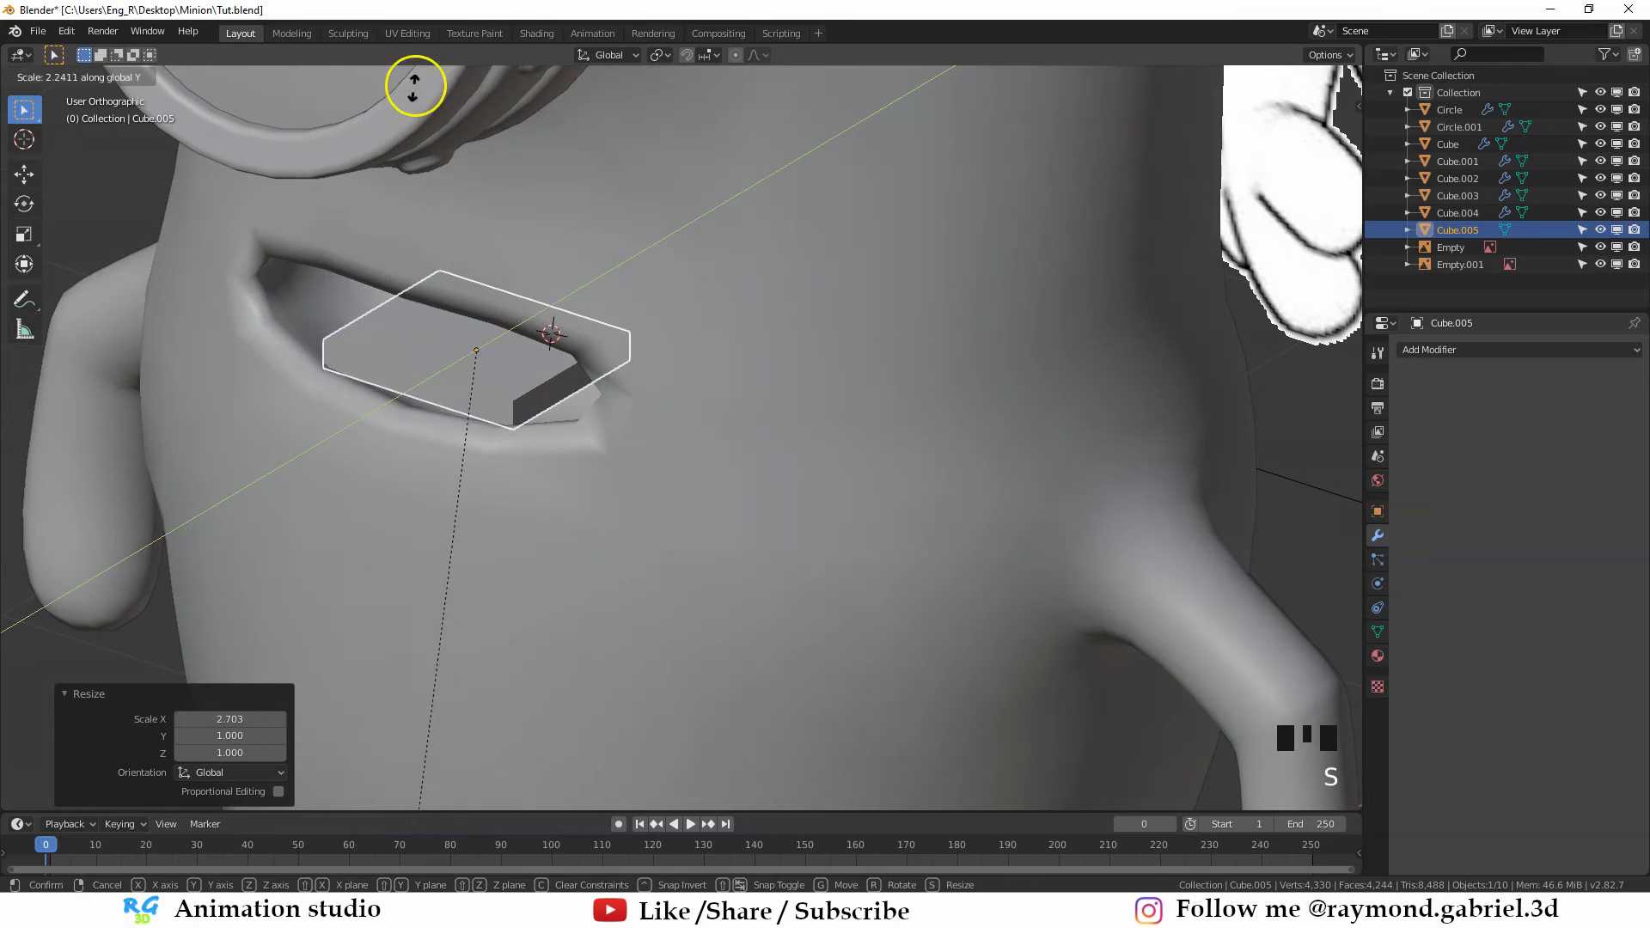
{"action": "left_click", "coordinate": [420, 175]}
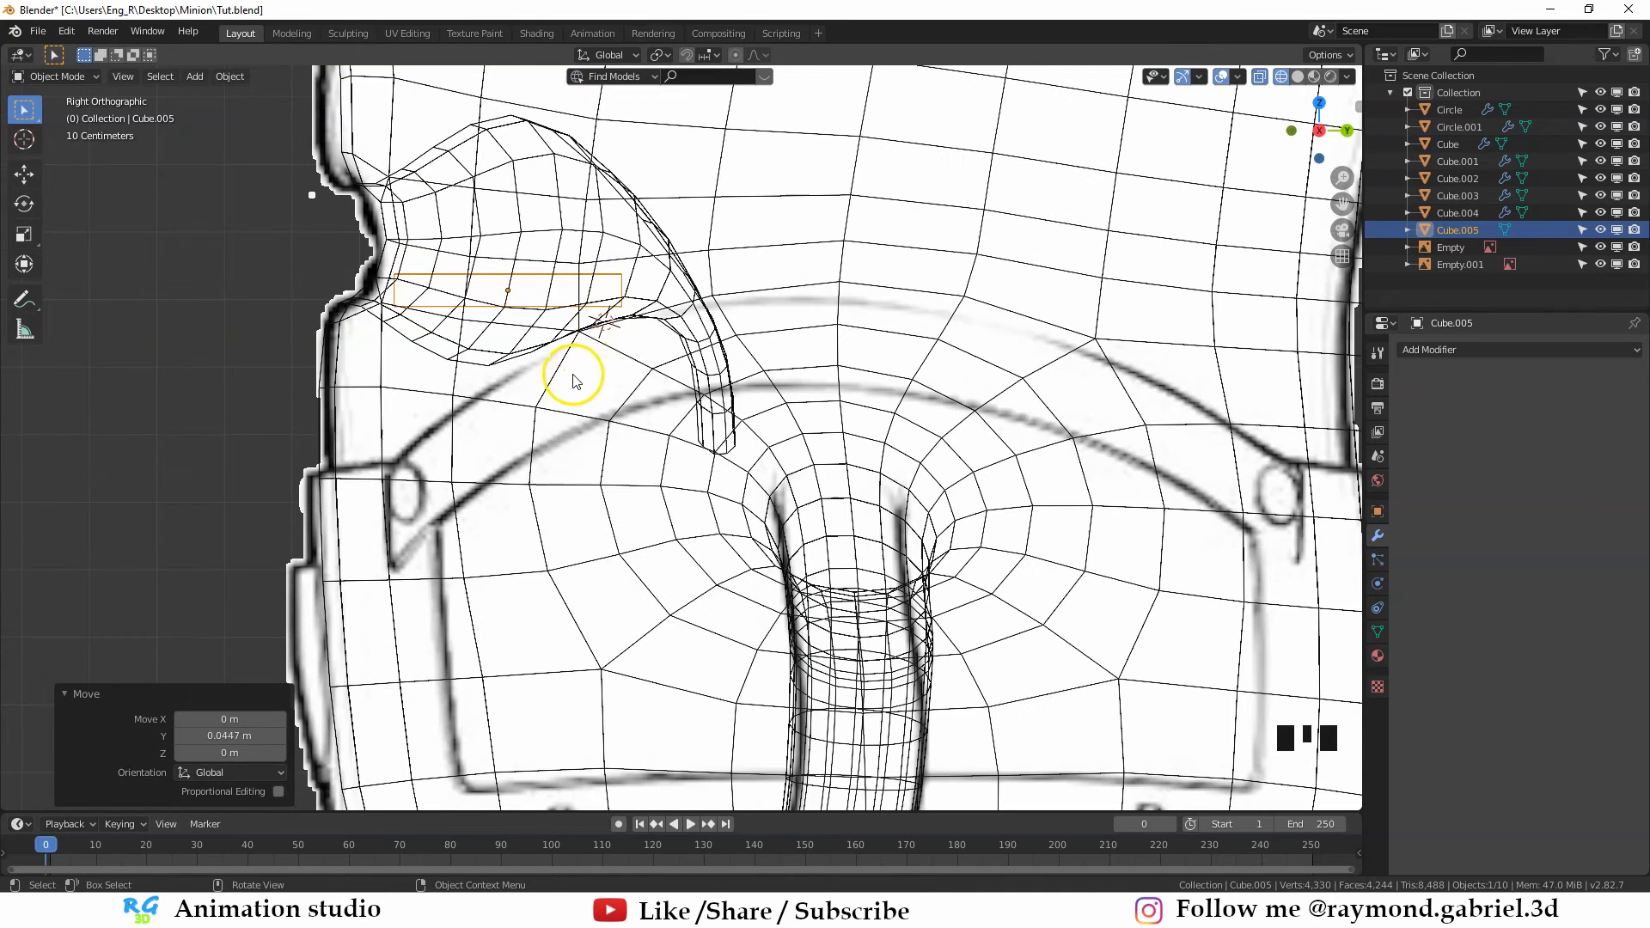
Add a centred loop cut across the tongue block's length in Edit Mode and lower it slightly along Z
{"action": "key", "text": "Tab"}
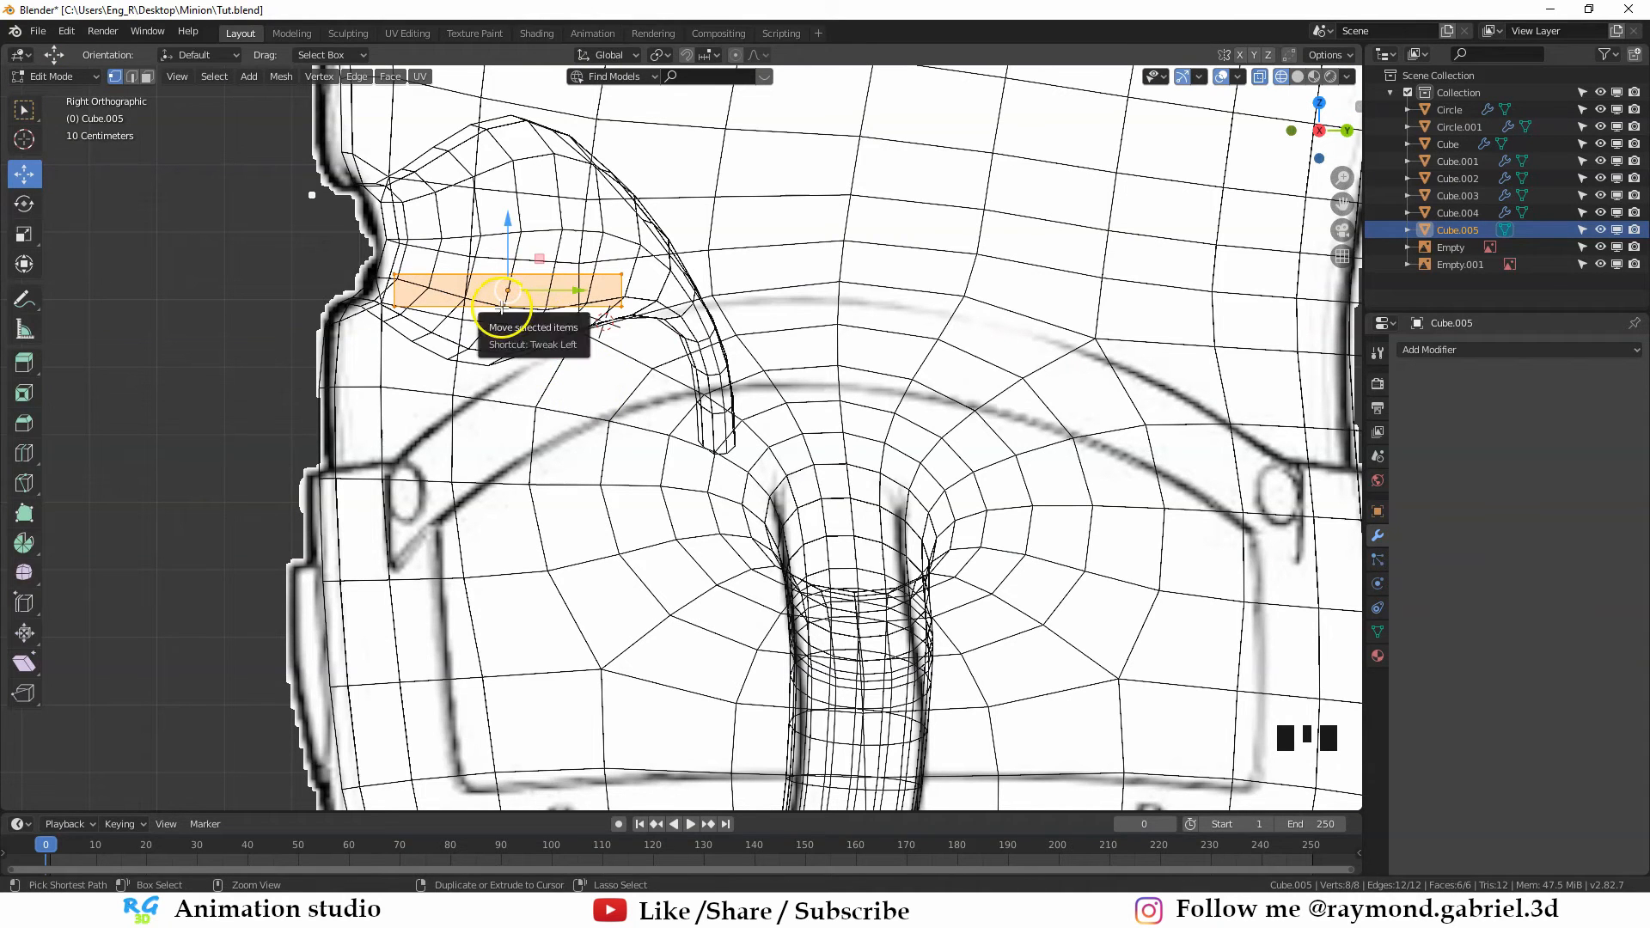
{"action": "scroll", "coordinate": [469, 305], "scroll_direction": "up", "scroll_amount": 2}
{"action": "double_click", "coordinate": [393, 255]}
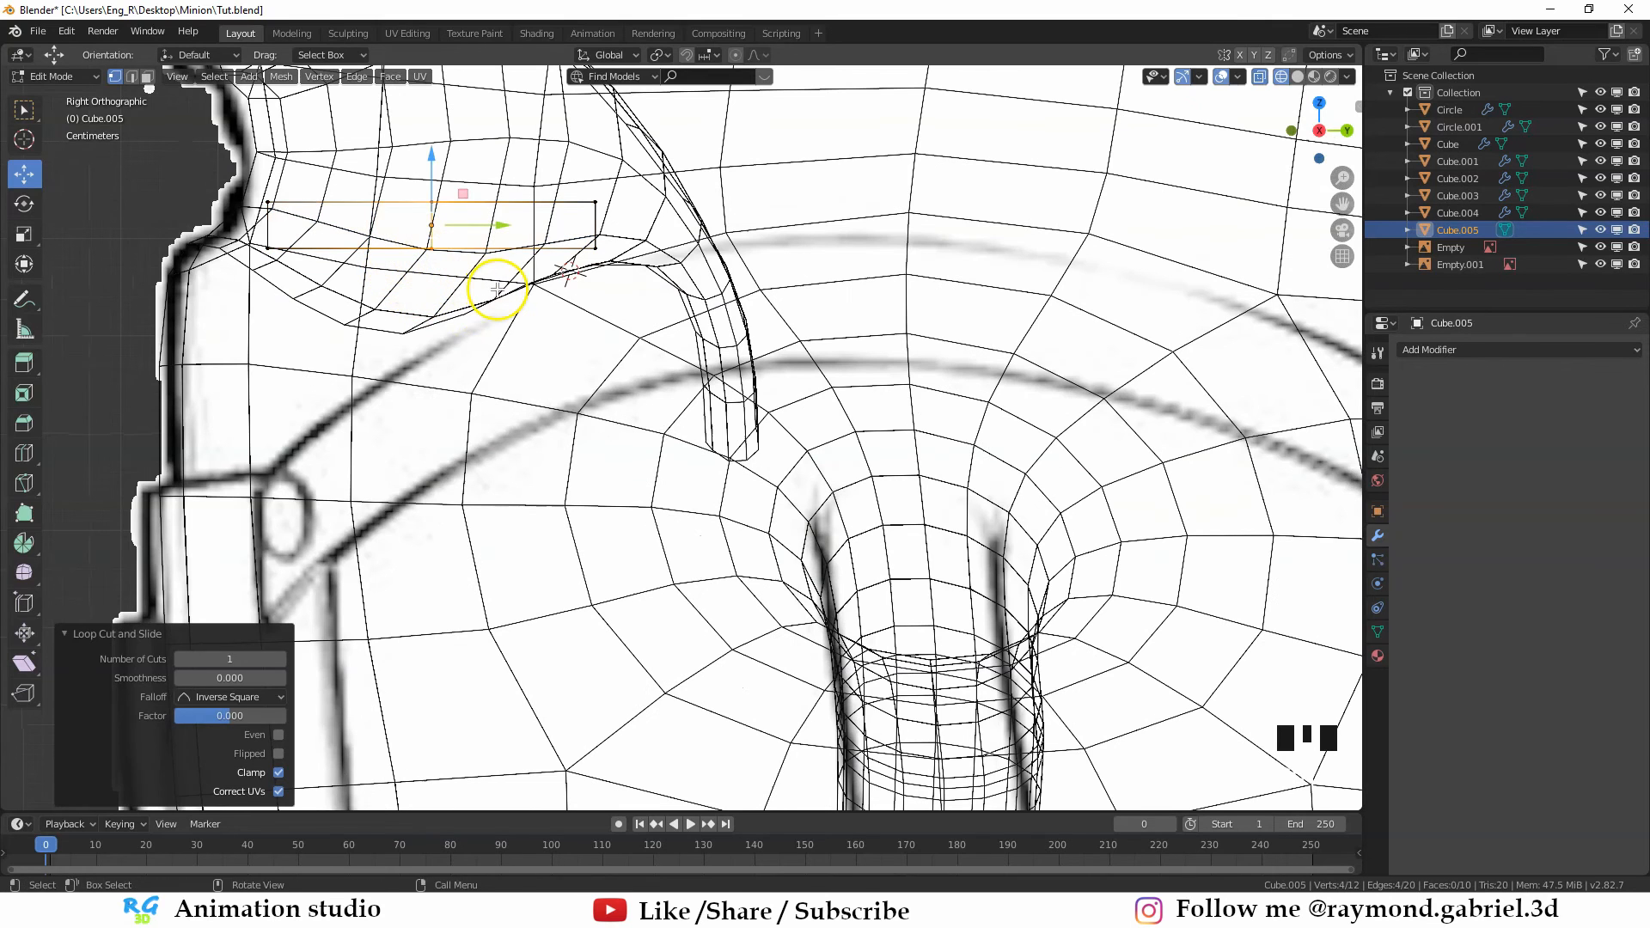
{"action": "key", "text": "g"}
{"action": "key", "text": "z"}
{"action": "left_click", "coordinate": [492, 307]}
Move the tongue's rear end vertices 0.0397 m along Y and -0.0124 m along Z
{"action": "left_click", "coordinate": [603, 236]}
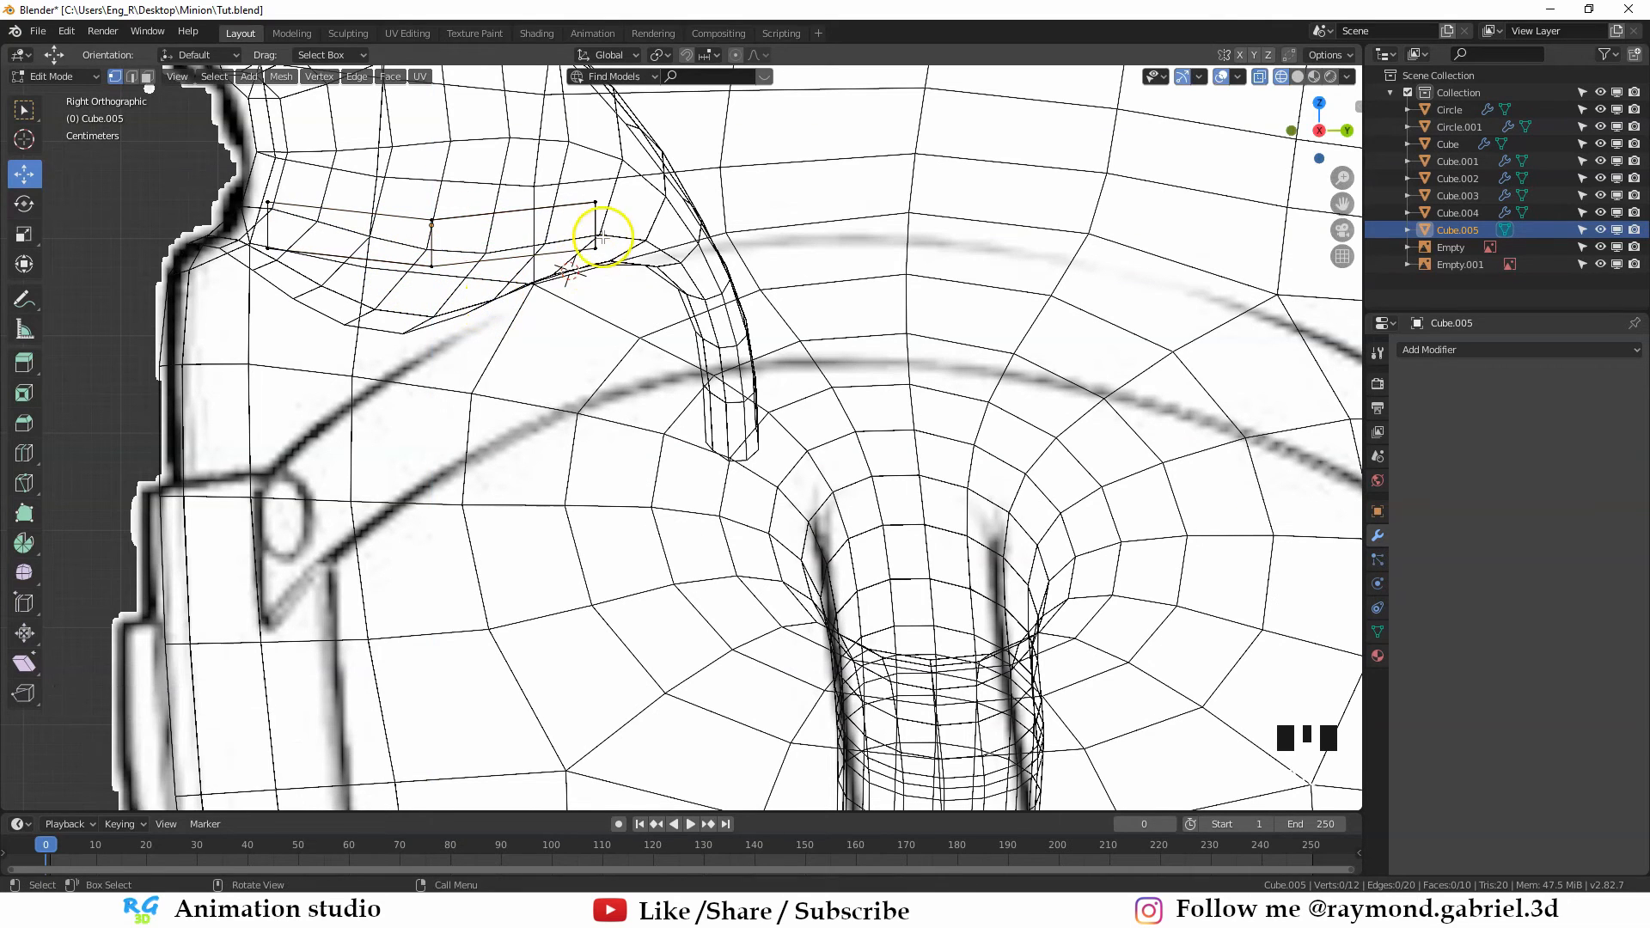
{"action": "key", "text": "g"}
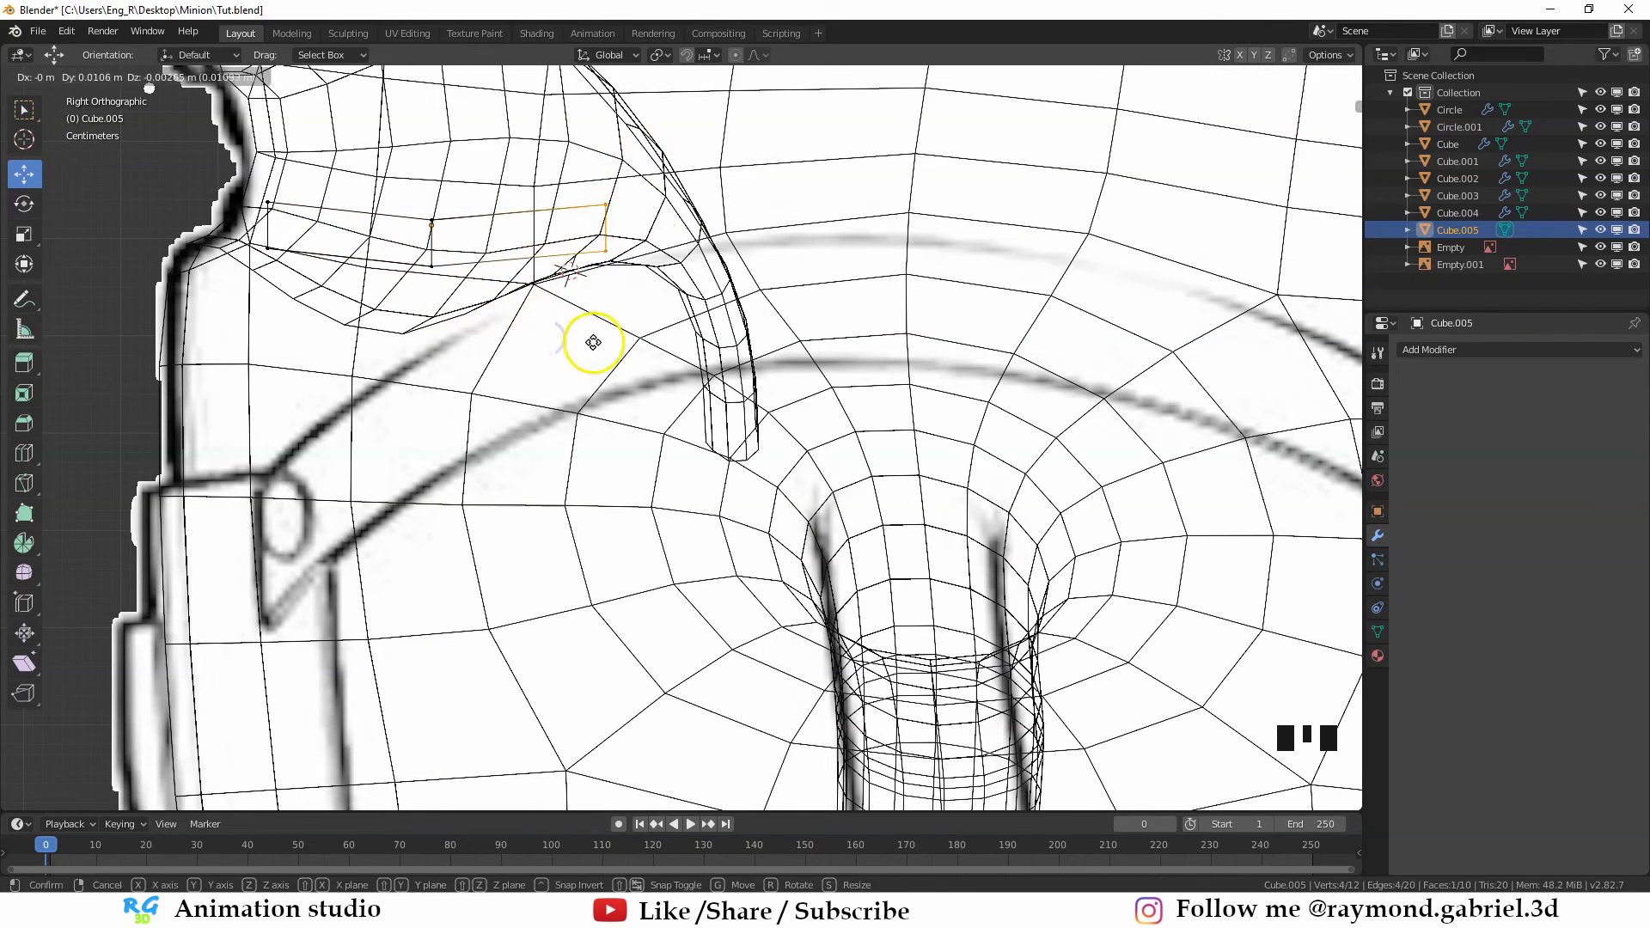
{"action": "left_click", "coordinate": [621, 351]}
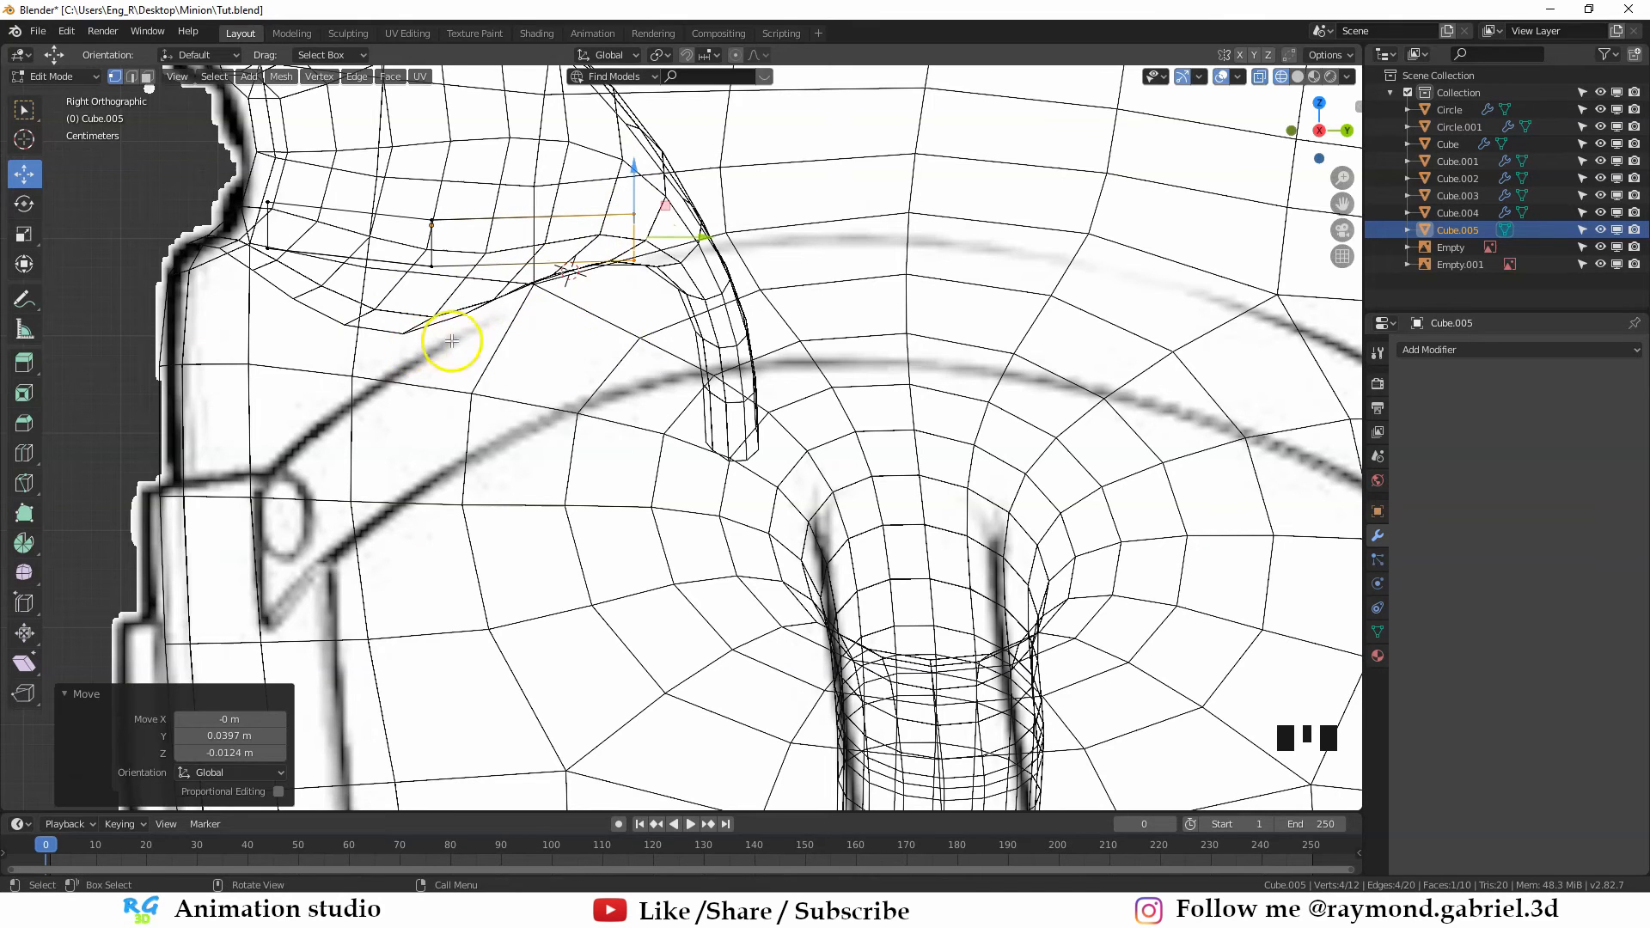
Return to solid shading in Object Mode, add a Subdivision Surface modifier to the tongue and shade it smooth
{"action": "key", "text": "z"}
{"action": "key", "text": "z"}
{"action": "middle_click_drag", "start_coordinate": [490, 321], "coordinate": [638, 351]}
{"action": "key", "text": "Tab"}
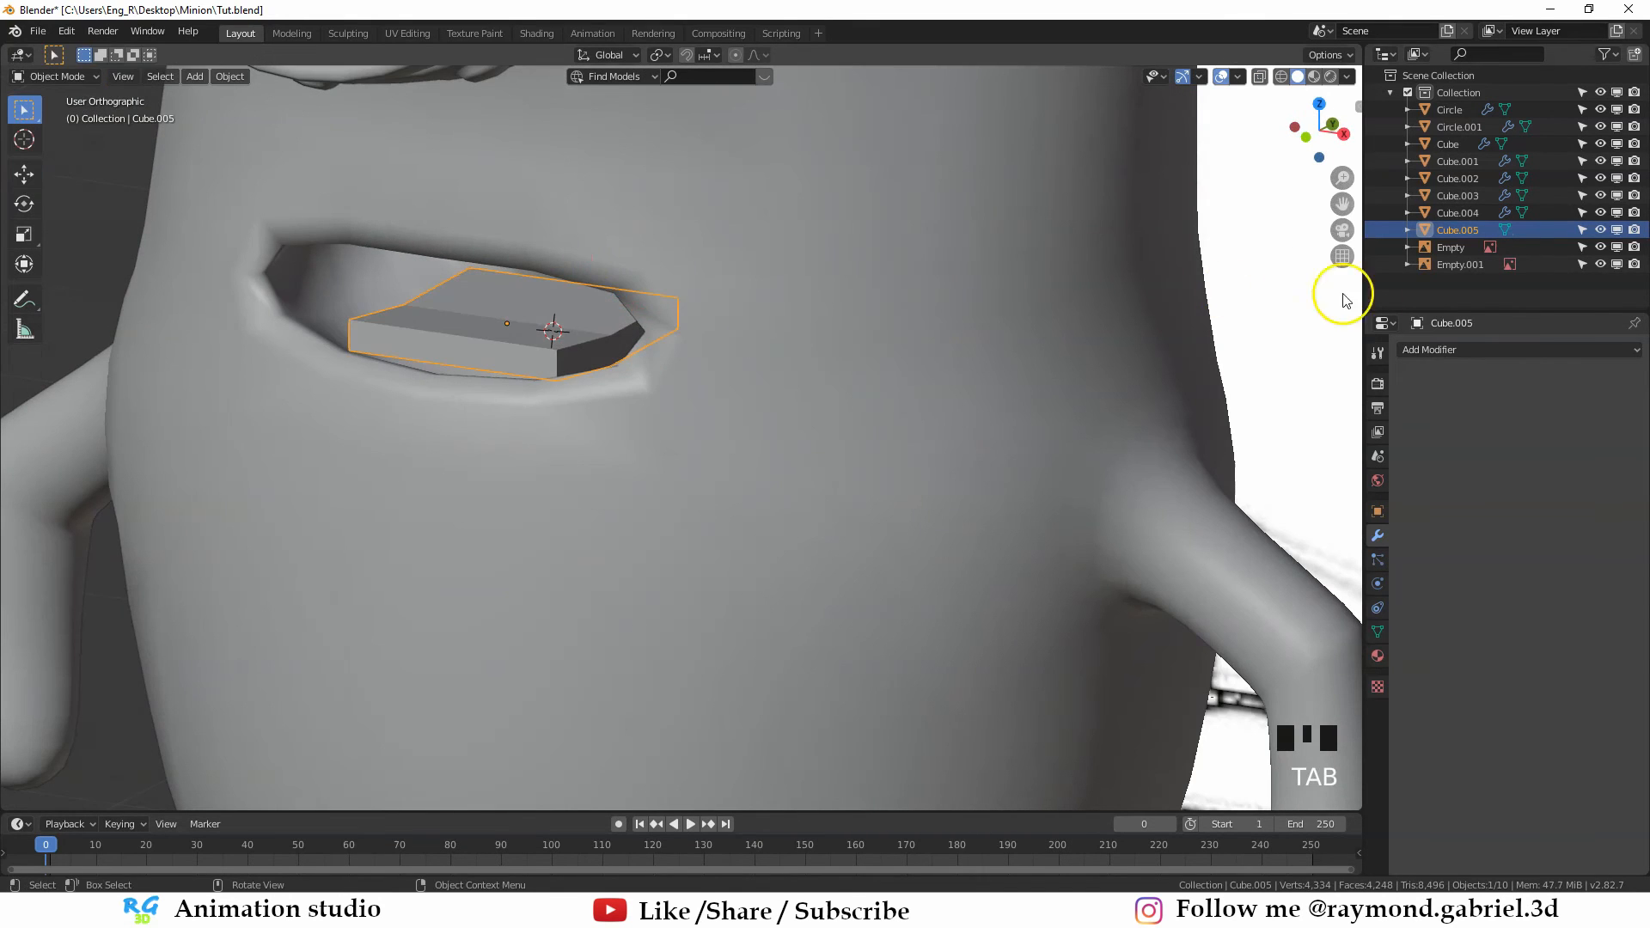
{"action": "left_click", "coordinate": [1447, 351]}
{"action": "left_click", "coordinate": [1346, 633]}
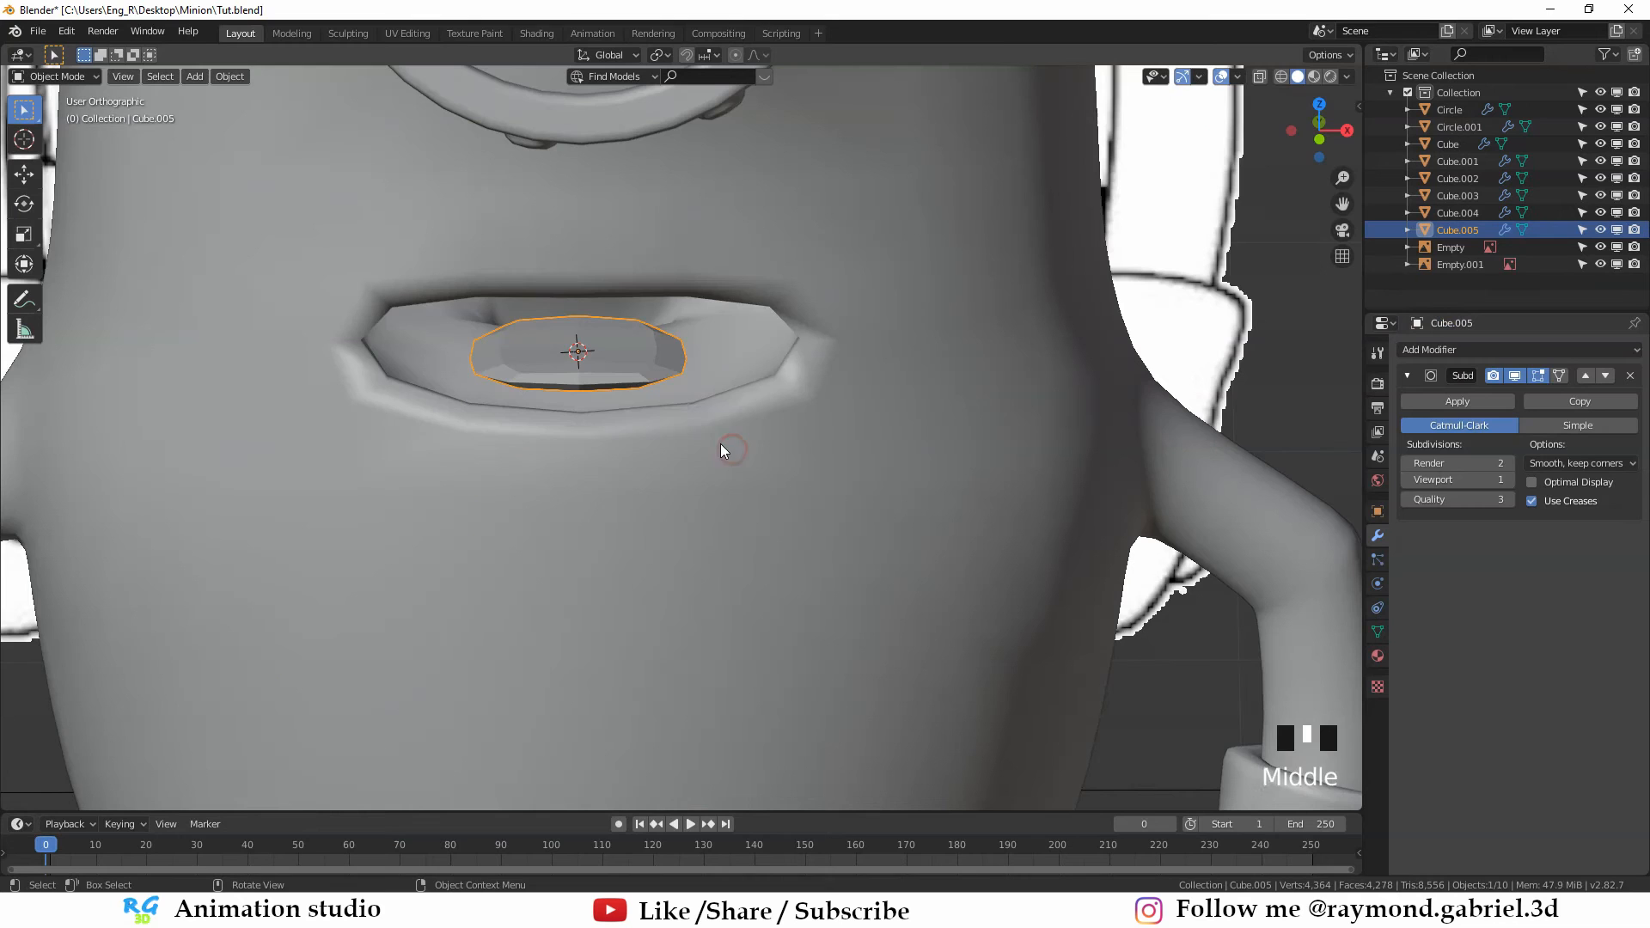
{"action": "right_click", "coordinate": [722, 447]}
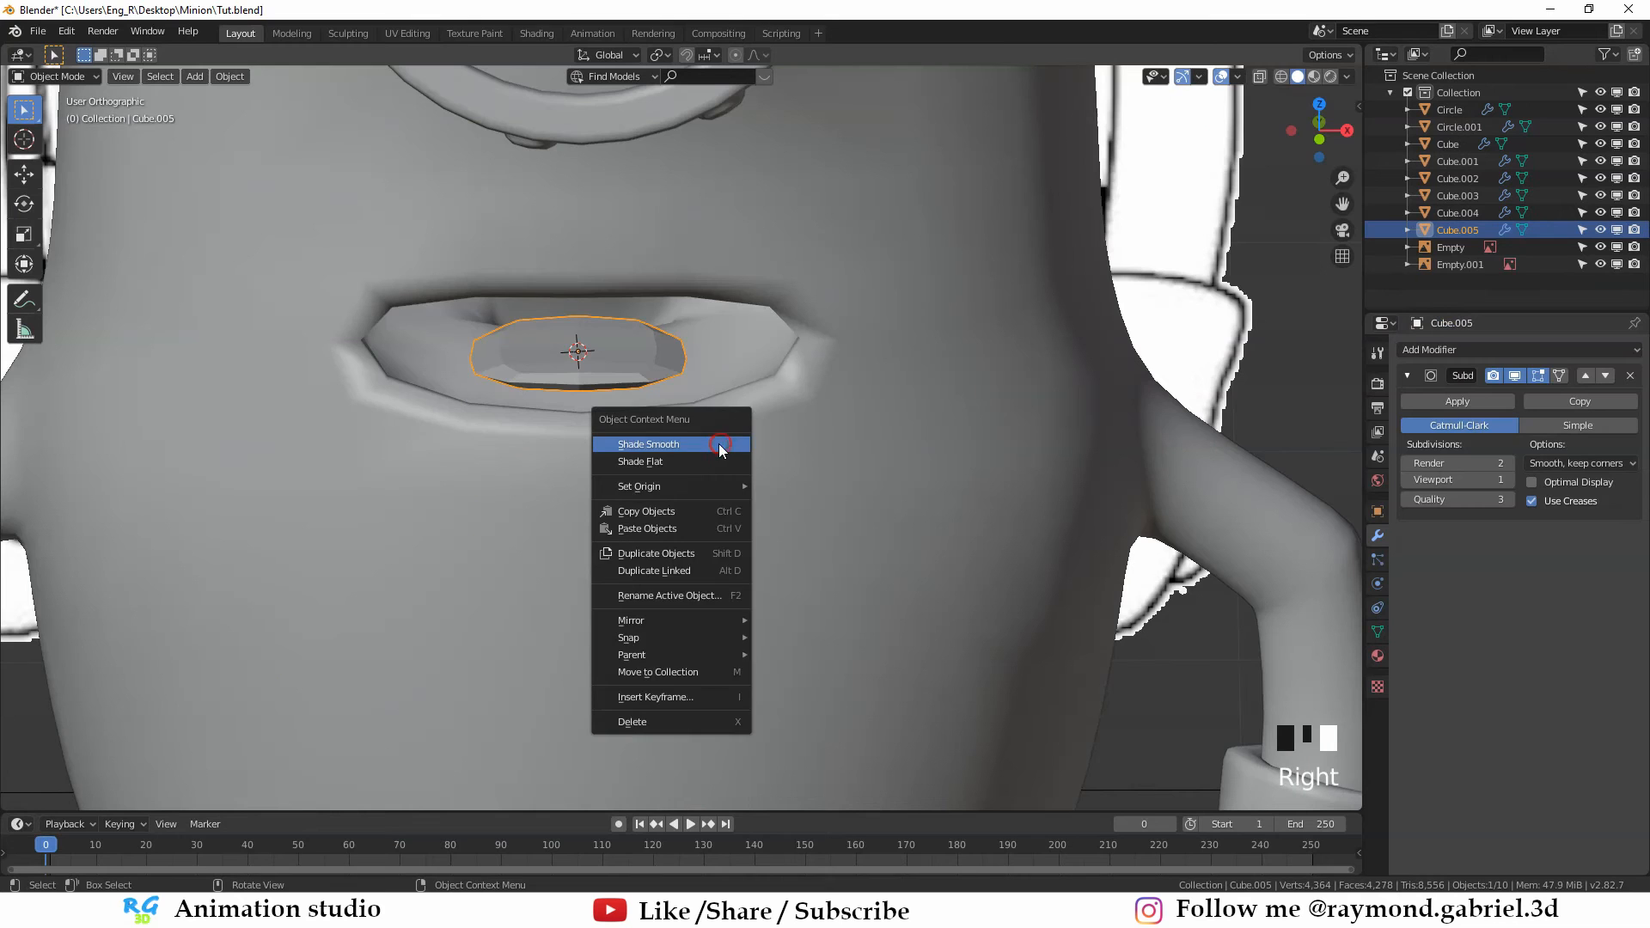
{"action": "left_click", "coordinate": [679, 447]}
{"action": "middle_click_drag", "start_coordinate": [780, 400], "coordinate": [624, 406]}
Scale the tongue's front vertices along X and lower them 0.00777 m along Z
{"action": "key", "text": "Tab"}
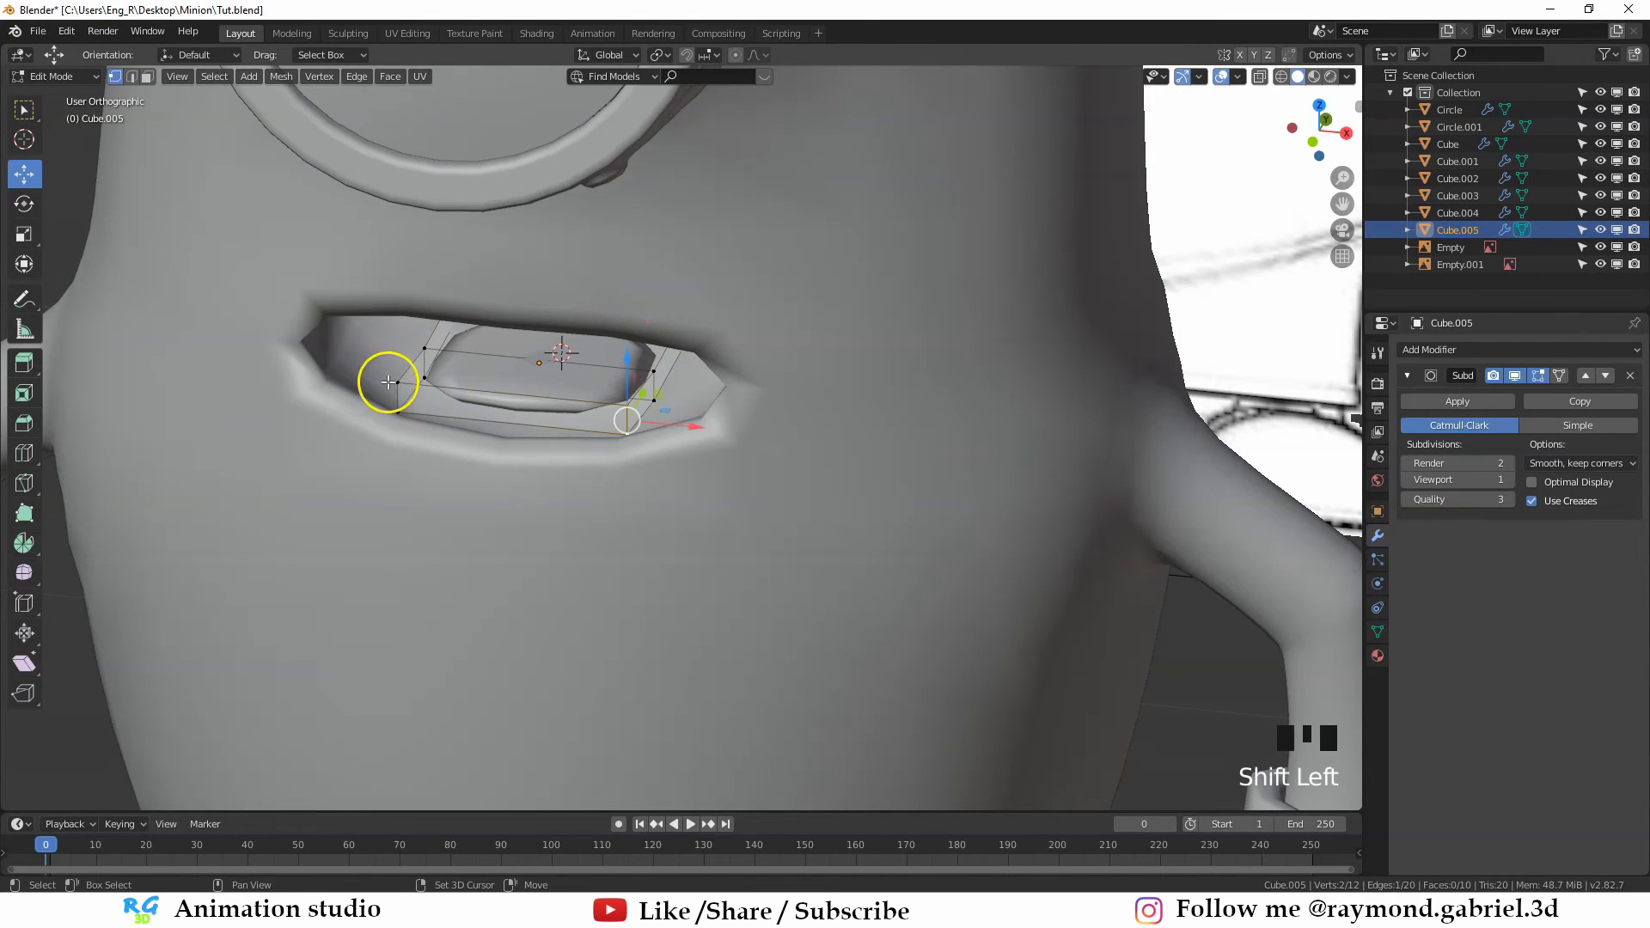
{"action": "mouse_move", "coordinate": [397, 416]}
{"action": "middle_mouse_down"}
{"action": "mouse_move", "coordinate": [634, 507]}
{"action": "mouse_move", "coordinate": [656, 494]}
{"action": "mouse_move", "coordinate": [460, 404]}
{"action": "mouse_move", "coordinate": [472, 434]}
{"action": "mouse_move", "coordinate": [673, 444]}
{"action": "mouse_move", "coordinate": [482, 473]}
{"action": "middle_mouse_up"}
{"action": "key", "text": "s"}
{"action": "key", "text": "x"}
{"action": "left_click", "coordinate": [705, 522]}
{"action": "key", "text": "g"}
{"action": "key", "text": "z"}
{"action": "left_click", "coordinate": [452, 426]}
Add a loop cut to the rear half of the tongue in the side wireframe view and slide it towards the rear end
{"action": "key", "text": "KP_3"}
{"action": "key", "text": "shift+z"}
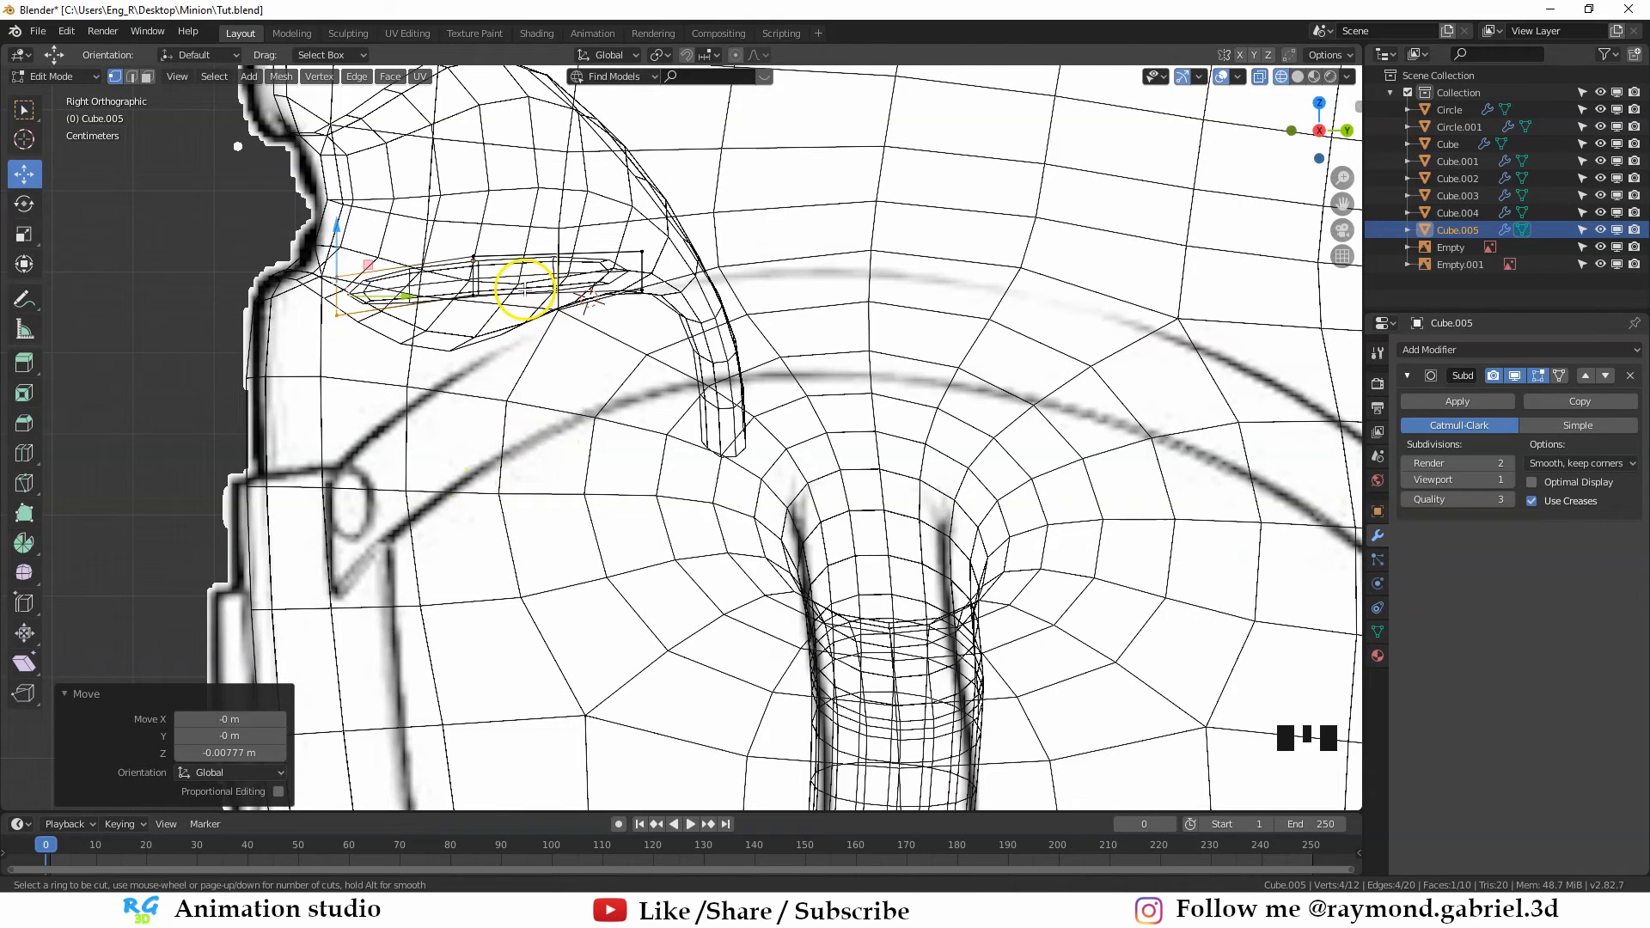
{"action": "left_click", "coordinate": [528, 289]}
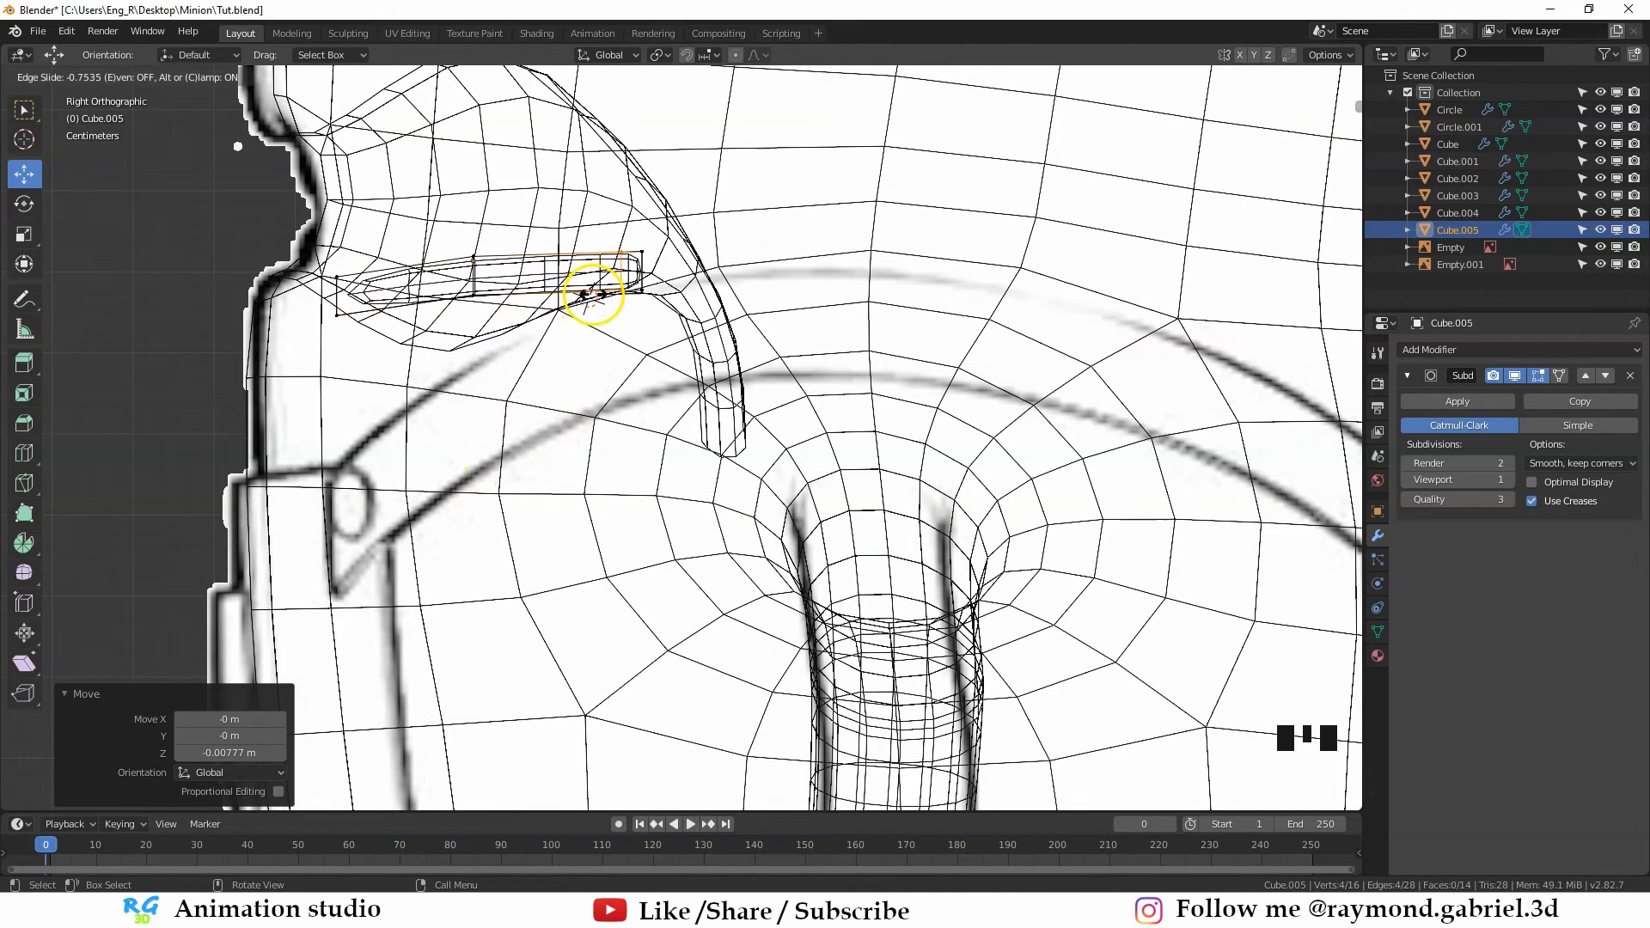
{"action": "left_click", "coordinate": [591, 289]}
Scale the whole tongue along X in Object Mode and clear the selection to check its fit
{"action": "key", "text": "s"}
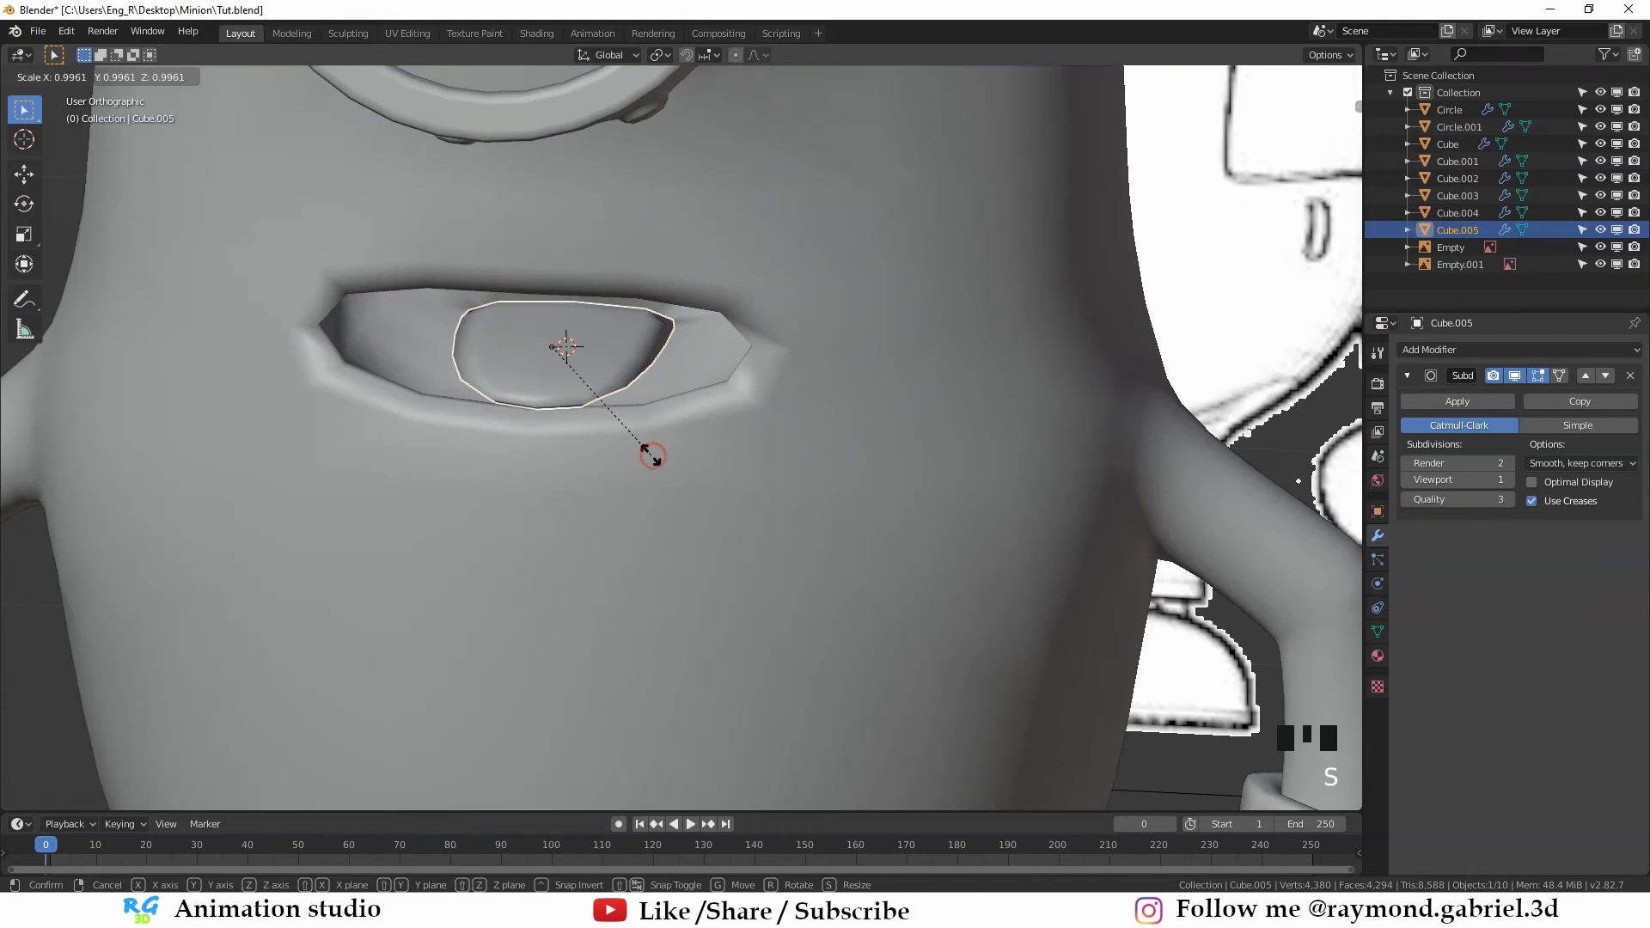
{"action": "key", "text": "x"}
{"action": "left_click", "coordinate": [658, 487]}
{"action": "middle_click_drag", "start_coordinate": [658, 487], "coordinate": [560, 298]}
{"action": "key", "text": "alt+a"}
{"action": "key", "text": "Tab"}
{"action": "key", "text": "Tab"}
{"action": "key", "text": "alt+a"}
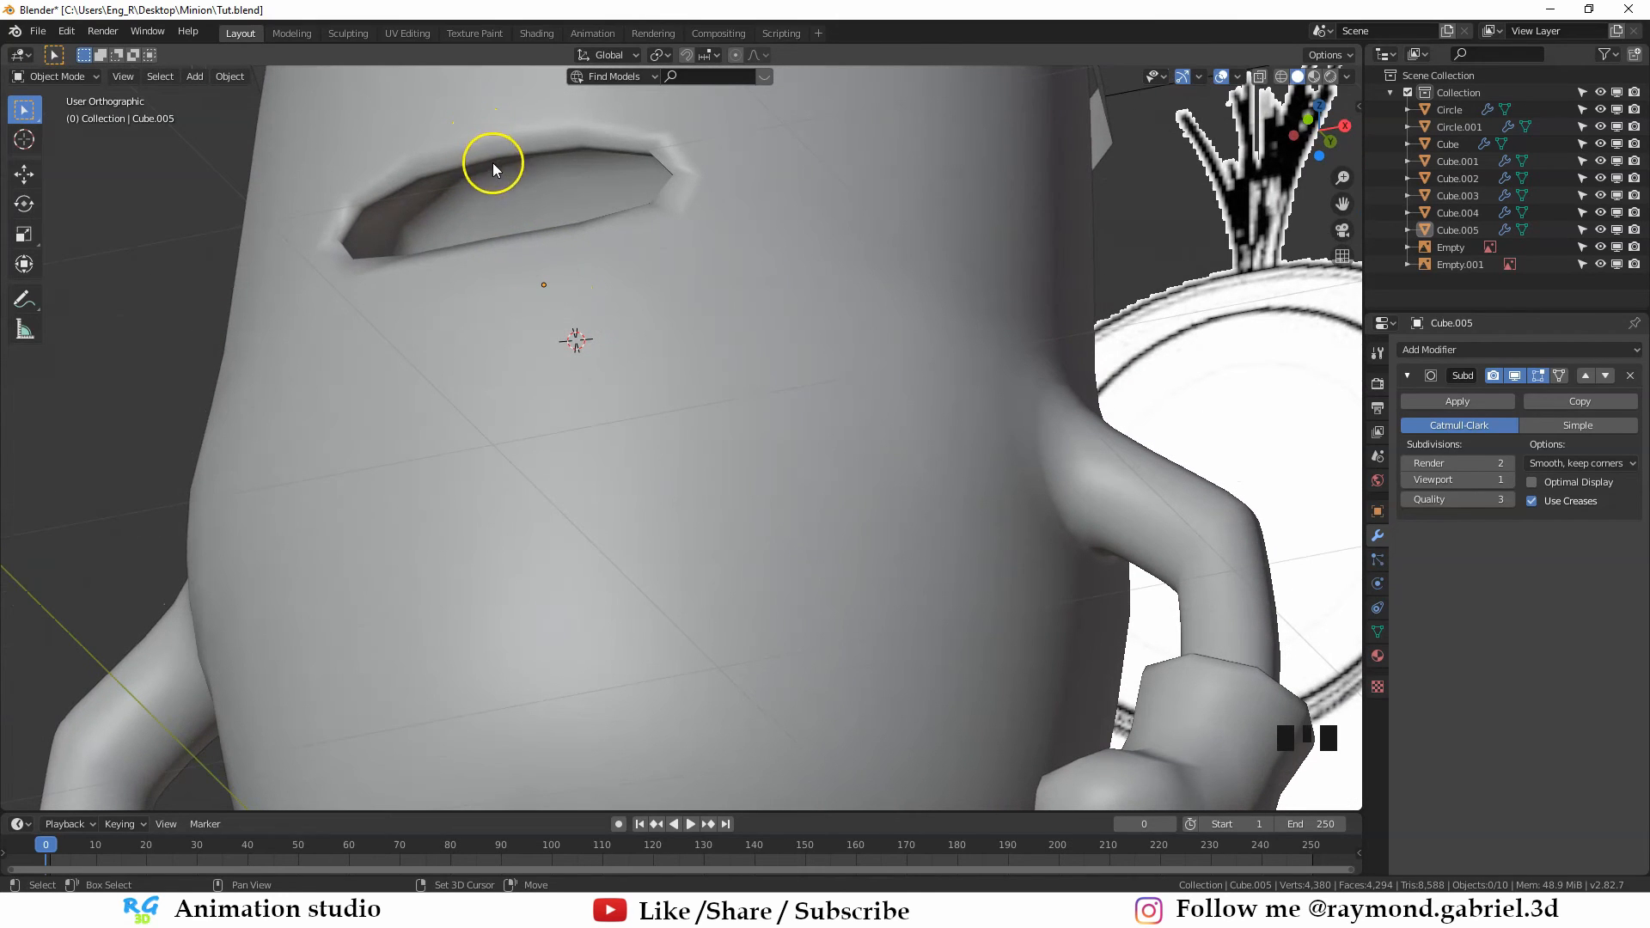
Place the 3D cursor at the upper lip and add a cube there for a tooth
{"action": "middle_click_drag", "start_coordinate": [498, 156], "coordinate": [502, 350]}
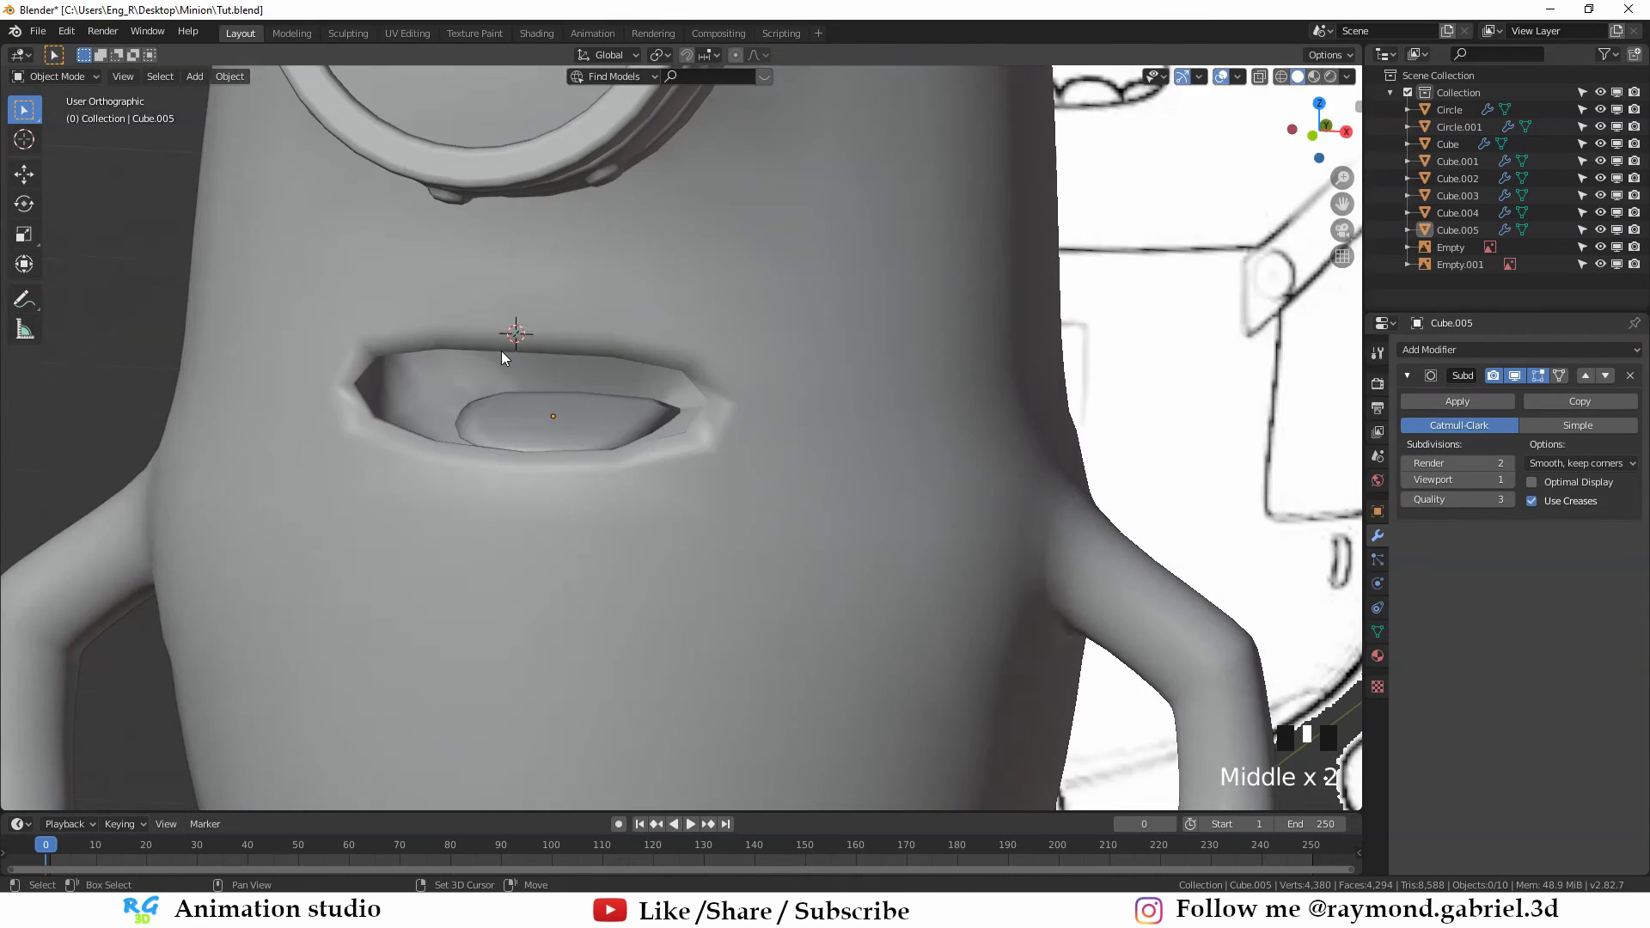
{"action": "key", "text": "shift+a"}
{"action": "left_click", "coordinate": [568, 368]}
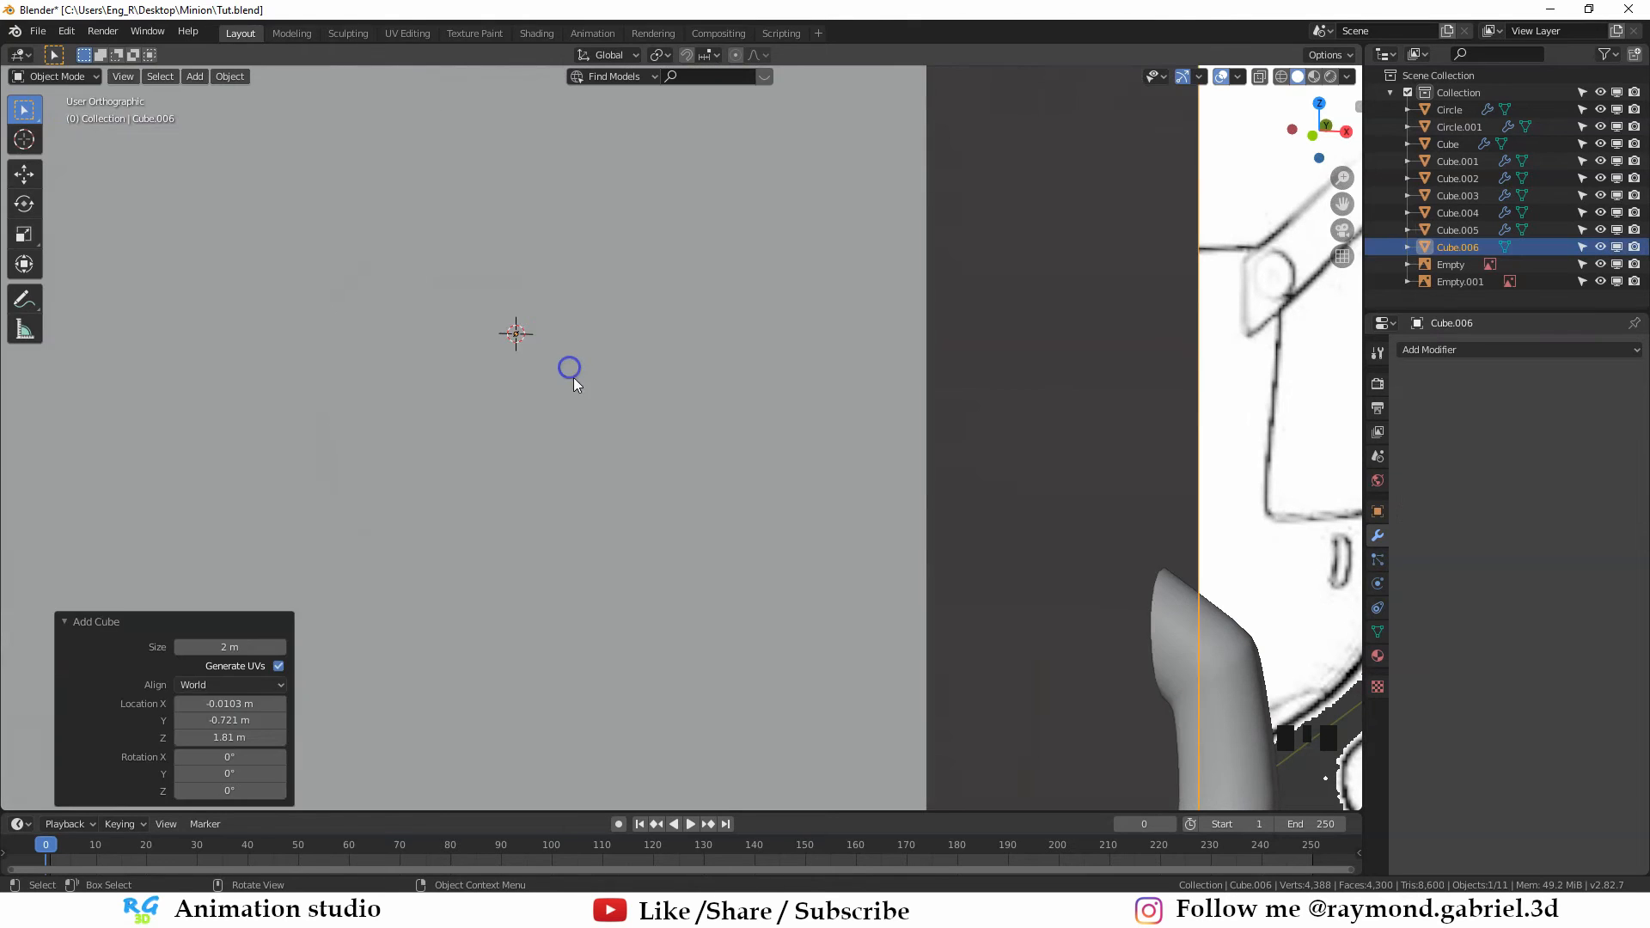
Scale the new cube down to tooth size, using a final uniform factor of 0.287, and thin it to 0.364 along Y
{"action": "key", "text": "s"}
{"action": "left_click", "coordinate": [691, 418]}
{"action": "key", "text": "s"}
{"action": "left_click", "coordinate": [706, 416]}
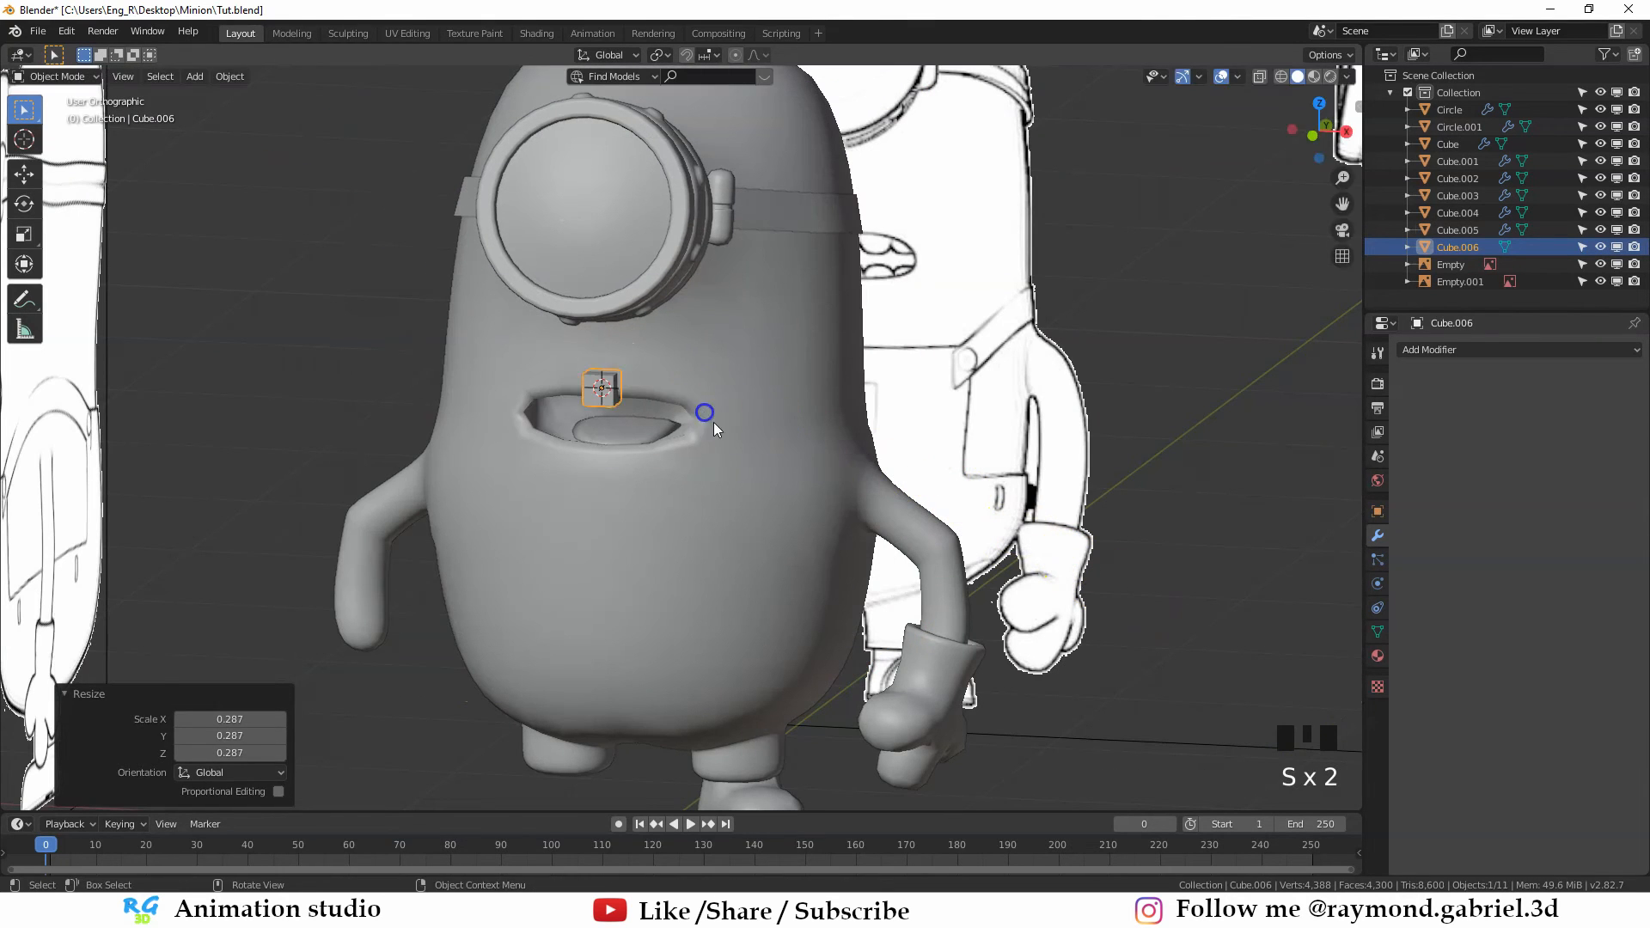
{"action": "scroll", "coordinate": [713, 421], "scroll_direction": "up", "scroll_amount": 6}
{"action": "middle_click_drag", "start_coordinate": [725, 427], "coordinate": [744, 458]}
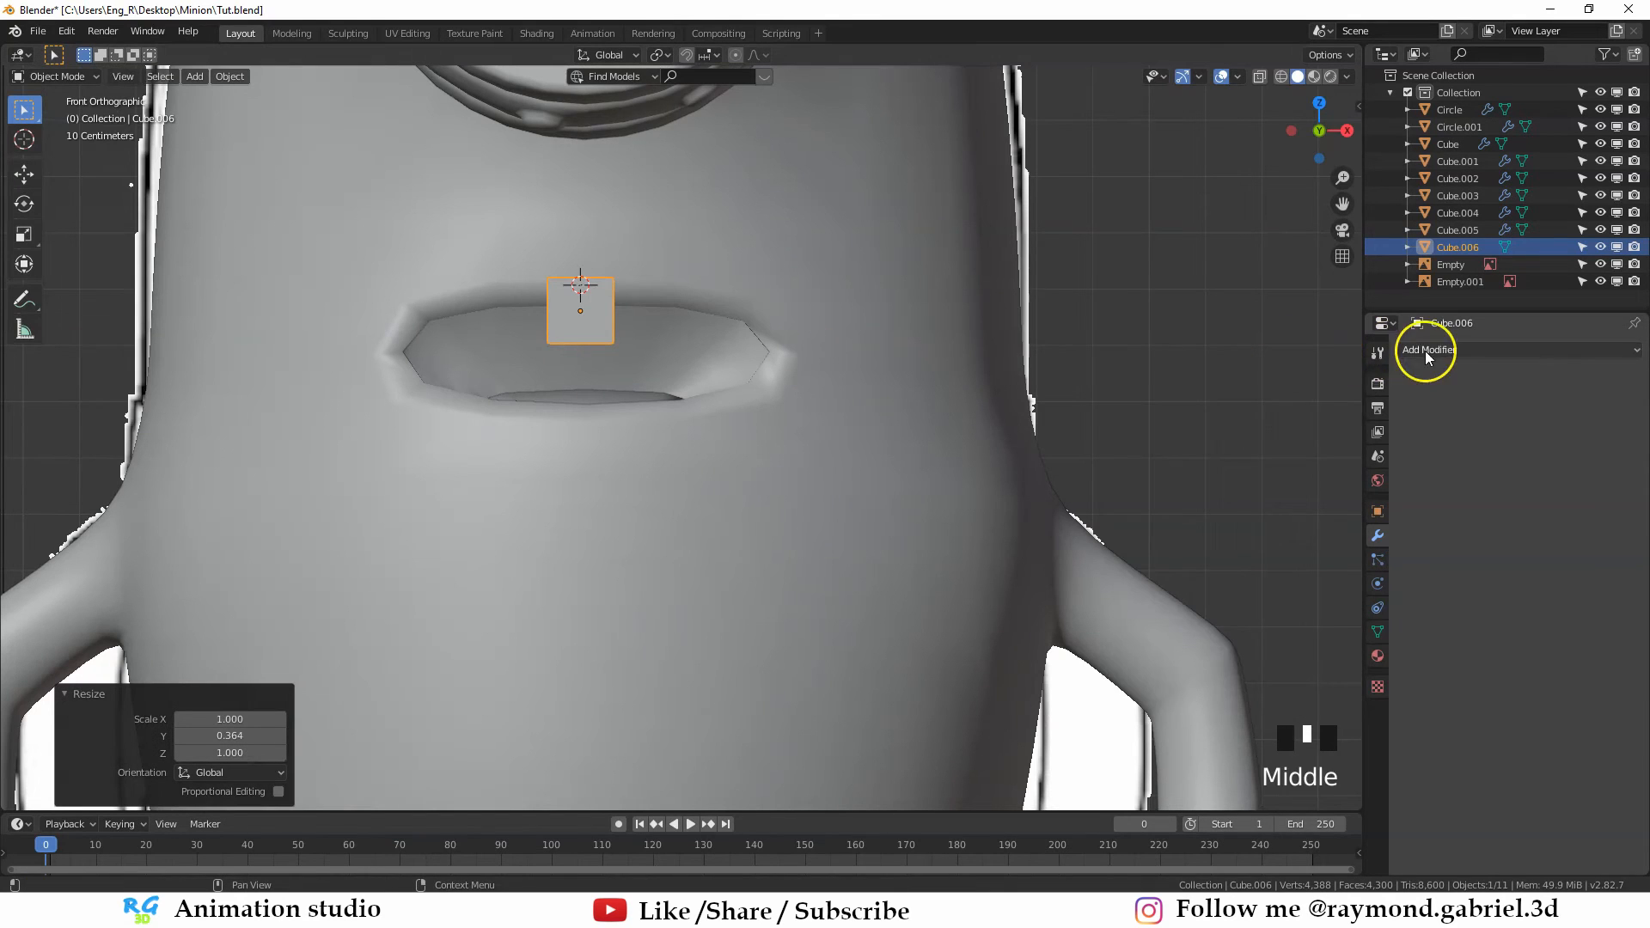
Add a Subdivision Surface modifier to the tooth cube
{"action": "left_click", "coordinate": [1421, 351]}
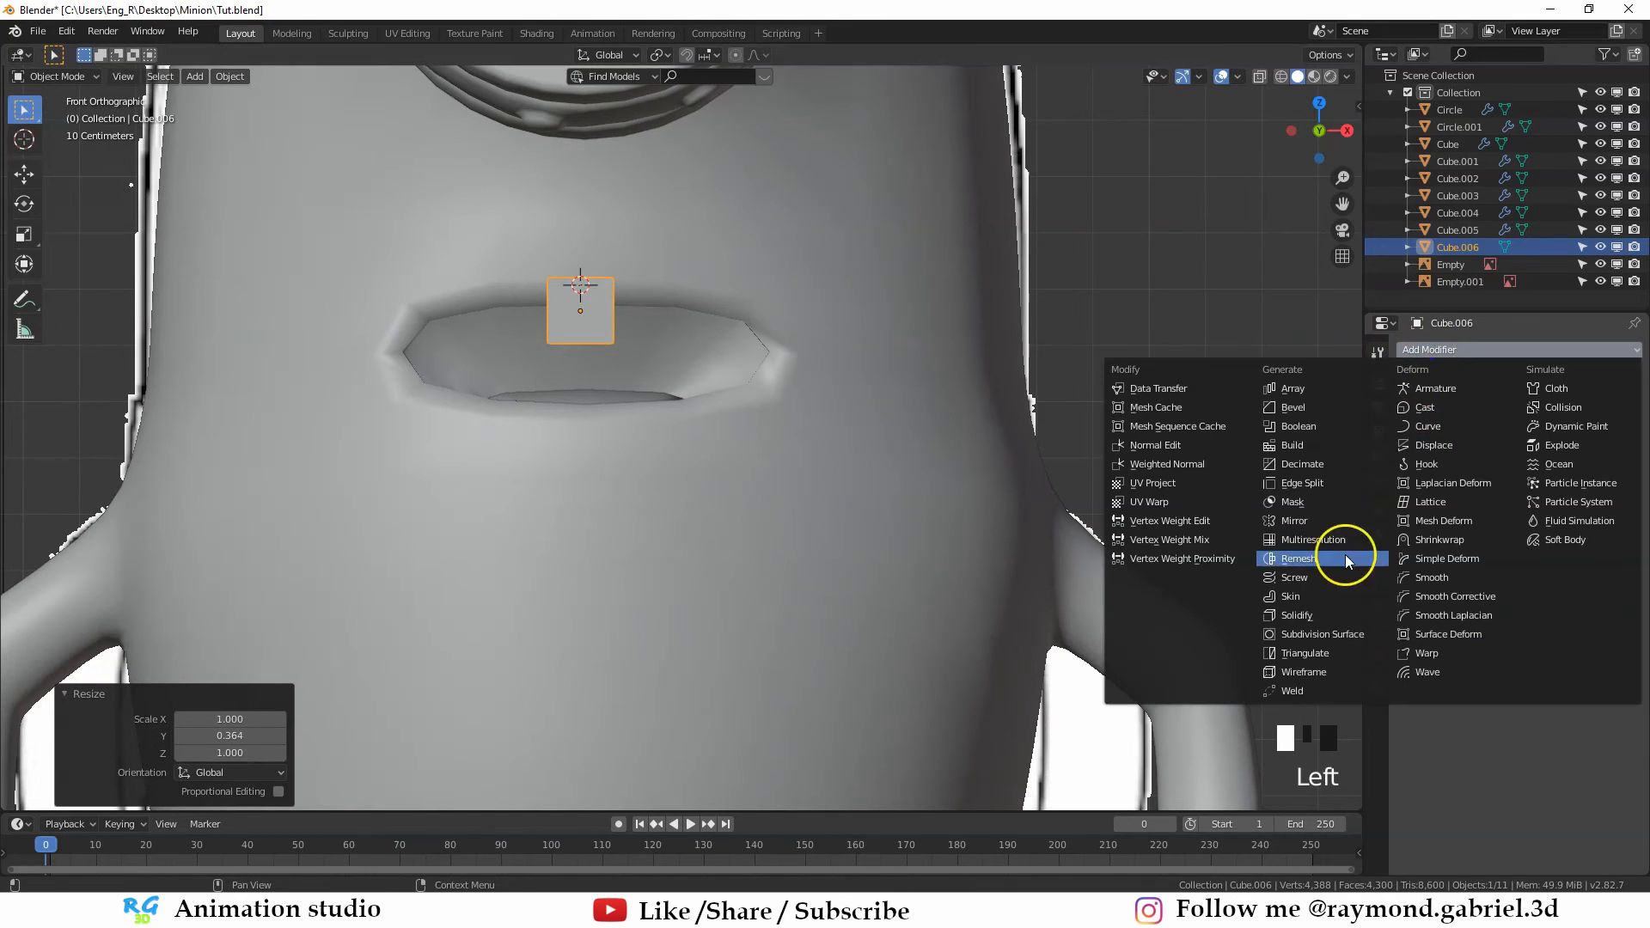
{"action": "left_click", "coordinate": [1313, 635]}
{"action": "scroll", "coordinate": [639, 452], "scroll_direction": "up", "scroll_amount": 3}
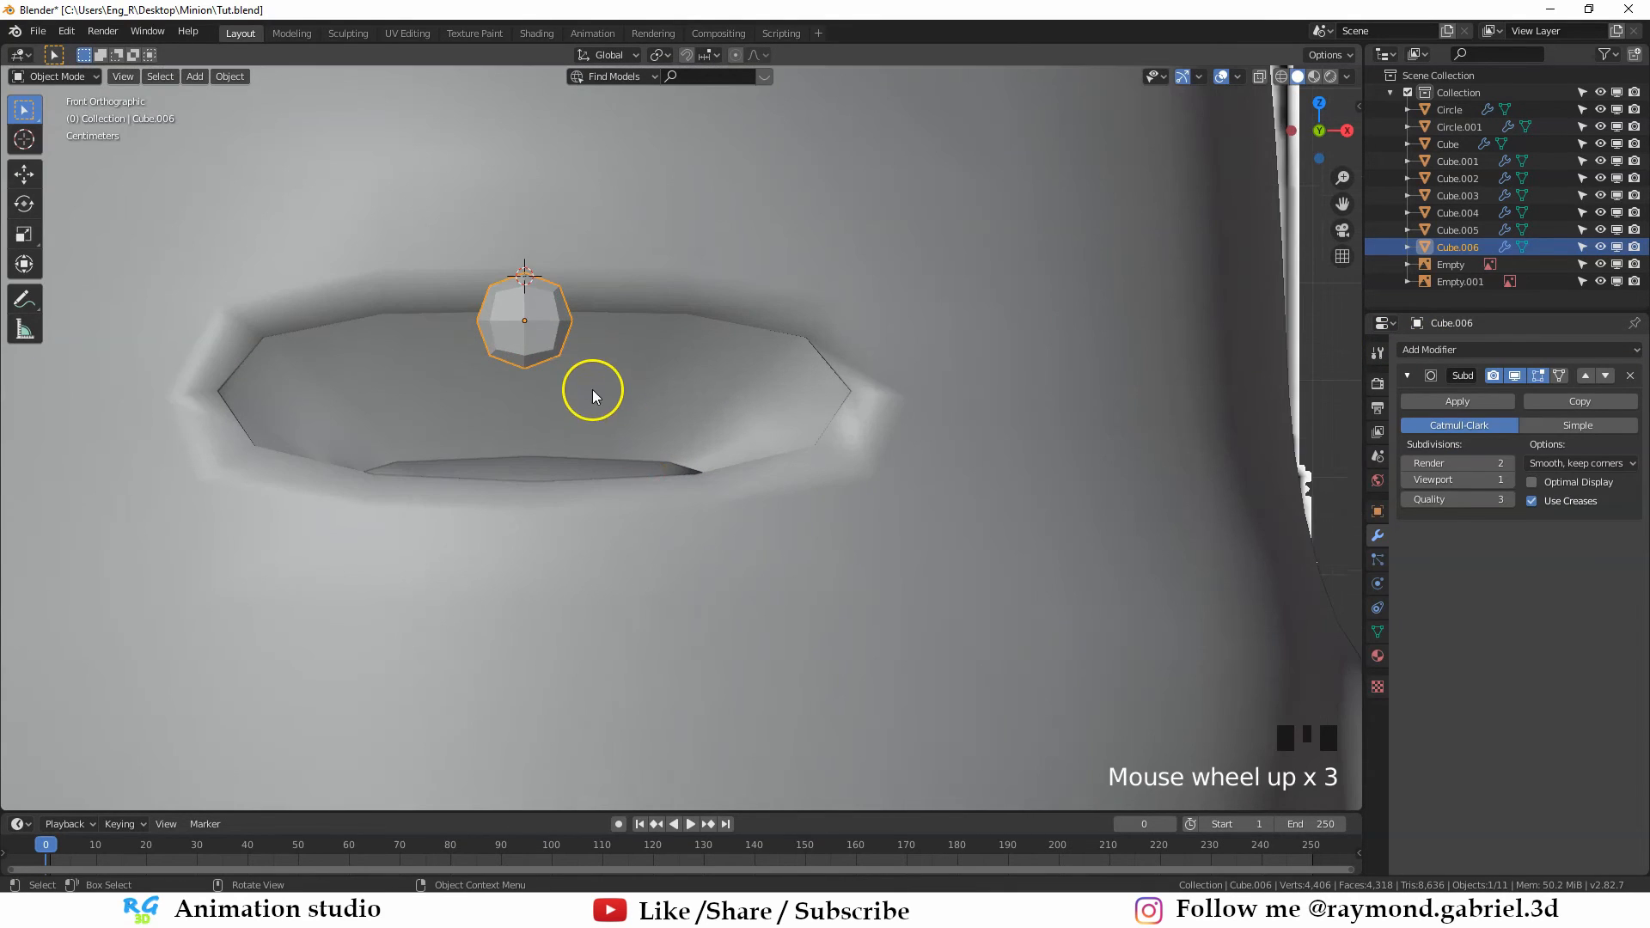
Add two horizontal loop cuts to the tooth, sliding one near its upper edge and the other towards its lower edge at factor 0.415
{"action": "key", "text": "Tab"}
{"action": "key", "text": "ctrl+r"}
{"action": "left_click", "coordinate": [593, 311]}
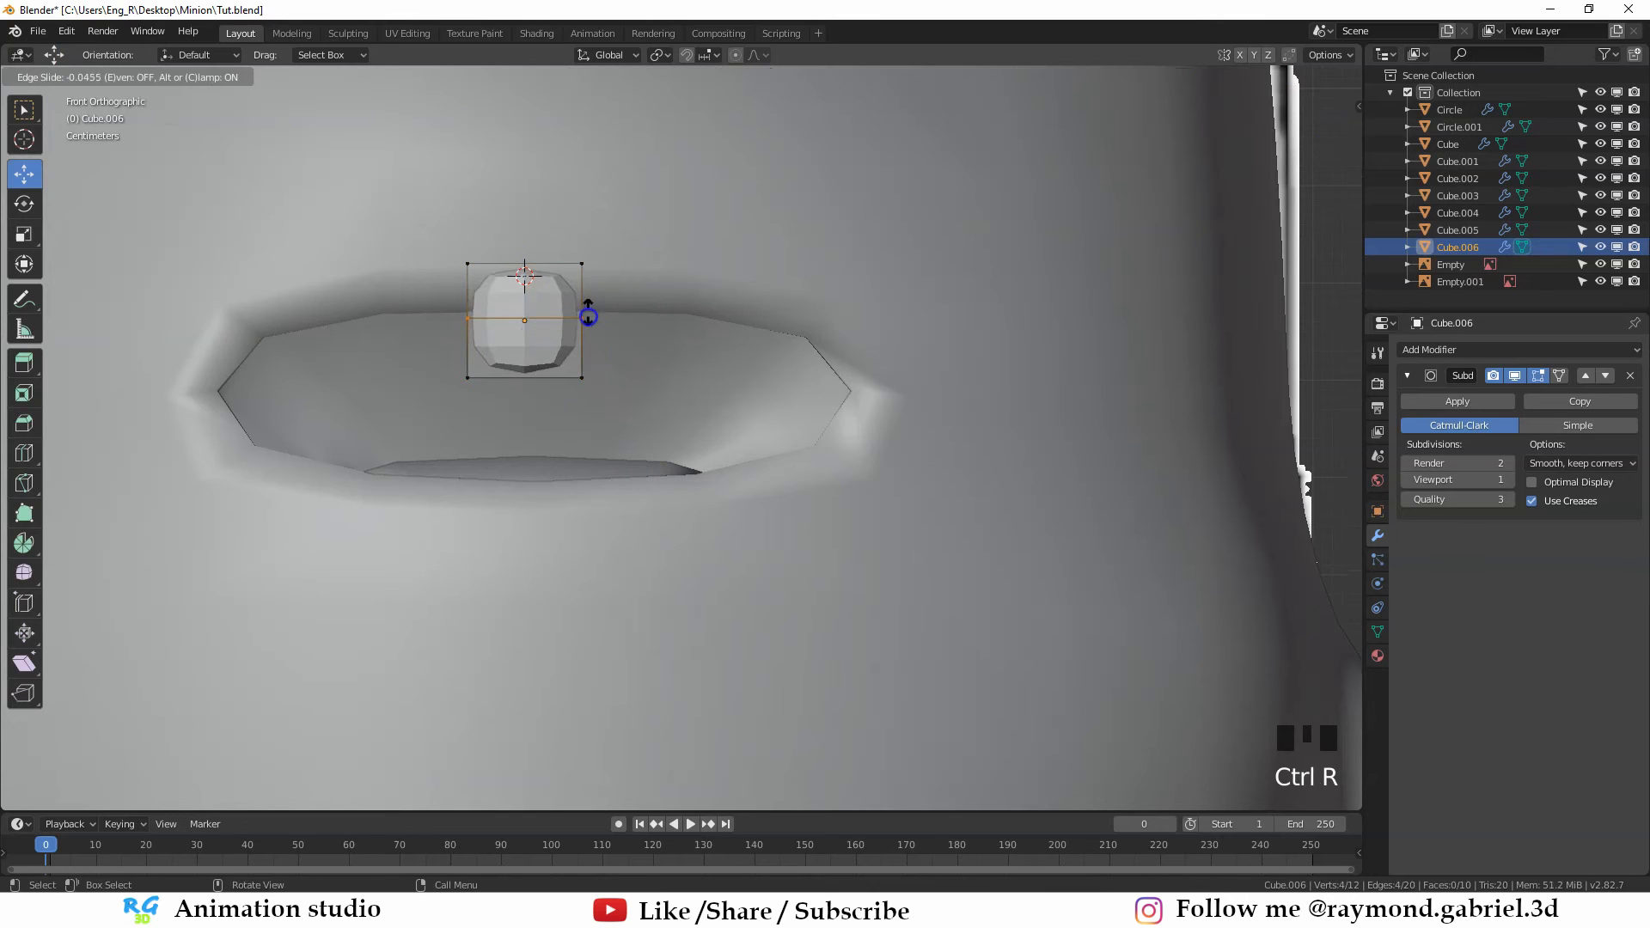
{"action": "left_click", "coordinate": [584, 311]}
{"action": "key", "text": "ctrl+r"}
{"action": "left_click", "coordinate": [584, 313]}
{"action": "left_click", "coordinate": [590, 333]}
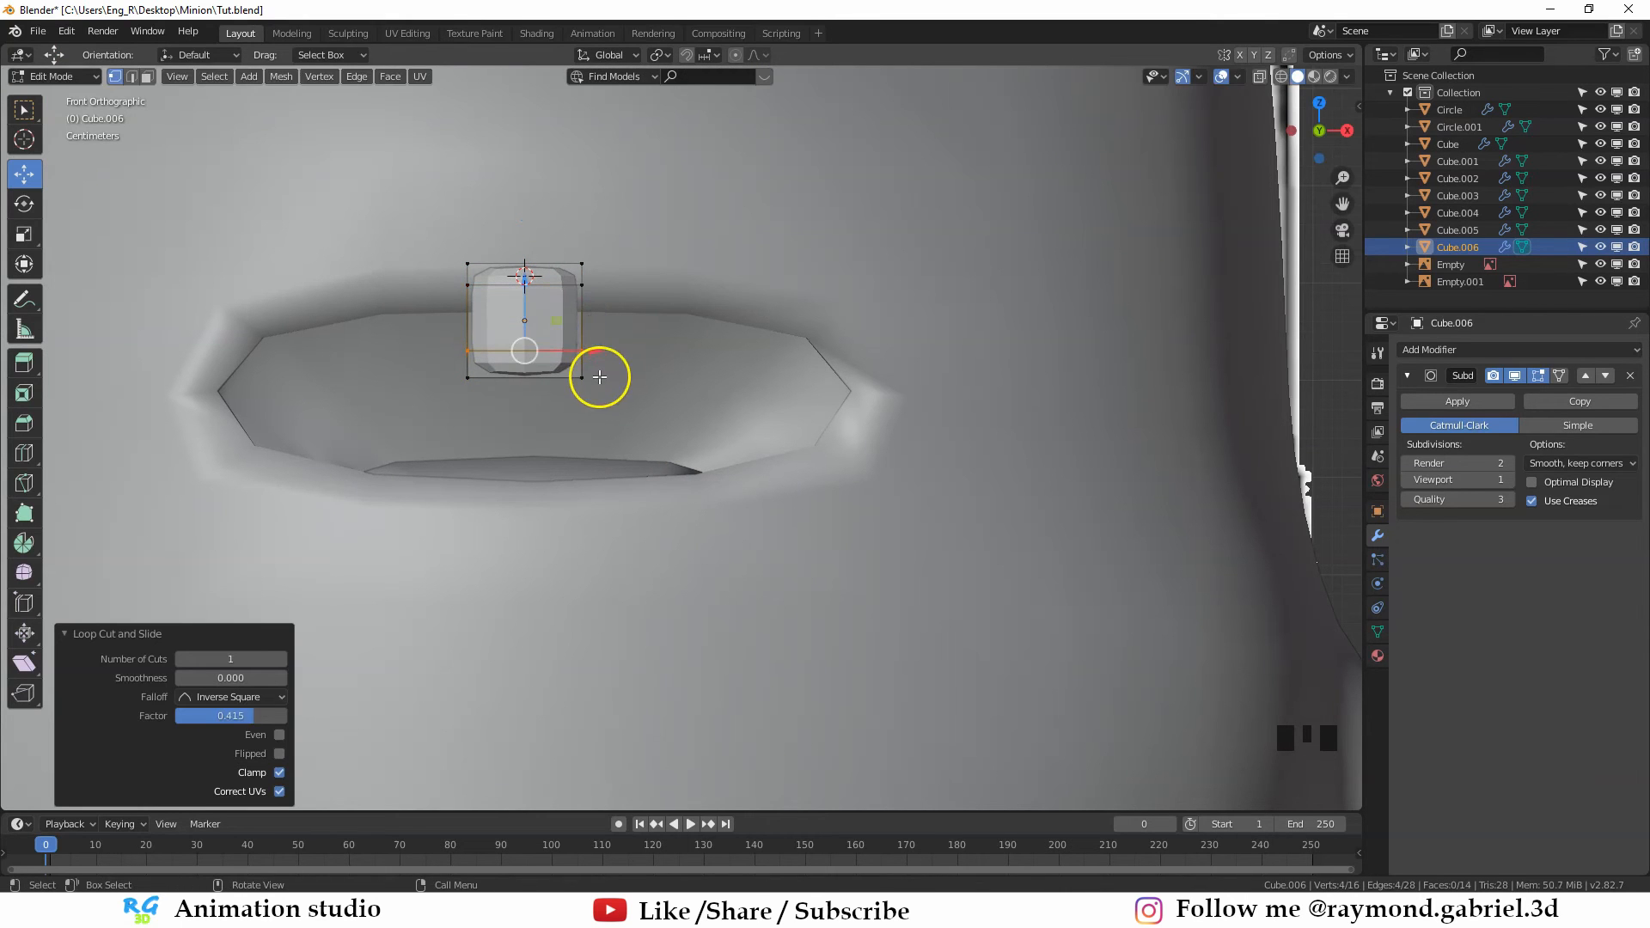
Return the tooth to Object Mode and shade it smooth
{"action": "key", "text": "Tab"}
{"action": "right_click", "coordinate": [600, 364]}
{"action": "left_click", "coordinate": [600, 365]}
Align the tooth with an upper tooth outline in the front reference, moving it -0.0495 m in X and -0.00265 m in Z
{"action": "middle_click_drag", "start_coordinate": [600, 366], "coordinate": [638, 402]}
{"action": "key", "text": "KP_1"}
{"action": "key", "text": "z"}
{"action": "left_click", "coordinate": [389, 405]}
{"action": "key", "text": "g"}
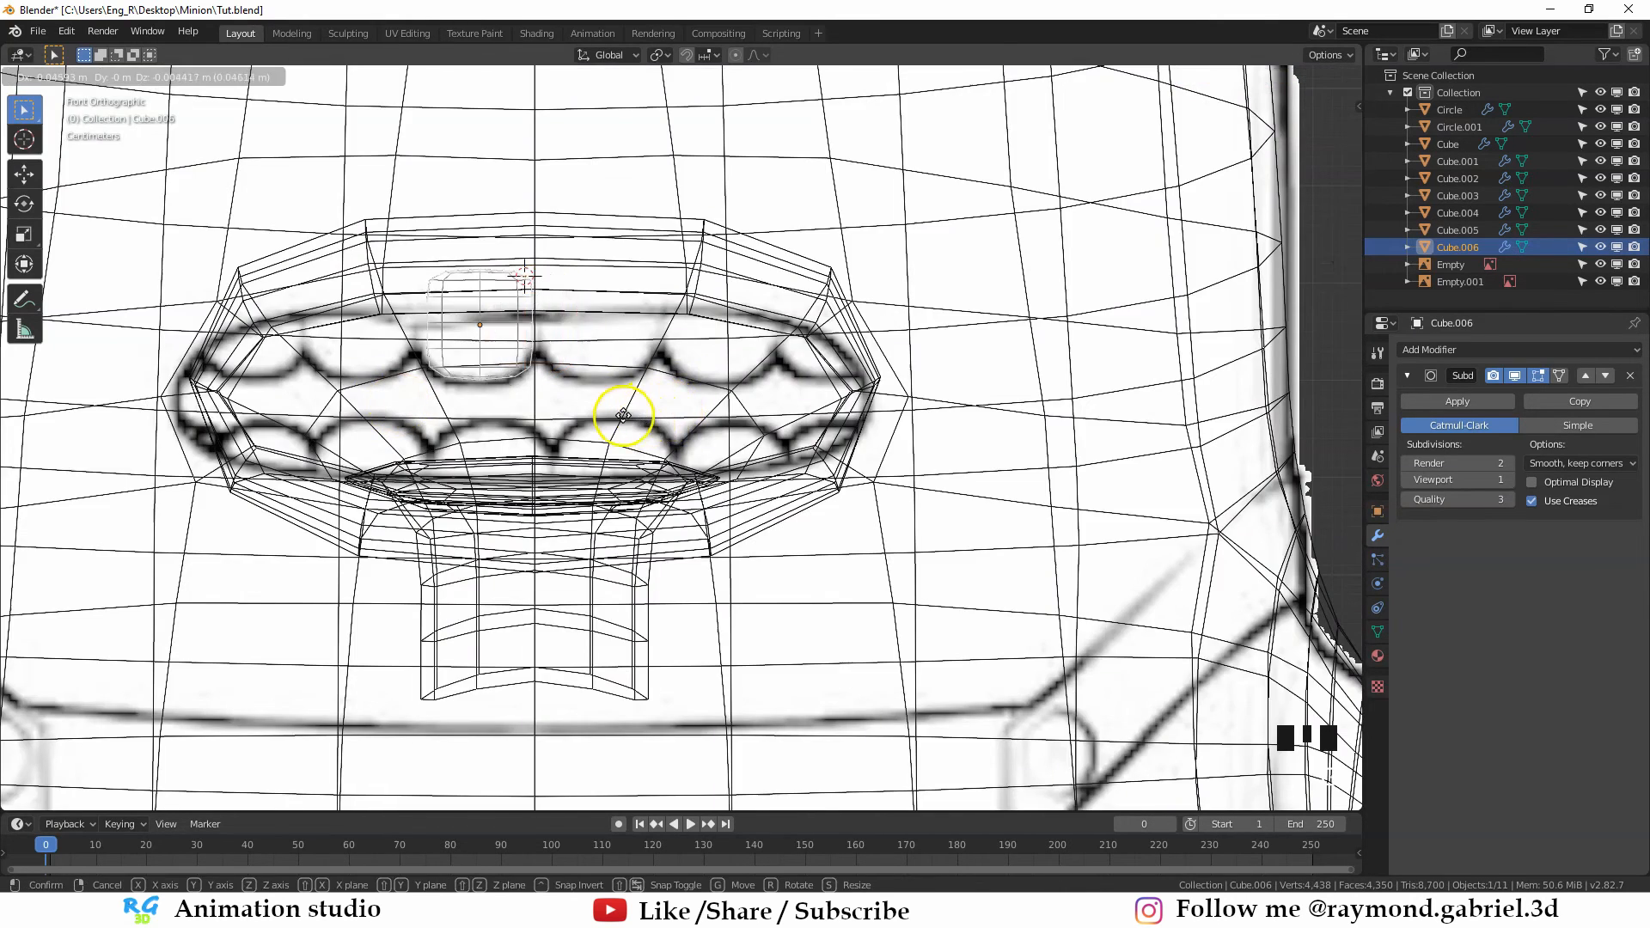
{"action": "left_click", "coordinate": [618, 412]}
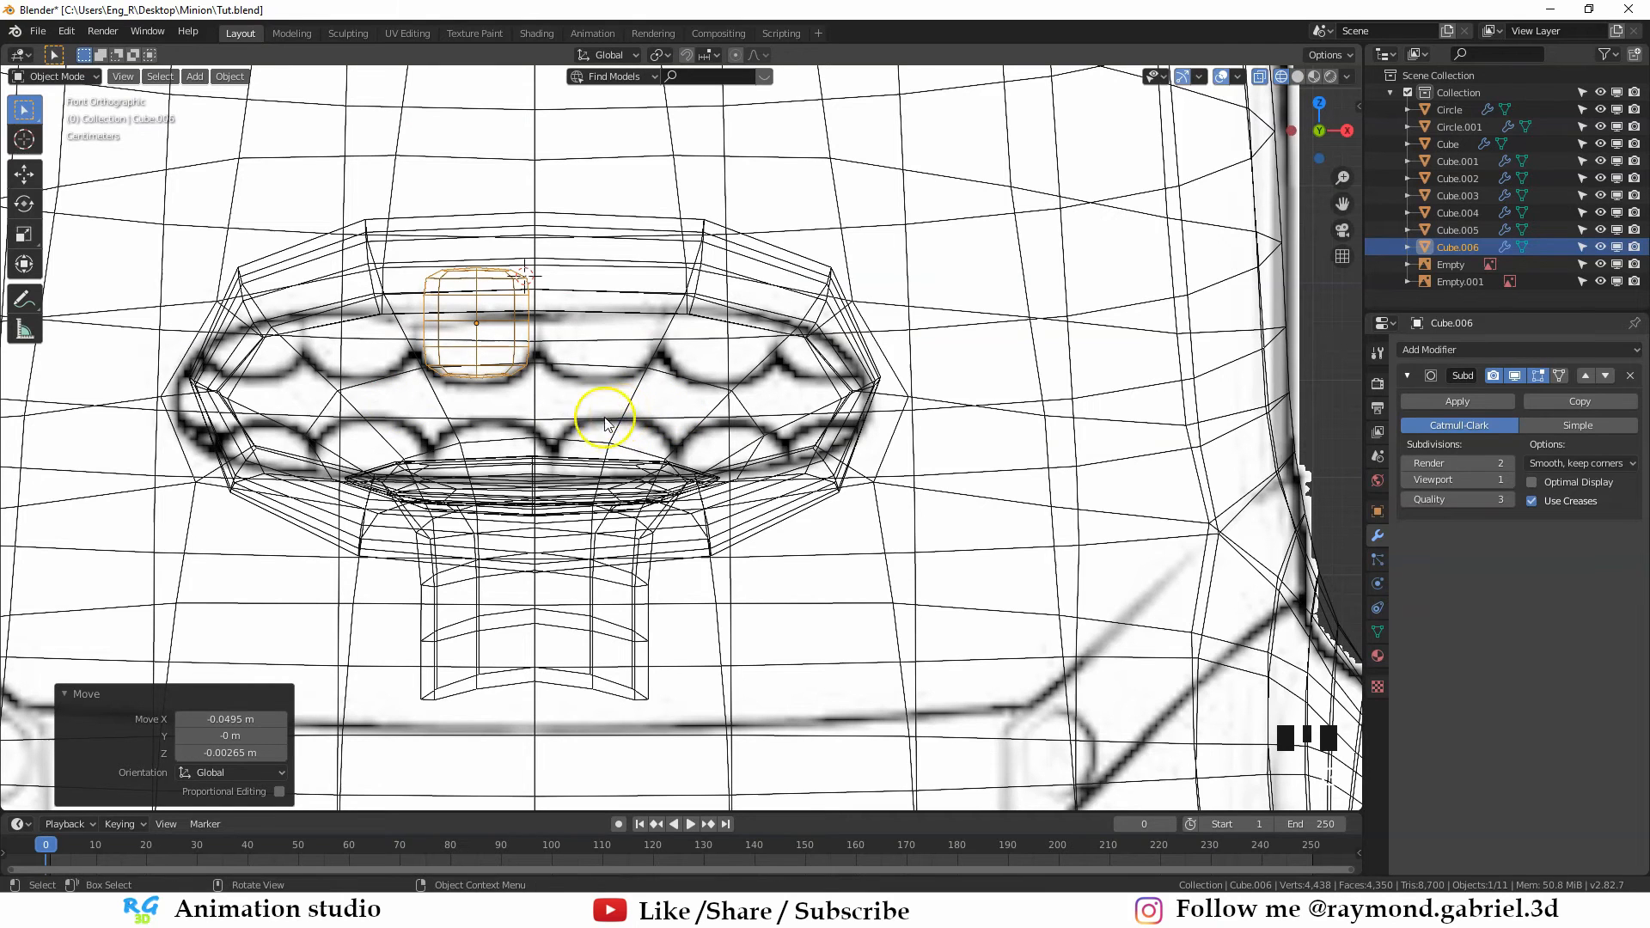
Duplicate the tooth along X and adjust both teeth so they sit side by side without a gap
{"action": "key", "text": "shift+d"}
{"action": "key", "text": "x"}
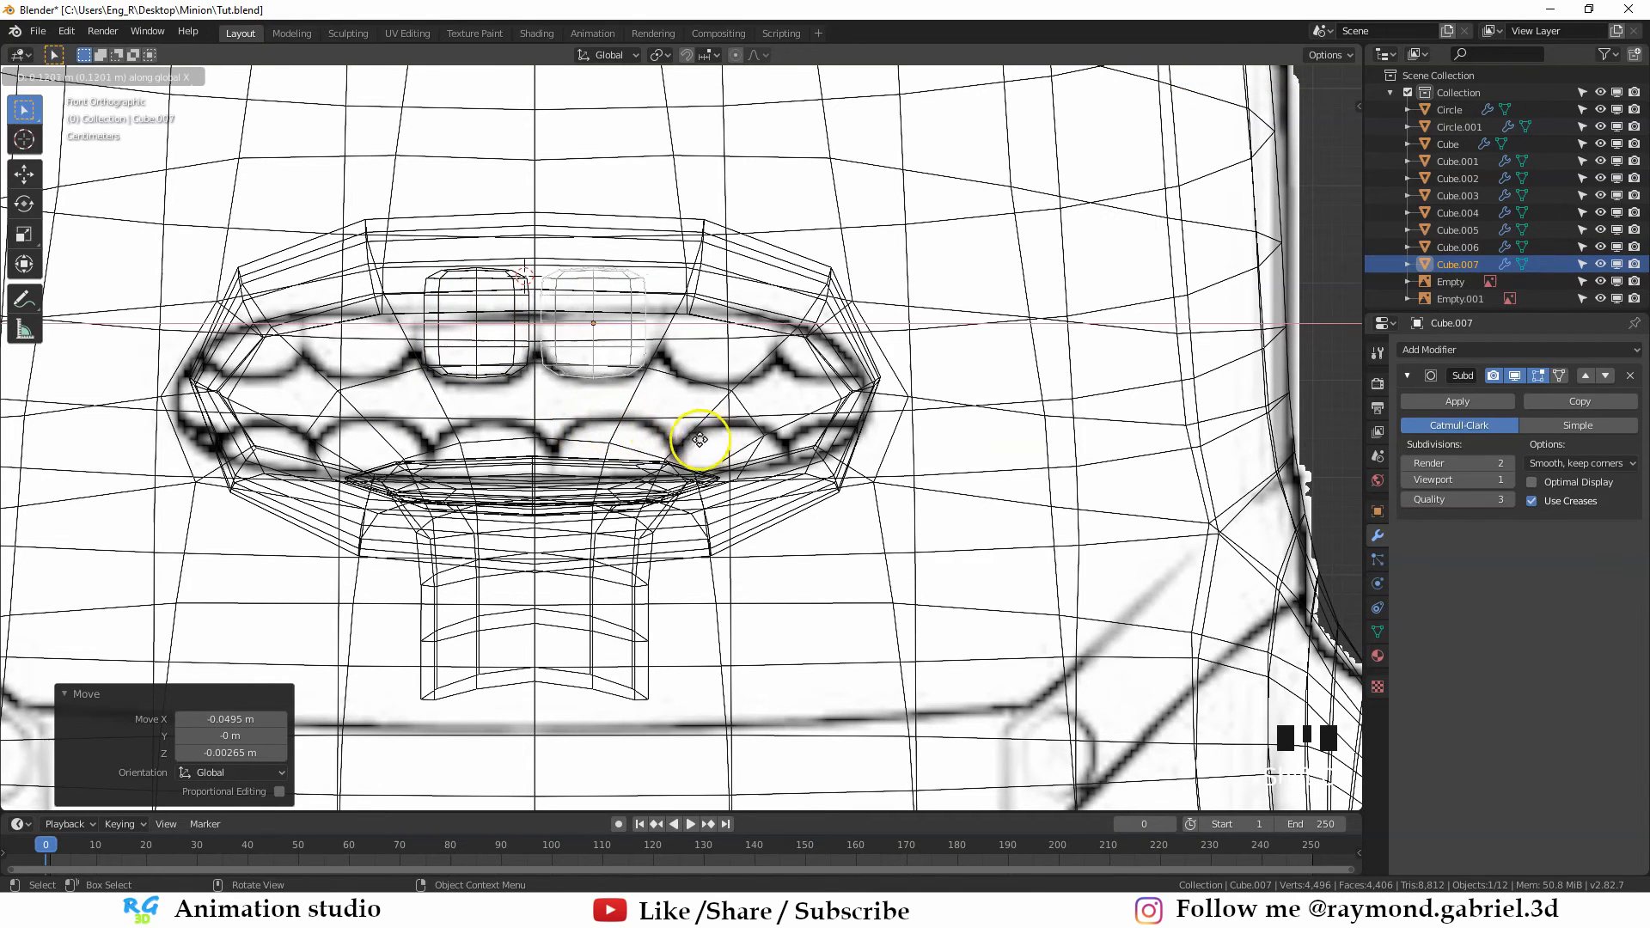
{"action": "left_click", "coordinate": [690, 439]}
{"action": "key", "text": "shift+z"}
{"action": "key", "text": "g"}
{"action": "left_click", "coordinate": [509, 359], "text": "shift"}
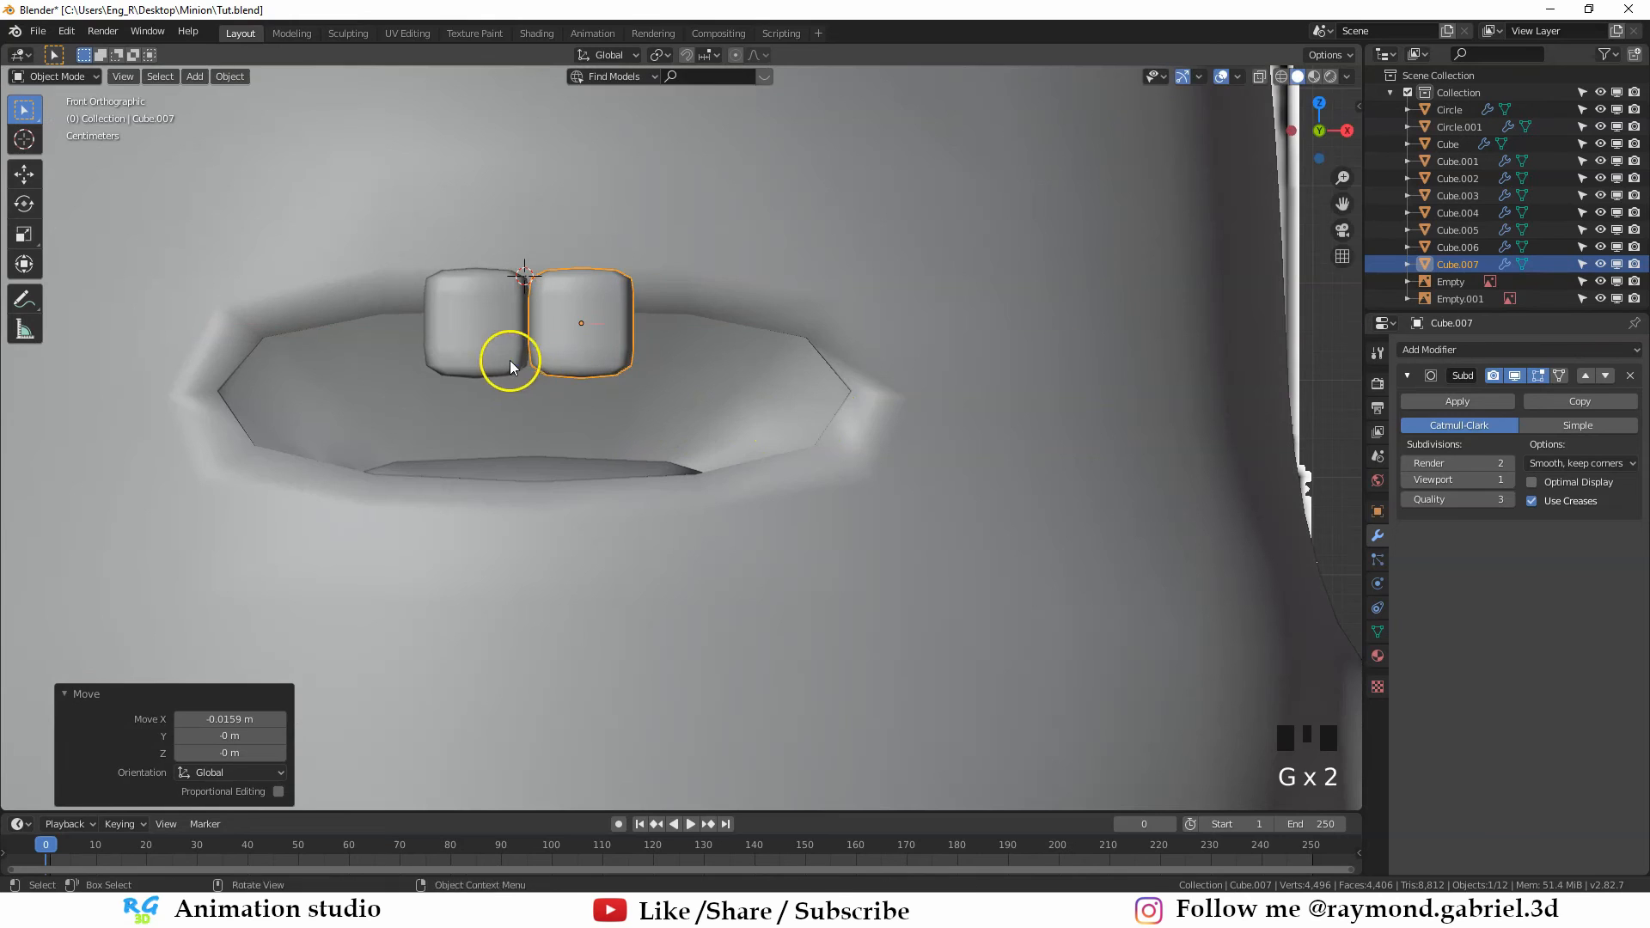
{"action": "key", "text": "g"}
{"action": "left_click", "coordinate": [594, 406]}
{"action": "left_click", "coordinate": [591, 428]}
Duplicate three more teeth in sequence along positive X, about 0.106 m apart, and nudge the last one into line
{"action": "key", "text": "shift+d"}
{"action": "key", "text": "x"}
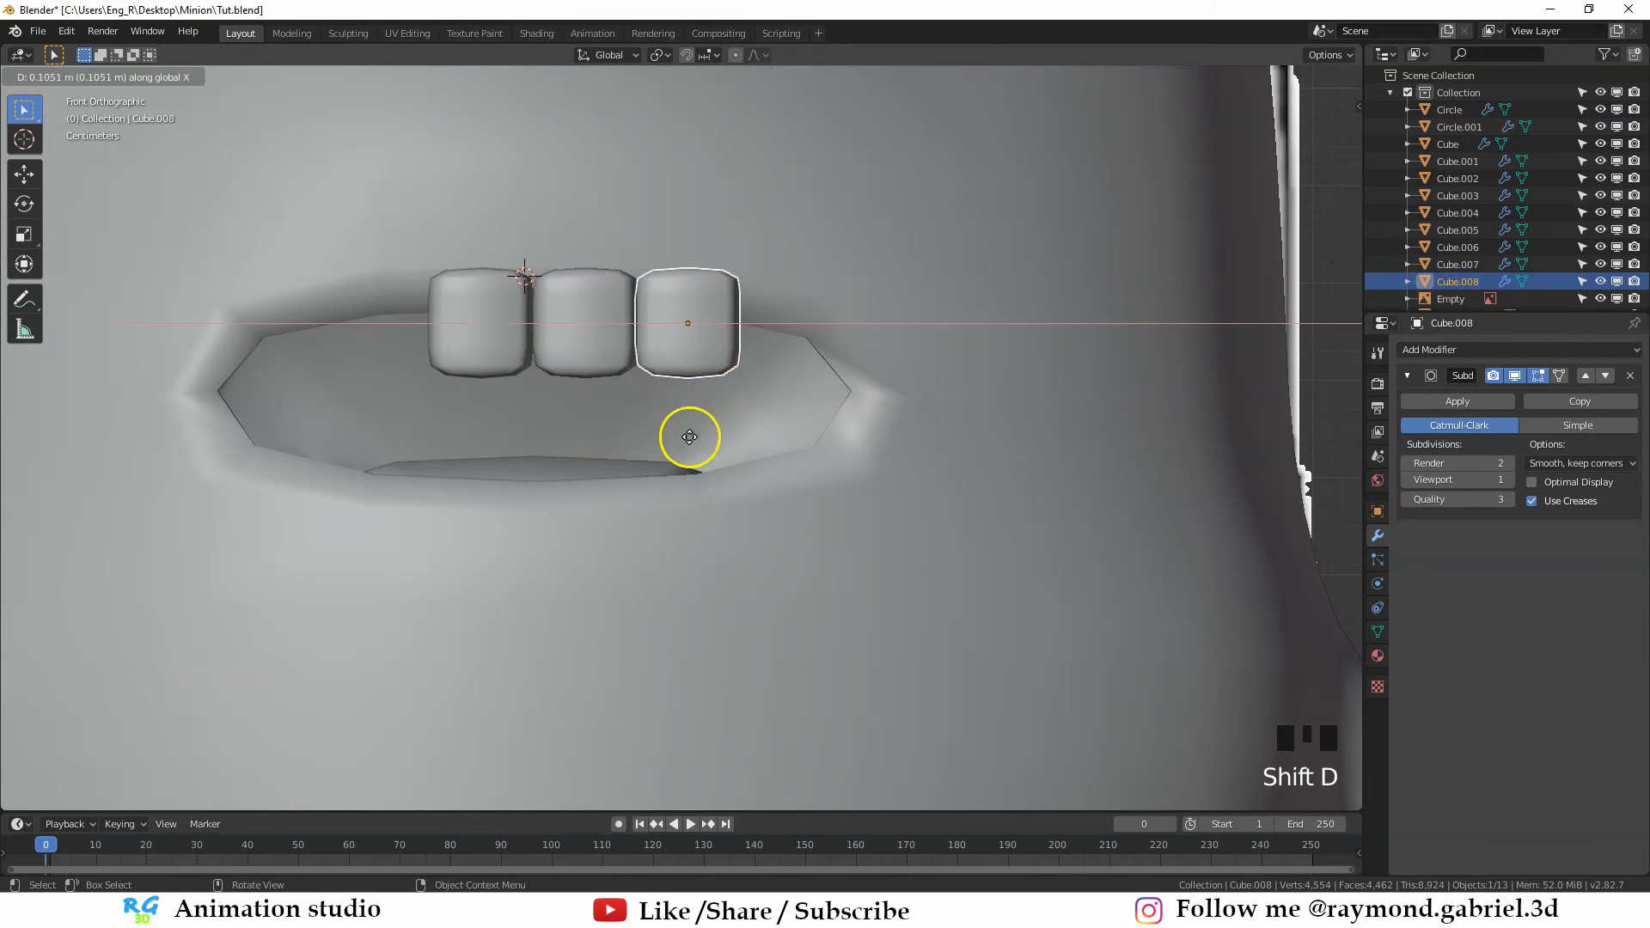
{"action": "left_click", "coordinate": [690, 445]}
{"action": "key", "text": "shift+d"}
{"action": "key", "text": "x"}
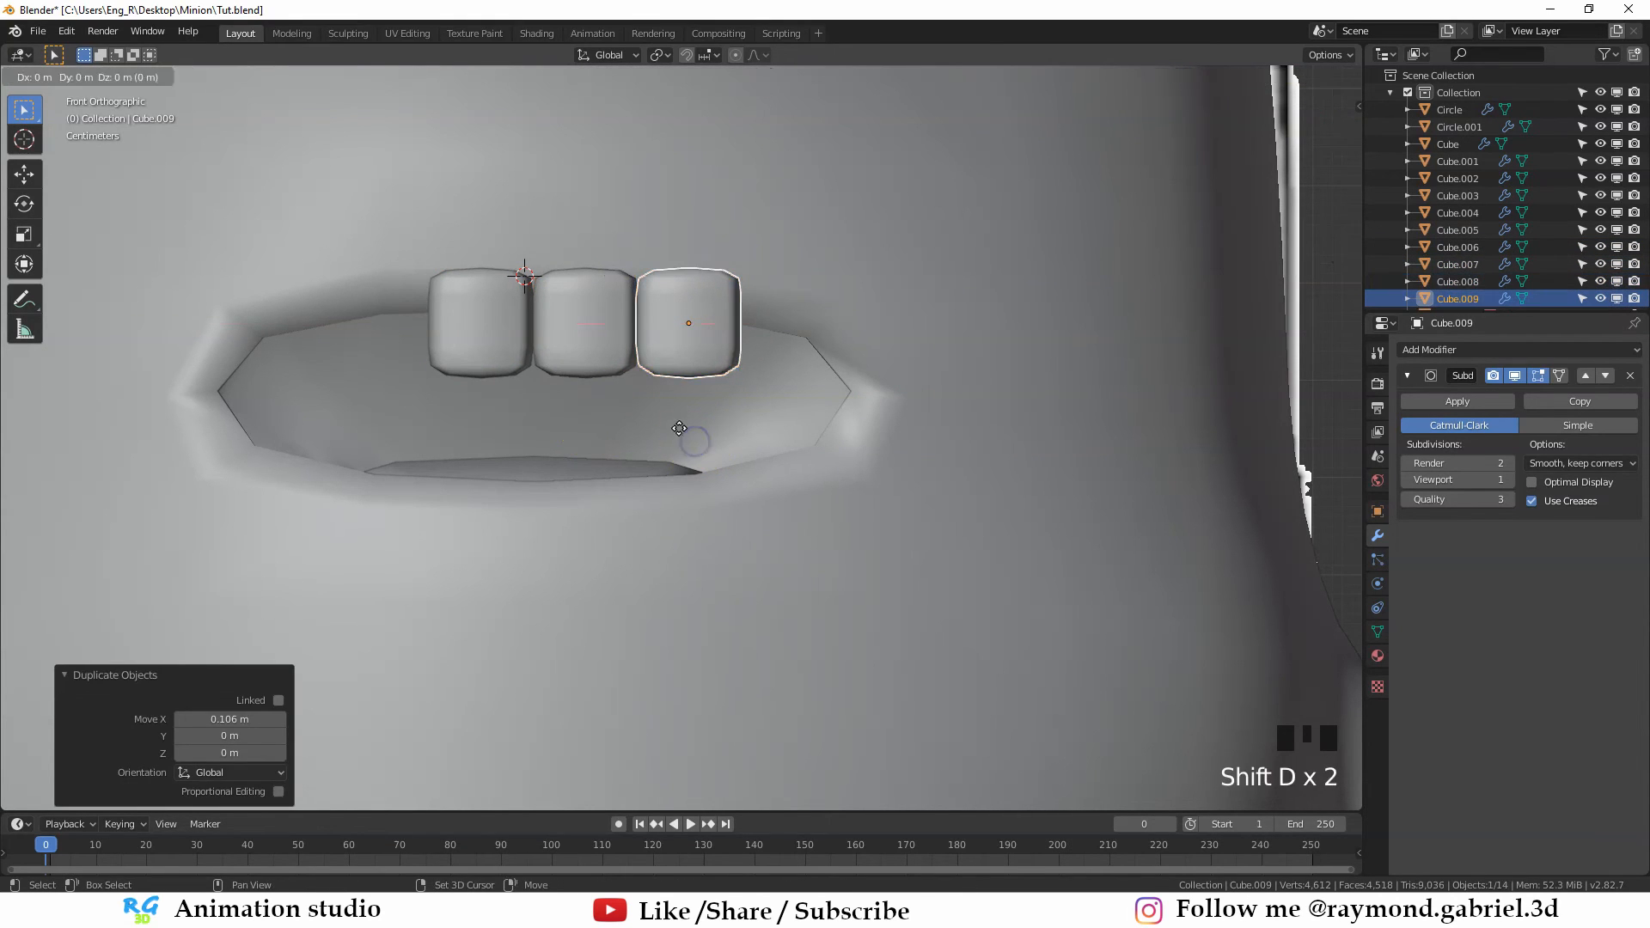
{"action": "left_click", "coordinate": [785, 438]}
{"action": "key", "text": "shift+d"}
{"action": "key", "text": "x"}
{"action": "left_click", "coordinate": [885, 449]}
{"action": "key", "text": "alt+a"}
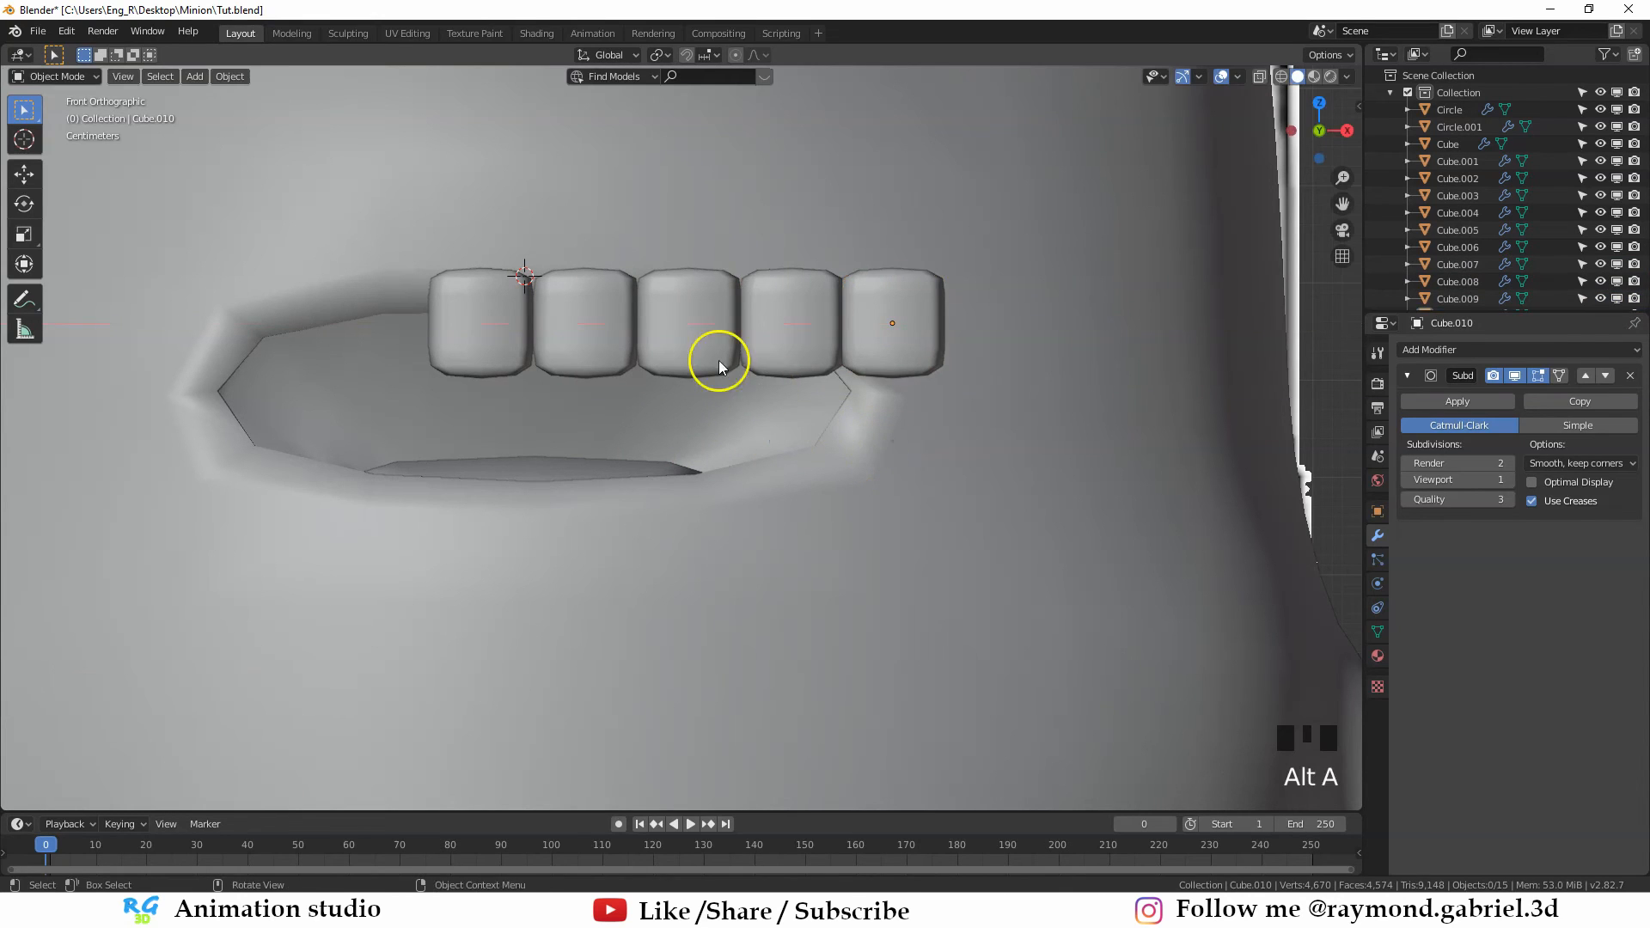
{"action": "left_click", "coordinate": [890, 340]}
{"action": "key", "text": "g"}
{"action": "left_click", "coordinate": [895, 344]}
Duplicate the last three teeth along negative X and fit the copies against the other end of the row
{"action": "scroll", "coordinate": [725, 430], "scroll_direction": "up", "scroll_amount": 2}
{"action": "left_click", "coordinate": [698, 335]}
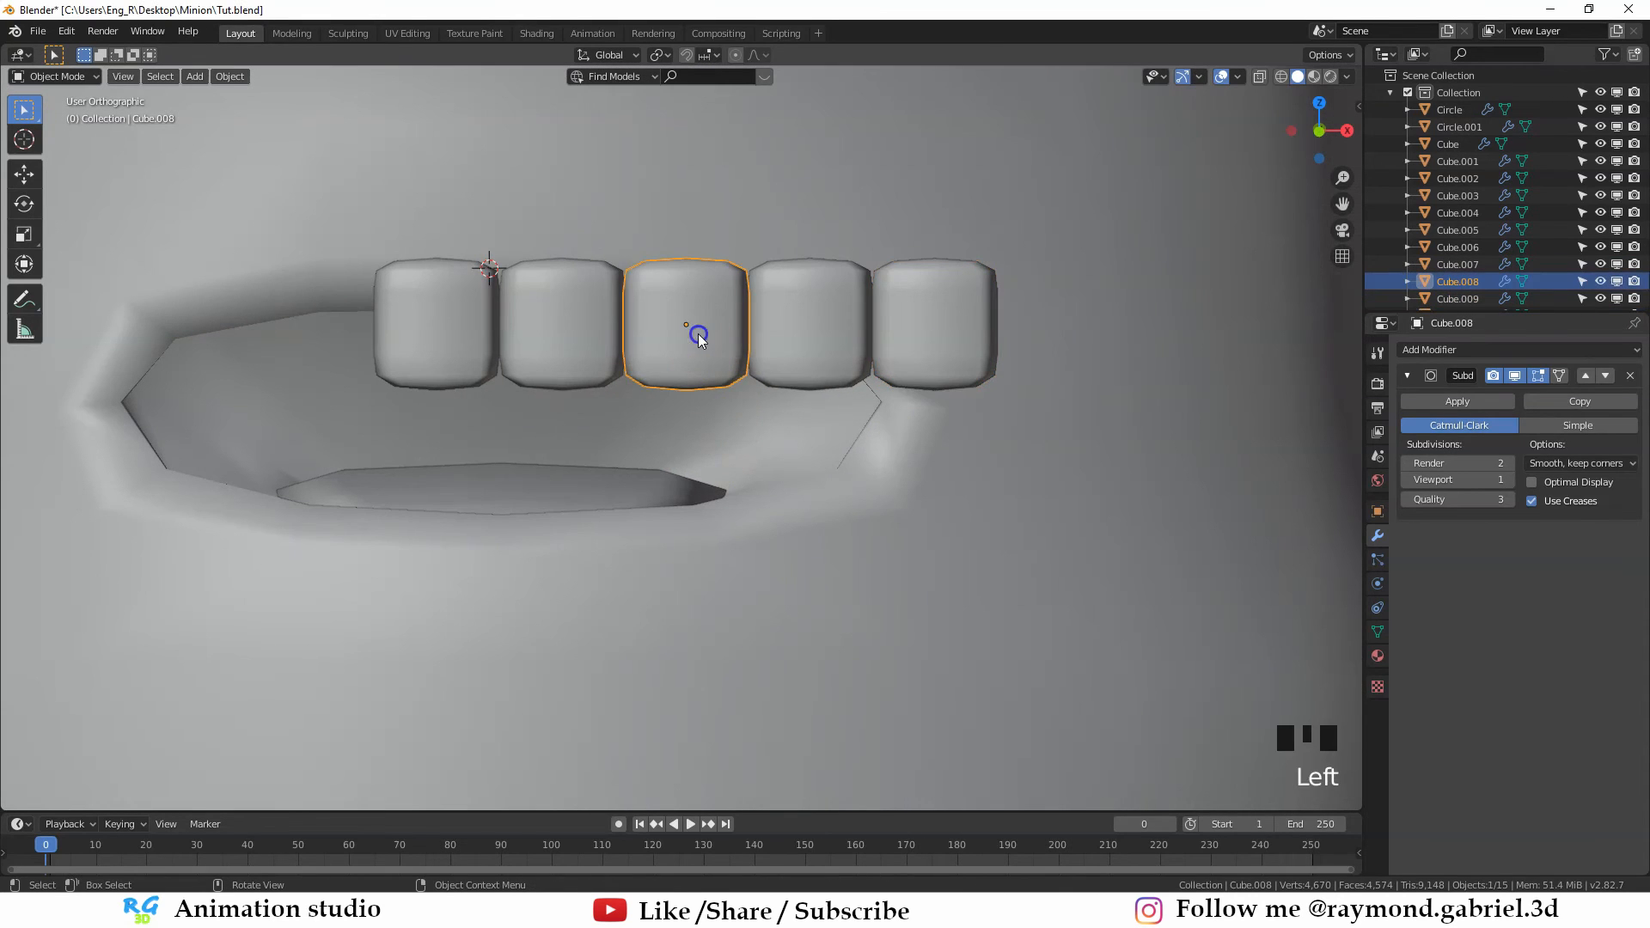
{"action": "left_click", "coordinate": [820, 337], "text": "shift"}
{"action": "left_click", "coordinate": [946, 349], "text": "shift"}
{"action": "middle_click_drag", "start_coordinate": [946, 350], "coordinate": [765, 424]}
{"action": "scroll", "coordinate": [774, 423], "scroll_direction": "down", "scroll_amount": 1}
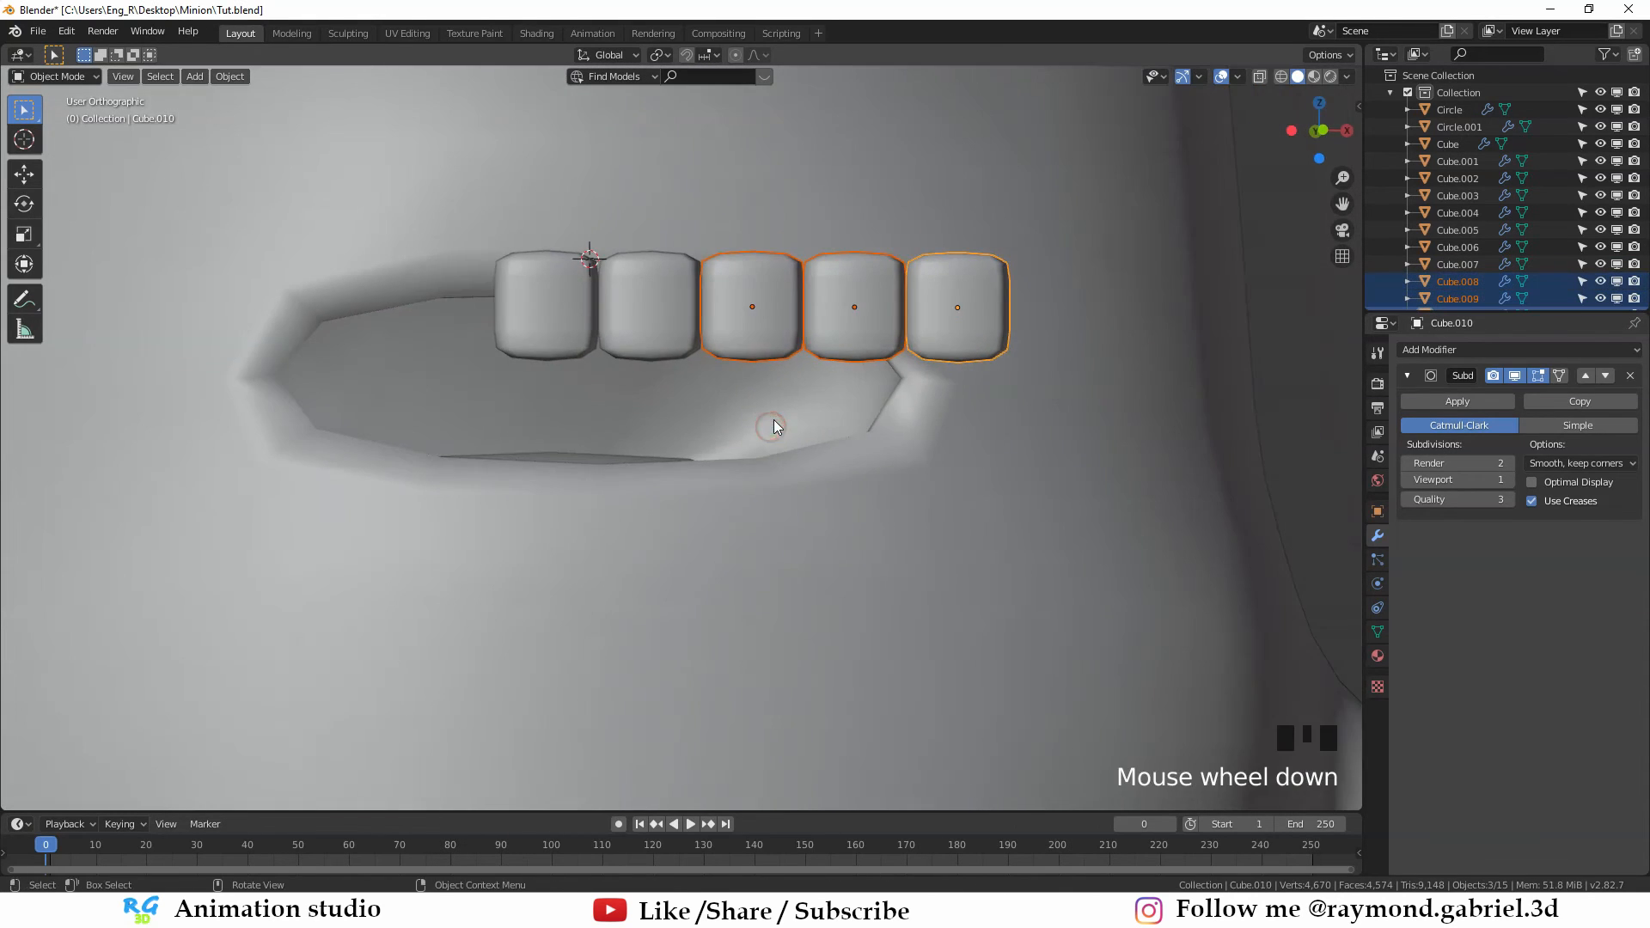
{"action": "key", "text": "shift+d"}
{"action": "key", "text": "x"}
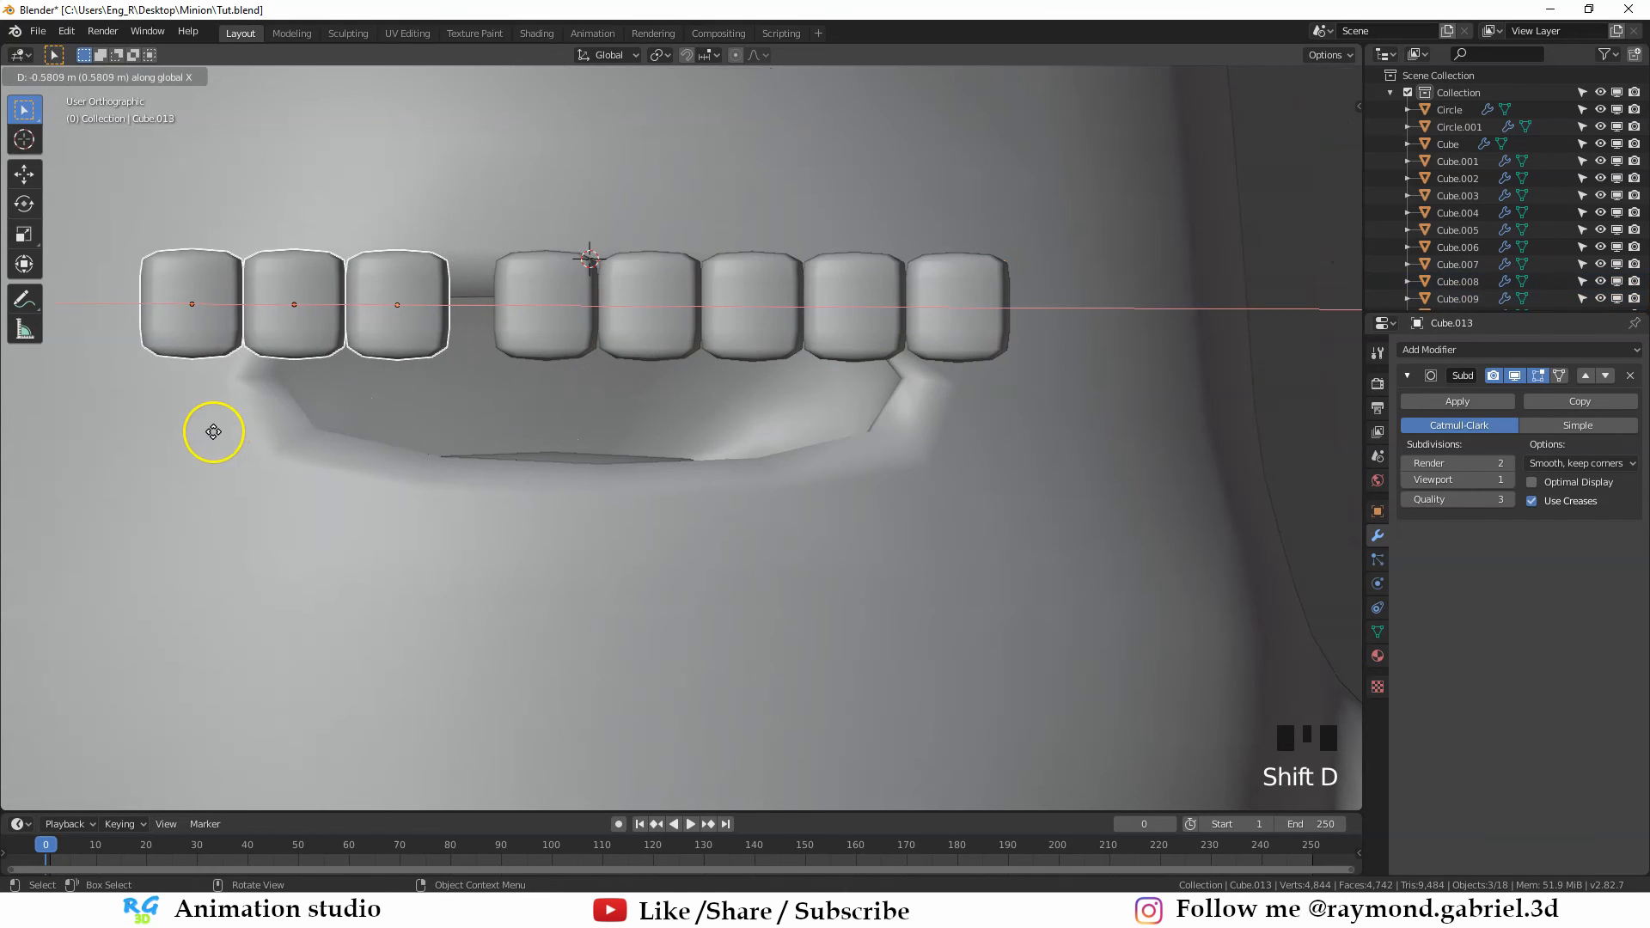
{"action": "left_click", "coordinate": [258, 440]}
{"action": "middle_click_drag", "start_coordinate": [451, 389], "coordinate": [444, 395]}
{"action": "key", "text": "g"}
{"action": "key", "text": "x"}
{"action": "left_click", "coordinate": [442, 396]}
Join all eight teeth of the row into one object
{"action": "left_click", "coordinate": [518, 335], "text": "shift"}
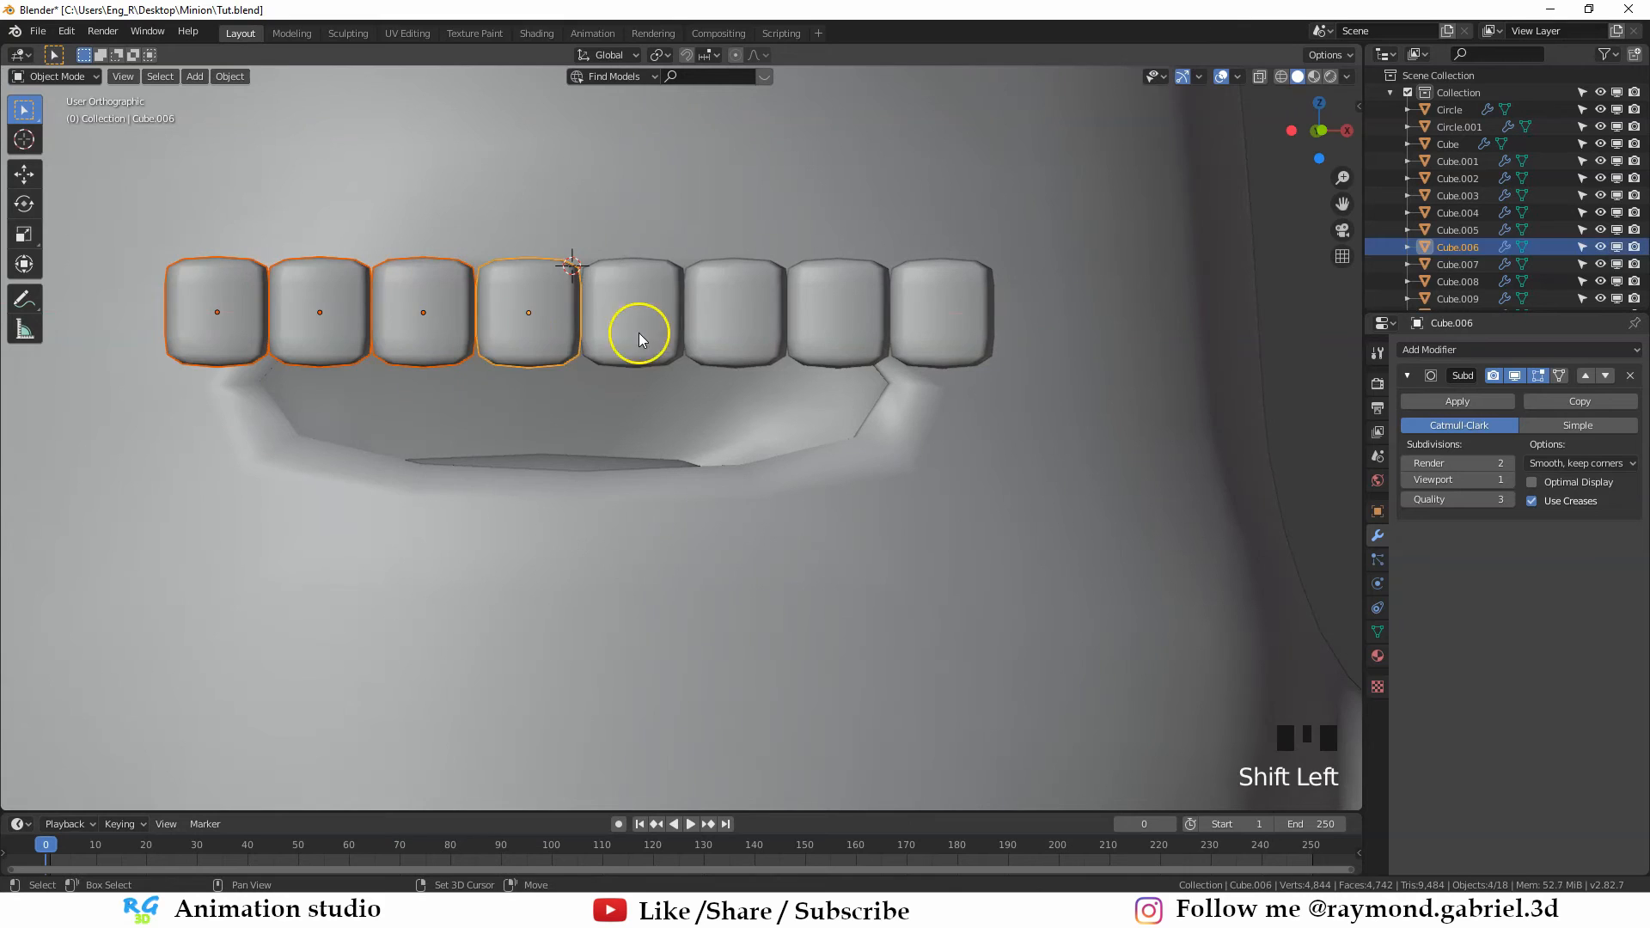
{"action": "left_click", "coordinate": [638, 333], "text": "shift"}
{"action": "left_click", "coordinate": [741, 335], "text": "shift"}
{"action": "left_click", "coordinate": [838, 334], "text": "shift"}
{"action": "left_click", "coordinate": [921, 333], "text": "shift"}
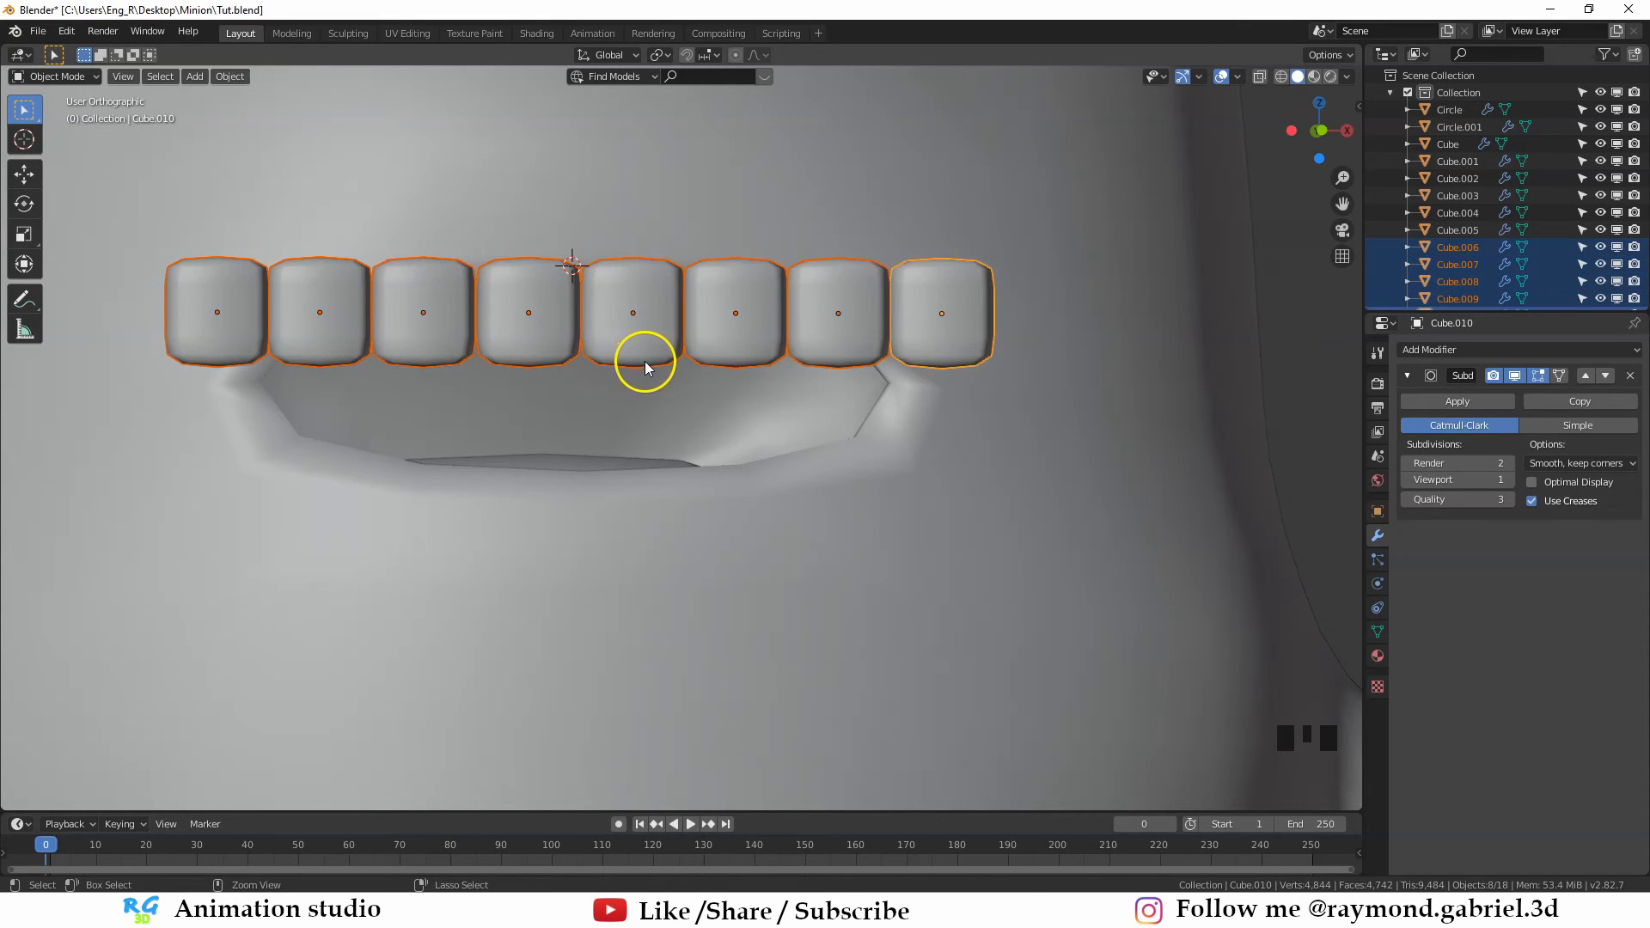
{"action": "key", "text": "ctrl+j"}
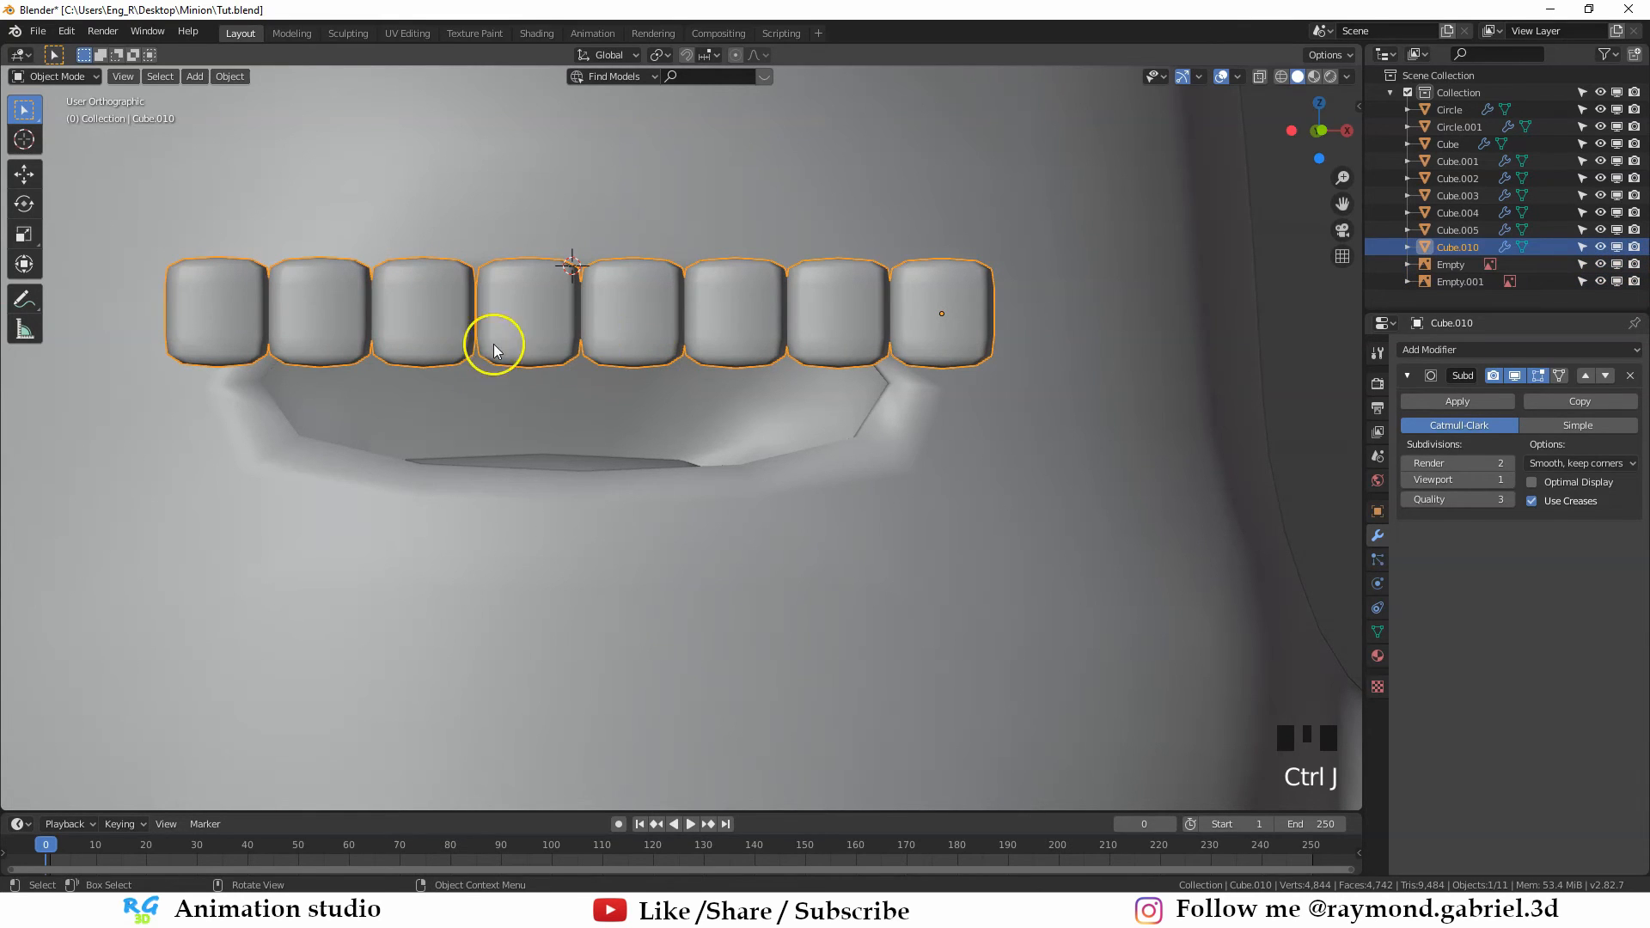
Duplicate the joined tooth row 0.122 m down along Z and mirror the copy along global Z
{"action": "middle_click_drag", "start_coordinate": [575, 358], "coordinate": [623, 404]}
{"action": "key", "text": "Tab"}
{"action": "key", "text": "Tab"}
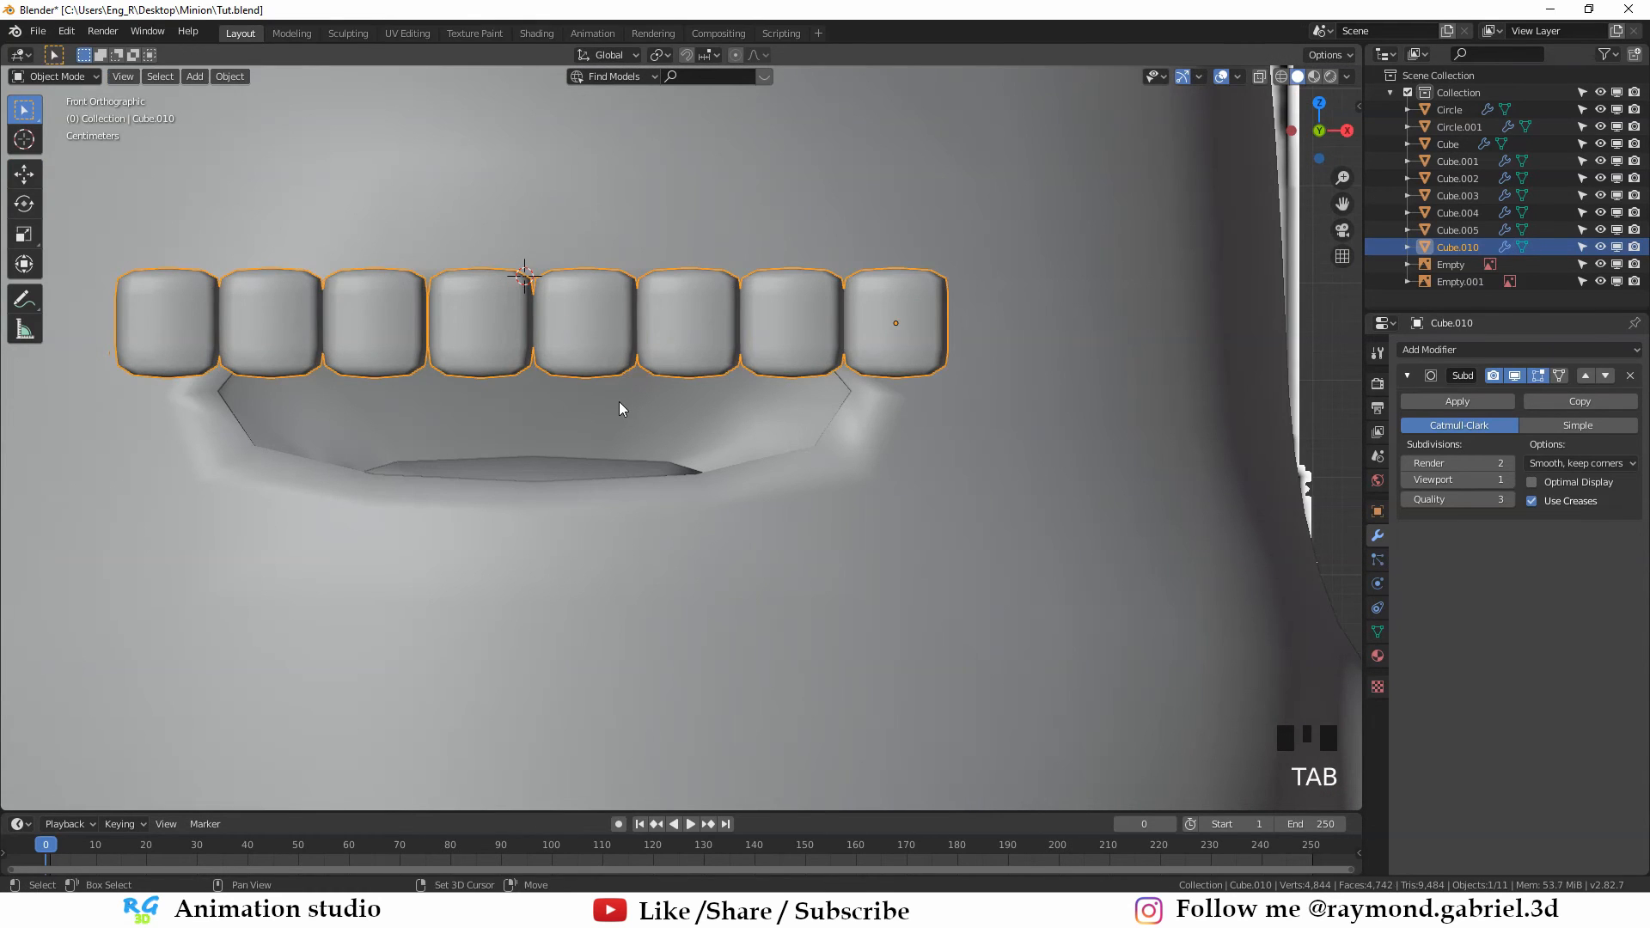
{"action": "key", "text": "shift+d"}
{"action": "key", "text": "z"}
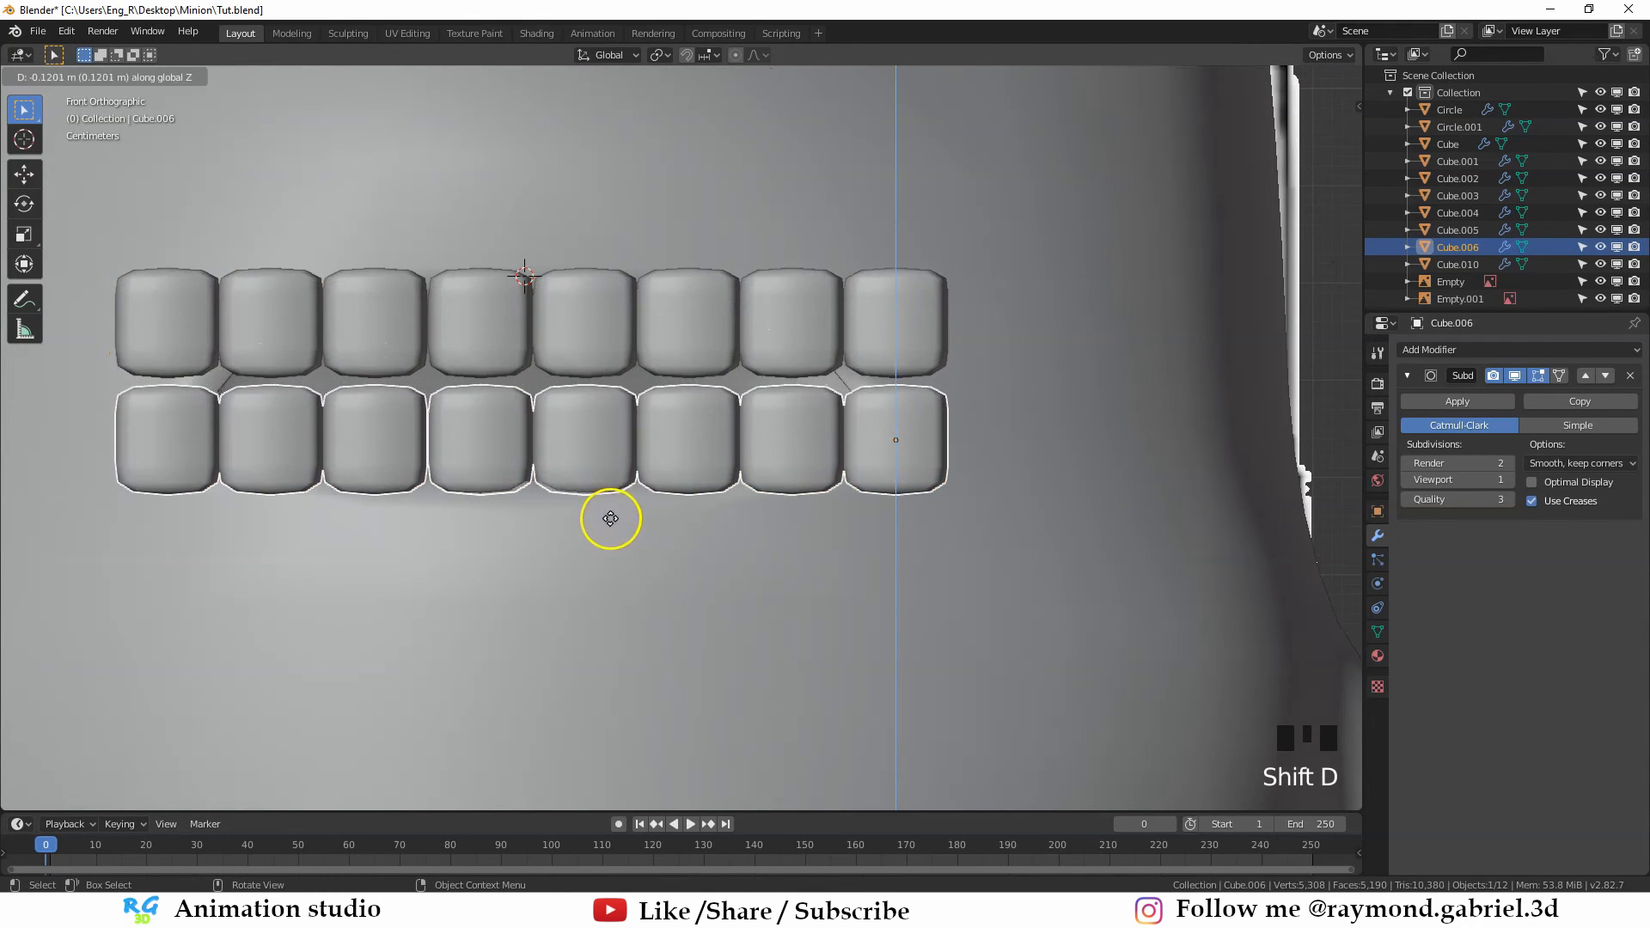
{"action": "left_click", "coordinate": [608, 516]}
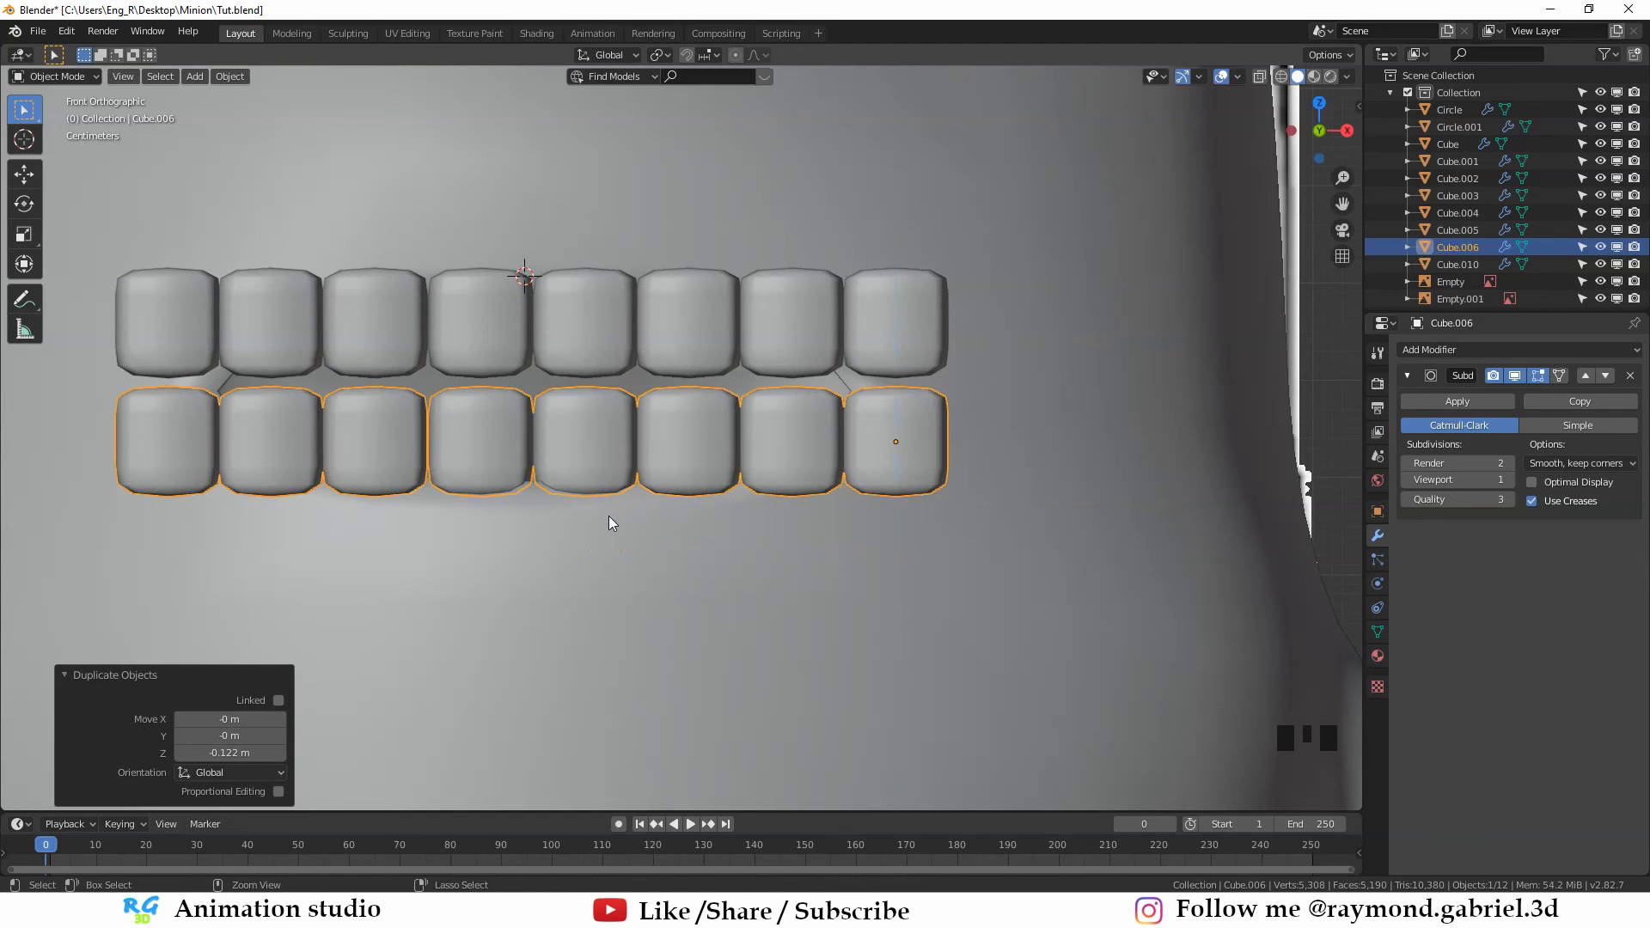
{"action": "key", "text": "ctrl+m"}
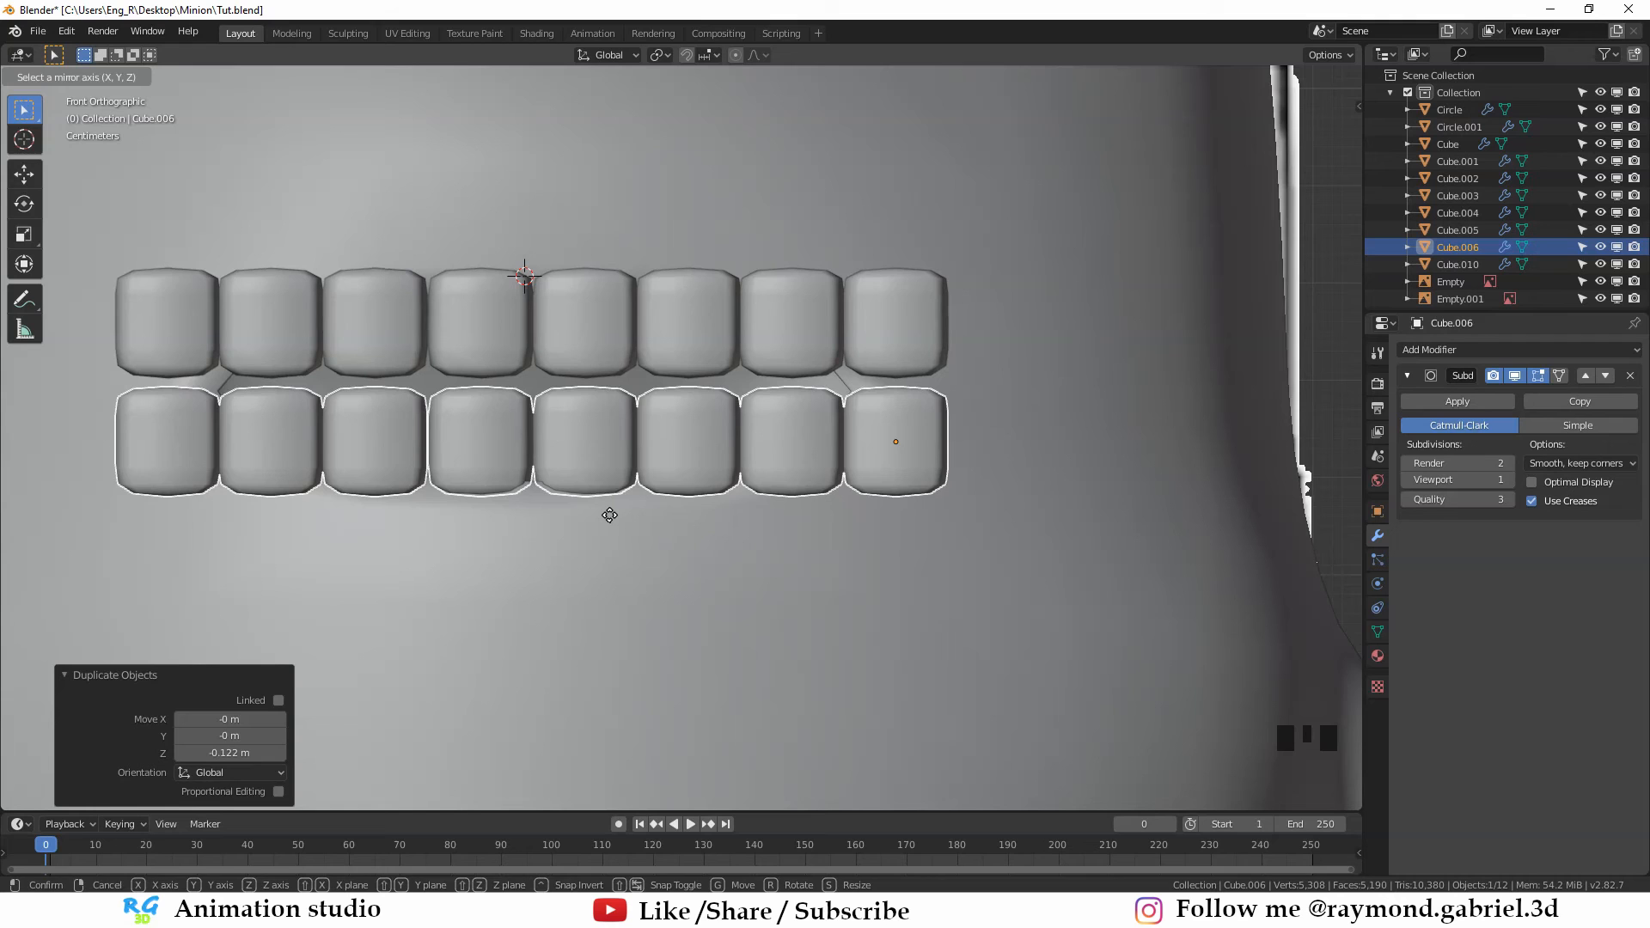
{"action": "key", "text": "z"}
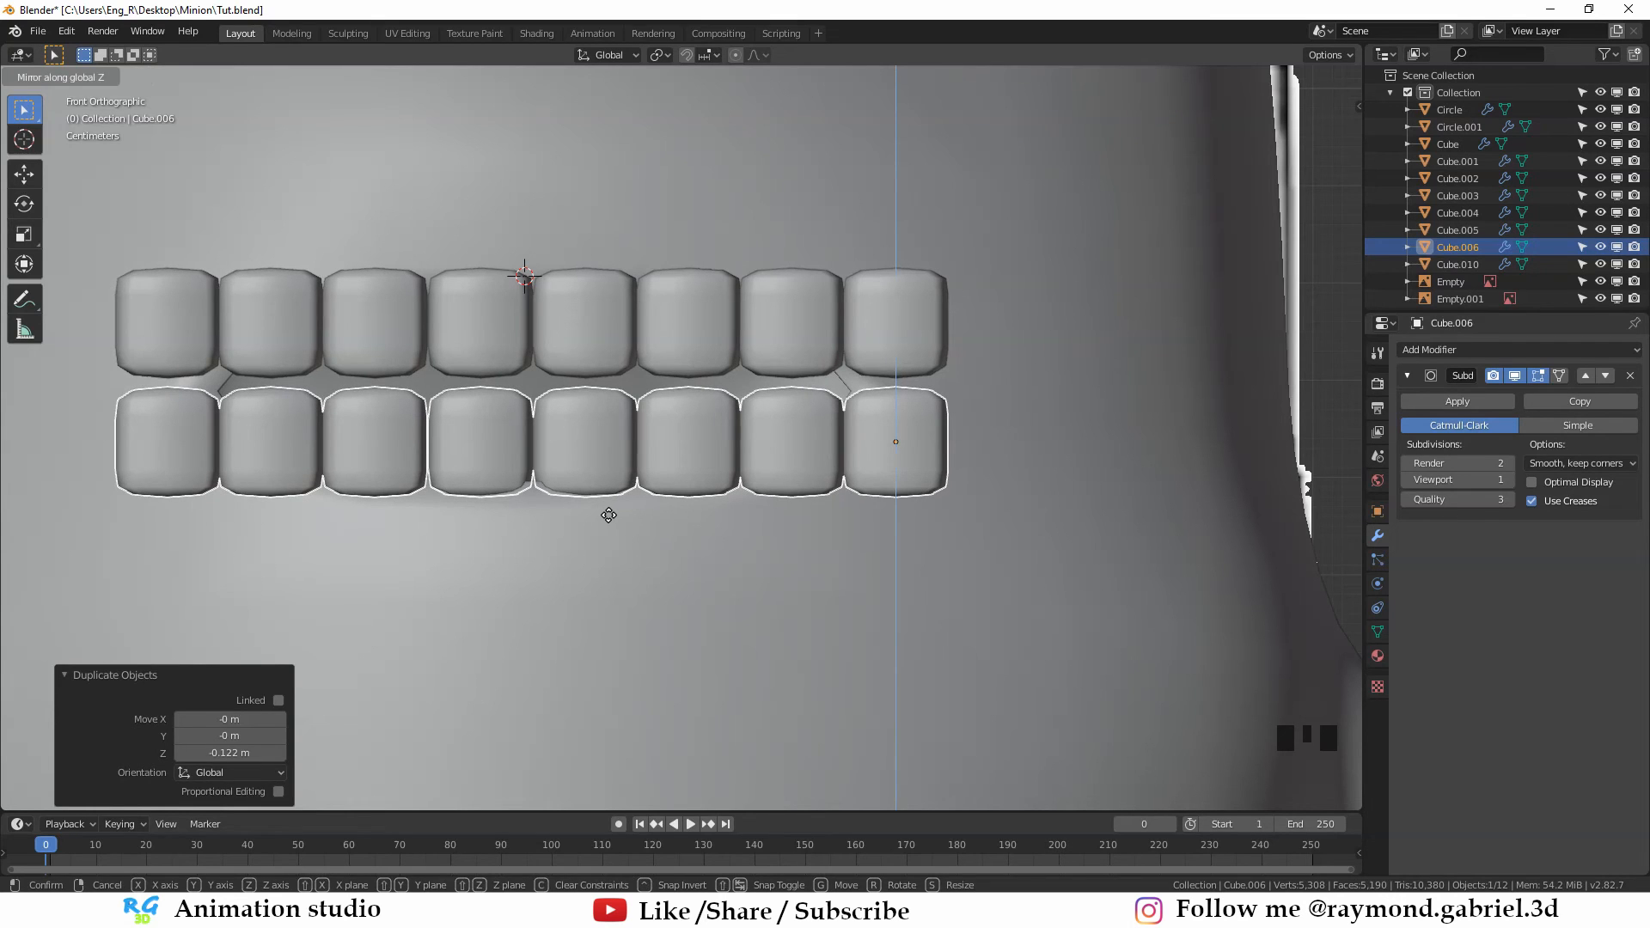
{"action": "left_click", "coordinate": [609, 516]}
Raise the lower tooth row along Z so it sits close under the upper row
{"action": "middle_click_drag", "start_coordinate": [503, 442], "coordinate": [704, 450], "text": "shift"}
{"action": "key", "text": "g"}
{"action": "key", "text": "z"}
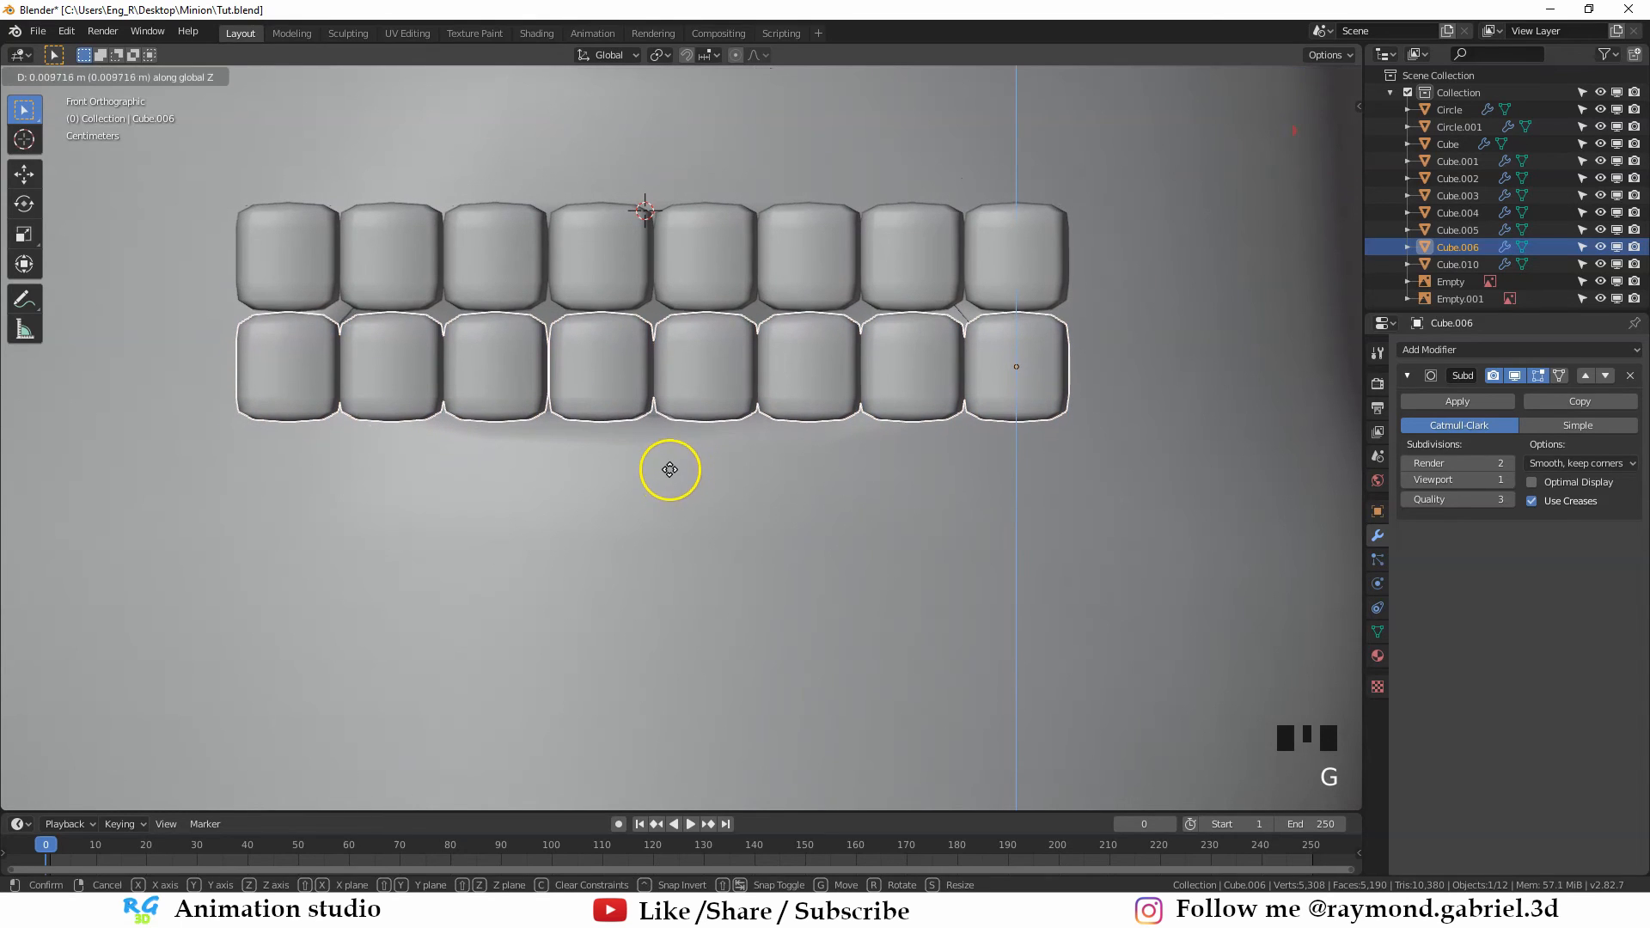
{"action": "left_click", "coordinate": [674, 465]}
{"action": "key", "text": "alt+a"}
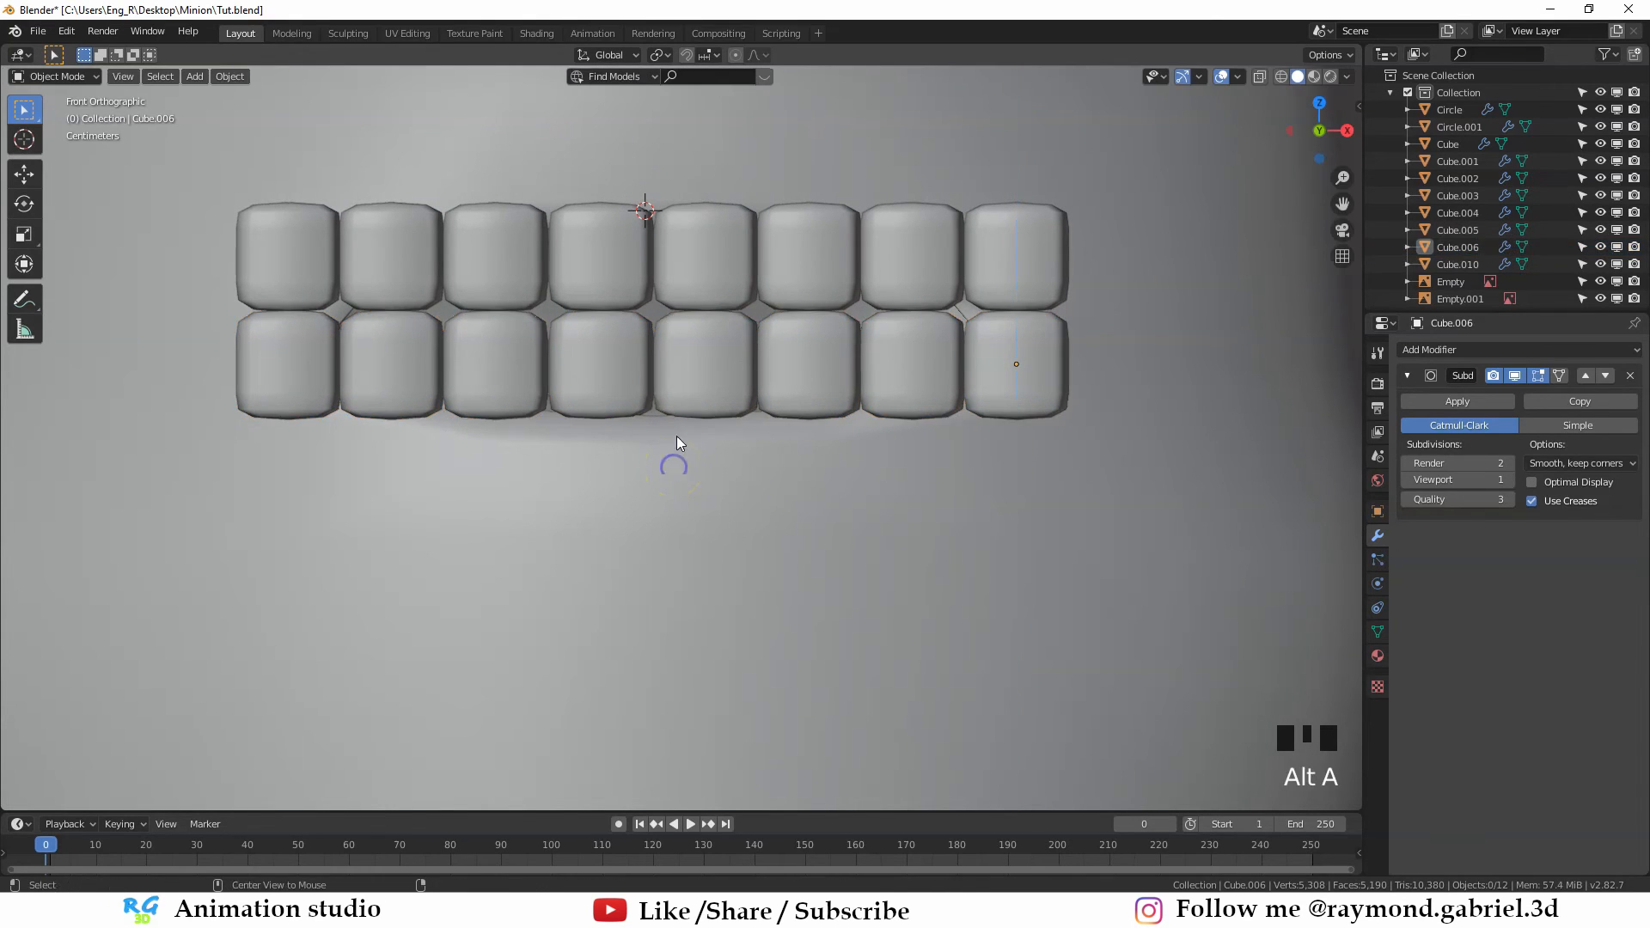
Select both tooth rows and raise them together by 0.00916 m along Z
{"action": "left_click", "coordinate": [622, 283]}
{"action": "left_click", "coordinate": [616, 372], "text": "shift"}
{"action": "scroll", "coordinate": [651, 359], "scroll_direction": "down", "scroll_amount": 3}
{"action": "middle_click_drag", "start_coordinate": [683, 363], "coordinate": [626, 397]}
{"action": "left_click", "coordinate": [691, 372]}
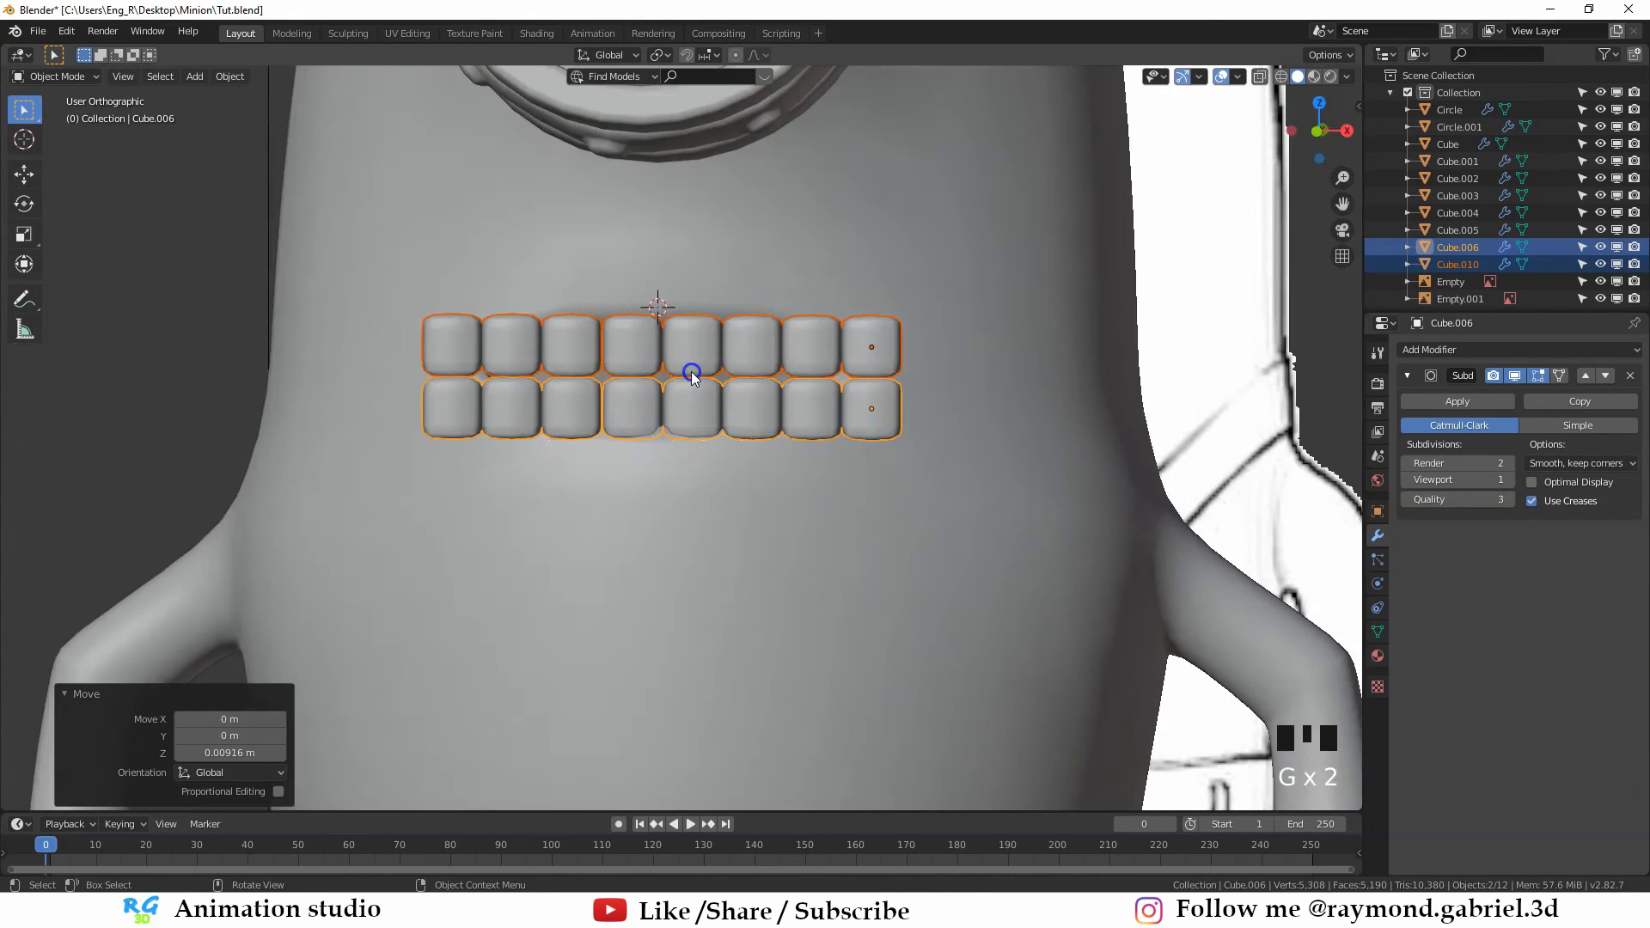
Edit both tooth rows together, select all vertices along their centre seam in wireframe, and enable proportional editing
{"action": "middle_click_drag", "start_coordinate": [692, 375], "coordinate": [696, 415]}
{"action": "key", "text": "Tab"}
{"action": "scroll", "coordinate": [667, 416], "scroll_direction": "up", "scroll_amount": 2}
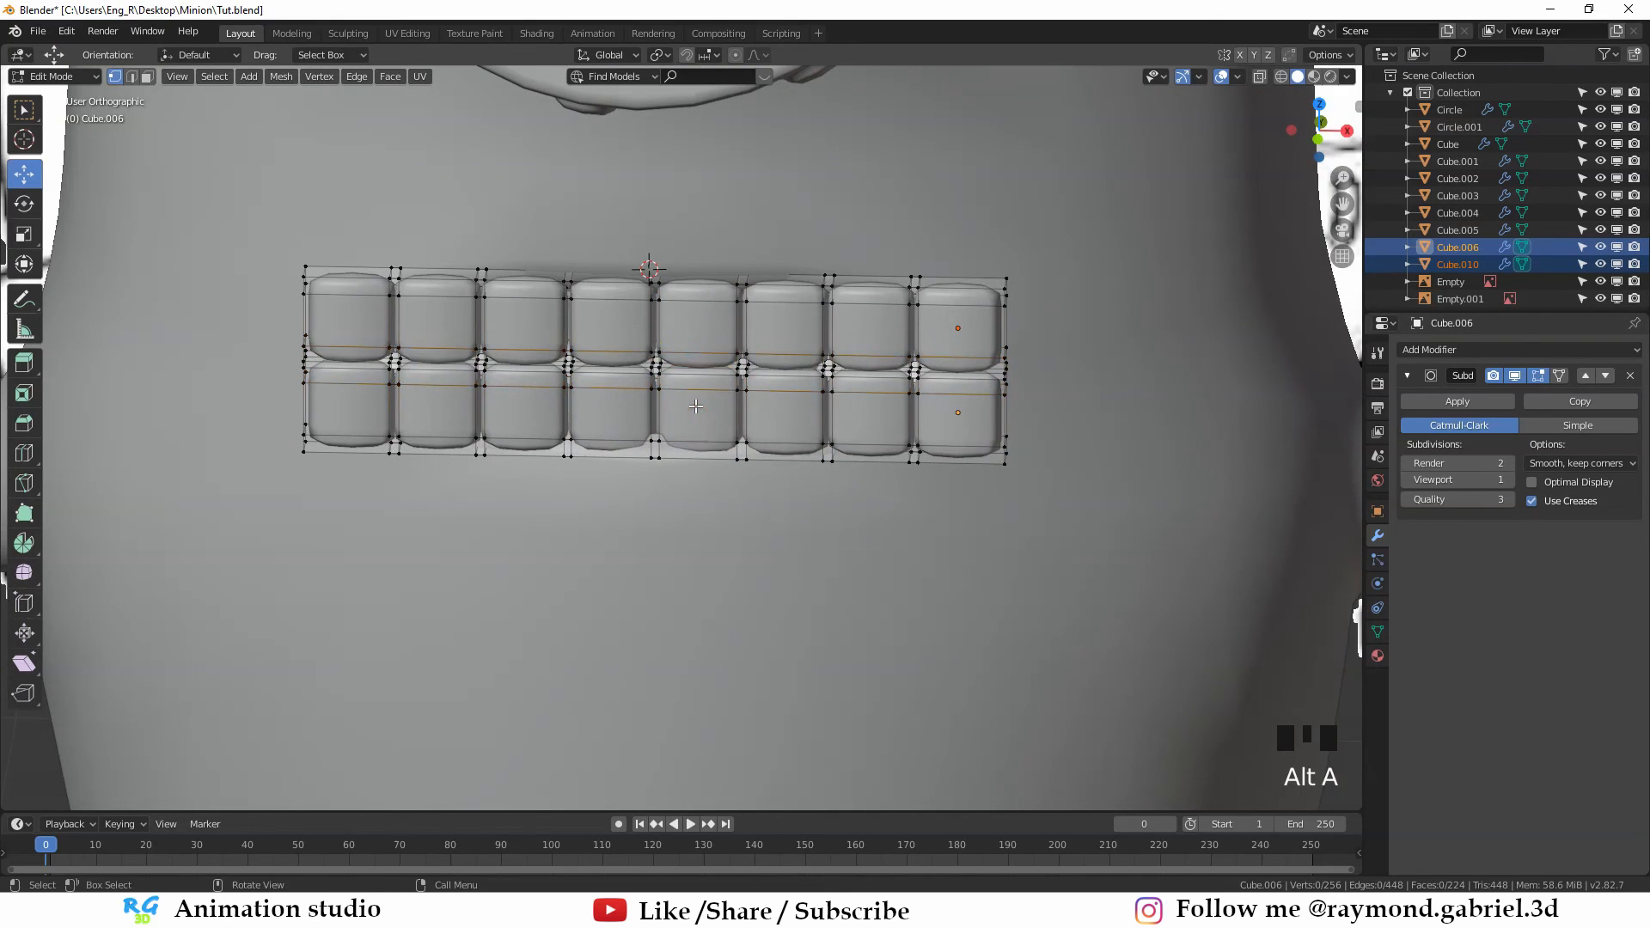
{"action": "key", "text": "z"}
{"action": "left_click", "coordinate": [549, 411]}
{"action": "middle_click_drag", "start_coordinate": [580, 386], "coordinate": [614, 351]}
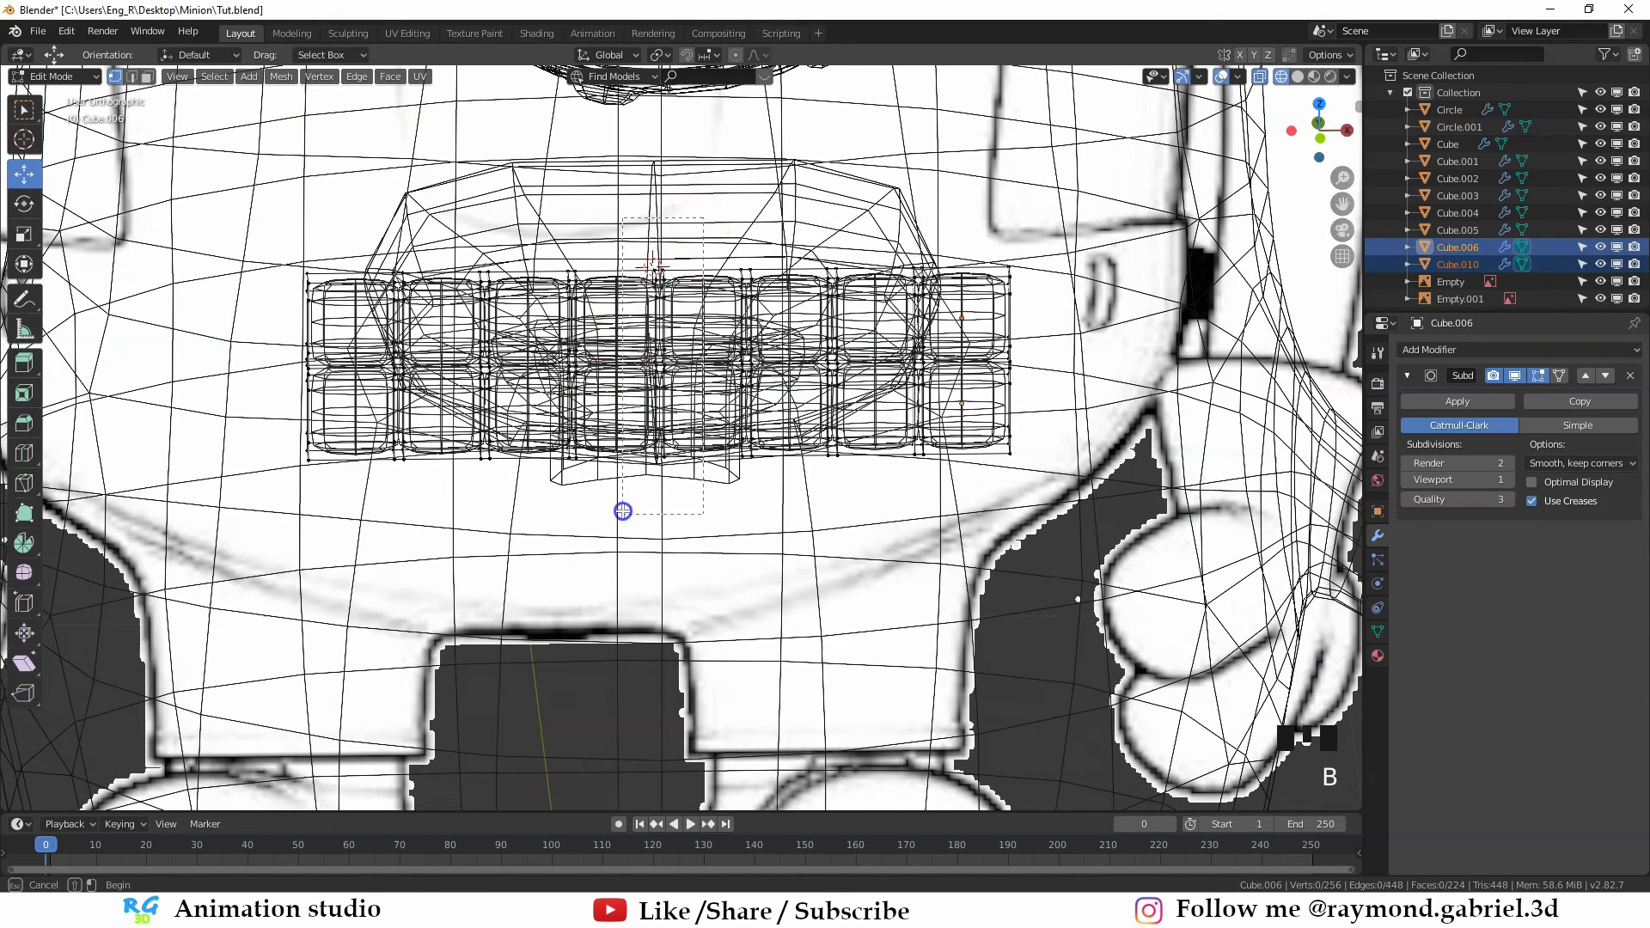
{"action": "left_click_drag", "start_coordinate": [623, 512], "coordinate": [622, 513]}
{"action": "key", "text": "z"}
{"action": "left_click", "coordinate": [799, 367]}
{"action": "mouse_move", "coordinate": [806, 368]}
{"action": "middle_mouse_down"}
{"action": "mouse_move", "coordinate": [765, 378]}
{"action": "mouse_move", "coordinate": [642, 473]}
{"action": "mouse_move", "coordinate": [697, 387]}
{"action": "middle_mouse_up"}
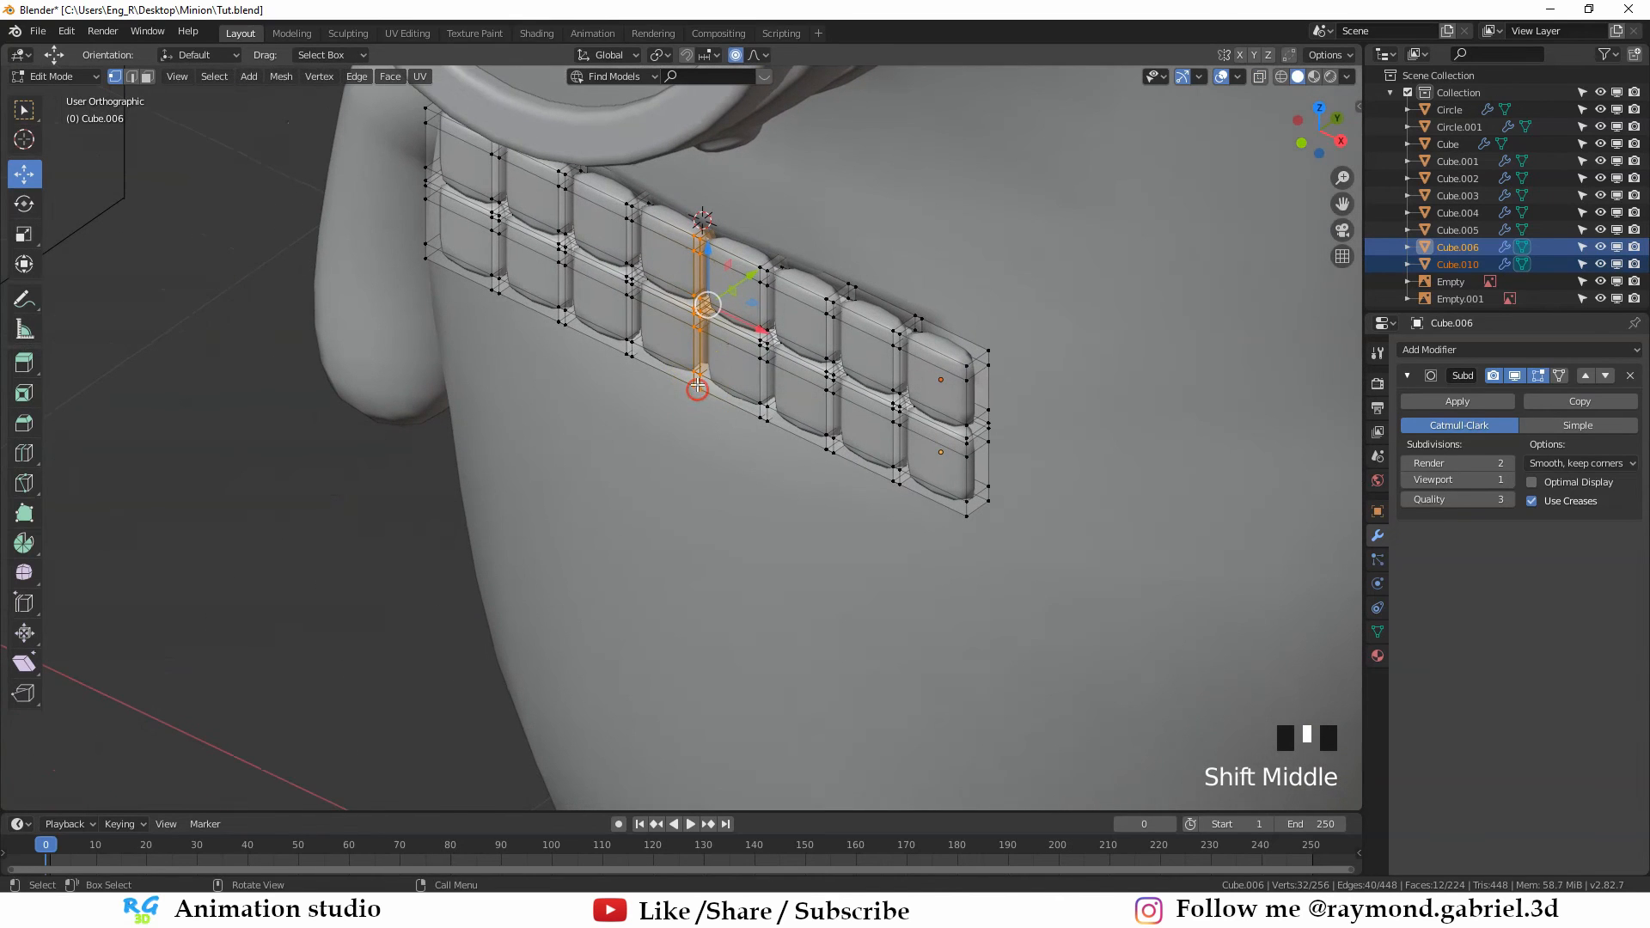
Bend both rows into an arc by moving the centre vertices -0.654 m along Y with smooth falloff and proportional size 1.100
{"action": "key", "text": "g"}
{"action": "key", "text": "y"}
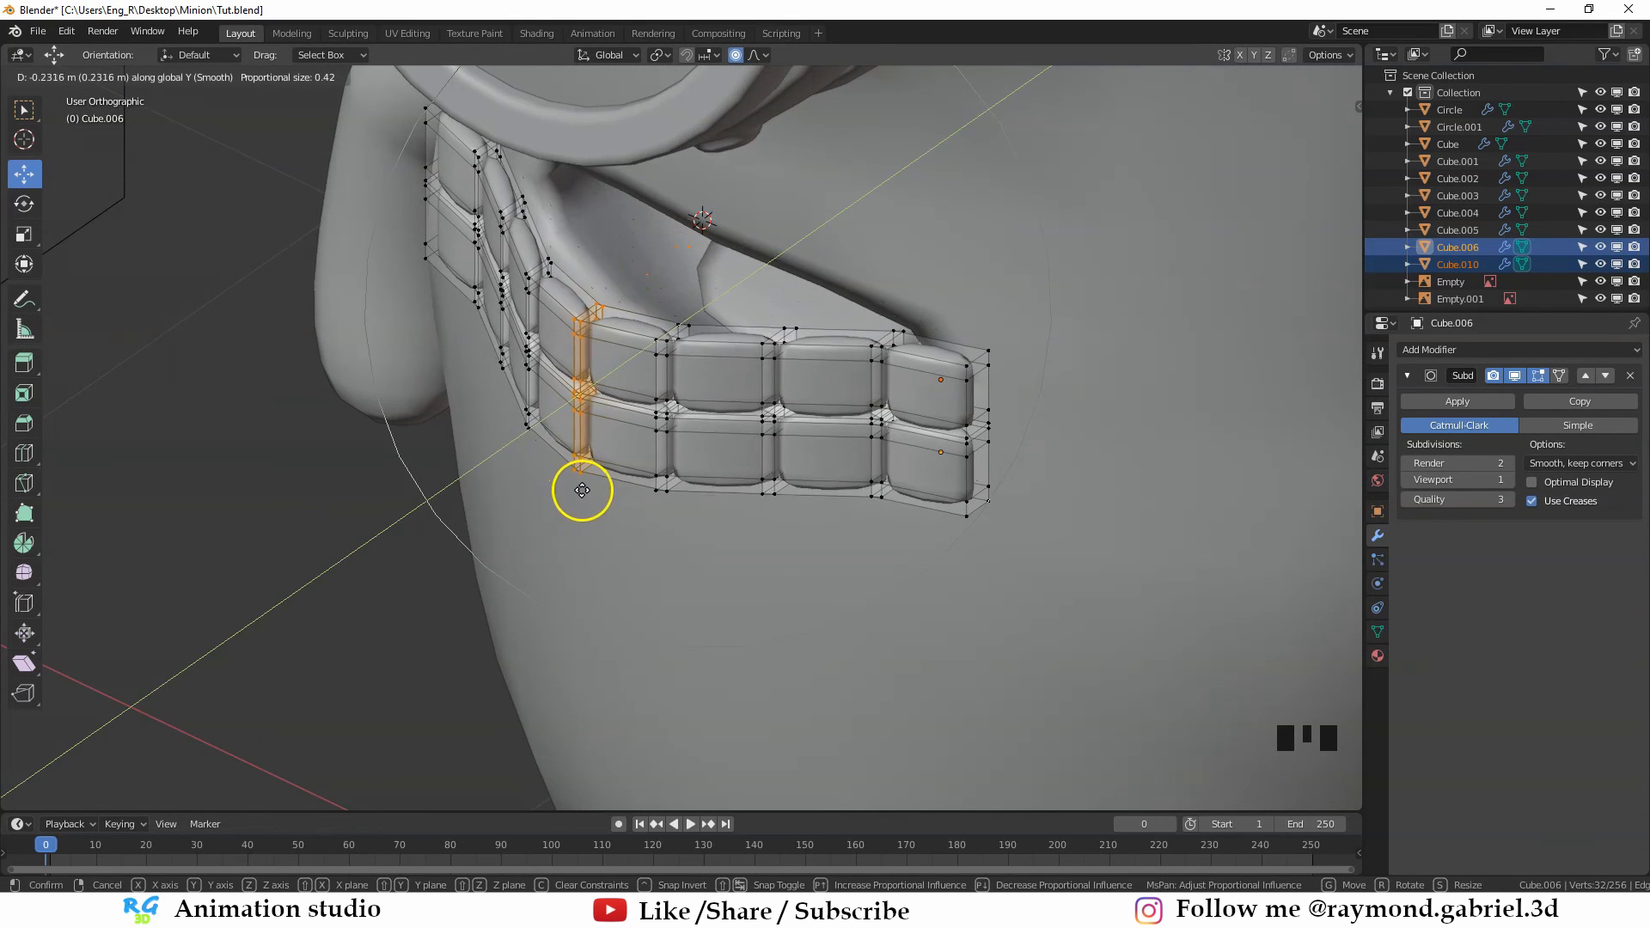
{"action": "scroll", "coordinate": [565, 498], "scroll_direction": "down", "scroll_amount": 4}
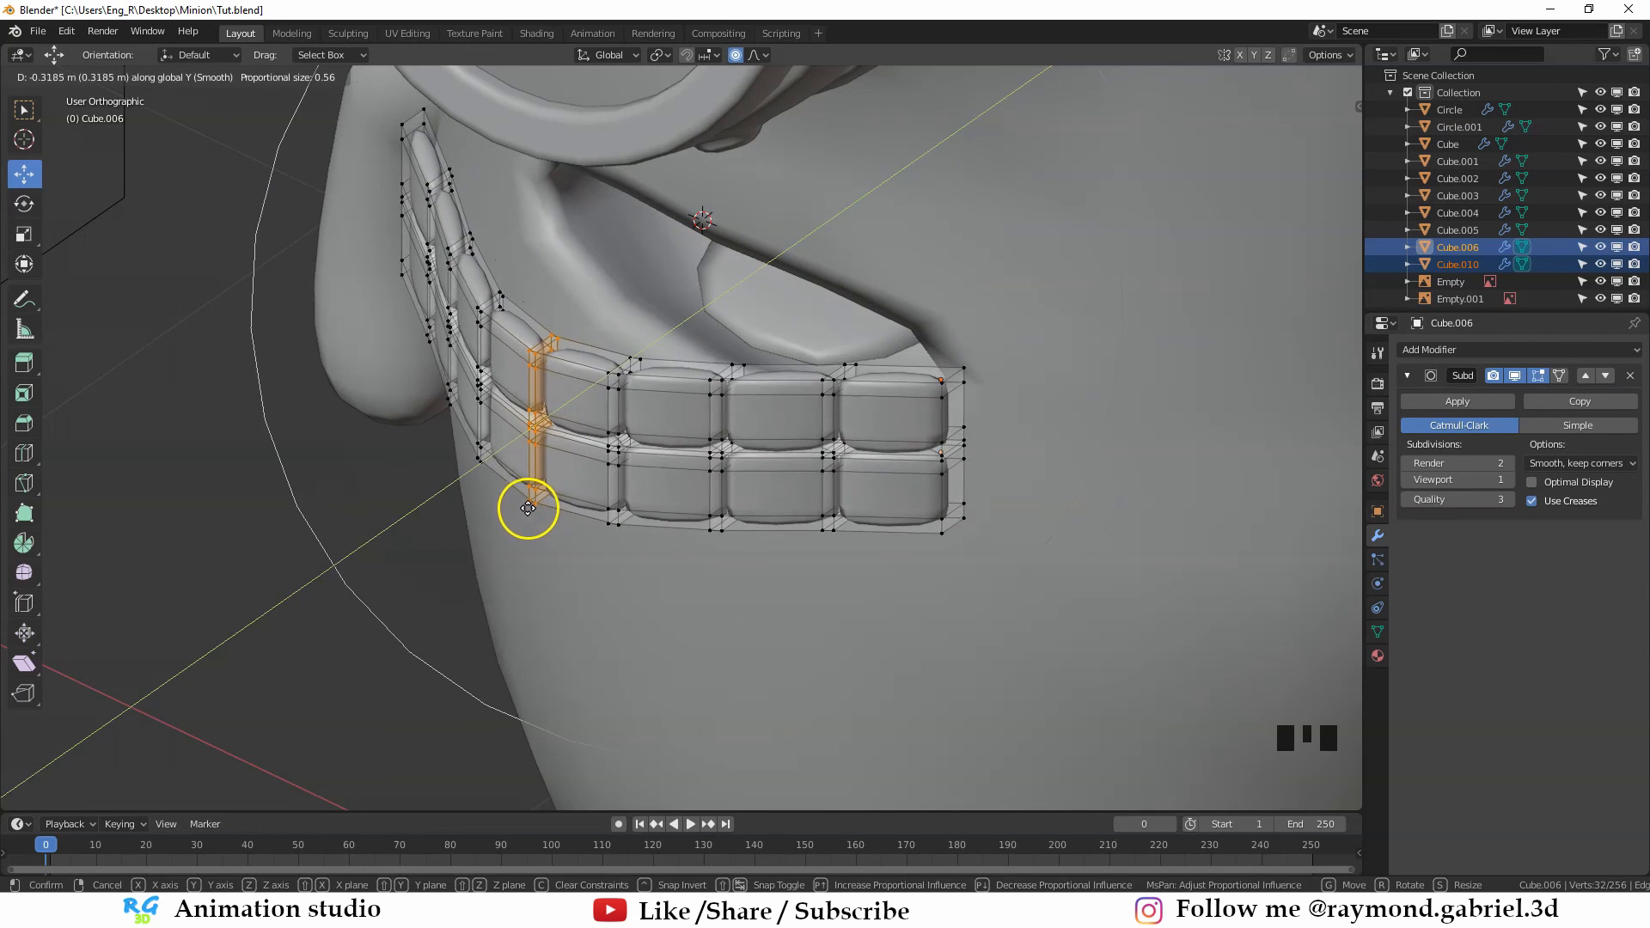
{"action": "scroll", "coordinate": [510, 518], "scroll_direction": "down", "scroll_amount": 5}
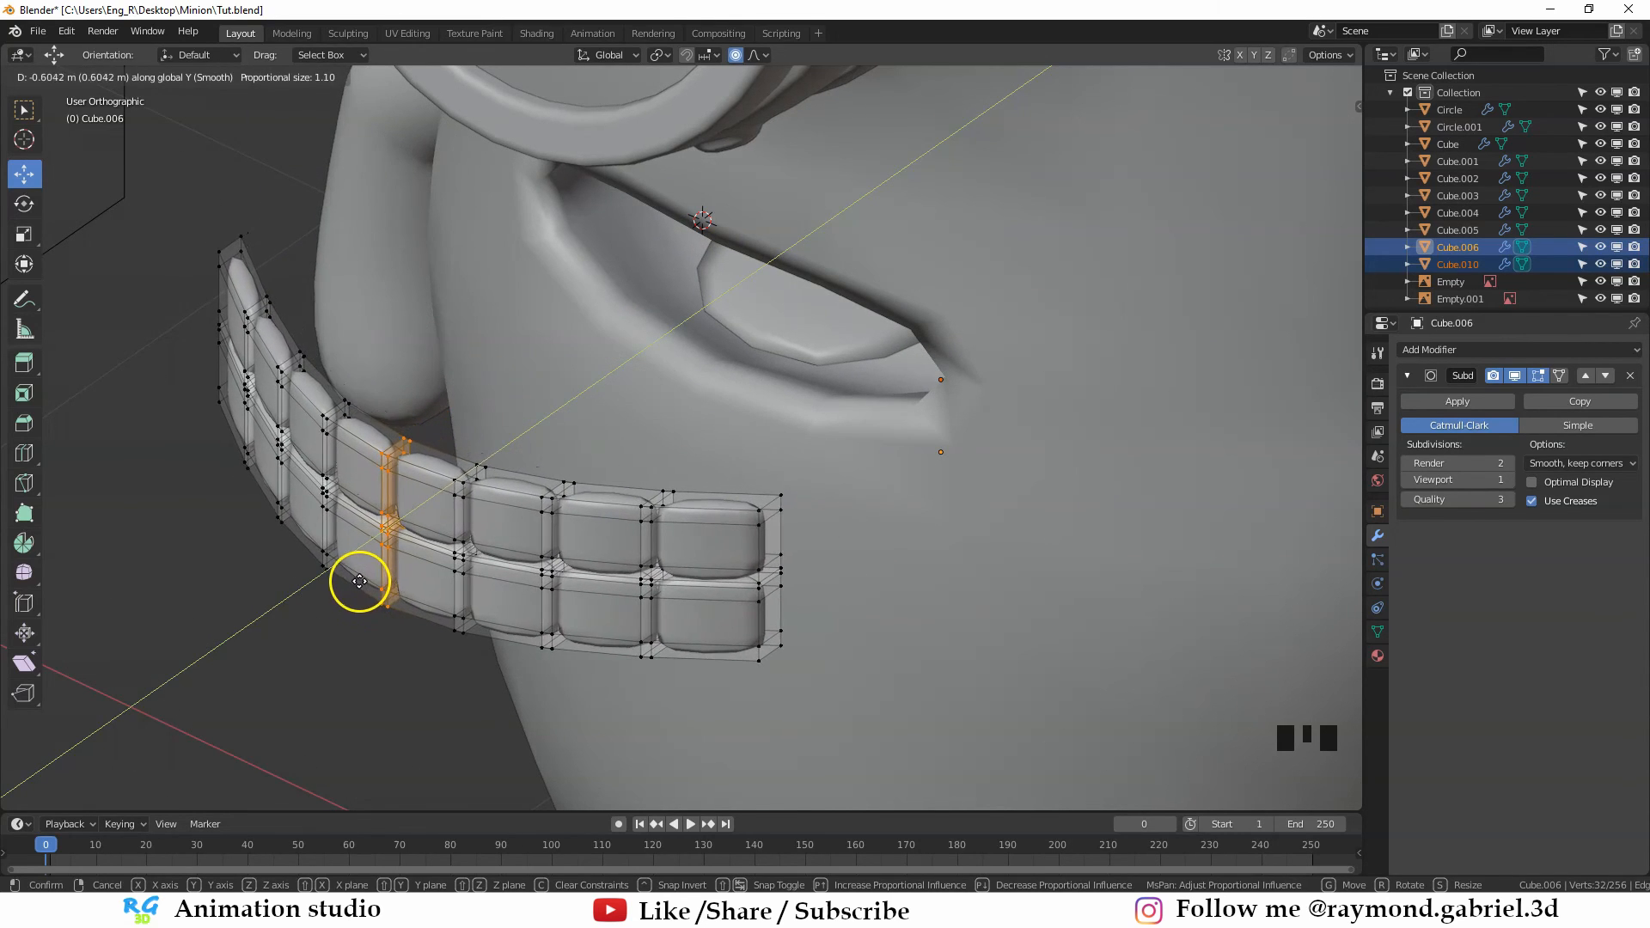
{"action": "scroll", "coordinate": [359, 581], "scroll_direction": "down", "scroll_amount": 1}
{"action": "left_click", "coordinate": [332, 593]}
Select the outermost vertices at both ends of the curved tooth rows
{"action": "middle_click_drag", "start_coordinate": [334, 592], "coordinate": [429, 574]}
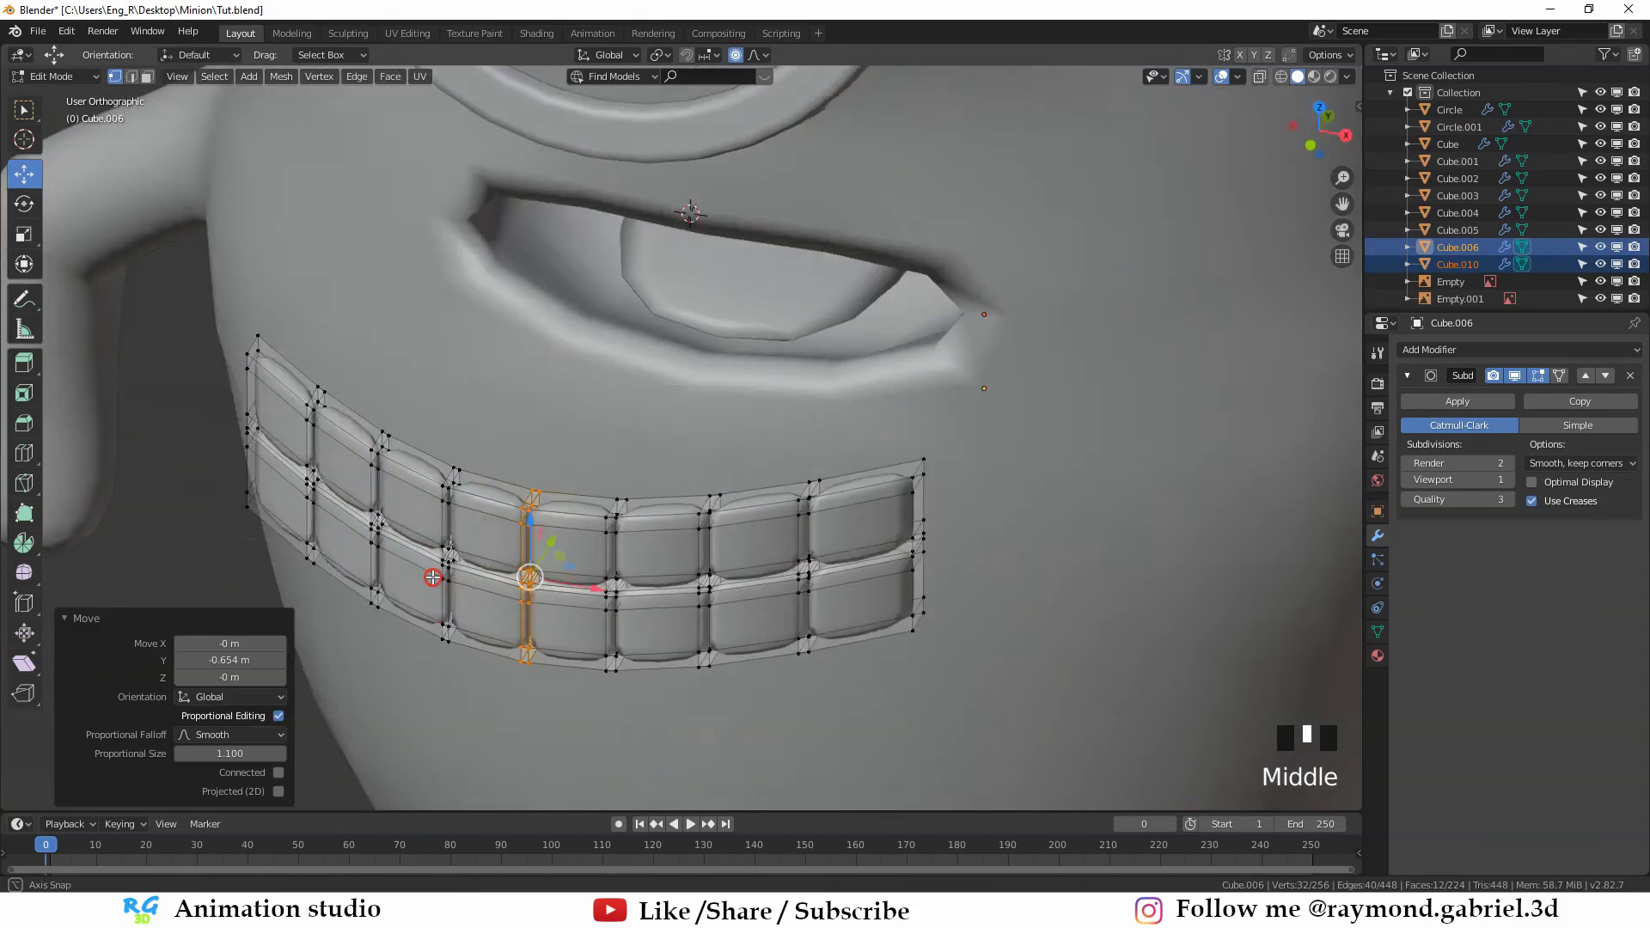
{"action": "key", "text": "b"}
{"action": "left_click_drag", "start_coordinate": [883, 471], "coordinate": [843, 606]}
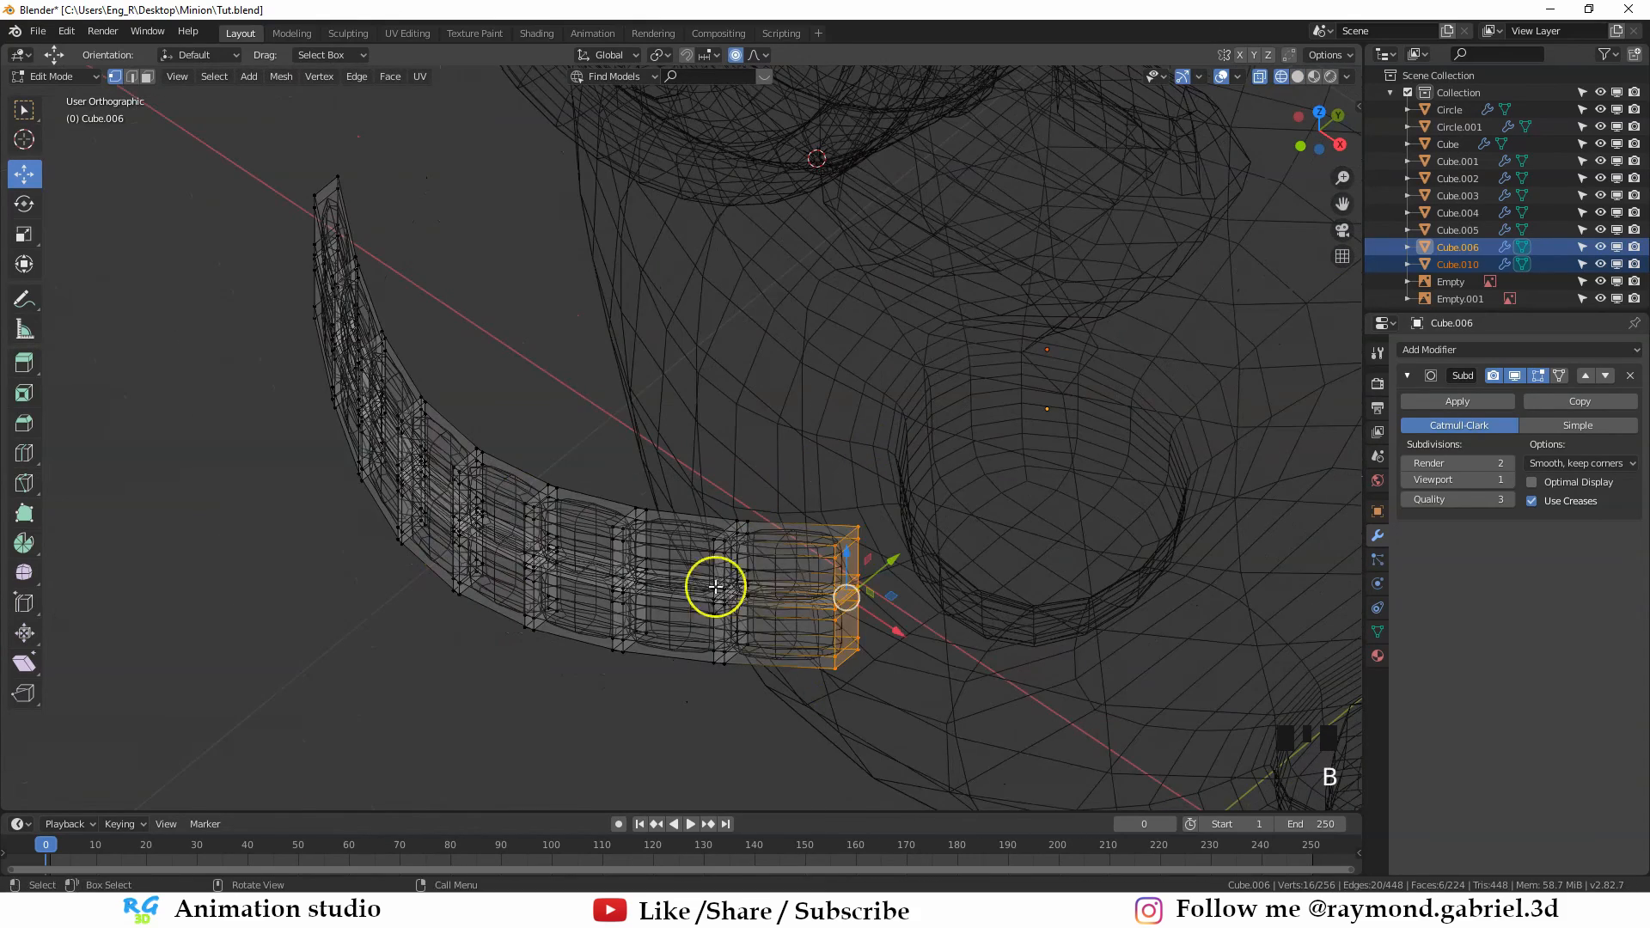
{"action": "middle_click_drag", "start_coordinate": [715, 582], "coordinate": [608, 452]}
{"action": "key", "text": "b"}
{"action": "left_click_drag", "start_coordinate": [479, 355], "coordinate": [438, 435]}
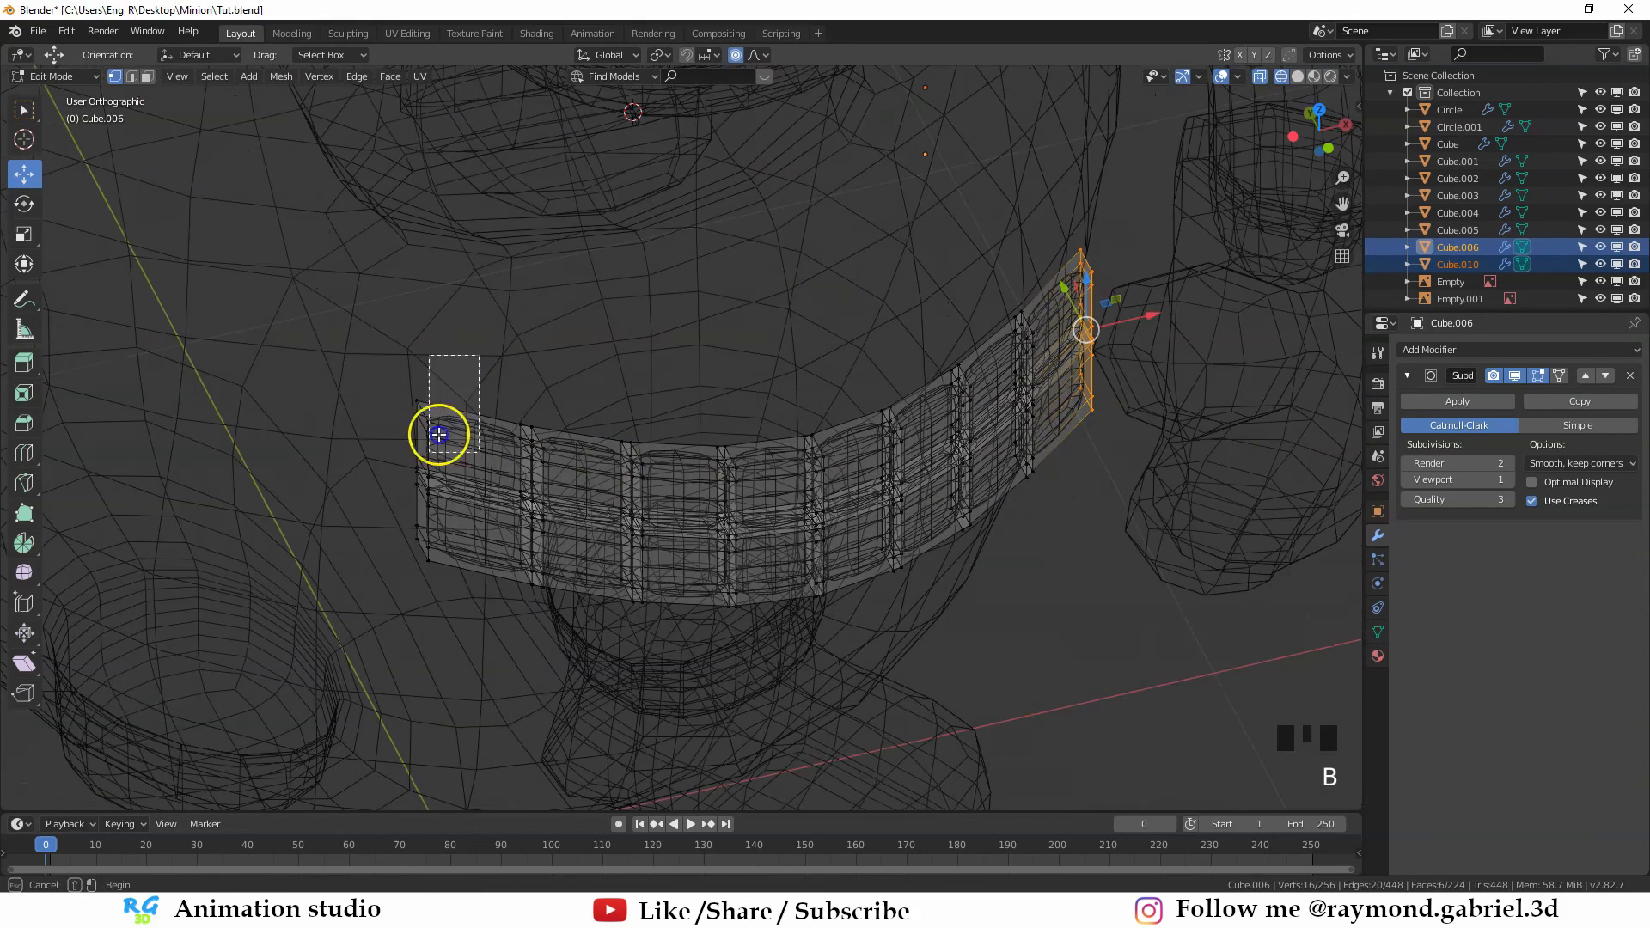
{"action": "key", "text": "z"}
{"action": "middle_click_drag", "start_coordinate": [1057, 535], "coordinate": [986, 586]}
Pull the row ends inward by scaling them down along X with a proportional size of about 0.32
{"action": "key", "text": "s"}
{"action": "key", "text": "x"}
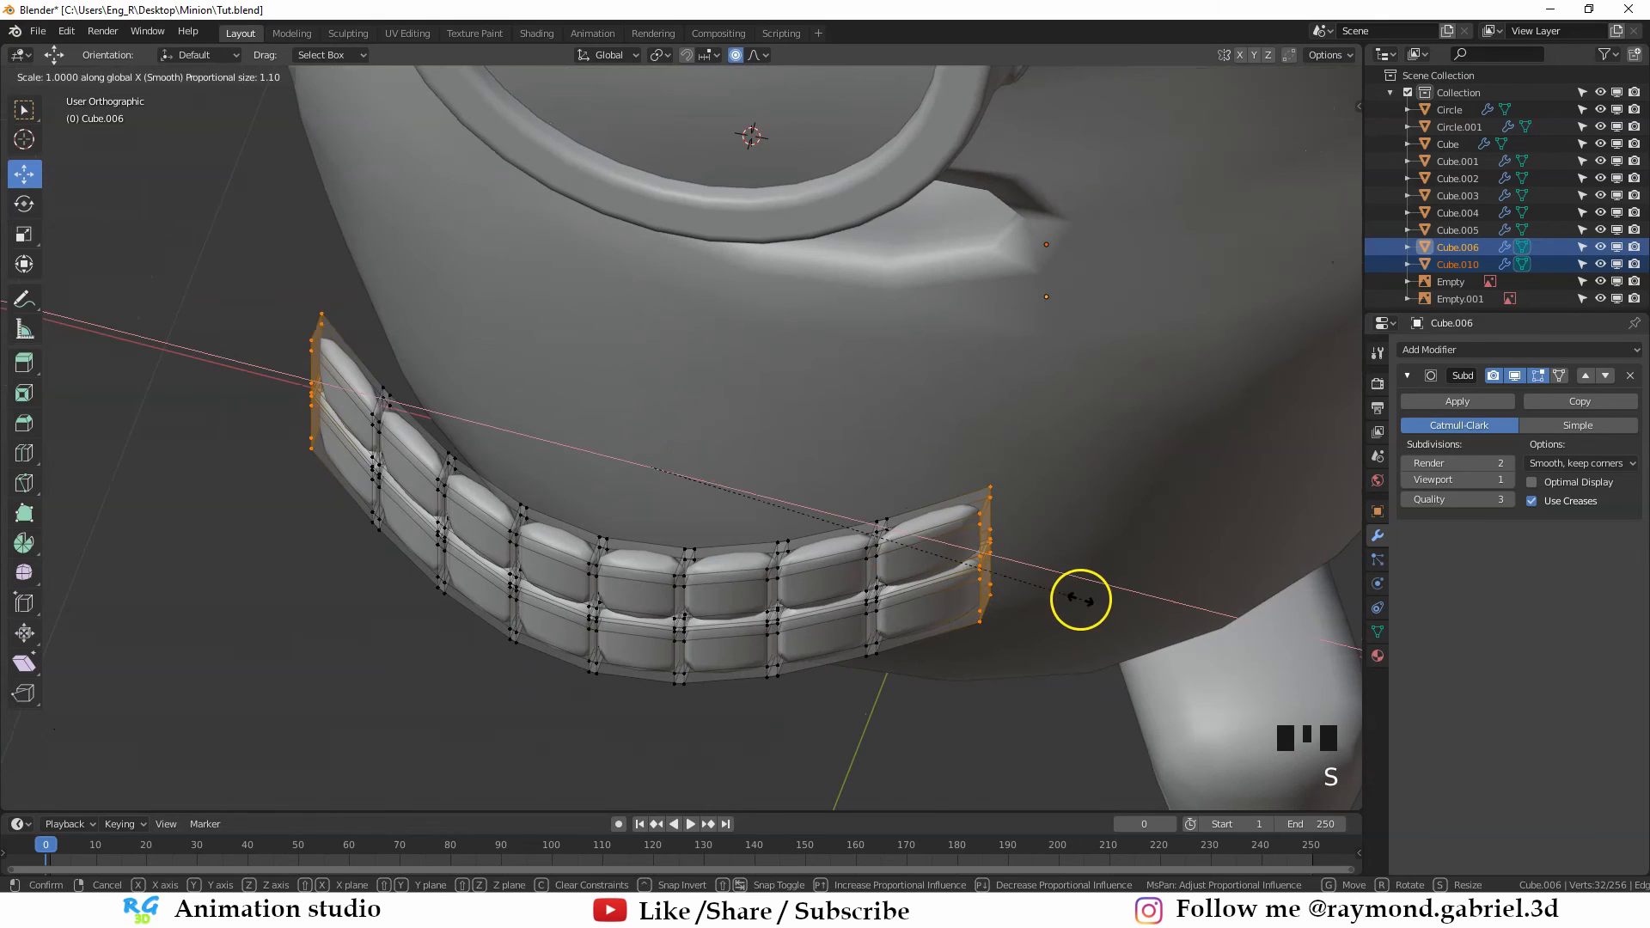
{"action": "scroll", "coordinate": [1056, 590], "scroll_direction": "up", "scroll_amount": 12}
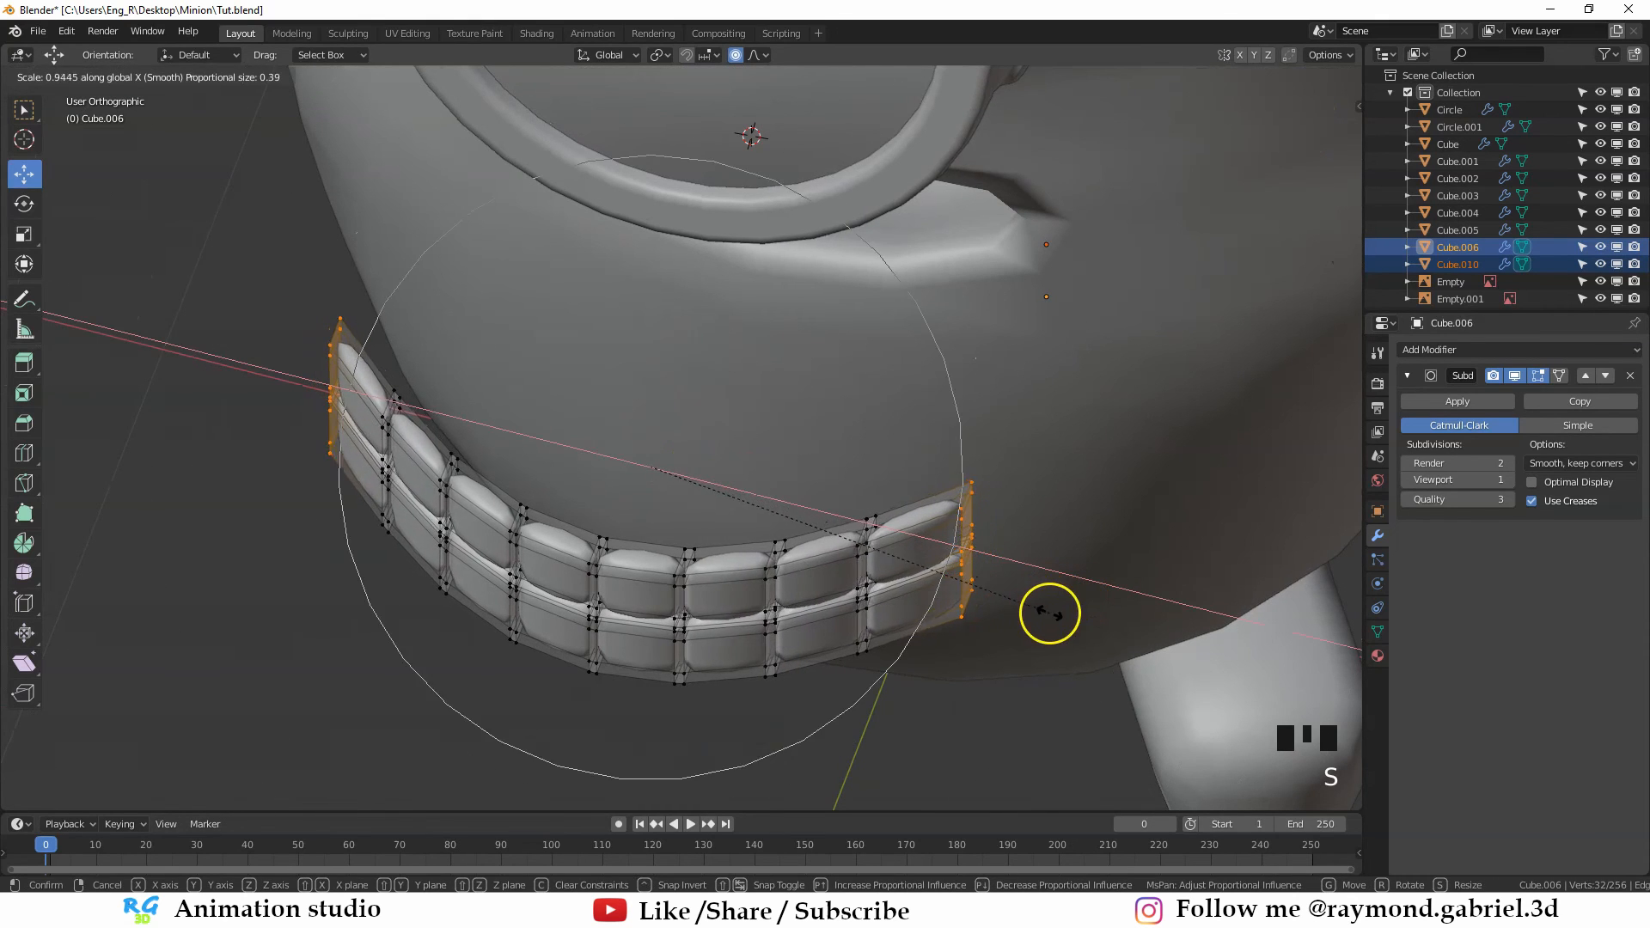
{"action": "scroll", "coordinate": [1002, 616], "scroll_direction": "up", "scroll_amount": 1}
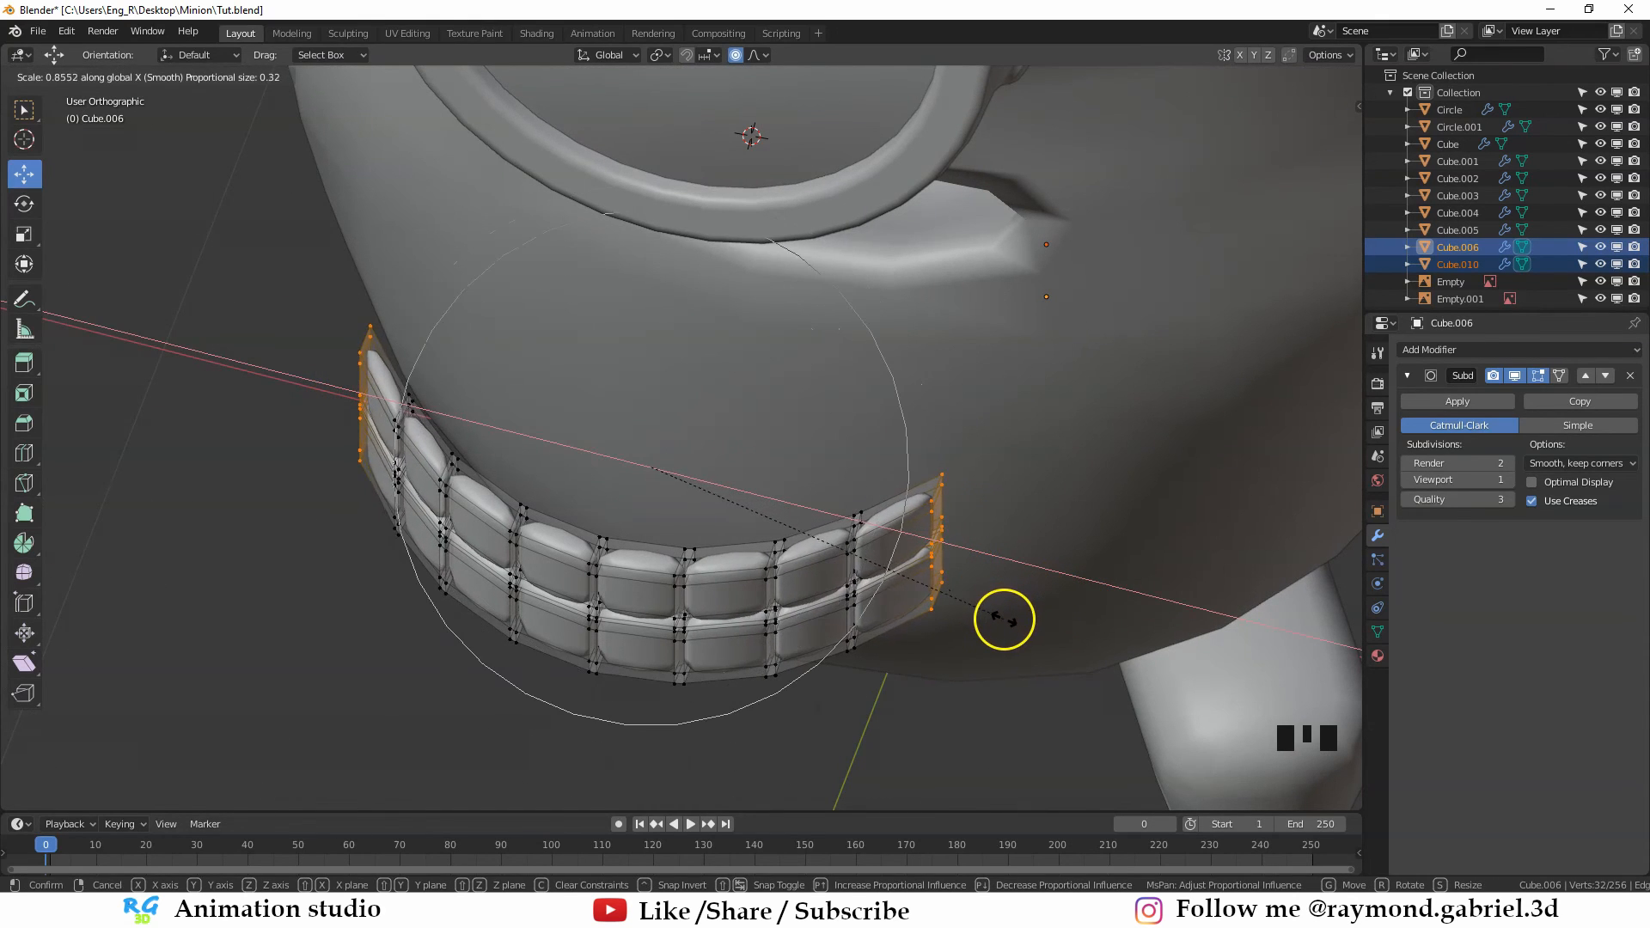
{"action": "left_click", "coordinate": [987, 608]}
Leave mesh editing and move both tooth rows about 0.69 m along Y into the mouth opening
{"action": "middle_click_drag", "start_coordinate": [987, 608], "coordinate": [641, 527]}
{"action": "key", "text": "Tab"}
{"action": "scroll", "coordinate": [722, 391], "scroll_direction": "down", "scroll_amount": 2}
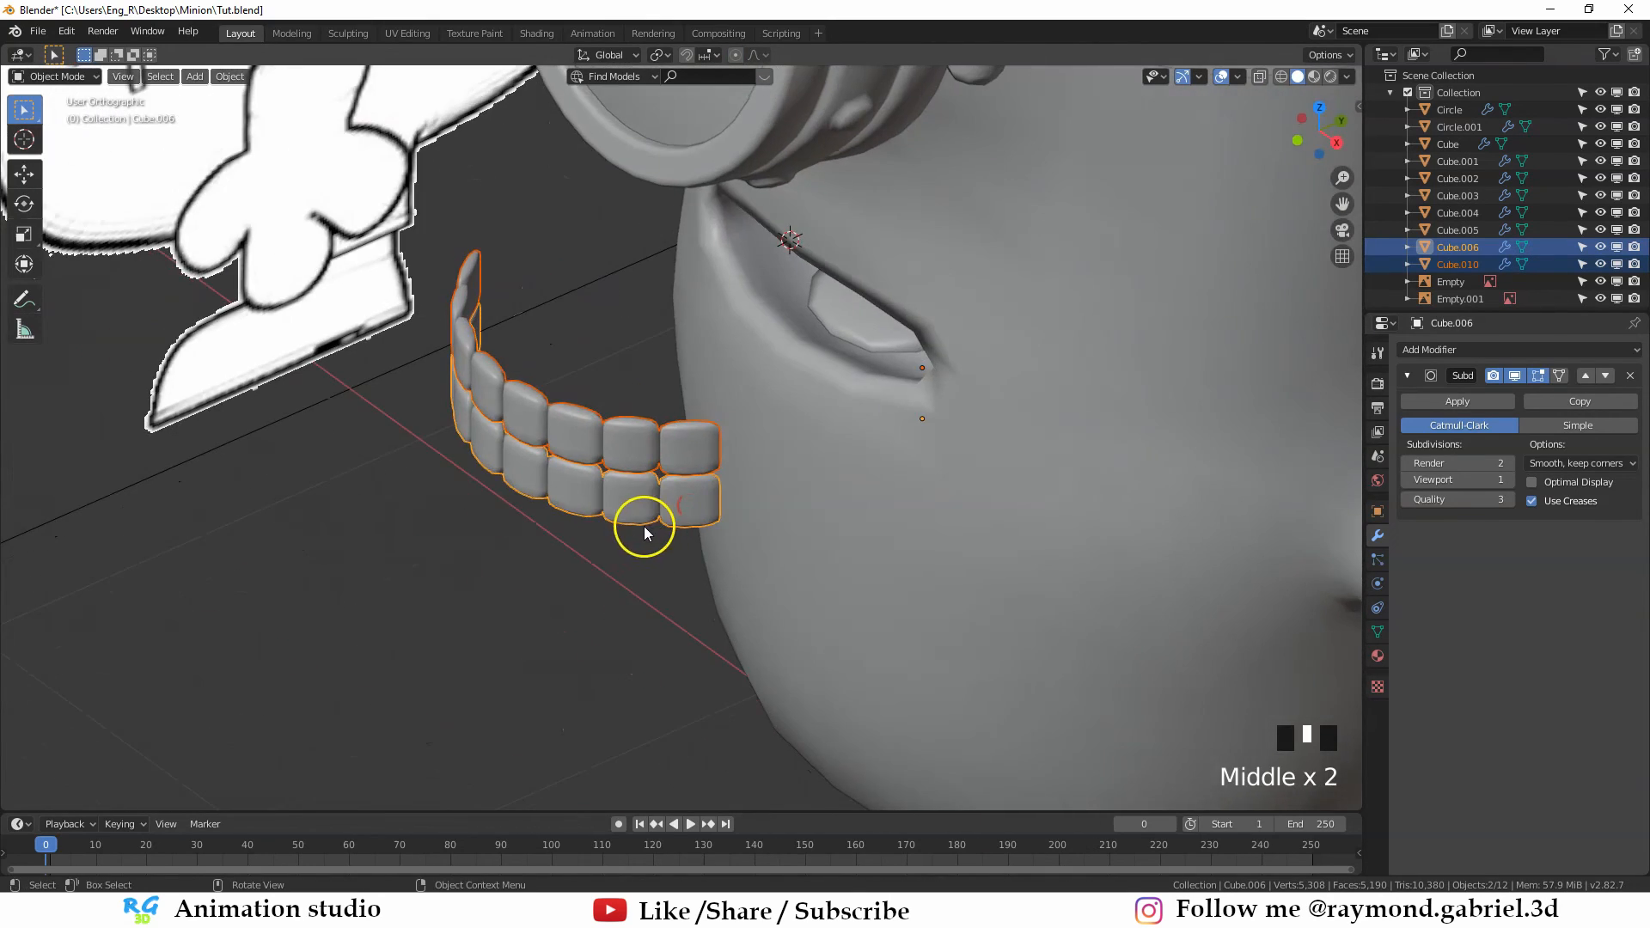
{"action": "key", "text": "g"}
{"action": "key", "text": "y"}
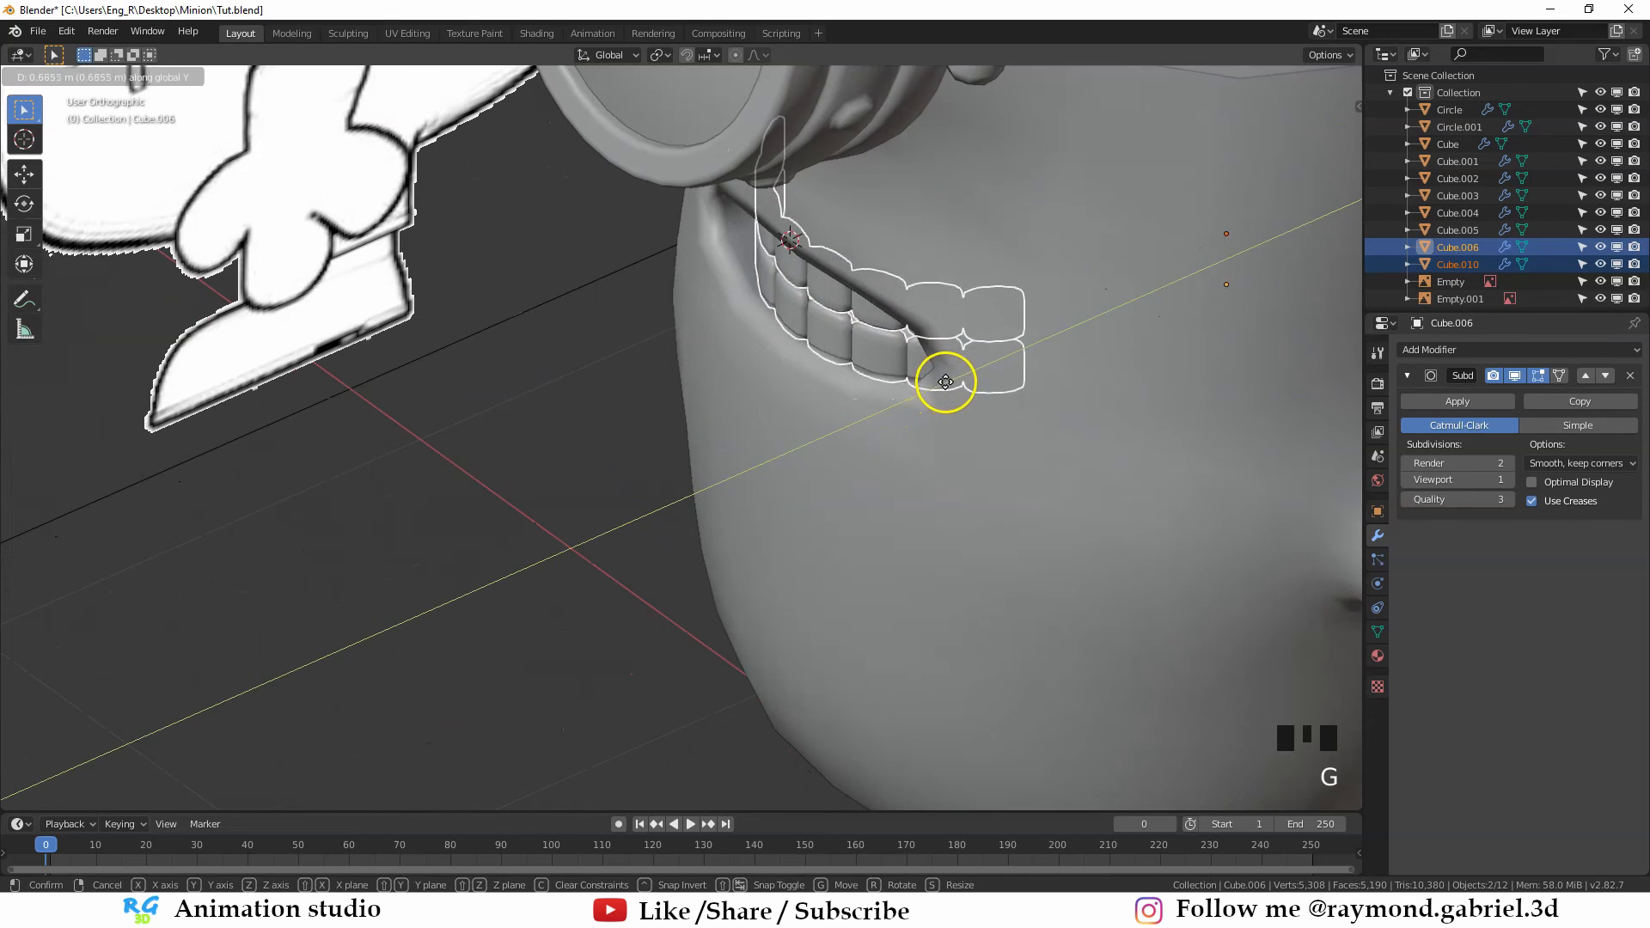
{"action": "left_click", "coordinate": [946, 373]}
{"action": "middle_click_drag", "start_coordinate": [946, 372], "coordinate": [711, 397]}
{"action": "scroll", "coordinate": [758, 479], "scroll_direction": "up", "scroll_amount": 3}
Lower both tooth rows by about 0.009 m along Z to centre them in the mouth opening, then deselect them
{"action": "key", "text": "alt+a"}
{"action": "scroll", "coordinate": [700, 455], "scroll_direction": "down", "scroll_amount": 3}
{"action": "key", "text": "ctrl+z"}
{"action": "scroll", "coordinate": [721, 451], "scroll_direction": "down", "scroll_amount": 4}
{"action": "scroll", "coordinate": [704, 487], "scroll_direction": "up", "scroll_amount": 2}
{"action": "key", "text": "g"}
{"action": "key", "text": "z"}
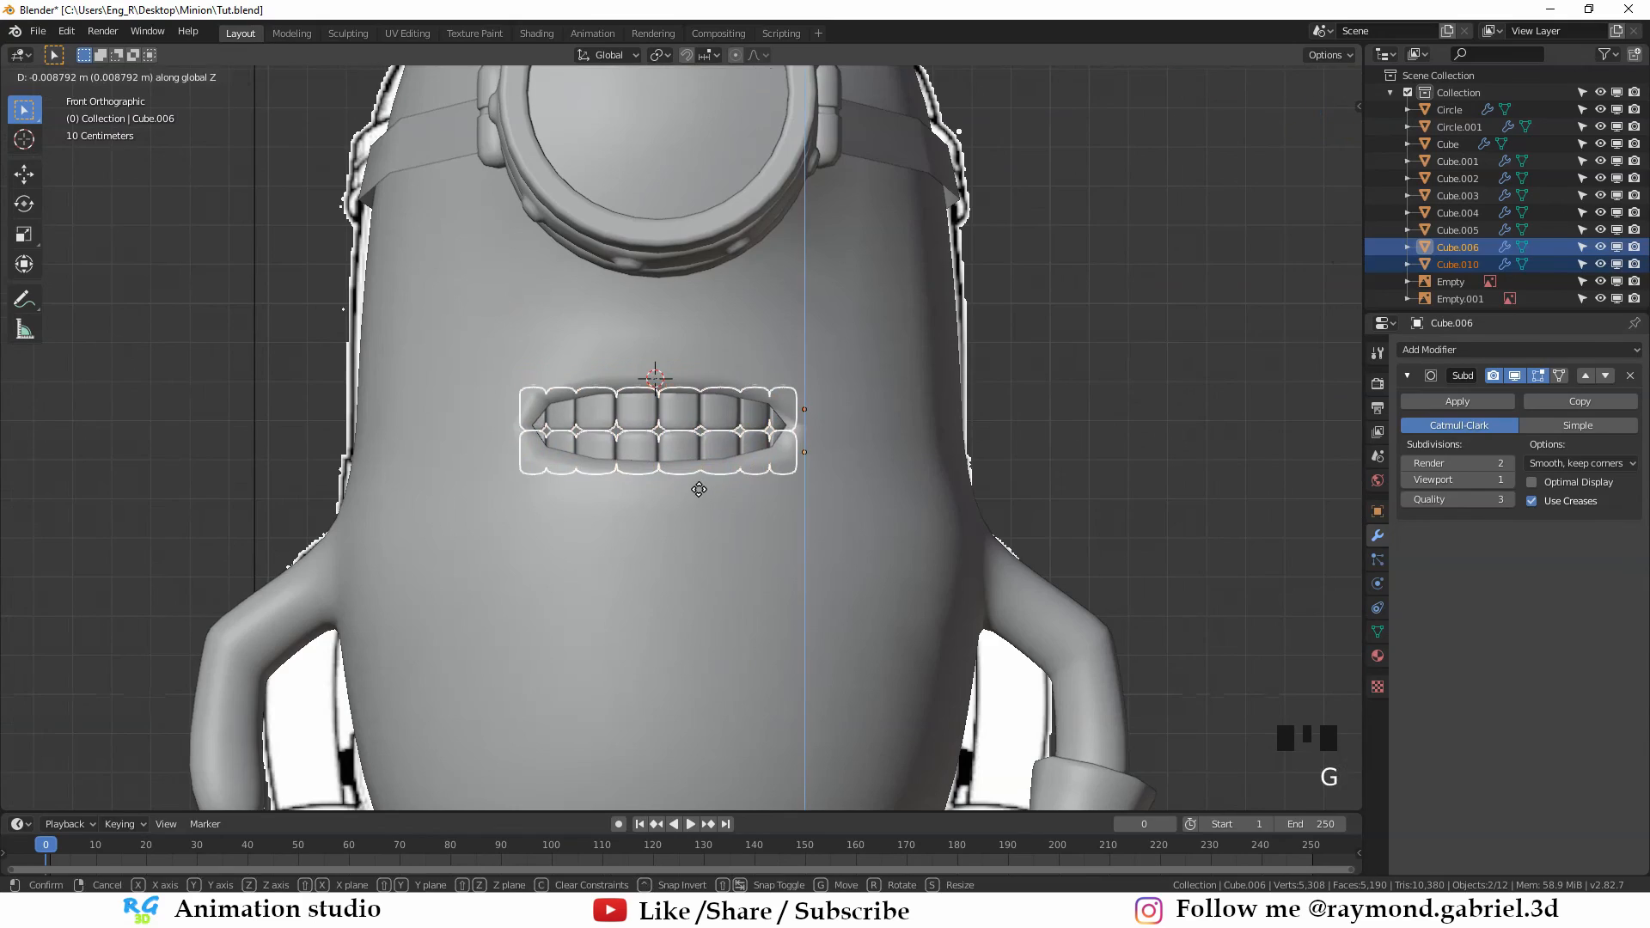
{"action": "left_click", "coordinate": [695, 489]}
{"action": "key", "text": "alt+a"}
Select the body and open its mesh for editing in right orthographic view around the mouth
{"action": "left_click", "coordinate": [767, 516]}
{"action": "scroll", "coordinate": [775, 519], "scroll_direction": "down", "scroll_amount": 2}
{"action": "middle_click_drag", "start_coordinate": [775, 519], "coordinate": [736, 543]}
{"action": "scroll", "coordinate": [797, 342], "scroll_direction": "up", "scroll_amount": 4}
{"action": "left_click", "coordinate": [766, 233]}
{"action": "middle_click_drag", "start_coordinate": [766, 234], "coordinate": [644, 350], "text": "shift"}
{"action": "scroll", "coordinate": [768, 396], "scroll_direction": "down", "scroll_amount": 1}
{"action": "left_click", "coordinate": [699, 307]}
{"action": "scroll", "coordinate": [691, 324], "scroll_direction": "down", "scroll_amount": 3}
{"action": "scroll", "coordinate": [718, 250], "scroll_direction": "up", "scroll_amount": 2}
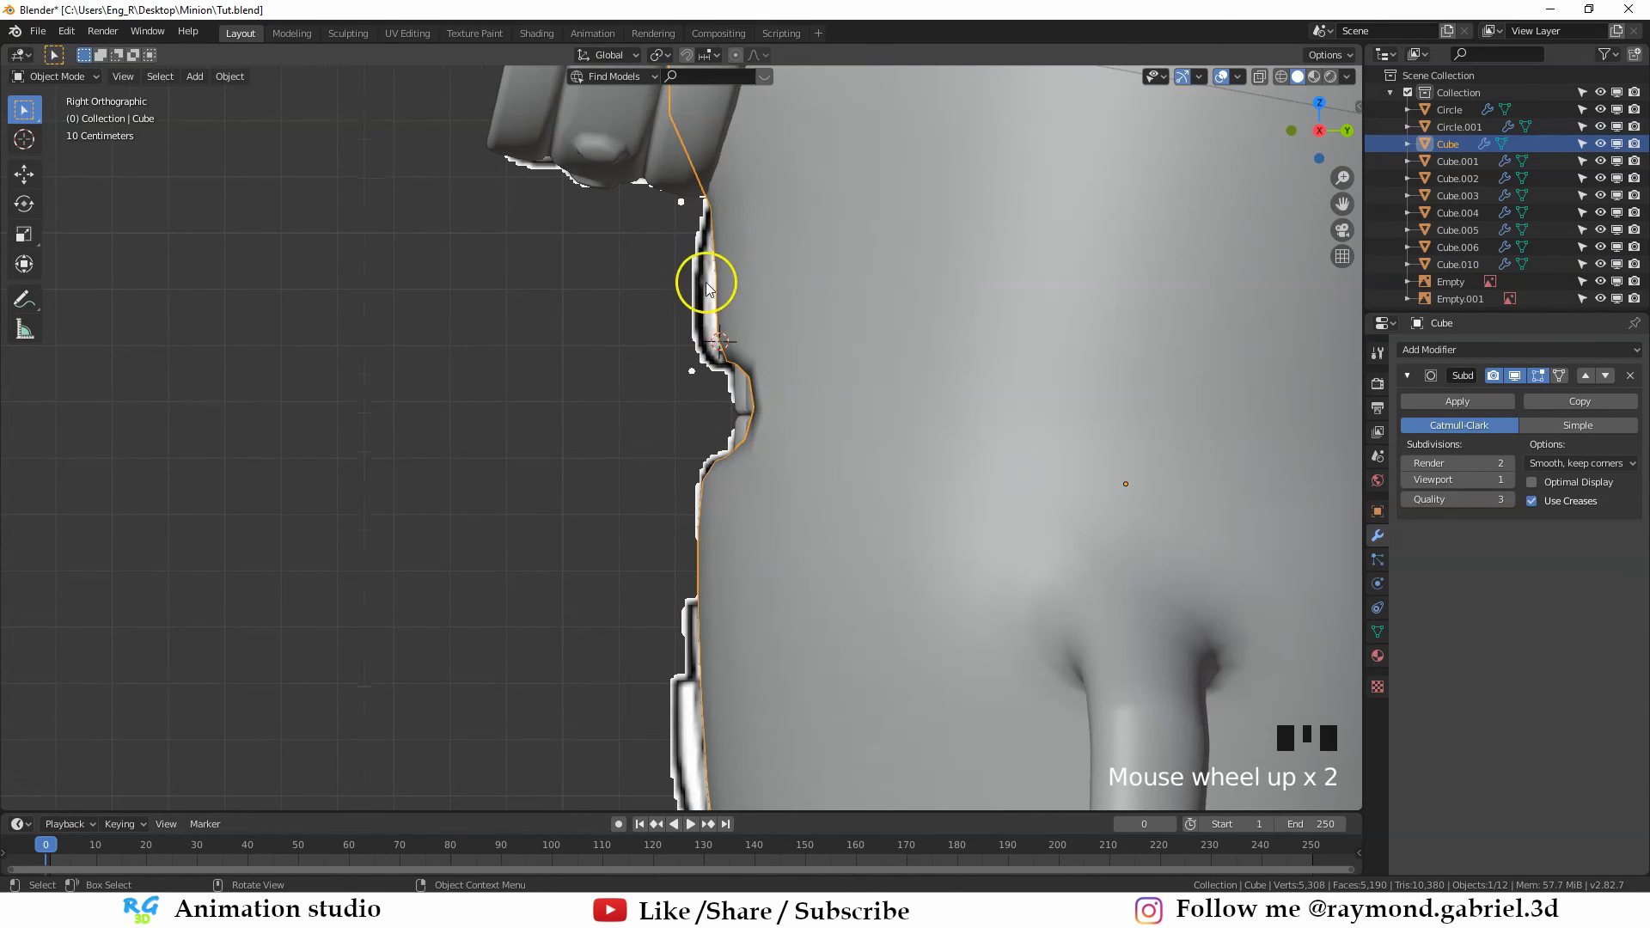
{"action": "middle_click_drag", "start_coordinate": [707, 288], "coordinate": [740, 372], "text": "shift"}
{"action": "key", "text": "Tab"}
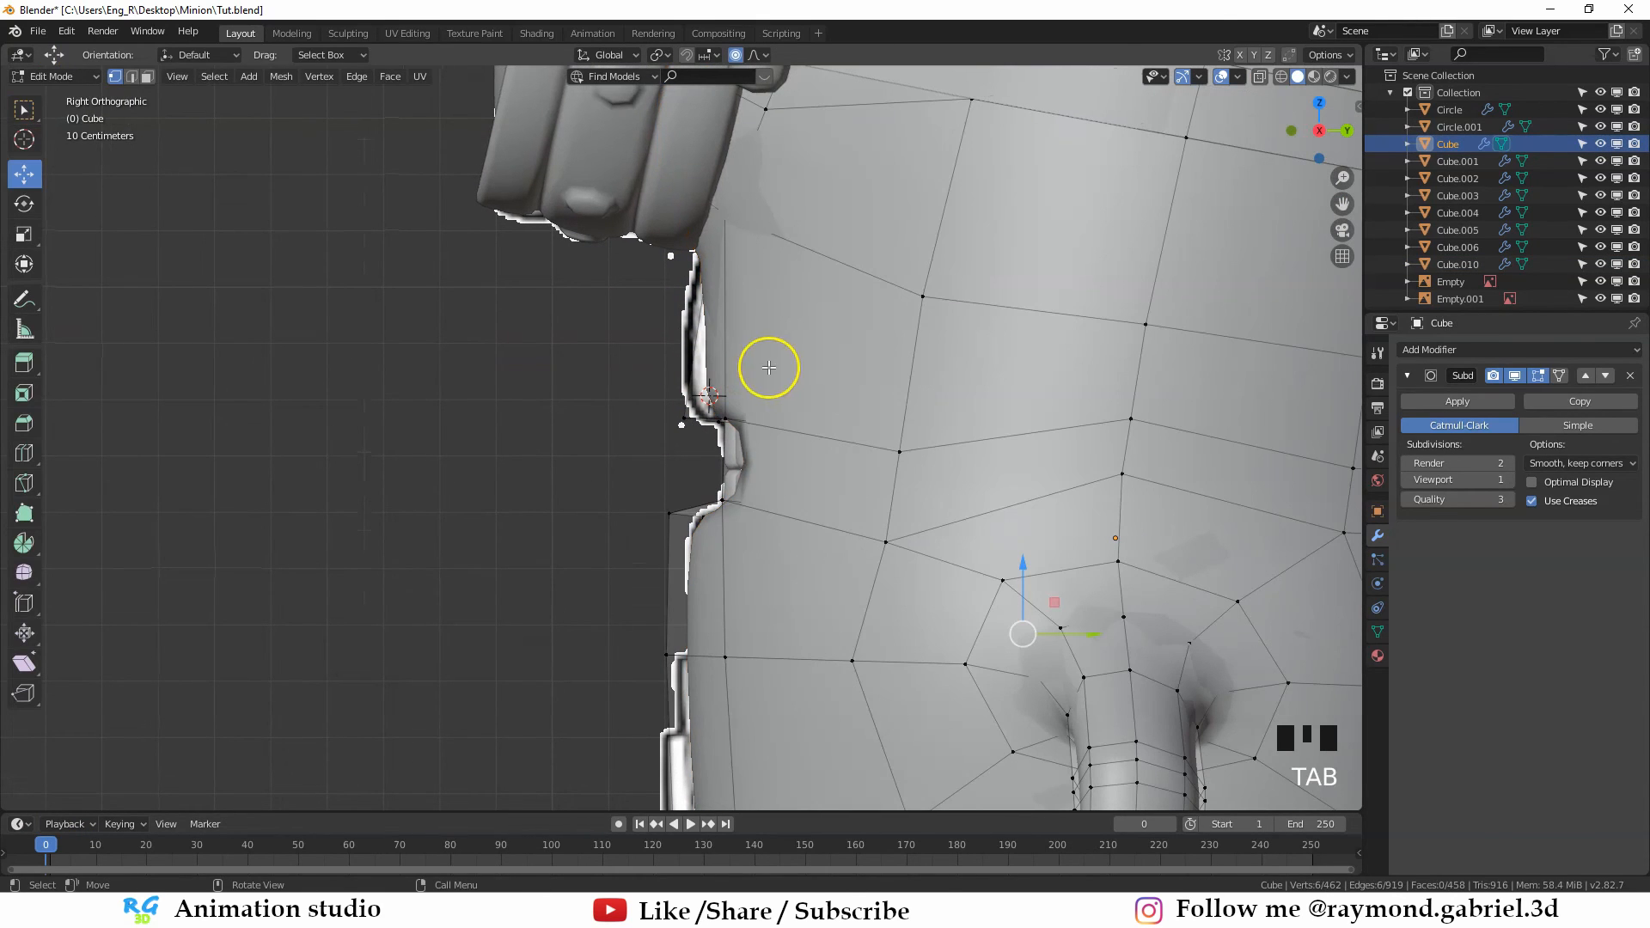
Select the centre vertices just above the mouth in wireframe and pull them forward with proportional size 0.26
{"action": "scroll", "coordinate": [756, 371], "scroll_direction": "up", "scroll_amount": 1}
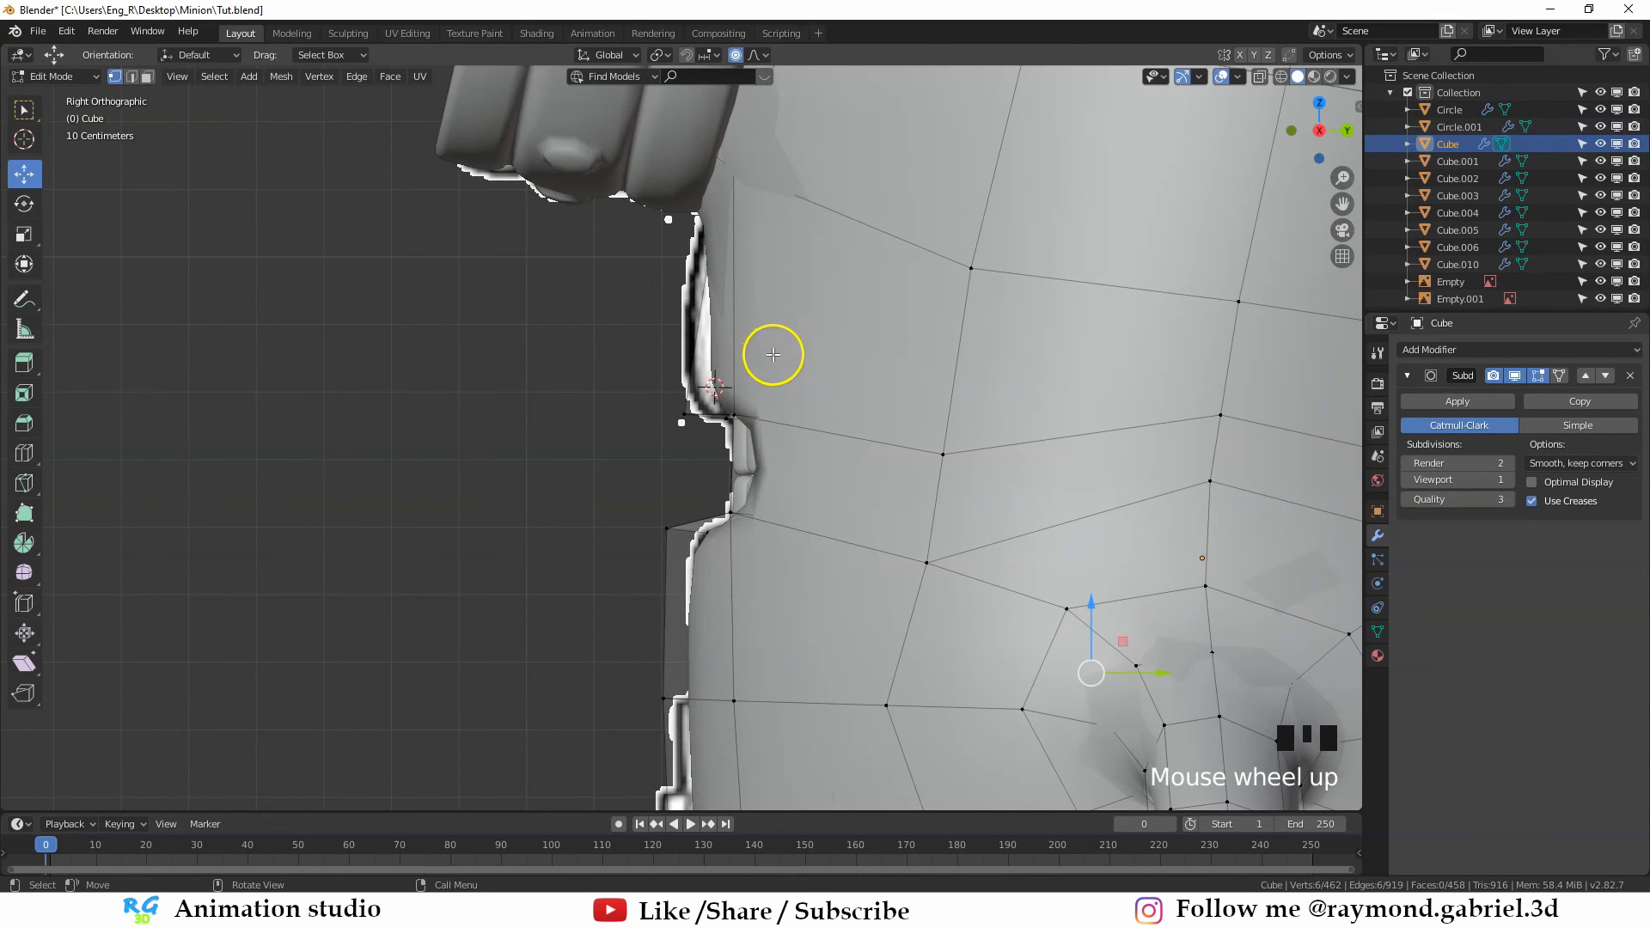
{"action": "key", "text": "shift+z"}
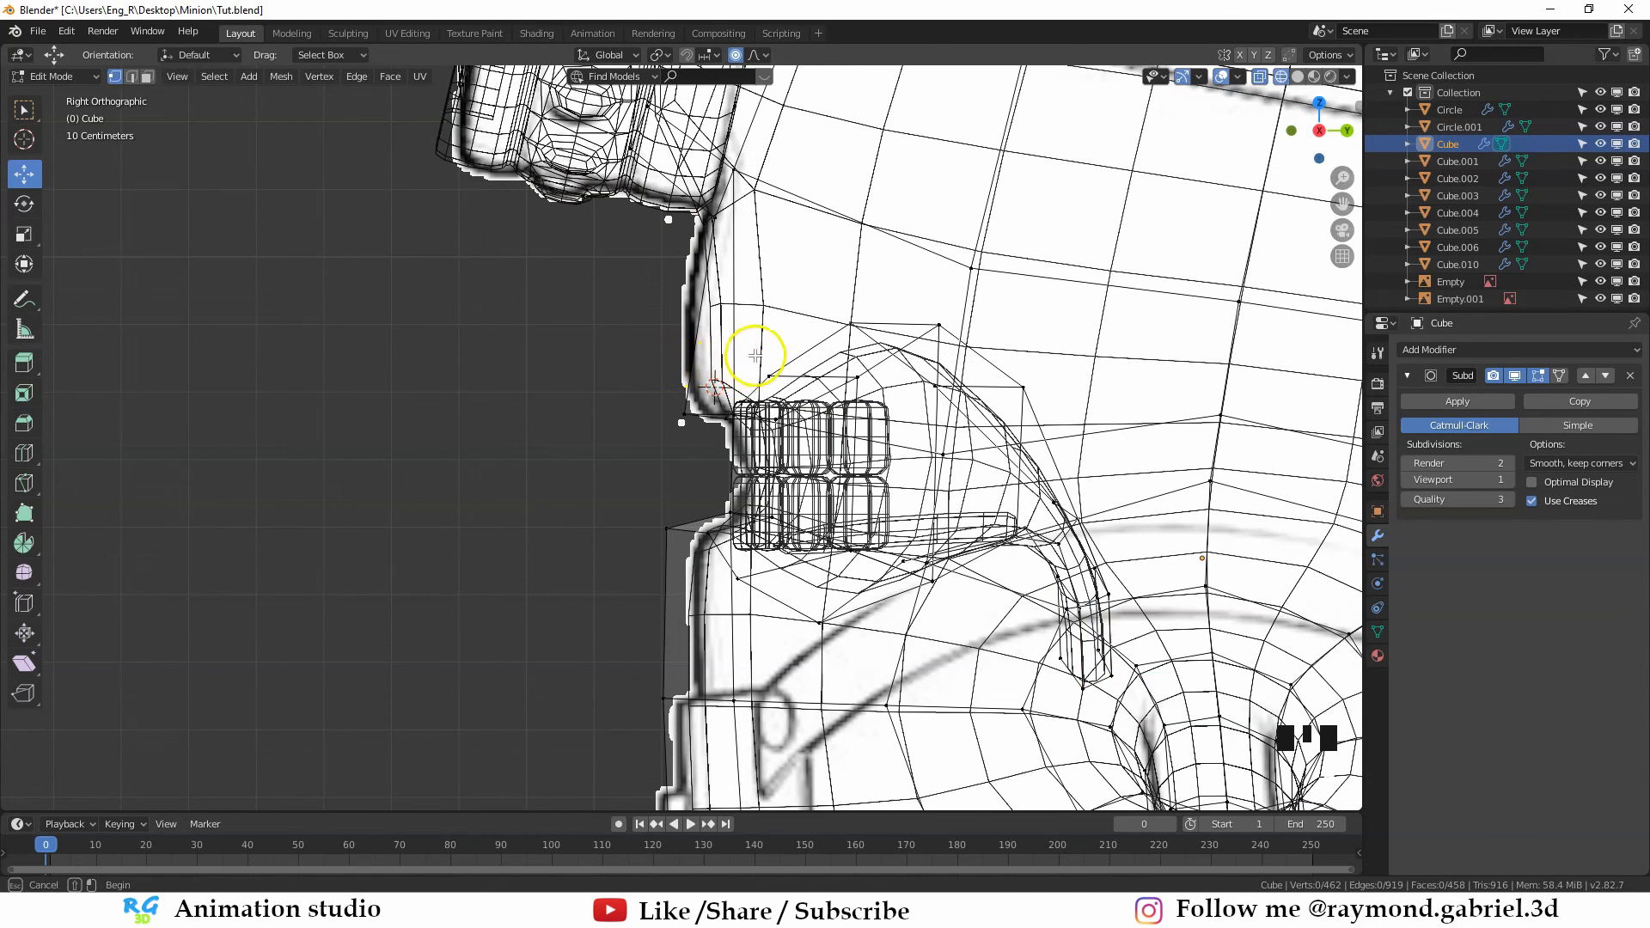
{"action": "left_click_drag", "start_coordinate": [755, 355], "coordinate": [652, 437]}
{"action": "key", "text": "shift+z"}
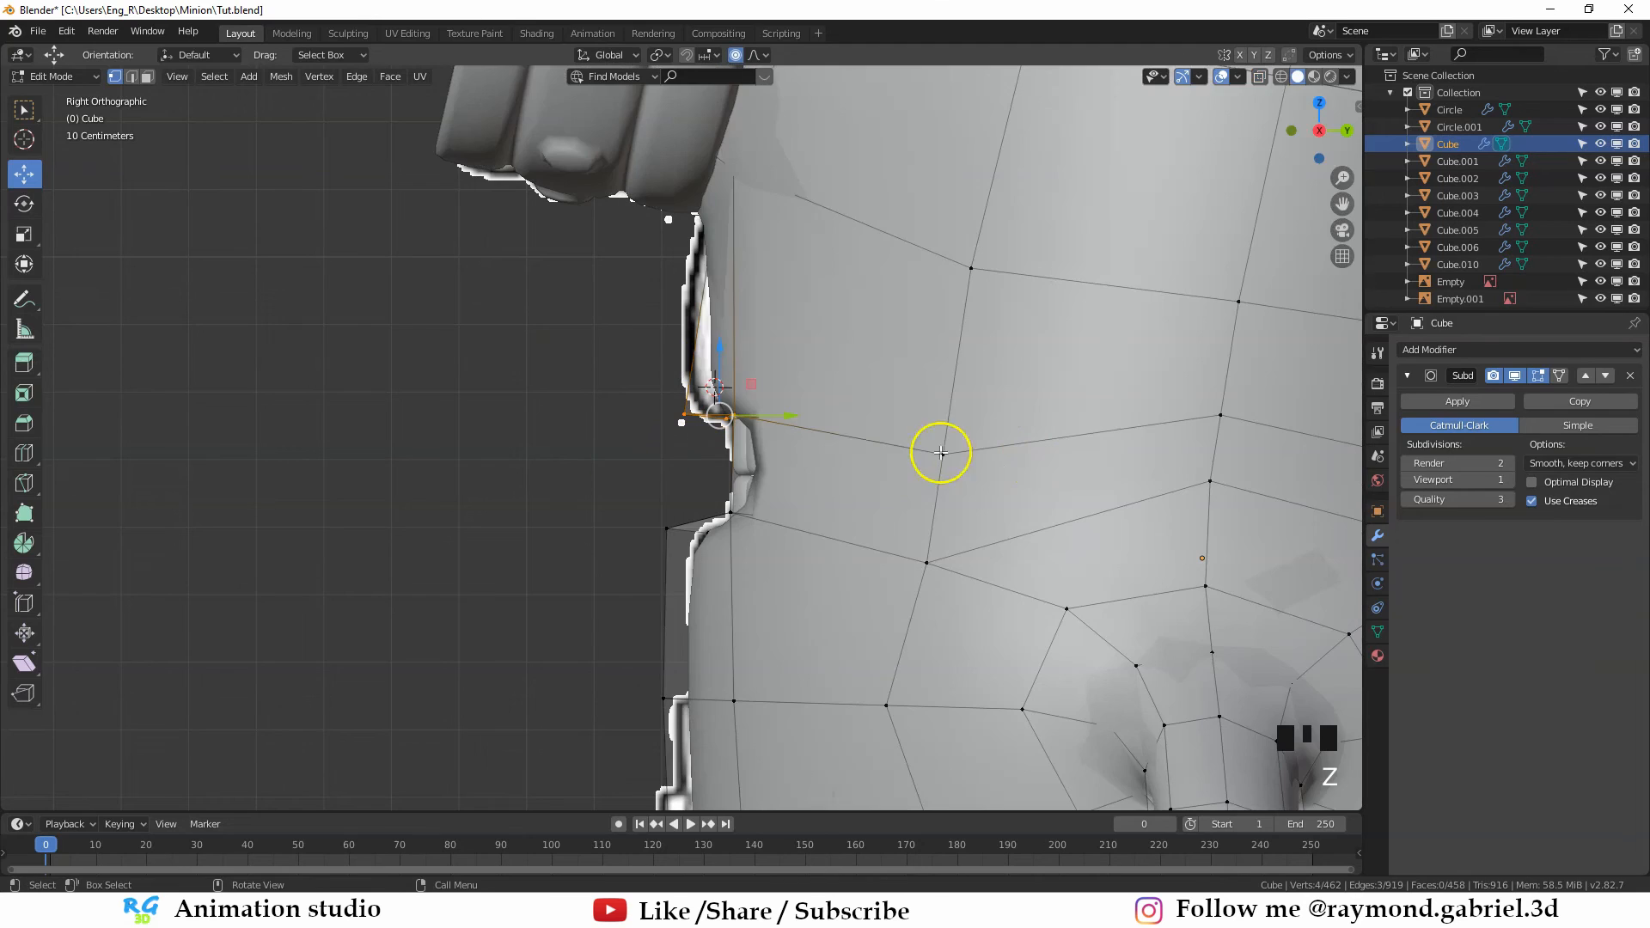
{"action": "key", "text": "g"}
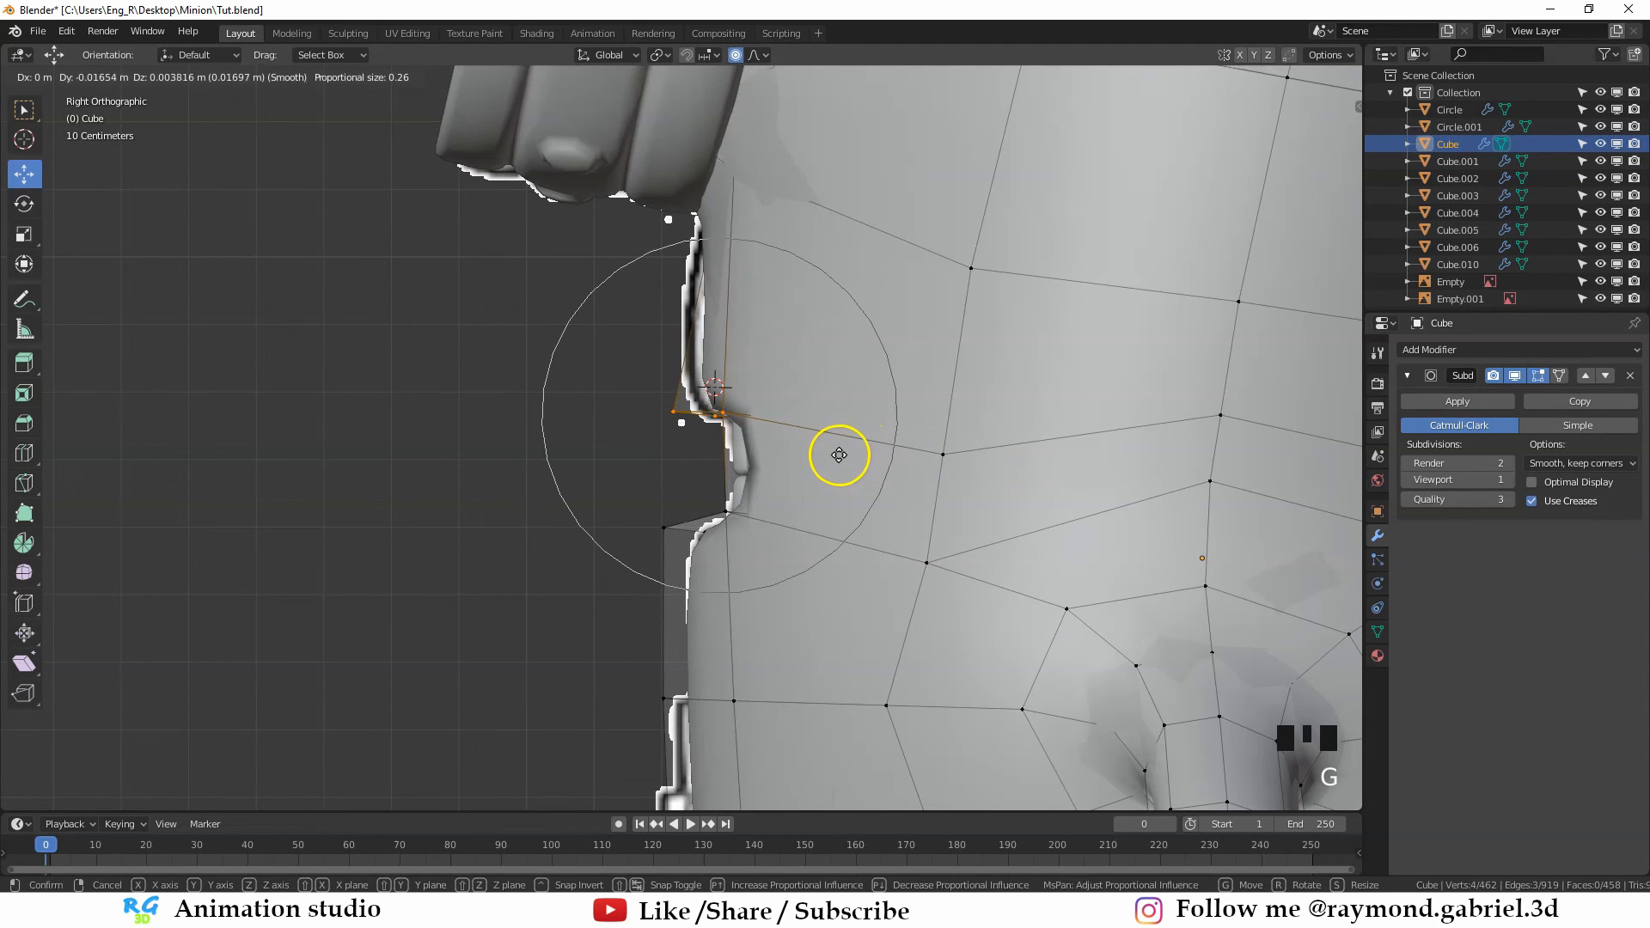
{"action": "left_click", "coordinate": [829, 451]}
{"action": "key", "text": "alt+a"}
Add an edge loop between the mouth and goggles and pull its front centre vertex forward and up with proportional size 0.07
{"action": "key", "text": "ctrl+r"}
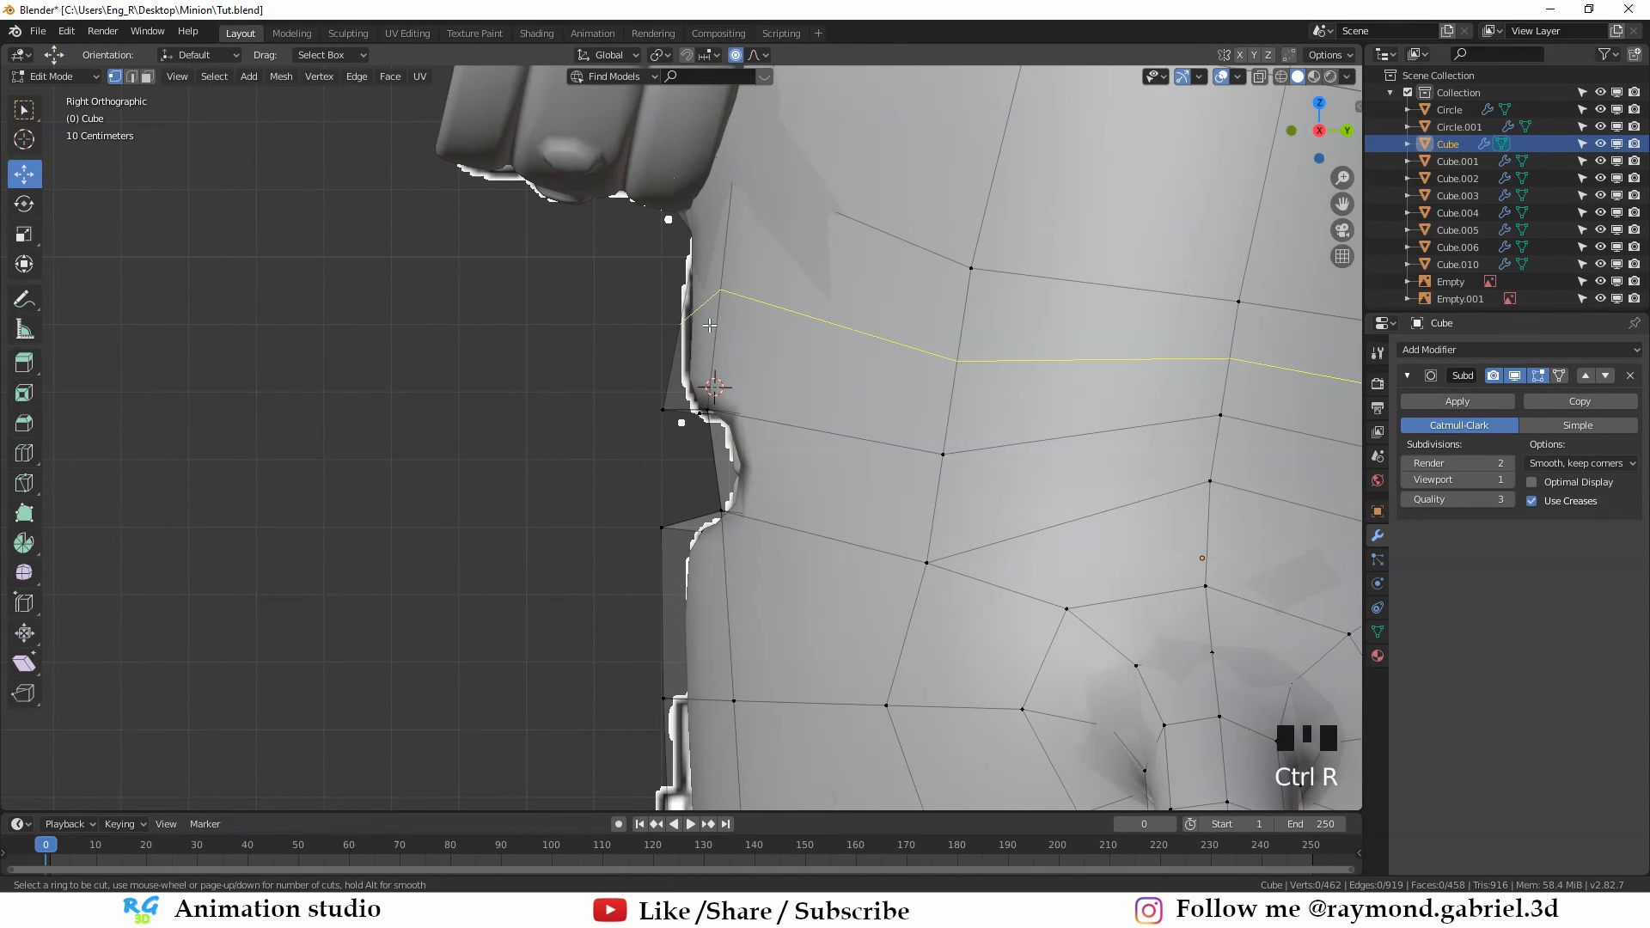
{"action": "left_click", "coordinate": [709, 331]}
{"action": "key", "text": "g"}
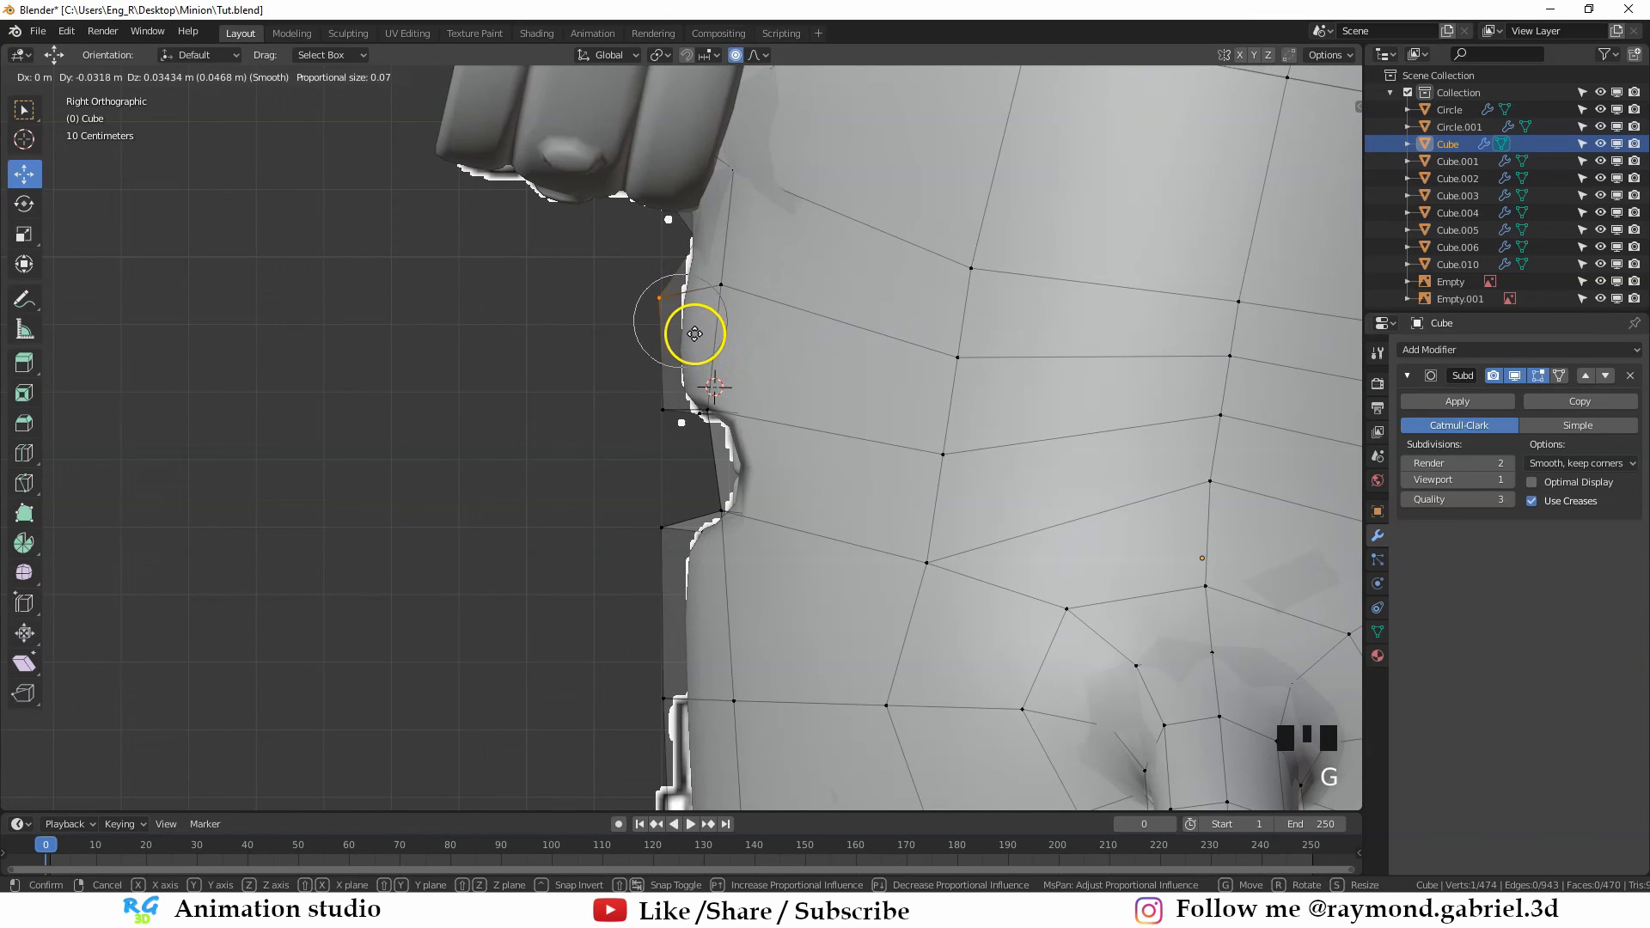
{"action": "left_click", "coordinate": [694, 333]}
{"action": "key", "text": "Tab"}
Examine the glove and boot on the one side of the body that has them
{"action": "scroll", "coordinate": [693, 372], "scroll_direction": "down", "scroll_amount": 4}
{"action": "middle_click_drag", "start_coordinate": [692, 372], "coordinate": [724, 413]}
{"action": "middle_click_drag", "start_coordinate": [688, 541], "coordinate": [660, 348], "text": "shift"}
{"action": "scroll", "coordinate": [660, 348], "scroll_direction": "down", "scroll_amount": 2}
{"action": "middle_click_drag", "start_coordinate": [660, 348], "coordinate": [712, 365]}
{"action": "left_click", "coordinate": [788, 440]}
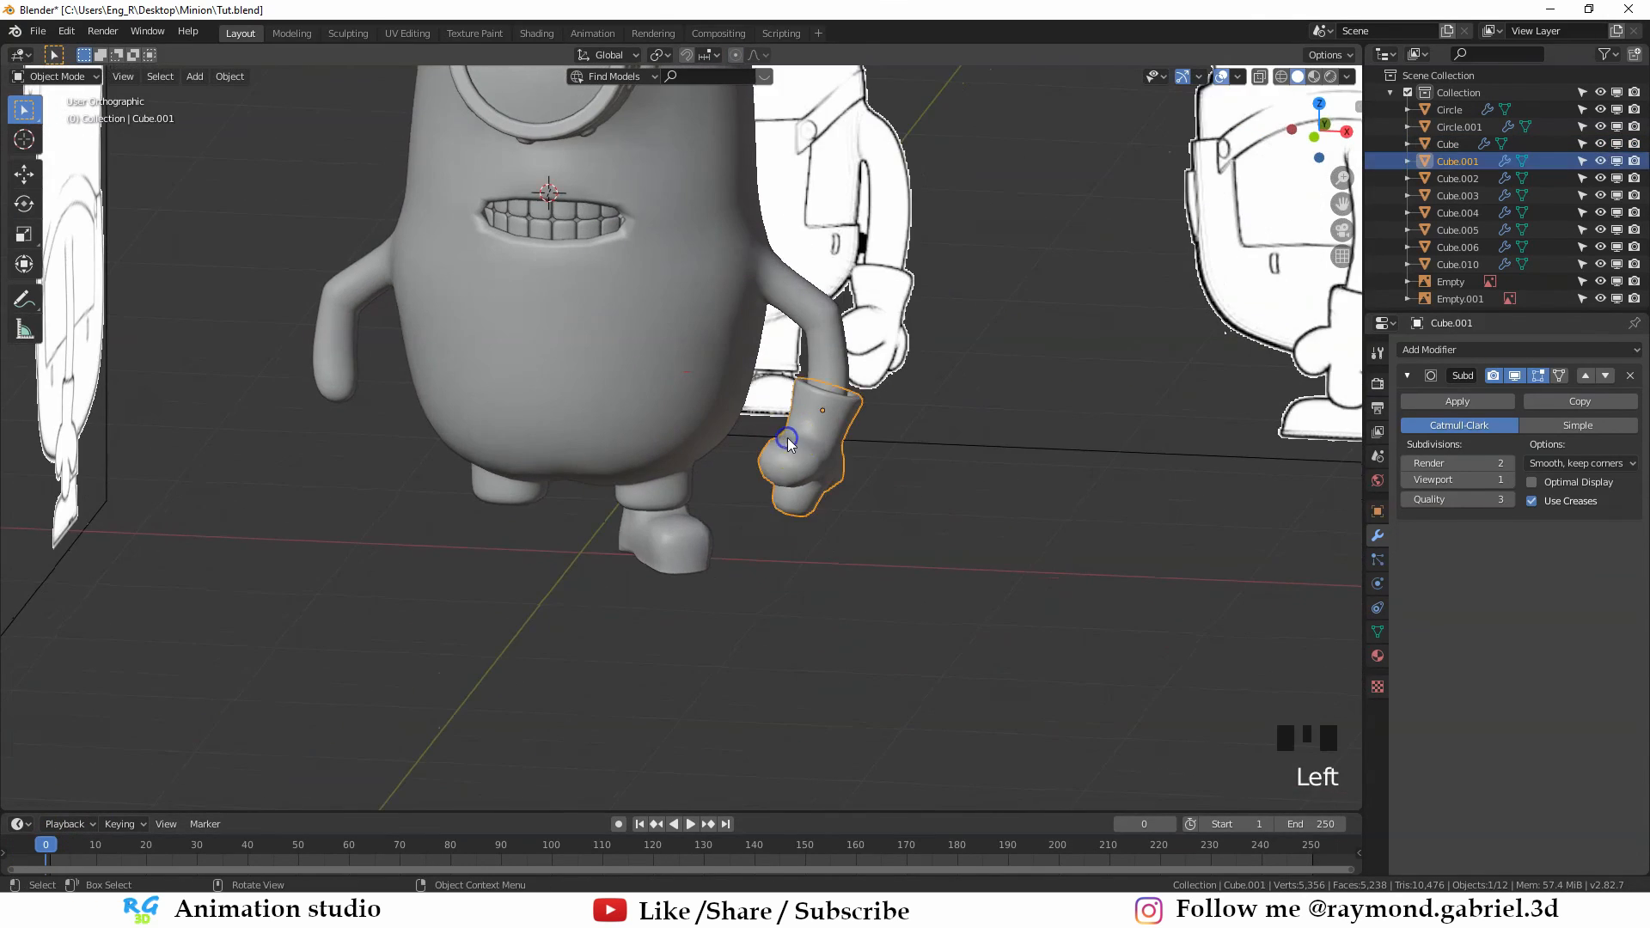
{"action": "left_click", "coordinate": [682, 539]}
{"action": "left_click", "coordinate": [795, 472]}
{"action": "left_click", "coordinate": [658, 559]}
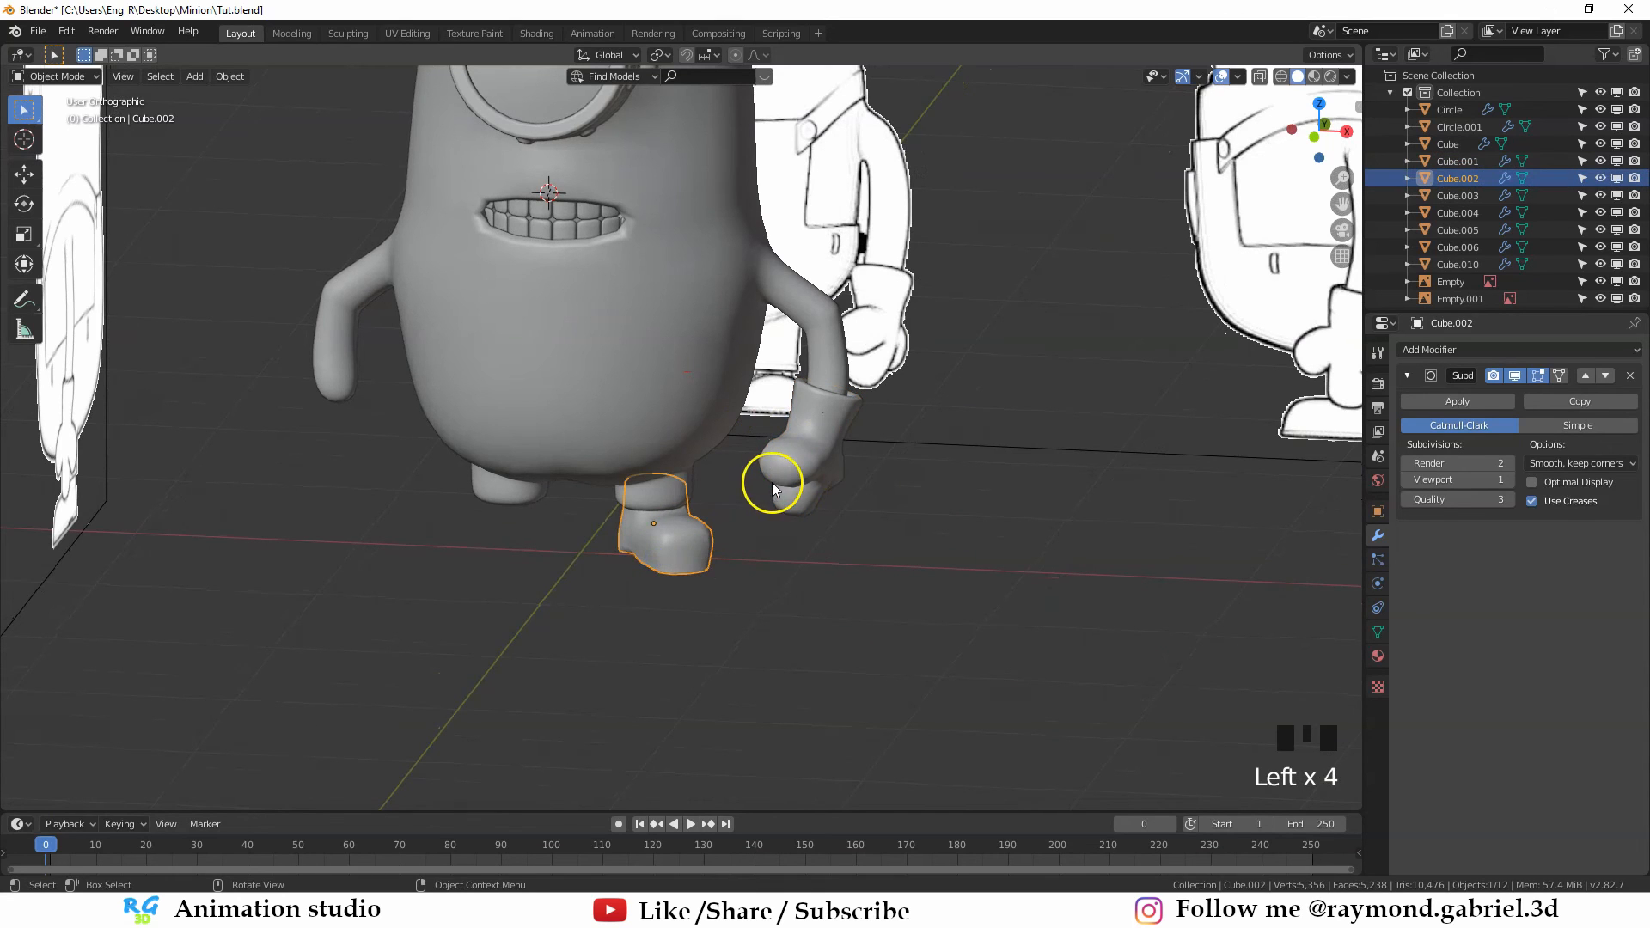
{"action": "left_click", "coordinate": [792, 469]}
Mirror the boot along X with a Mirror modifier using the body (Cube) as mirror object, placed above the Subdivision modifier
{"action": "left_click", "coordinate": [677, 555]}
{"action": "middle_click_drag", "start_coordinate": [677, 554], "coordinate": [705, 521]}
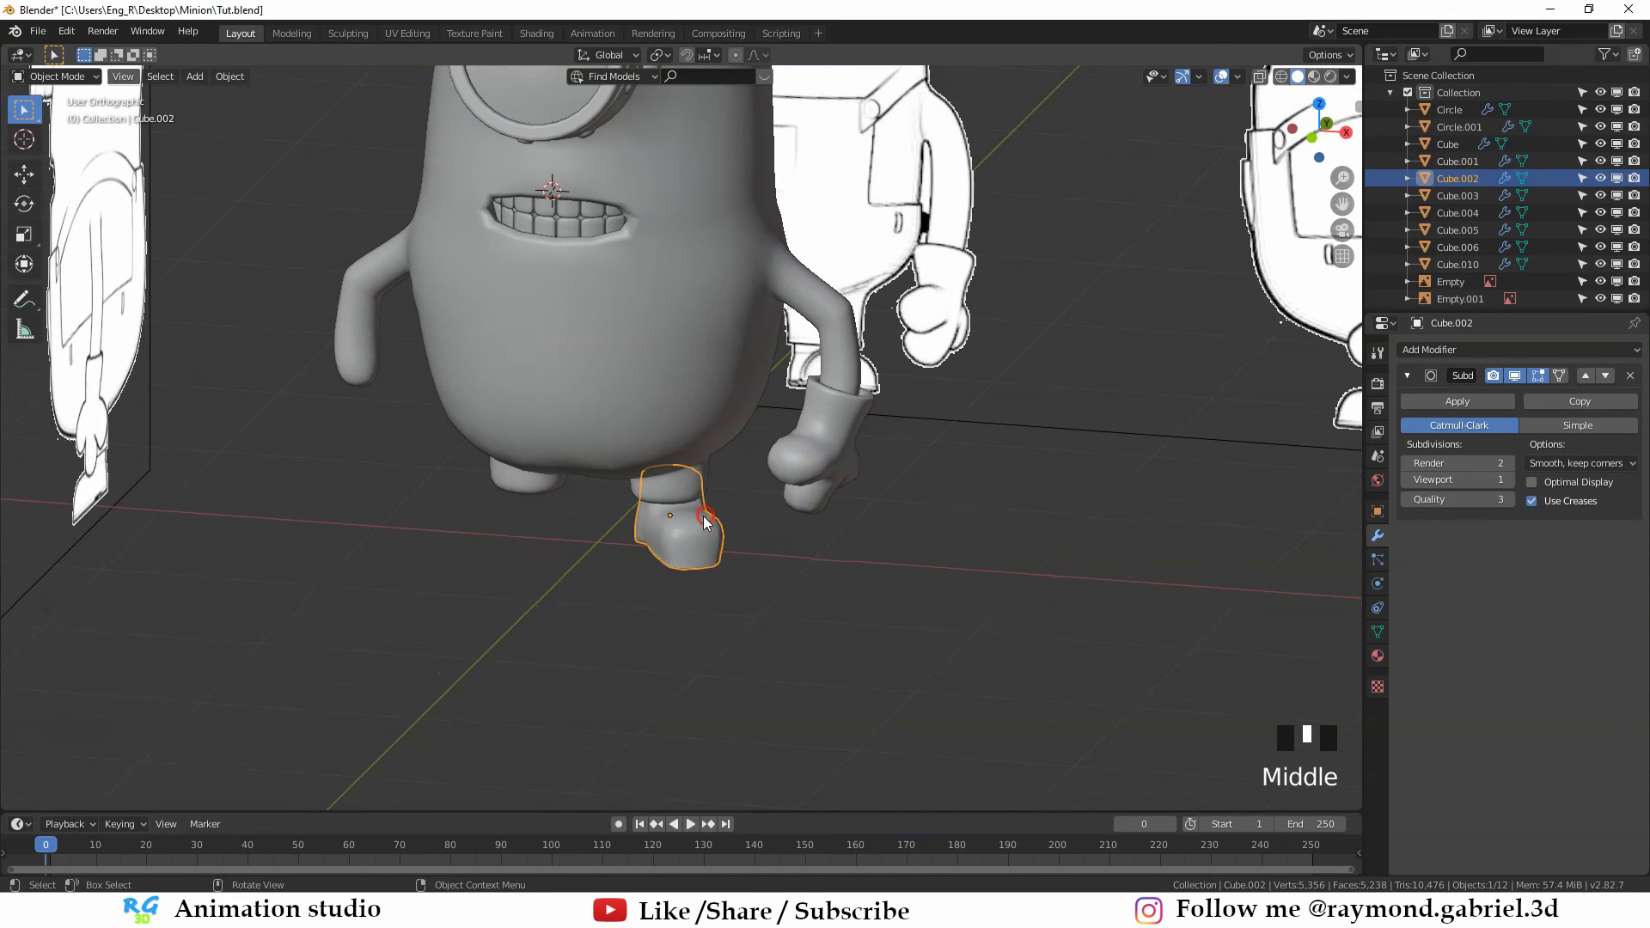
{"action": "middle_click_drag", "start_coordinate": [630, 444], "coordinate": [610, 528], "text": "shift"}
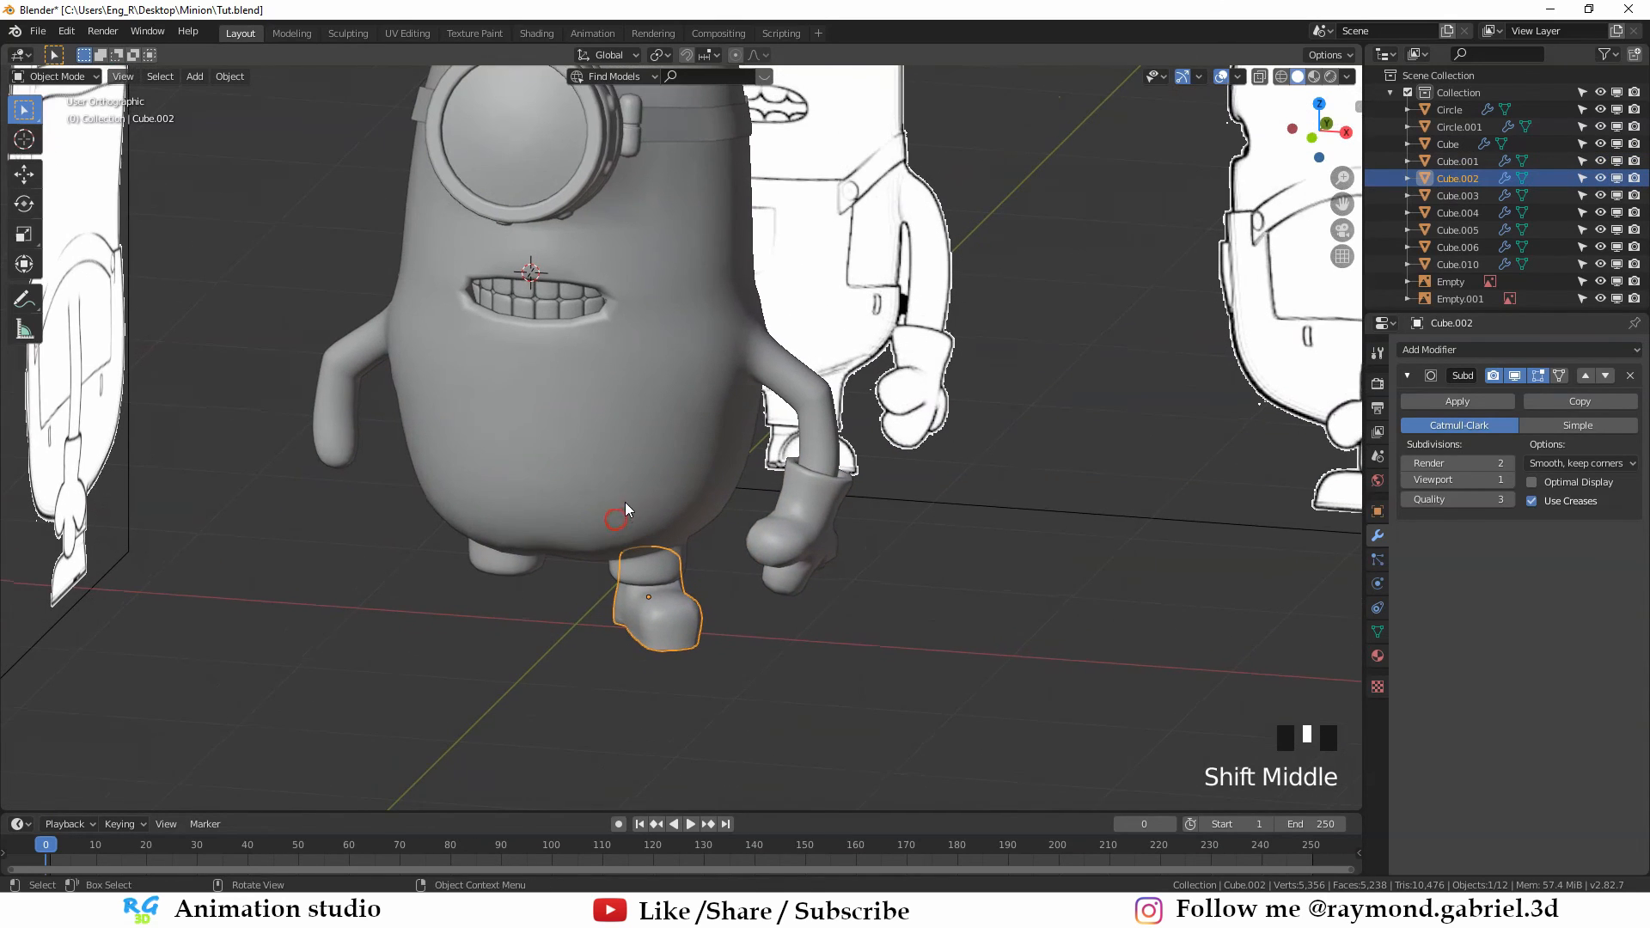
{"action": "left_click", "coordinate": [1485, 353]}
{"action": "left_click", "coordinate": [1190, 534]}
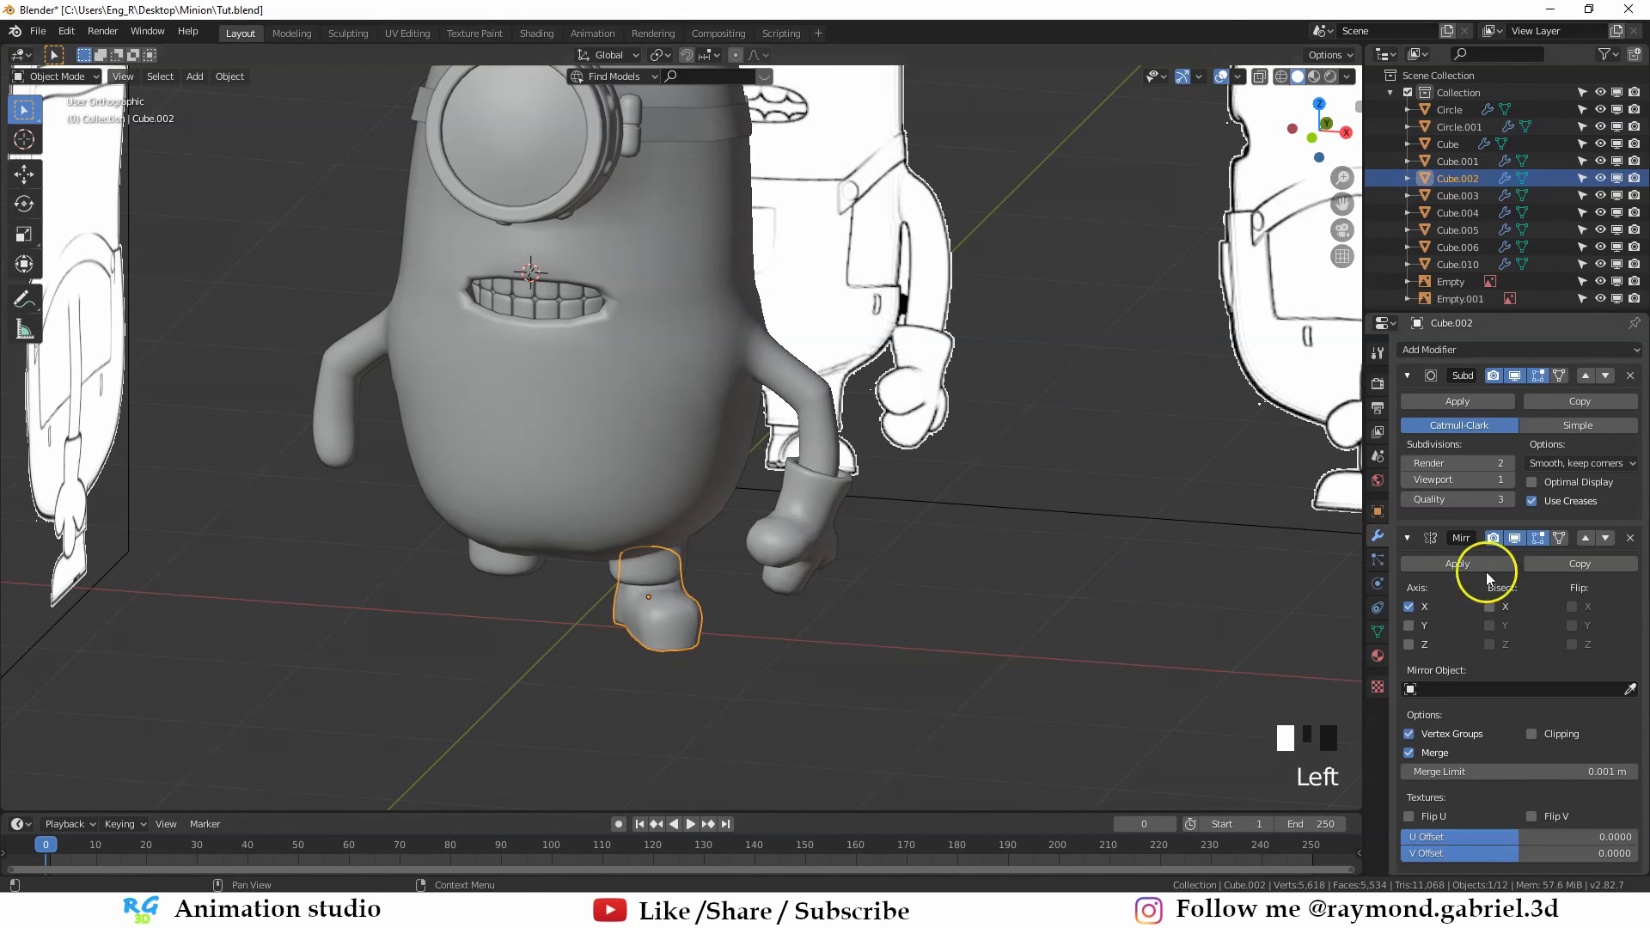
{"action": "left_click", "coordinate": [1585, 538]}
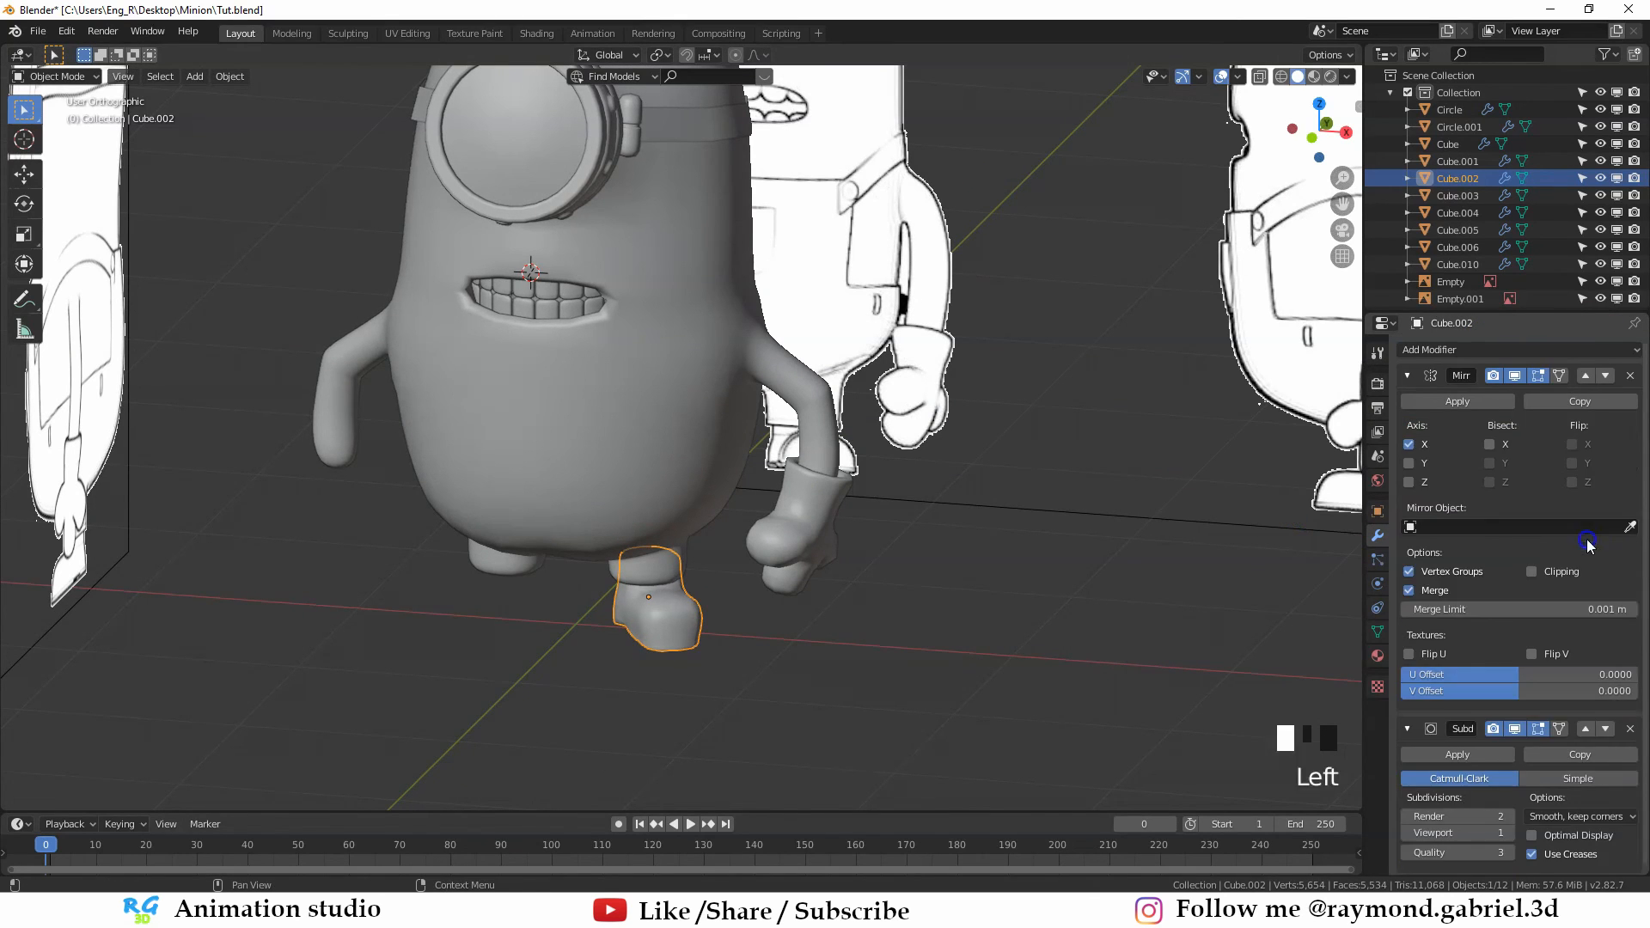
{"action": "left_click", "coordinate": [1631, 530]}
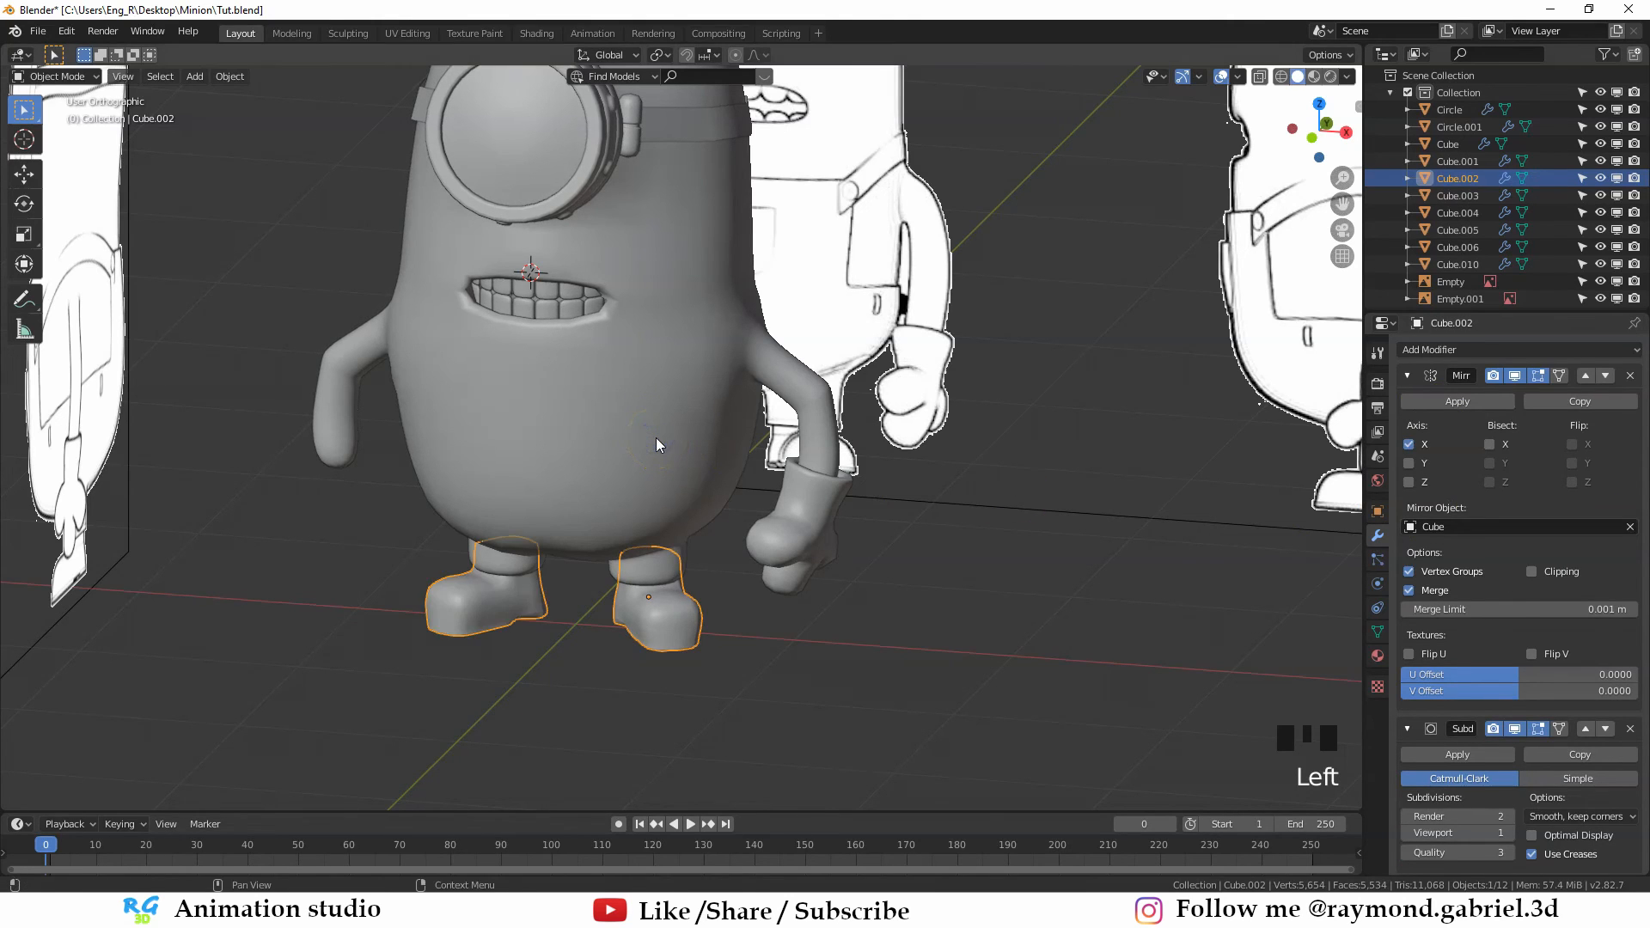
{"action": "key", "text": "alt+a"}
Mirror the glove along X with a Mirror modifier using the body (Cube) as mirror object, placed above the Subdivision modifier
{"action": "left_click", "coordinate": [829, 546]}
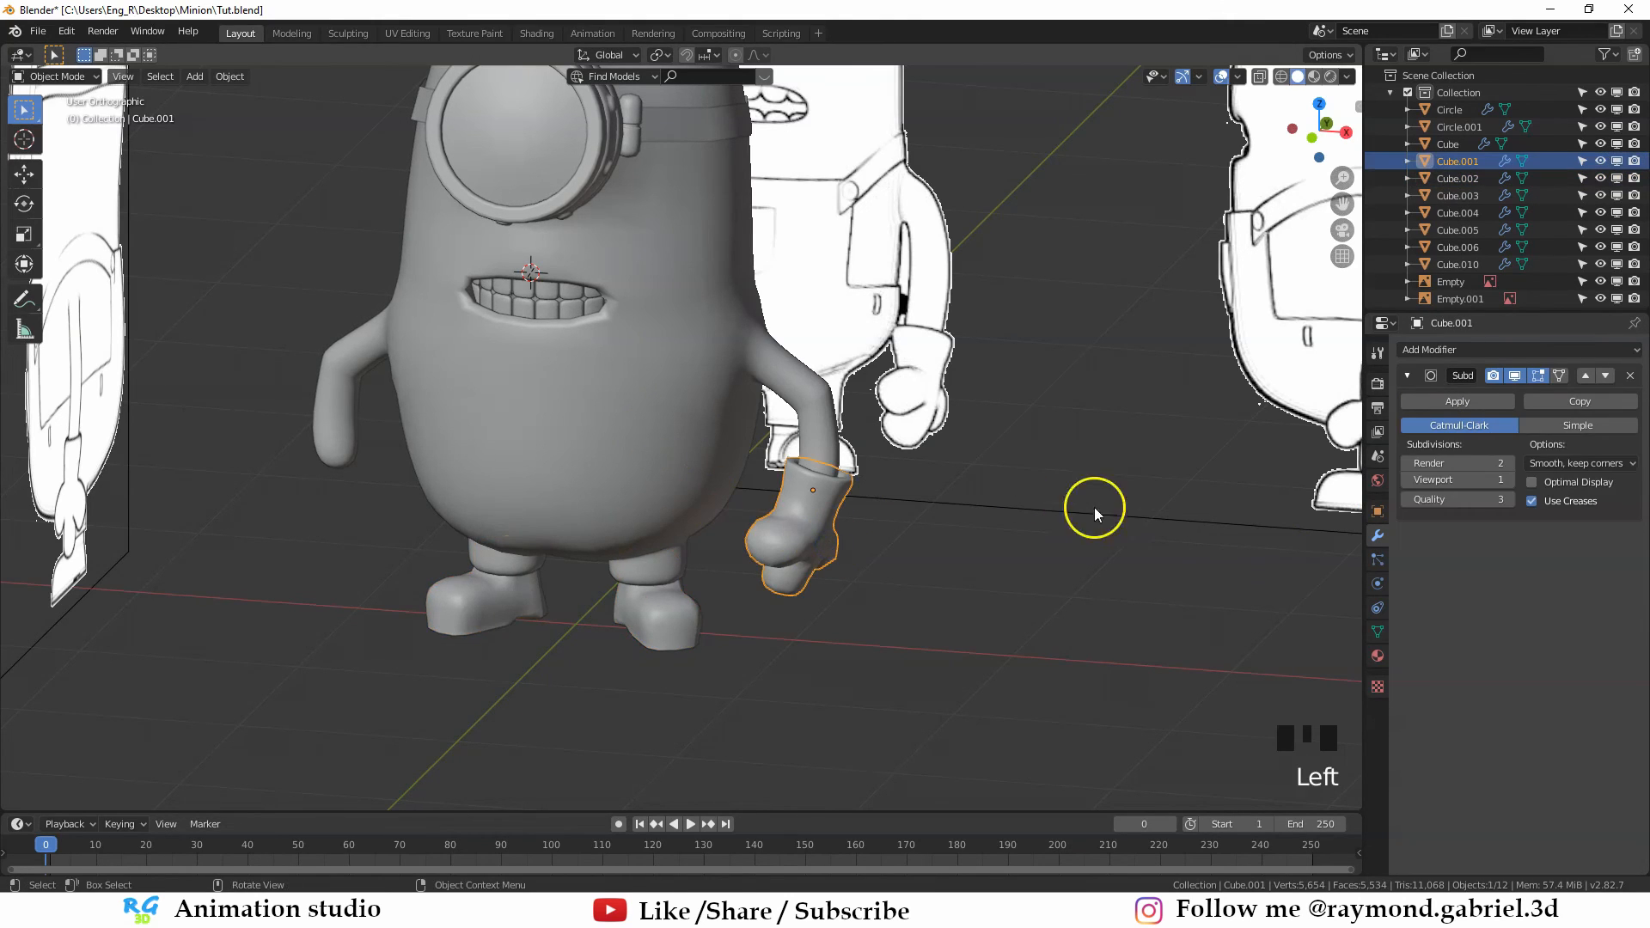
{"action": "left_click", "coordinate": [1458, 351]}
{"action": "left_click", "coordinate": [1405, 433]}
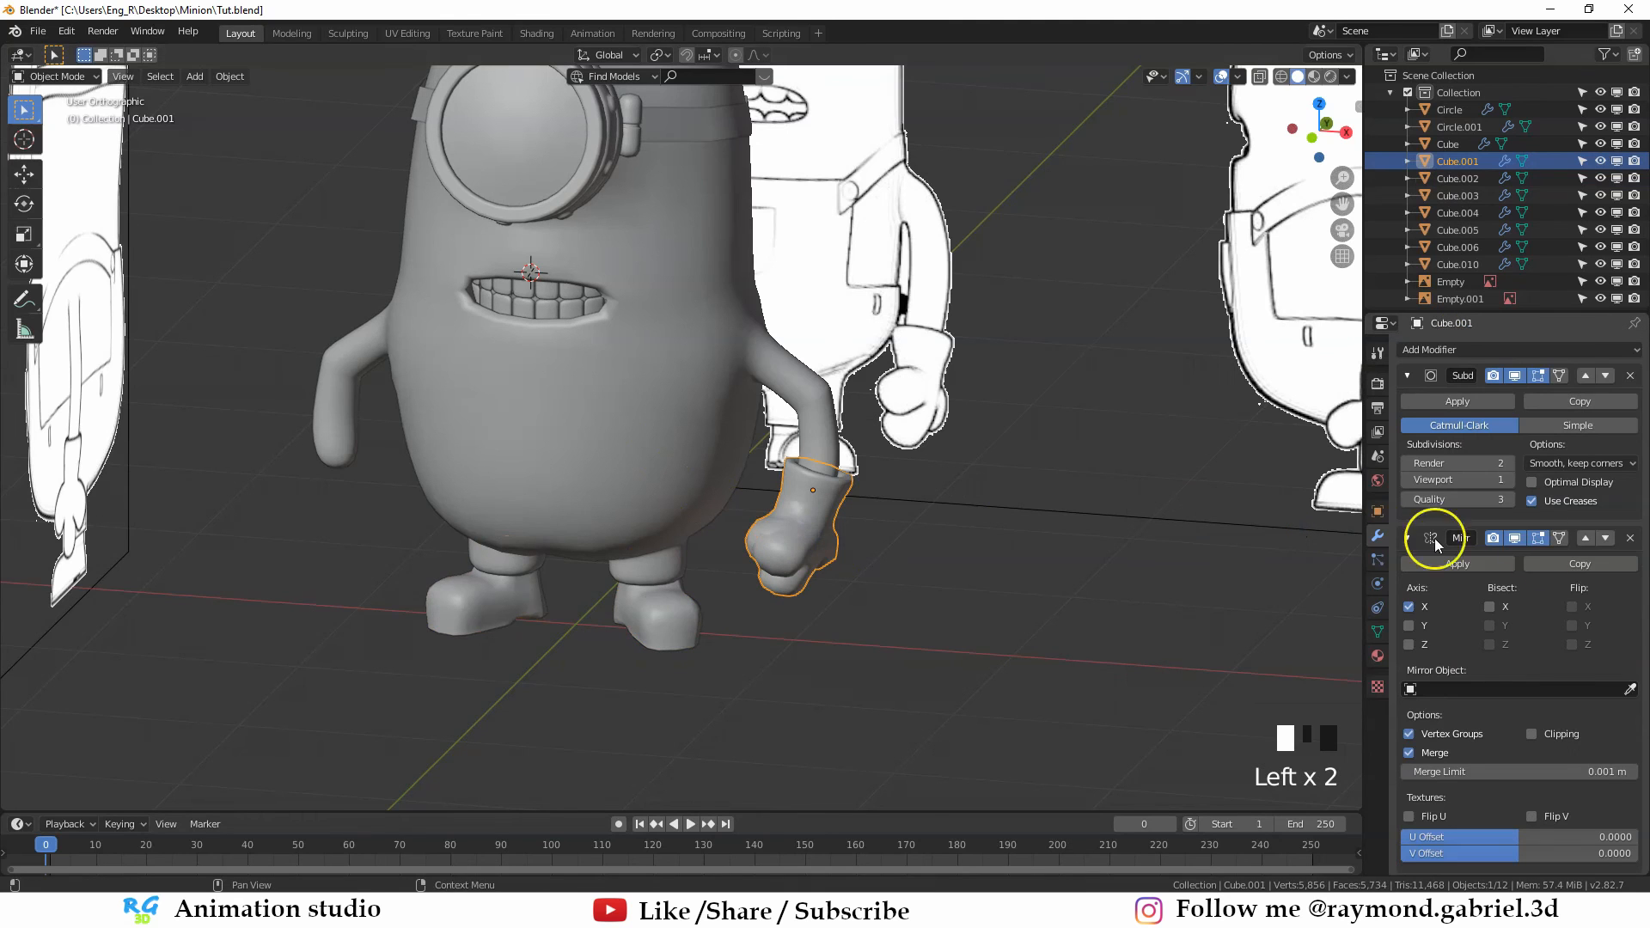
{"action": "left_click", "coordinate": [1629, 689]}
{"action": "left_click", "coordinate": [655, 454]}
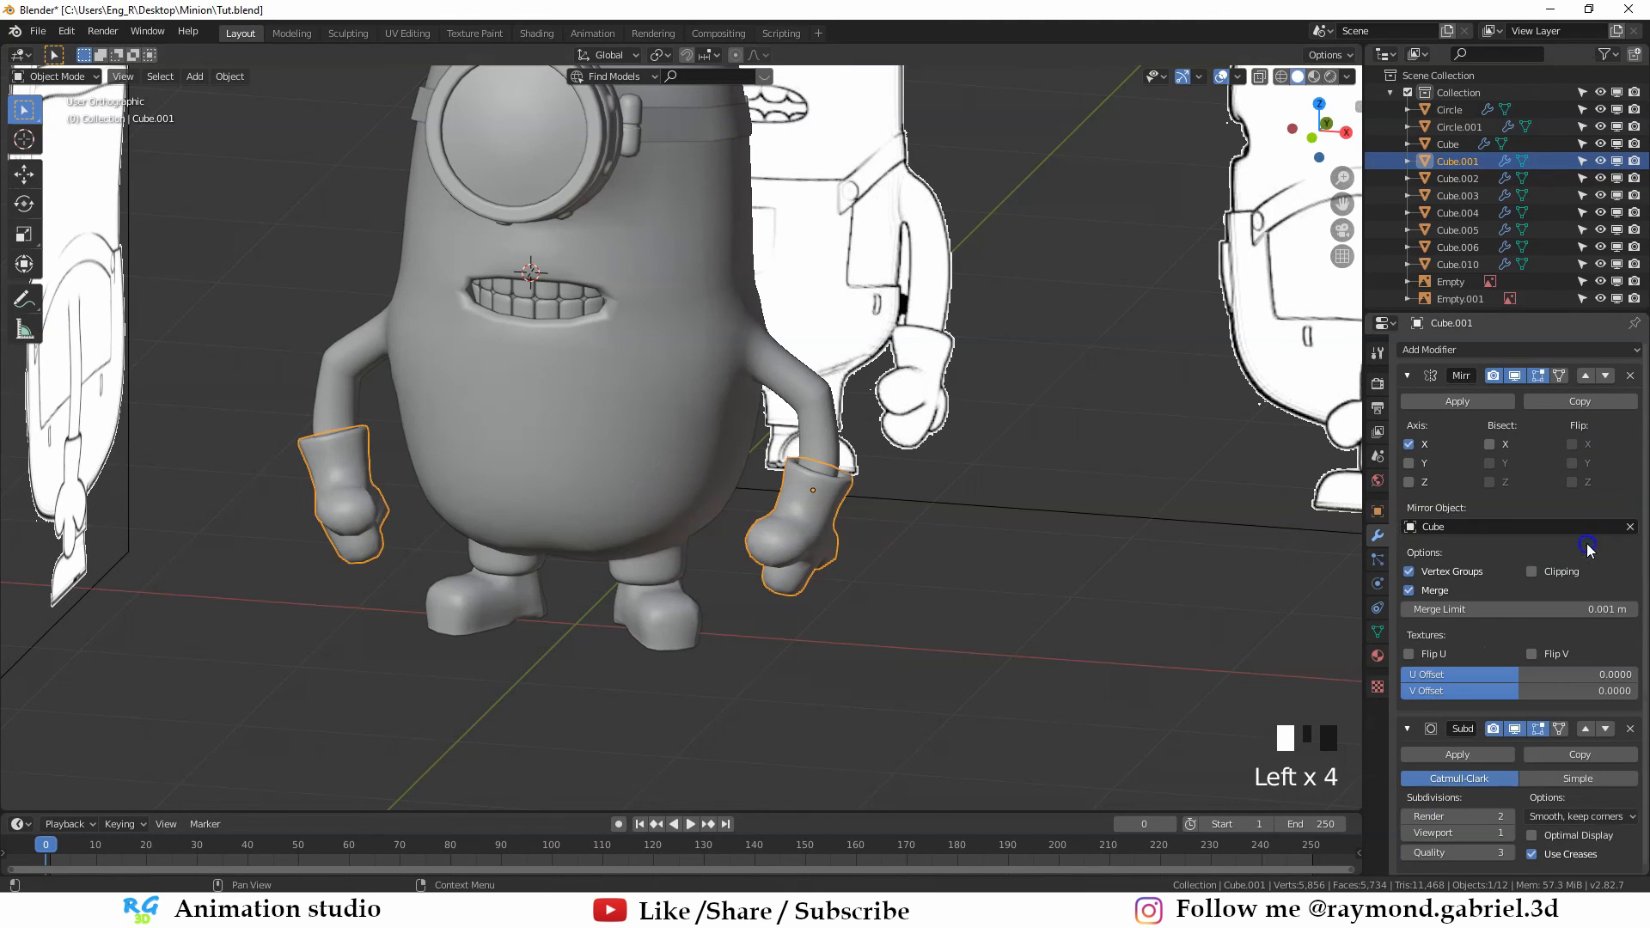
{"action": "key", "text": "alt+a"}
Raise the gloves by about 0.07 m and shift them slightly outward to fit the arm ends in front view
{"action": "scroll", "coordinate": [771, 524], "scroll_direction": "down", "scroll_amount": 1}
{"action": "key", "text": "KP_1"}
{"action": "scroll", "coordinate": [782, 434], "scroll_direction": "up", "scroll_amount": 3}
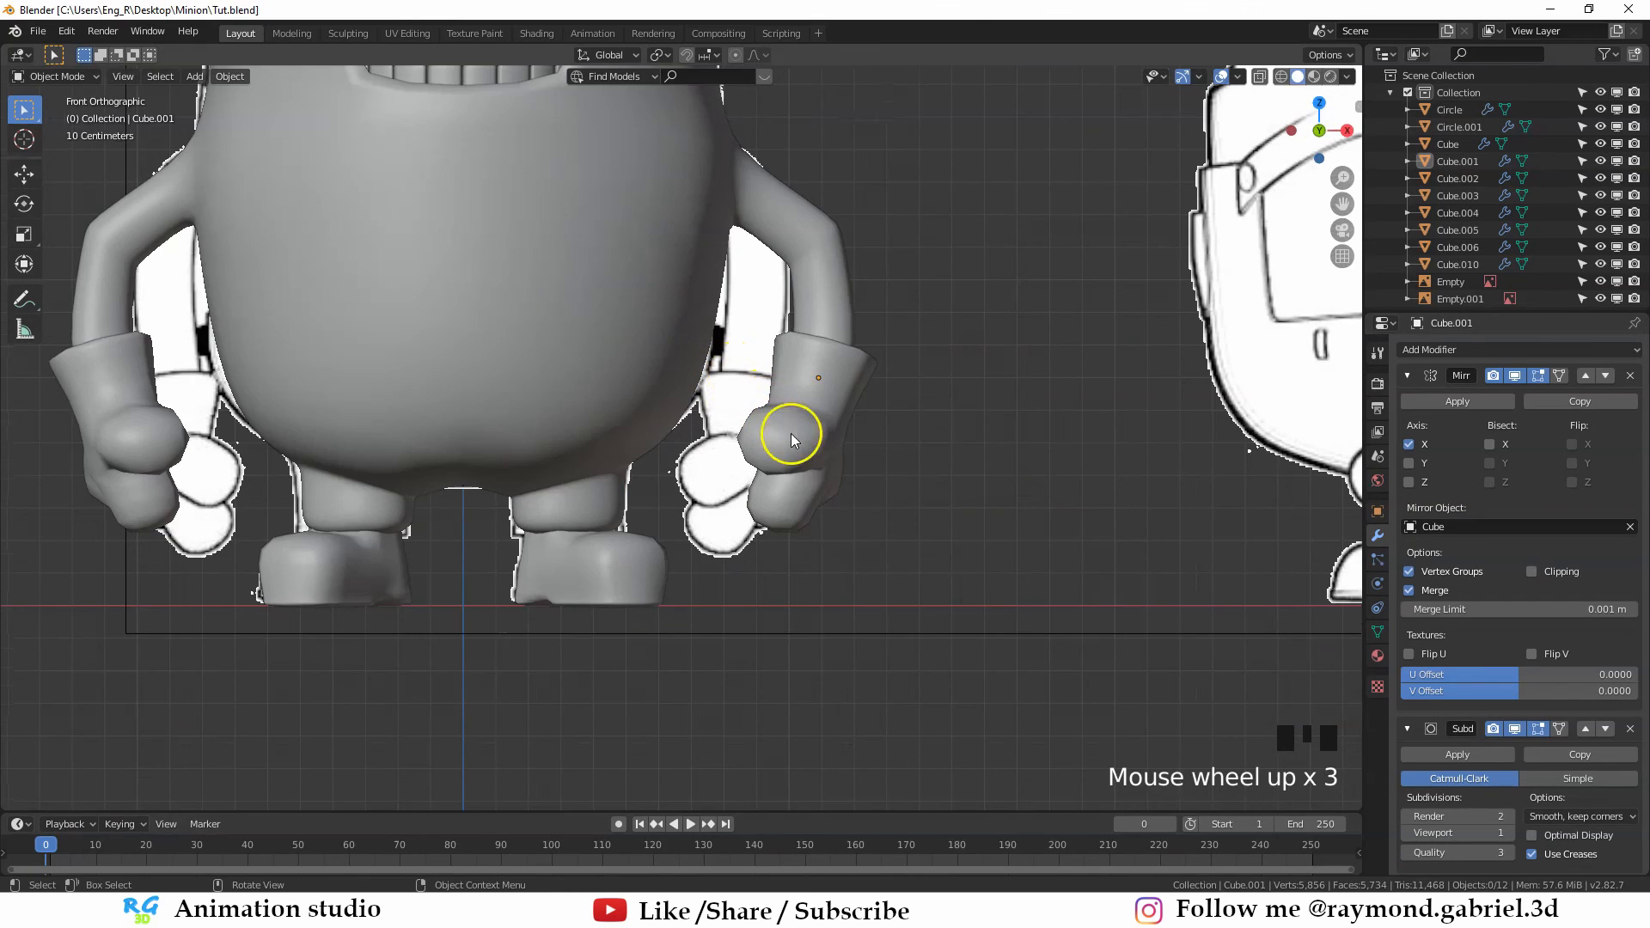
{"action": "left_click", "coordinate": [803, 442]}
{"action": "key", "text": "g"}
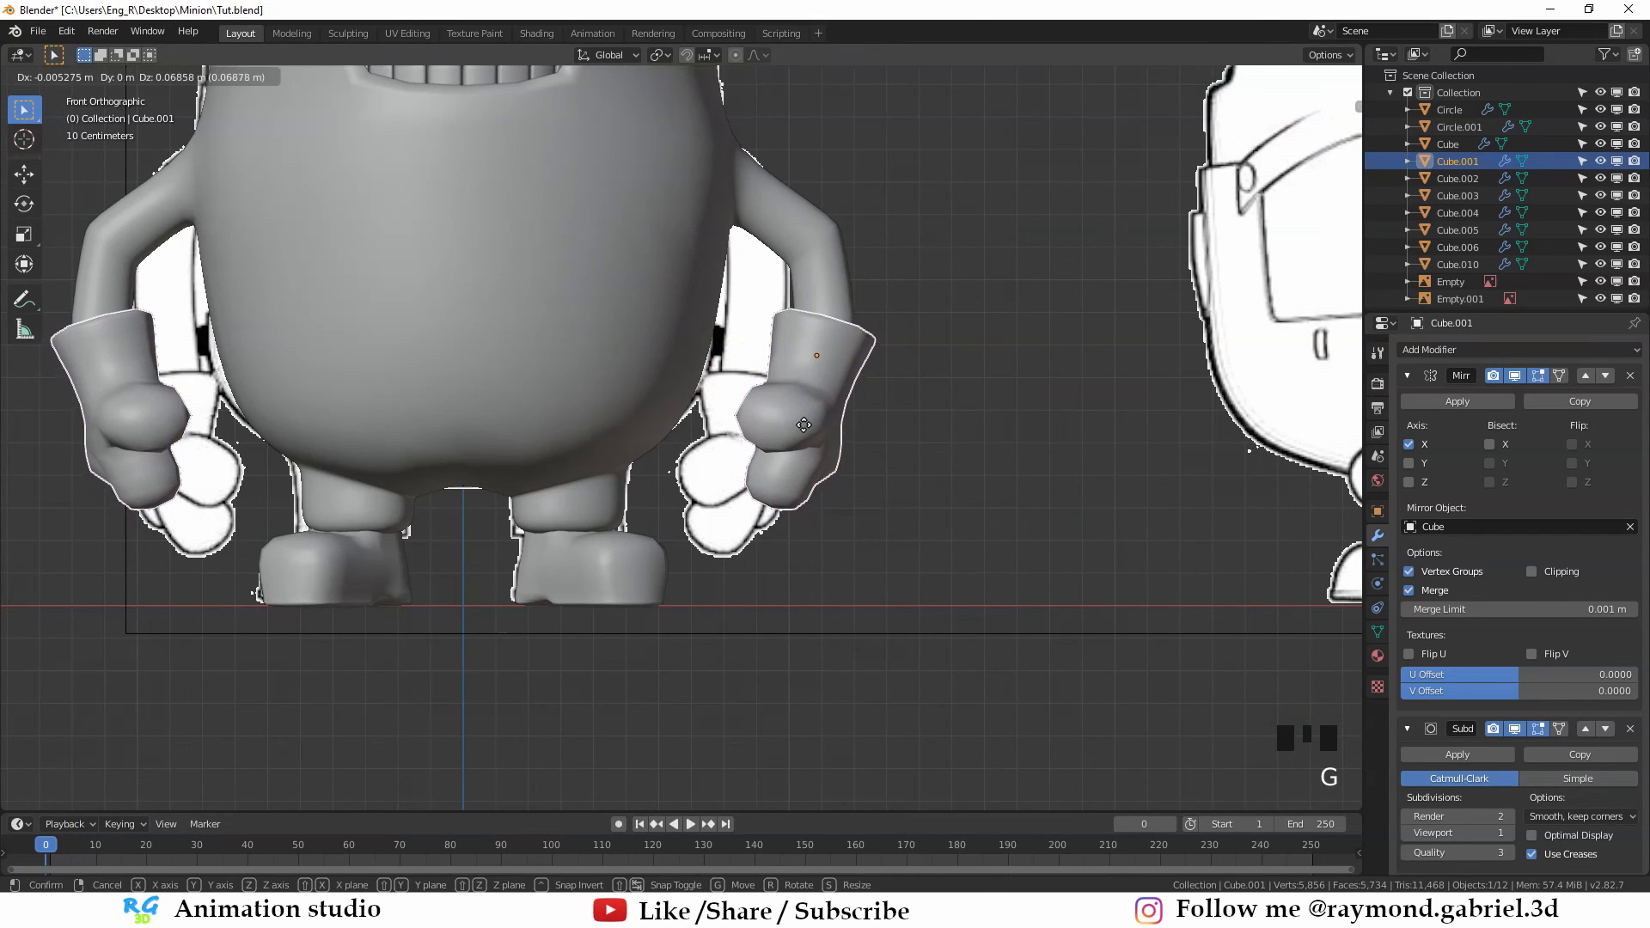
{"action": "key", "text": "r"}
{"action": "left_click", "coordinate": [895, 431]}
{"action": "key", "text": "g"}
{"action": "key", "text": "g"}
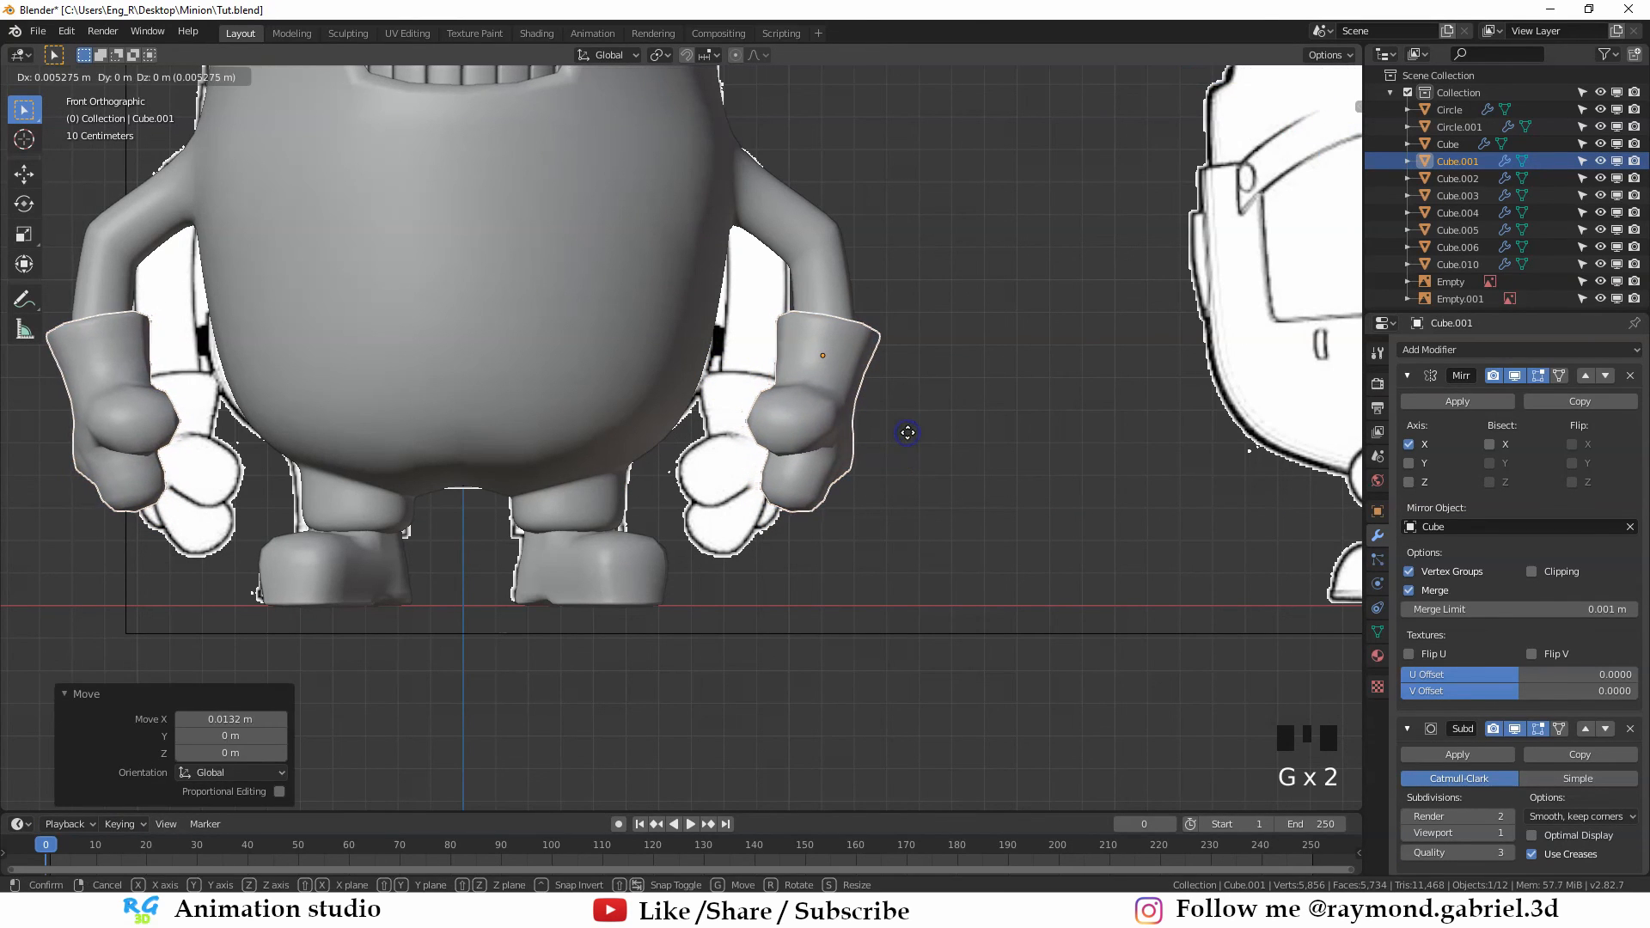
{"action": "left_click", "coordinate": [903, 433]}
Edit the body mesh and edge-slide the edge loop at the elbow along the arm
{"action": "left_click", "coordinate": [825, 265]}
{"action": "key", "text": "Tab"}
{"action": "middle_click_drag", "start_coordinate": [825, 264], "coordinate": [760, 348], "text": "shift"}
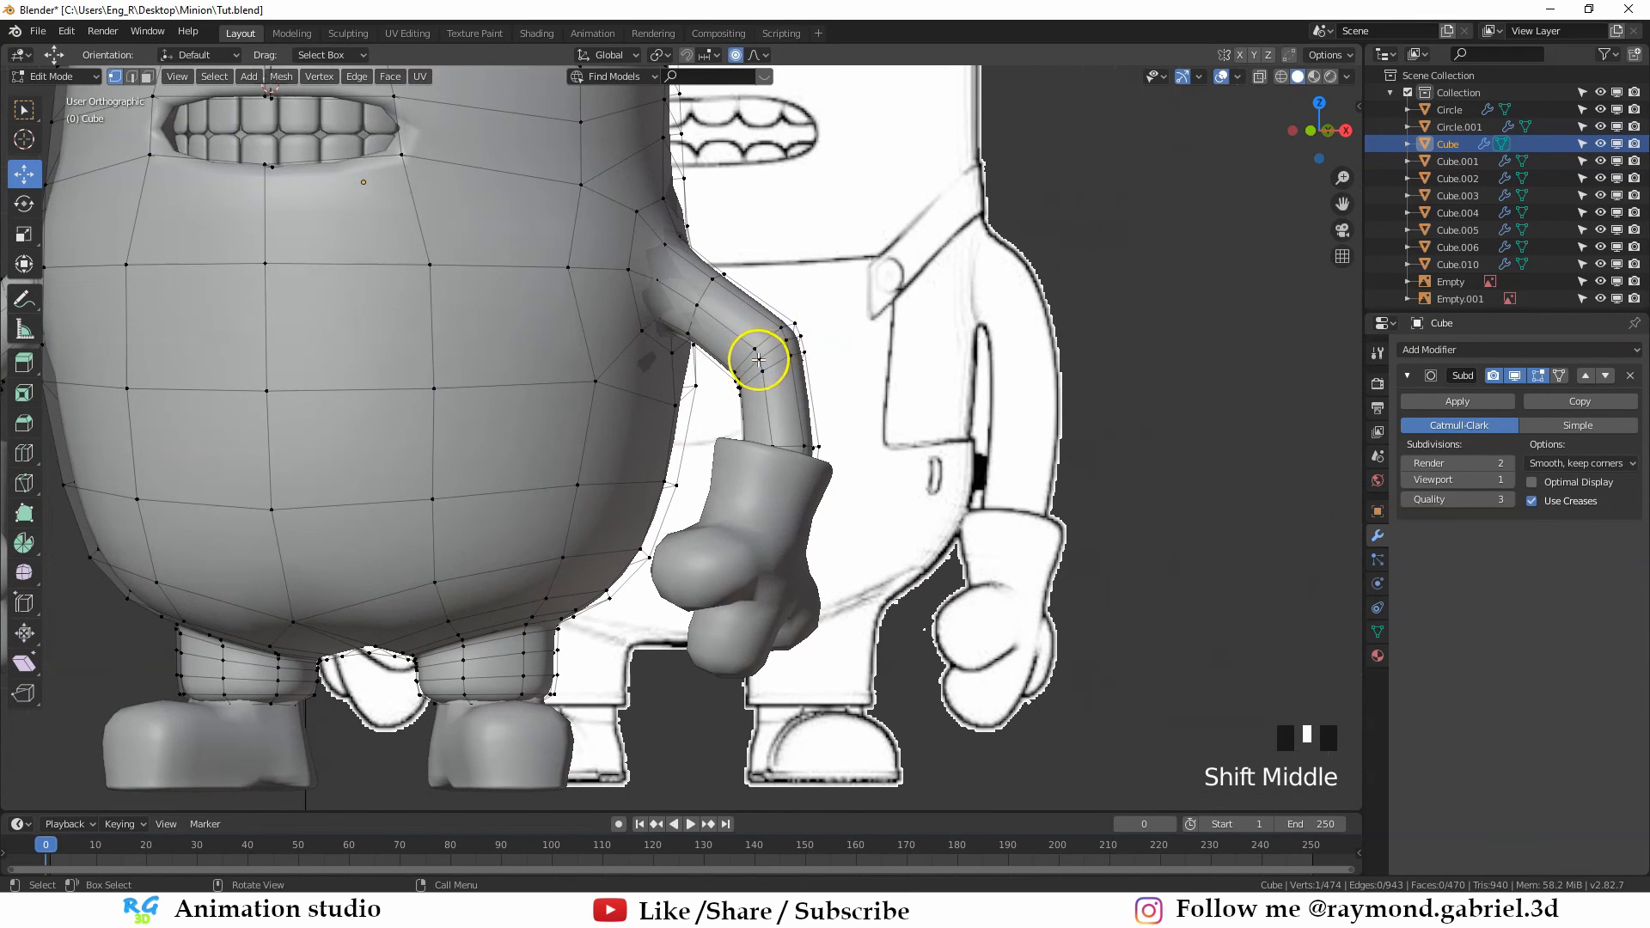
{"action": "left_click", "coordinate": [765, 337], "text": "alt"}
{"action": "scroll", "coordinate": [773, 350], "scroll_direction": "up", "scroll_amount": 1}
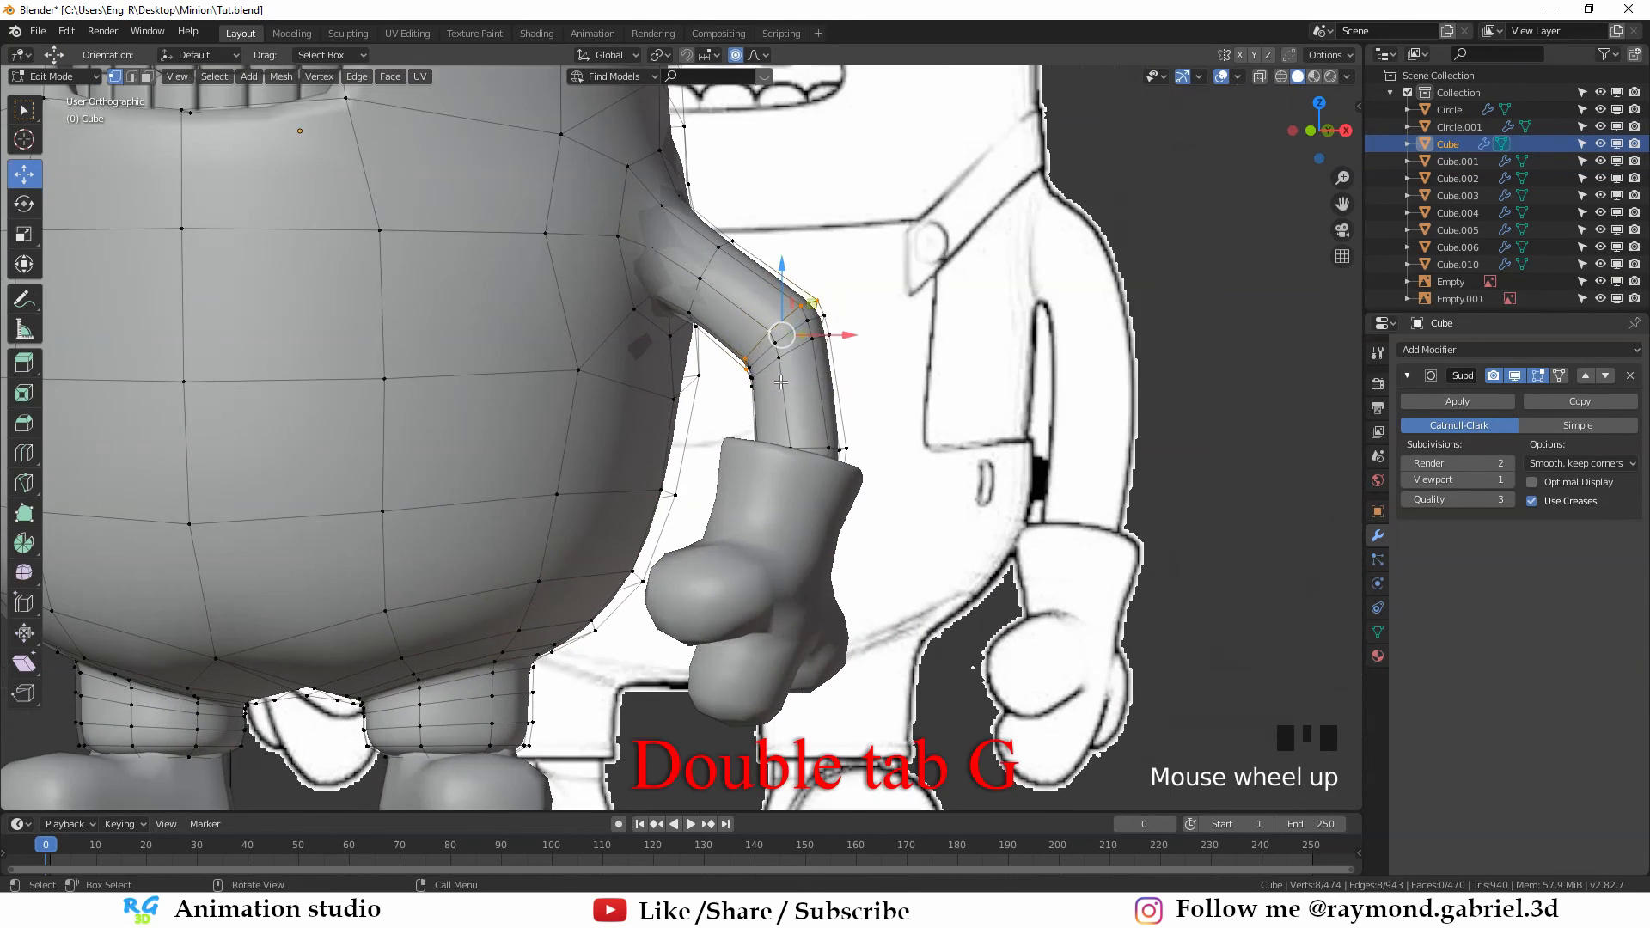
{"action": "key", "text": "g"}
{"action": "key", "text": "g"}
{"action": "left_click", "coordinate": [806, 391]}
Edge-slide the loop just below the elbow along the forearm to round the arm's bend
{"action": "left_click", "coordinate": [801, 352], "text": "alt"}
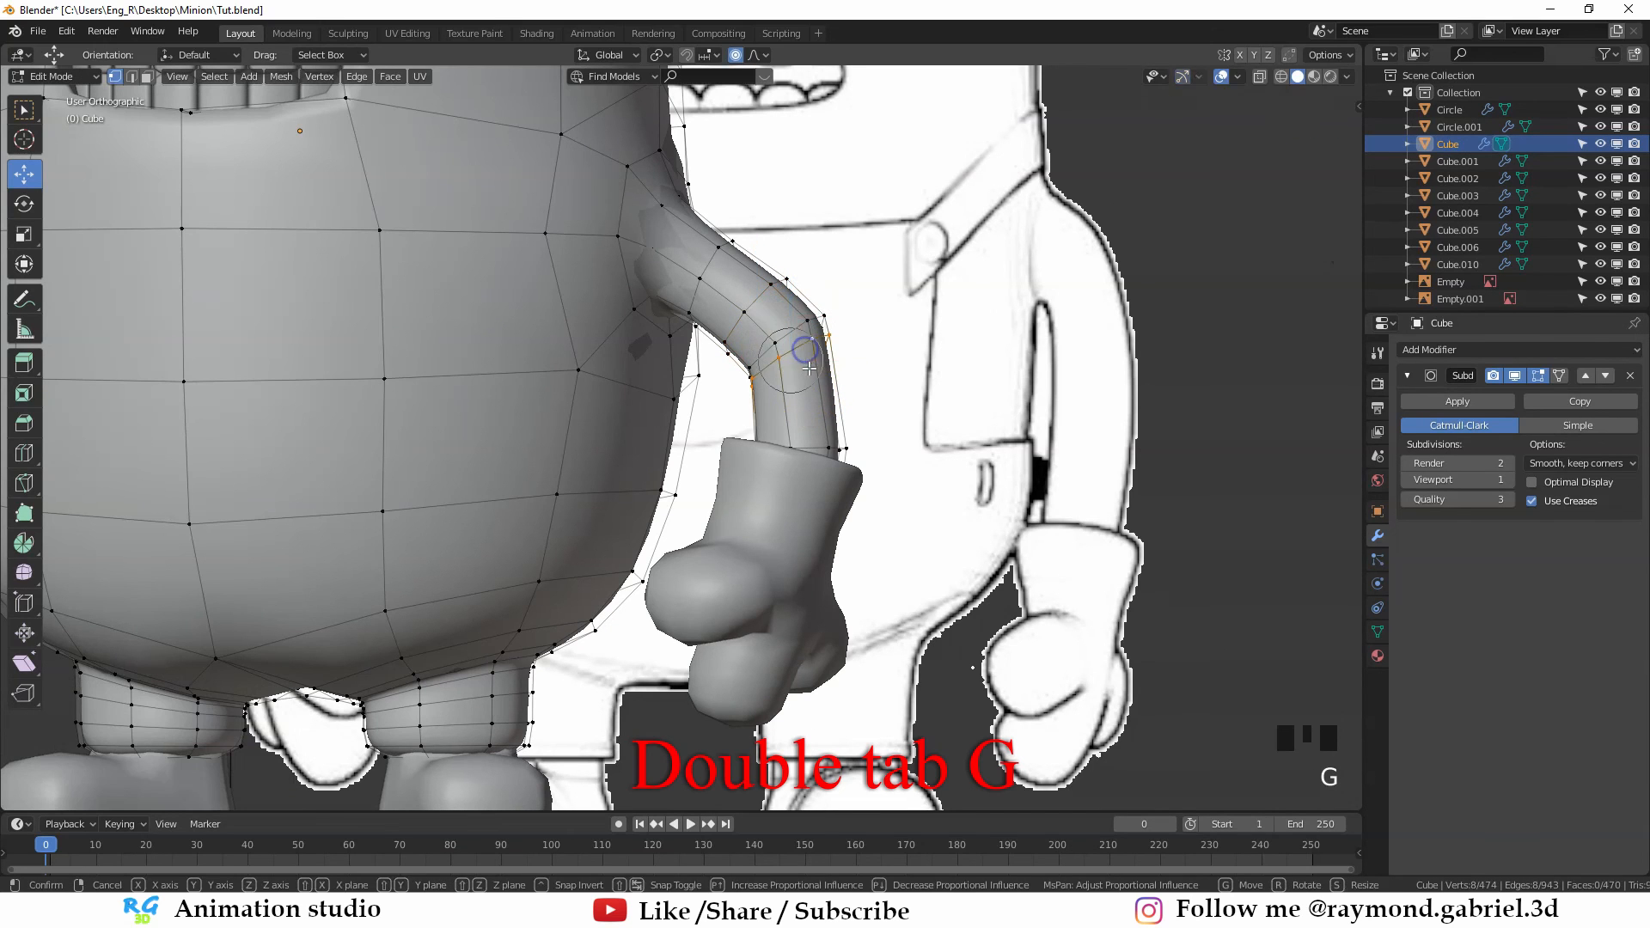
{"action": "key", "text": "g"}
{"action": "key", "text": "g"}
{"action": "left_click", "coordinate": [807, 387]}
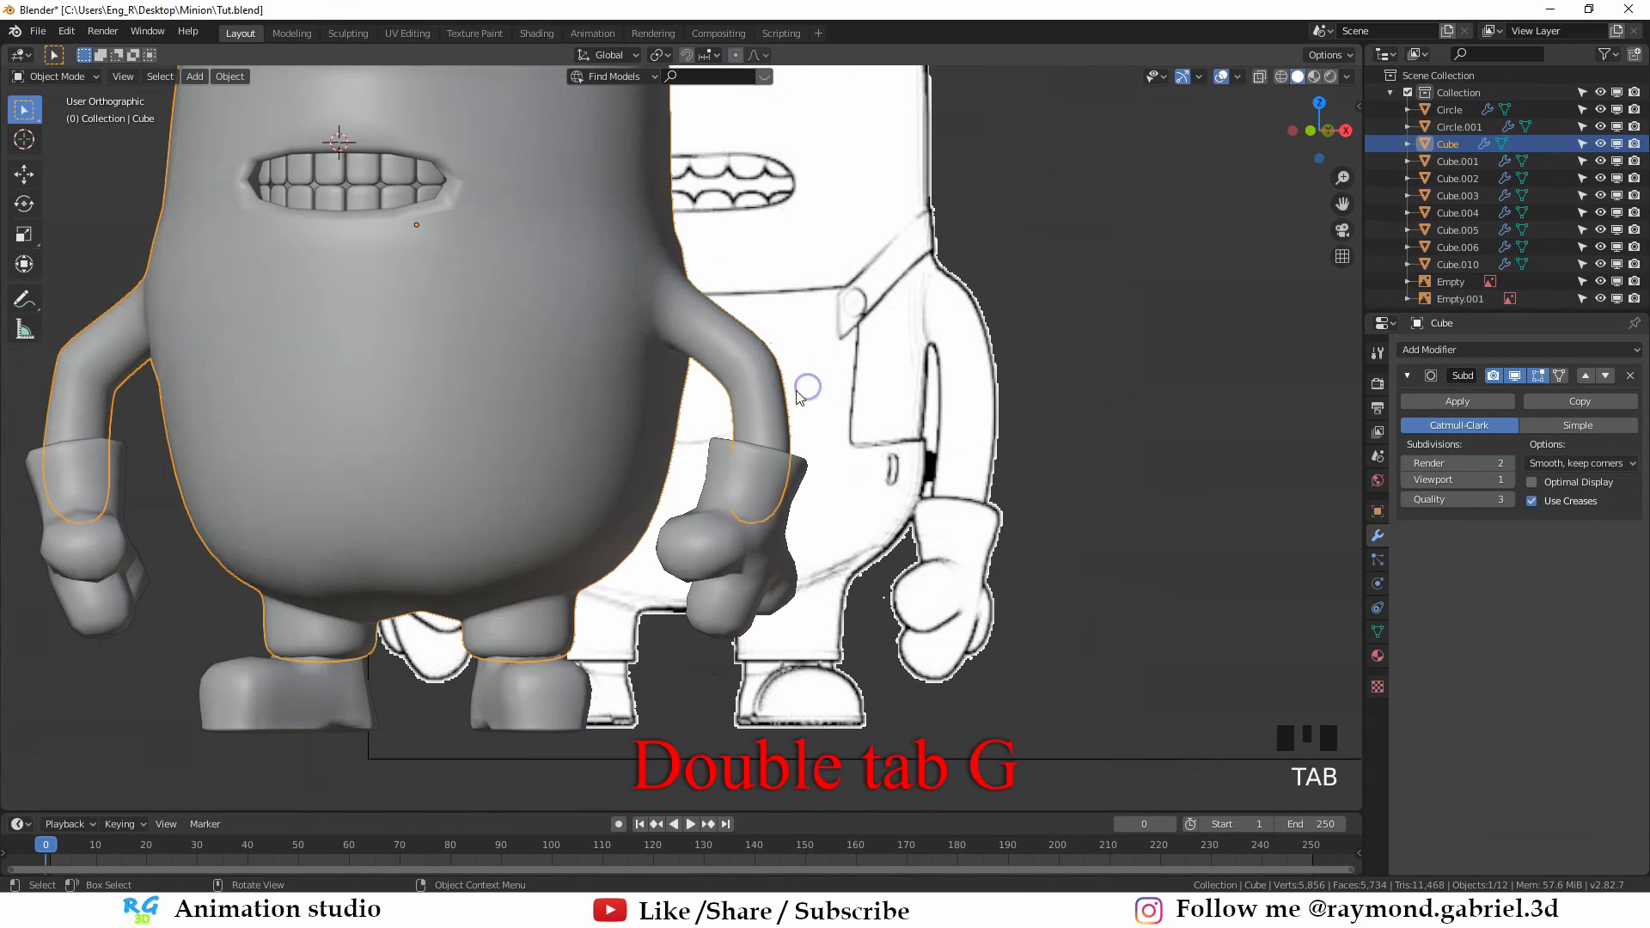
Box-select the body's −X half in wireframe front view, delete its faces, and leave mesh editing
{"action": "scroll", "coordinate": [673, 398], "scroll_direction": "down", "scroll_amount": 2}
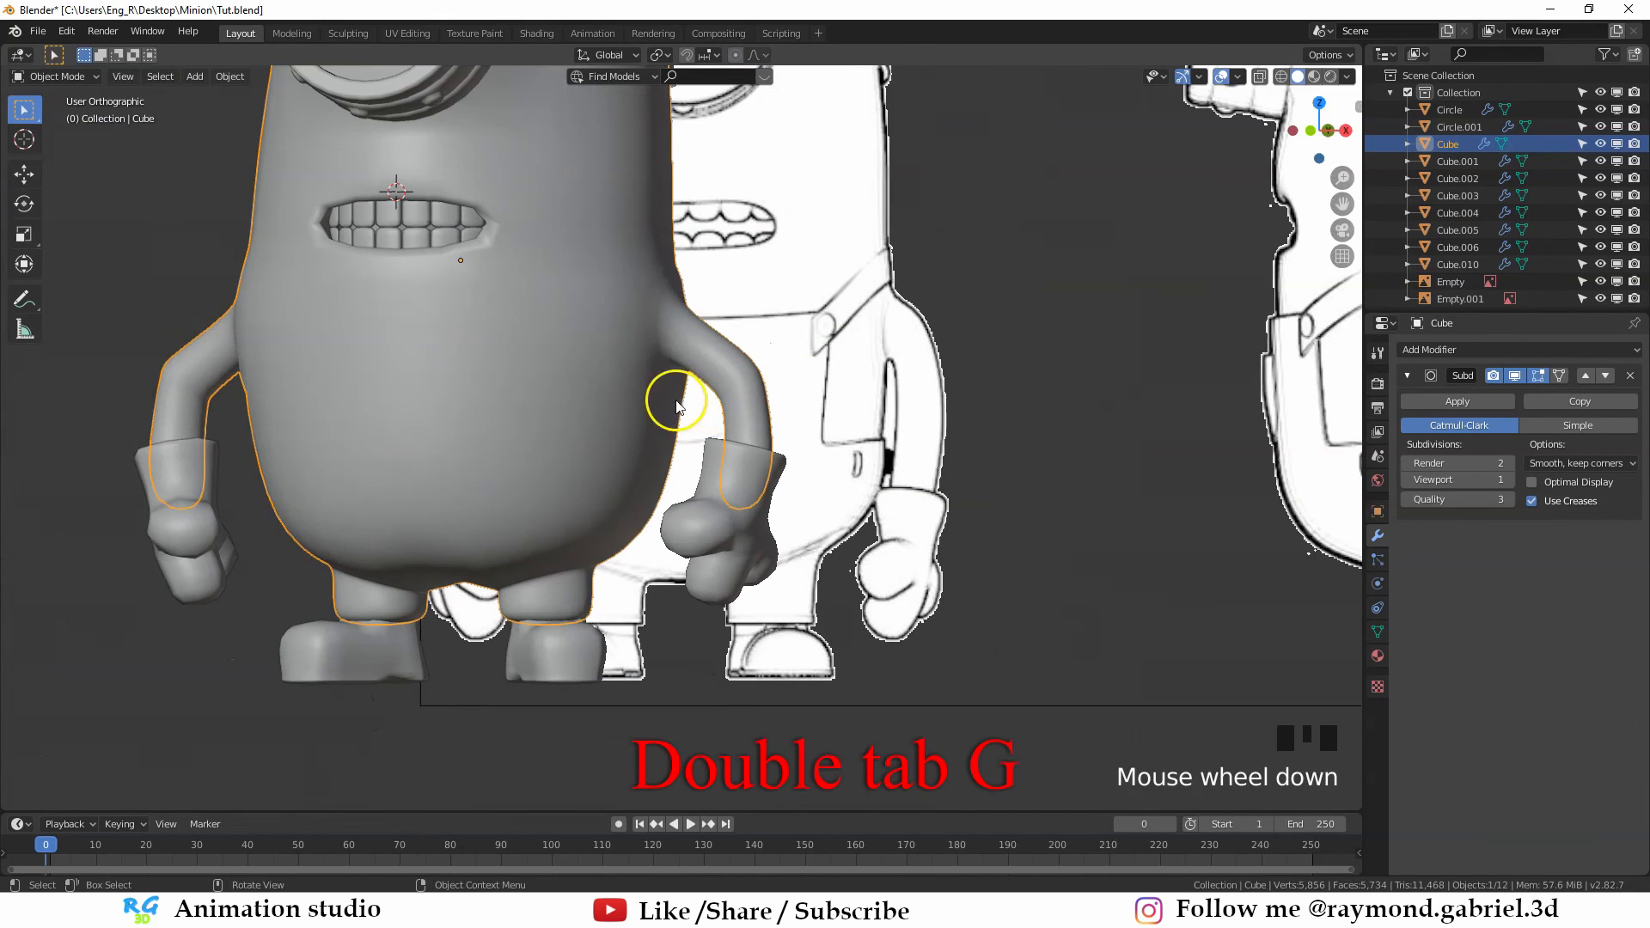
{"action": "middle_click_drag", "start_coordinate": [674, 398], "coordinate": [713, 471], "text": "shift"}
{"action": "scroll", "coordinate": [713, 471], "scroll_direction": "up", "scroll_amount": 2}
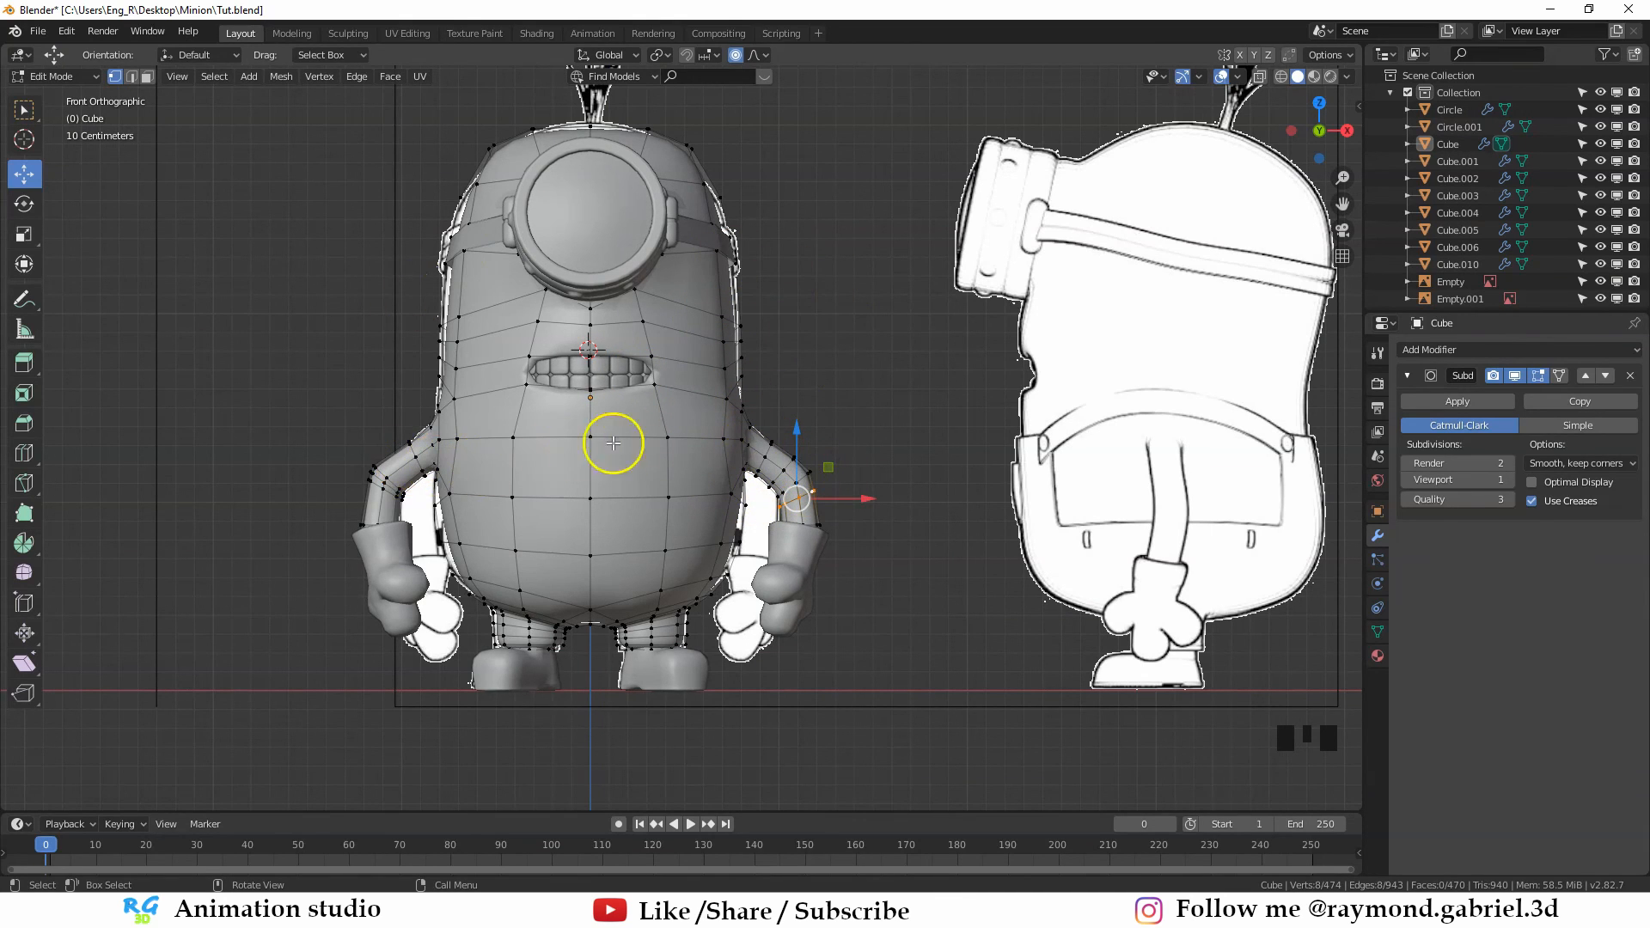
{"action": "key", "text": "Tab"}
{"action": "key", "text": "Tab"}
{"action": "key", "text": "z"}
{"action": "left_click", "coordinate": [478, 357]}
{"action": "key", "text": "alt+a"}
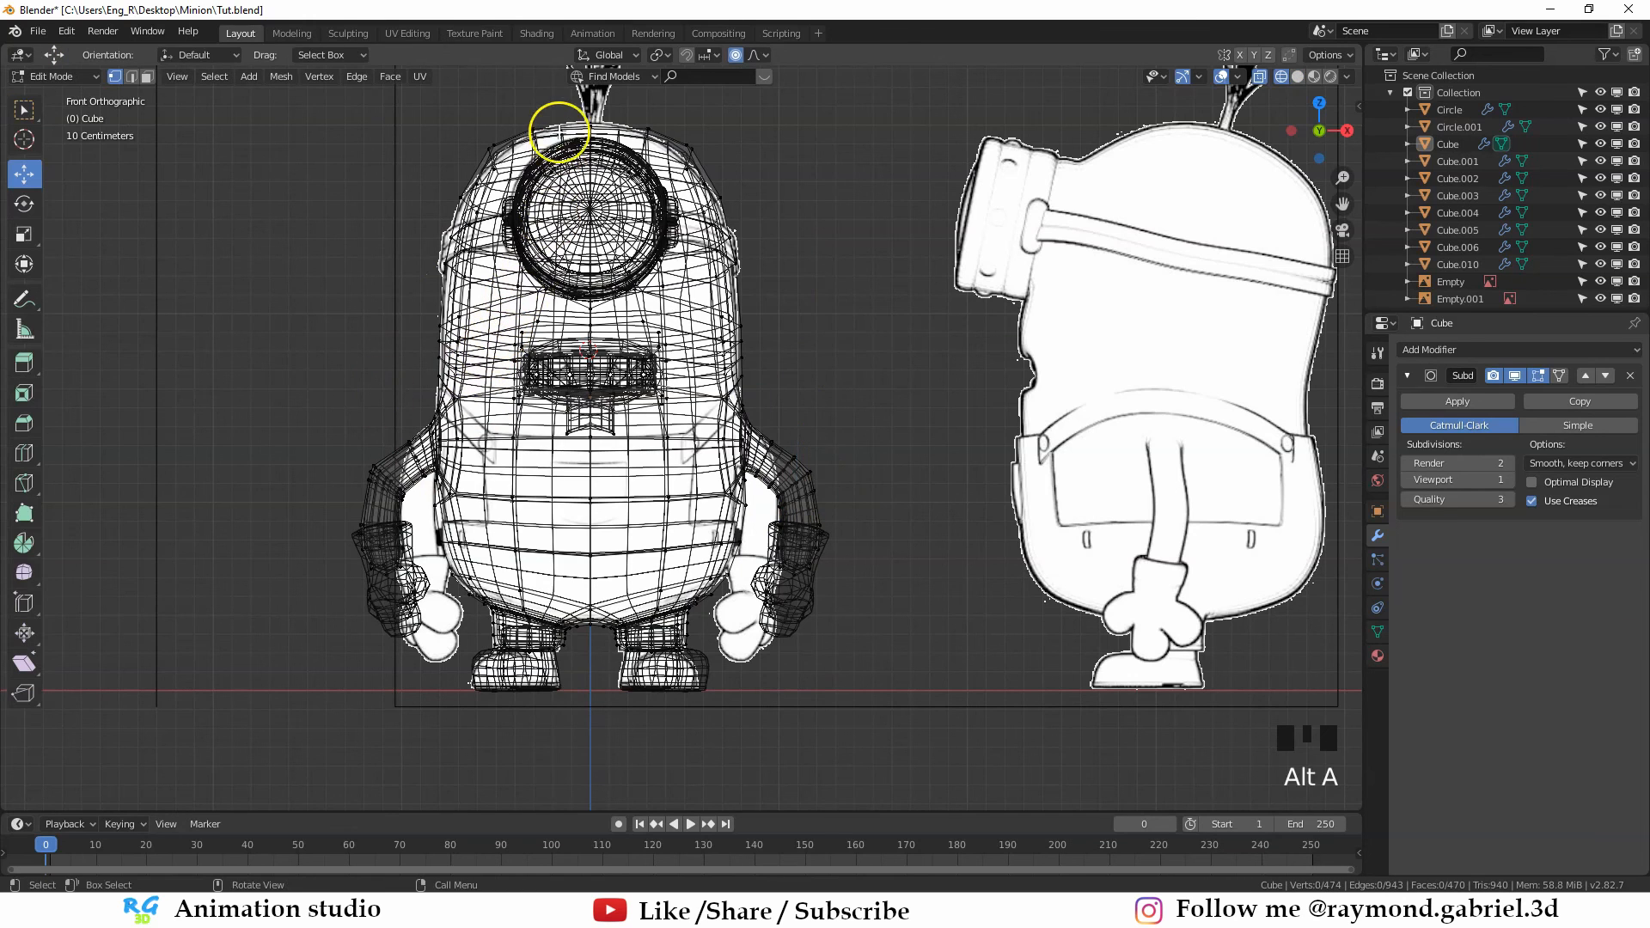
{"action": "key", "text": "b"}
{"action": "left_click_drag", "start_coordinate": [585, 93], "coordinate": [187, 757]}
{"action": "scroll", "coordinate": [667, 357], "scroll_direction": "down", "scroll_amount": 2}
{"action": "key", "text": "x"}
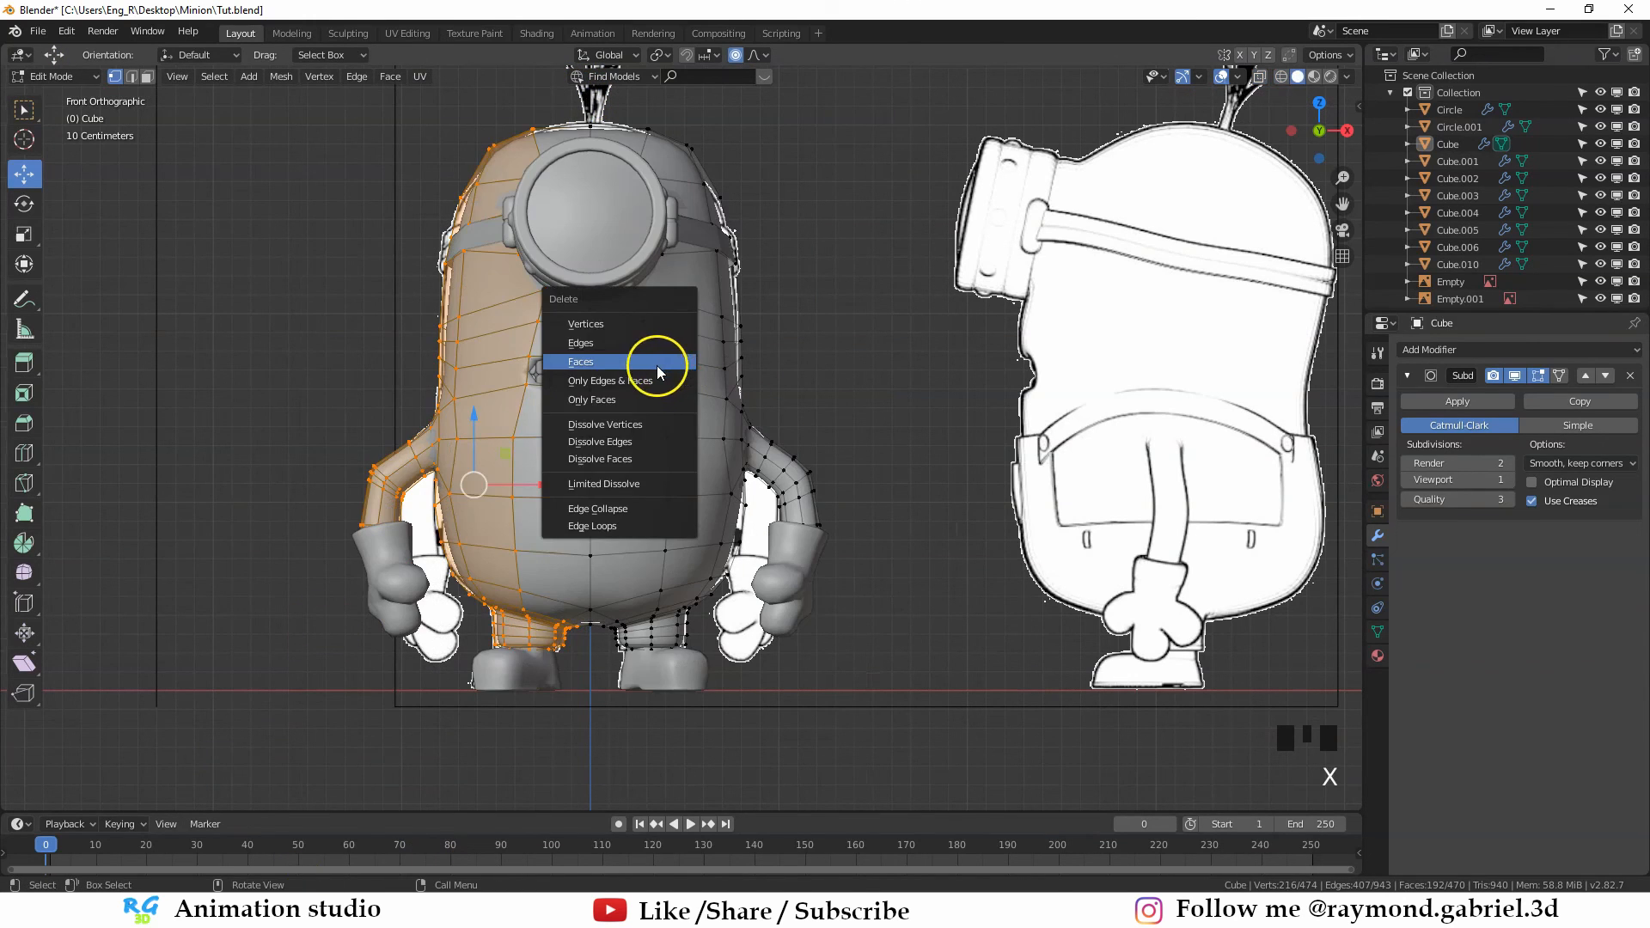
{"action": "left_click", "coordinate": [655, 368]}
{"action": "key", "text": "Tab"}
Add an X-axis Mirror modifier to the remaining body half and place it above the Subdivision modifier
{"action": "left_click", "coordinate": [1478, 350]}
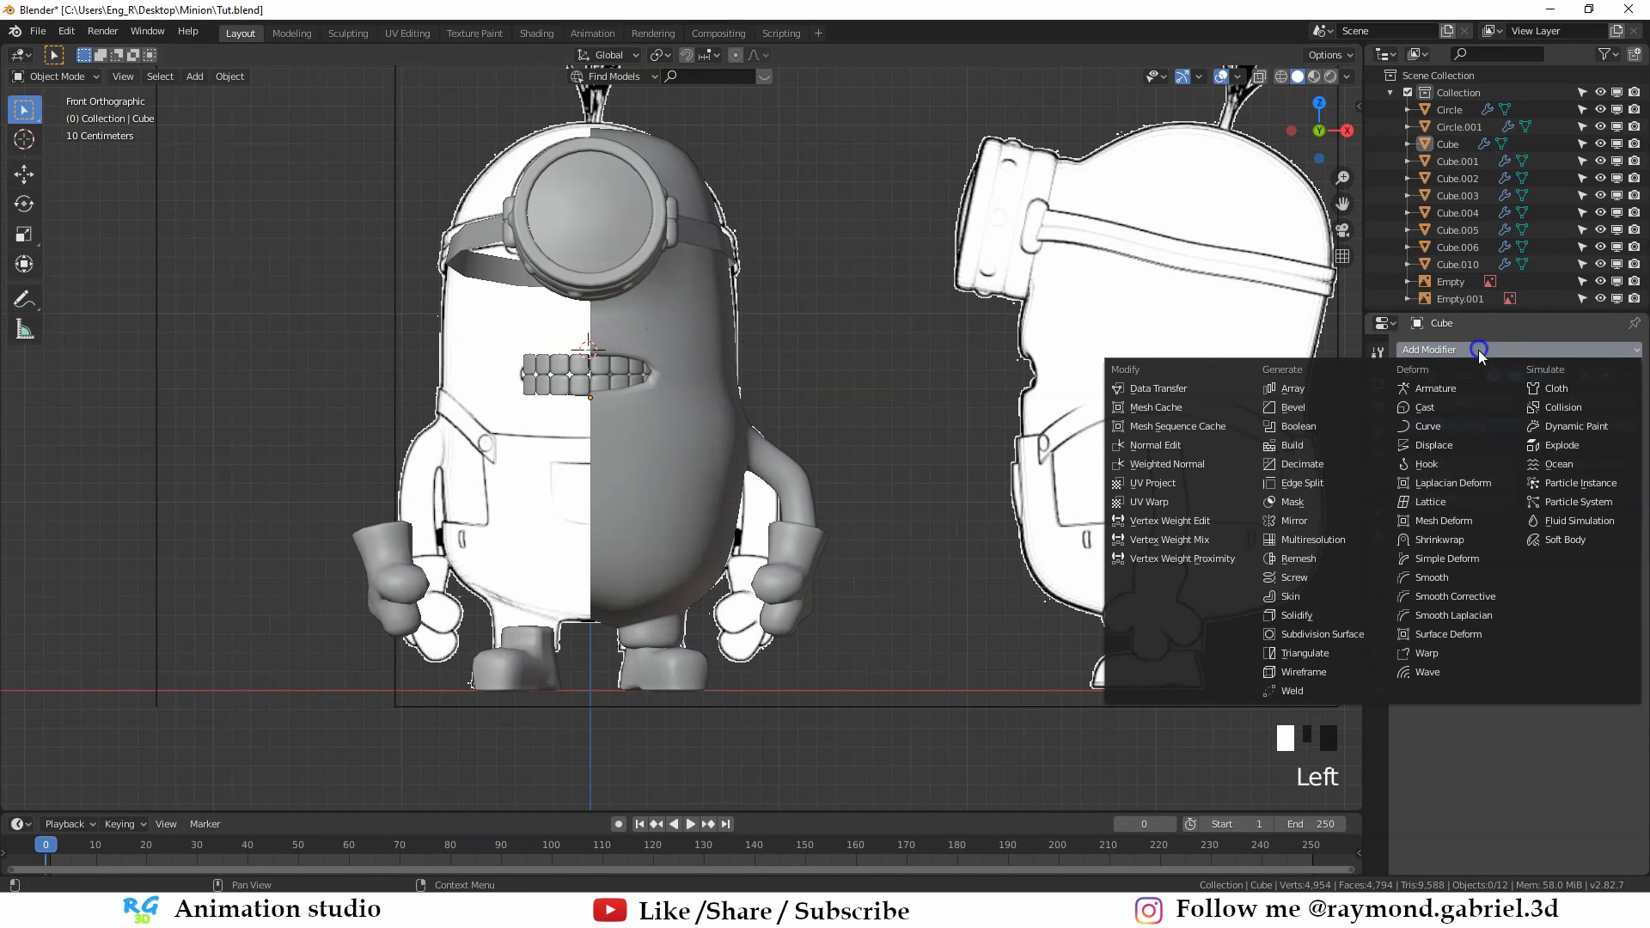
{"action": "left_click", "coordinate": [1304, 520]}
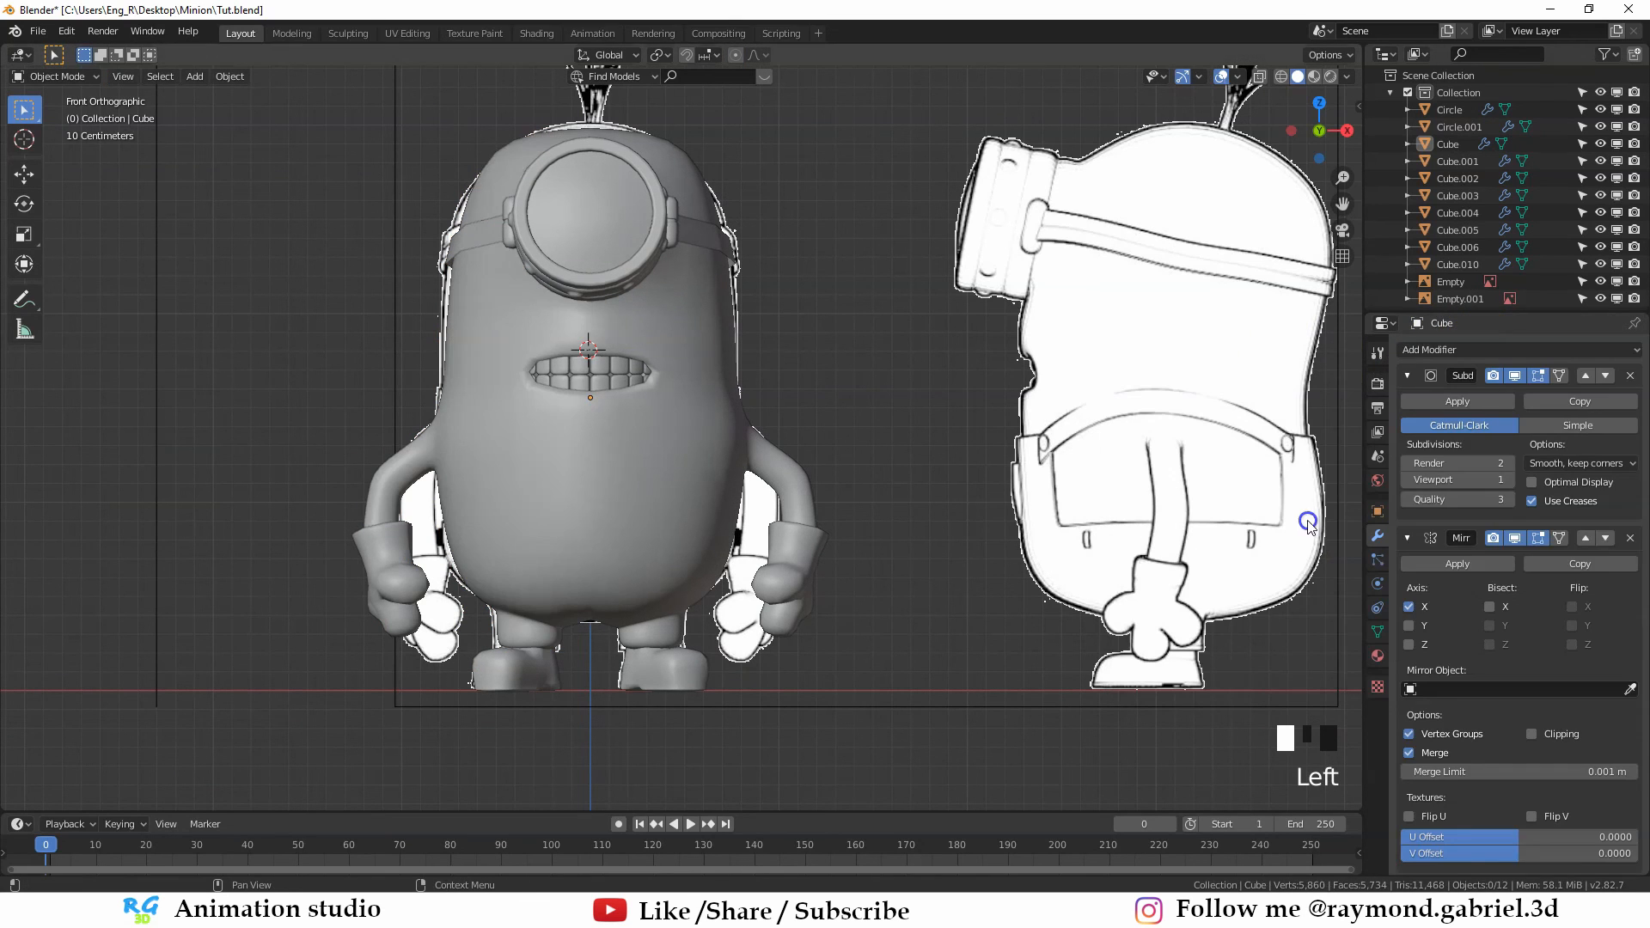
{"action": "left_click", "coordinate": [1585, 539]}
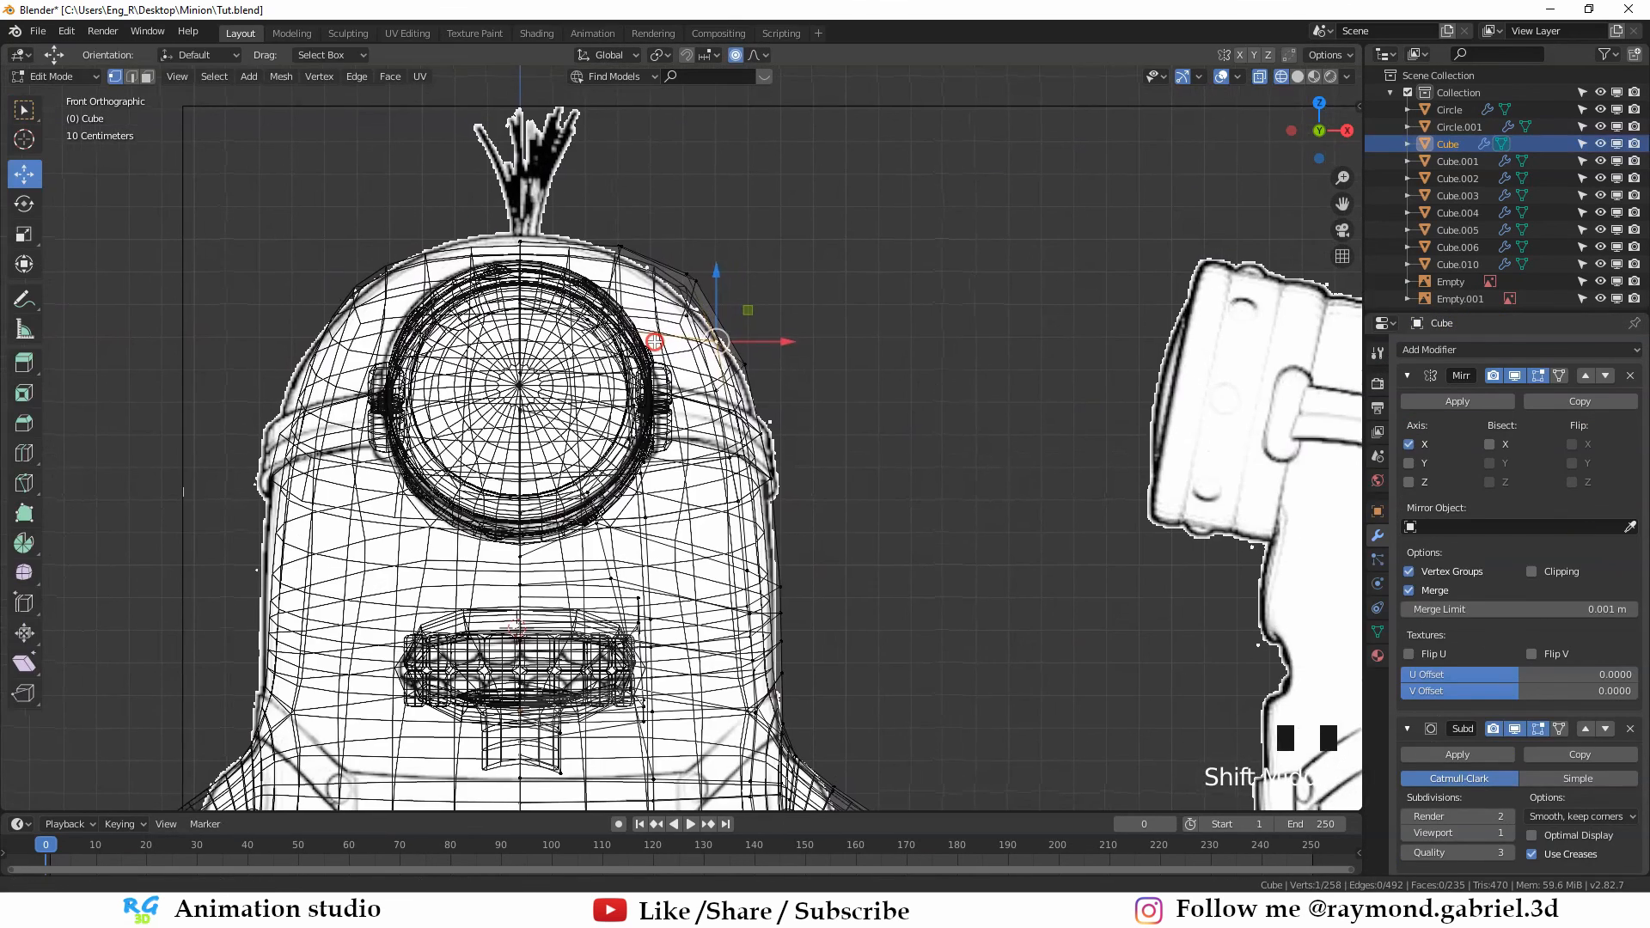
Lower the edge on the head's upper +X side about 0.04 m along Z with proportional editing, and turn proportional editing off
{"action": "key", "text": "alt+a"}
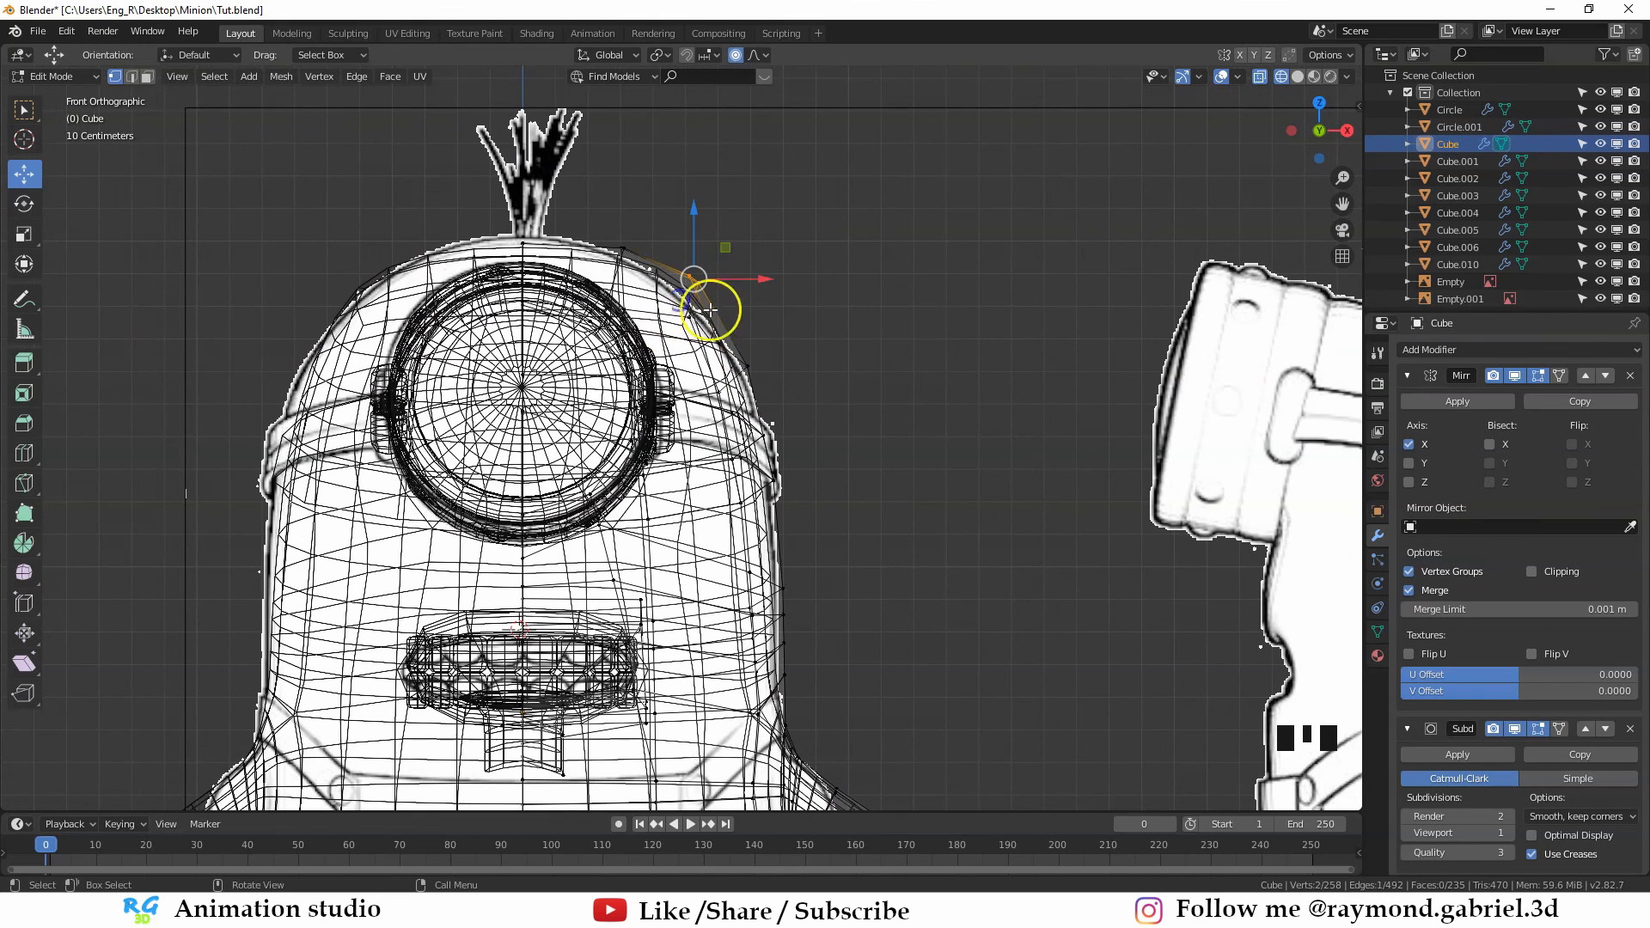
{"action": "key", "text": "g"}
{"action": "key", "text": "z"}
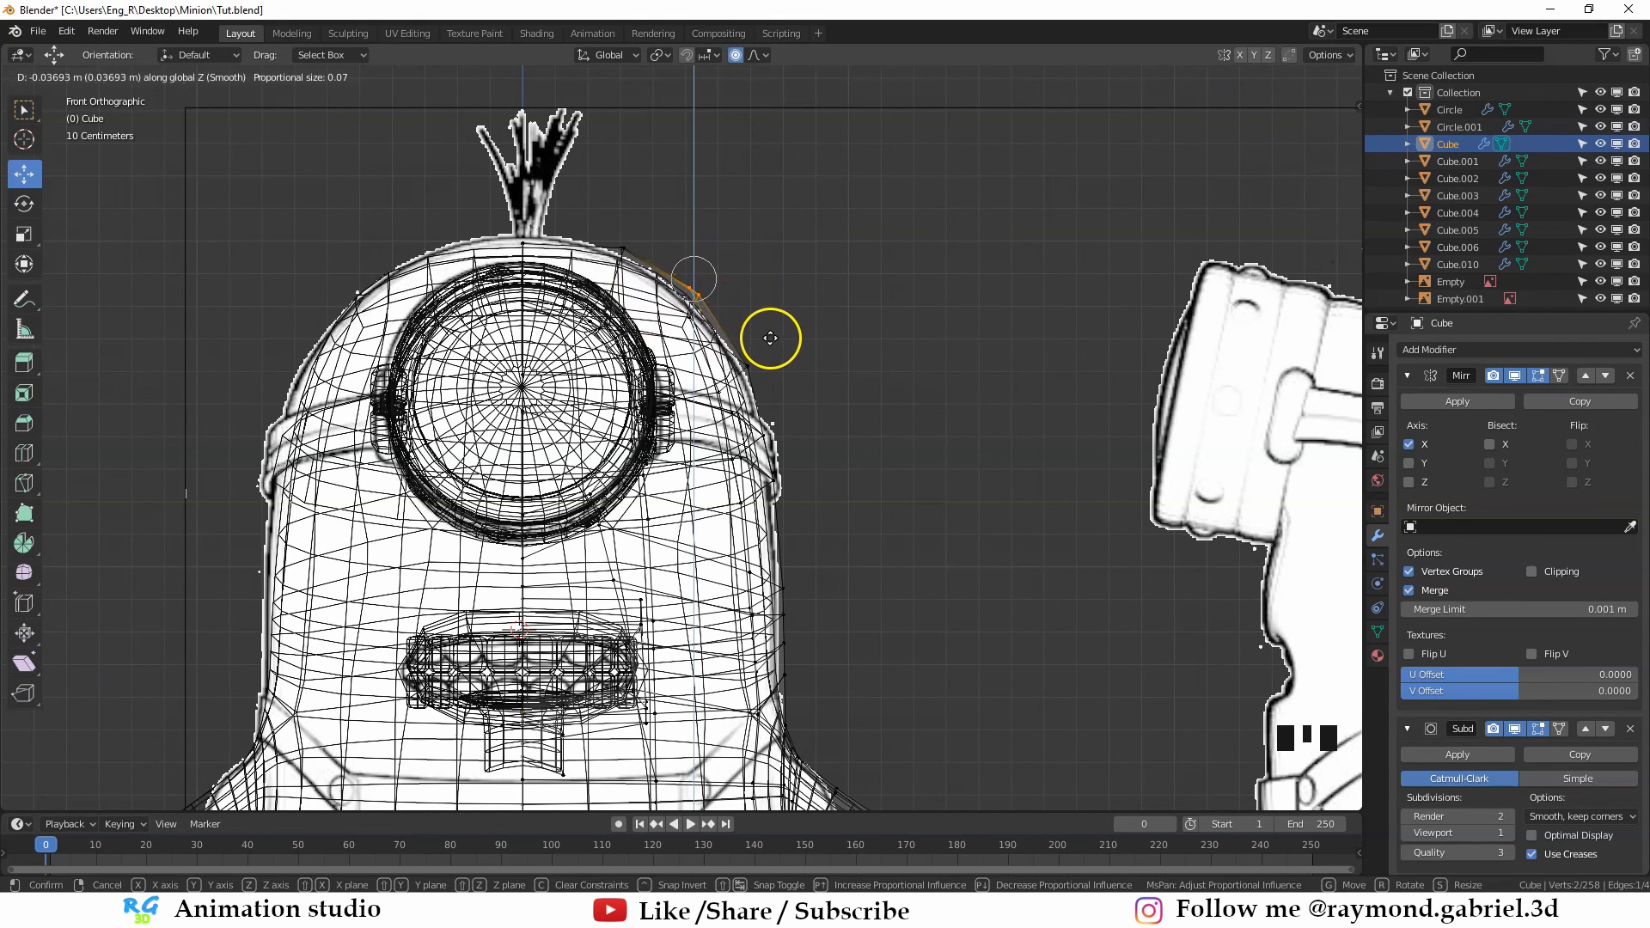
{"action": "left_click", "coordinate": [767, 344]}
{"action": "key", "text": "o"}
Box-select the vertices at the crown of the head and adjust them along Z to follow the reference outline
{"action": "key", "text": "z"}
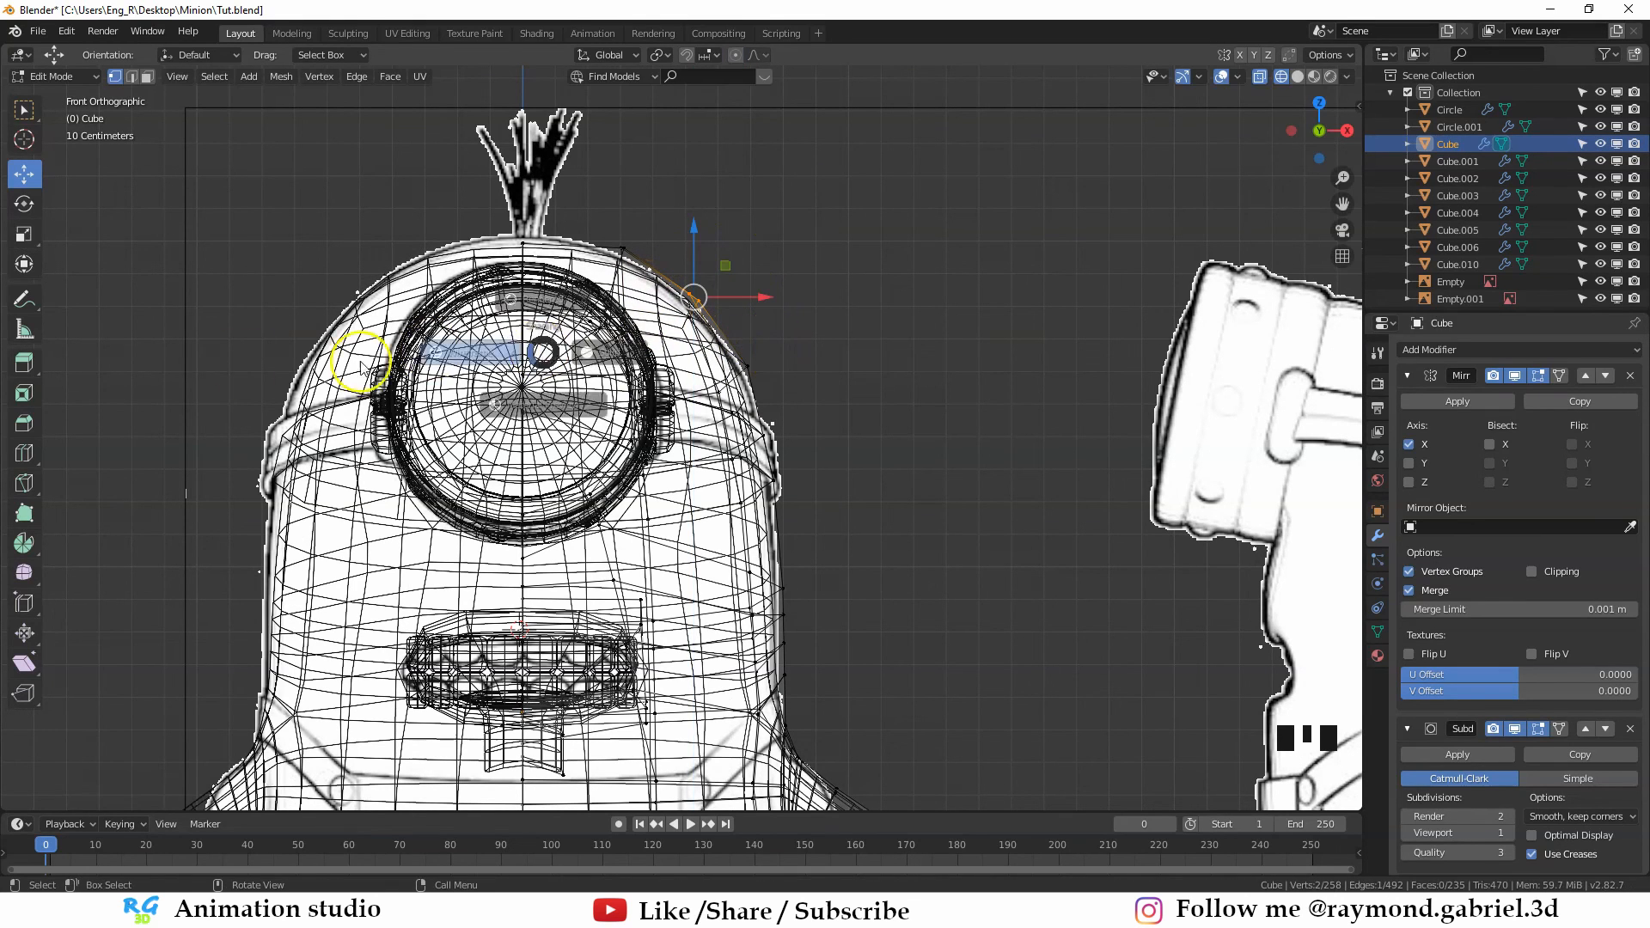
{"action": "left_click", "coordinate": [359, 358]}
{"action": "key", "text": "z"}
{"action": "left_click", "coordinate": [657, 379]}
{"action": "key", "text": "g"}
{"action": "key", "text": "z"}
{"action": "left_click", "coordinate": [777, 384]}
{"action": "key", "text": "z"}
{"action": "key", "text": "b"}
{"action": "left_click_drag", "start_coordinate": [508, 226], "coordinate": [545, 283]}
{"action": "key", "text": "z"}
{"action": "key", "text": "g"}
{"action": "key", "text": "z"}
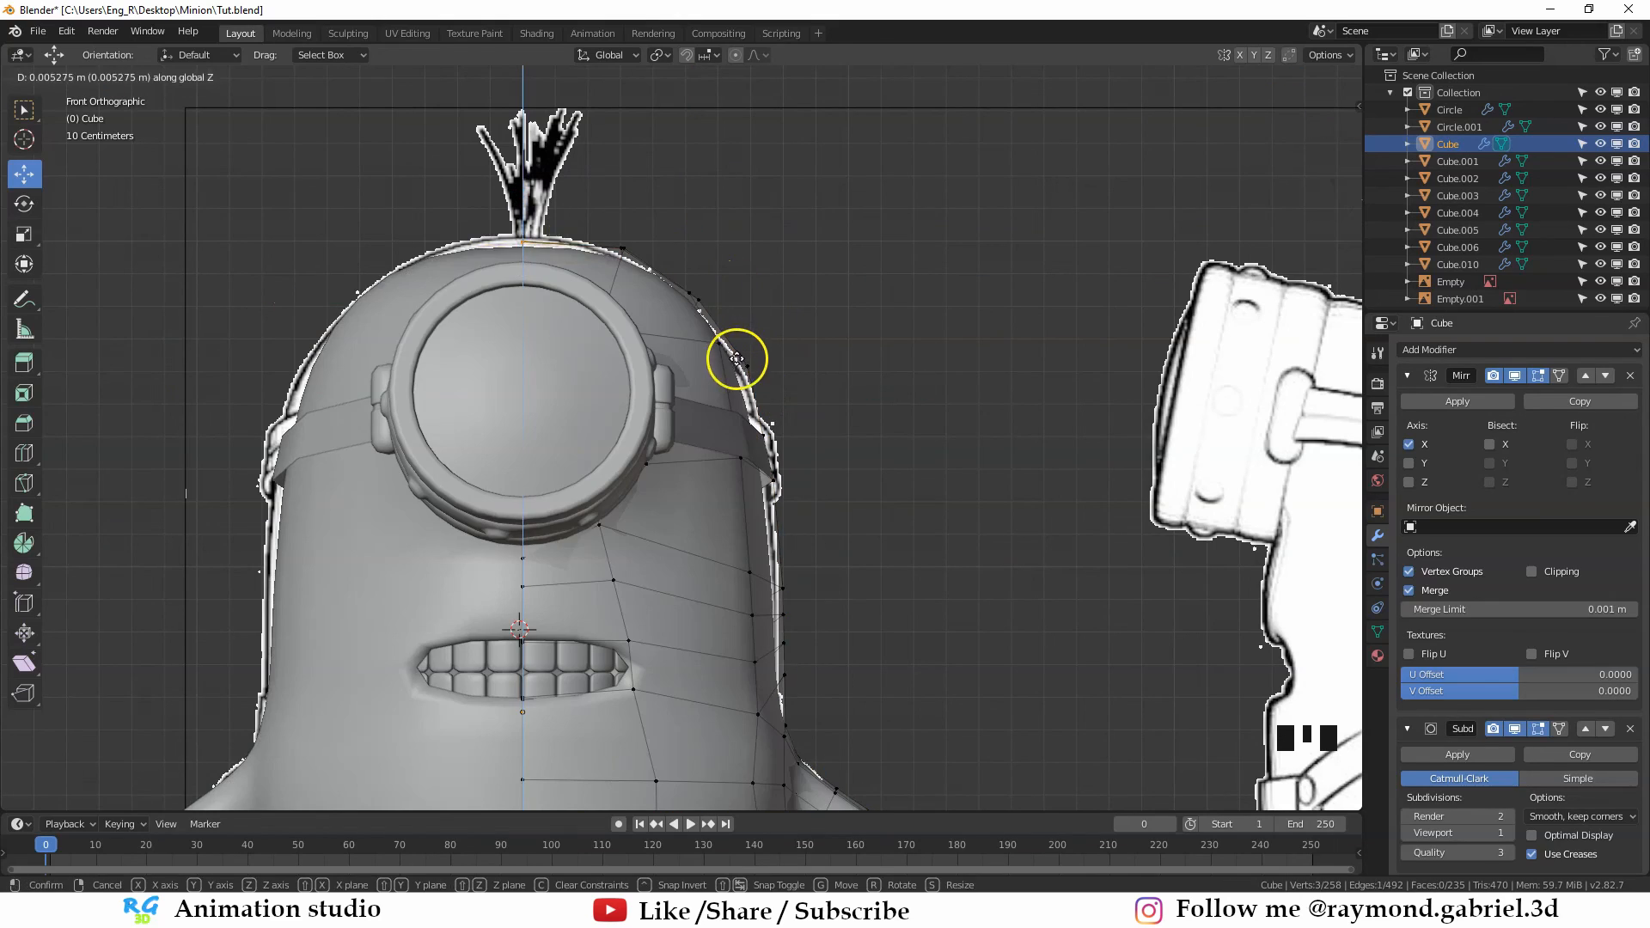
{"action": "left_click", "coordinate": [776, 371]}
Leave mesh editing, save the file, and switch to the right orthographic view of the character
{"action": "scroll", "coordinate": [780, 373], "scroll_direction": "down", "scroll_amount": 5}
{"action": "key", "text": "Tab"}
{"action": "middle_click_drag", "start_coordinate": [780, 376], "coordinate": [781, 210], "text": "shift"}
{"action": "scroll", "coordinate": [782, 331], "scroll_direction": "up", "scroll_amount": 1}
{"action": "left_click", "coordinate": [785, 335]}
{"action": "key", "text": "ctrl+s"}
{"action": "scroll", "coordinate": [739, 468], "scroll_direction": "up", "scroll_amount": 1}
{"action": "middle_click_drag", "start_coordinate": [746, 464], "coordinate": [670, 436]}
{"action": "left_click", "coordinate": [796, 353]}
{"action": "key", "text": "Tab"}
{"action": "key", "text": "z"}
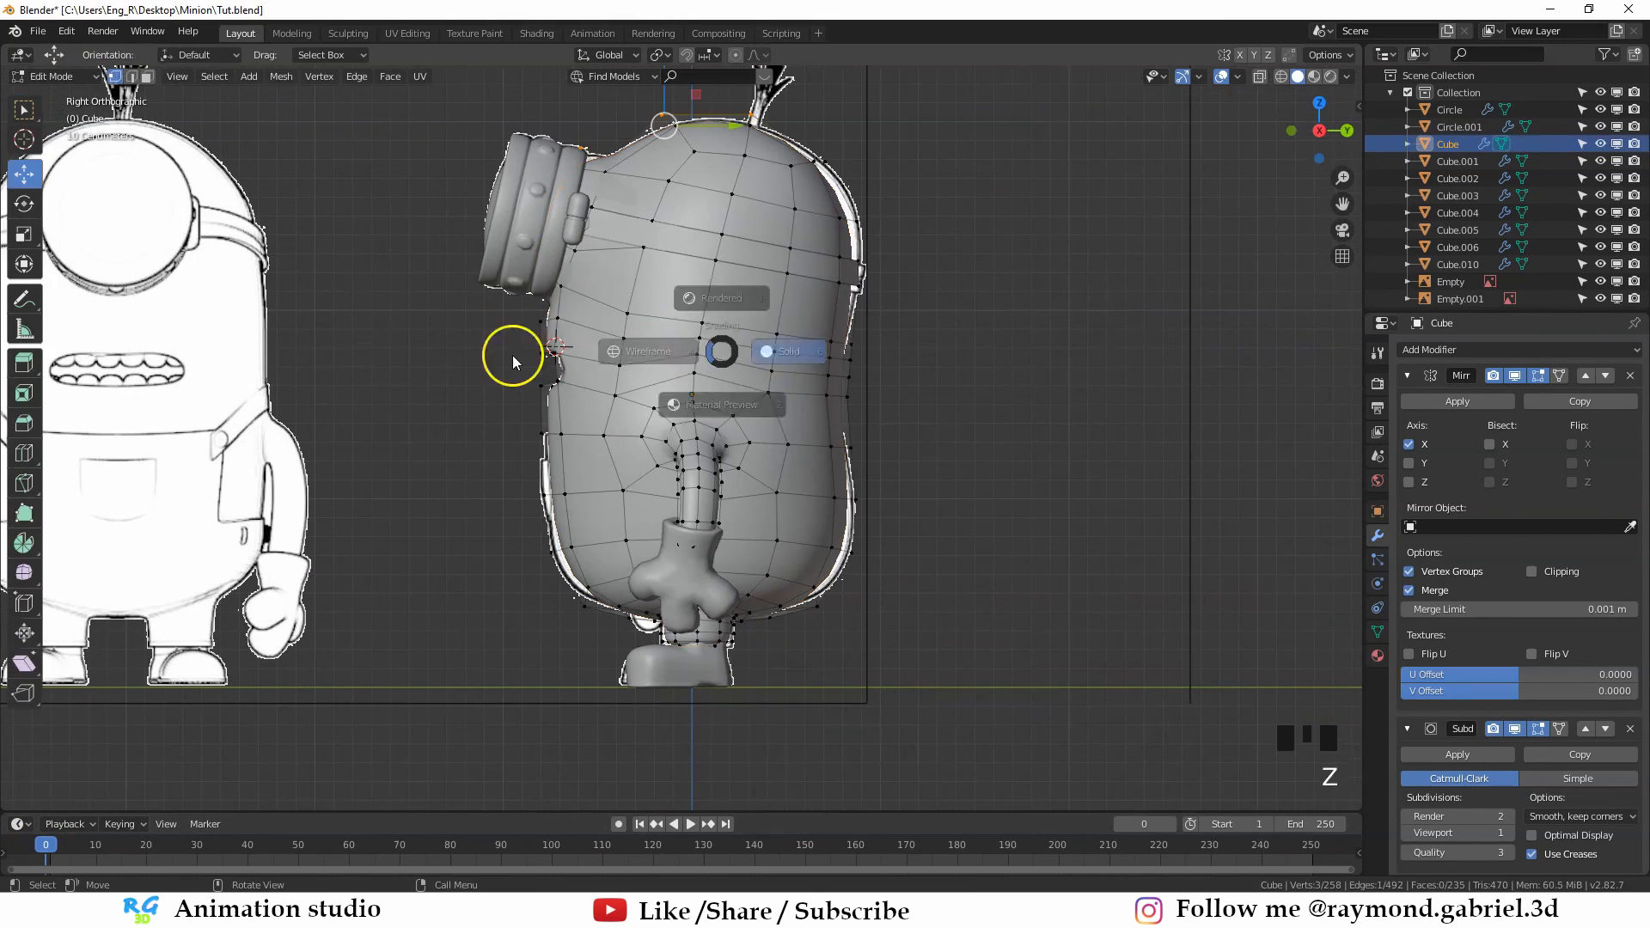
{"action": "left_click", "coordinate": [504, 358]}
{"action": "key", "text": "b"}
{"action": "left_click_drag", "start_coordinate": [916, 131], "coordinate": [790, 220]}
{"action": "key", "text": "z"}
{"action": "key", "text": "Tab"}
Select the goggle strap together with the body and enter mesh editing for both objects
{"action": "left_click", "coordinate": [816, 276]}
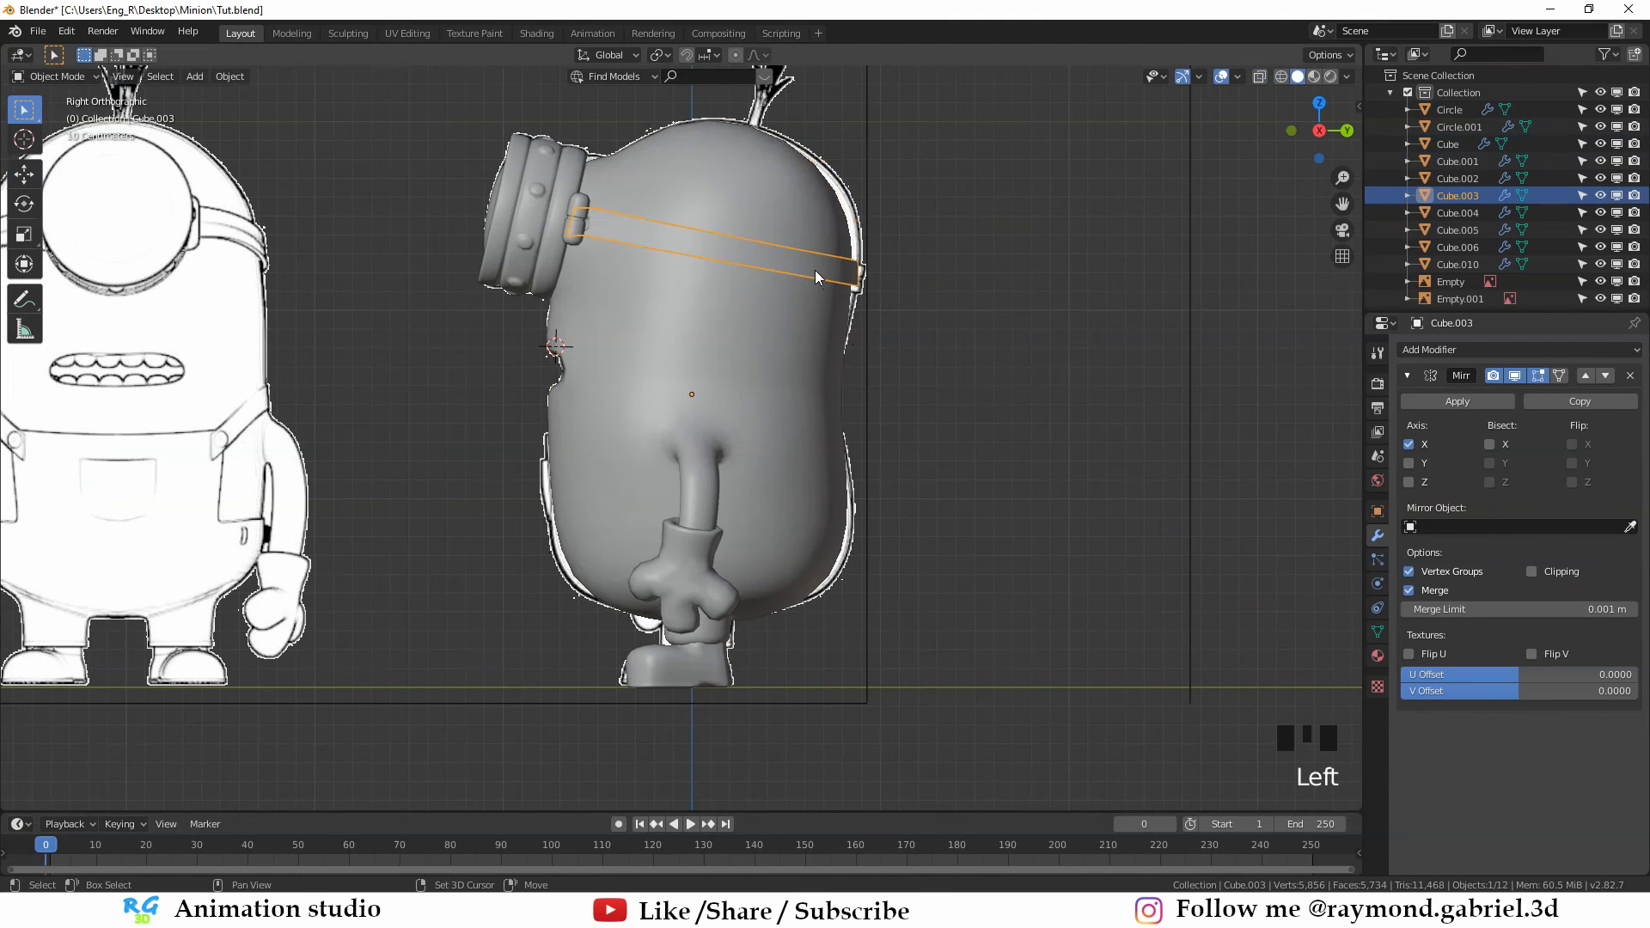
{"action": "left_click", "coordinate": [806, 223], "text": "shift"}
{"action": "key", "text": "Tab"}
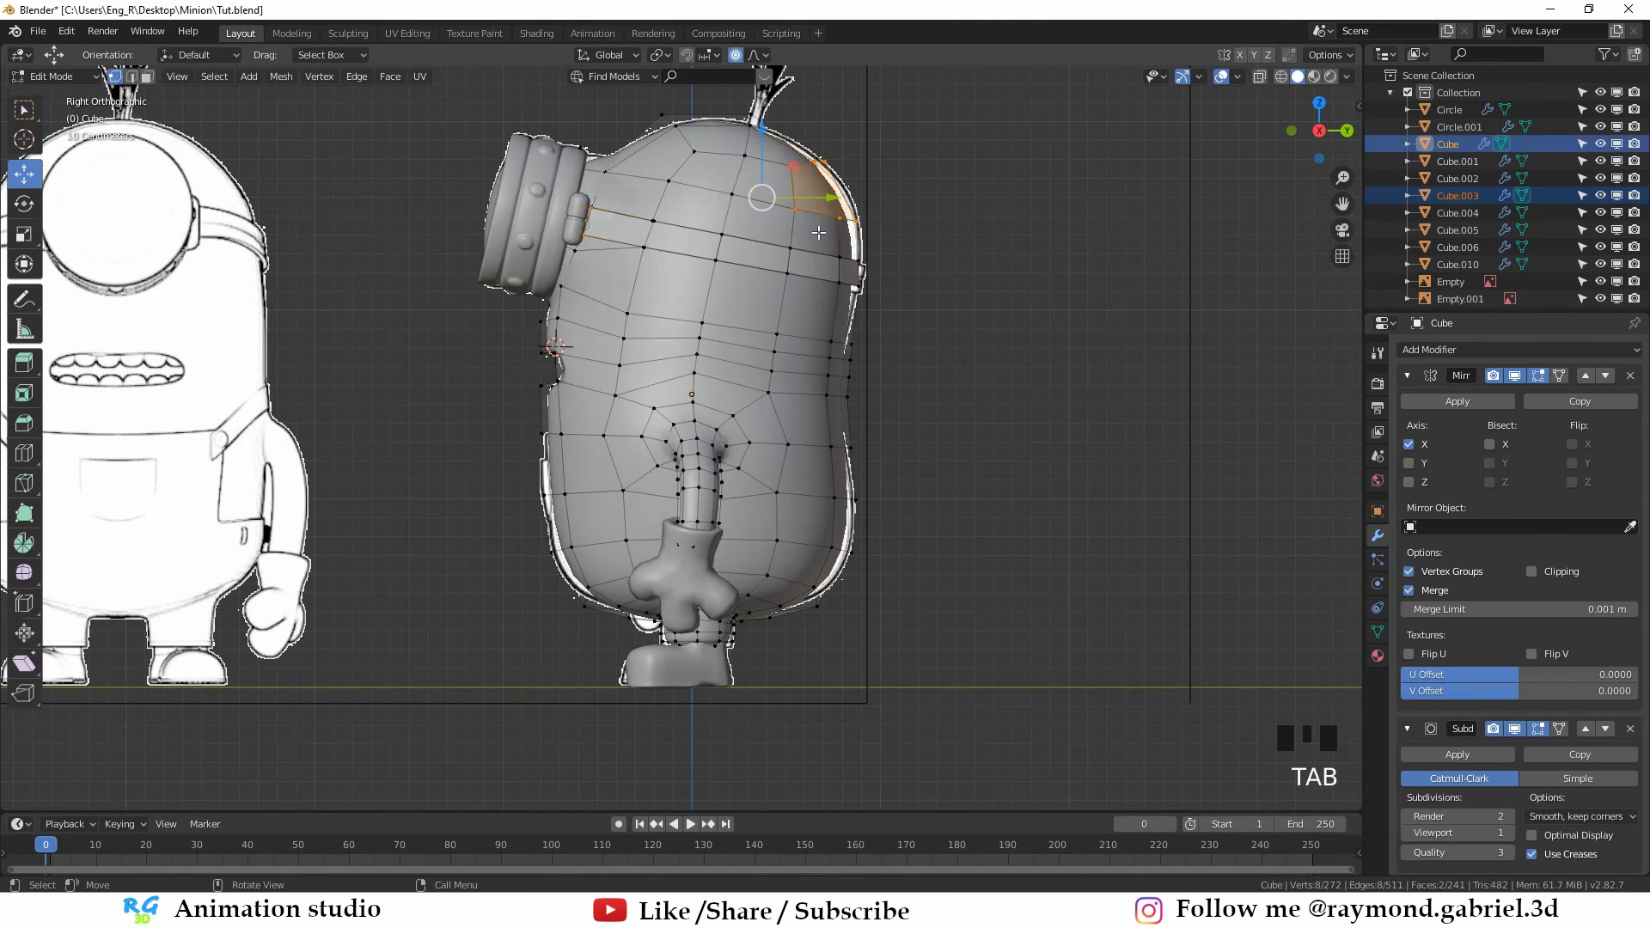
{"action": "key", "text": "Tab"}
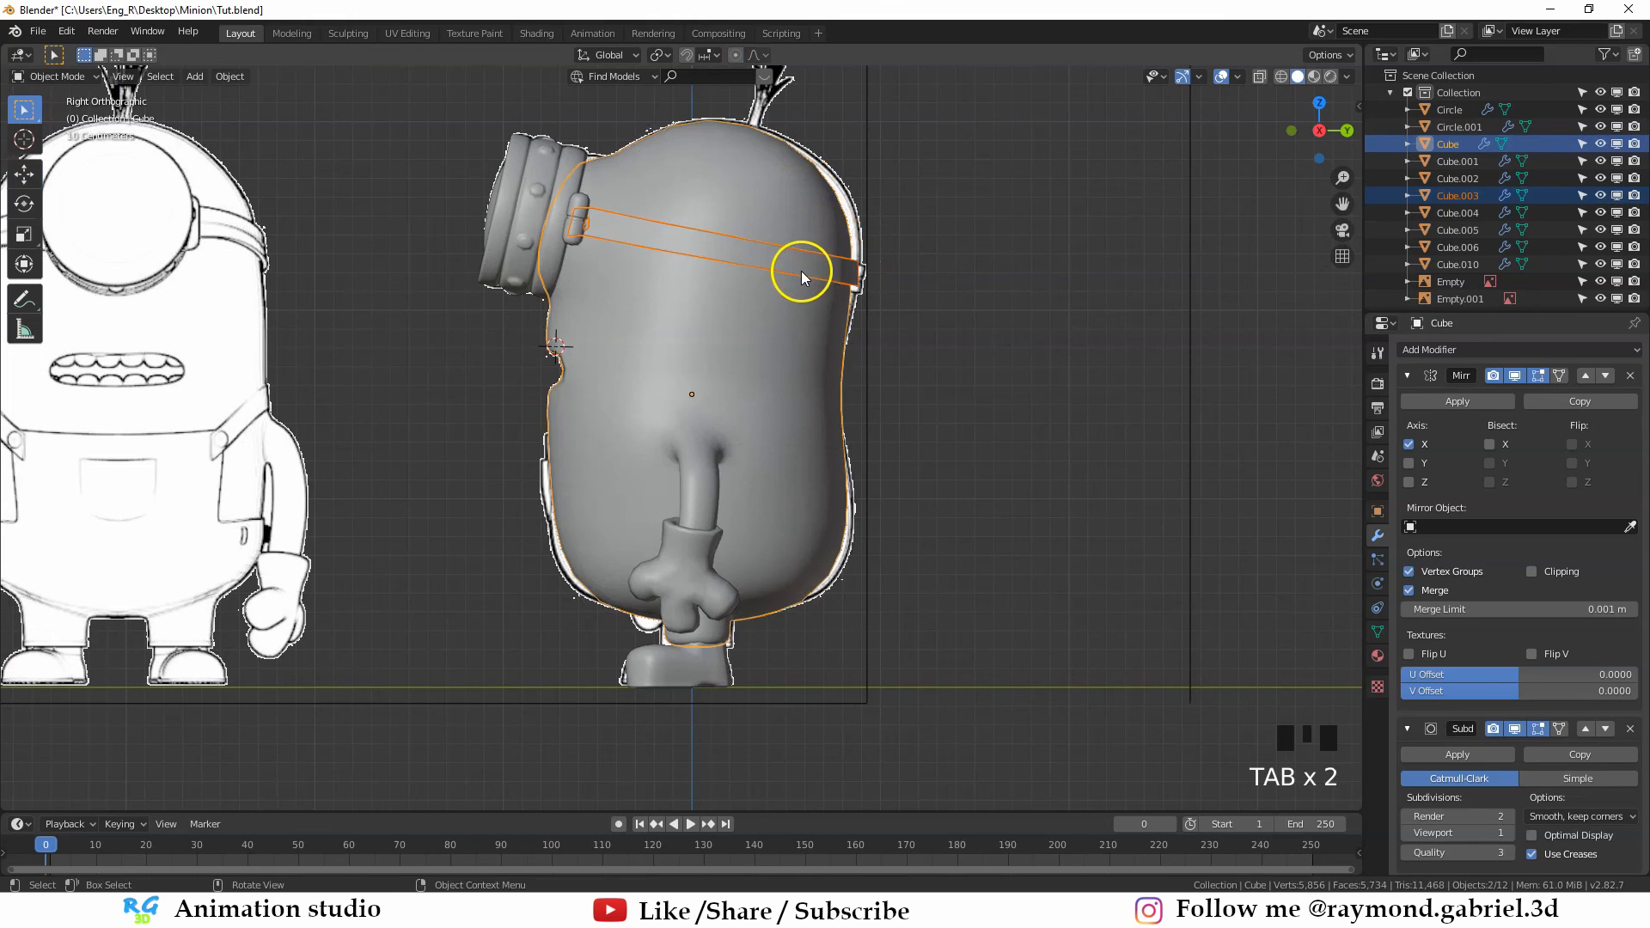
{"action": "key", "text": "Tab"}
Box-select the body and strap vertices at the back of the head and move them about 0.04 m out to the reference with proportional editing
{"action": "key", "text": "z"}
{"action": "key", "text": "alt+a"}
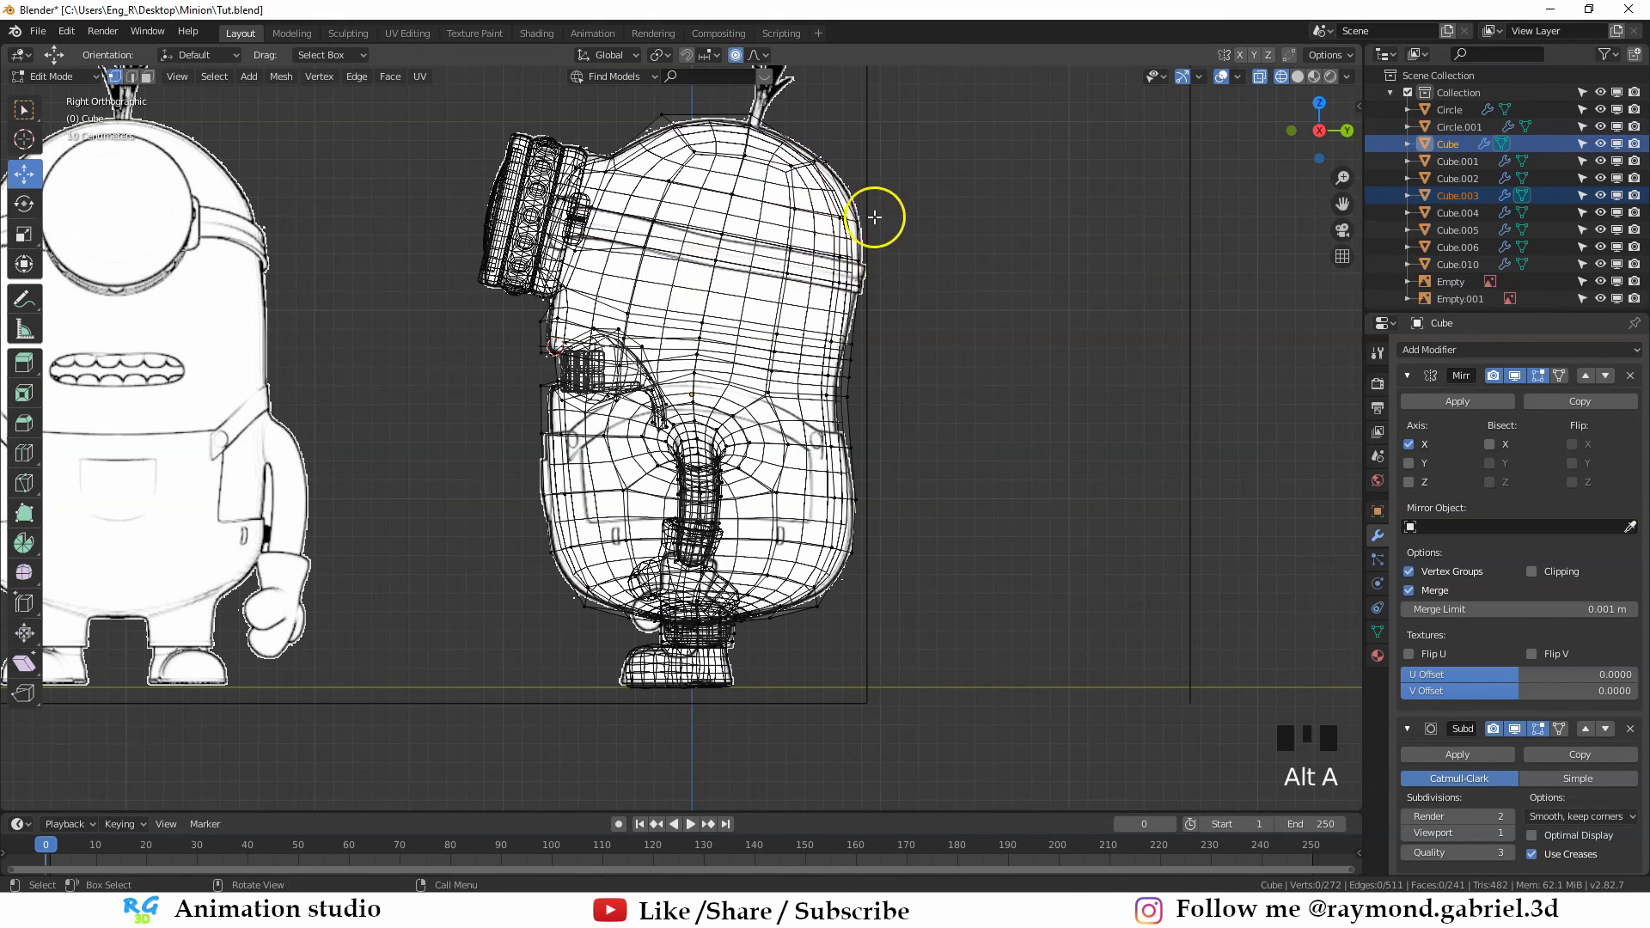
{"action": "key", "text": "b"}
{"action": "left_click_drag", "start_coordinate": [902, 142], "coordinate": [769, 300]}
{"action": "key", "text": "z"}
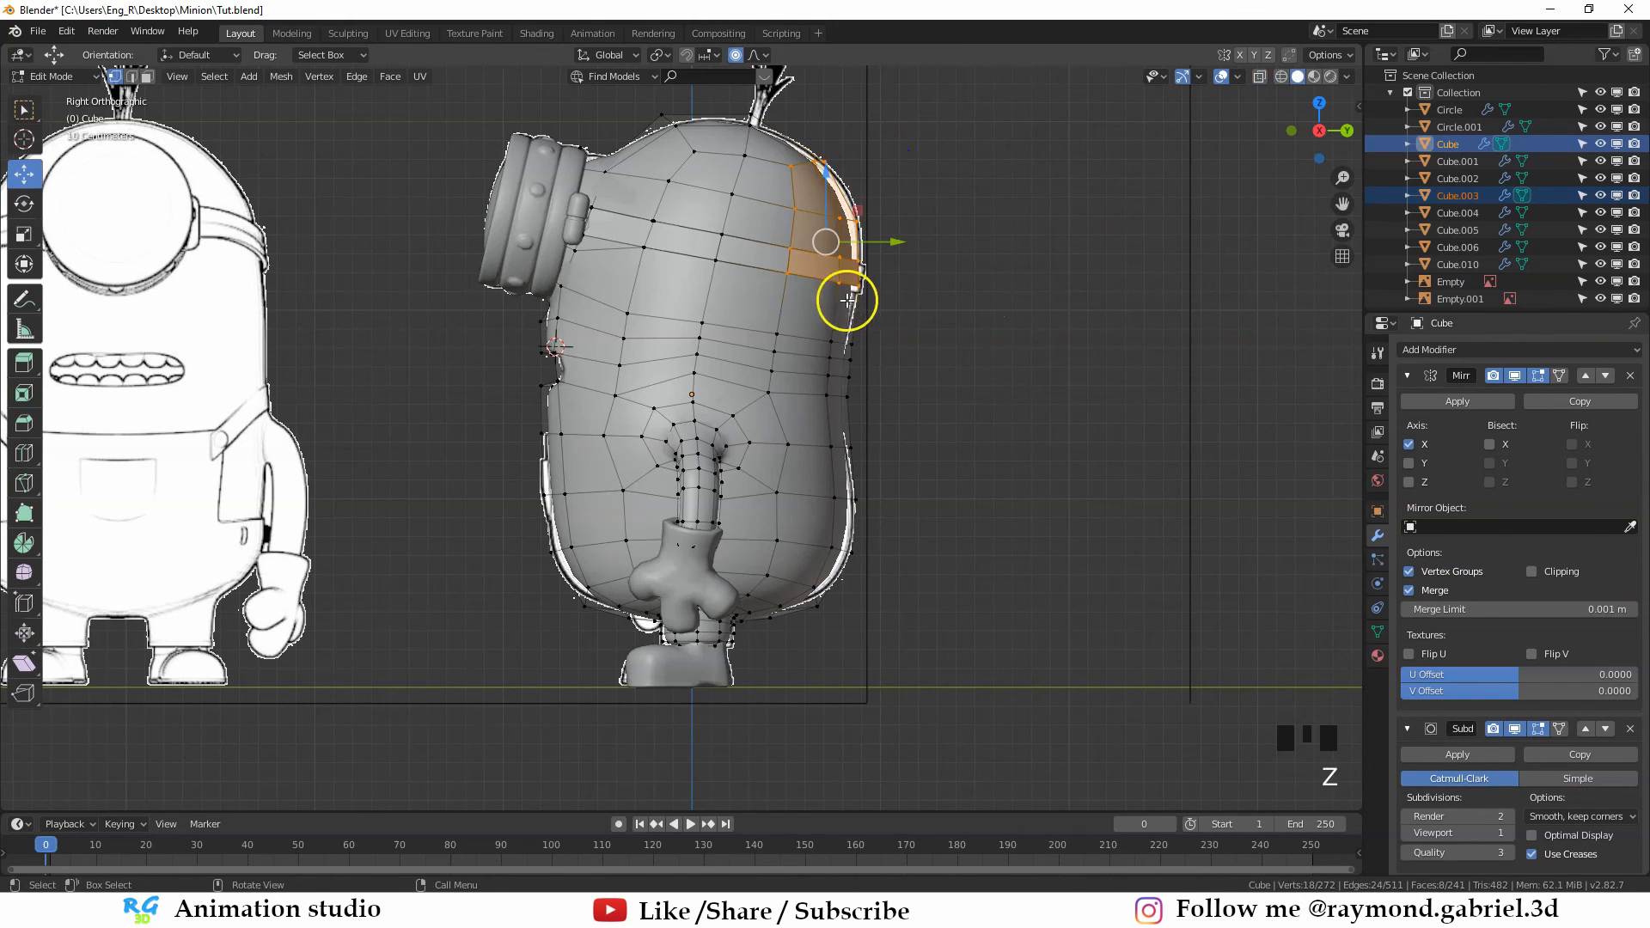
{"action": "key", "text": "g"}
{"action": "scroll", "coordinate": [869, 297], "scroll_direction": "up", "scroll_amount": 2}
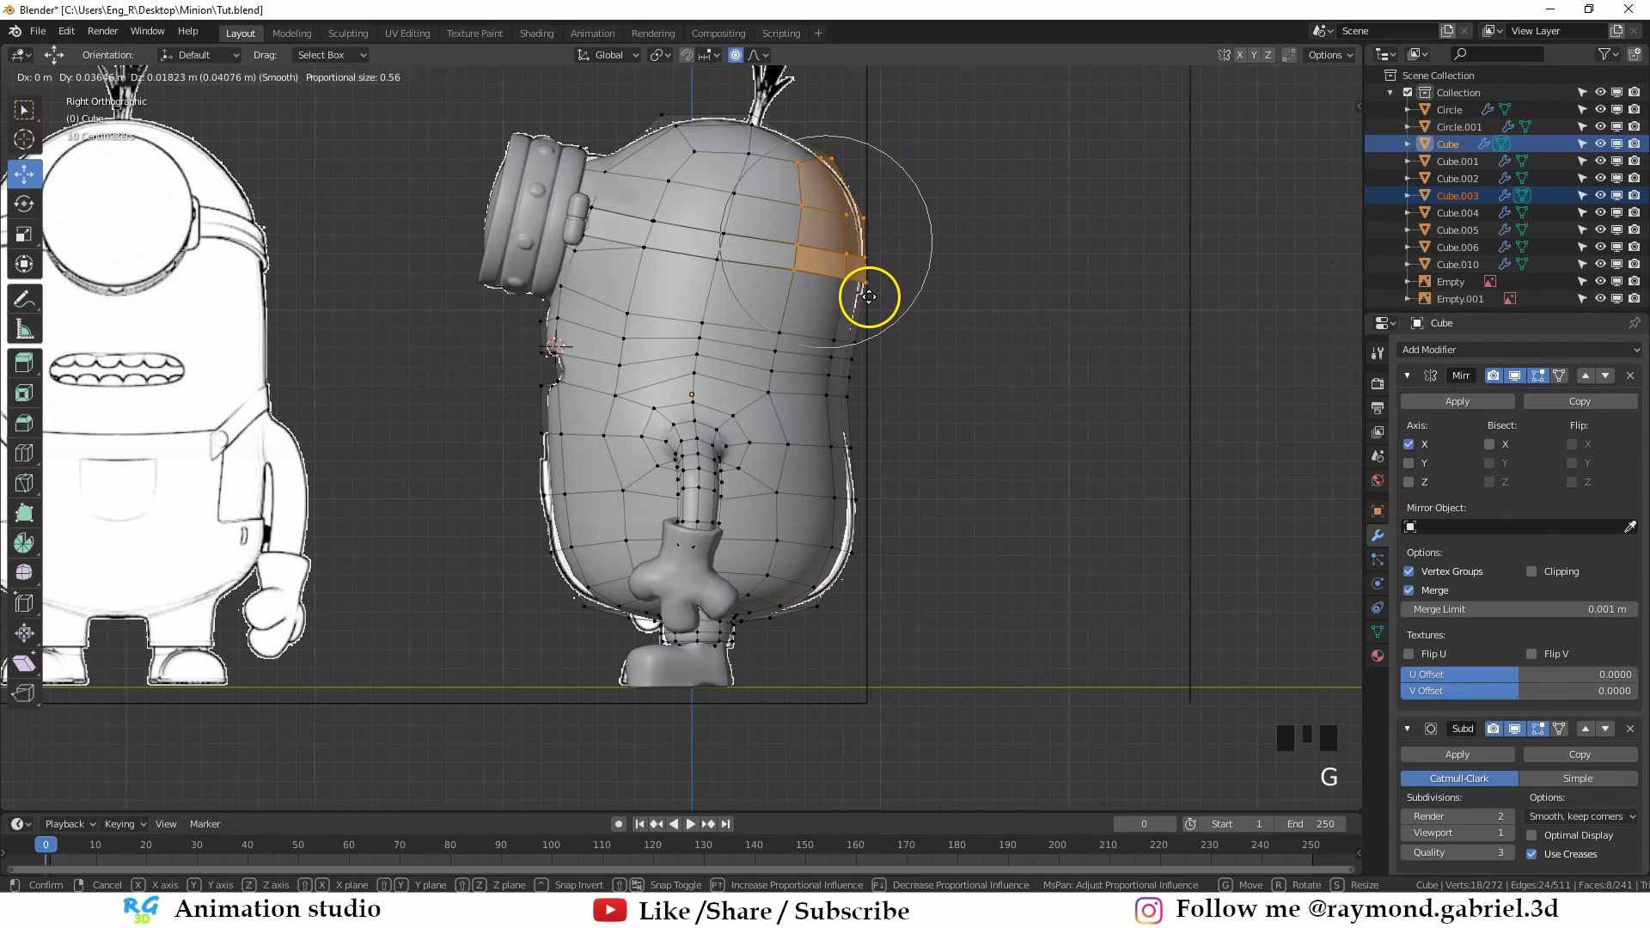
{"action": "left_click", "coordinate": [869, 298]}
{"action": "key", "text": "alt+a"}
Box-select the vertices at the body's lower back and move them out to the reference outline with proportional editing
{"action": "middle_click_drag", "start_coordinate": [869, 298], "coordinate": [872, 216], "text": "shift"}
{"action": "key", "text": "z"}
{"action": "key", "text": "b"}
{"action": "left_click_drag", "start_coordinate": [873, 445], "coordinate": [803, 571]}
{"action": "key", "text": "g"}
{"action": "left_click", "coordinate": [883, 571]}
Box-select the body's lower front vertices, move them to the reference outline with proportional editing, and leave mesh editing in solid shading
{"action": "key", "text": "z"}
{"action": "key", "text": "b"}
{"action": "left_click_drag", "start_coordinate": [594, 405], "coordinate": [520, 553]}
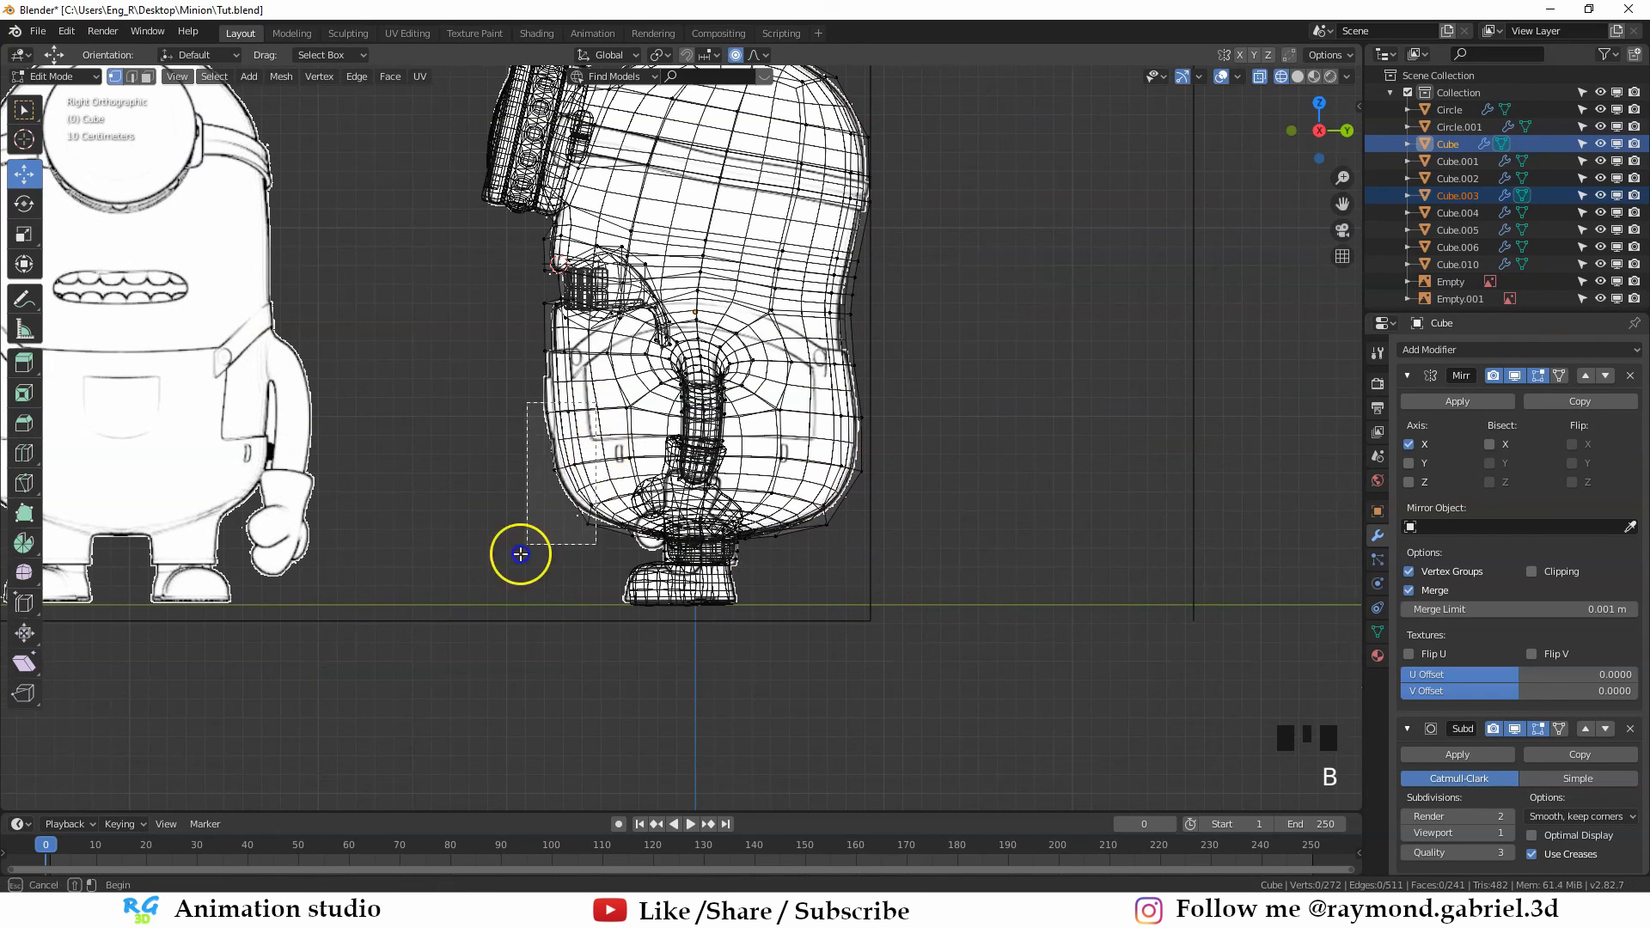
{"action": "key", "text": "g"}
{"action": "scroll", "coordinate": [630, 559], "scroll_direction": "up", "scroll_amount": 3}
{"action": "left_click", "coordinate": [630, 559]}
{"action": "key", "text": "z"}
{"action": "key", "text": "Tab"}
{"action": "scroll", "coordinate": [711, 435], "scroll_direction": "down", "scroll_amount": 2}
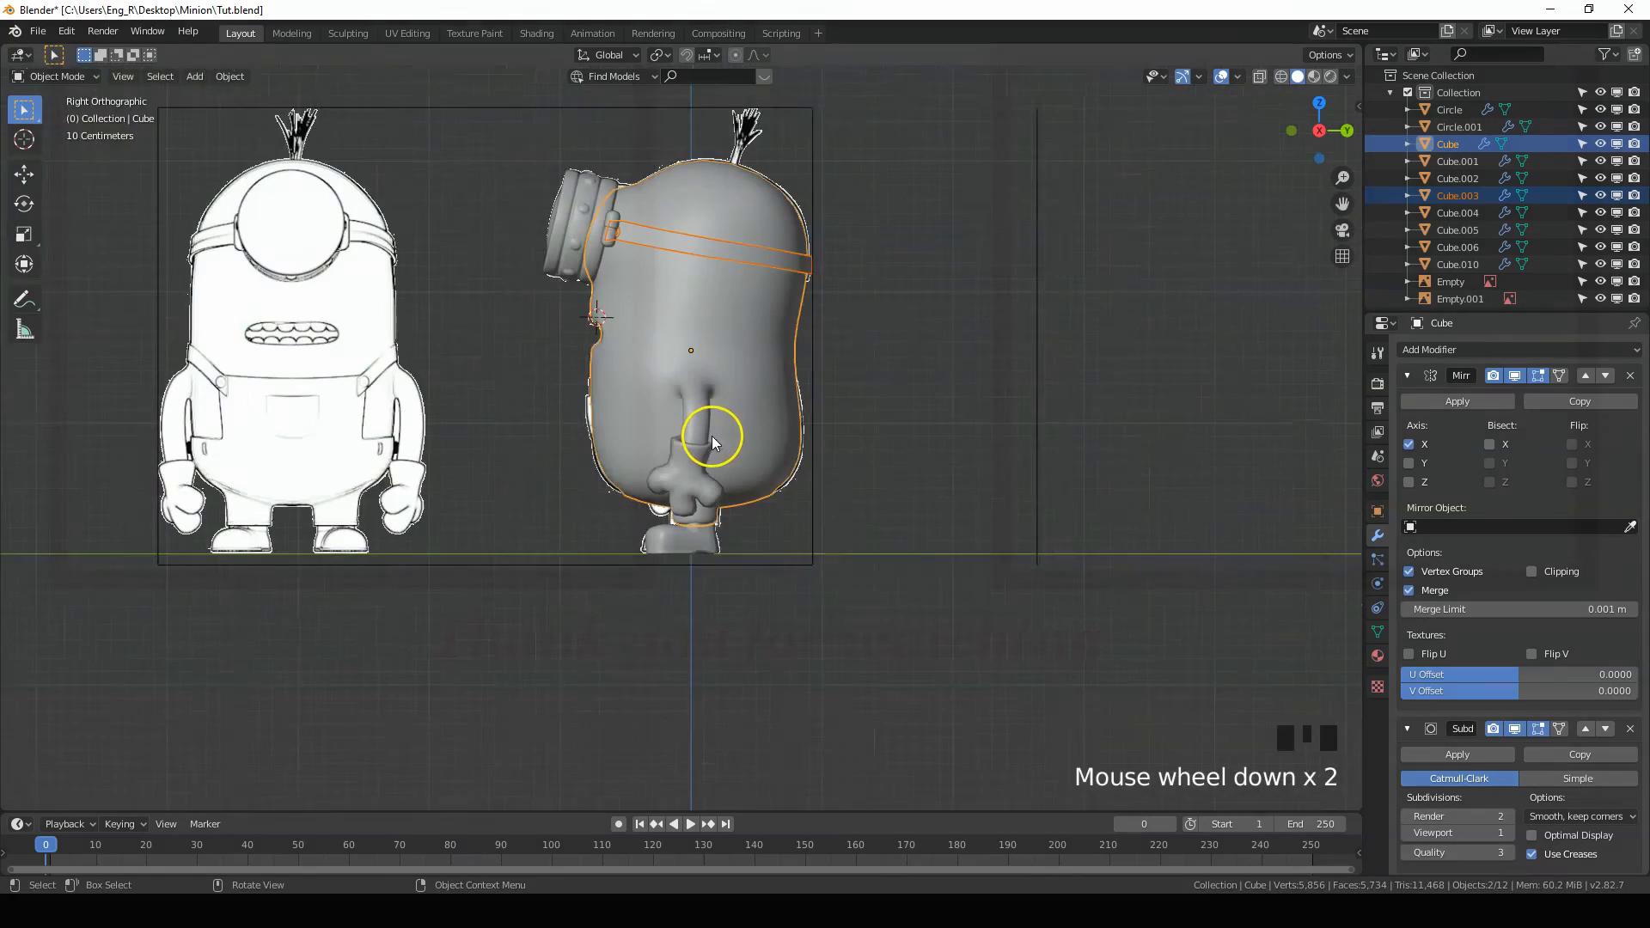